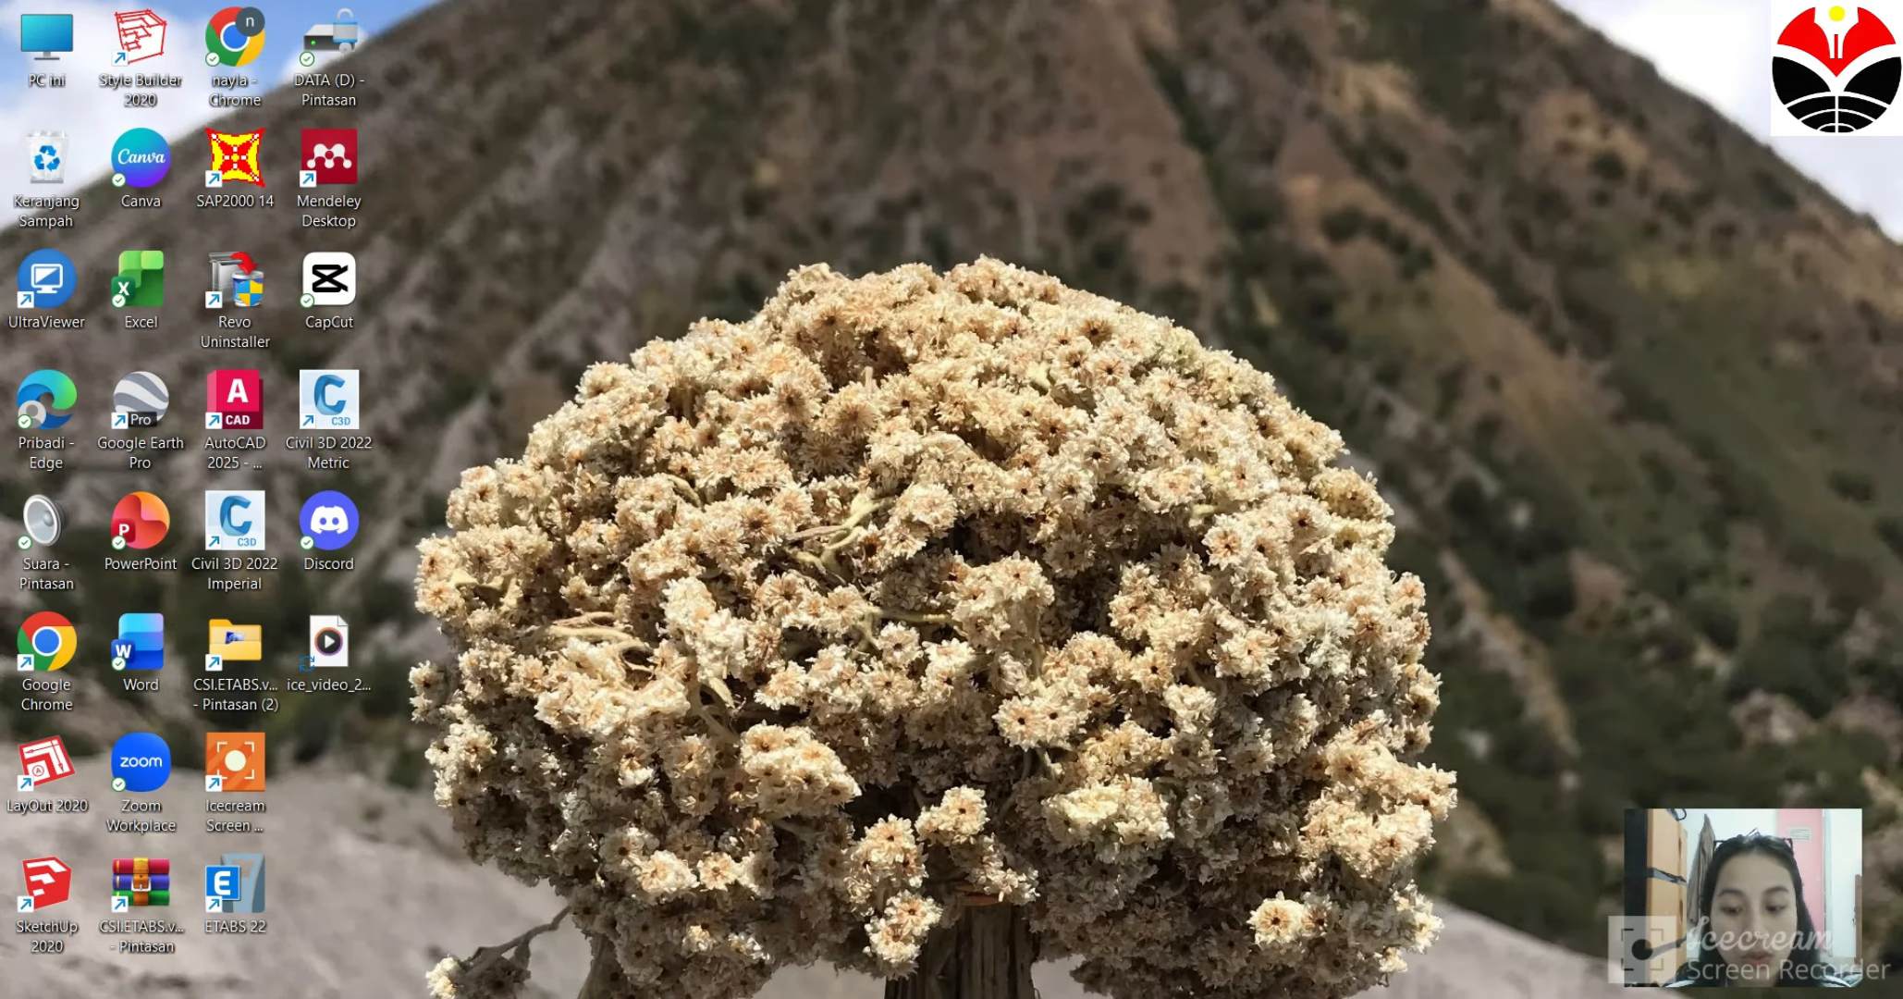
# Switch to SketchUp and close the section-cut FPTI Gedung C model without saving its changes.
pyautogui.moveTo(1401, 997)
pyautogui.click(1318, 929)
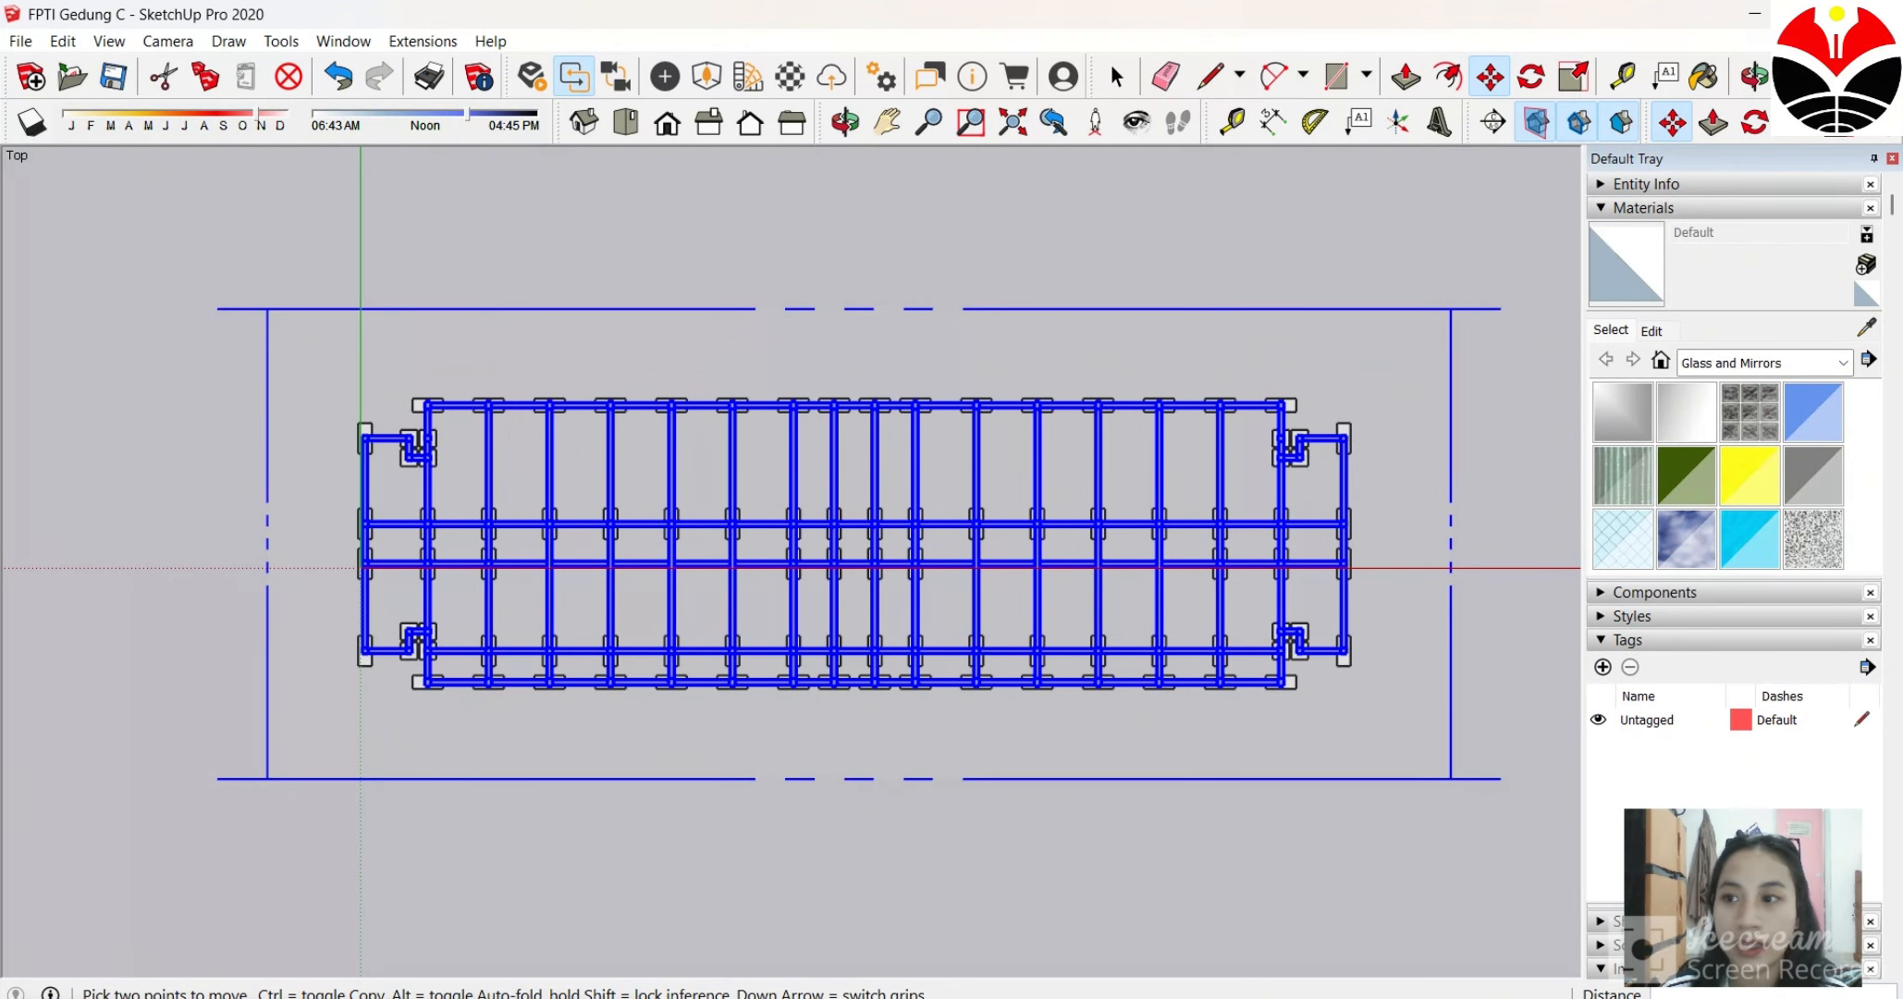
pyautogui.click(1874, 14)
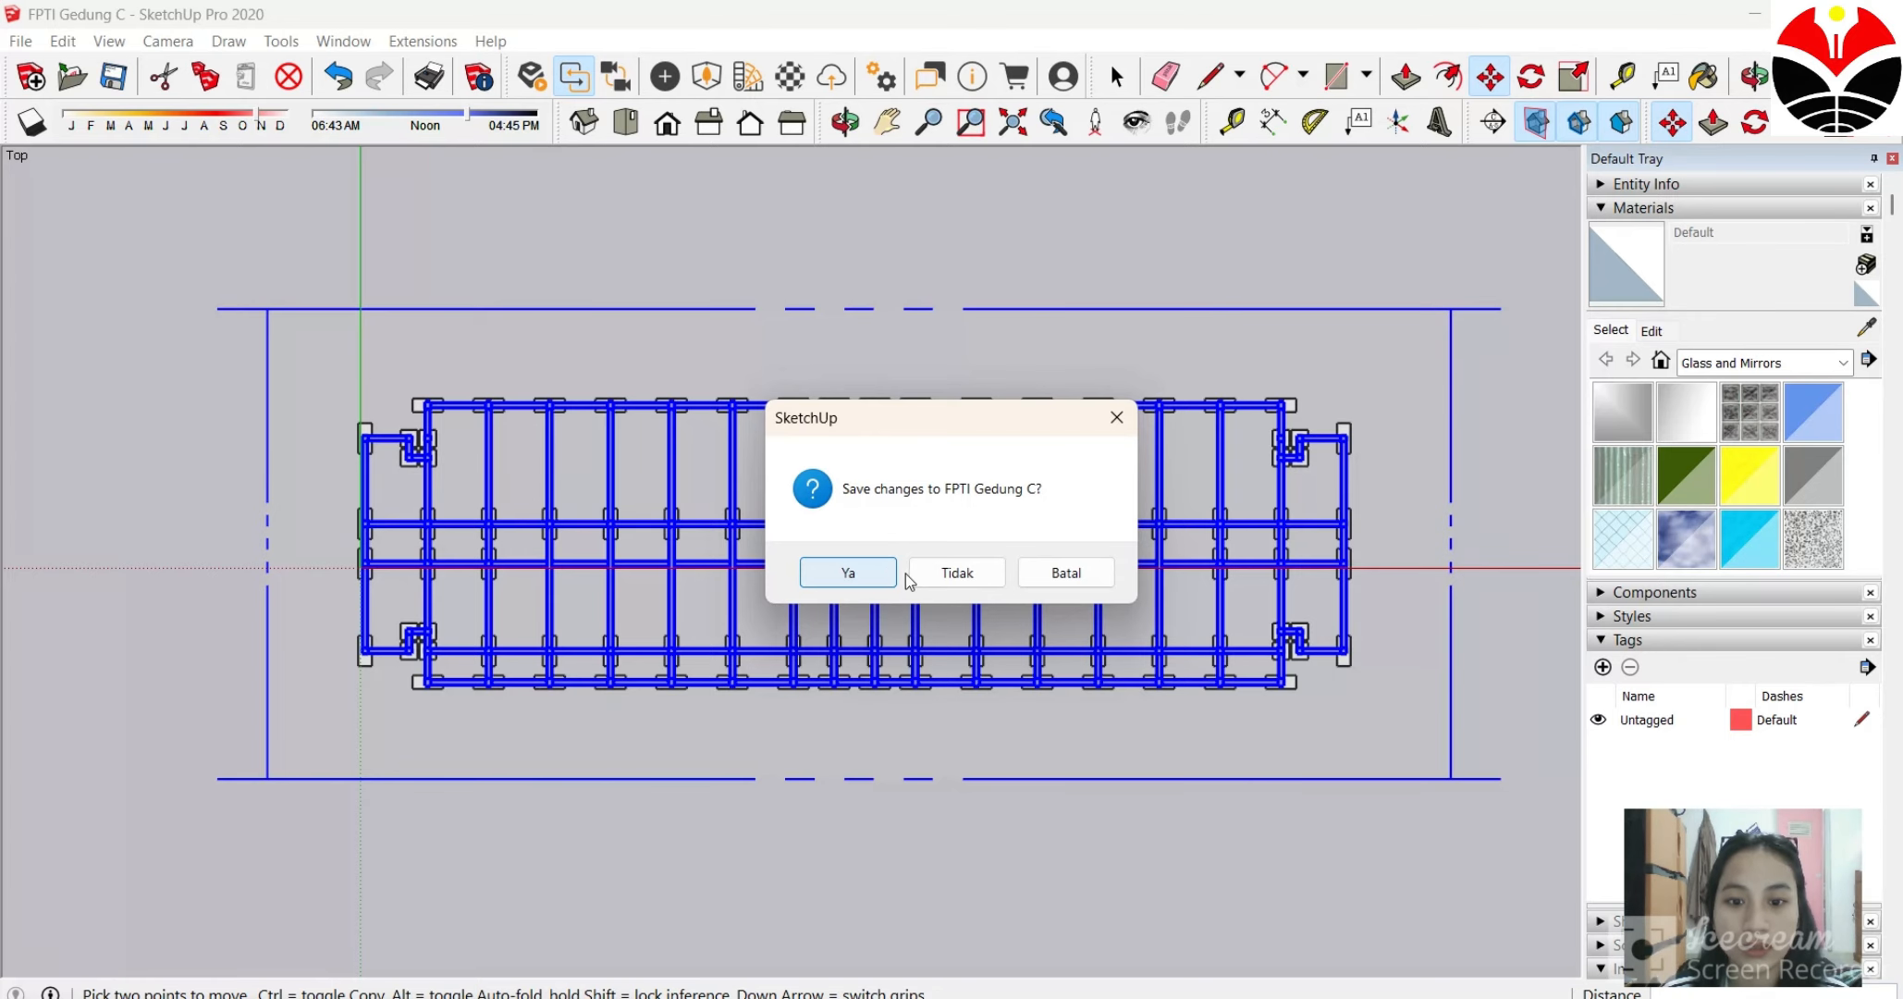
pyautogui.click(927, 580)
pyautogui.hotkey('alt', 'Tab')
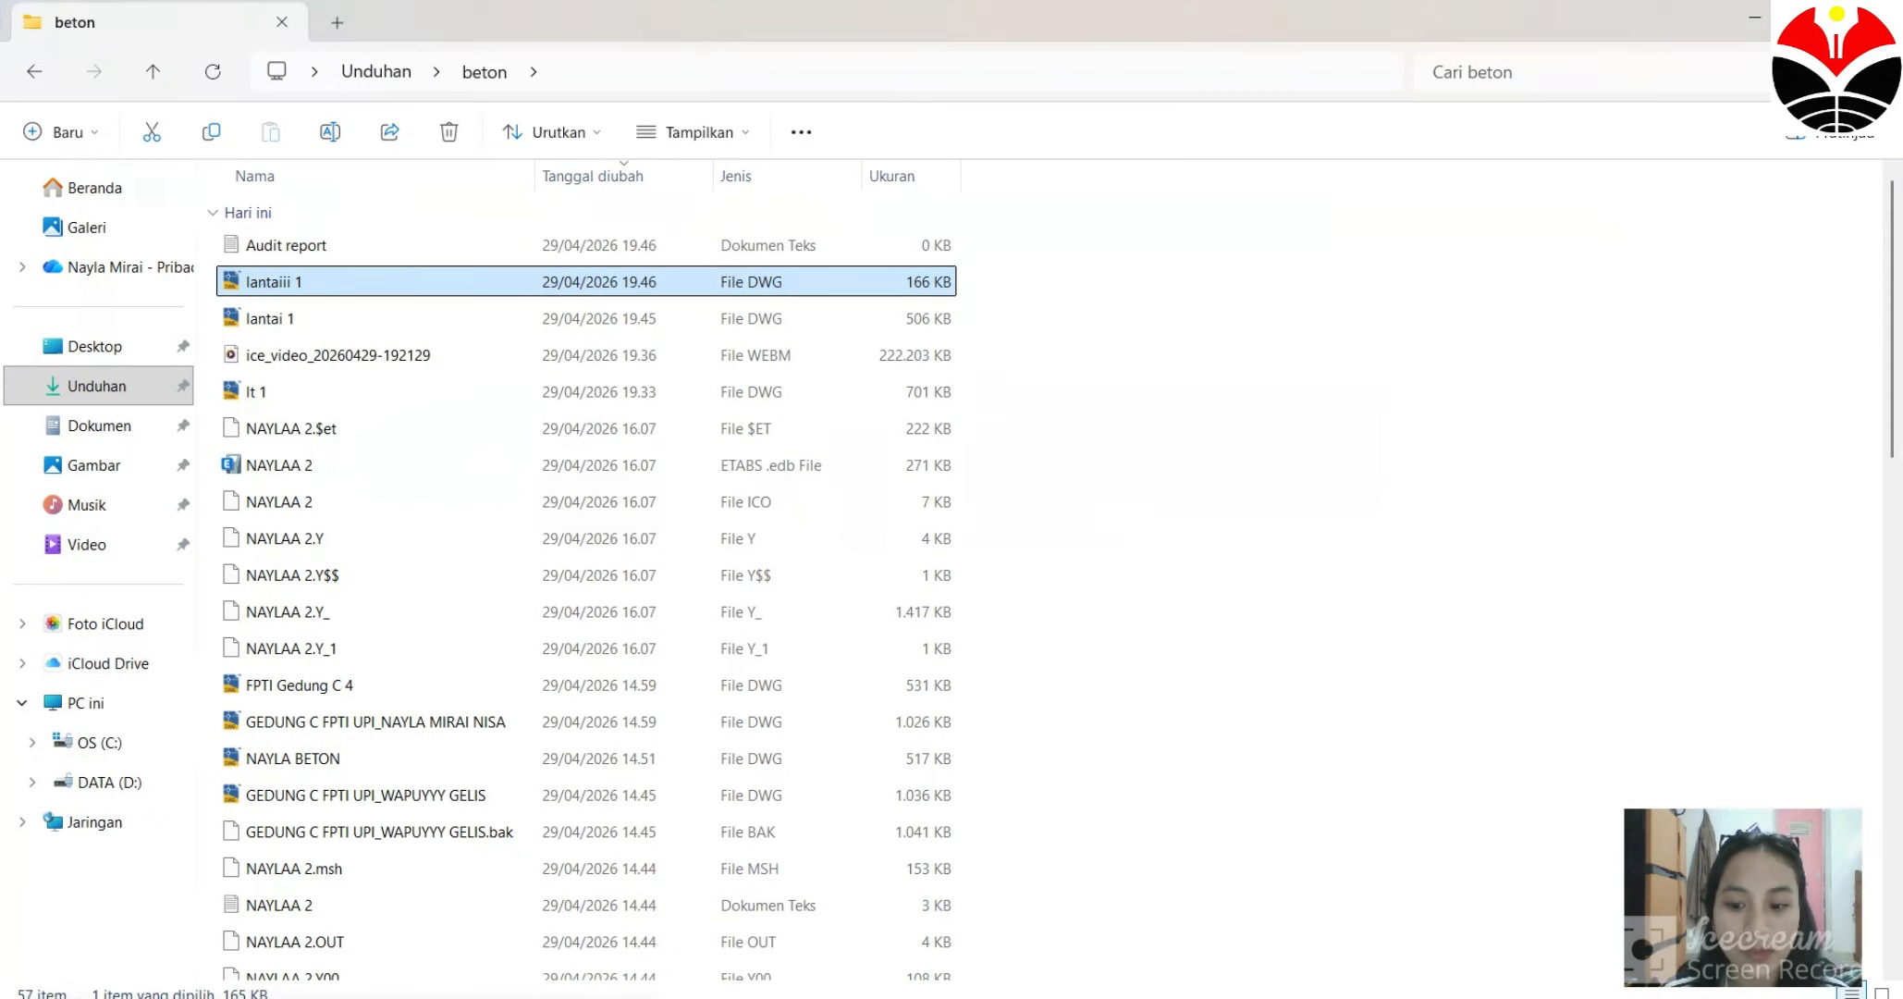
# Open the FPTI Gedung C SKP file from the beton folder and minimize the folder window.
pyautogui.moveTo(1400, 996)
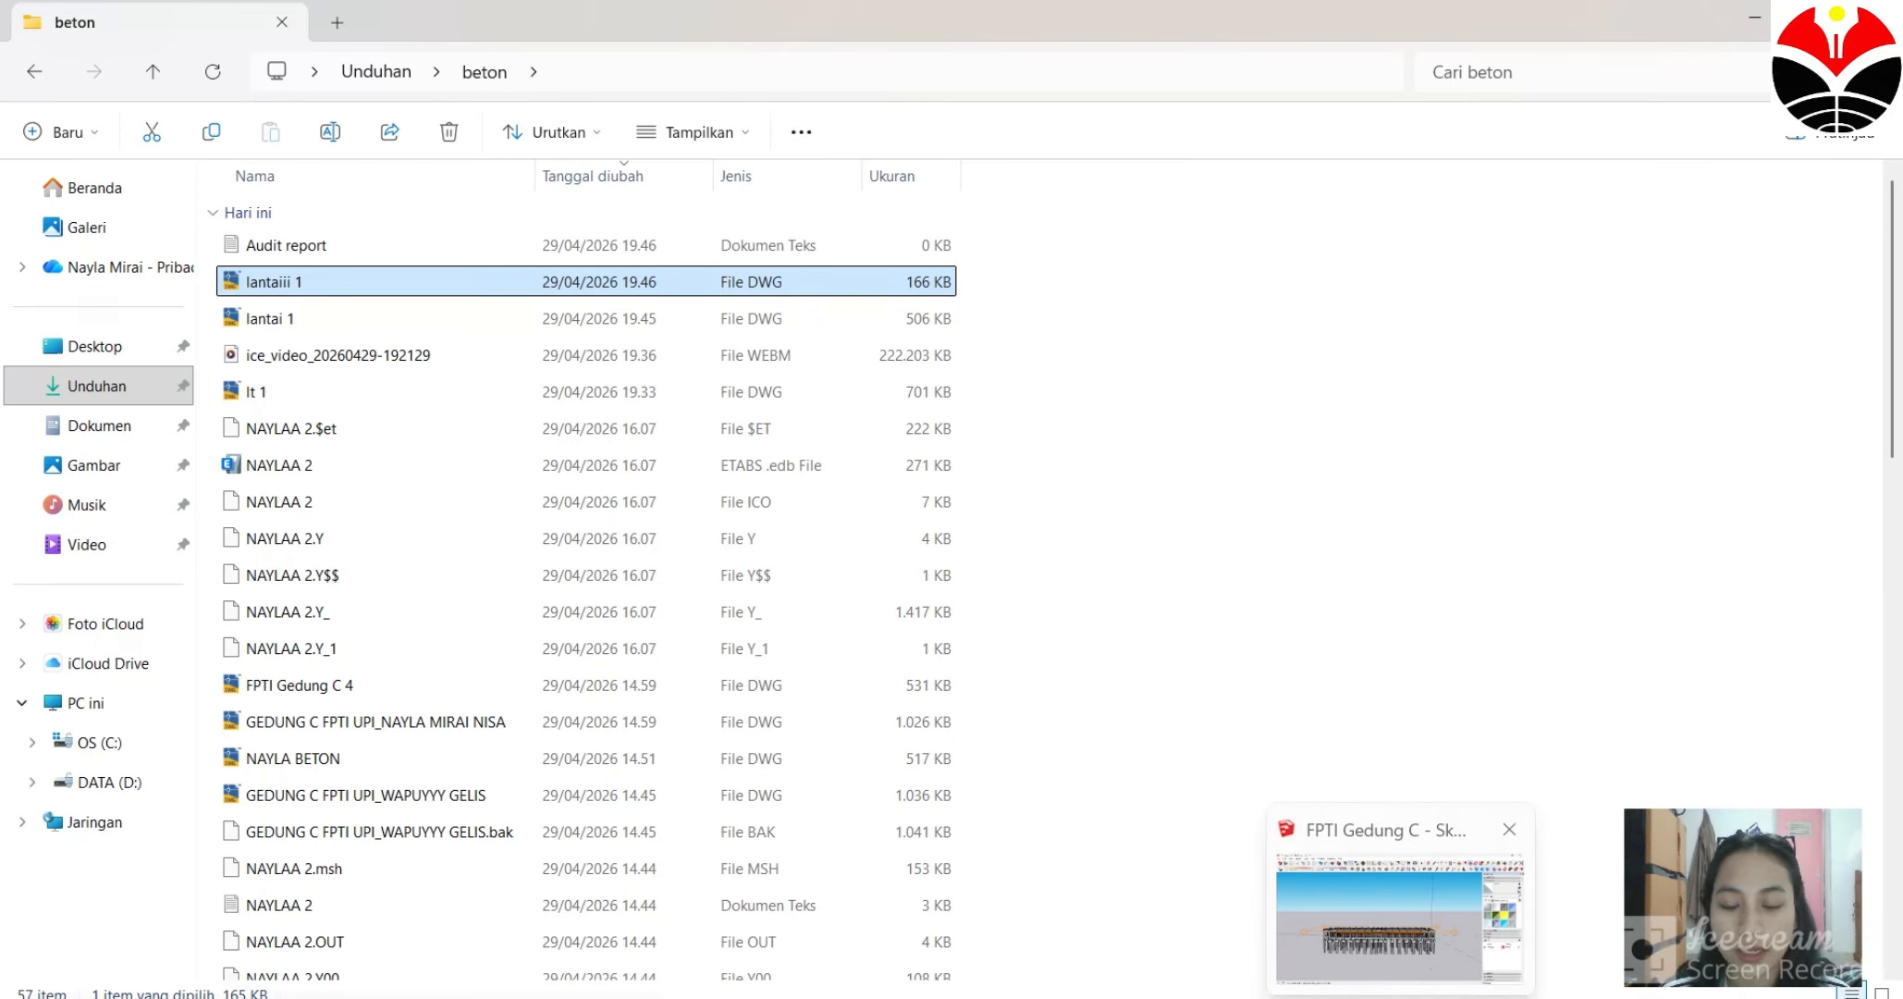
pyautogui.scroll(-10, 519, 629)
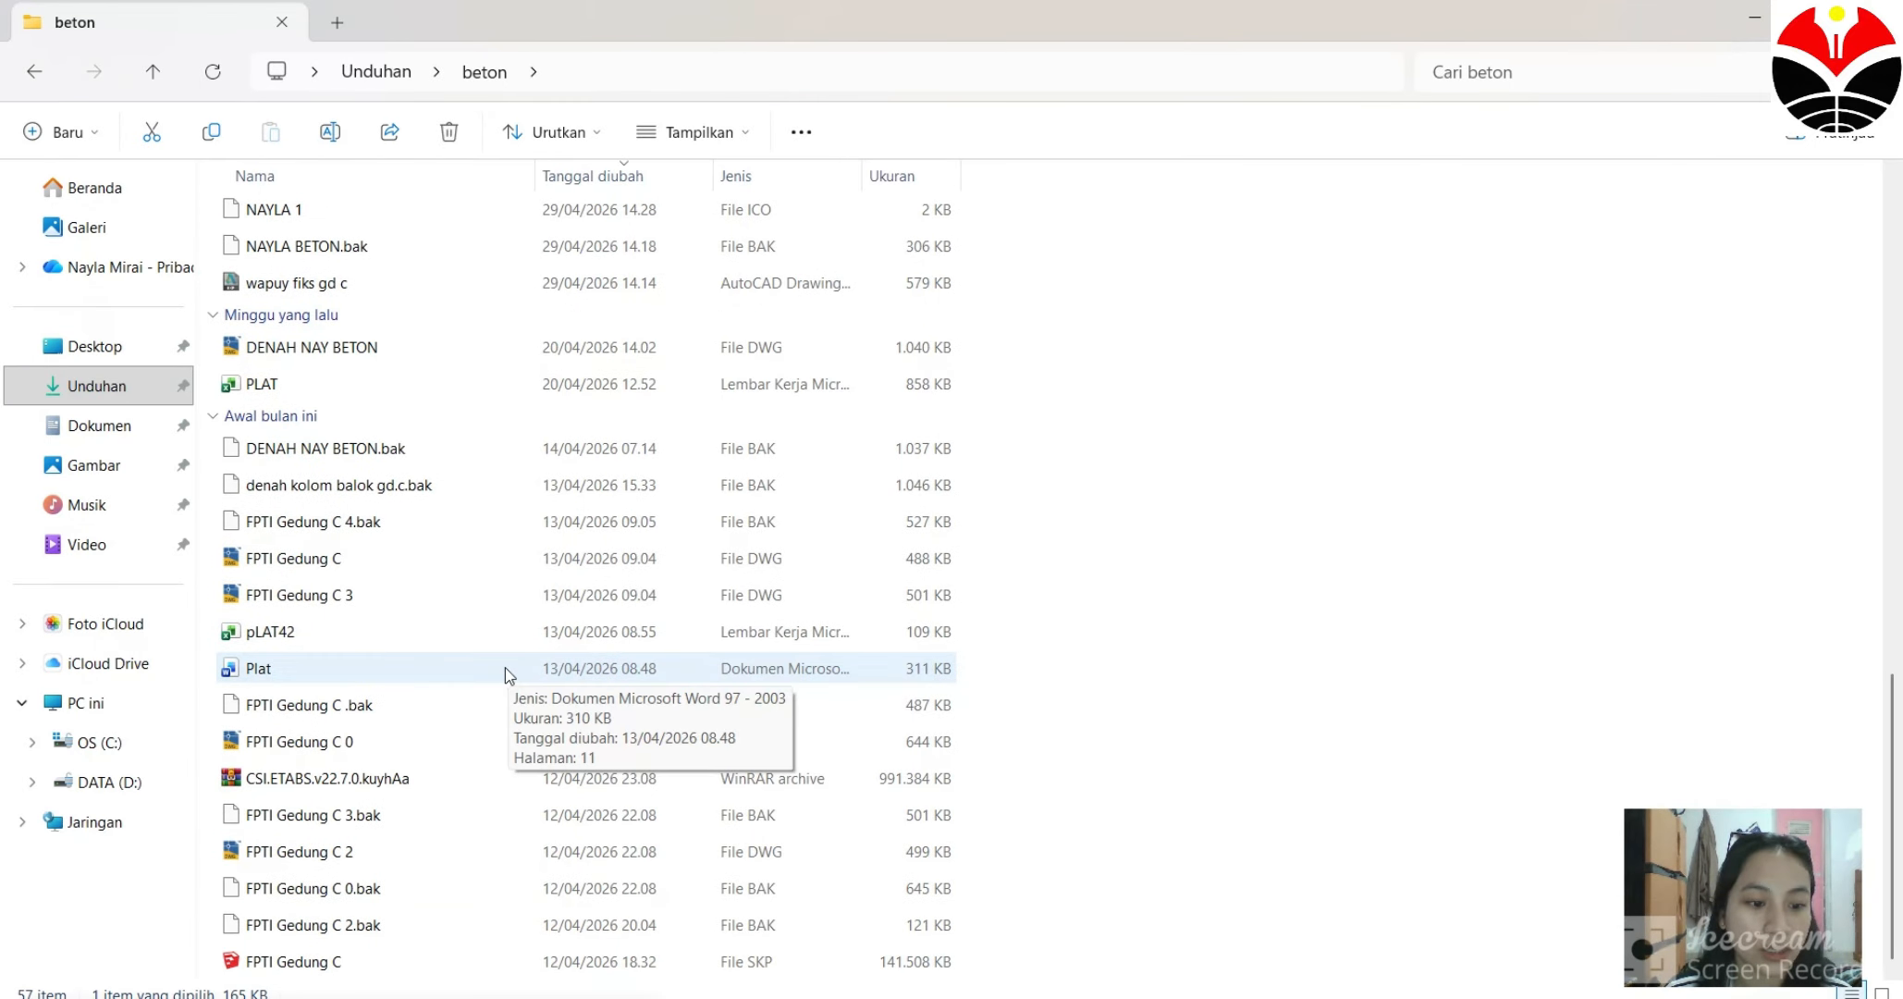
pyautogui.click(308, 961)
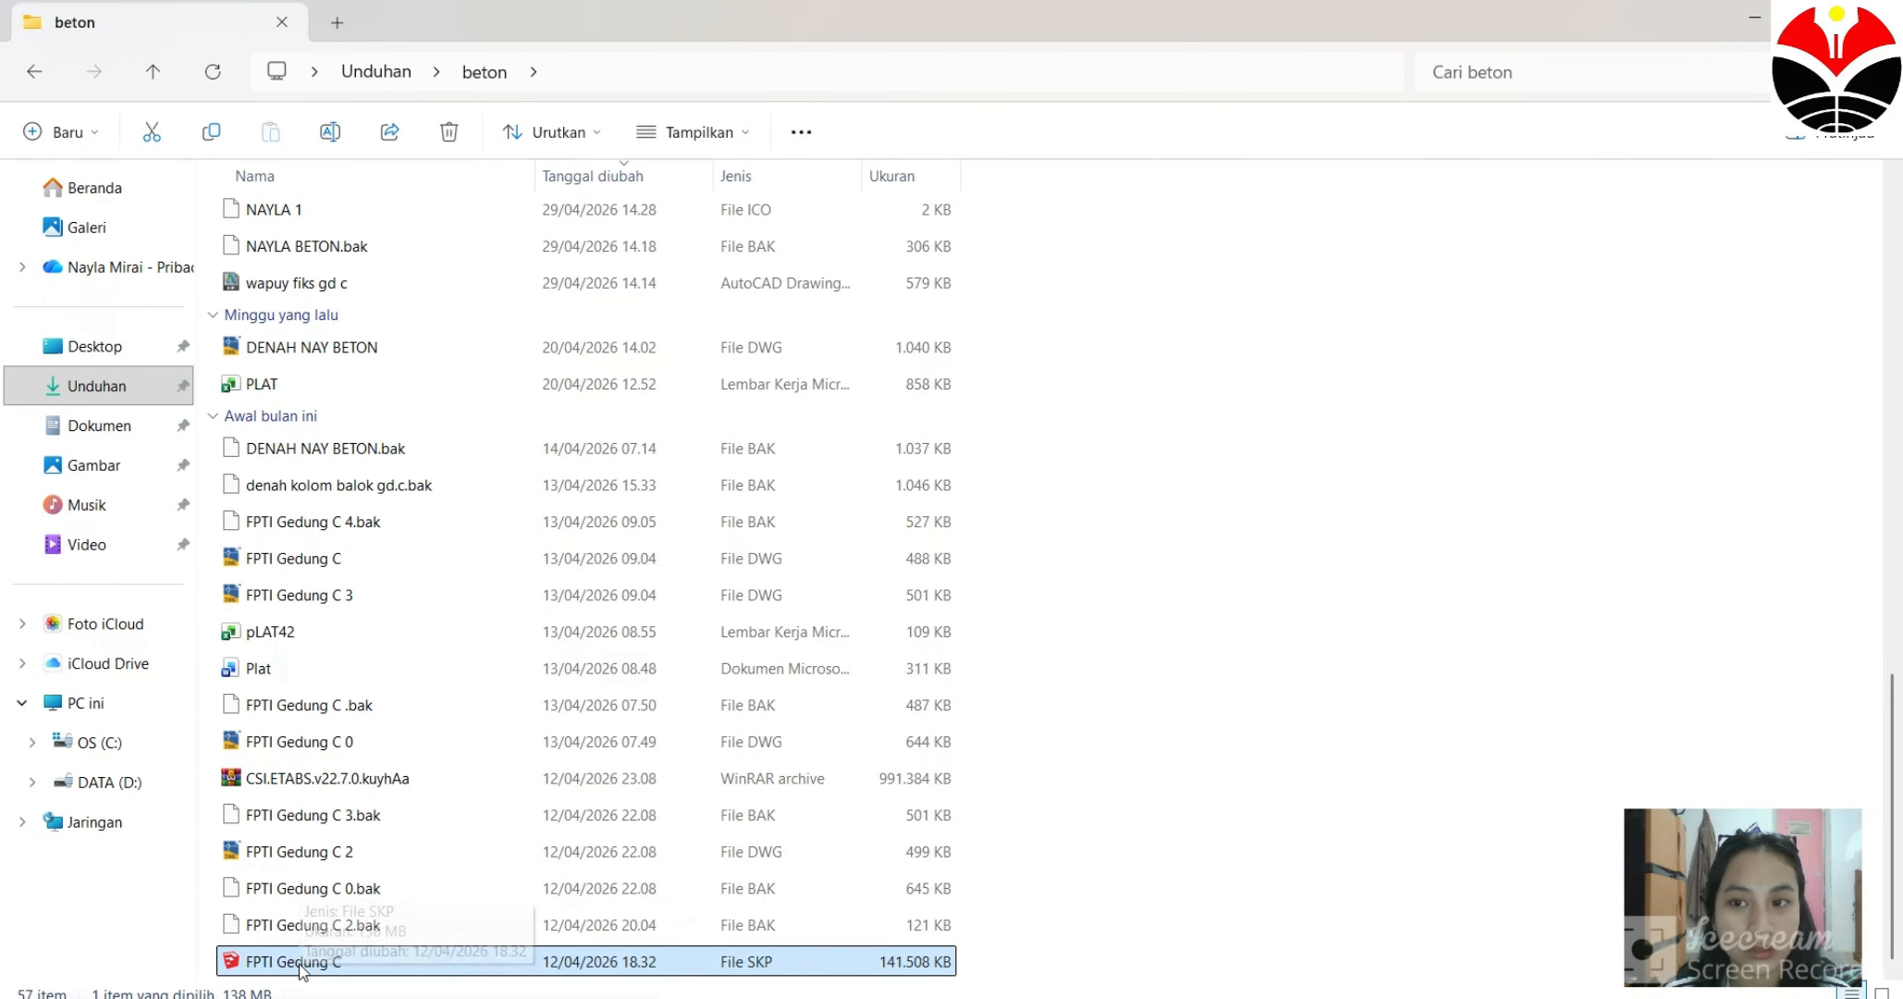
pyautogui.click(1750, 25)
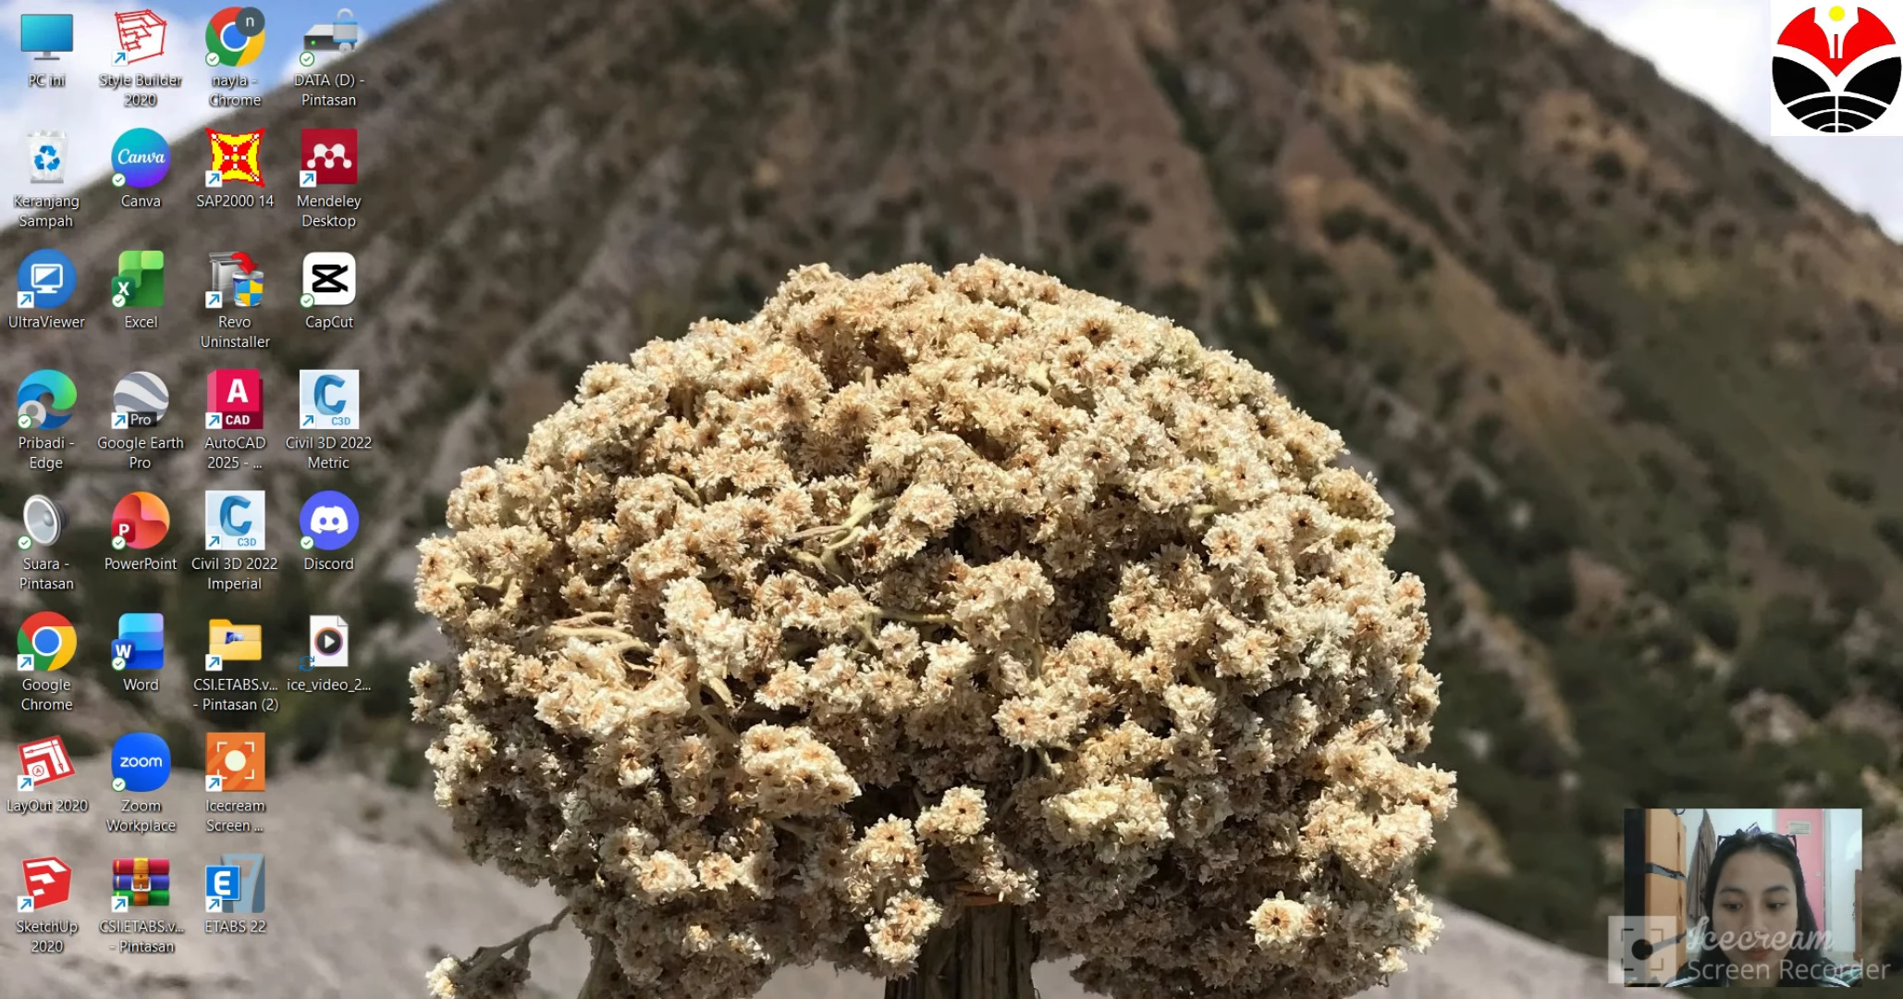
# Close the other previously opened FPTI Gedung C model window, discarding its changes.
pyautogui.moveTo(1401, 994)
pyautogui.click(1508, 828)
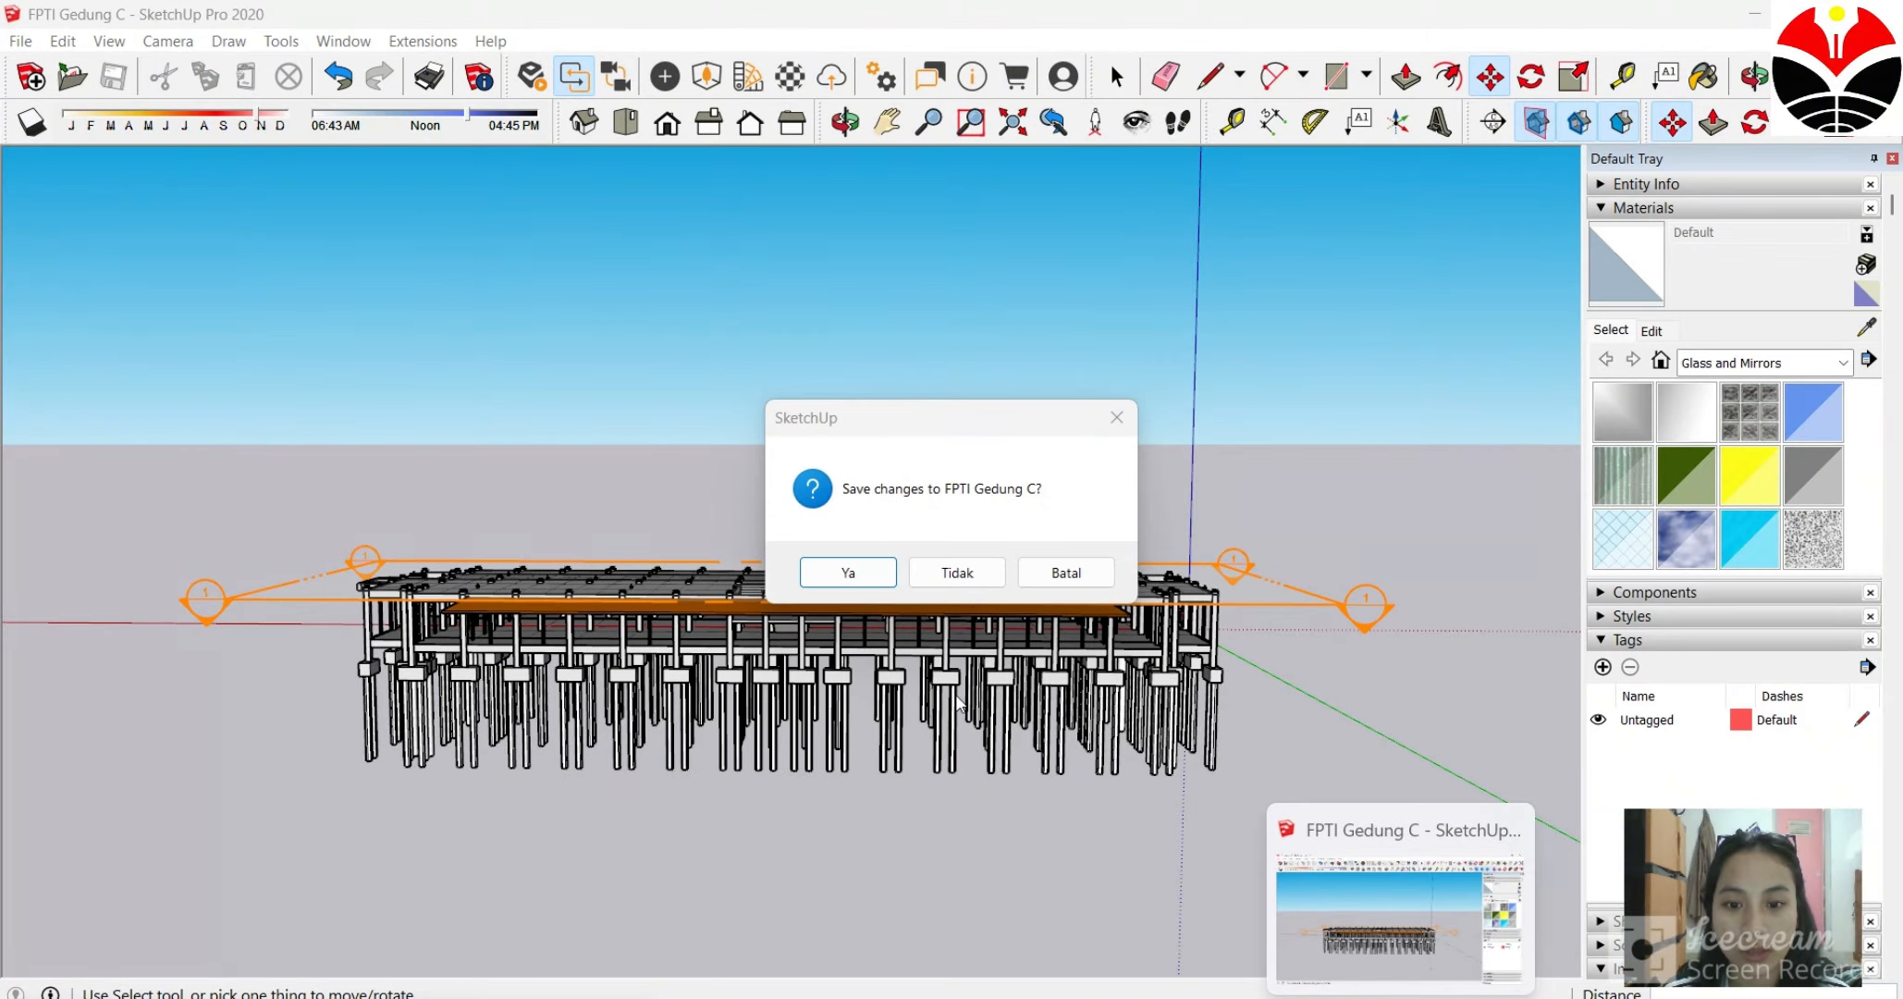
pyautogui.click(957, 572)
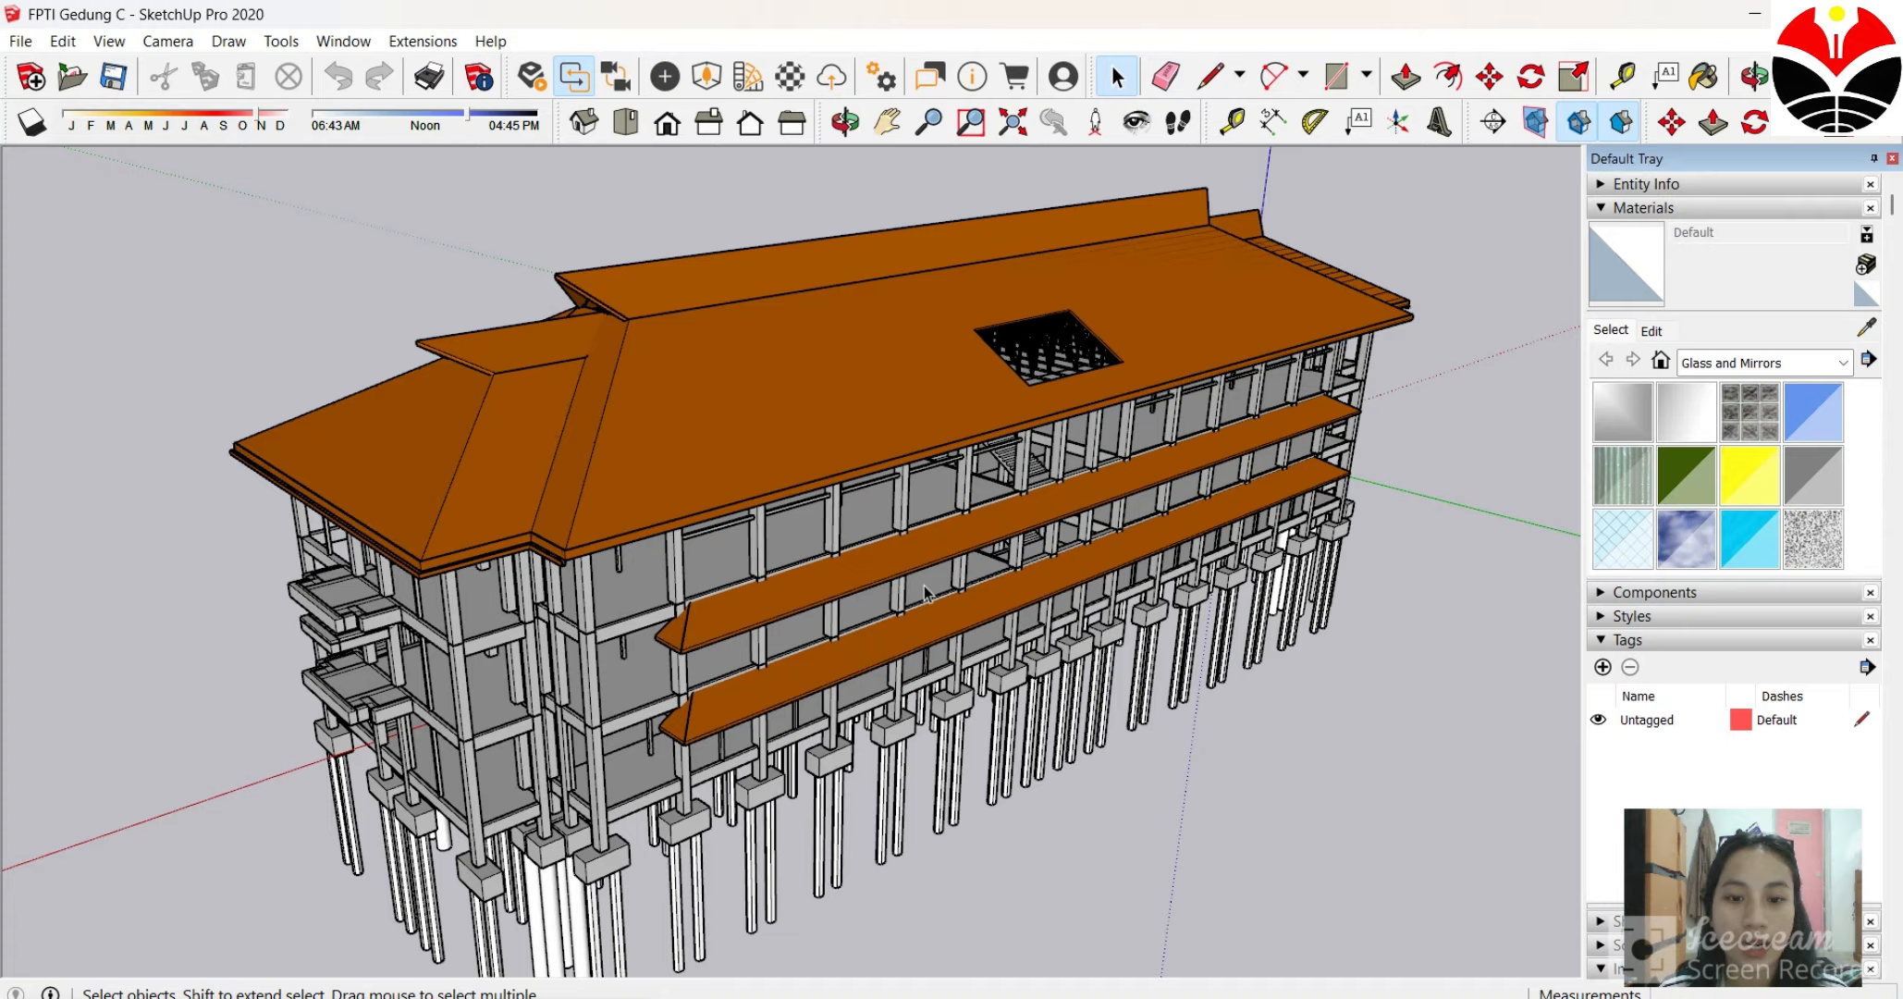
# Examine the building model's roof, facade, side staircases and foundation piles from several angles.
pyautogui.moveTo(925, 588); pyautogui.dragTo(666, 581, button='middle')
pyautogui.moveTo(1146, 754); pyautogui.dragTo(650, 244, button='middle')
pyautogui.scroll(3, 712, 237)
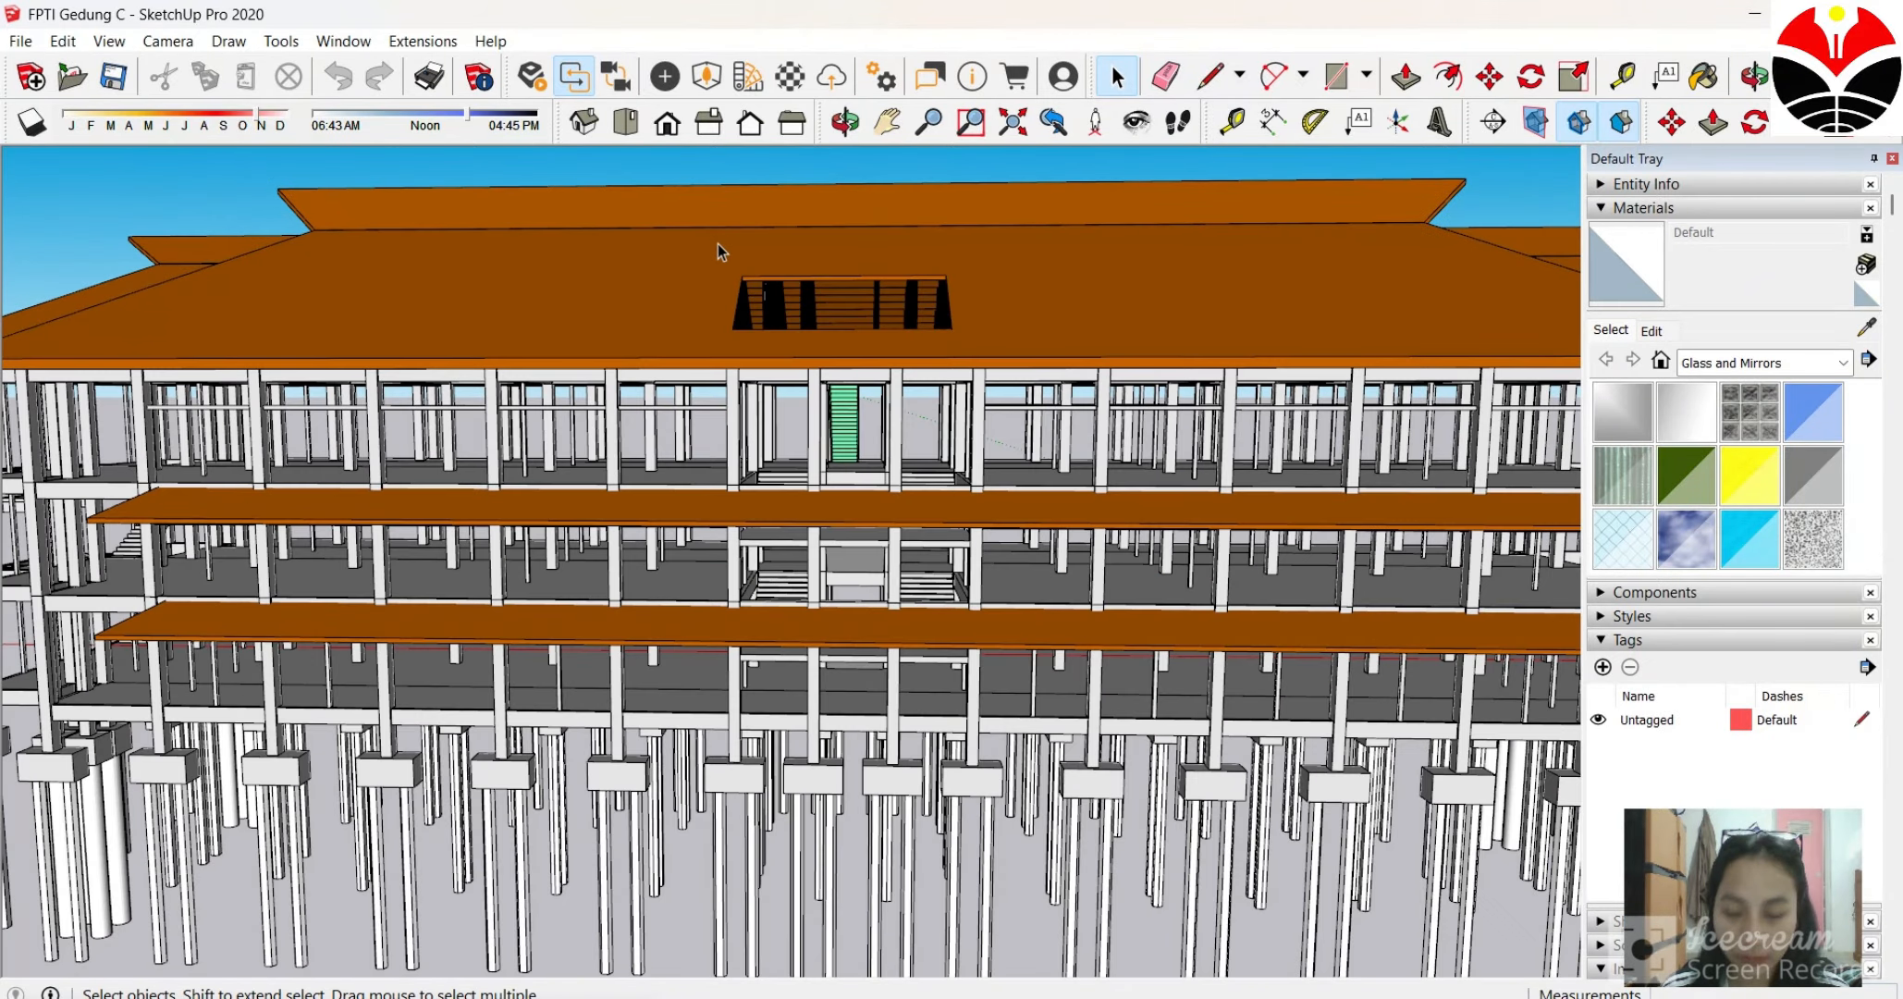
pyautogui.scroll(-4, 724, 259)
pyautogui.moveTo(529, 421); pyautogui.dragTo(139, 767, button='middle')
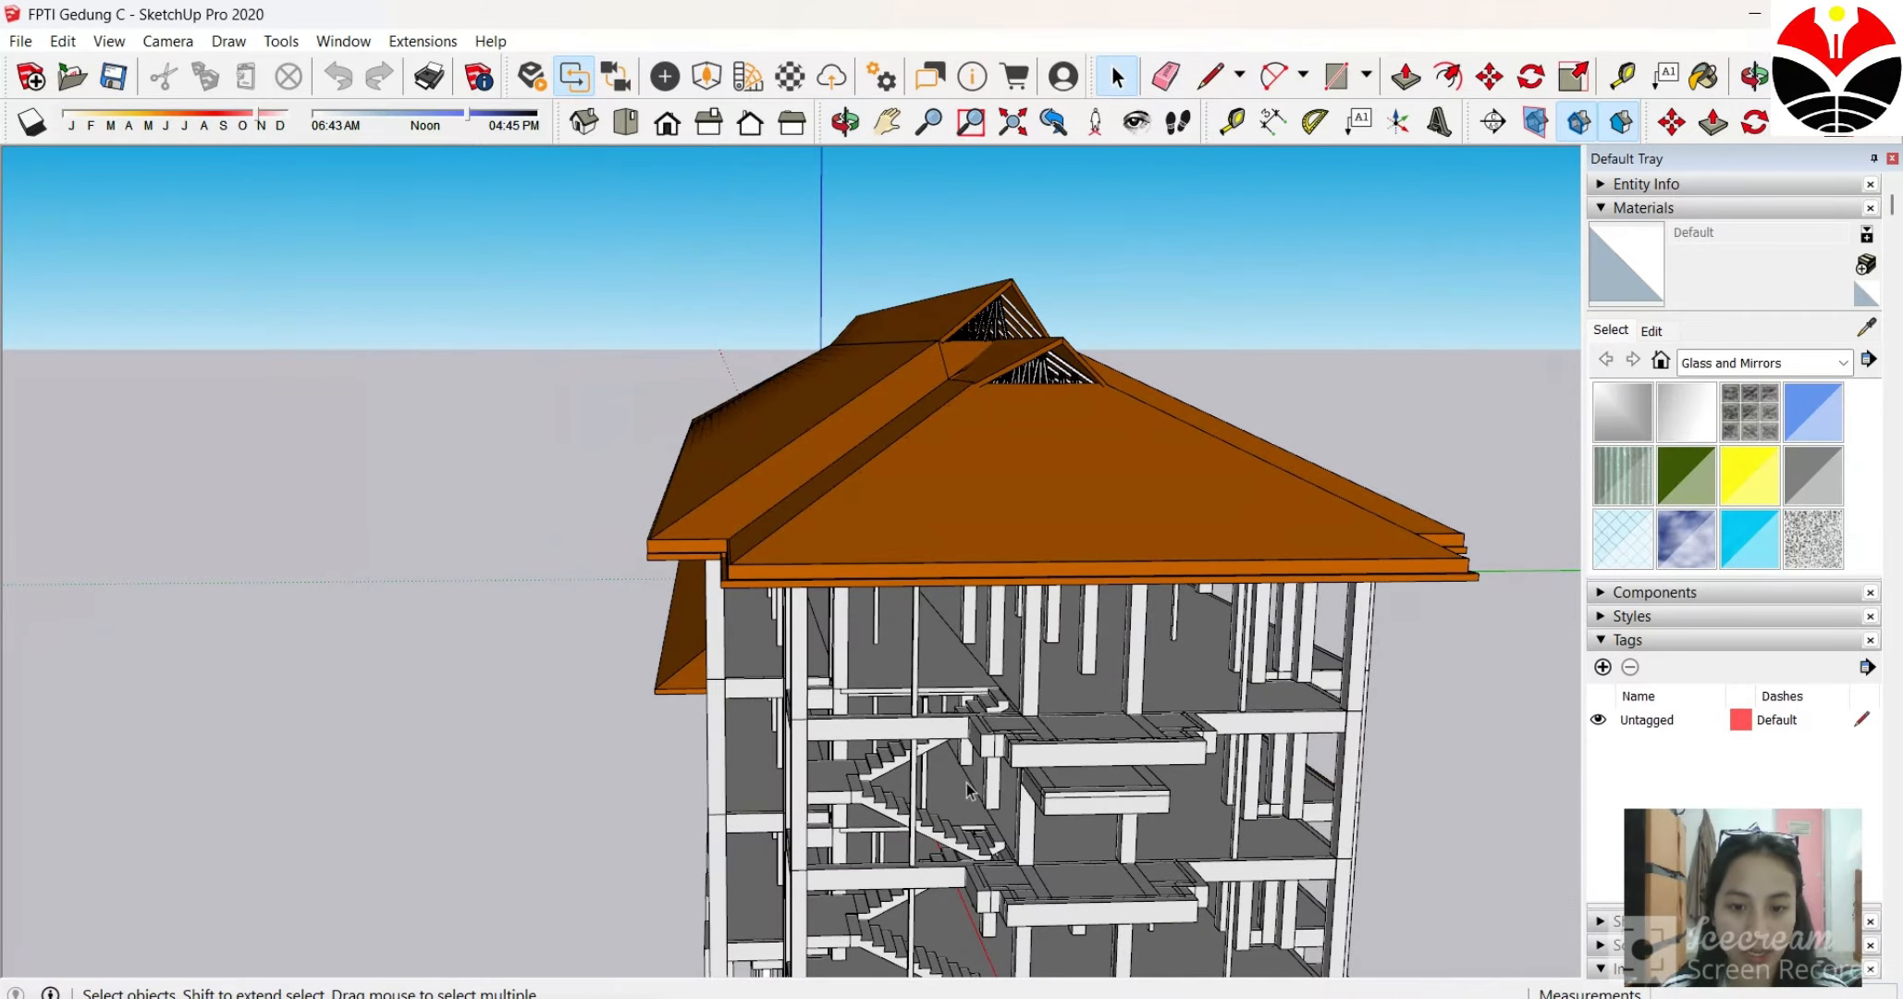
pyautogui.moveTo(1044, 756); pyautogui.dragTo(518, 655, button='middle')
pyautogui.scroll(-3, 1186, 650)
pyautogui.scroll(-6, 1186, 649)
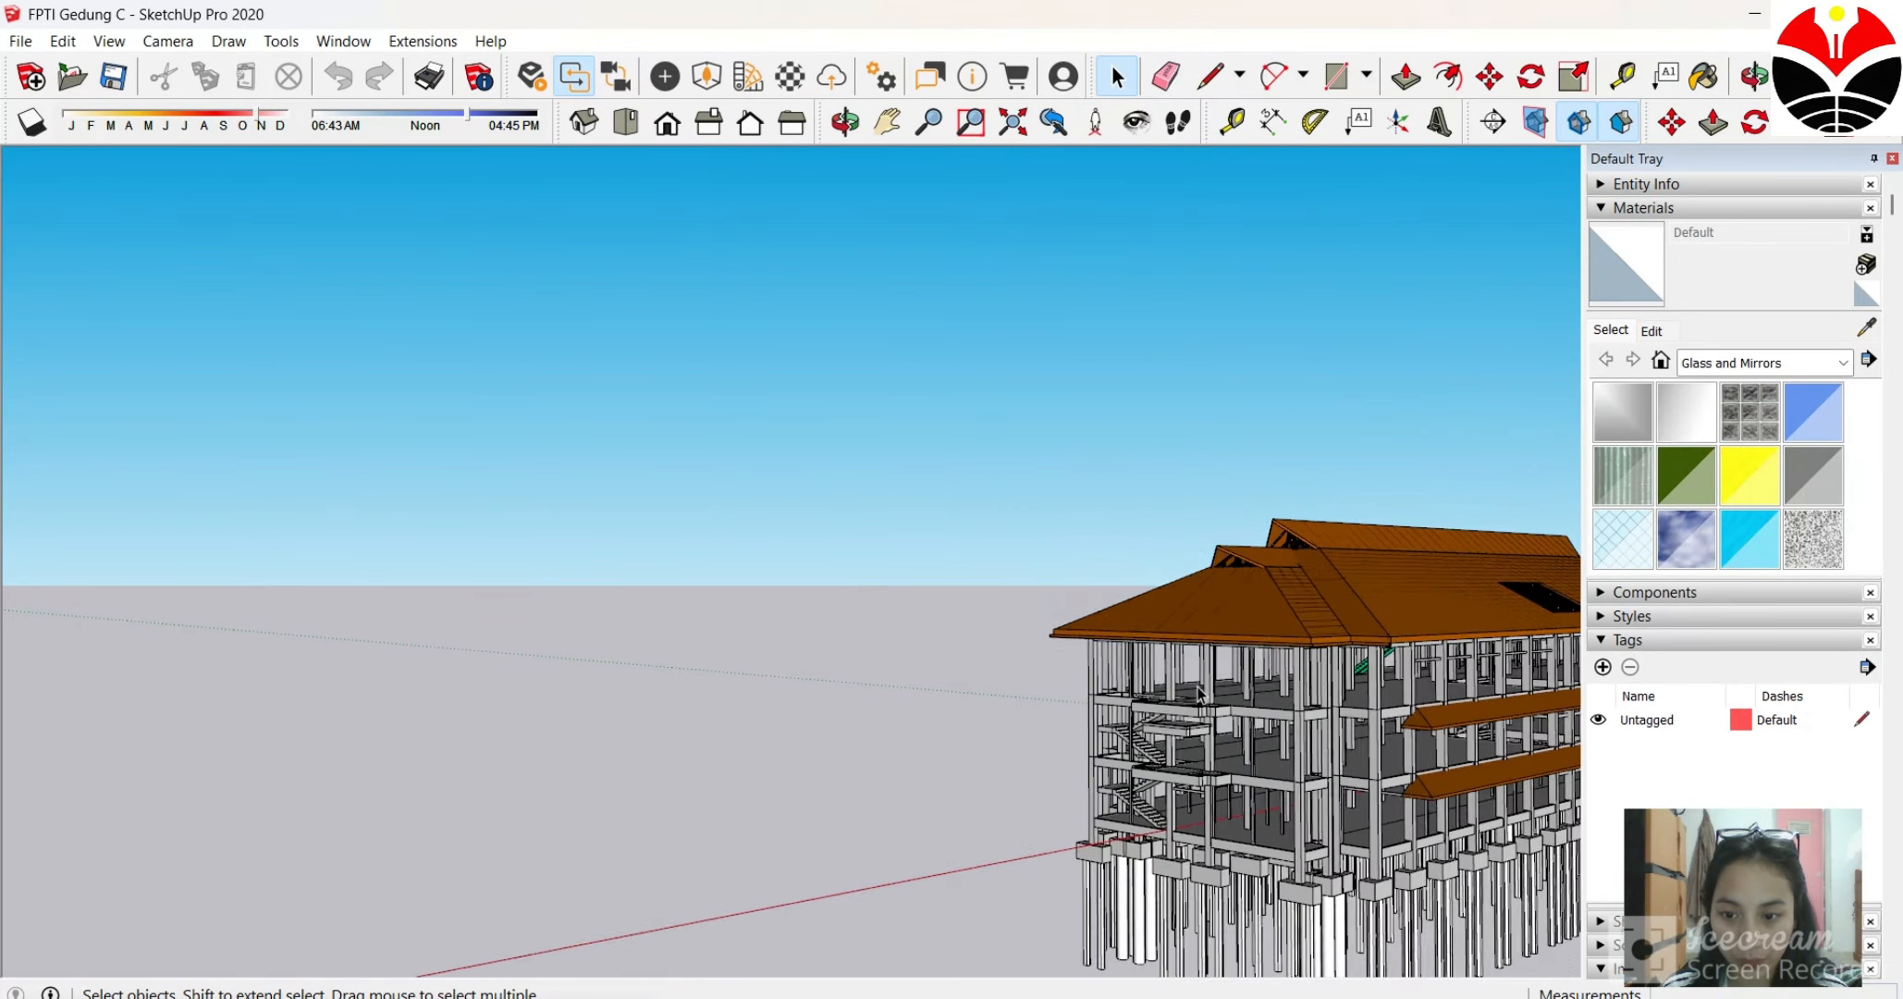
pyautogui.moveTo(1384, 774); pyautogui.dragTo(953, 739, button='middle')
pyautogui.scroll(4, 1387, 749)
pyautogui.scroll(1, 1391, 747)
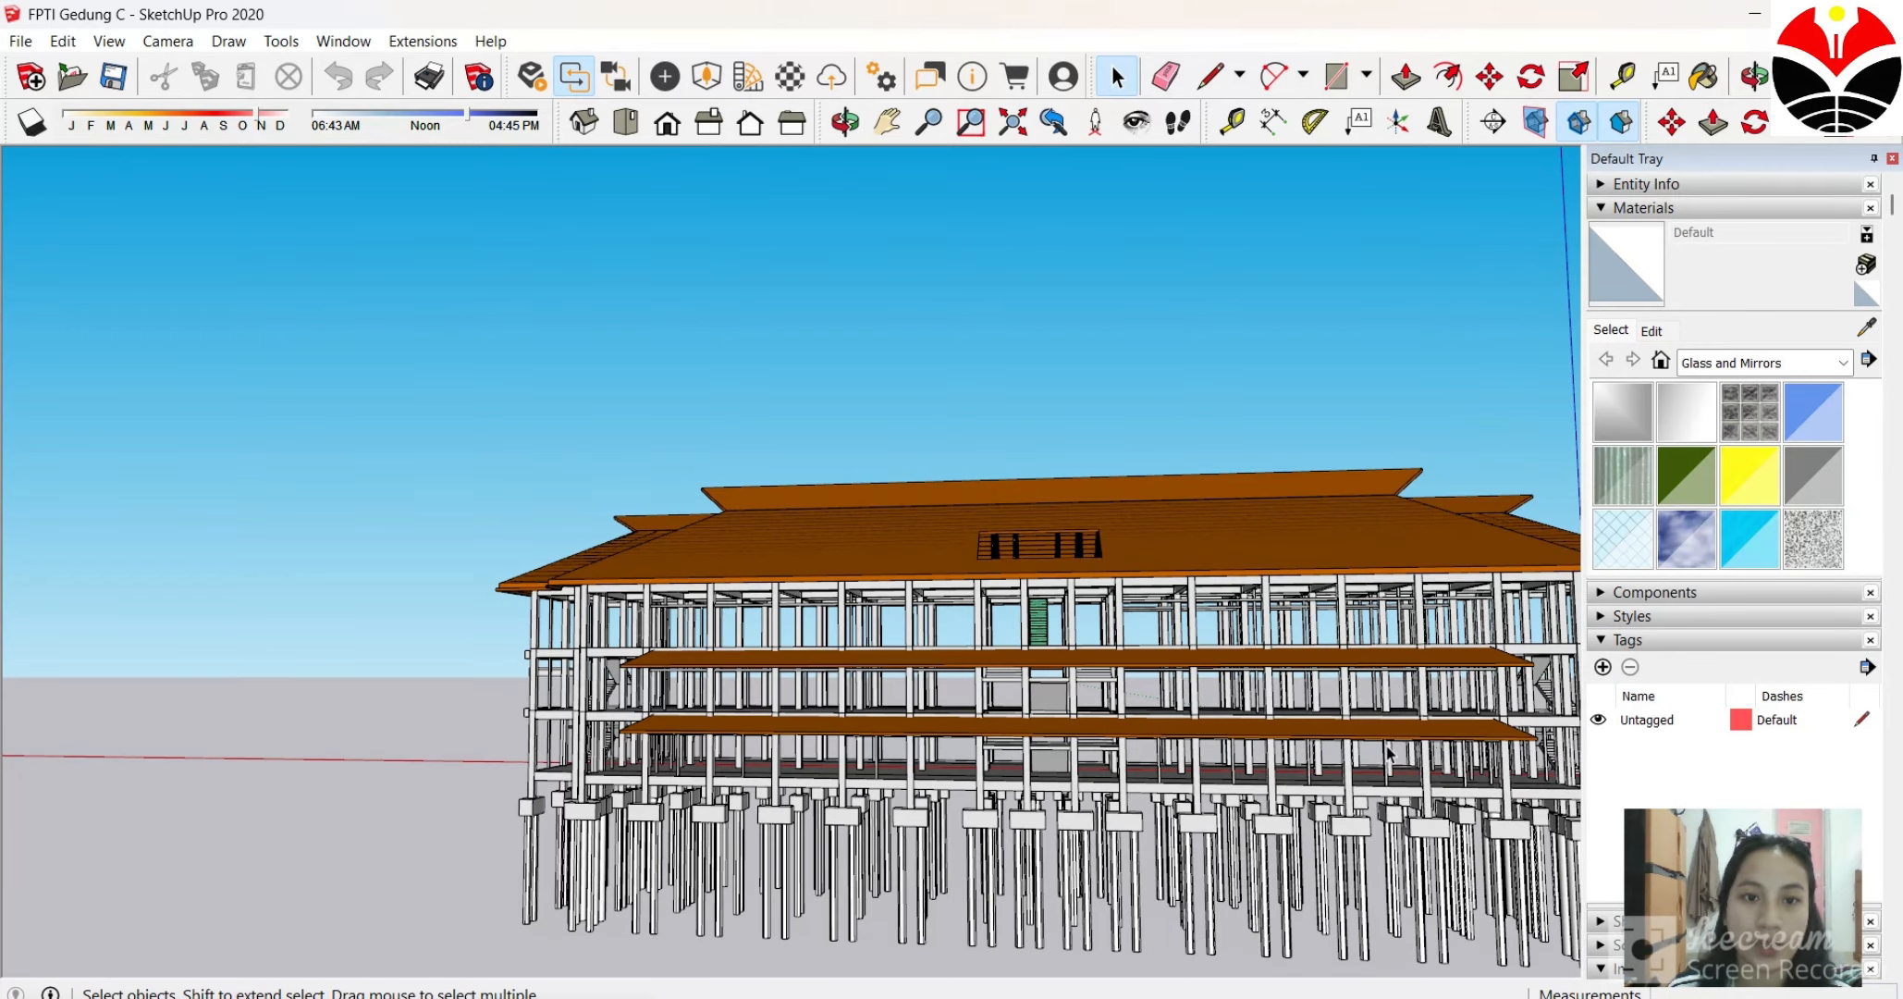
pyautogui.scroll(-1, 1366, 744)
# Place a horizontal section plane on the ground-floor slab and accept the default name and symbol.
pyautogui.click(343, 40)
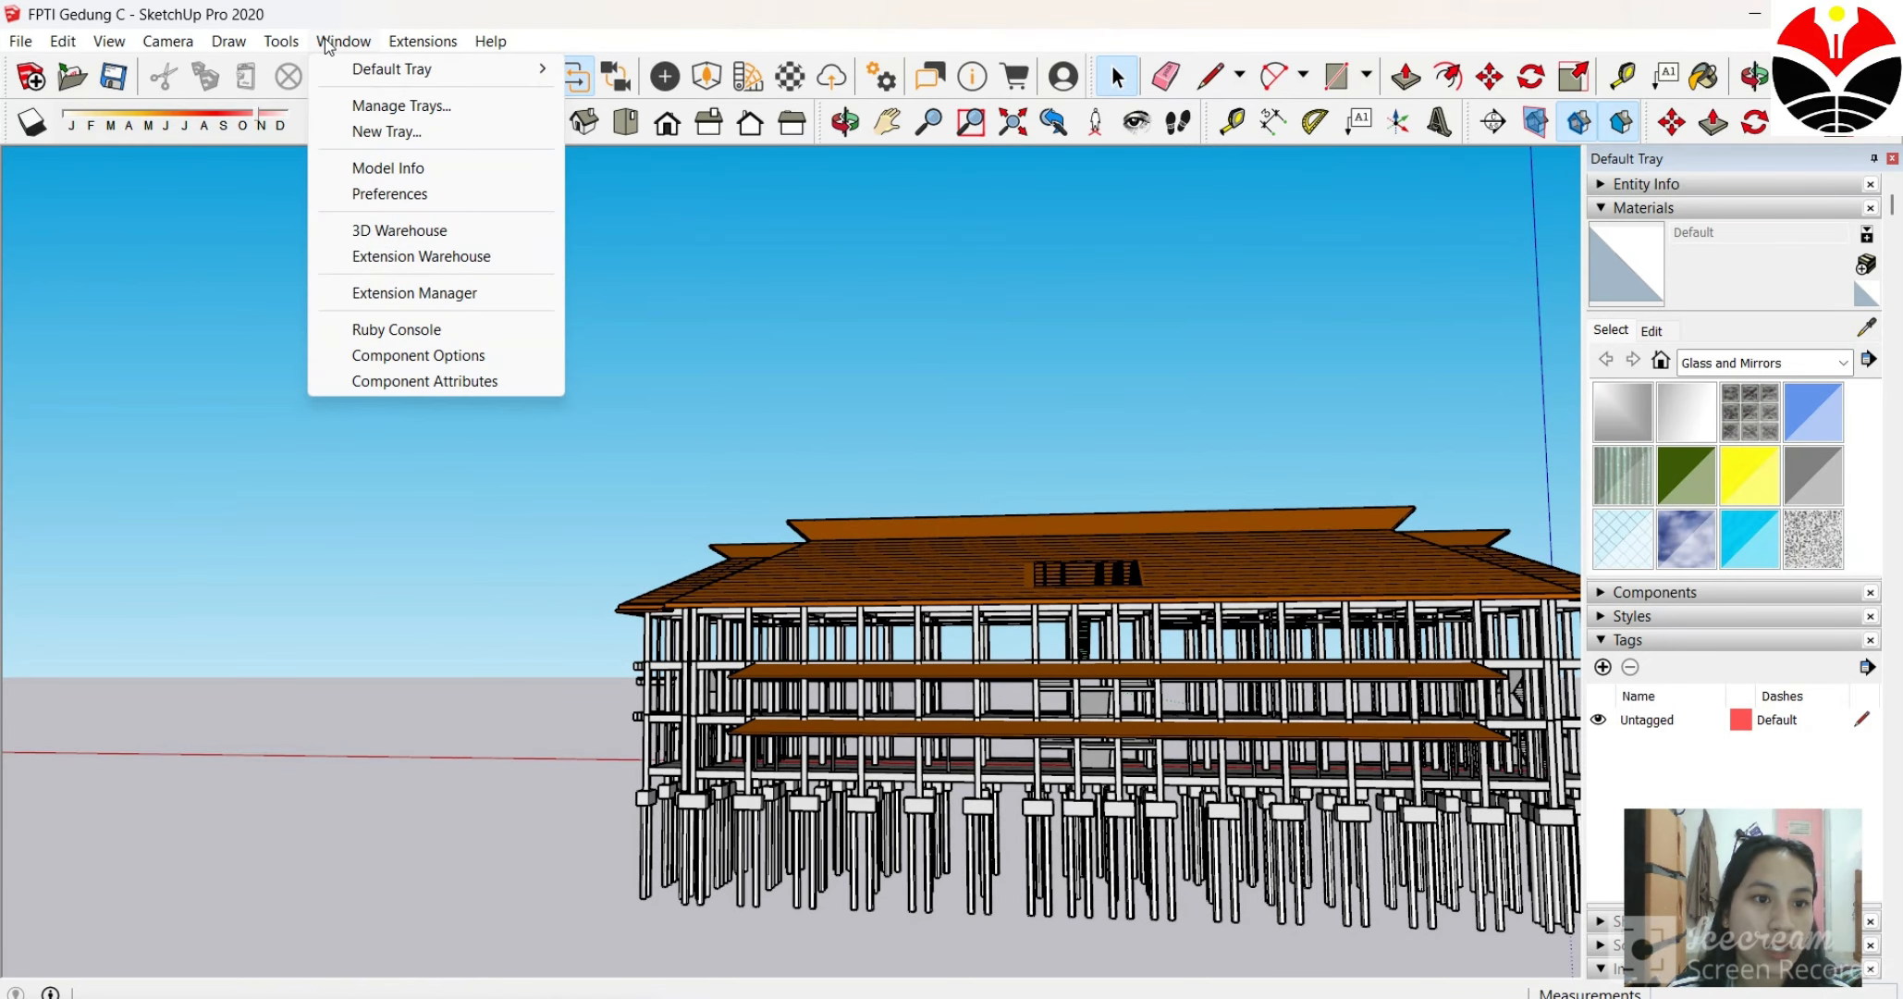
pyautogui.moveTo(285, 43)
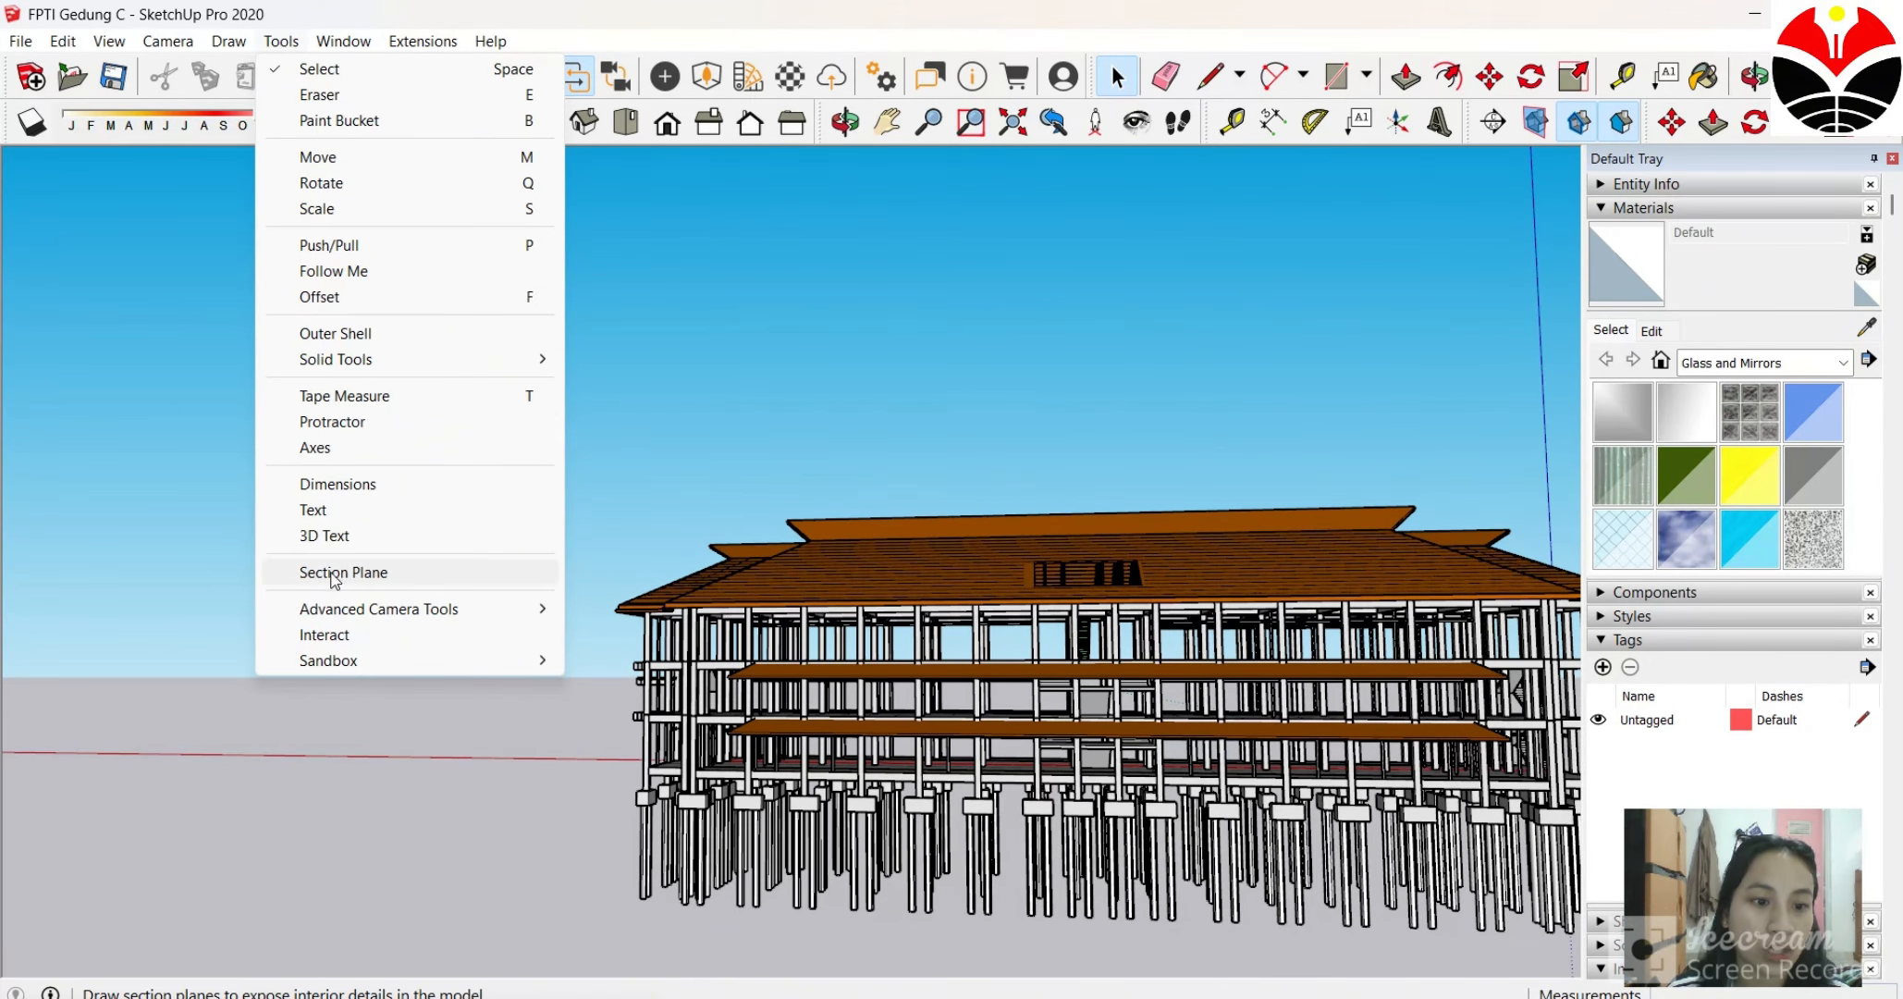
pyautogui.click(337, 572)
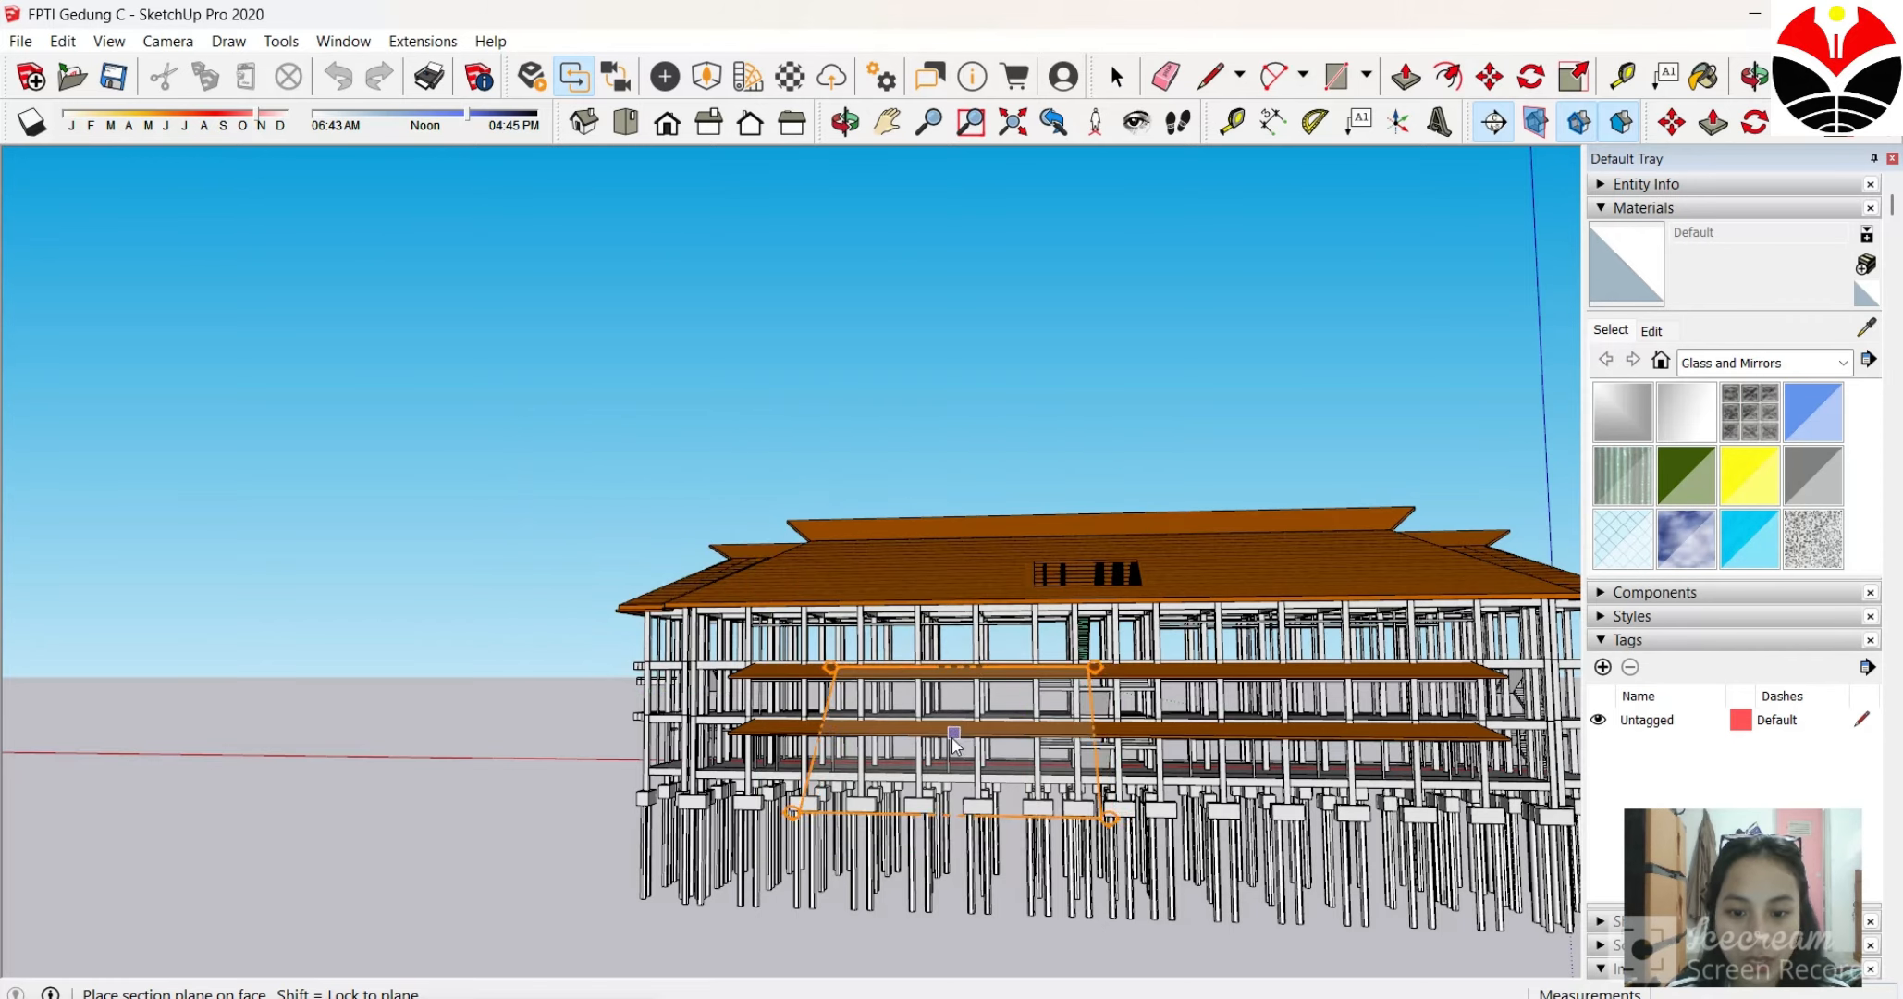
pyautogui.scroll(6, 953, 741)
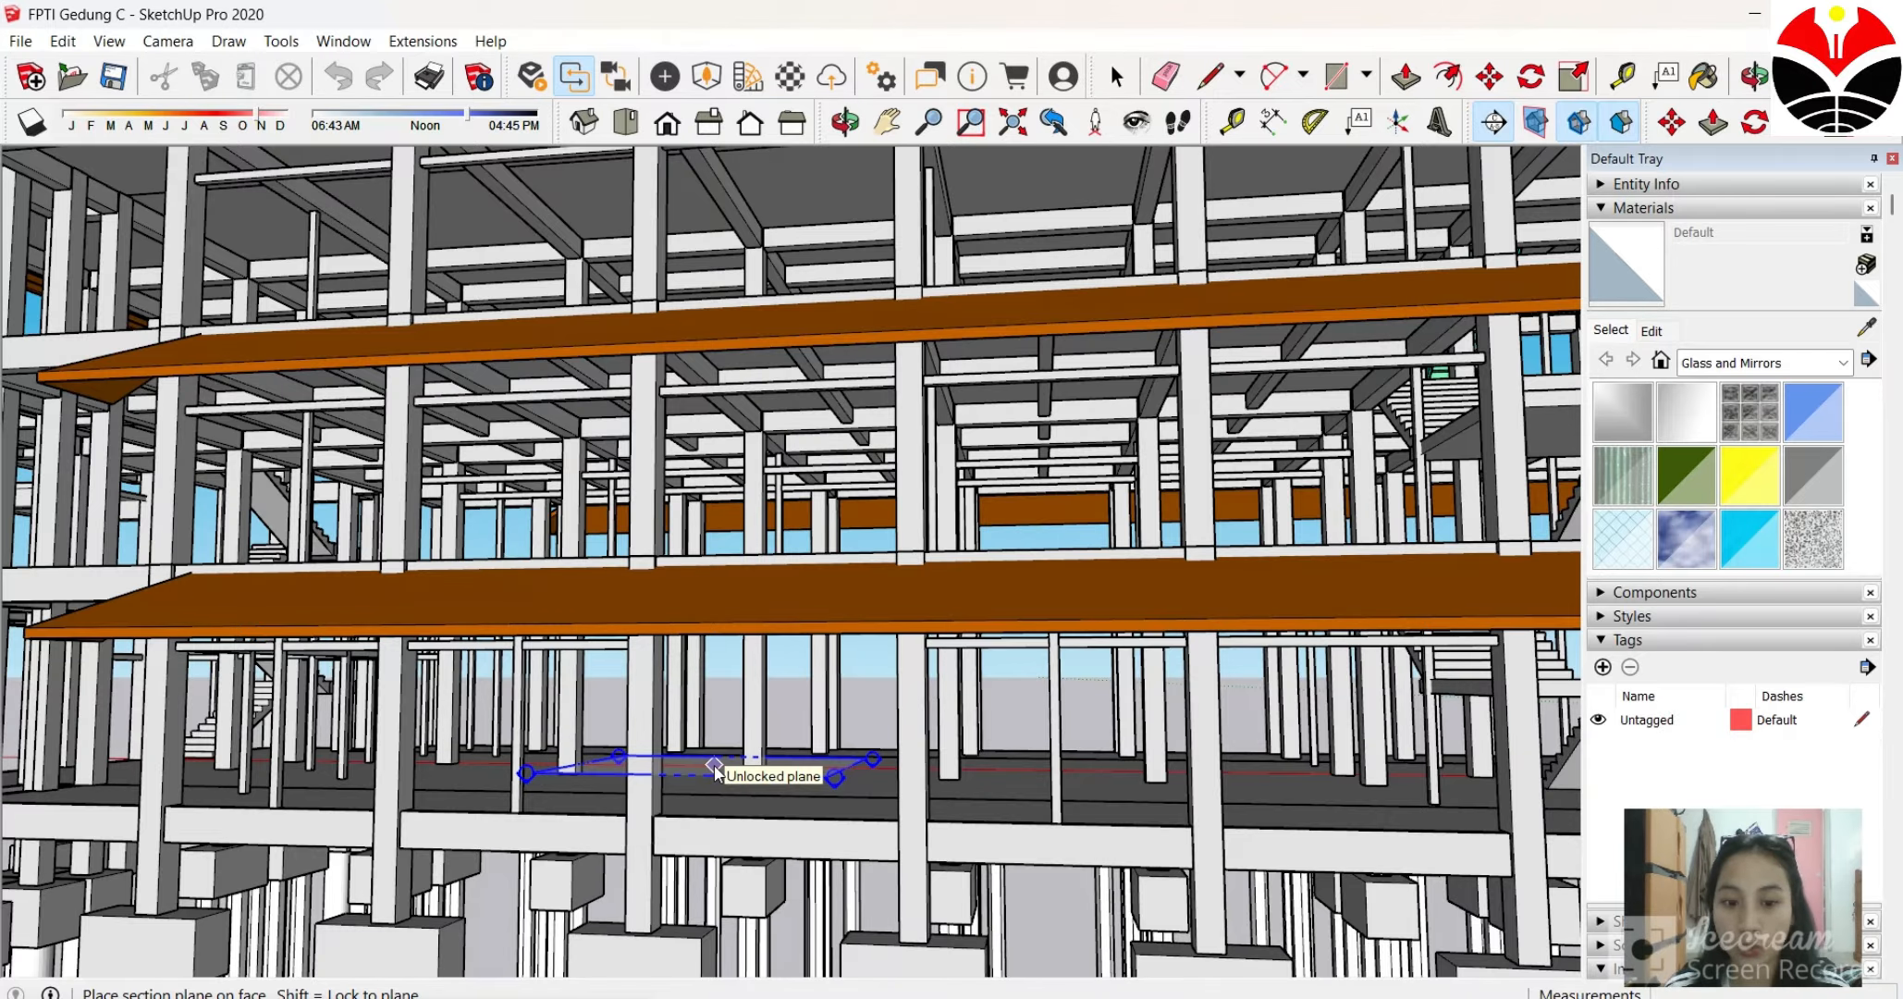
pyautogui.click(716, 773)
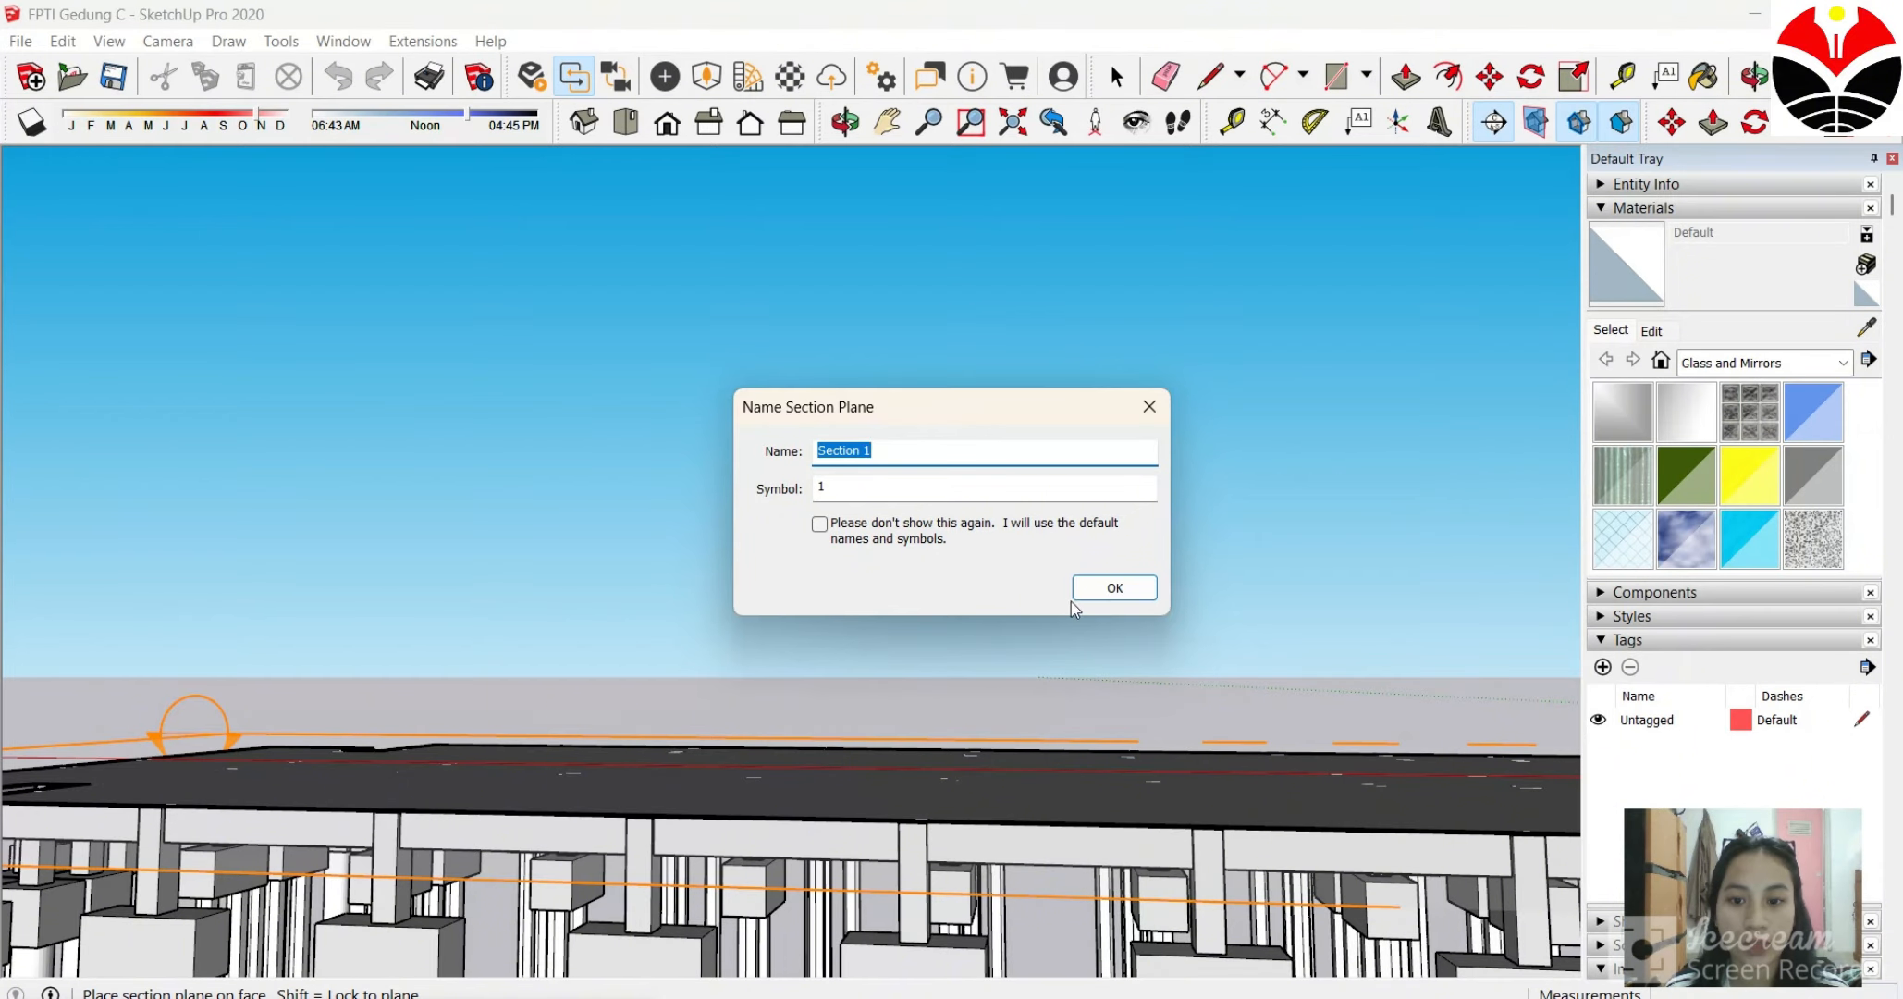
pyautogui.click(1127, 589)
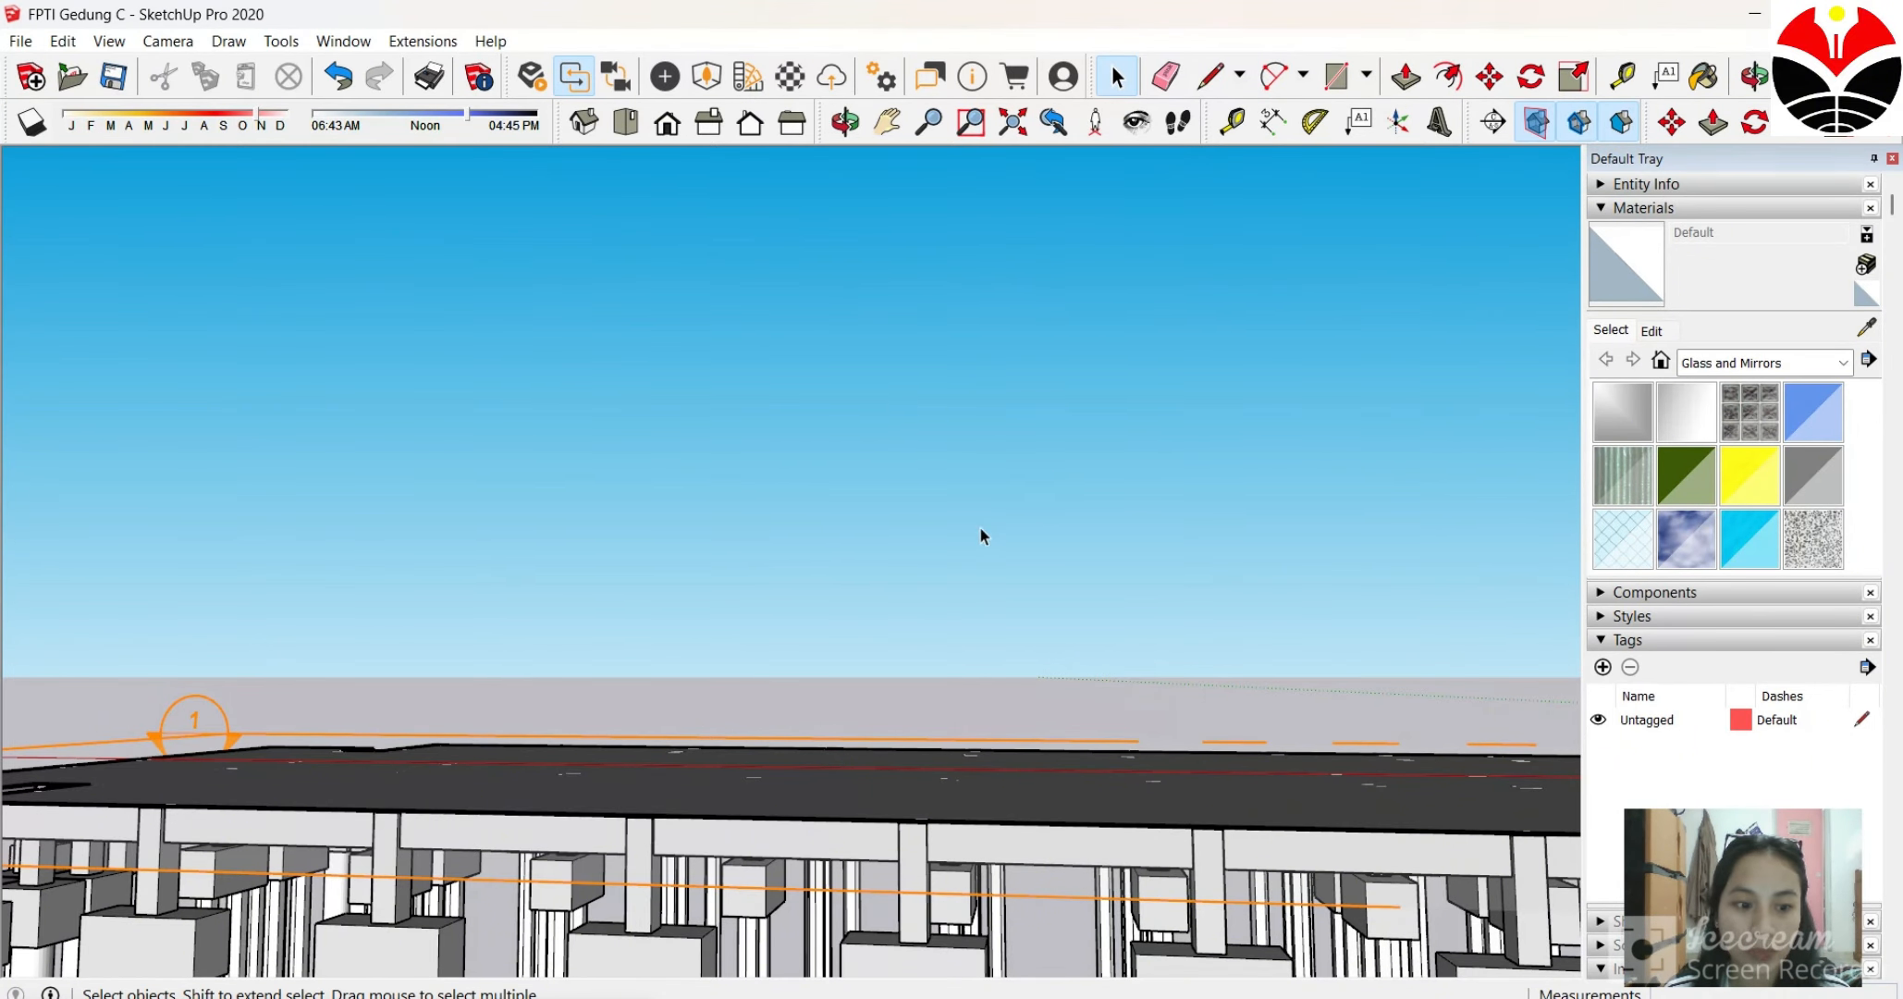
# Try to move the section plane upward from the ground-floor slab with the Move tool.
pyautogui.scroll(-3, 1098, 356)
pyautogui.scroll(-1, 1105, 582)
pyautogui.moveTo(1029, 571); pyautogui.dragTo(1011, 698, button='middle')
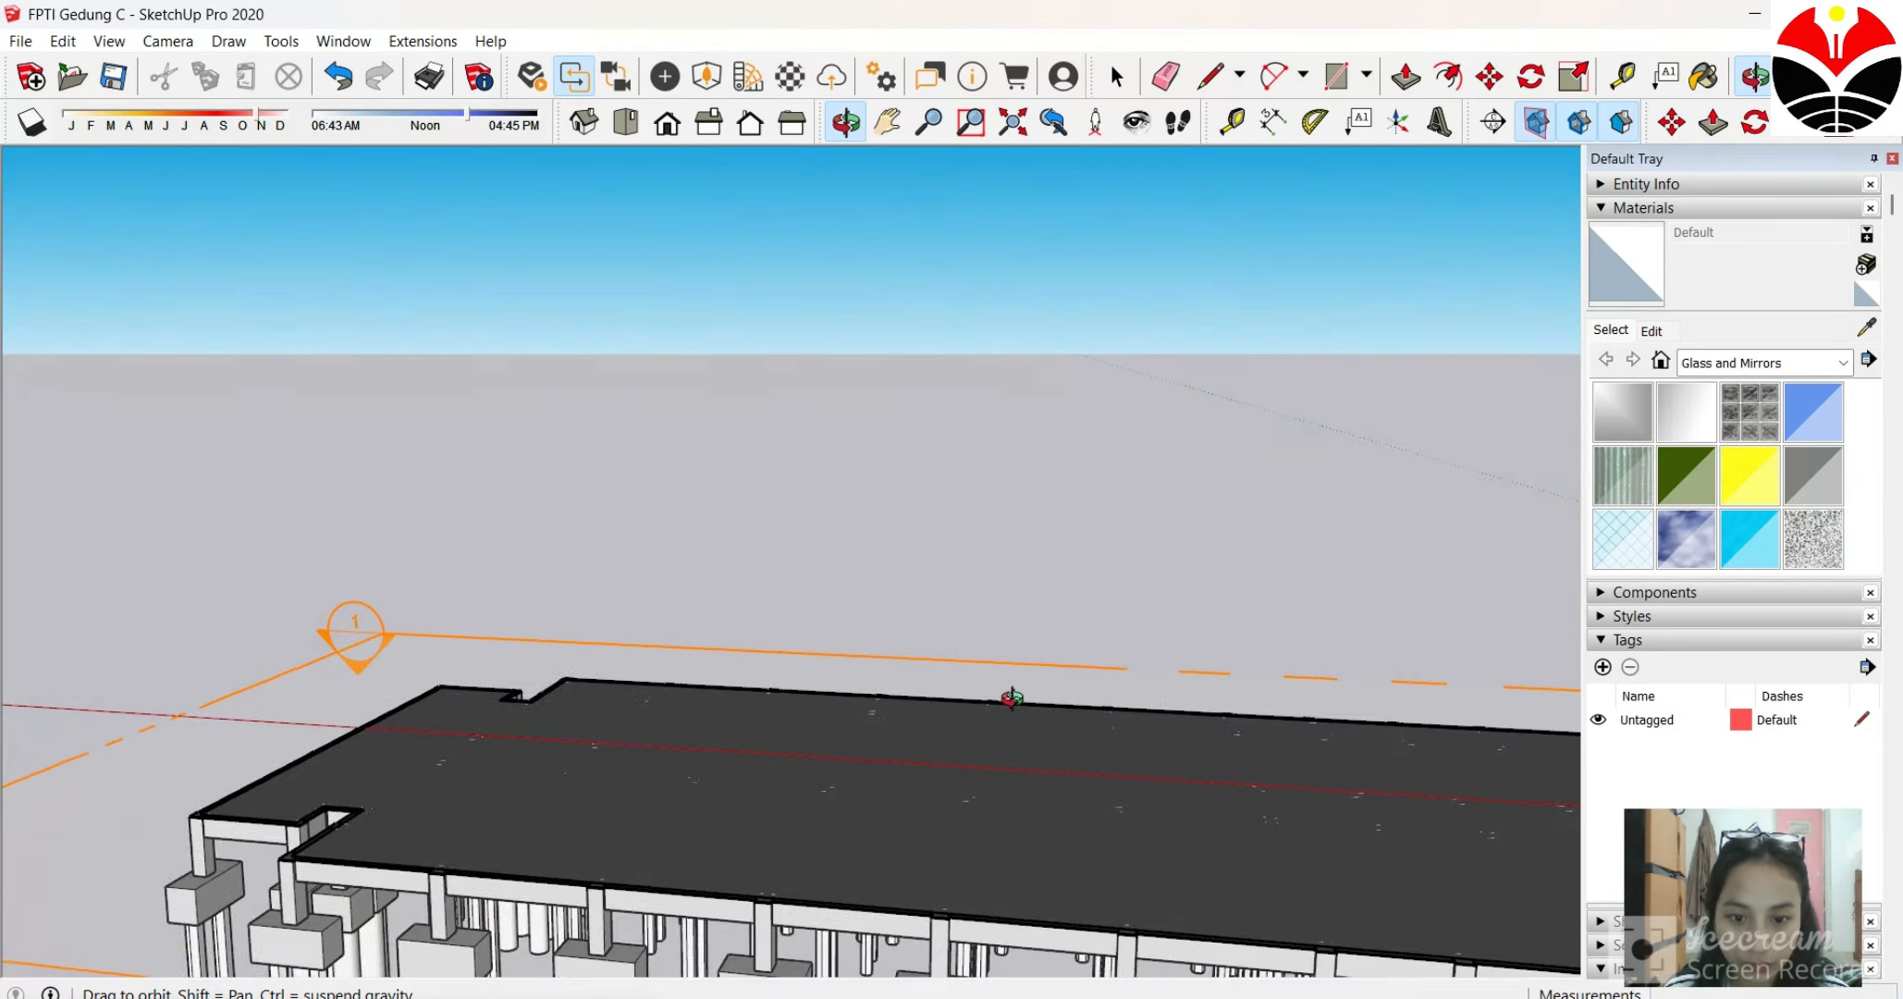
pyautogui.scroll(-5, 1017, 698)
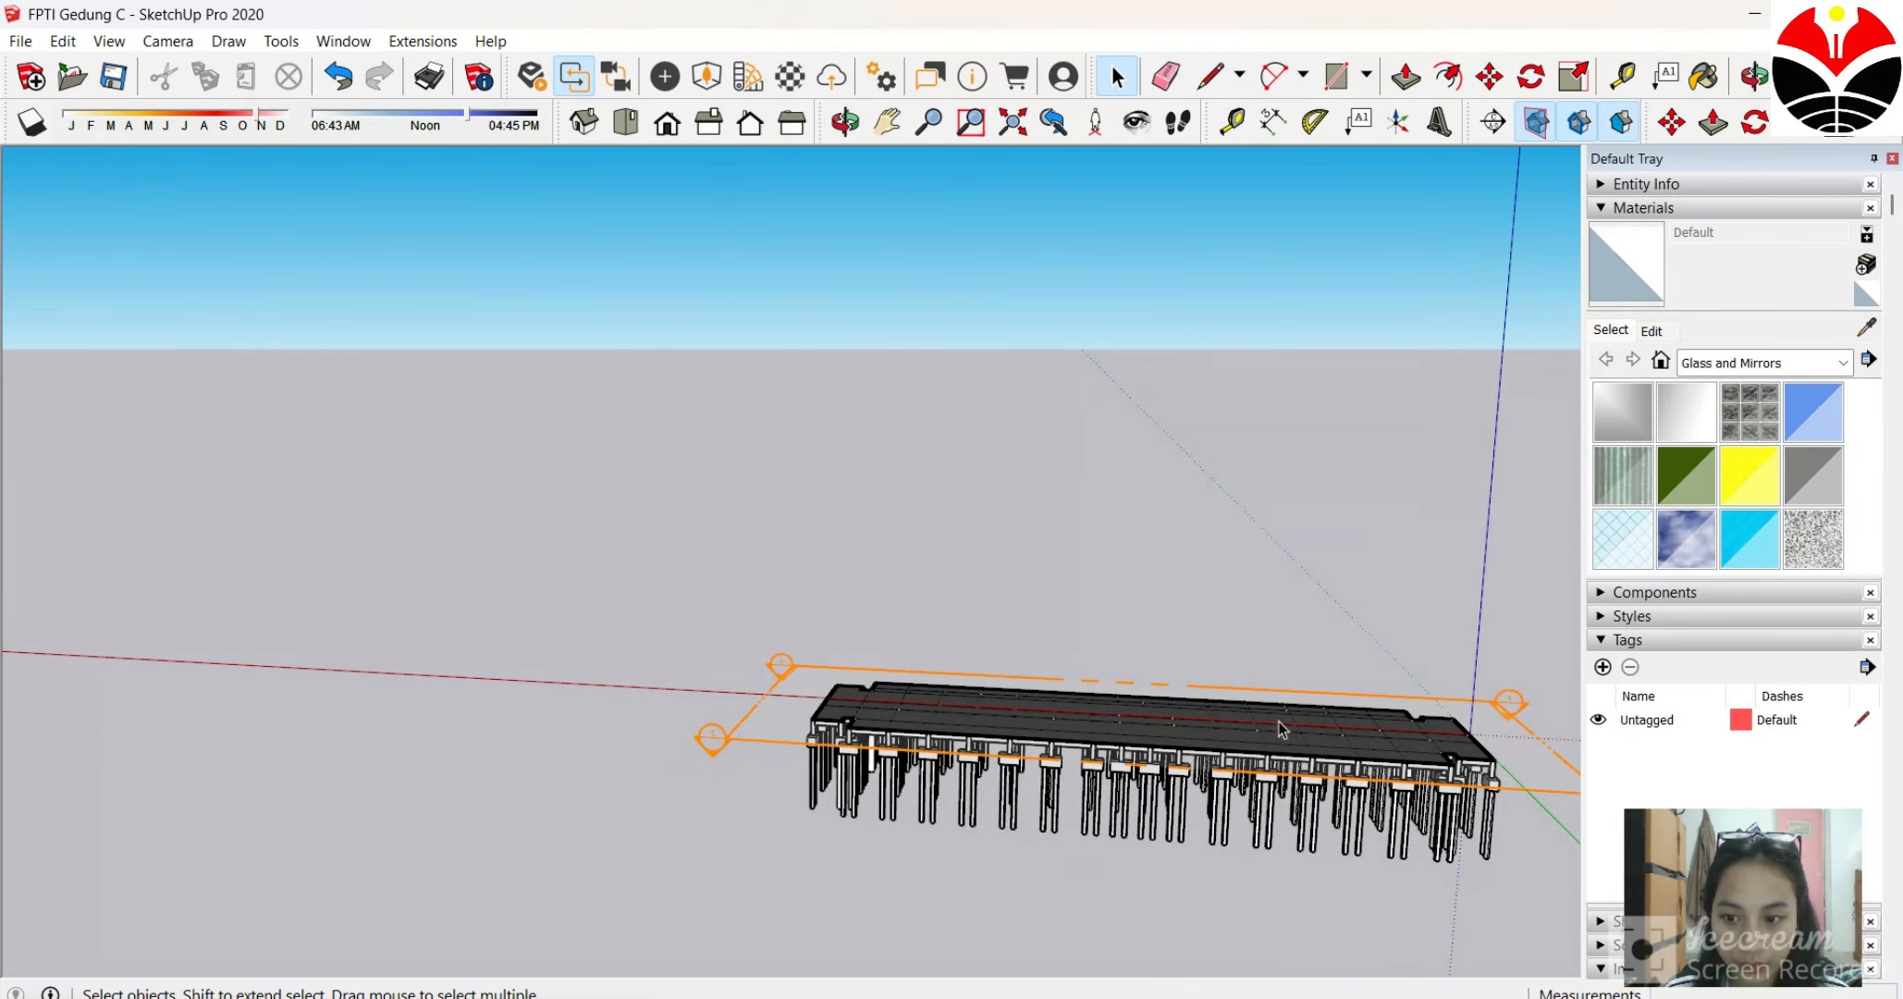
pyautogui.scroll(4, 1494, 741)
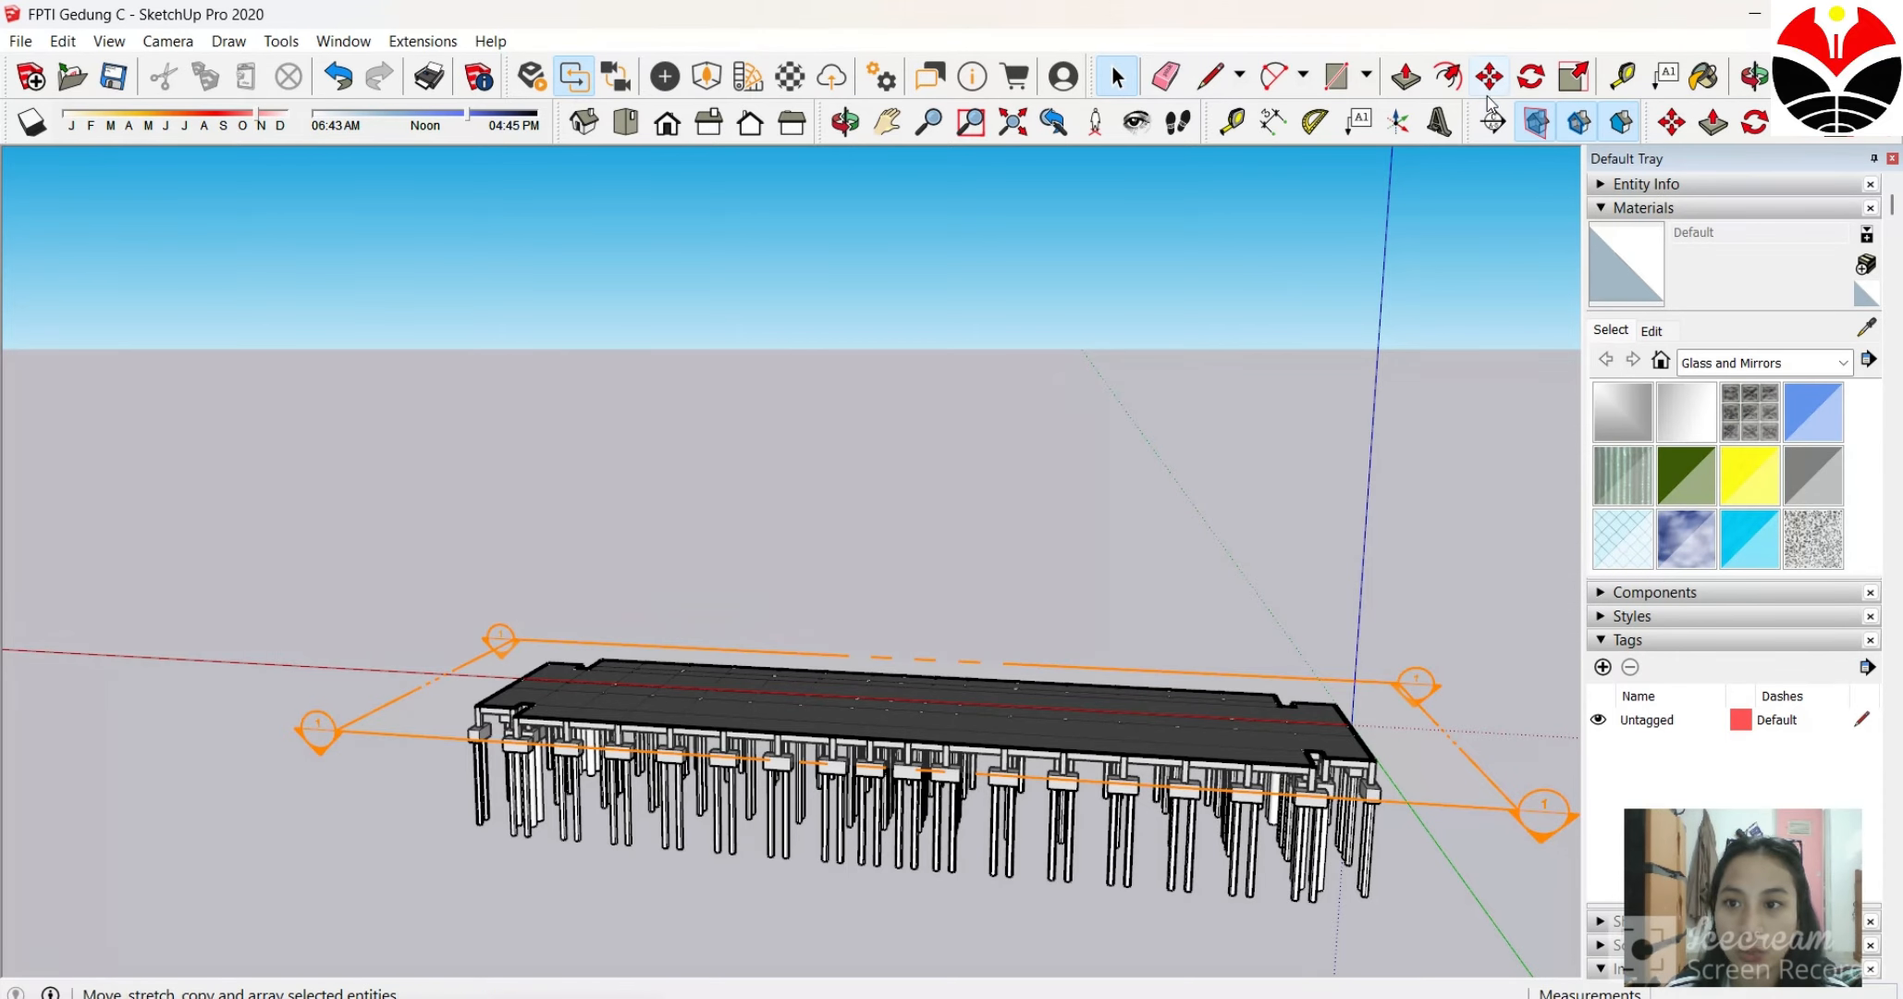
pyautogui.press('m')
pyautogui.click(331, 721)
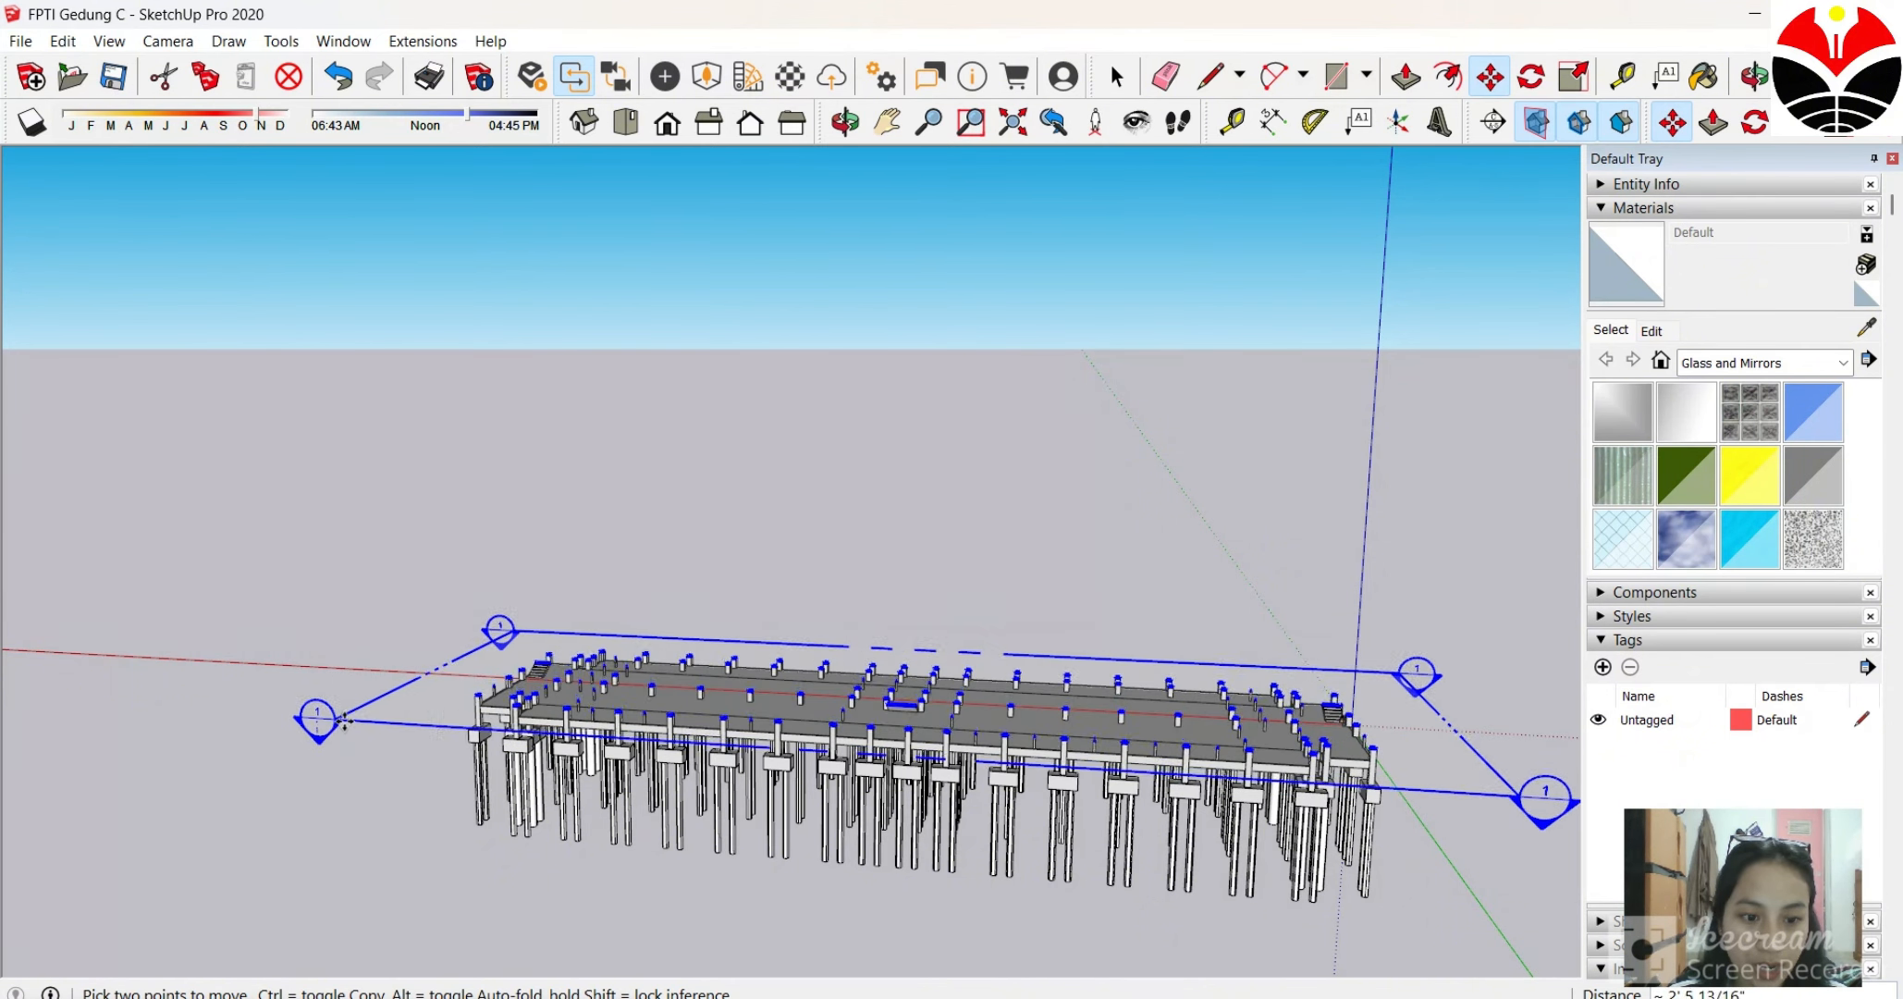
pyautogui.click(343, 728)
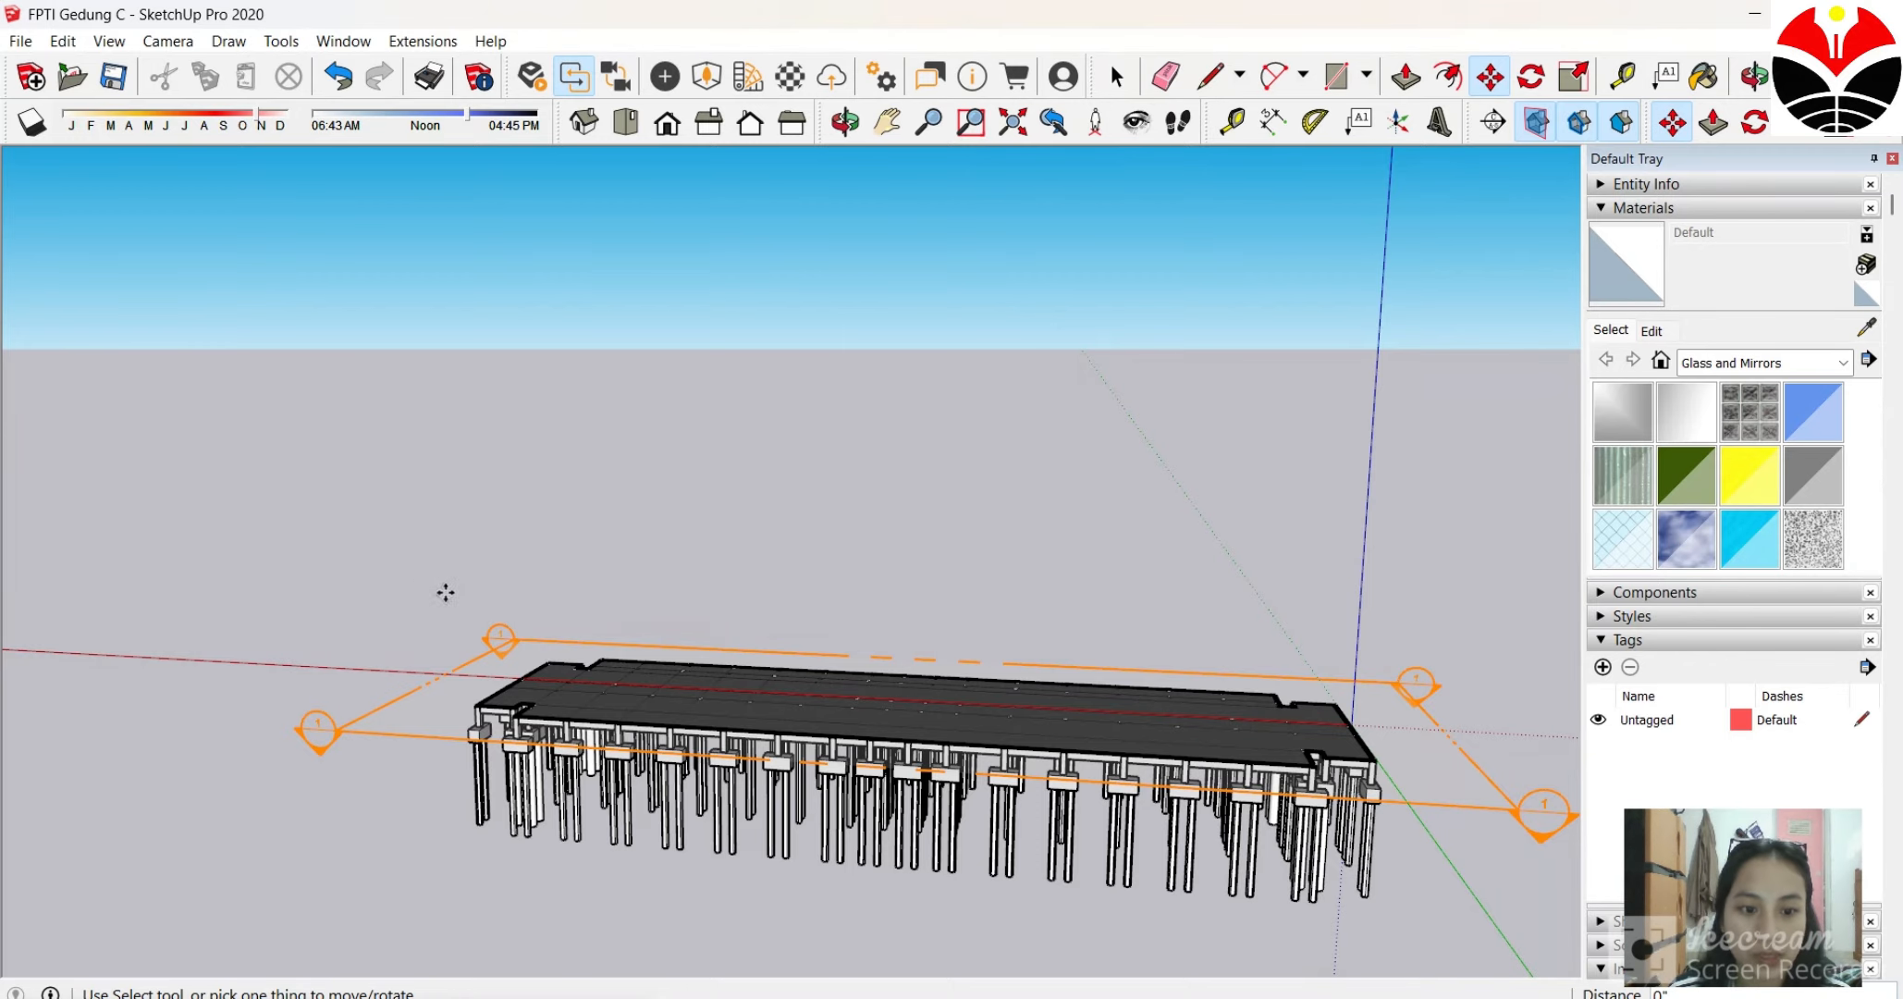
# Set the camera to parallel projection for the sectioned model.
pyautogui.scroll(4, 477, 780)
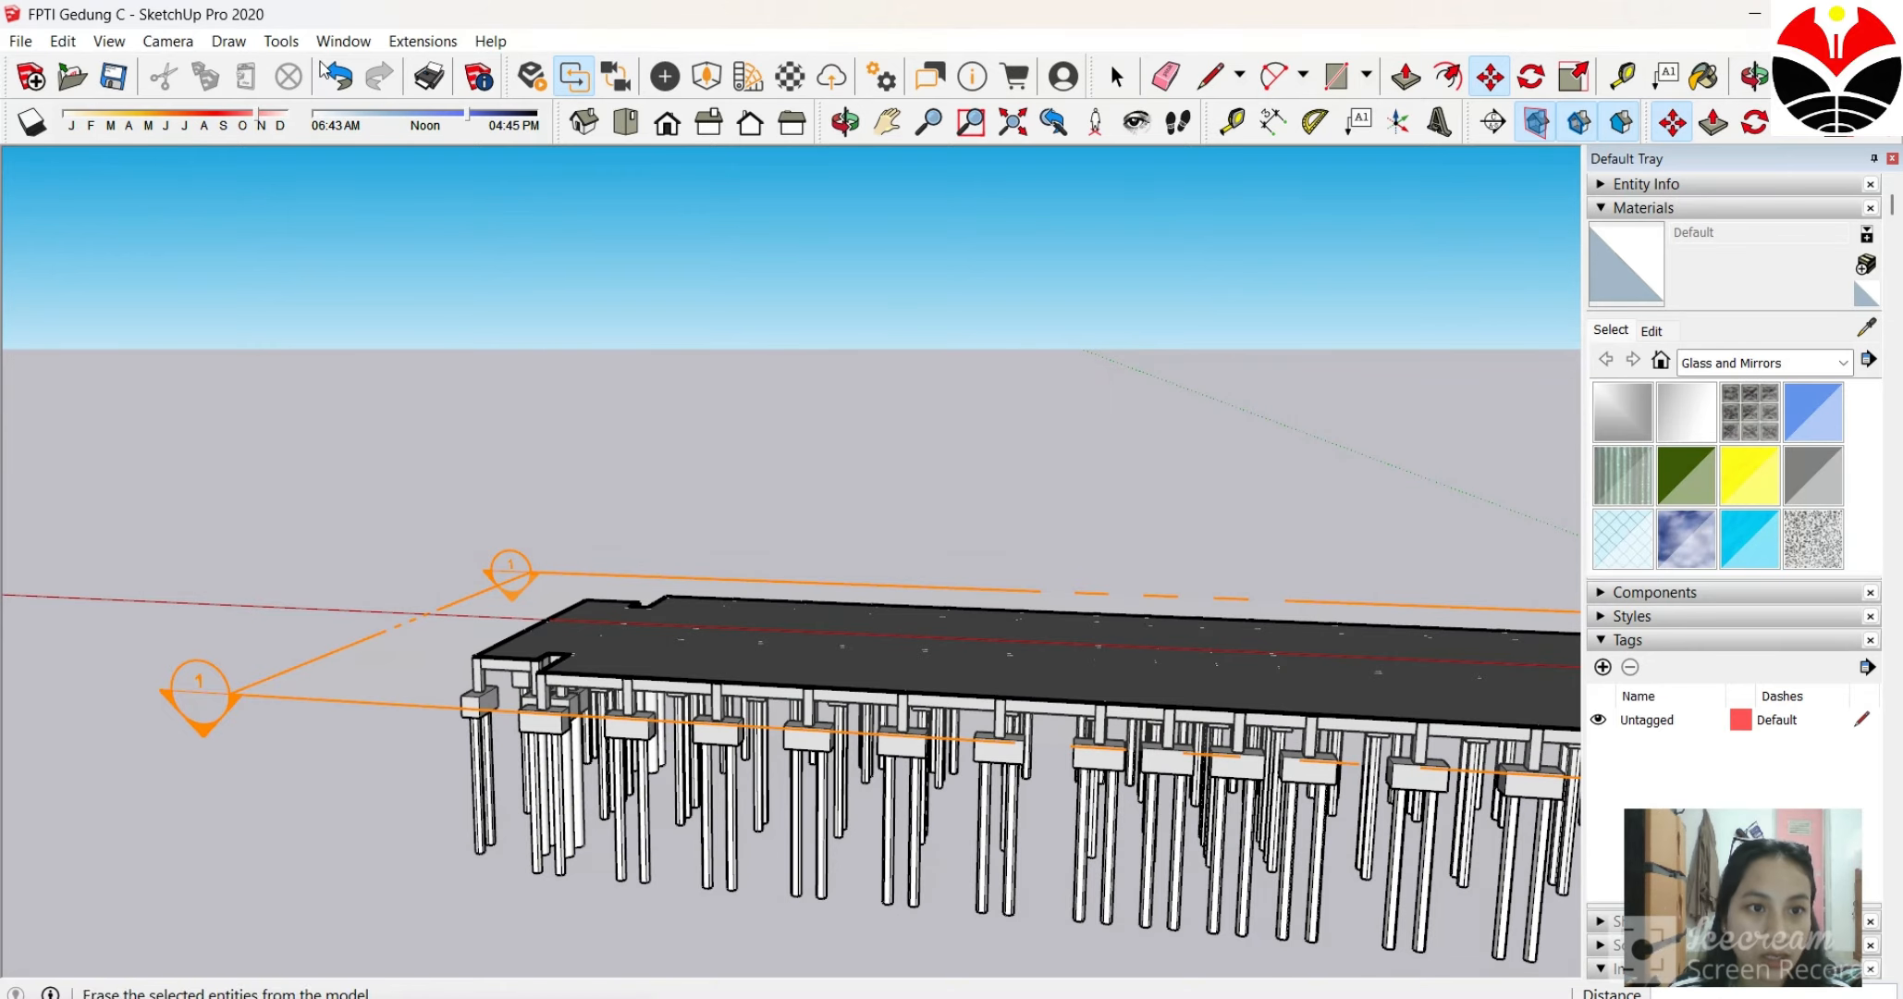
pyautogui.click(288, 47)
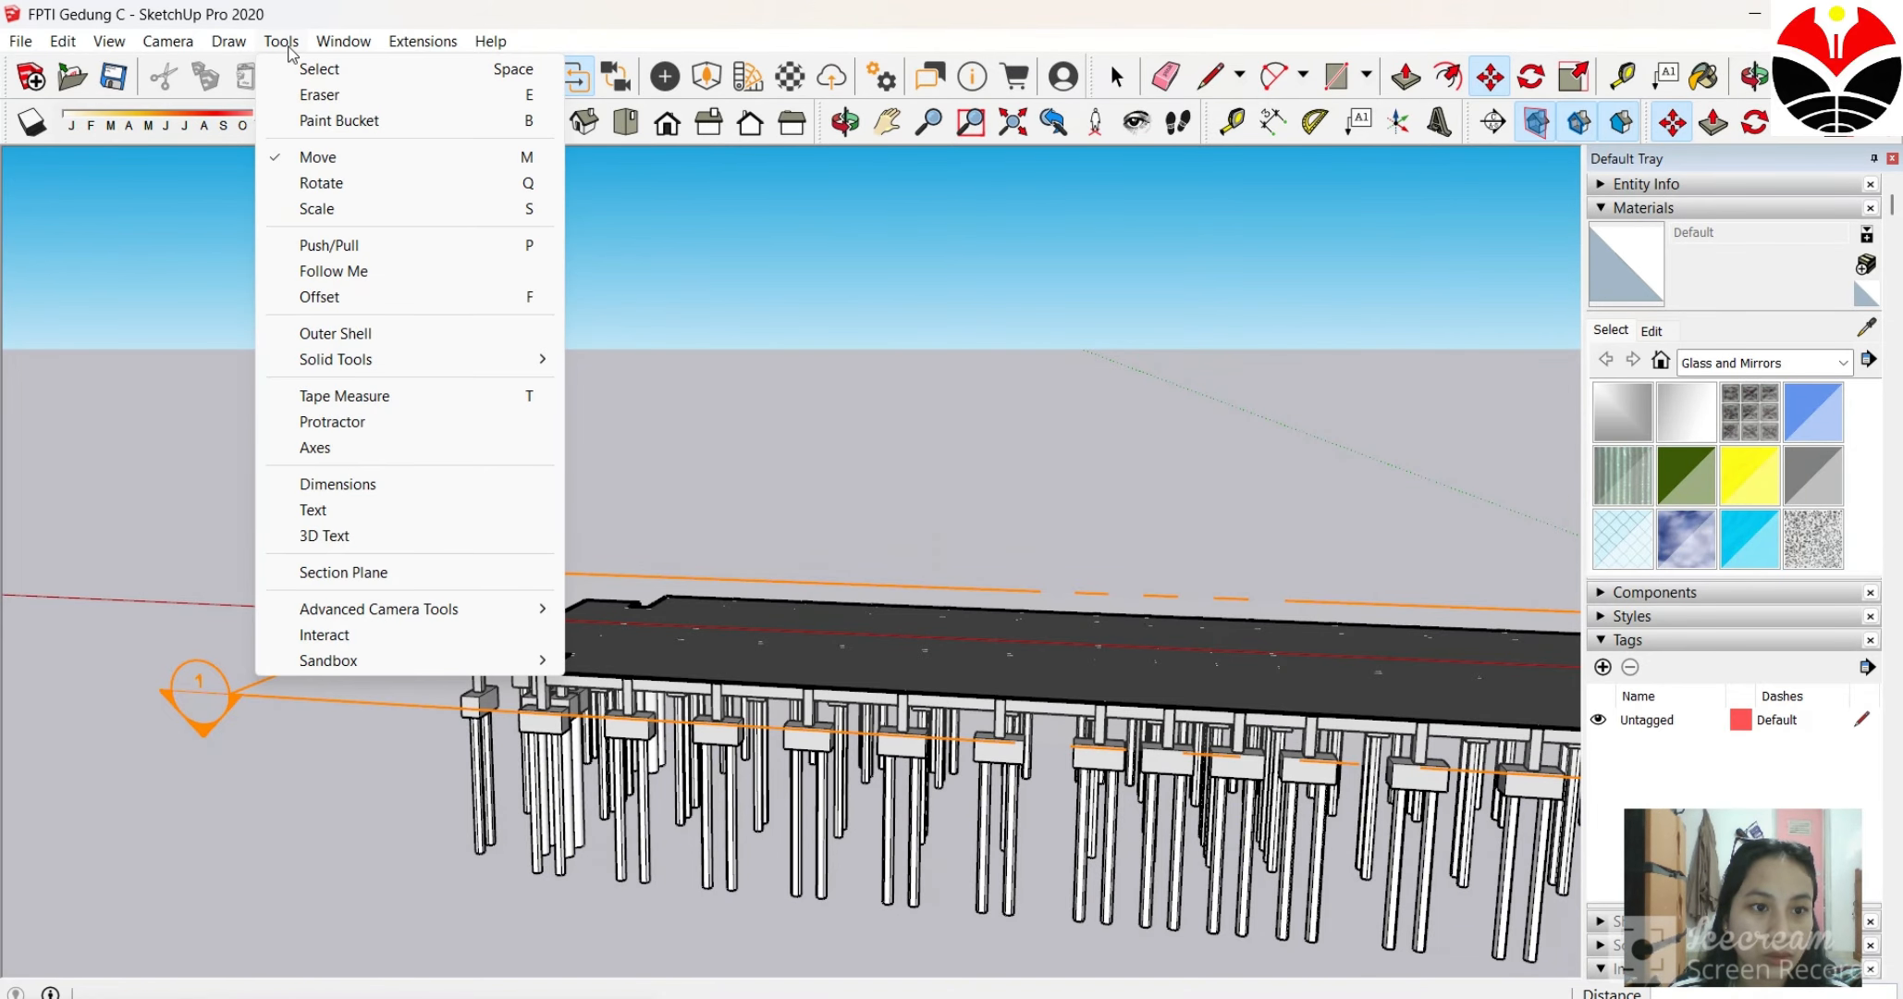
pyautogui.moveTo(230, 54)
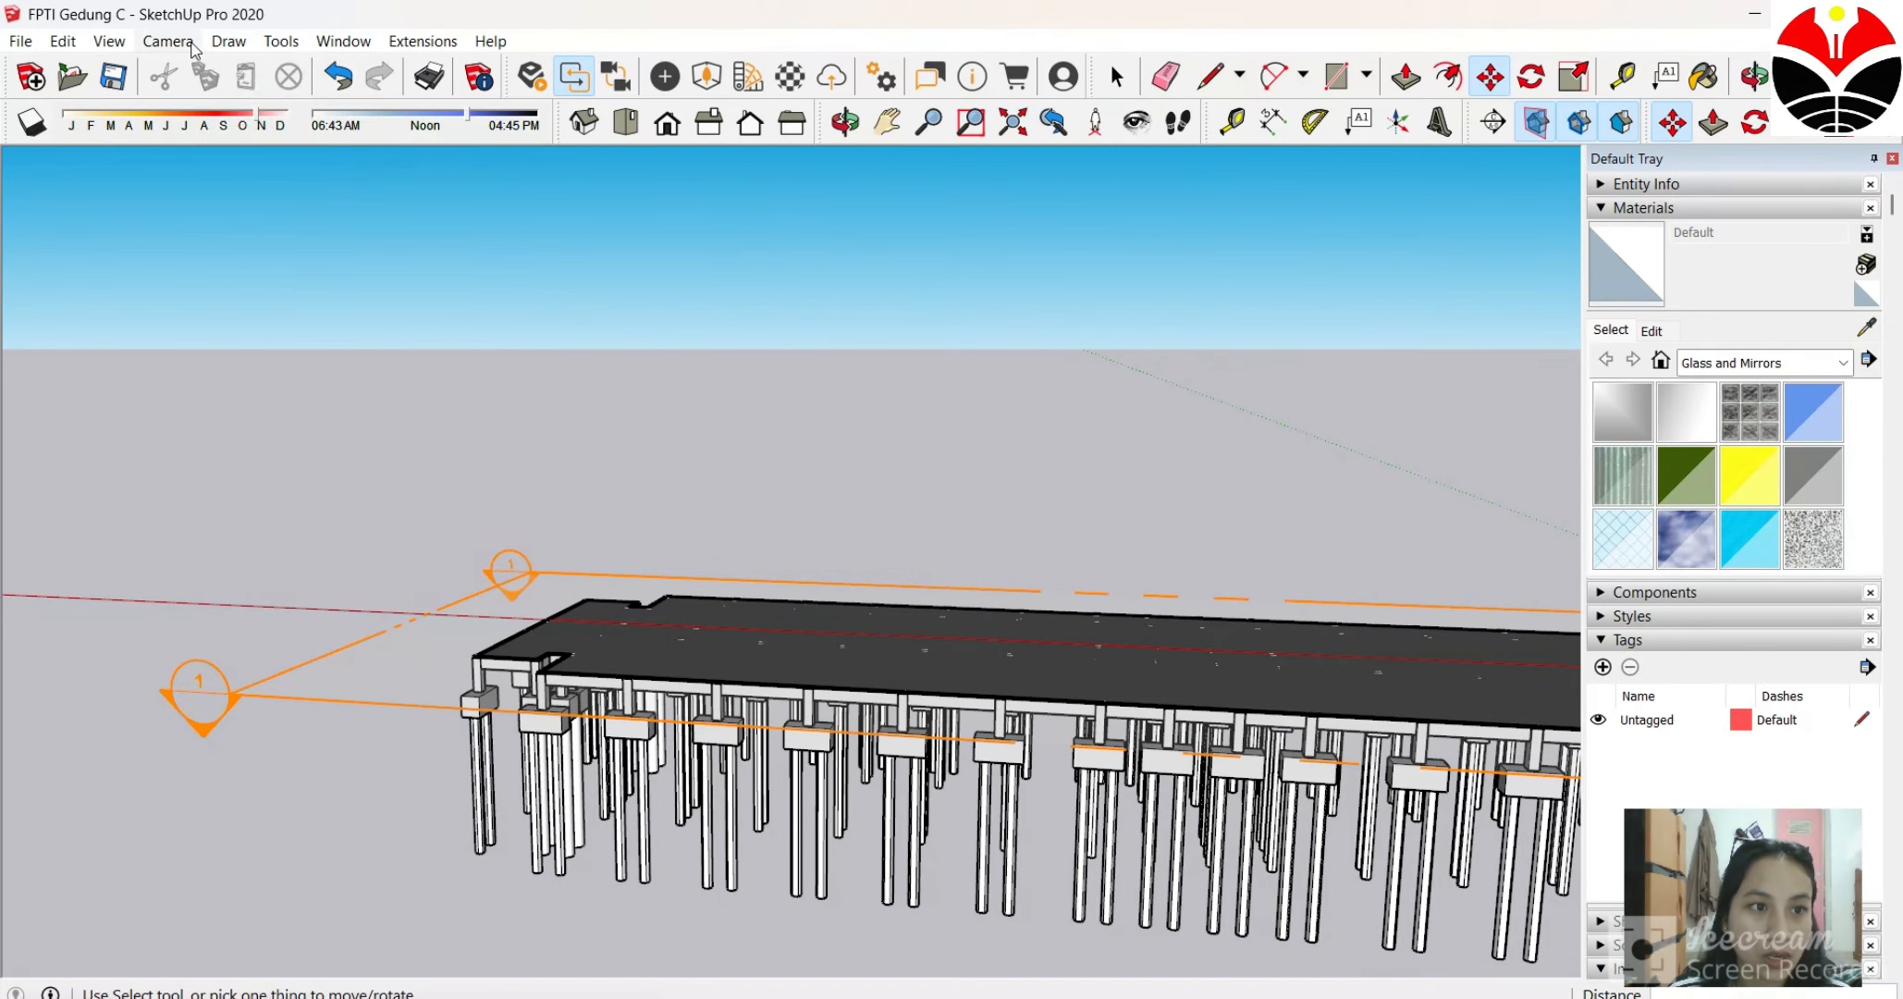
pyautogui.moveTo(167, 43)
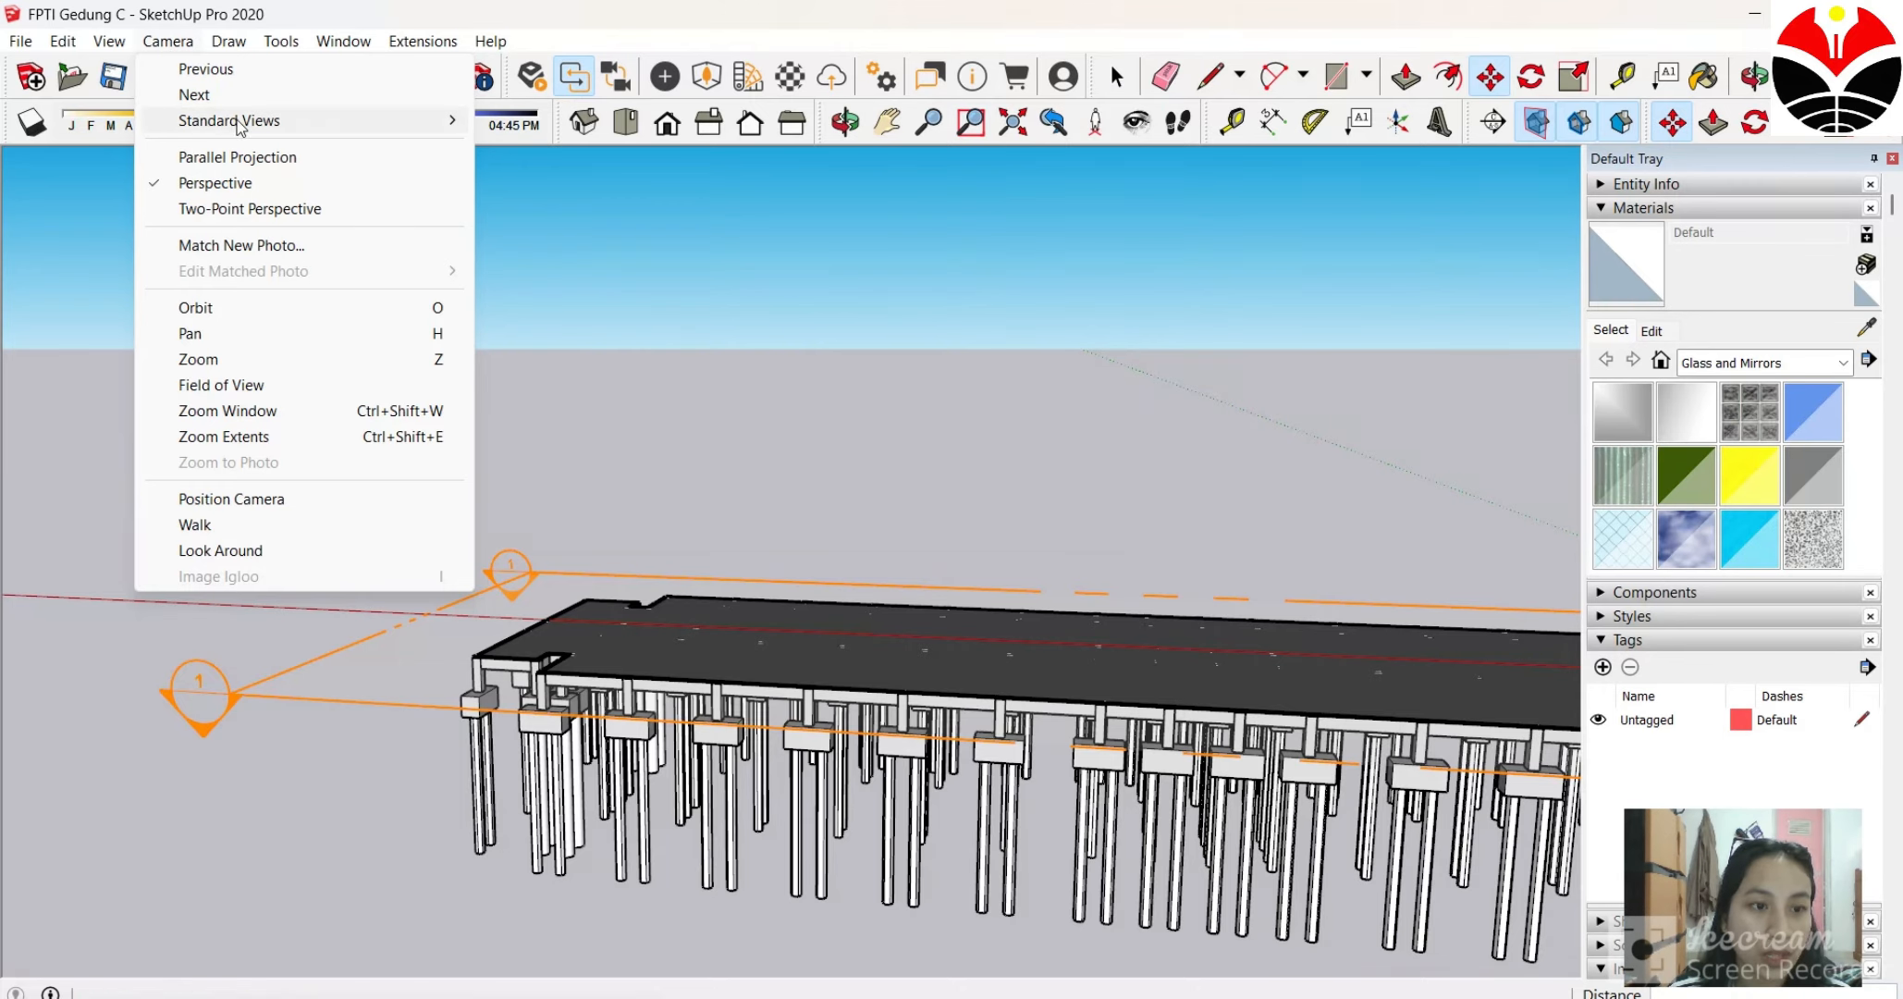
pyautogui.click(238, 161)
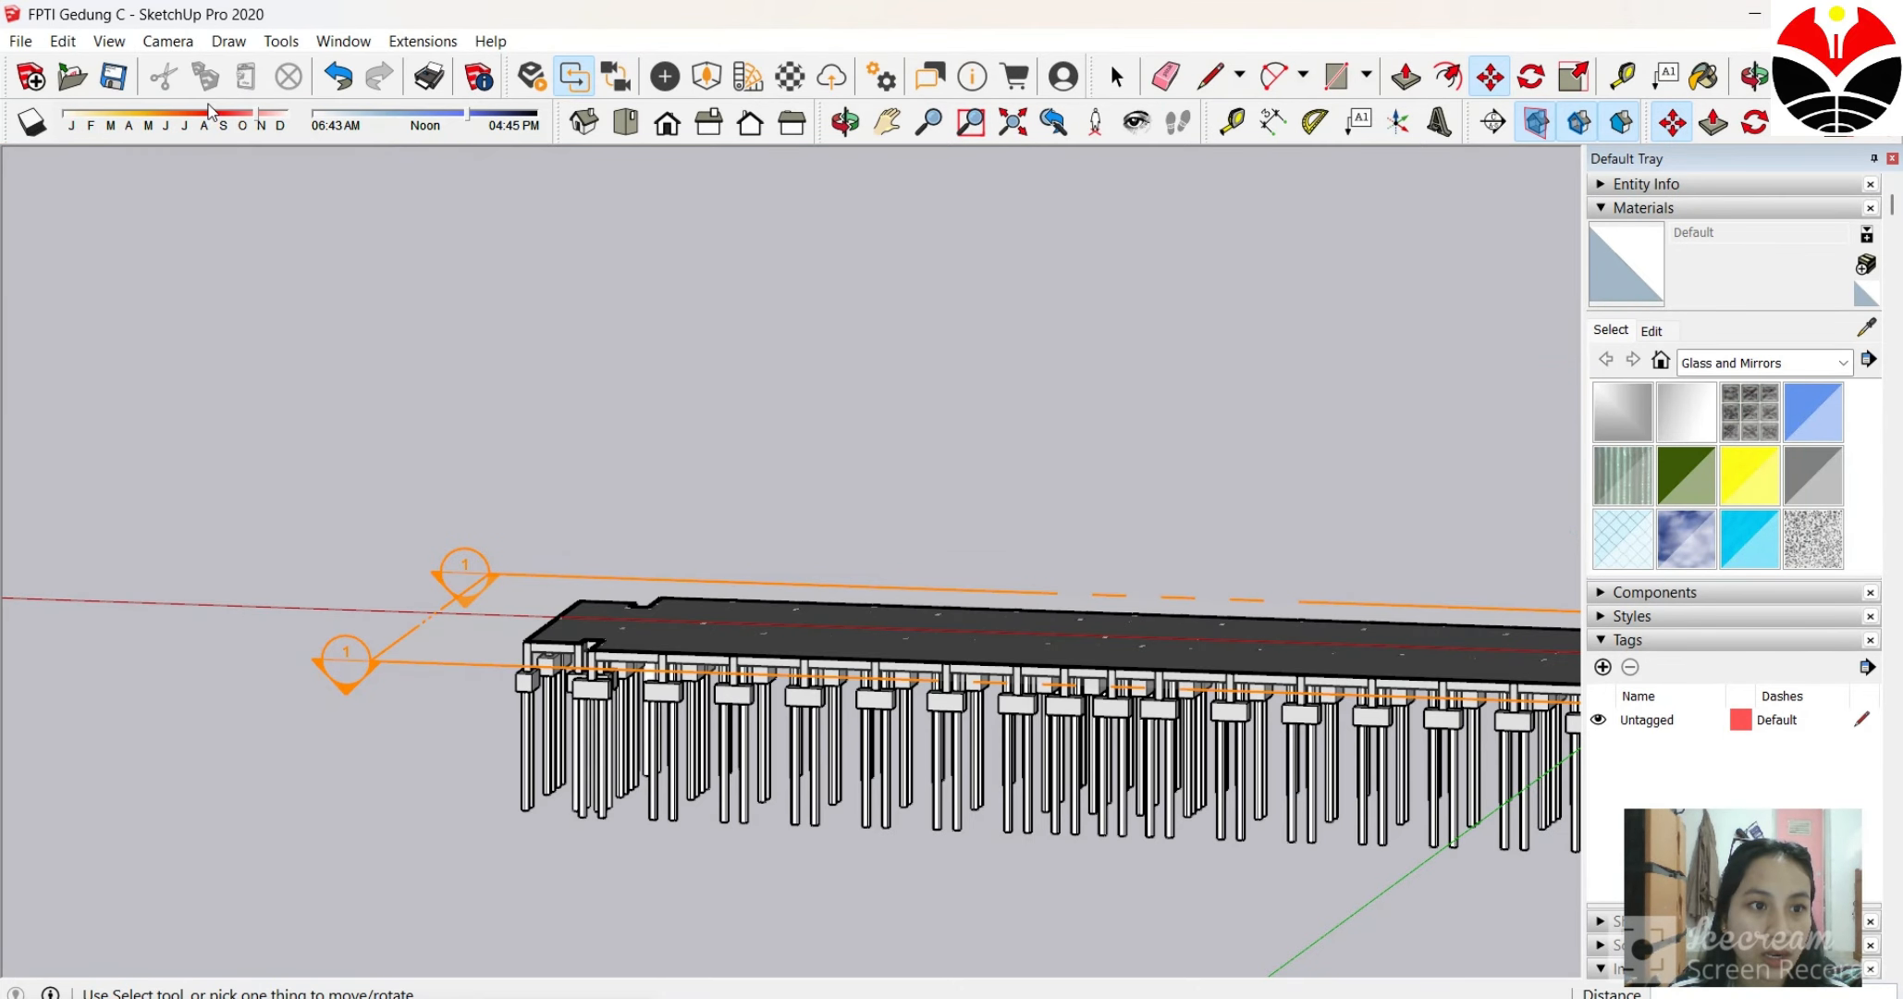
# Display the sectioned ground floor in the standard top view with the whole building in frame.
pyautogui.click(187, 46)
pyautogui.moveTo(167, 41)
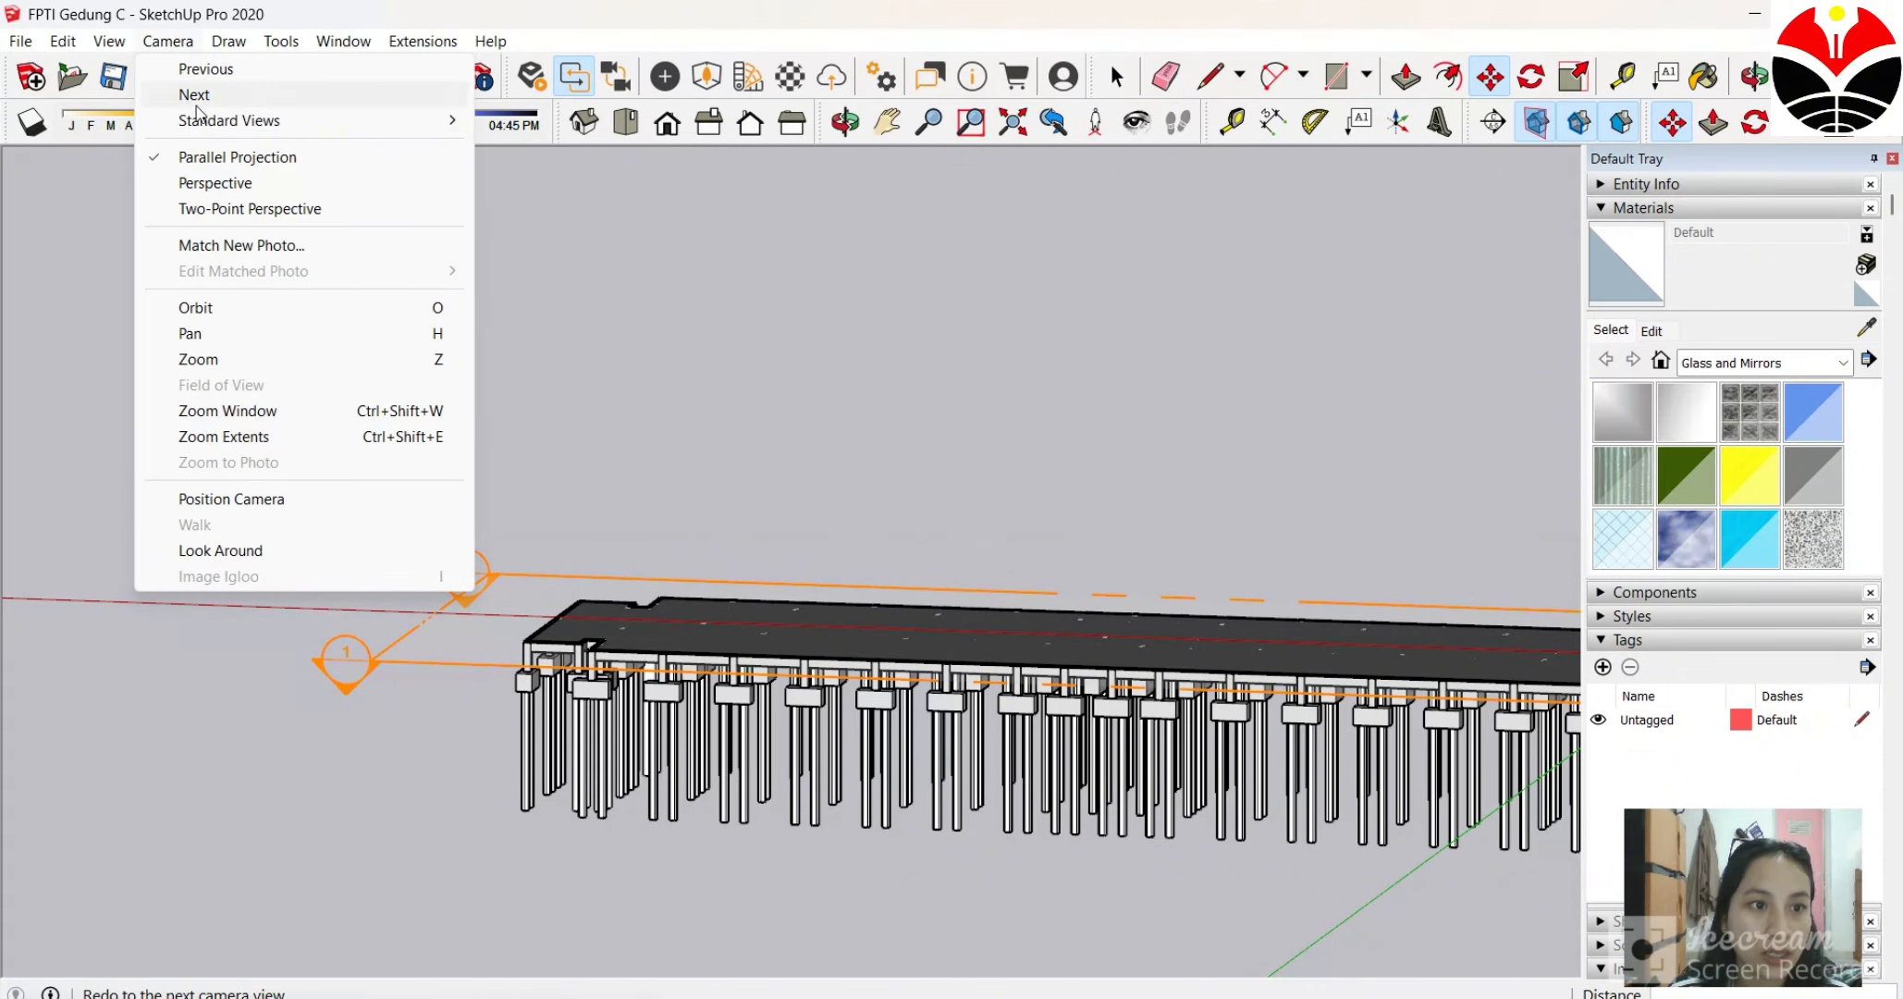
pyautogui.moveTo(236, 119)
pyautogui.click(537, 123)
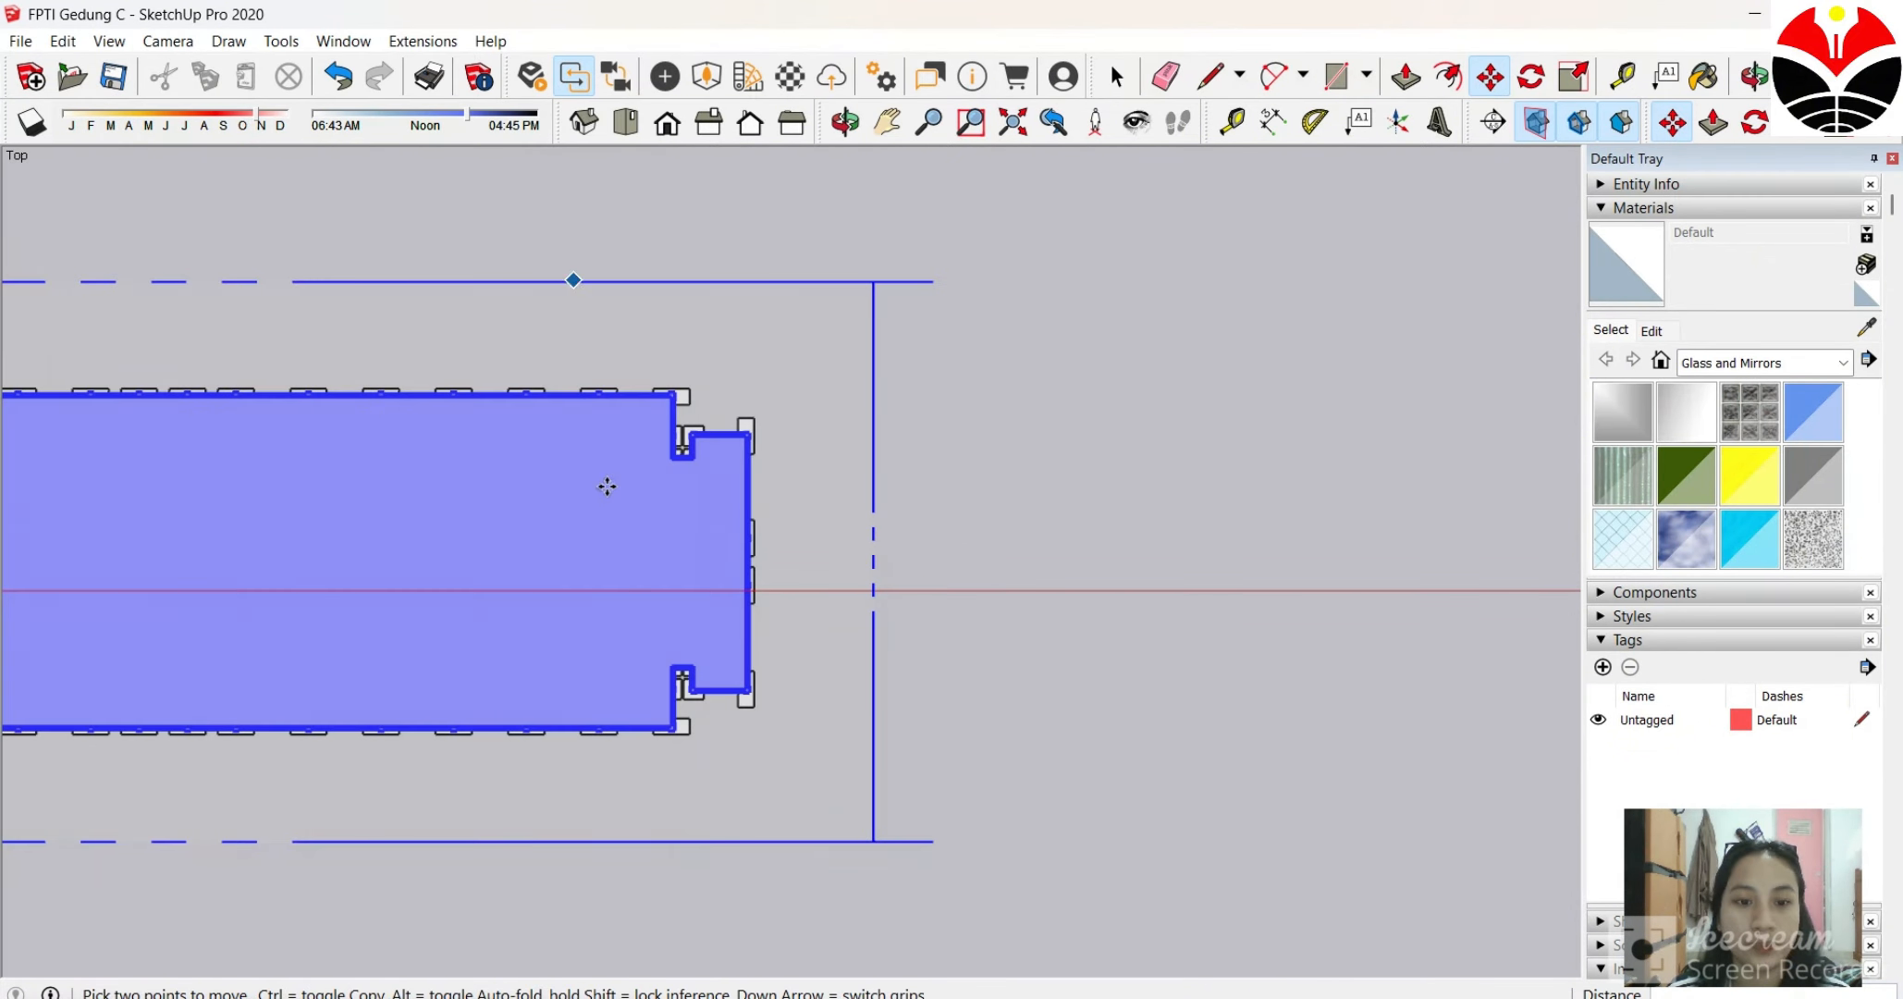
pyautogui.scroll(-5, 614, 529)
pyautogui.scroll(3, 213, 540)
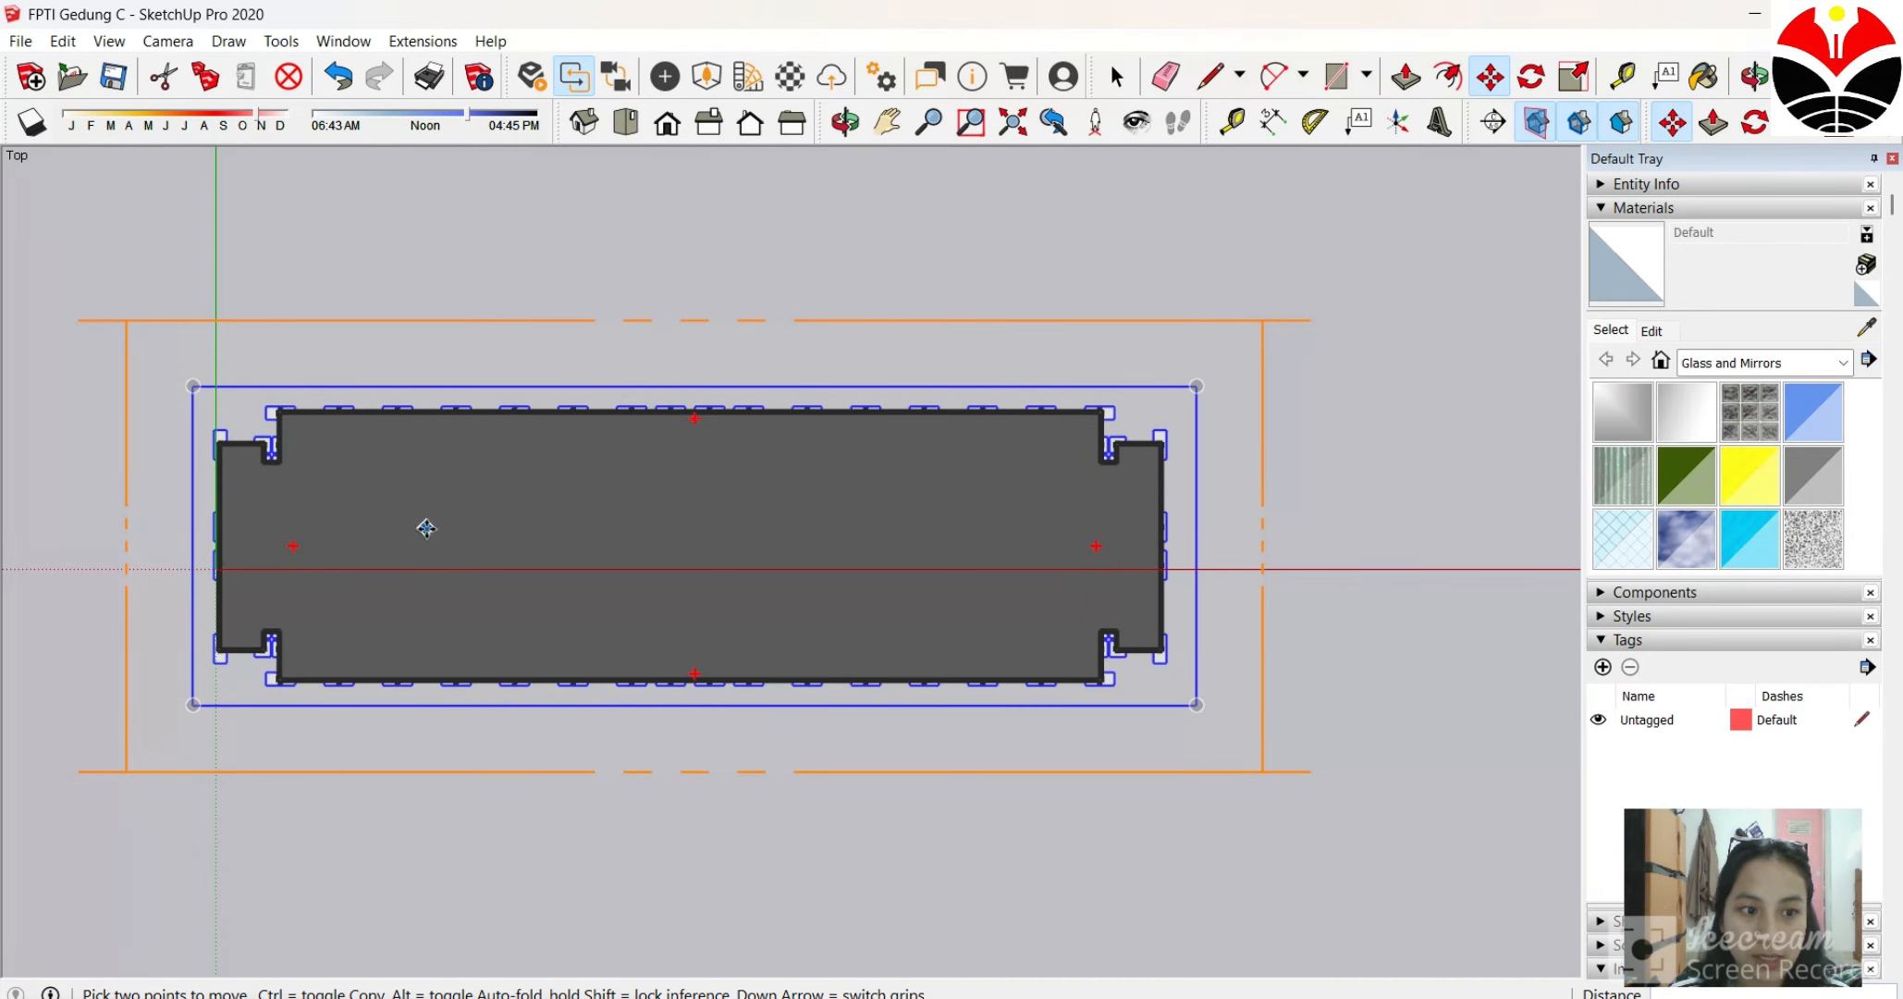
# Switch the sectioned model to the standard bottom view to show the beams and pile caps from below.
pyautogui.click(227, 43)
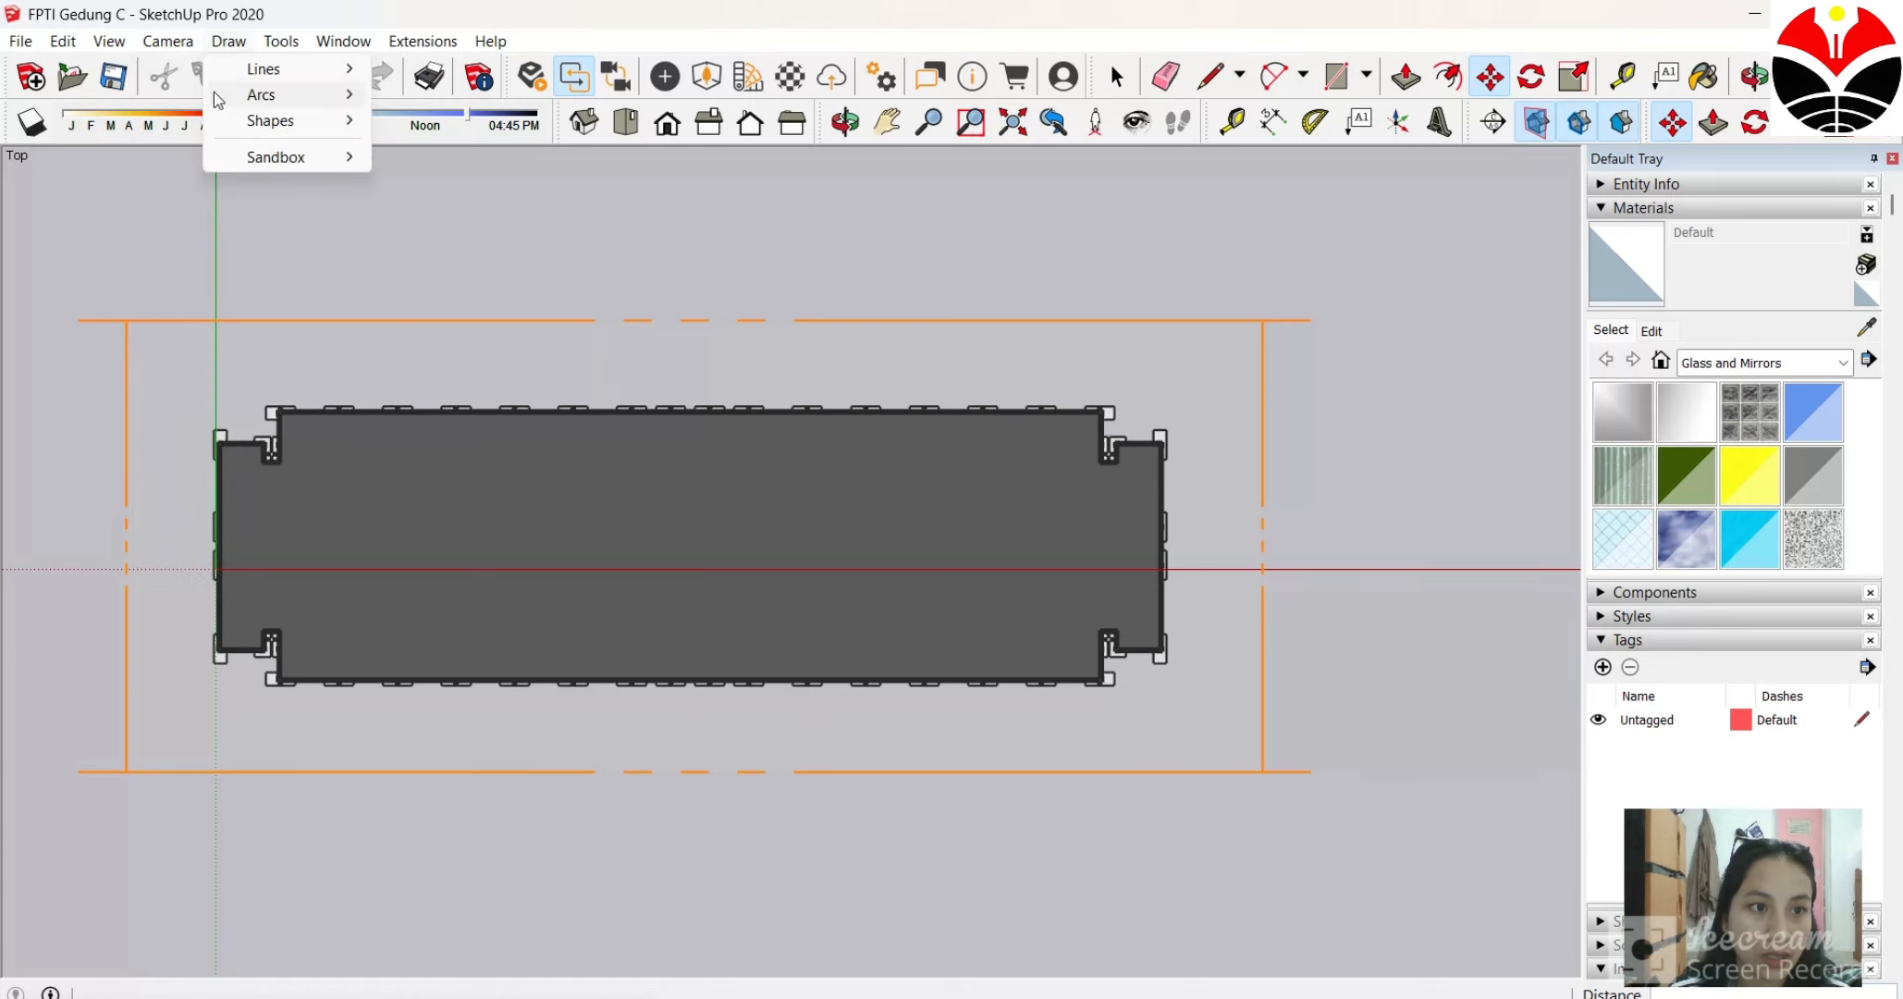
pyautogui.click(167, 41)
pyautogui.click(168, 41)
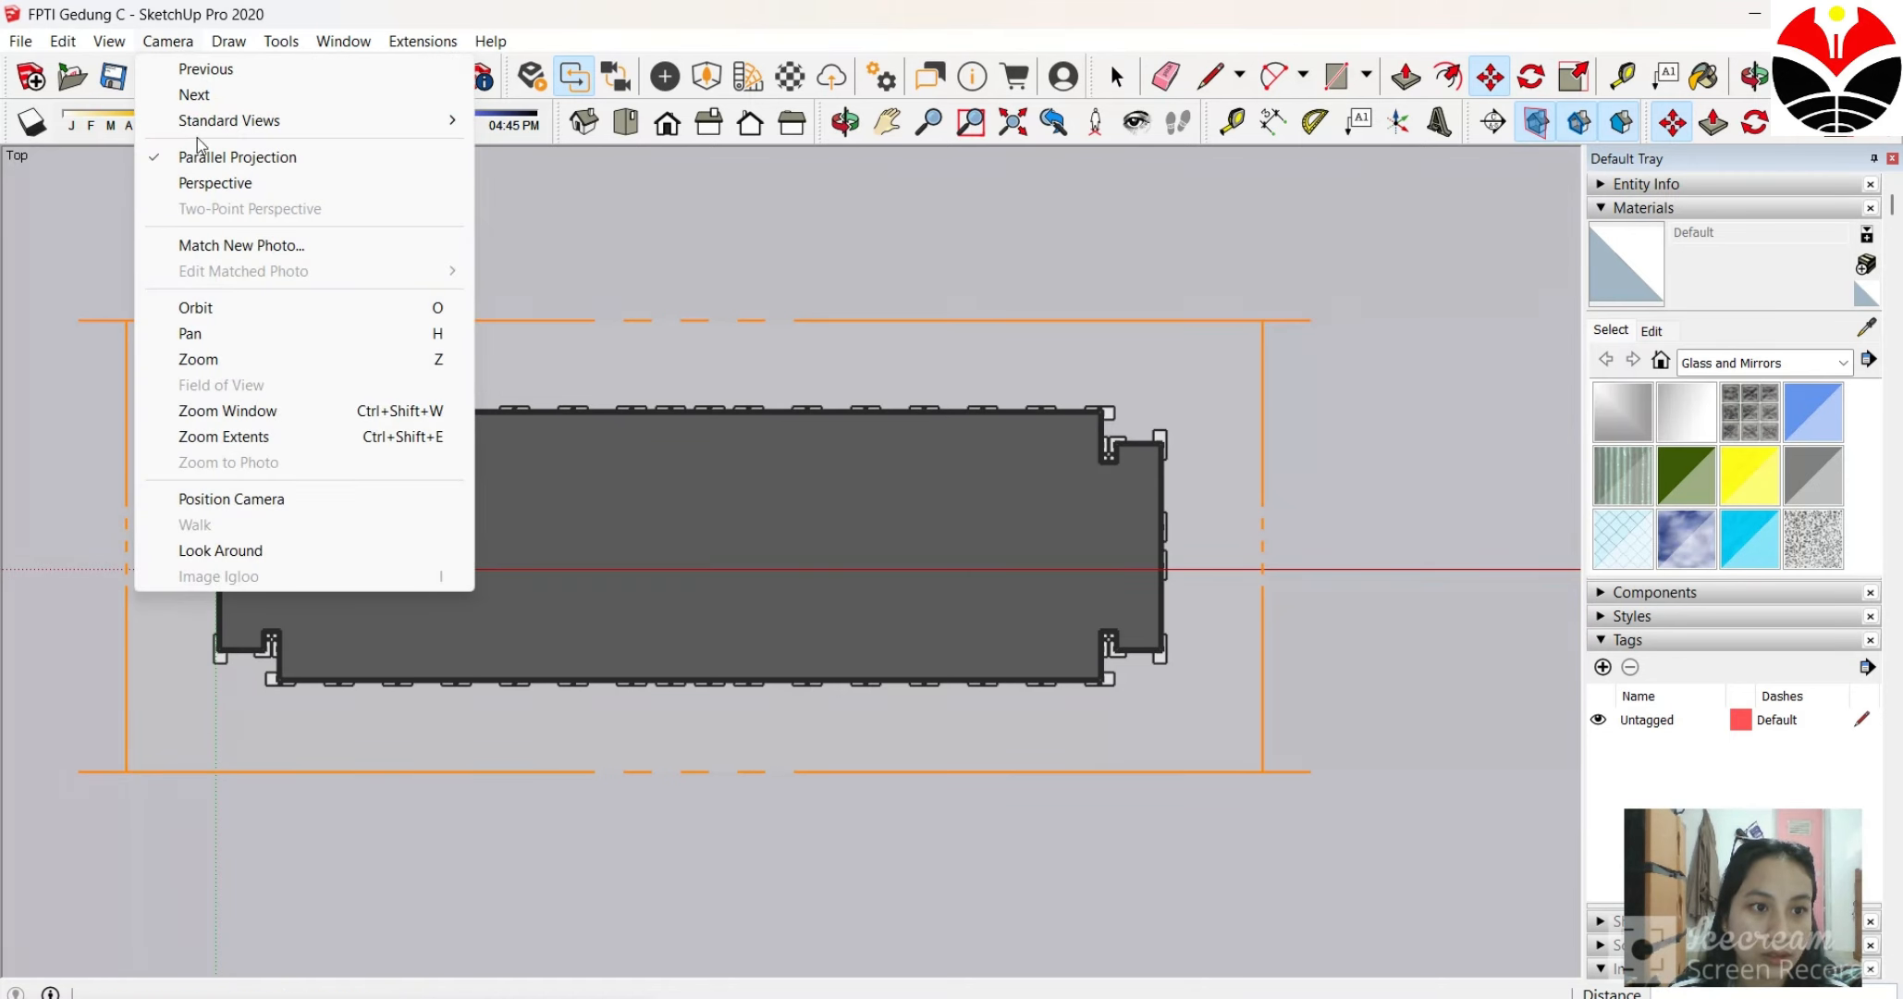
pyautogui.moveTo(369, 120)
pyautogui.click(514, 146)
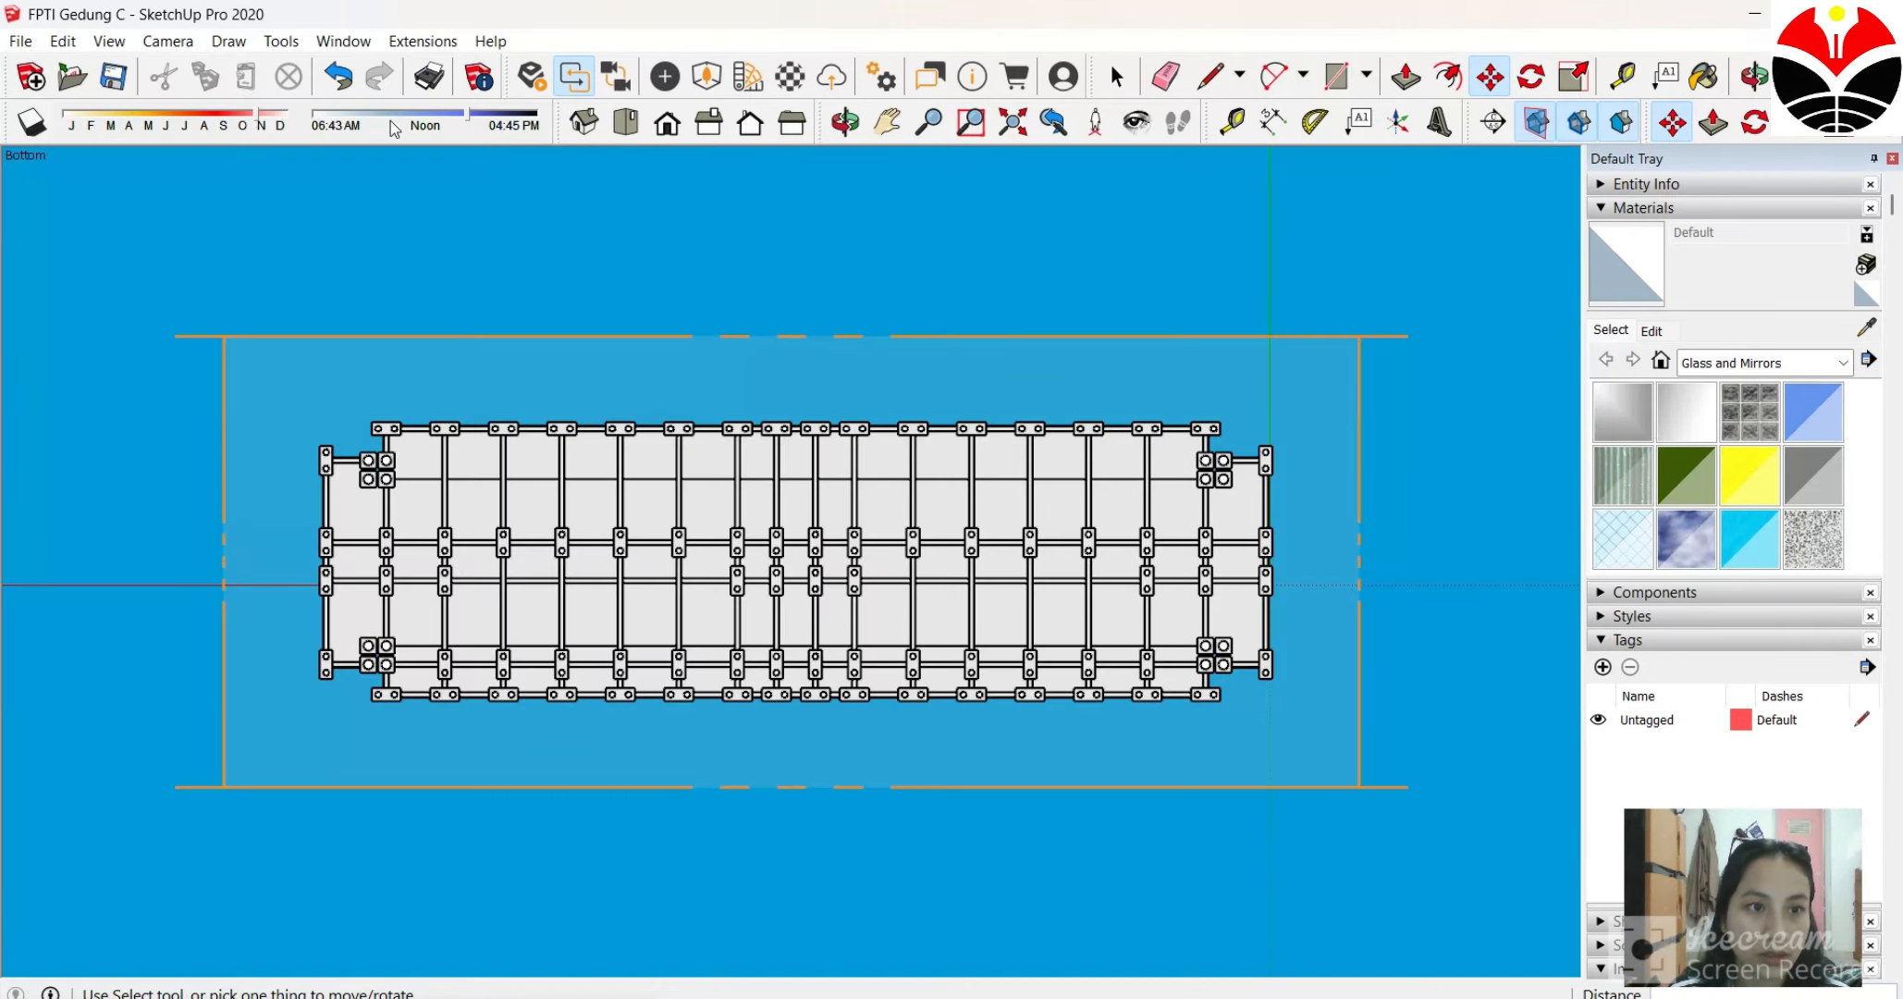
# Switch the sectioned model from the bottom to the top view, orbit to its side, and try to move the section plane.
pyautogui.click(168, 40)
pyautogui.moveTo(277, 120)
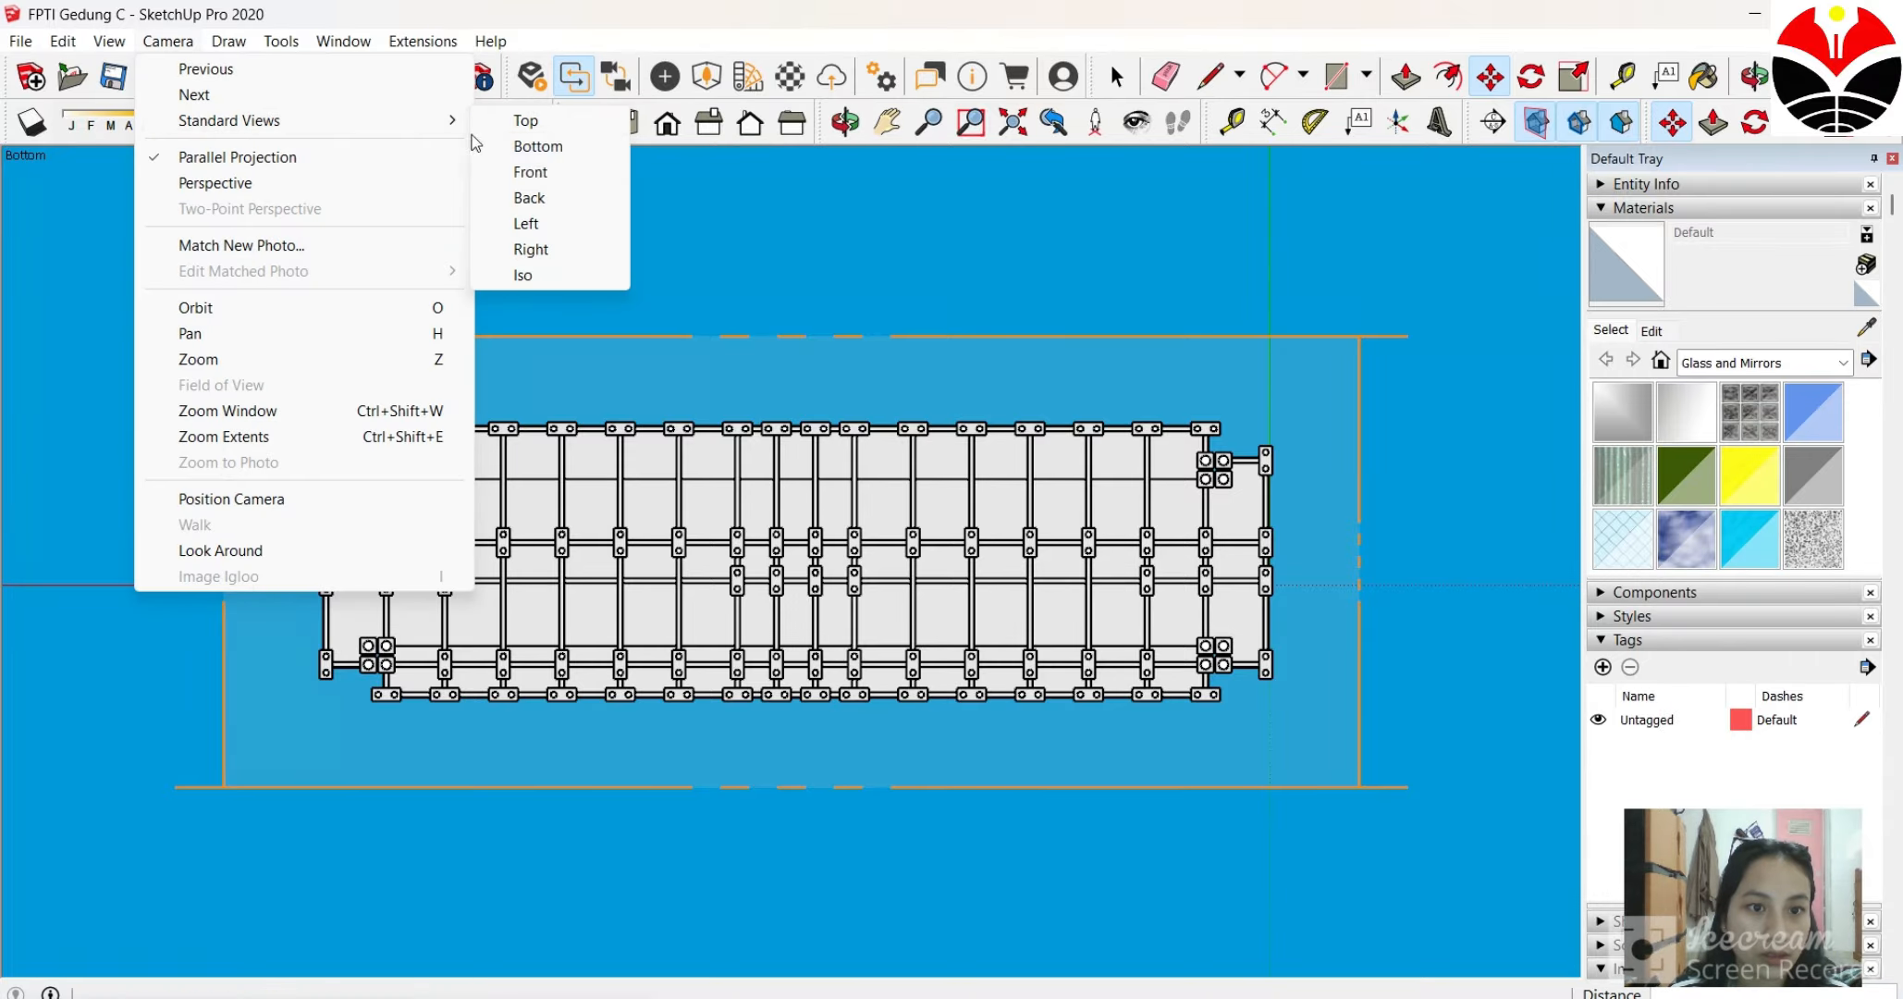
pyautogui.click(536, 126)
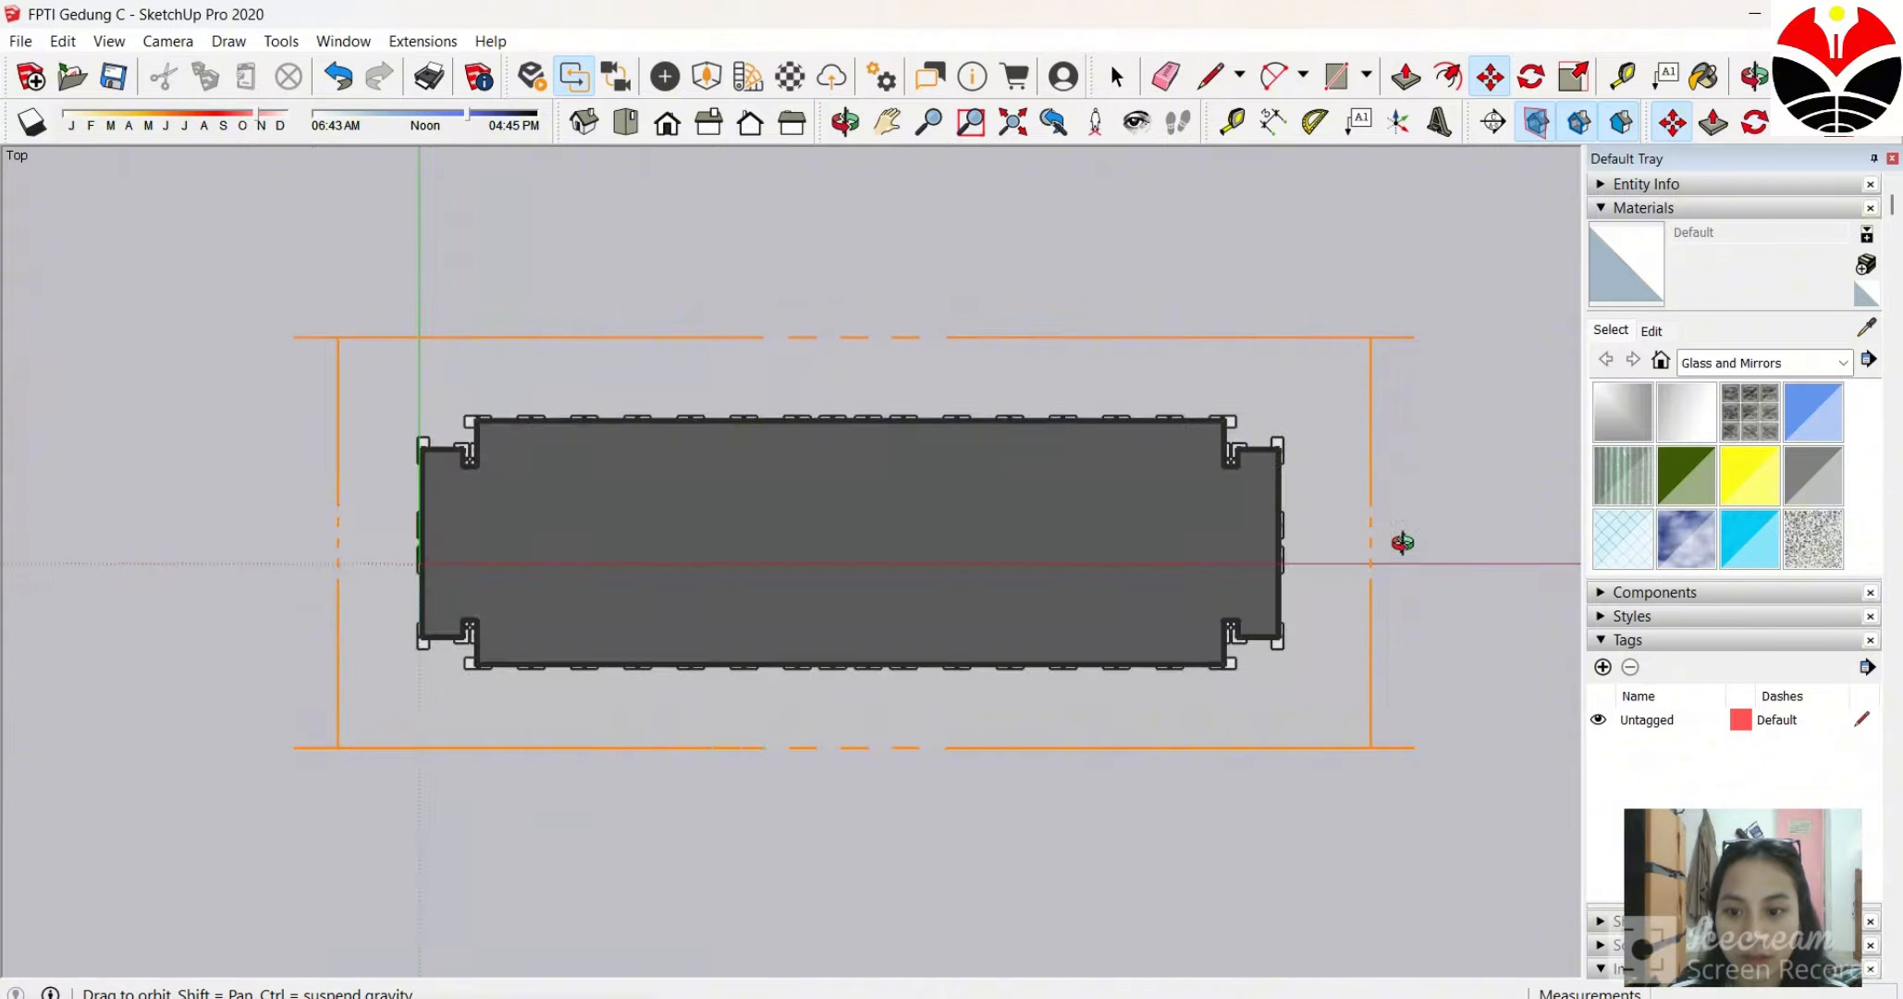
pyautogui.moveTo(1400, 539); pyautogui.dragTo(1470, 286, button='middle')
pyautogui.moveTo(1016, 785); pyautogui.dragTo(823, 342, button='middle')
pyautogui.click(319, 543)
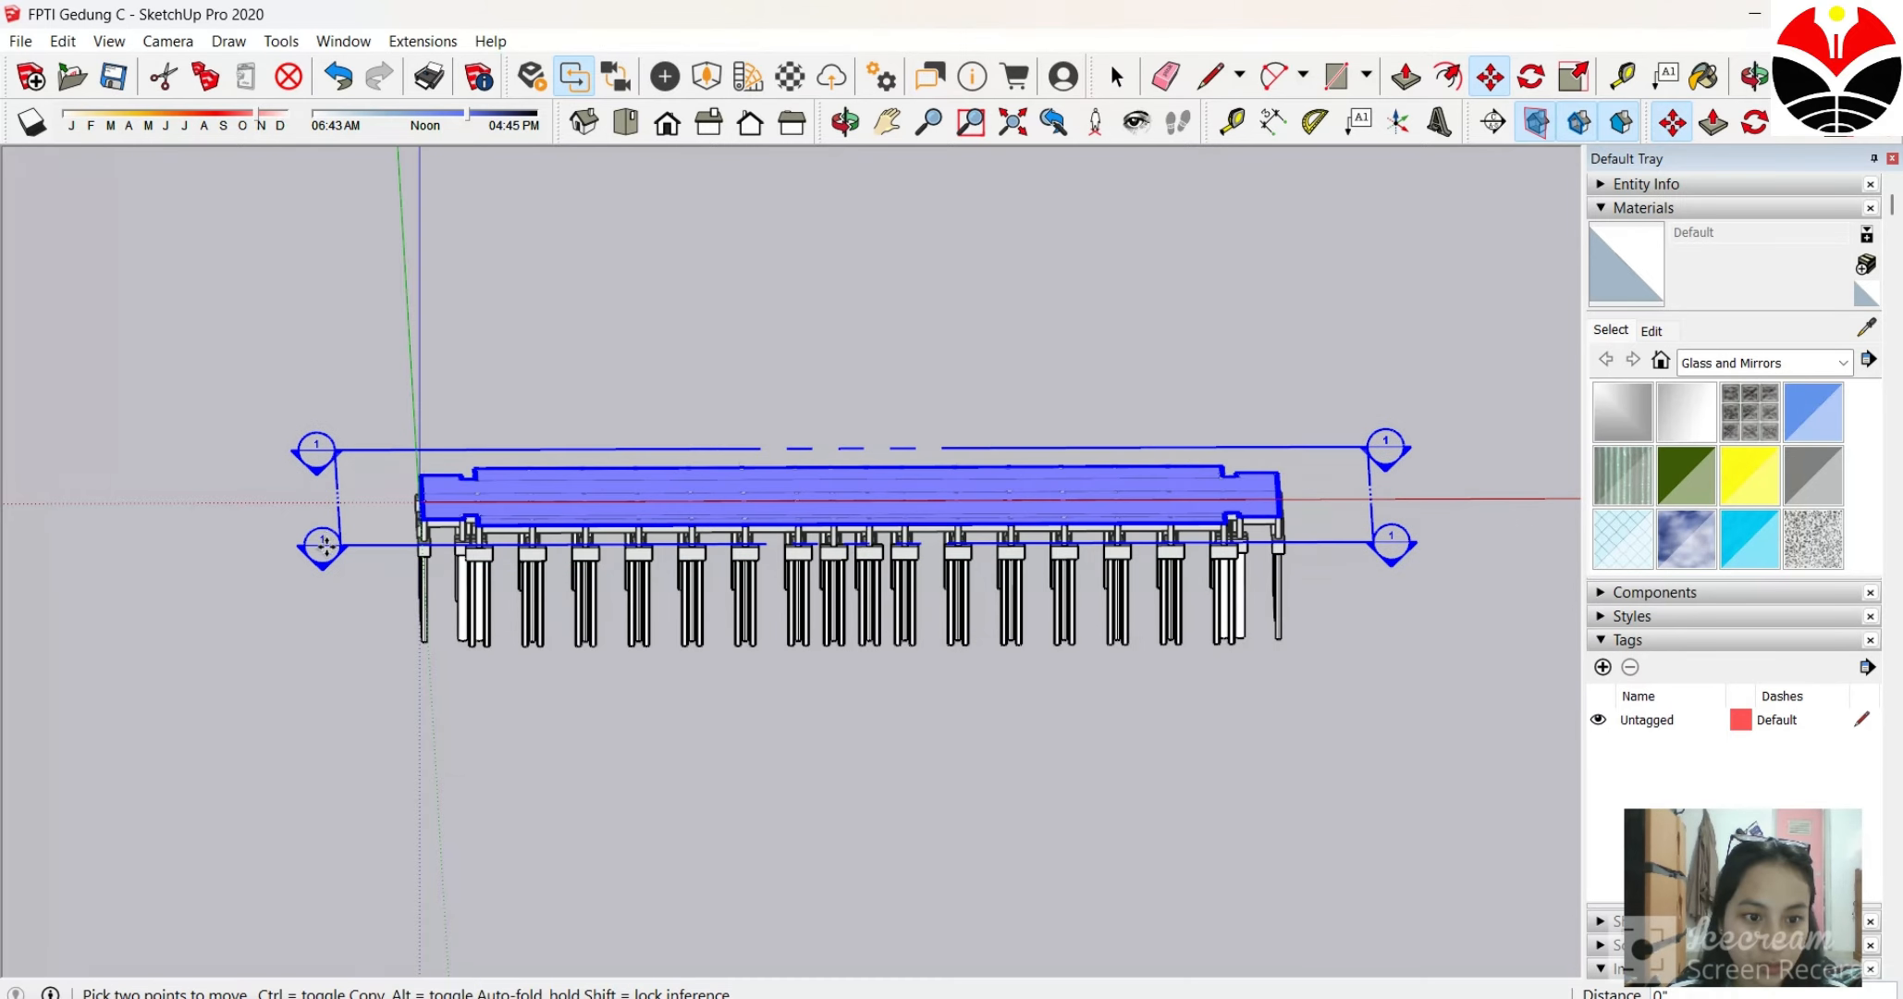
pyautogui.click(323, 546)
# Set the sectioned model to the standard top view in parallel projection.
pyautogui.click(167, 41)
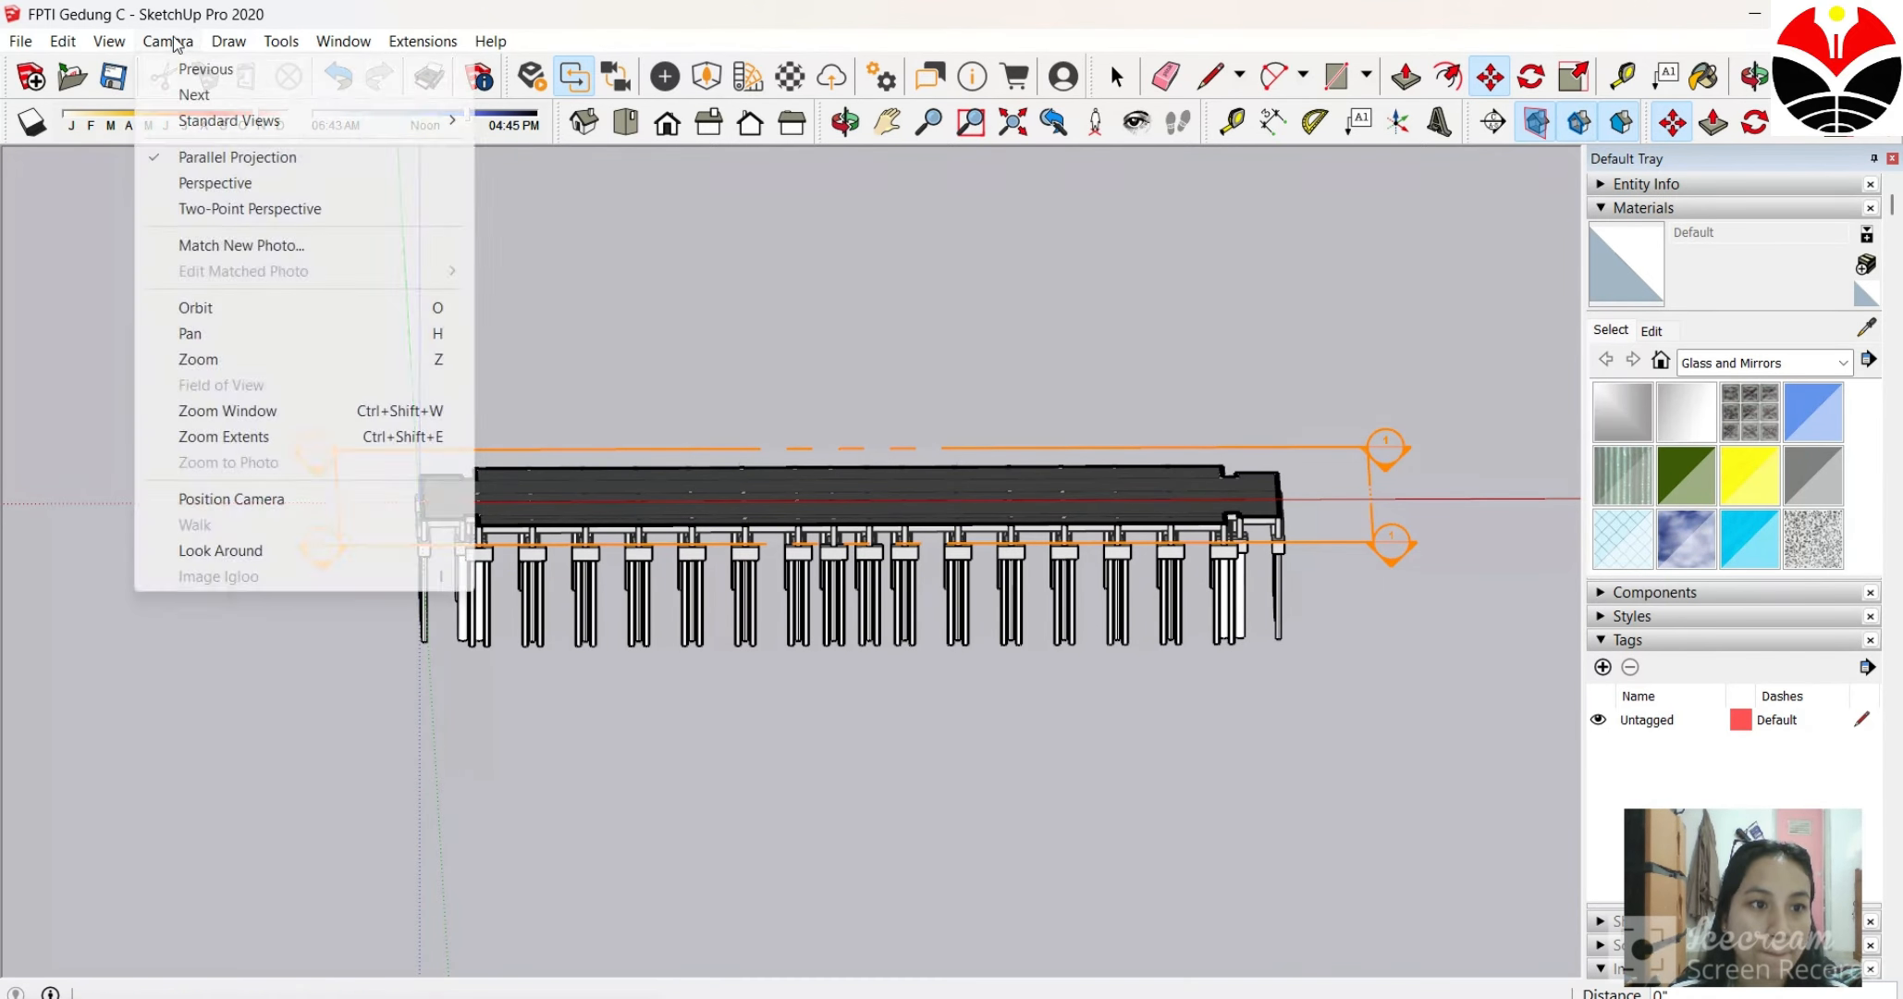
pyautogui.moveTo(194, 123)
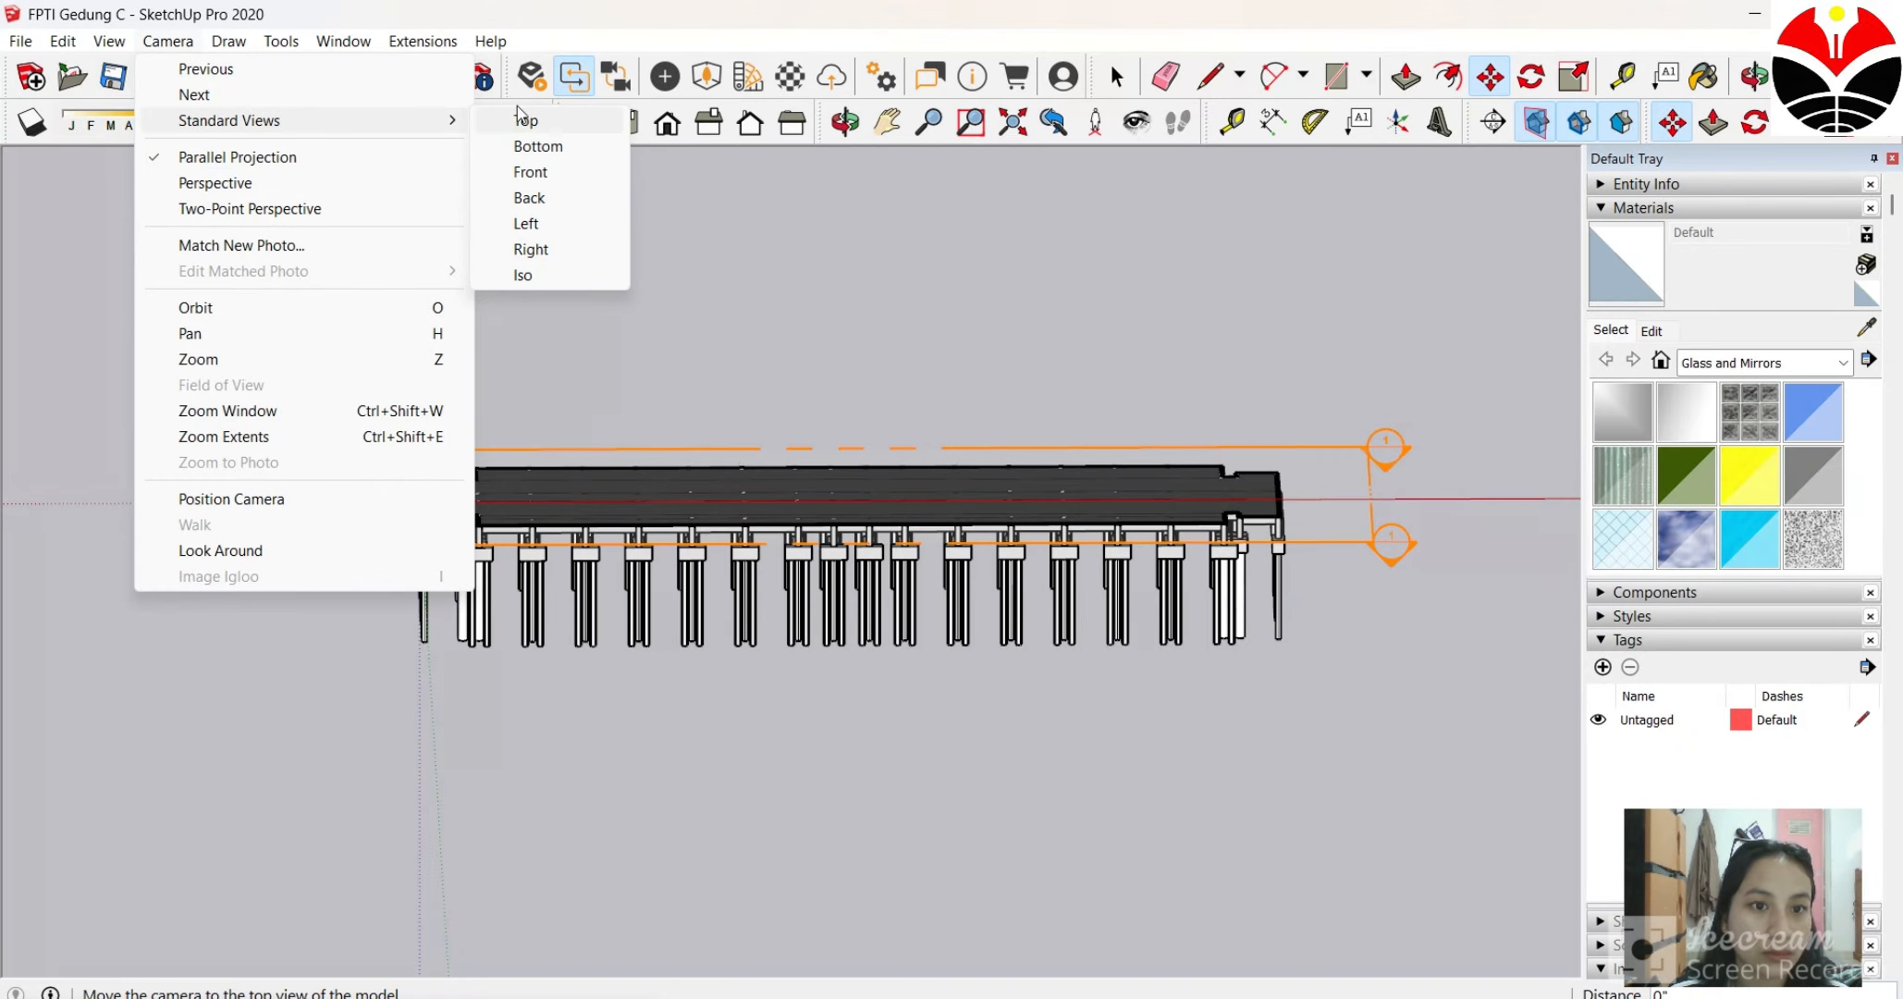
pyautogui.click(527, 121)
pyautogui.press('m')
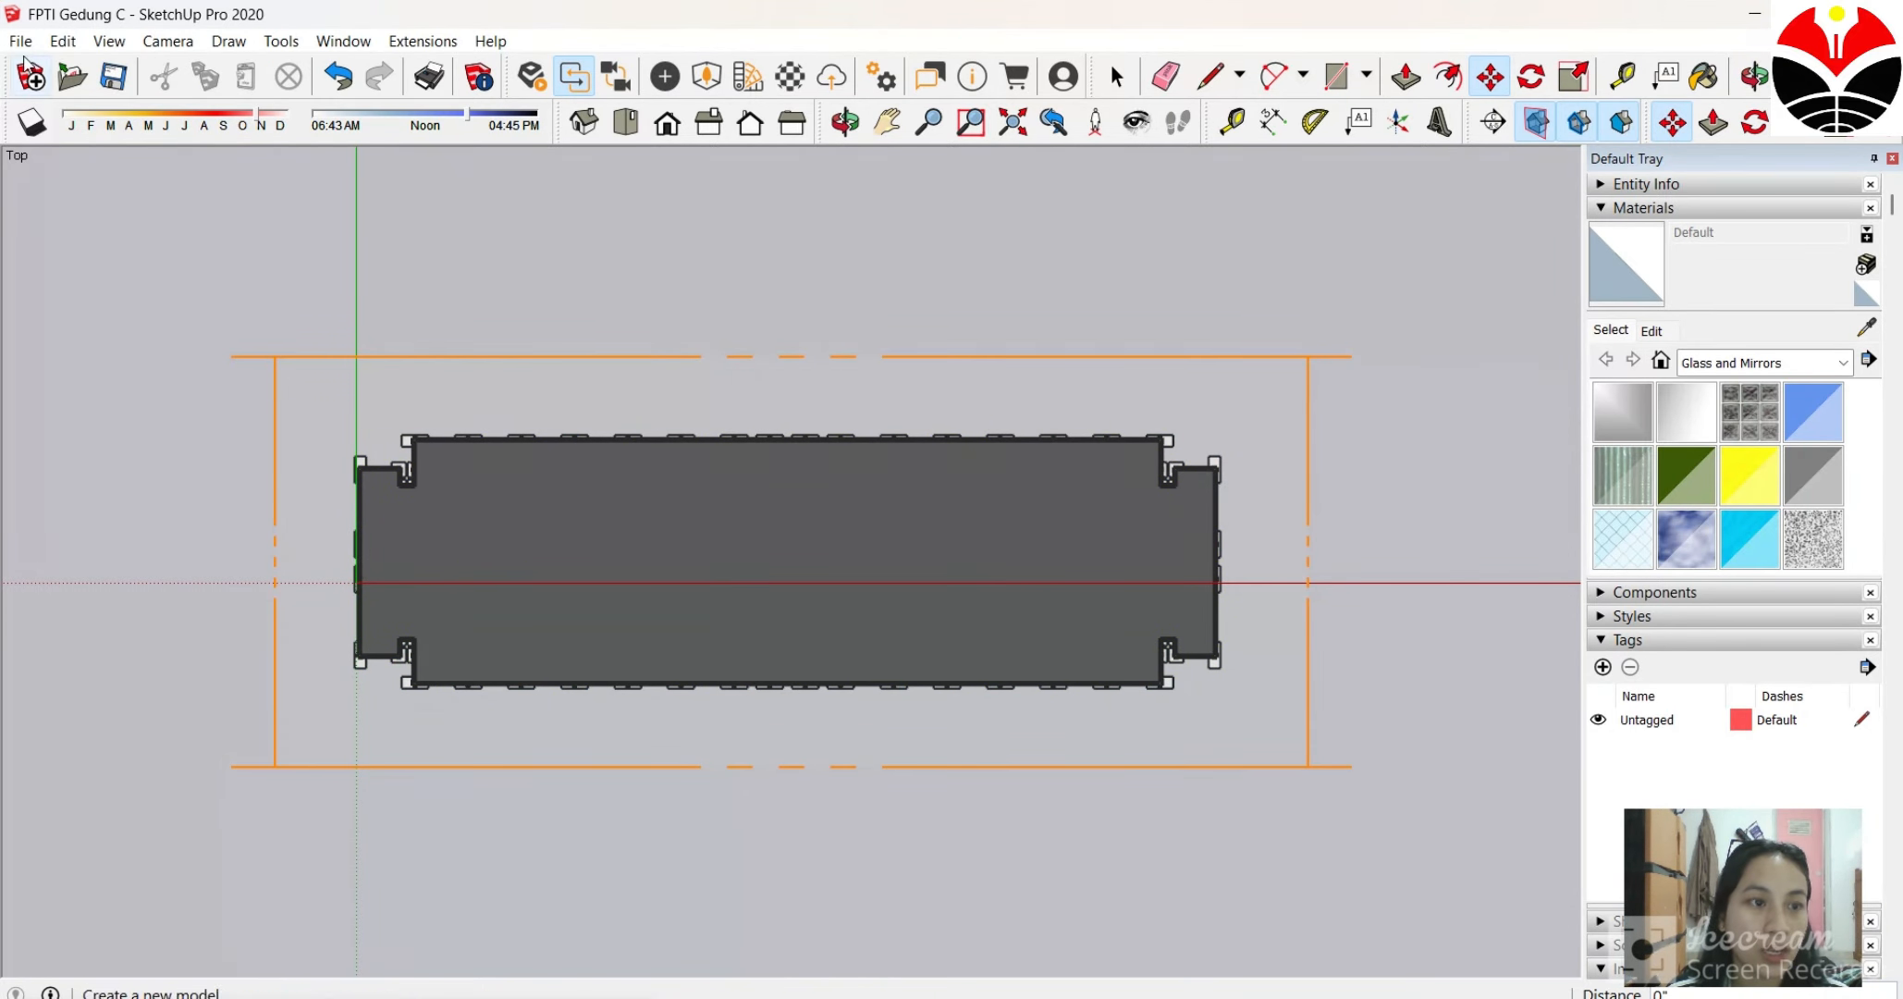
# Set the model's measurement units to Decimal format with length in Meters.
pyautogui.click(344, 41)
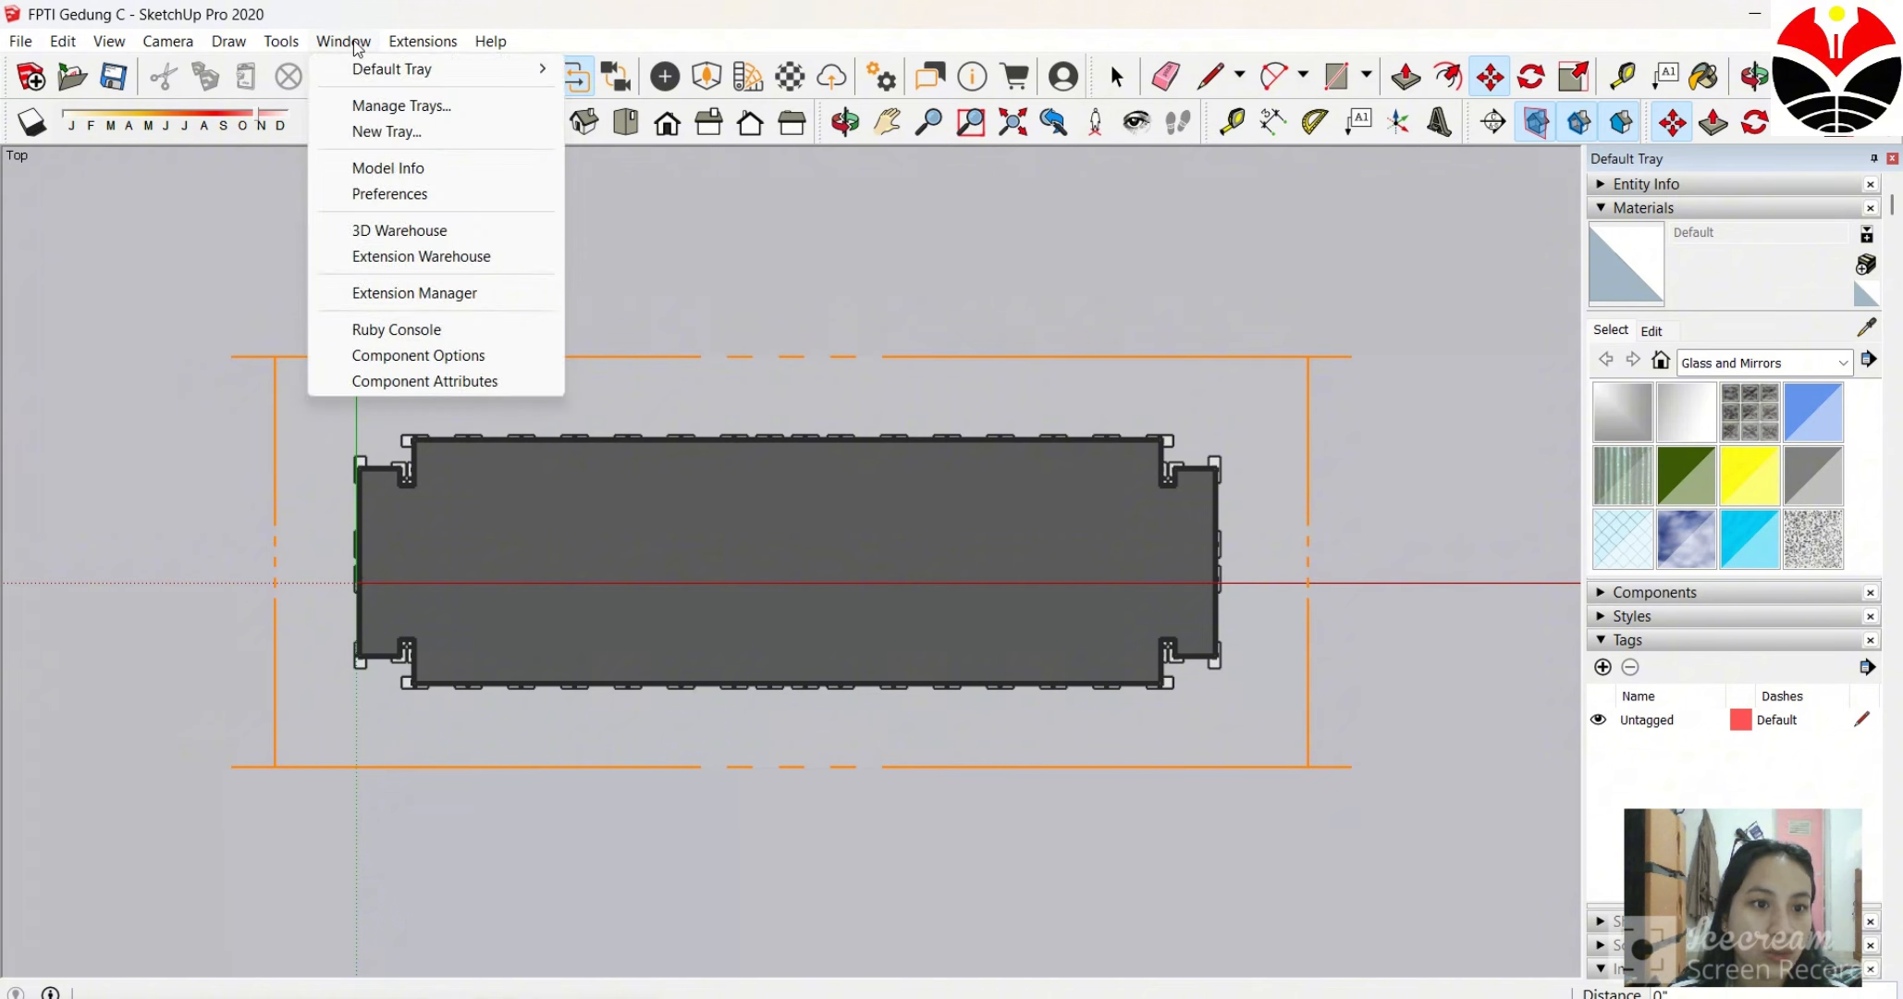
pyautogui.click(413, 170)
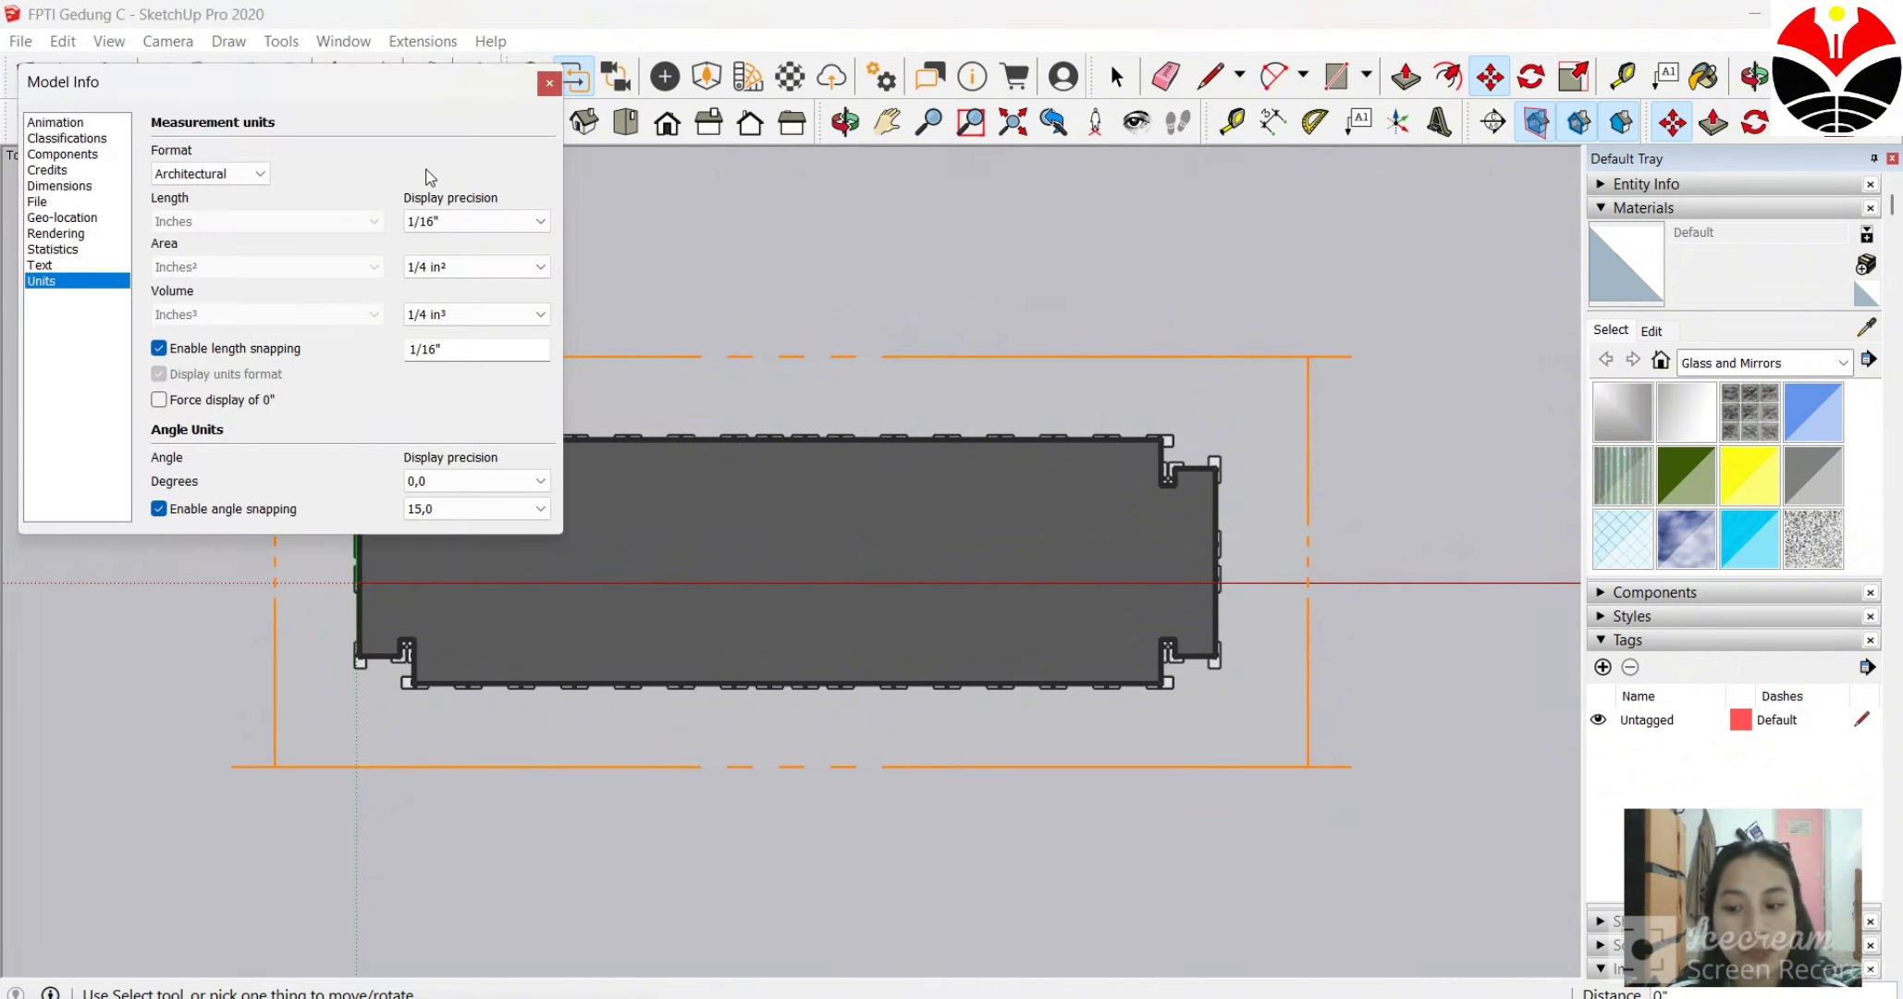
pyautogui.click(195, 175)
pyautogui.click(211, 209)
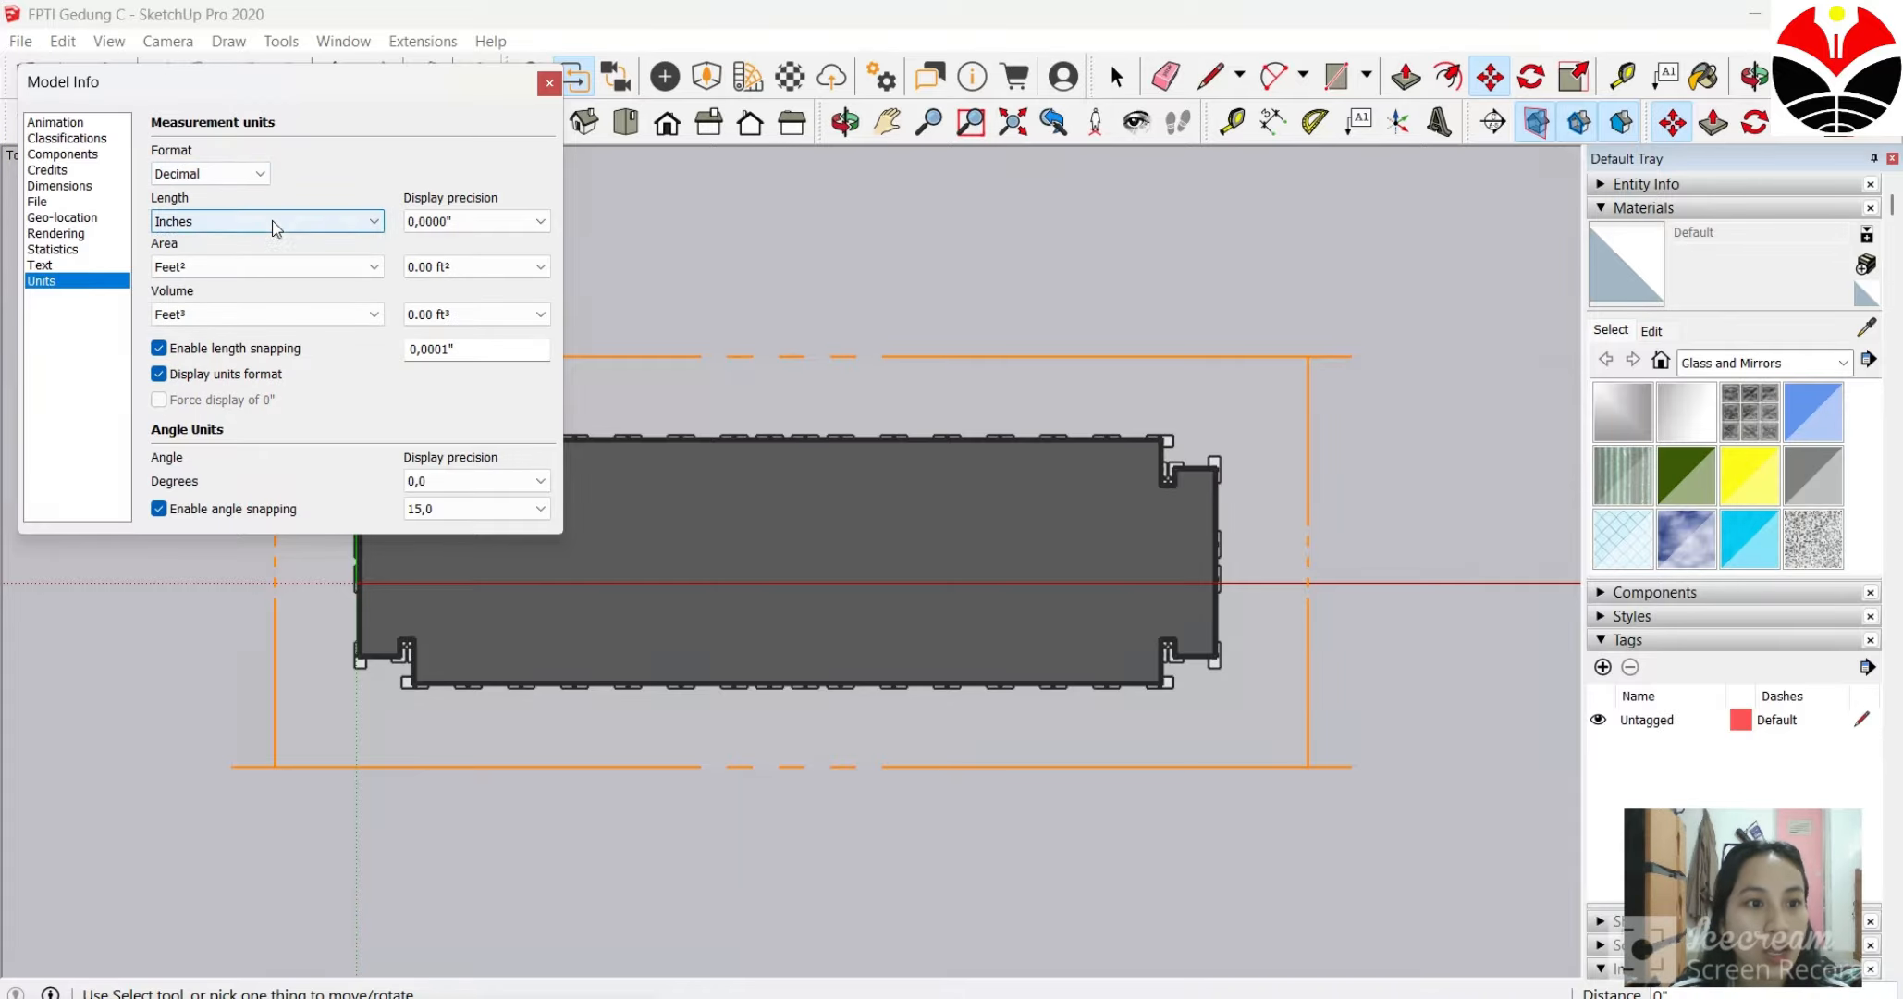
pyautogui.click(273, 222)
pyautogui.click(243, 325)
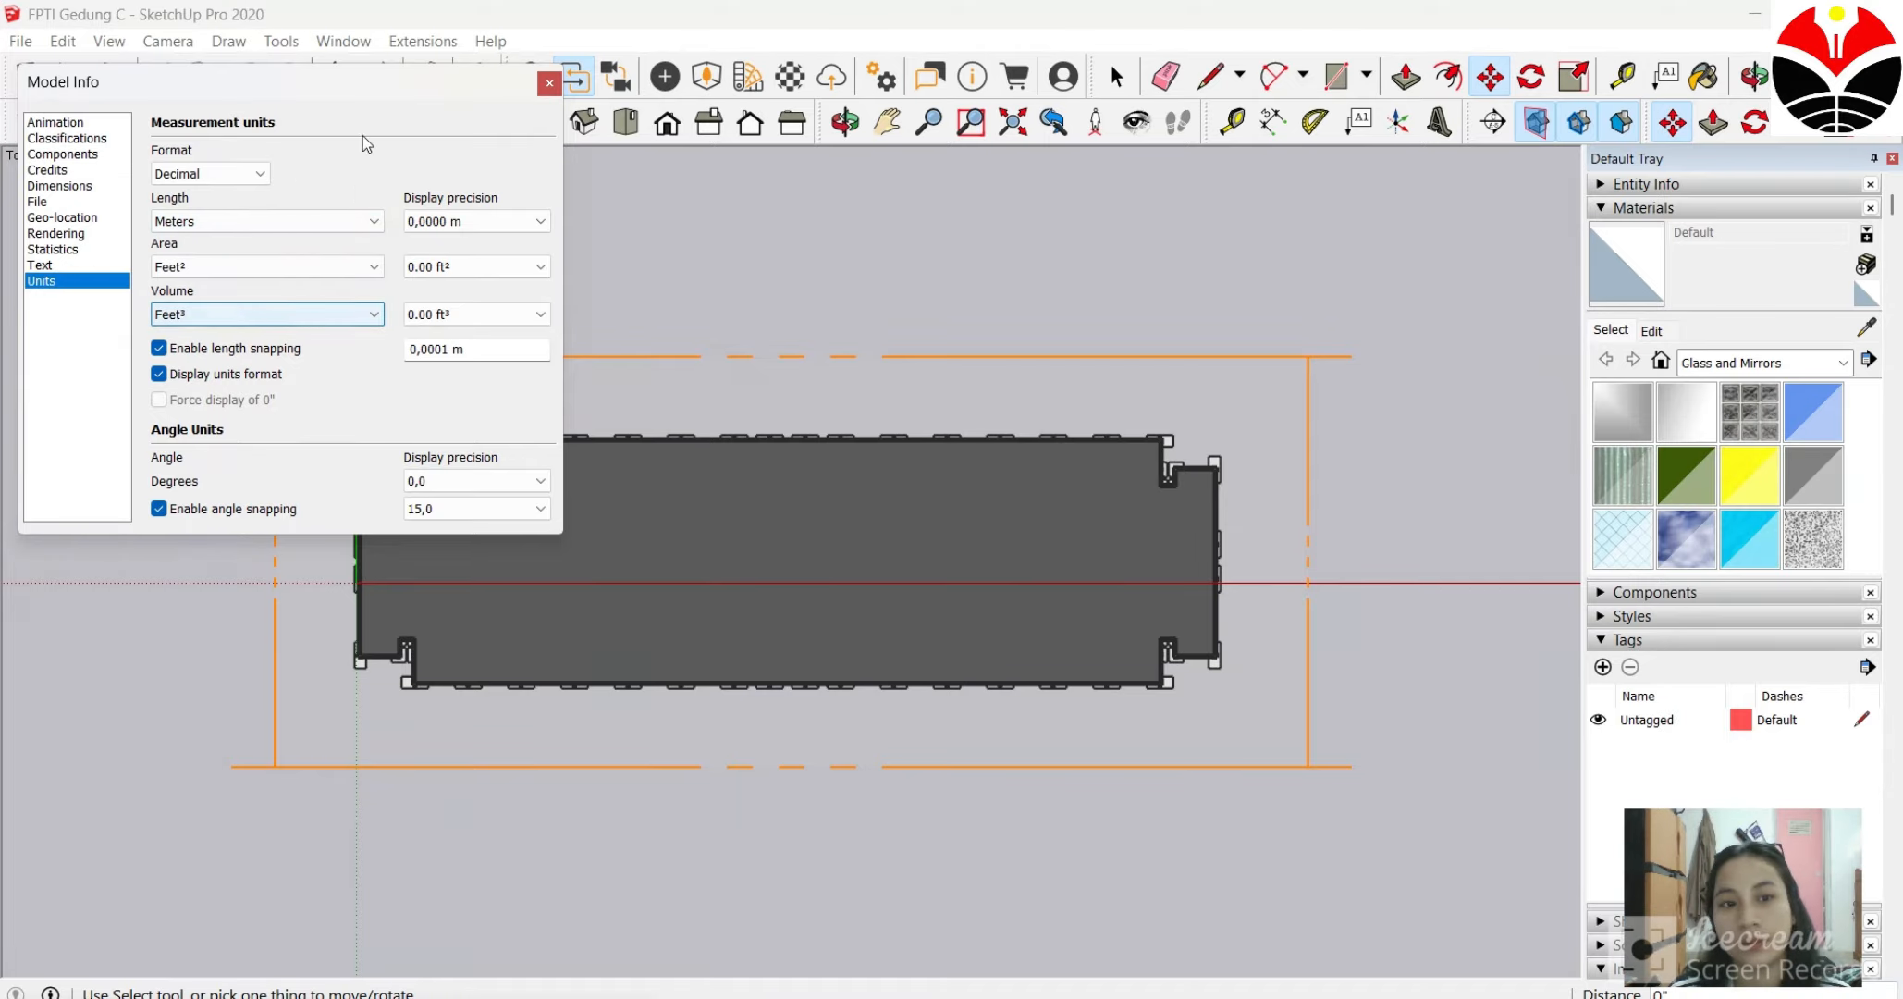
pyautogui.click(546, 85)
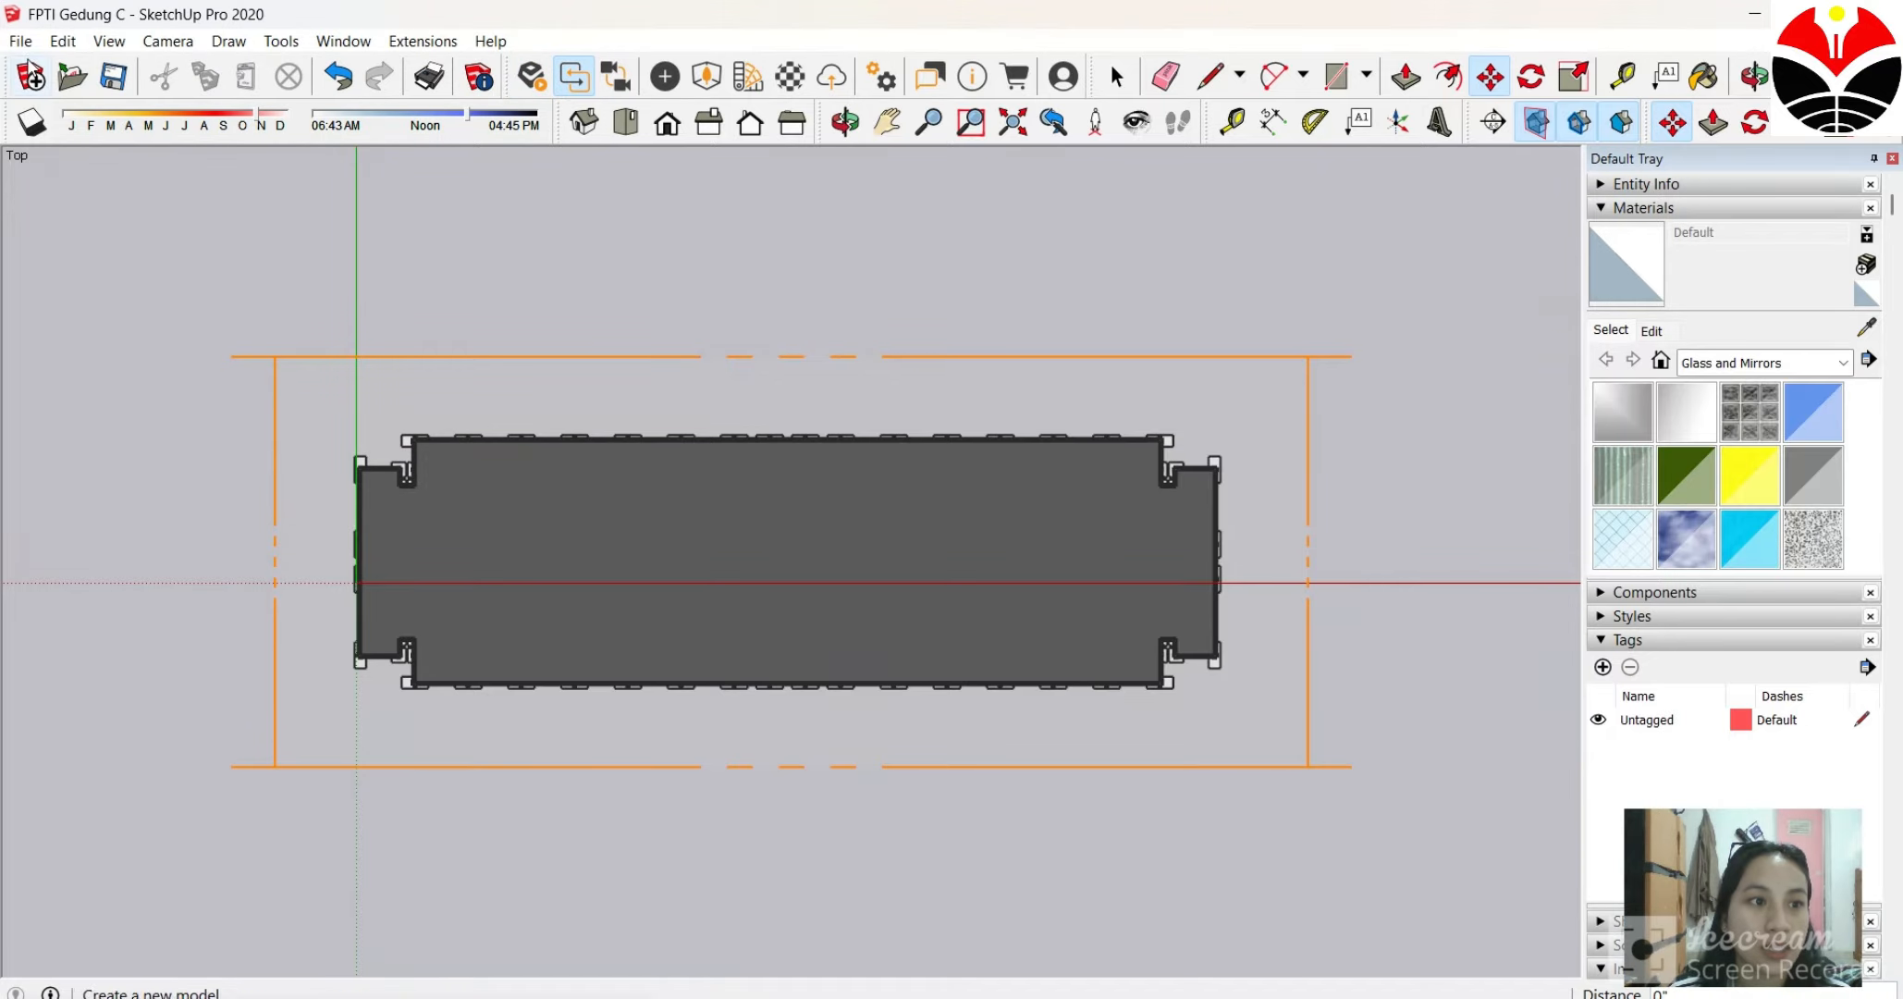
# Export the top view as a 2D AutoCAD DWG file named LT1 into the beton folder under Unduhan.
pyautogui.click(22, 42)
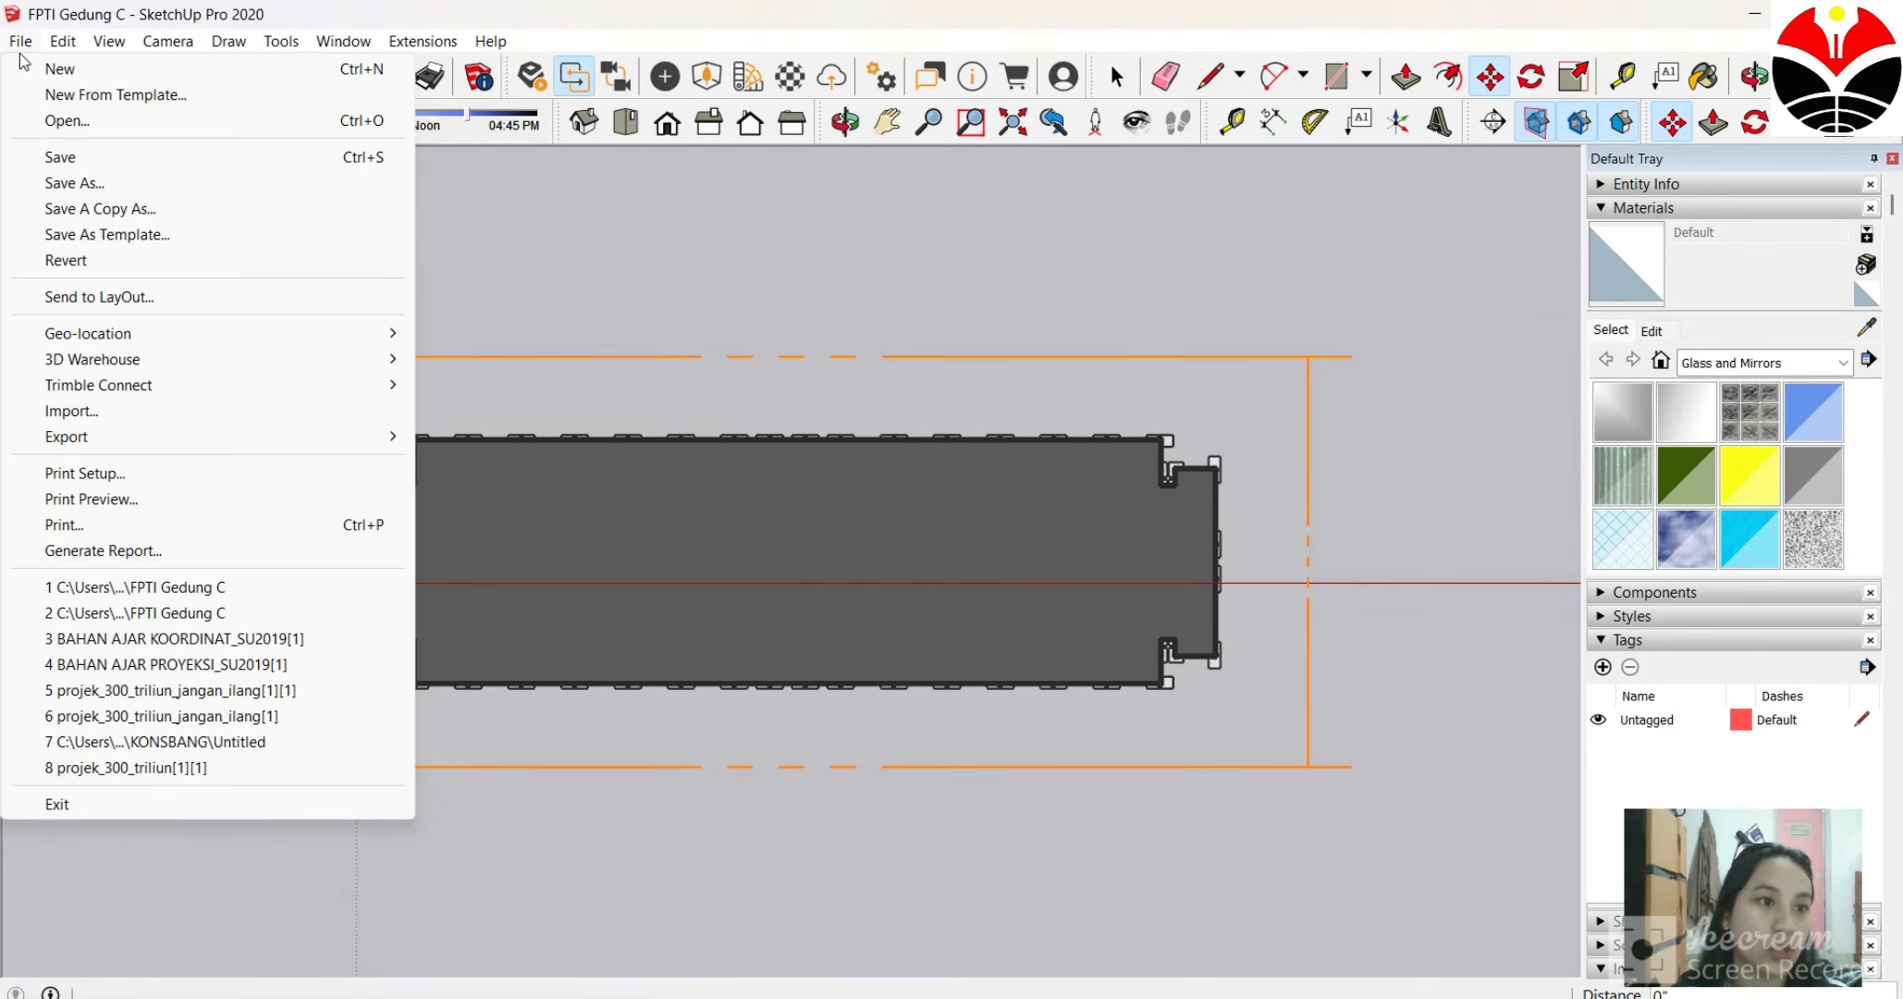
pyautogui.click(18, 42)
pyautogui.click(19, 42)
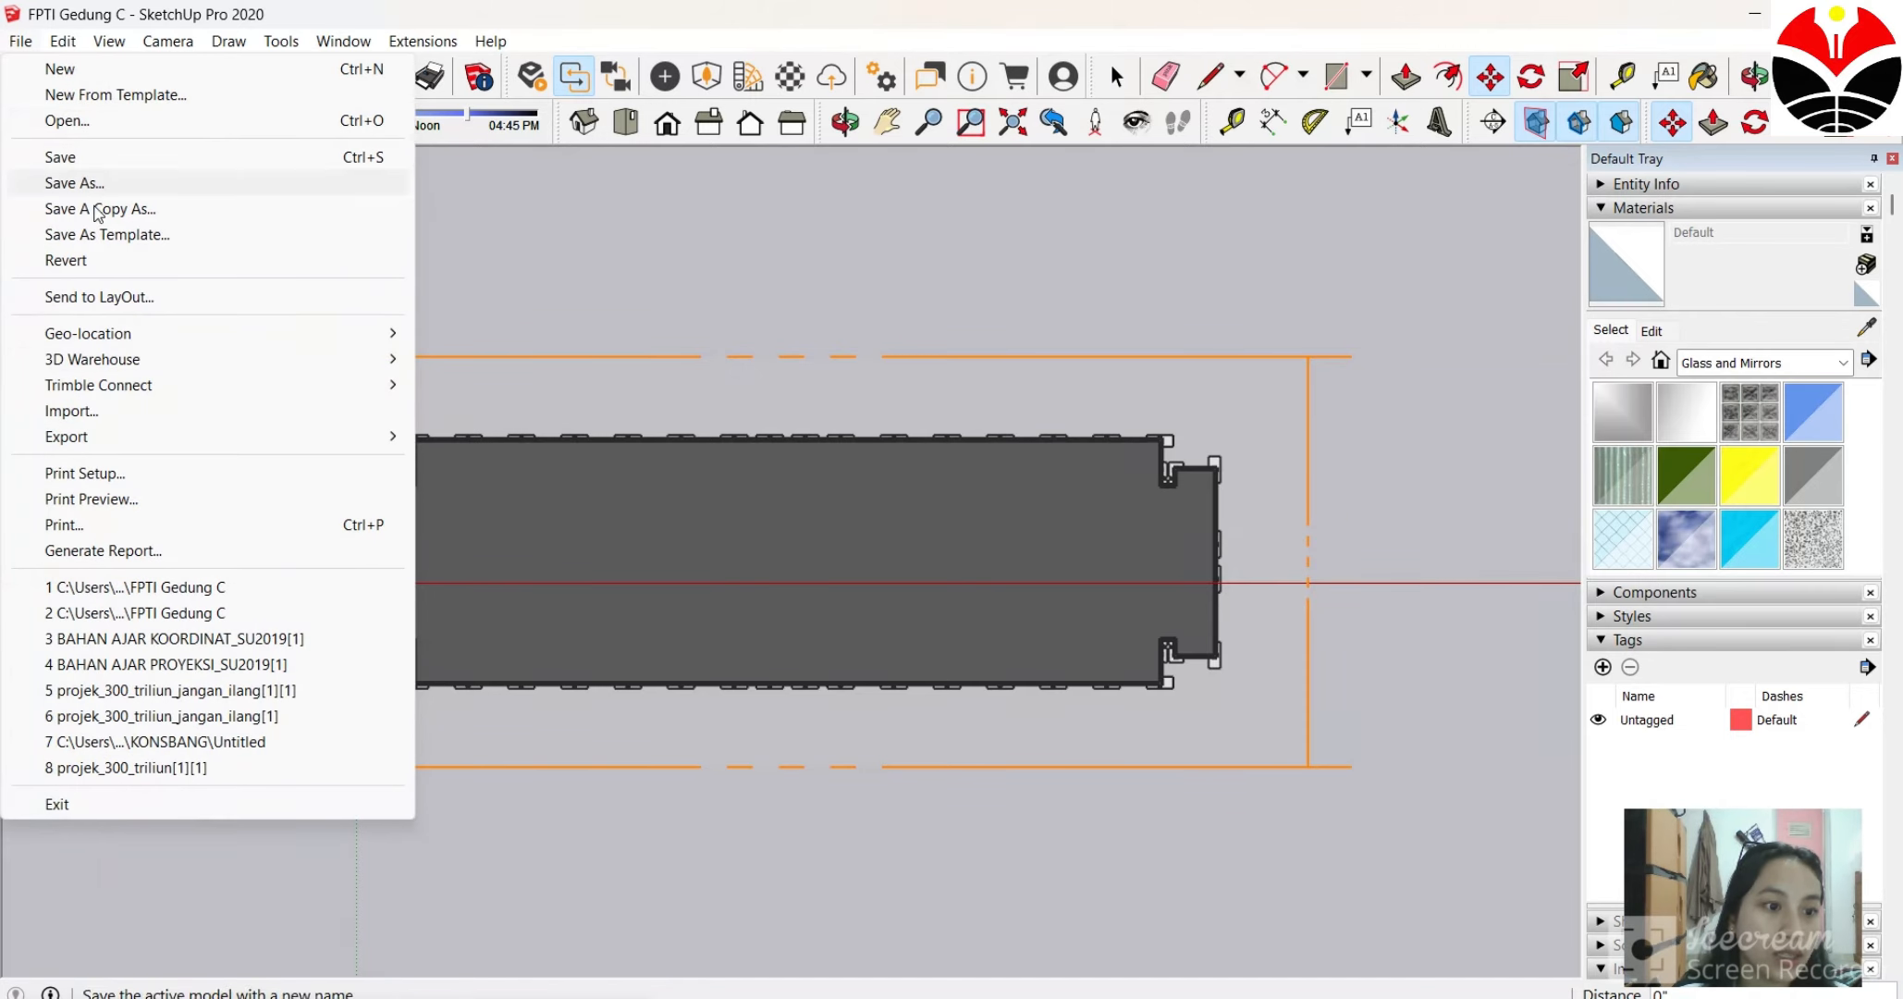
pyautogui.moveTo(127, 445)
pyautogui.click(546, 463)
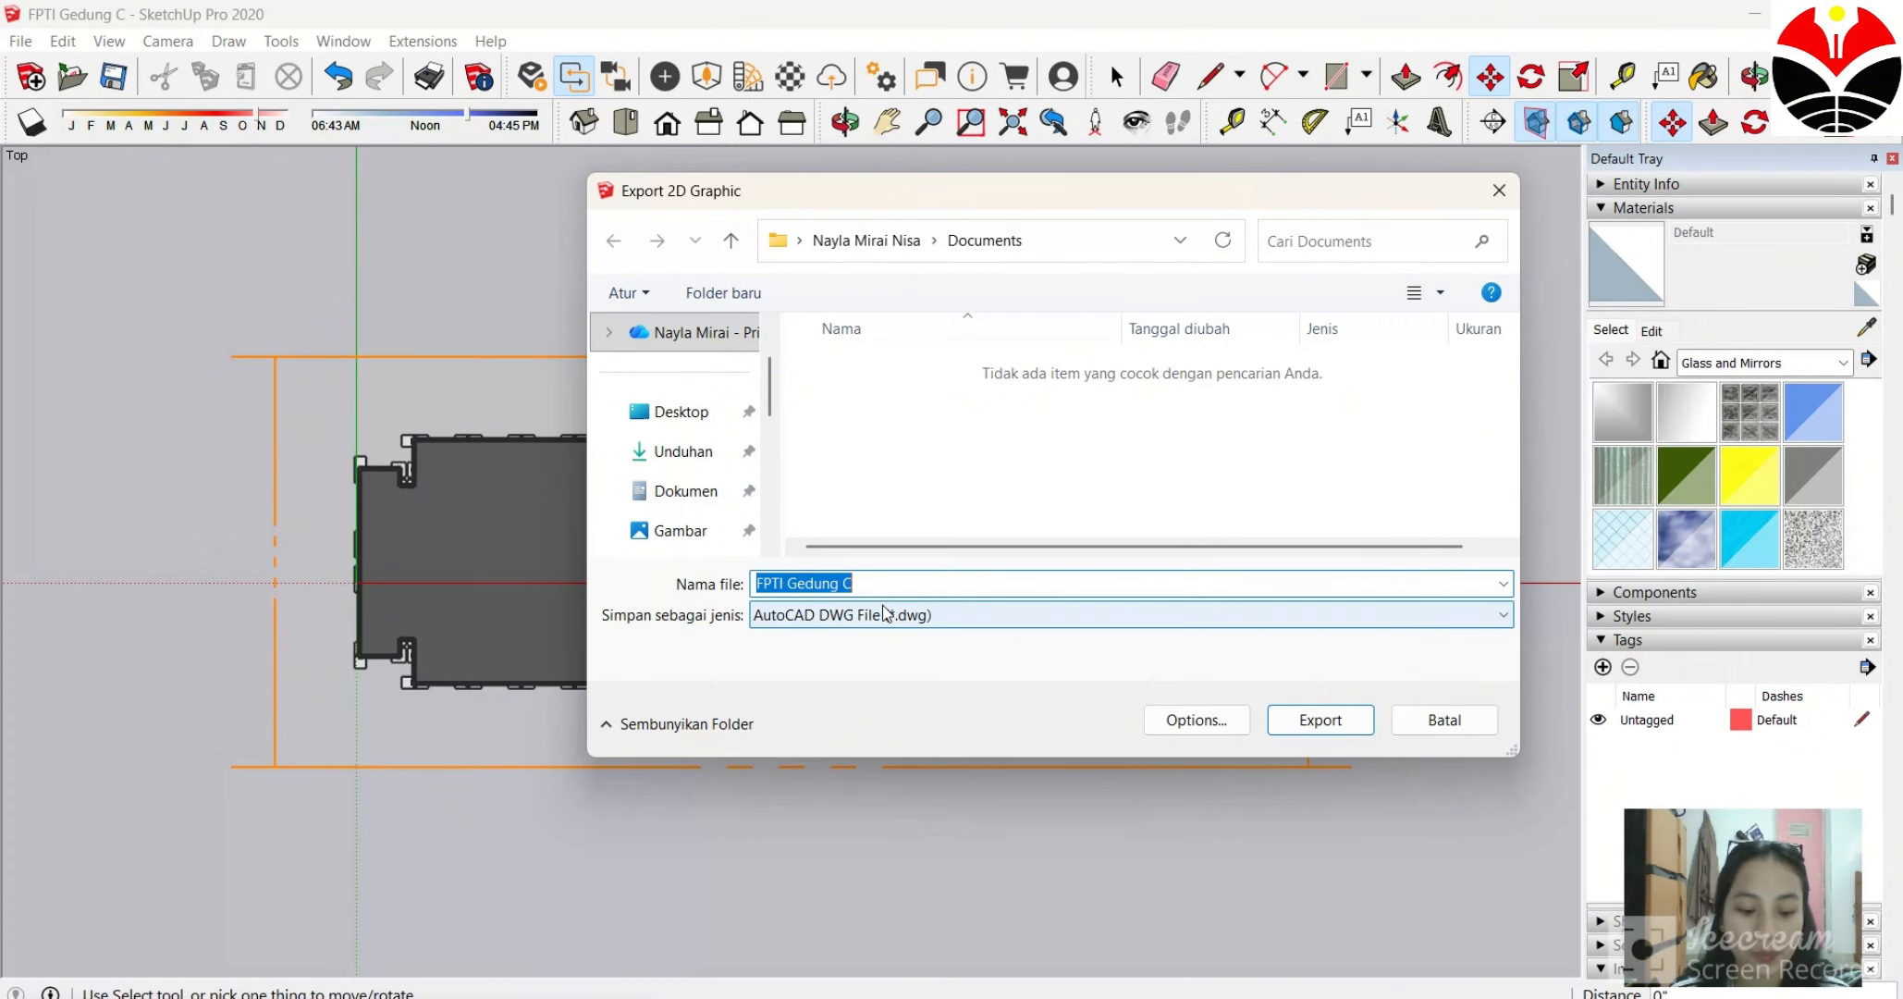
pyautogui.write('LT1')
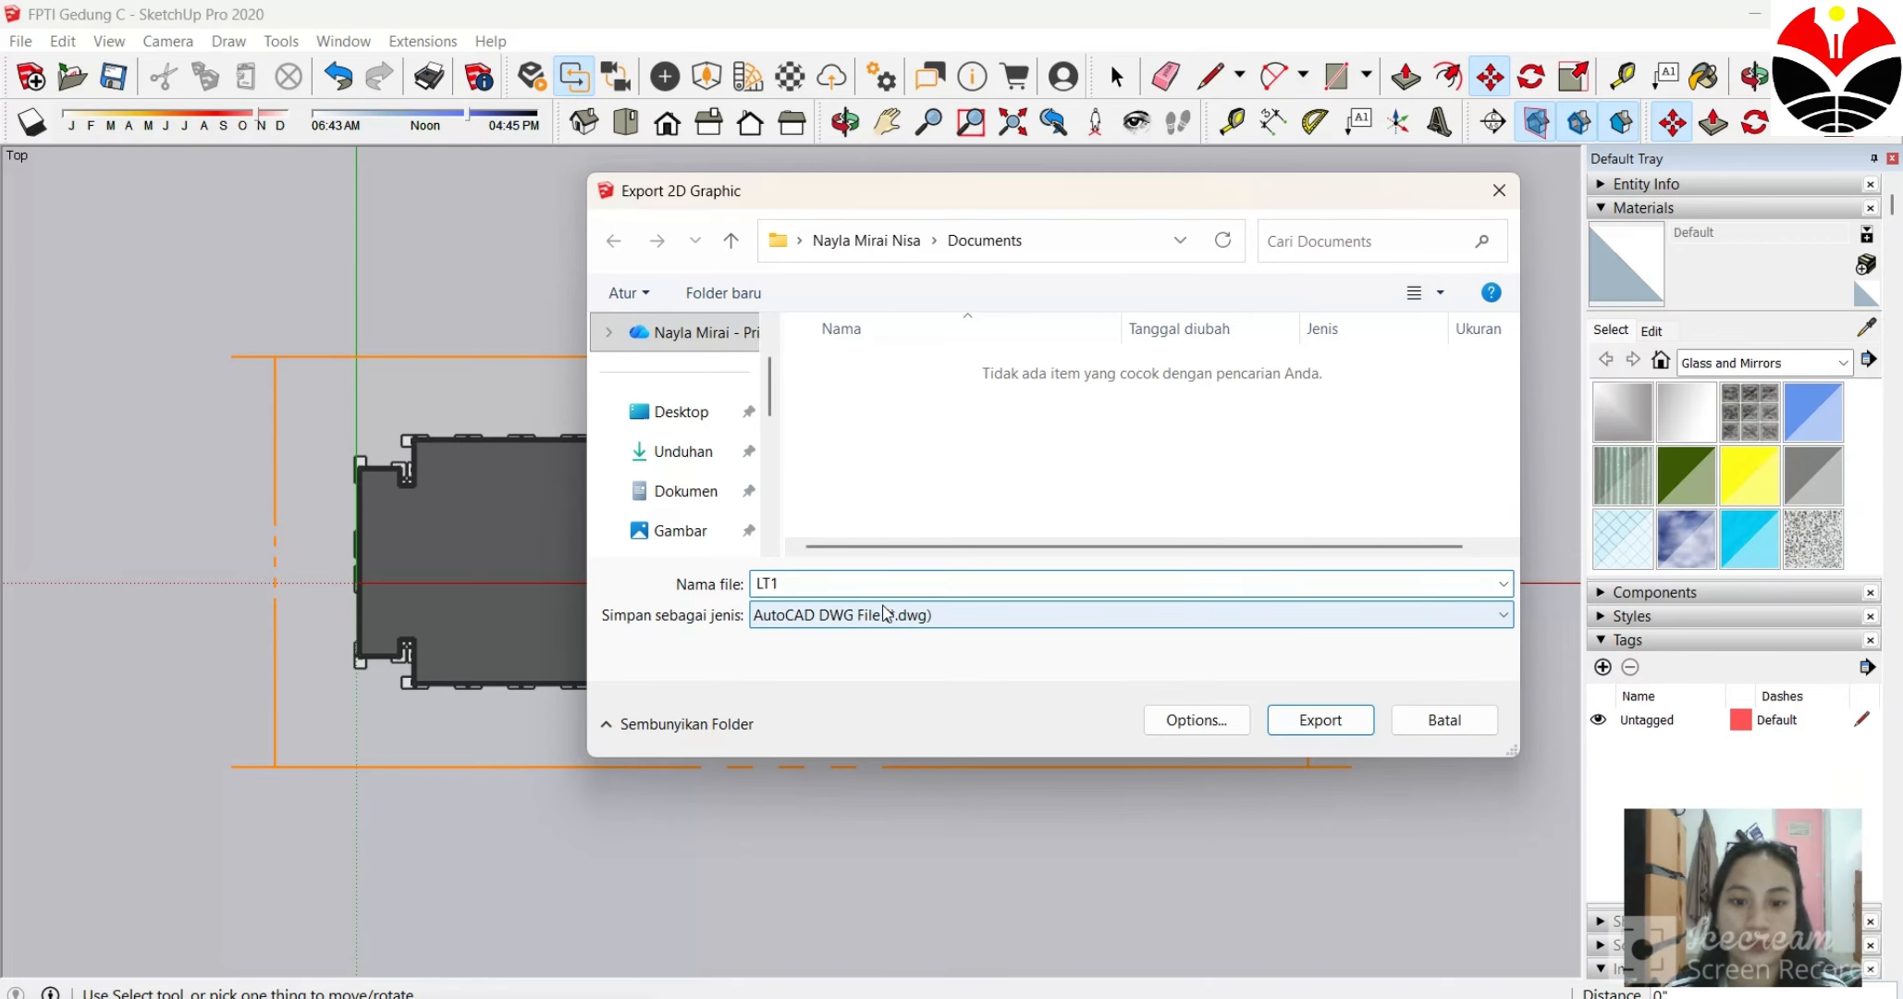
pyautogui.click(682, 451)
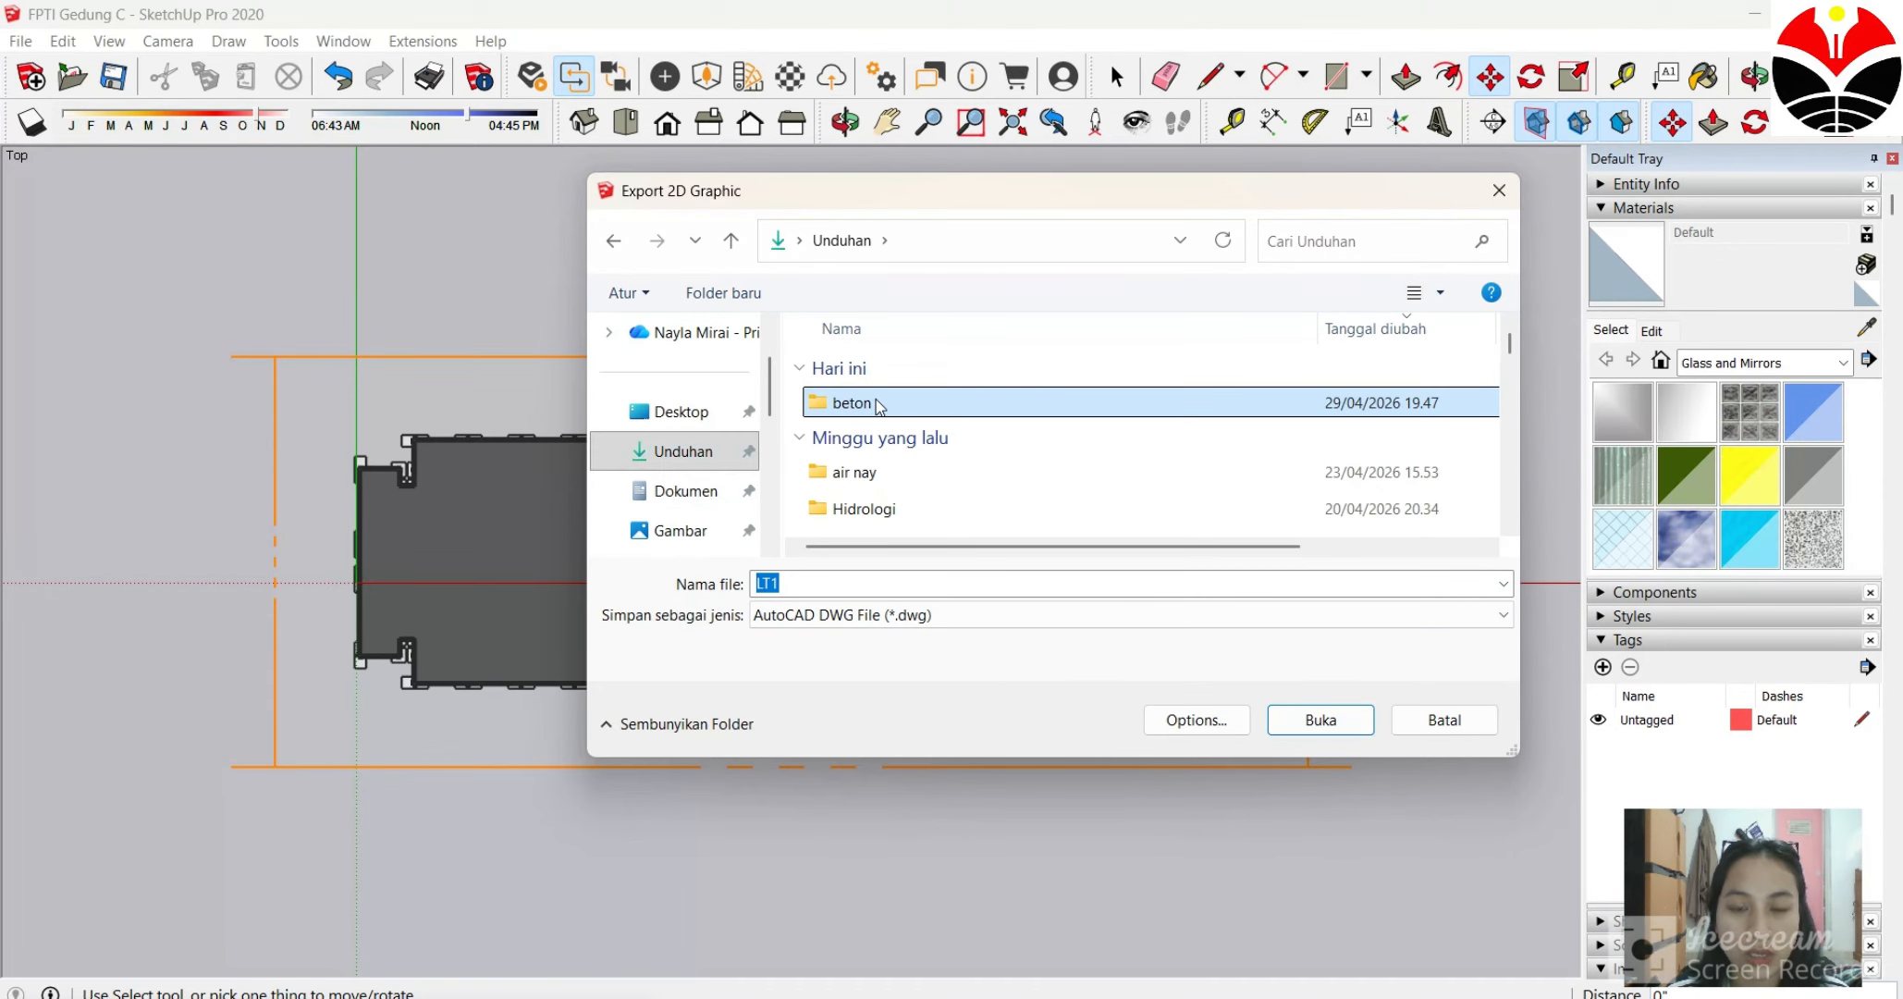
pyautogui.doubleClick(877, 389)
pyautogui.click(1319, 718)
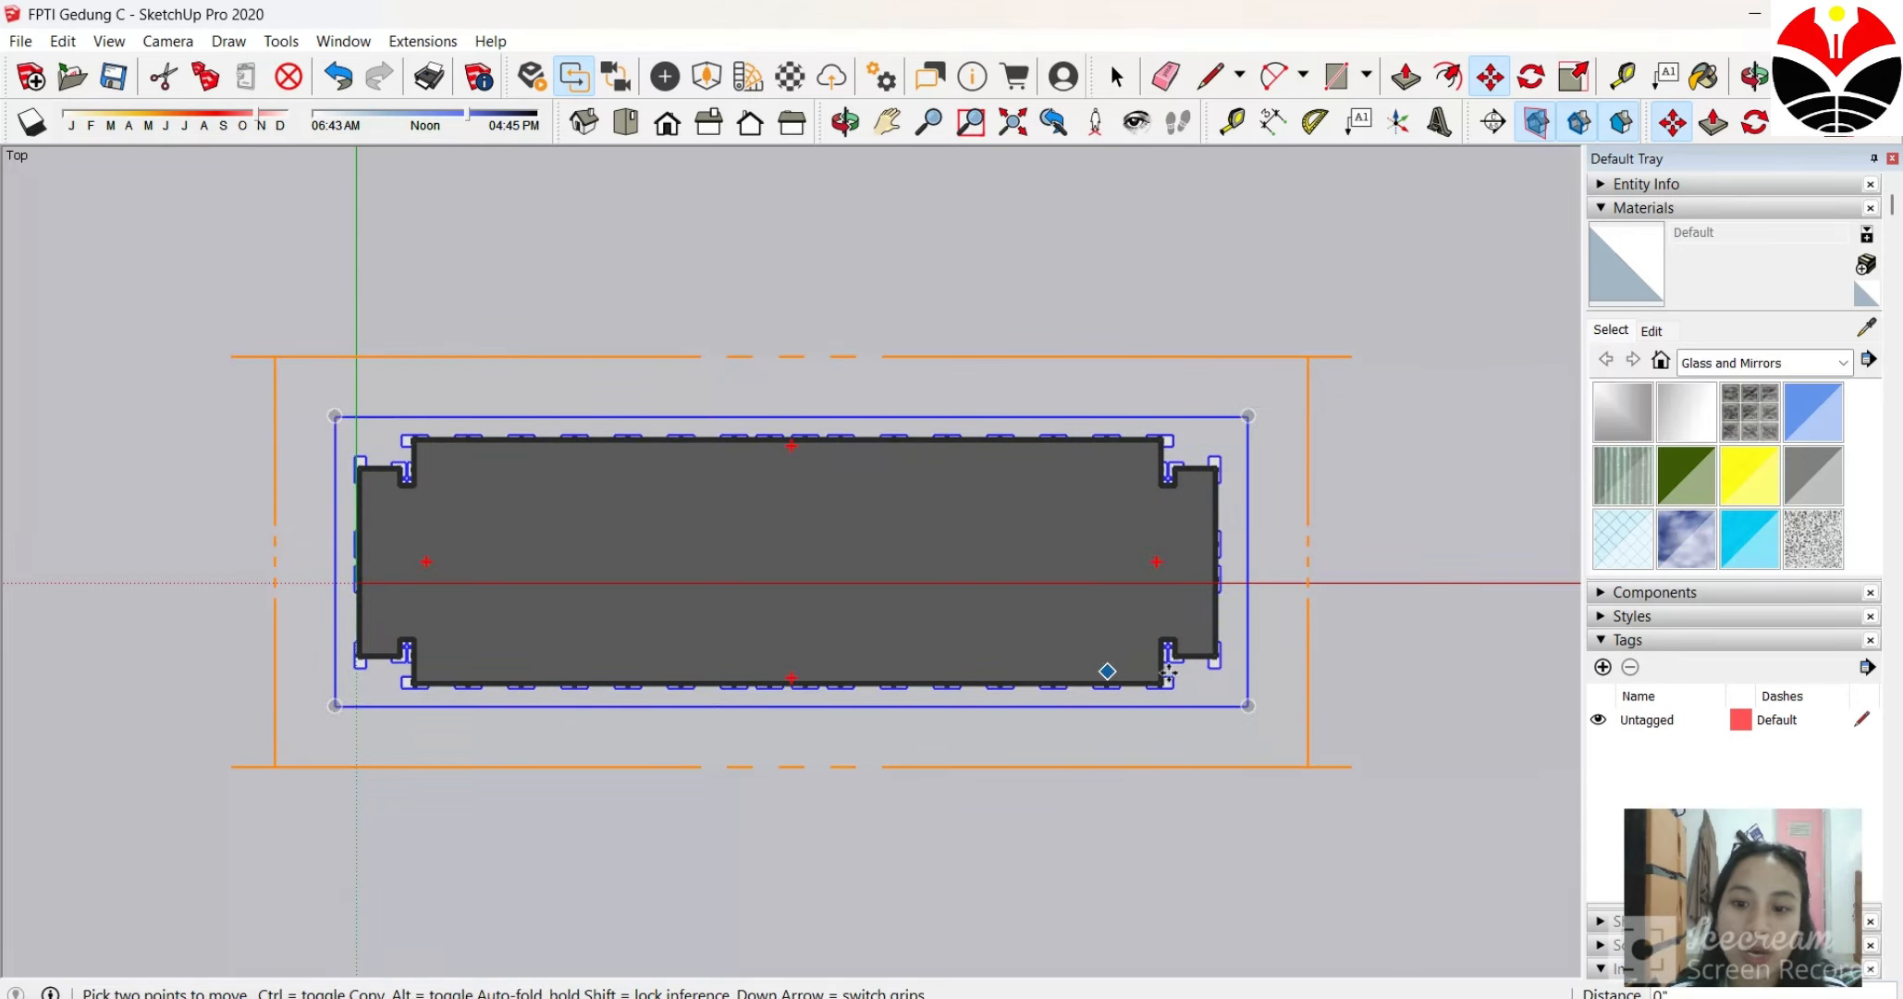
pyautogui.hotkey('ctrl', 'a')
pyautogui.hotkey('ctrl', 't')
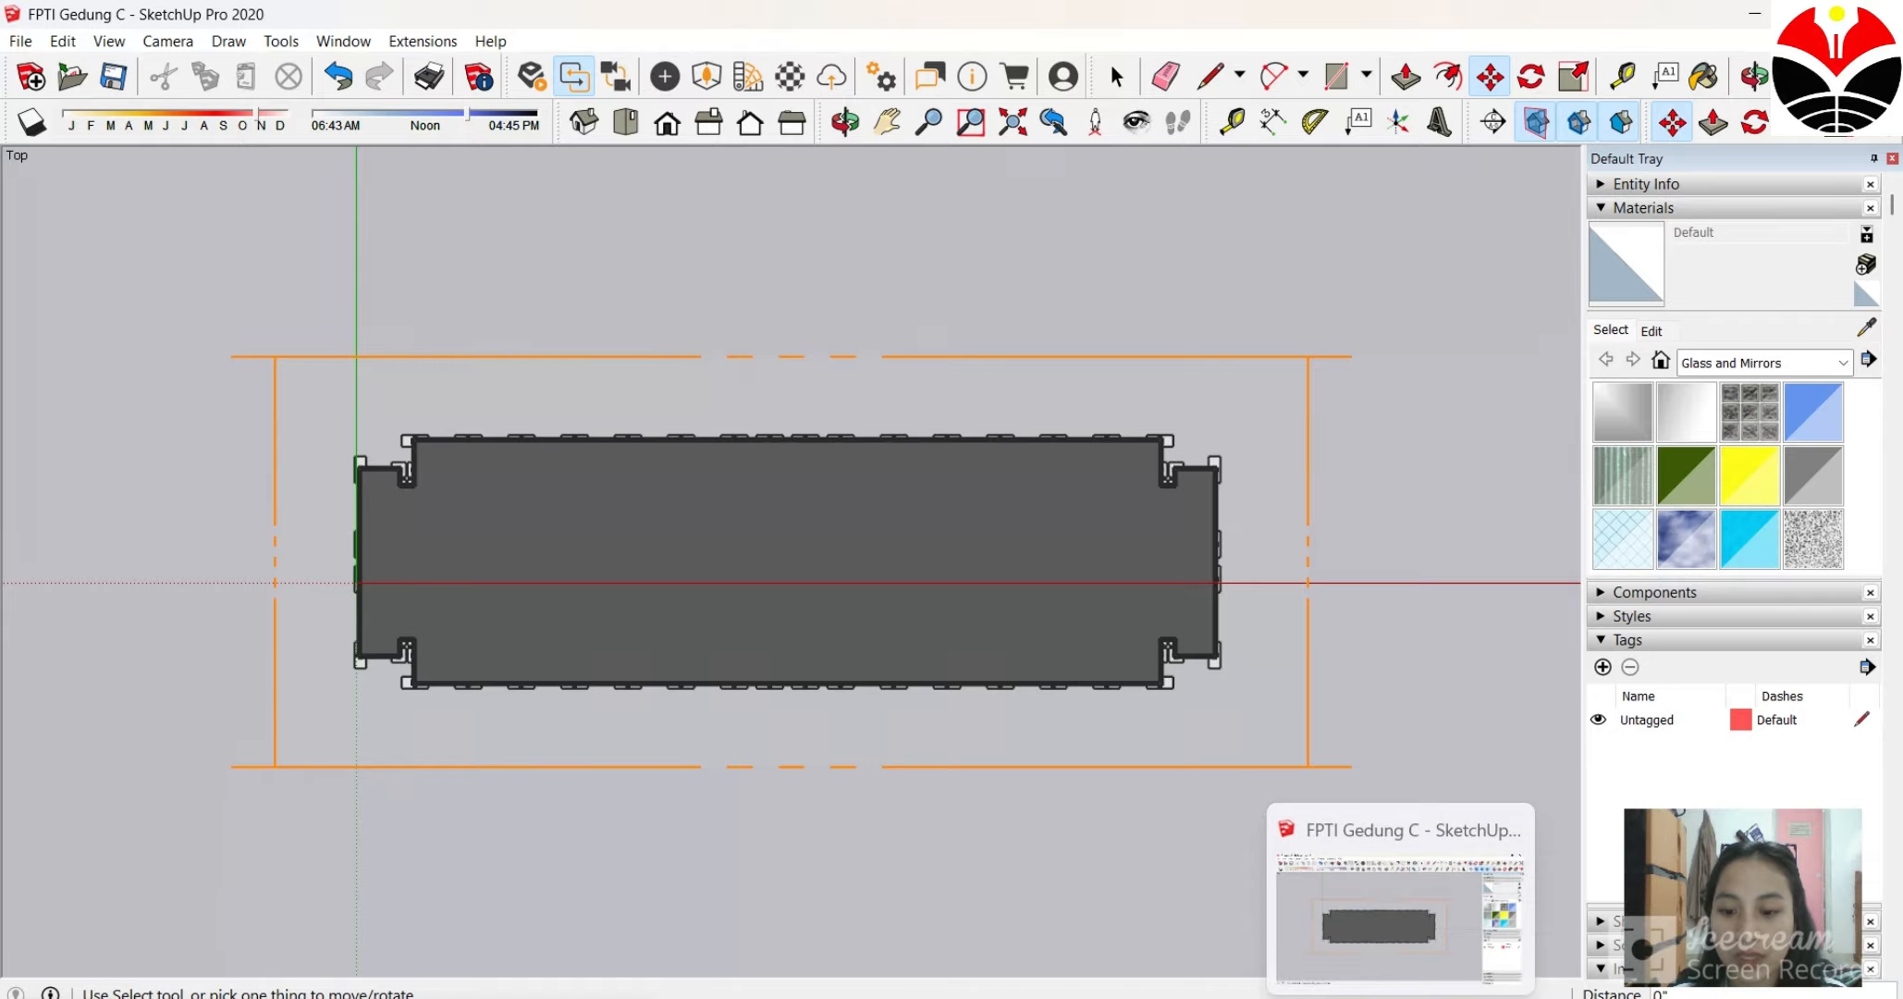
# Switch to File Explorer and open the exported LT1 drawing from the beton folder with AutoCAD Application in a full-size window.
pyautogui.click(910, 915)
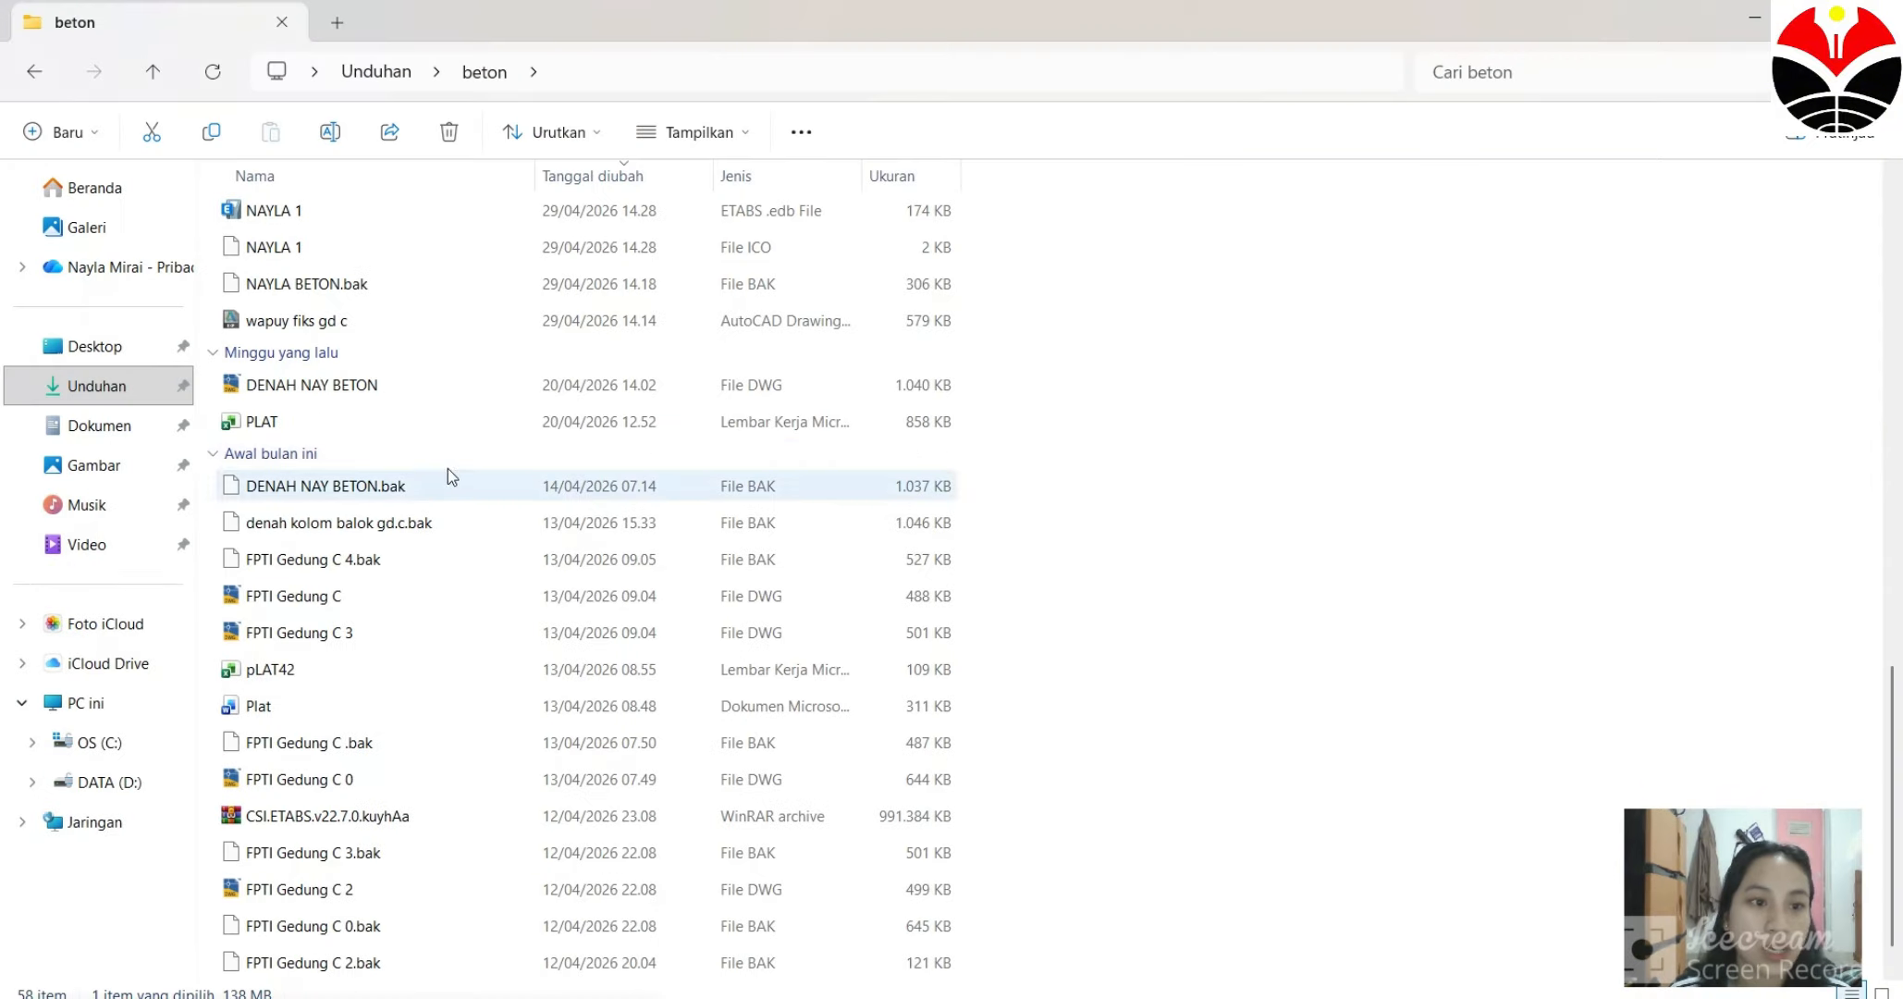
pyautogui.scroll(10, 449, 370)
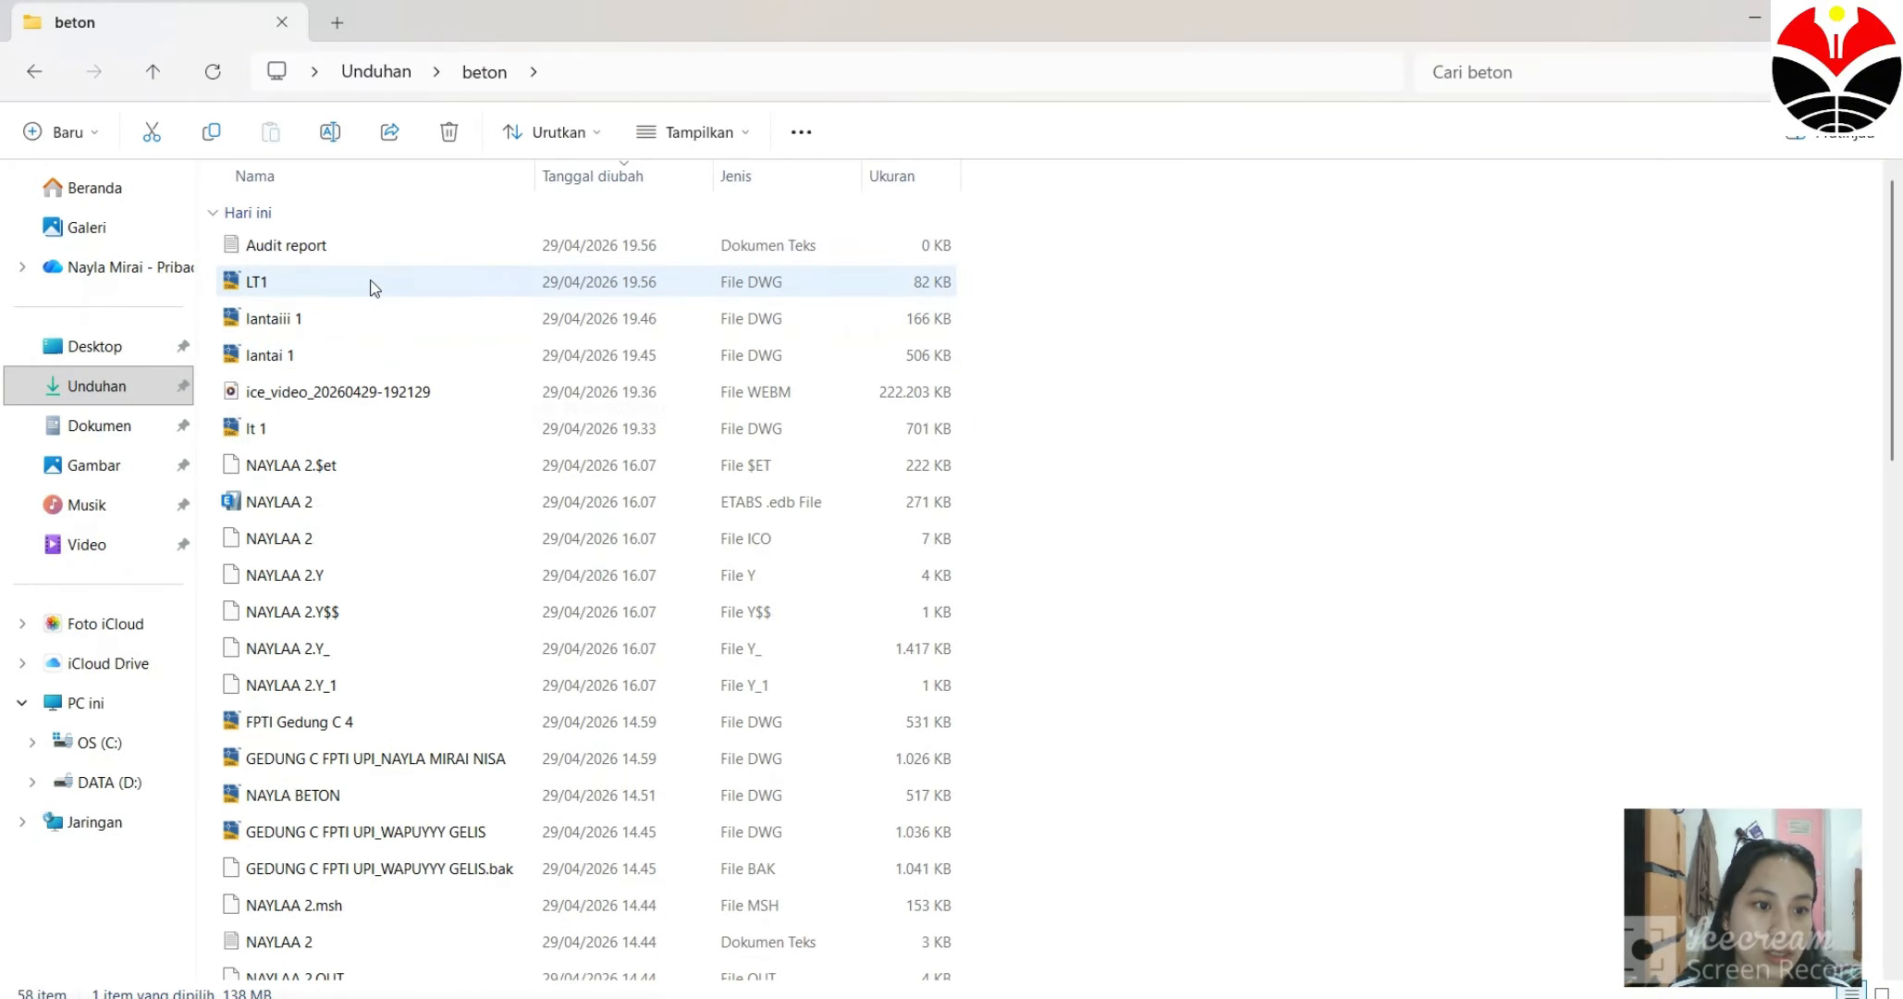
pyautogui.rightClick(294, 294)
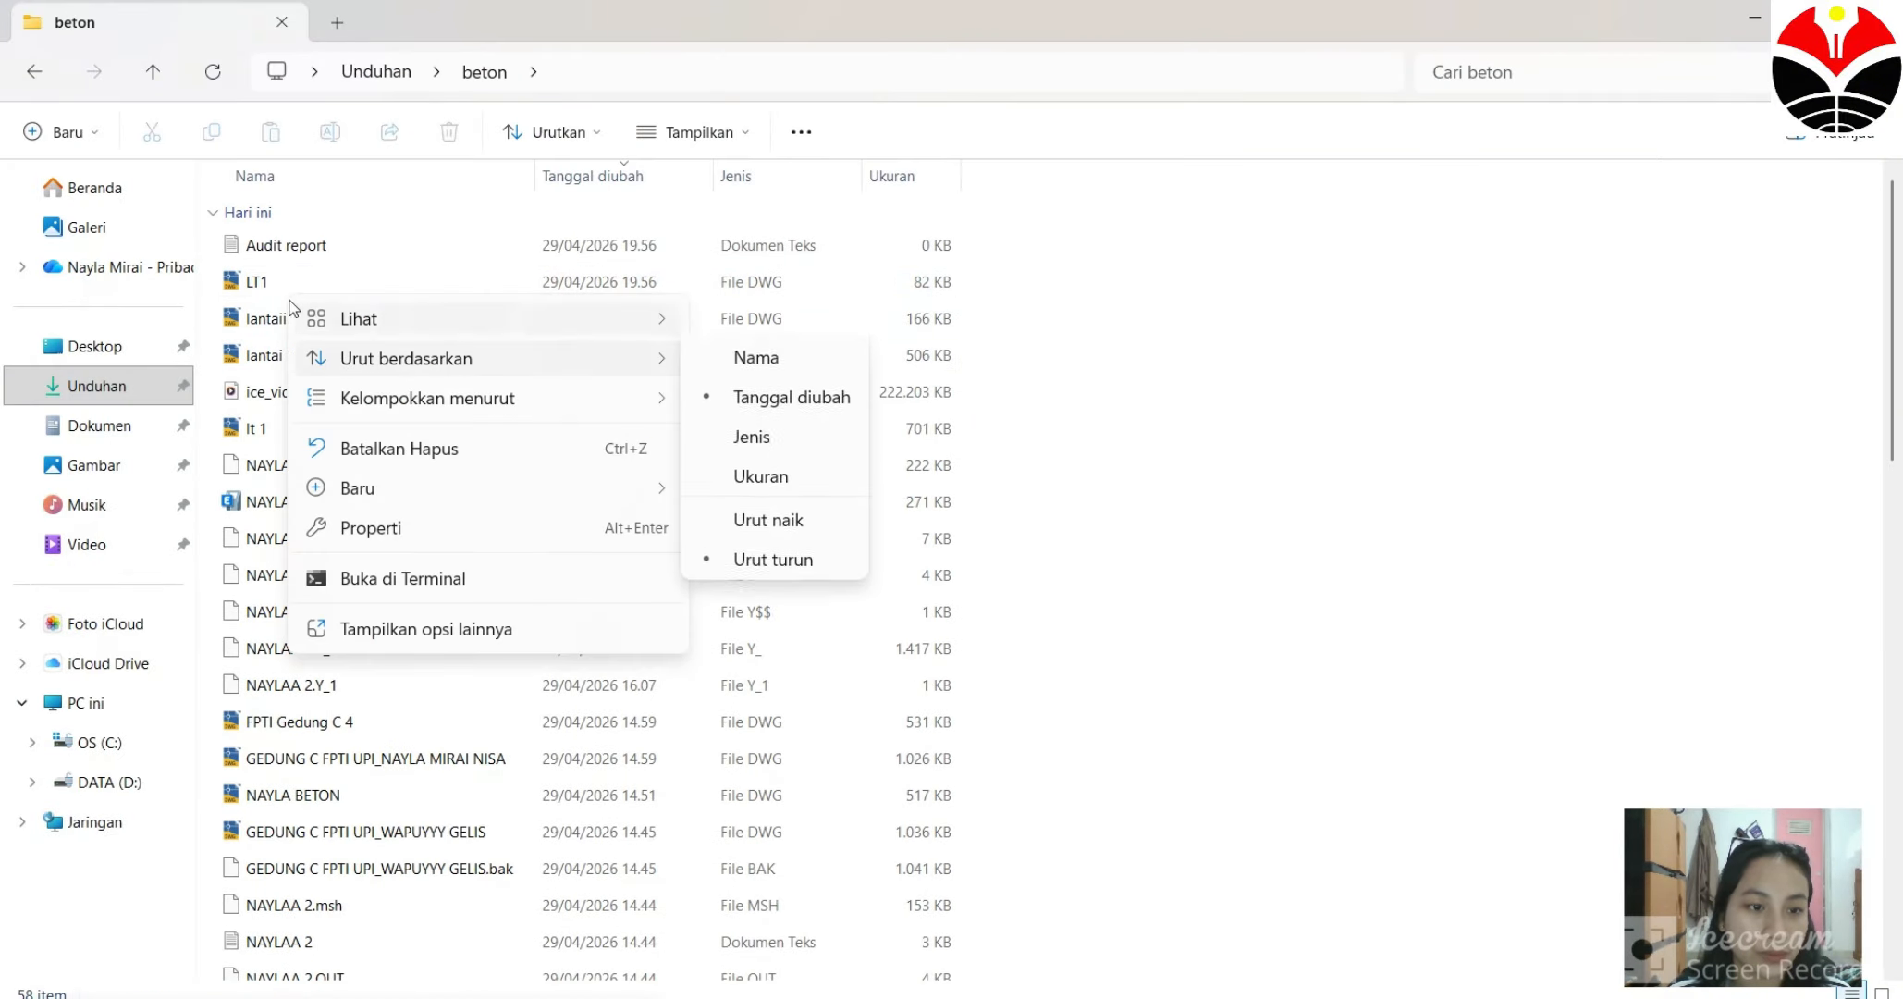
pyautogui.click(265, 281)
pyautogui.rightClick(265, 281)
pyautogui.moveTo(415, 428)
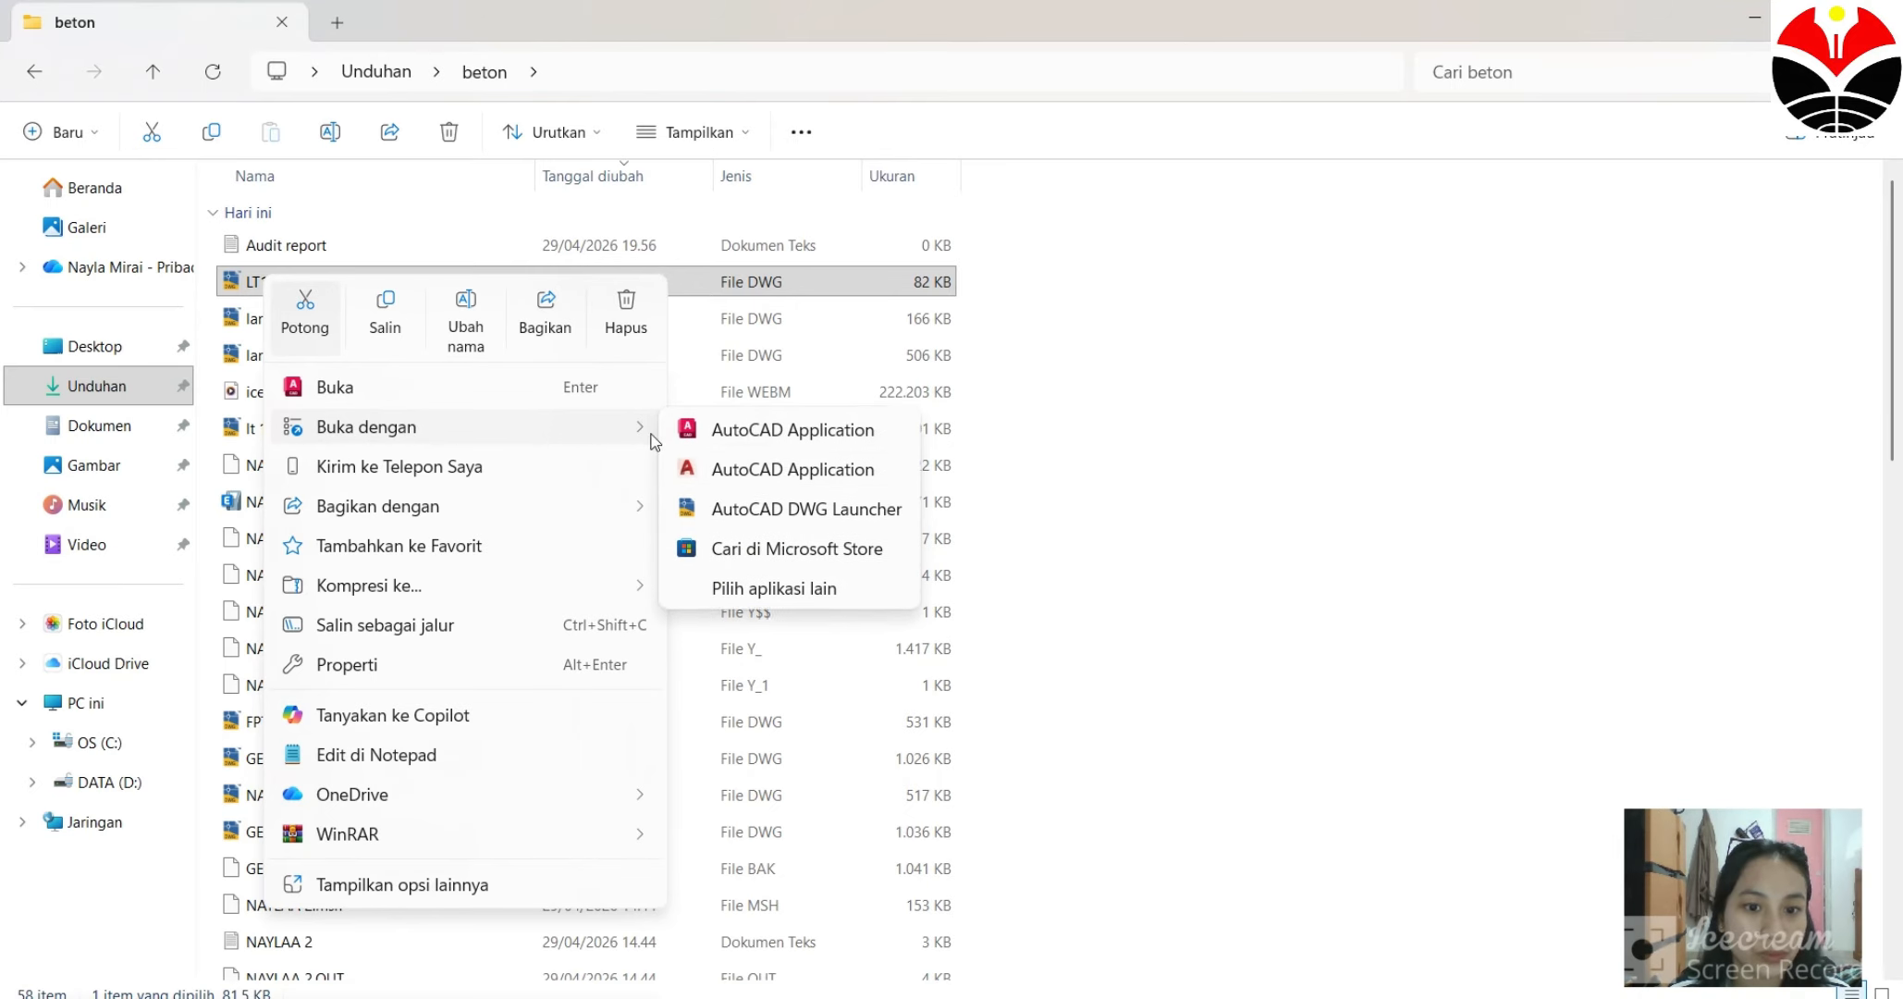
pyautogui.click(775, 472)
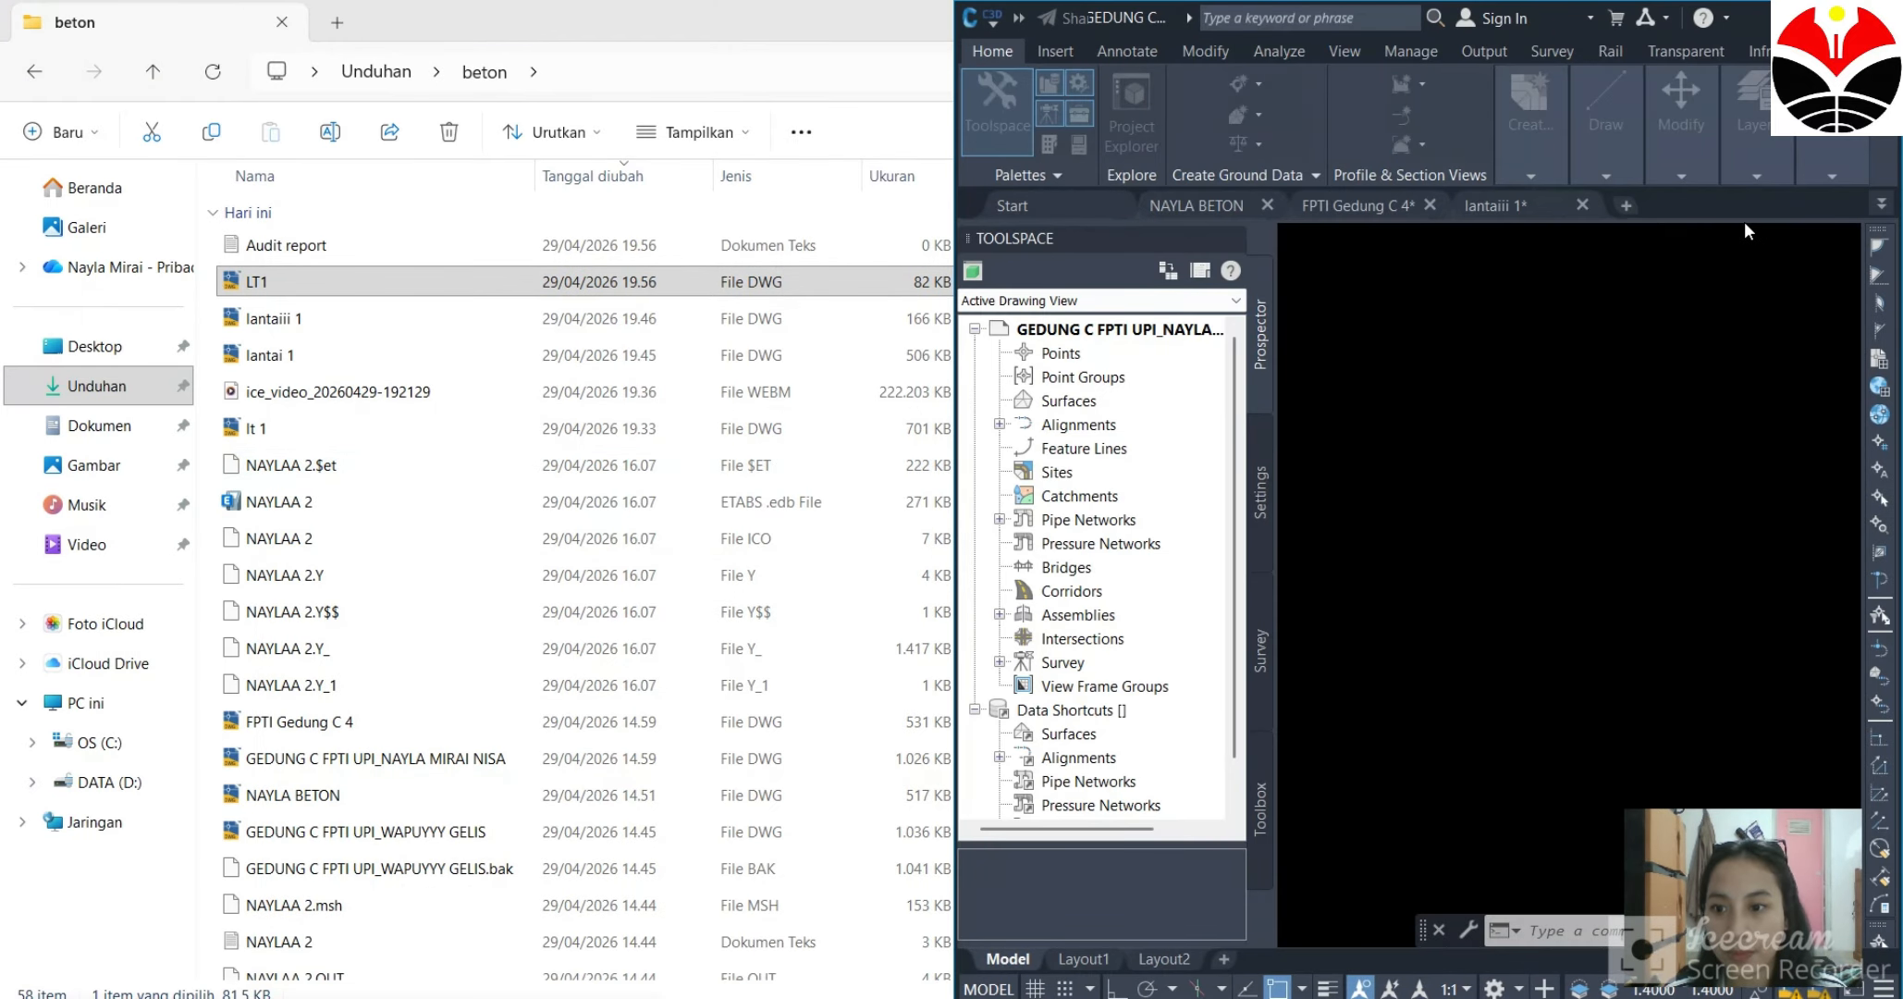
pyautogui.click(1095, 453)
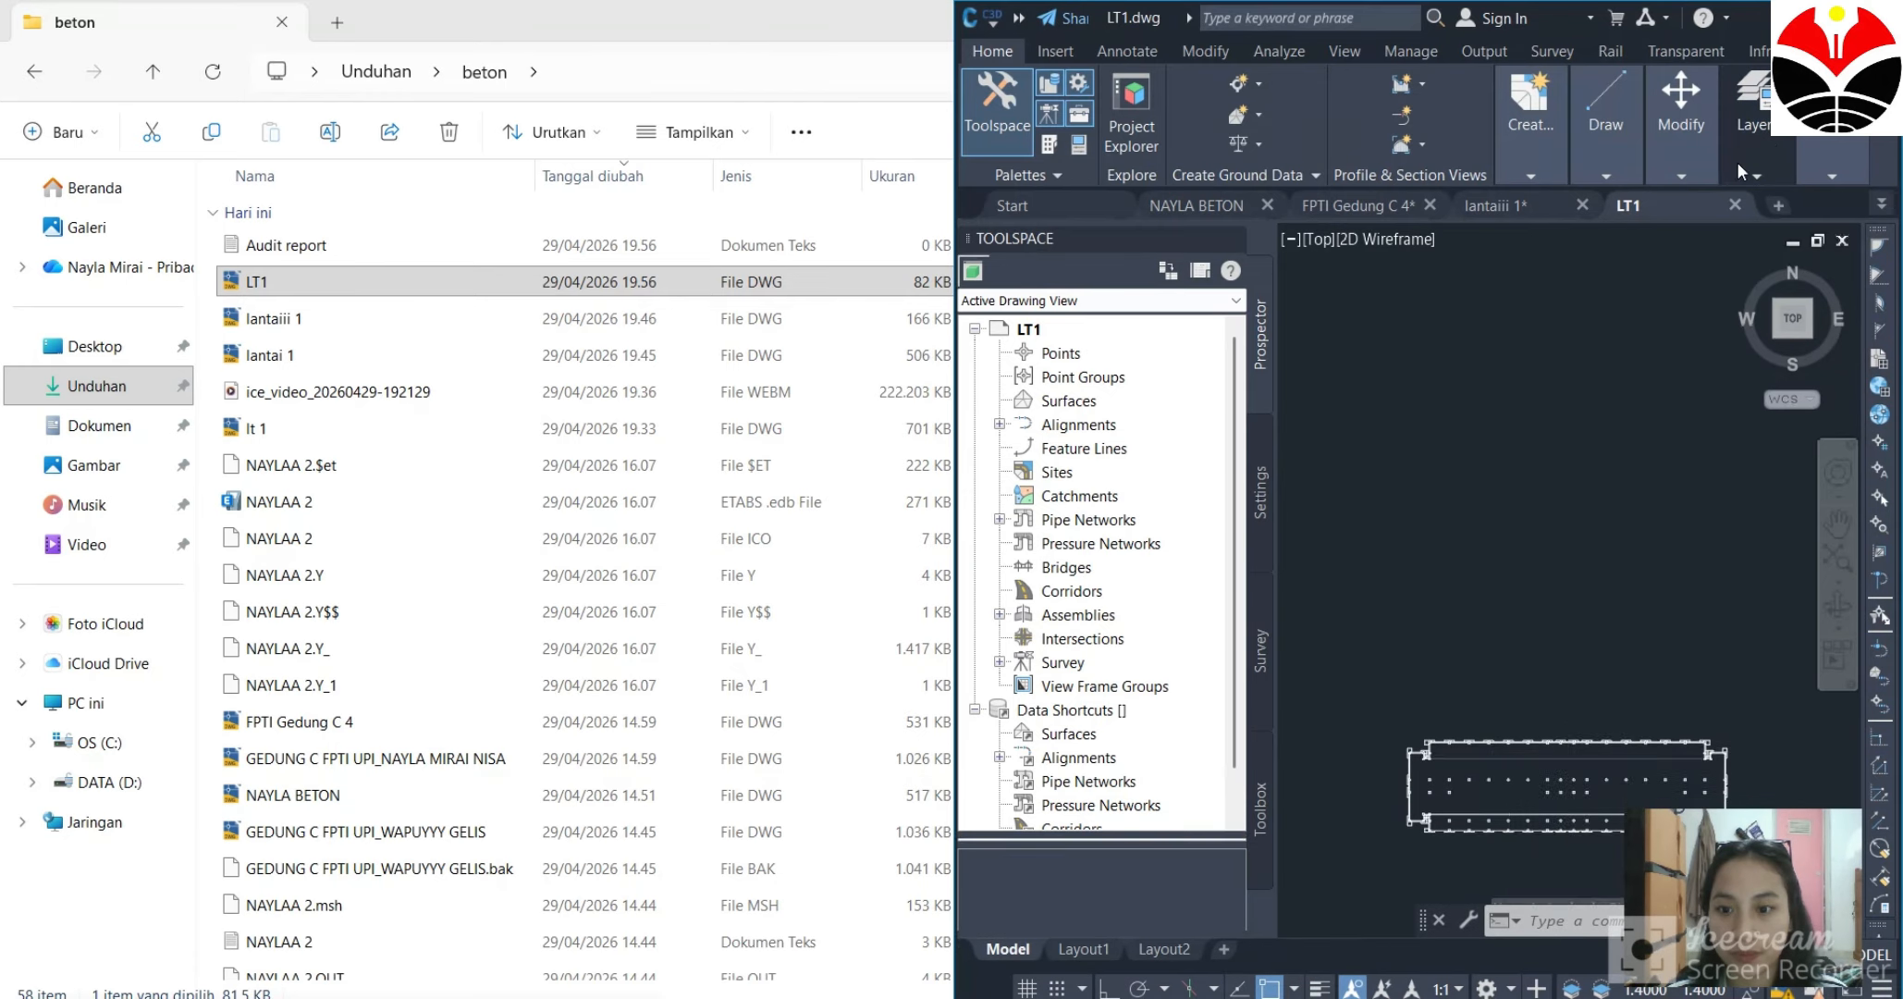
pyautogui.click(1815, 17)
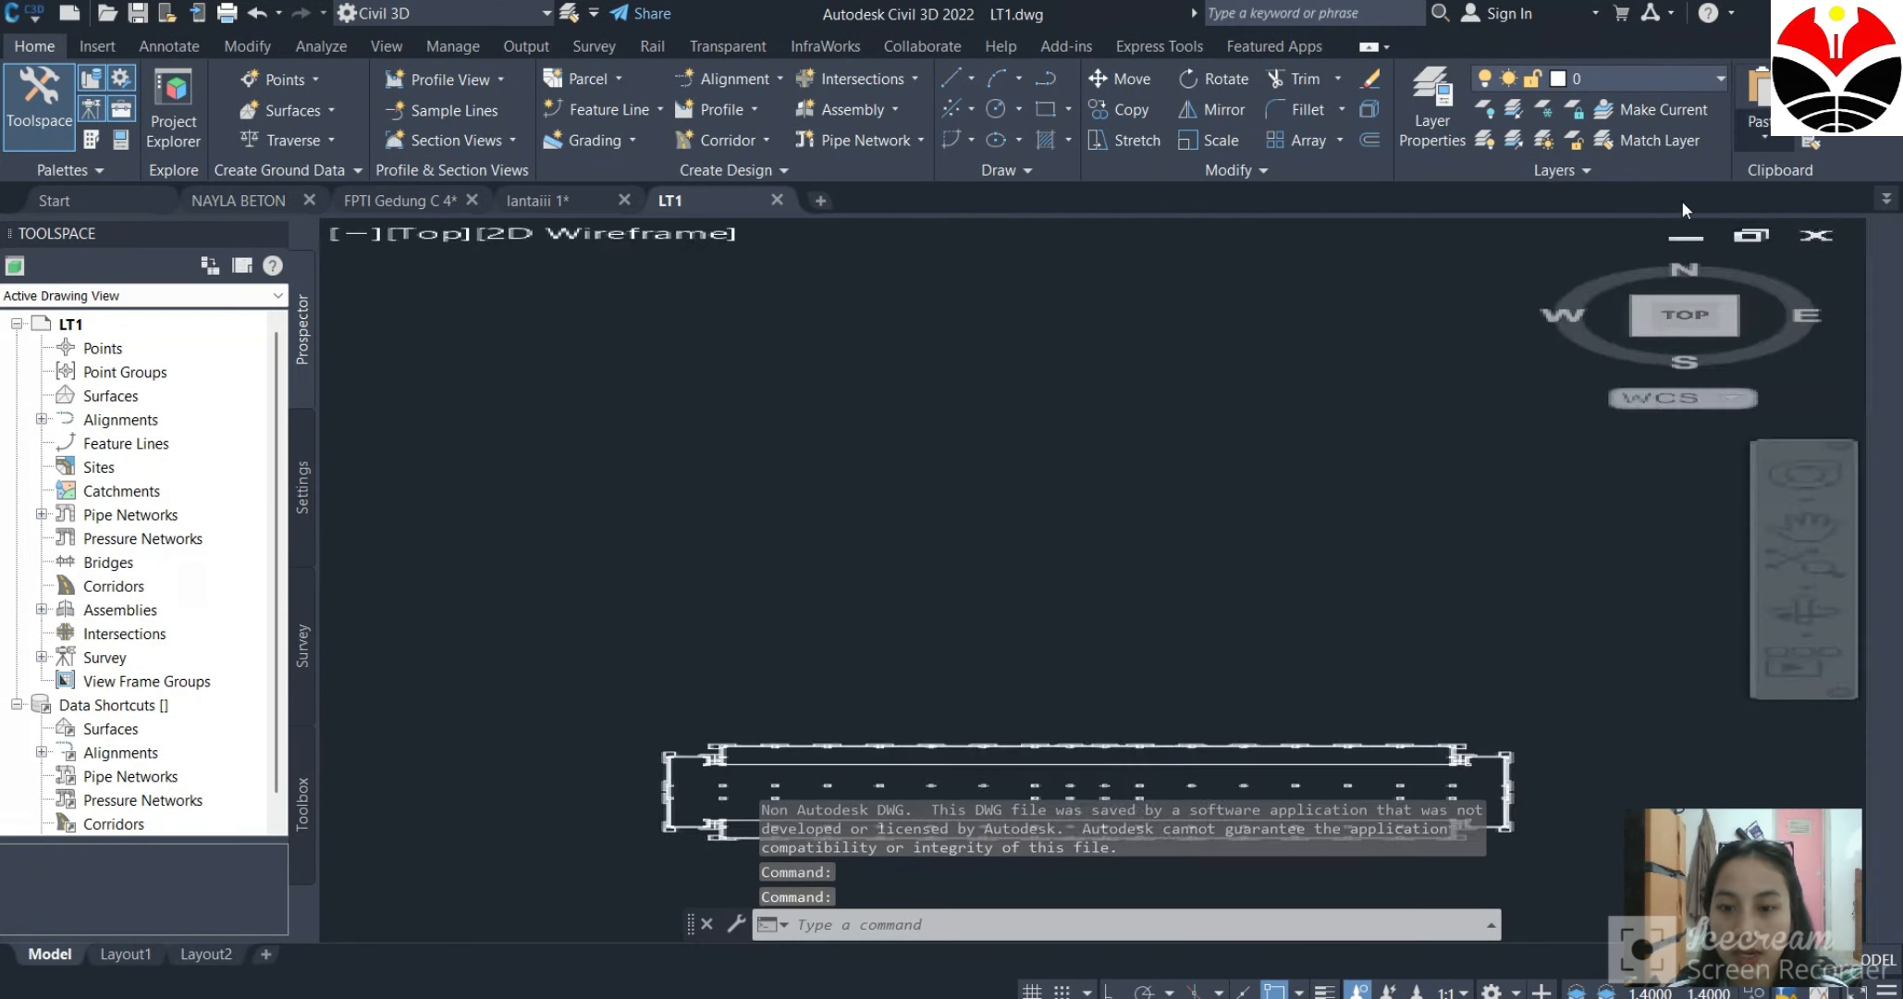
pyautogui.scroll(-3, 1359, 564)
pyautogui.scroll(5, 1309, 675)
pyautogui.scroll(2, 1202, 583)
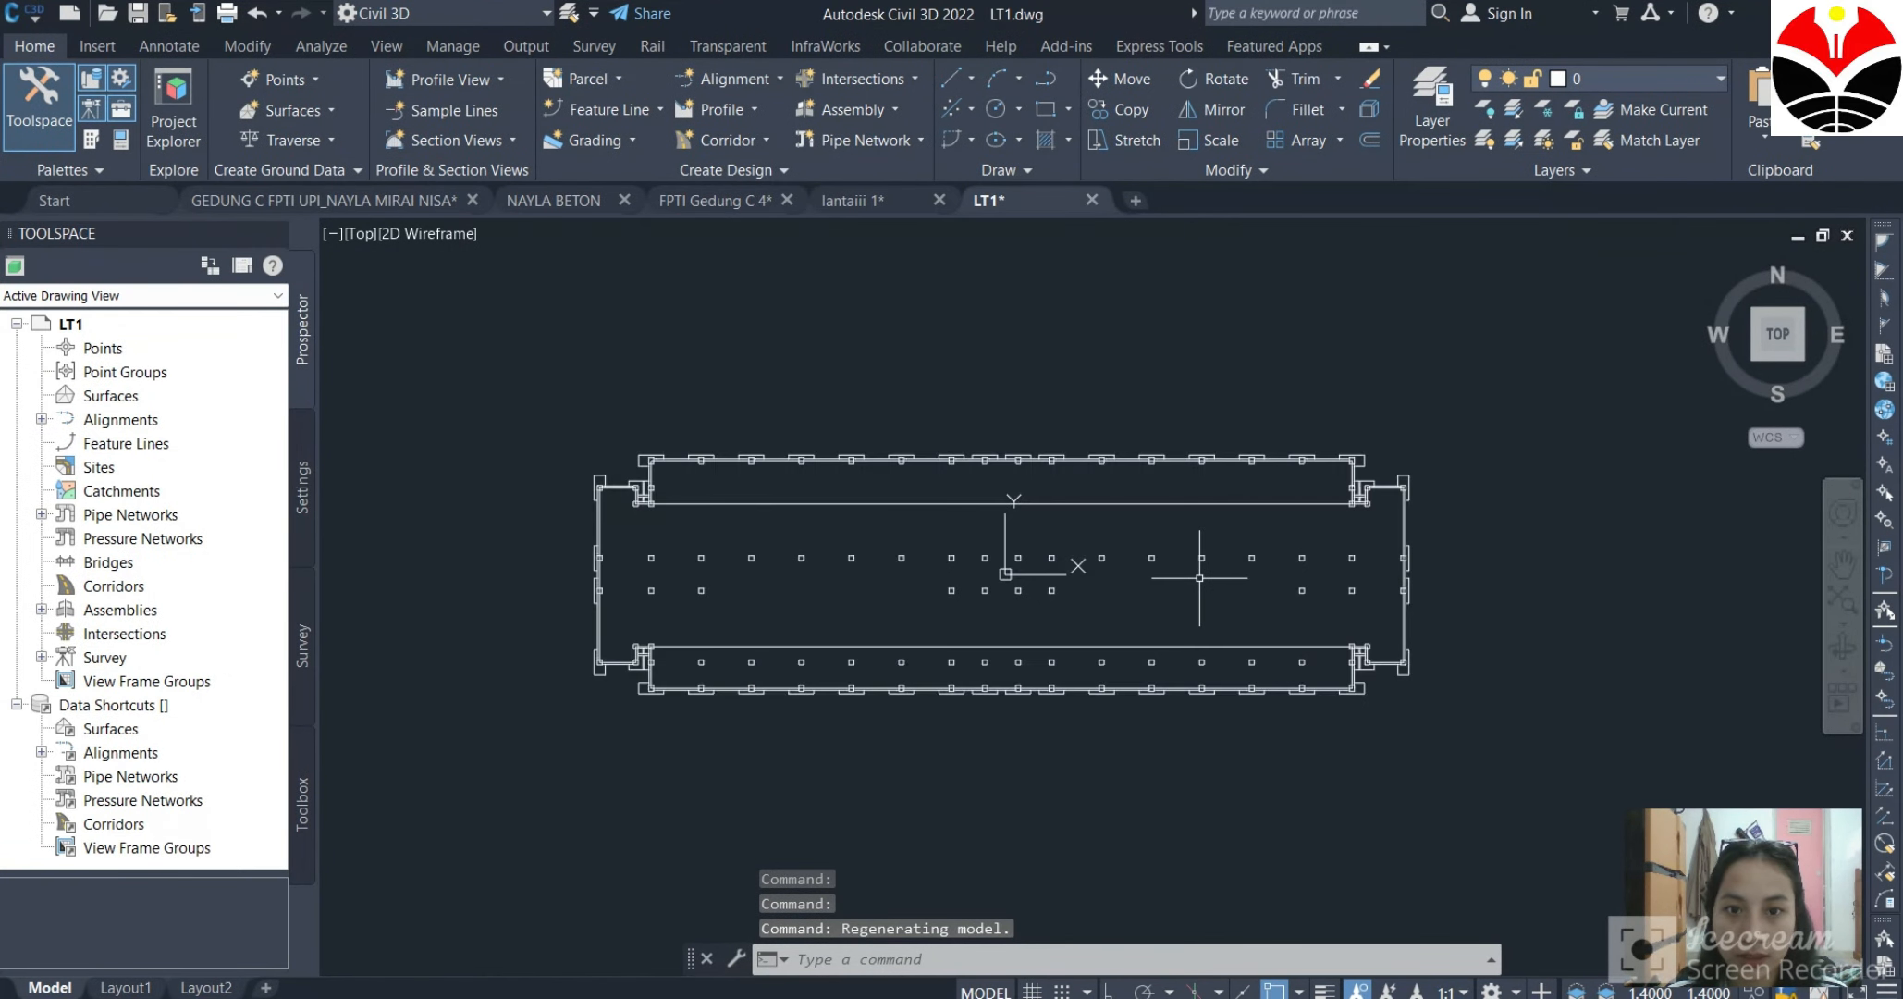
# Switch to the lantaiii 1 drawing and examine the beam, column and pile cap layout across the whole plan.
pyautogui.click(888, 206)
pyautogui.scroll(3, 1026, 286)
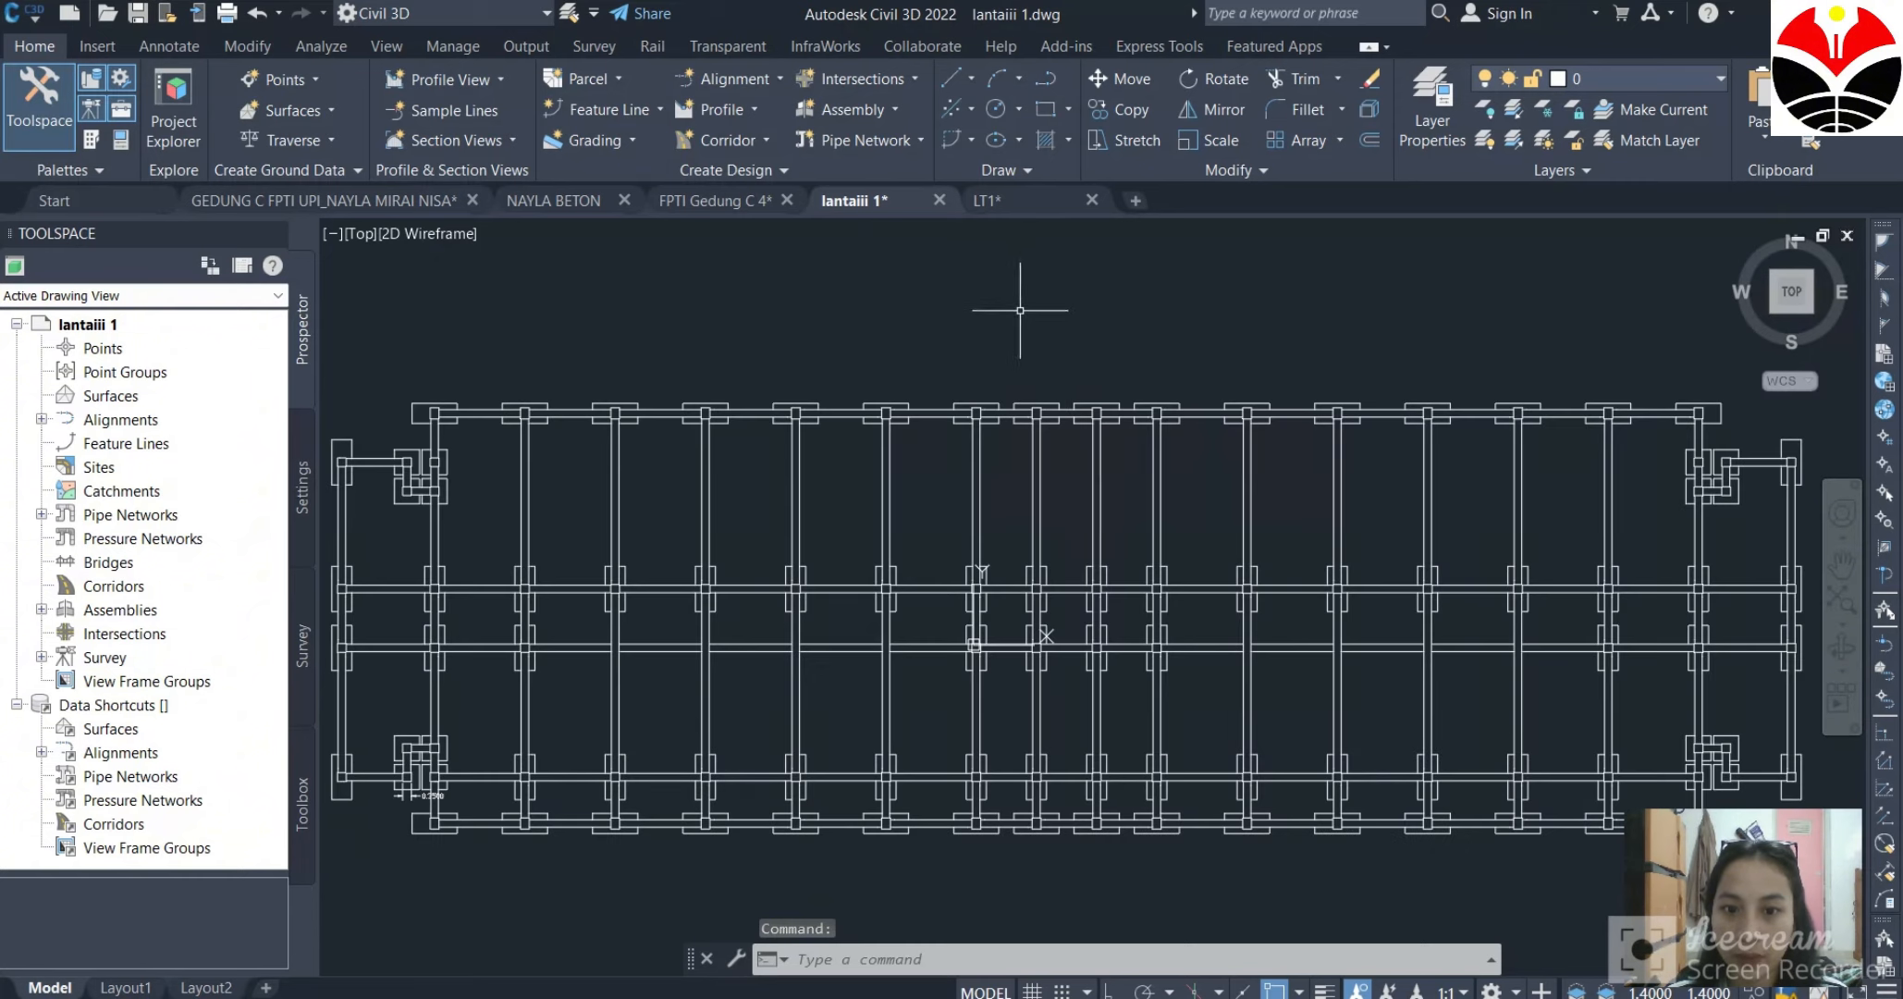
pyautogui.scroll(-4, 1065, 362)
pyautogui.scroll(4, 1248, 389)
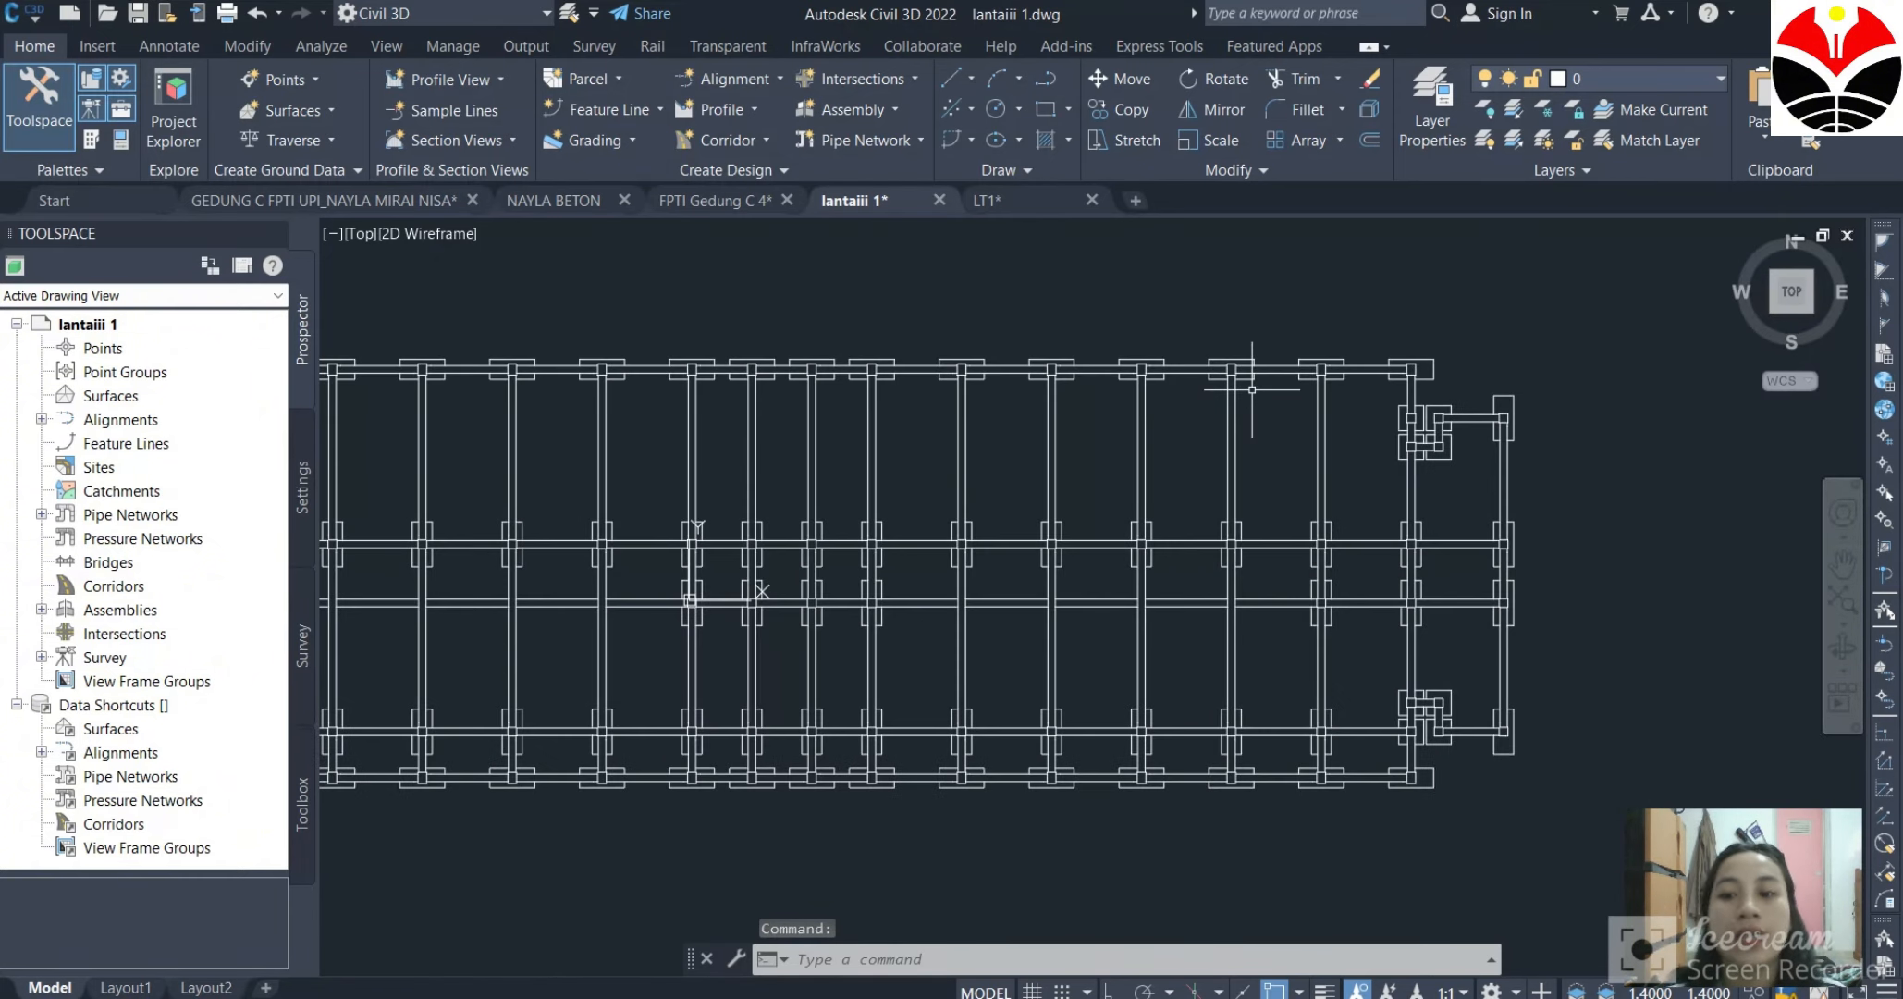
pyautogui.scroll(-2, 1205, 379)
pyautogui.scroll(3, 740, 481)
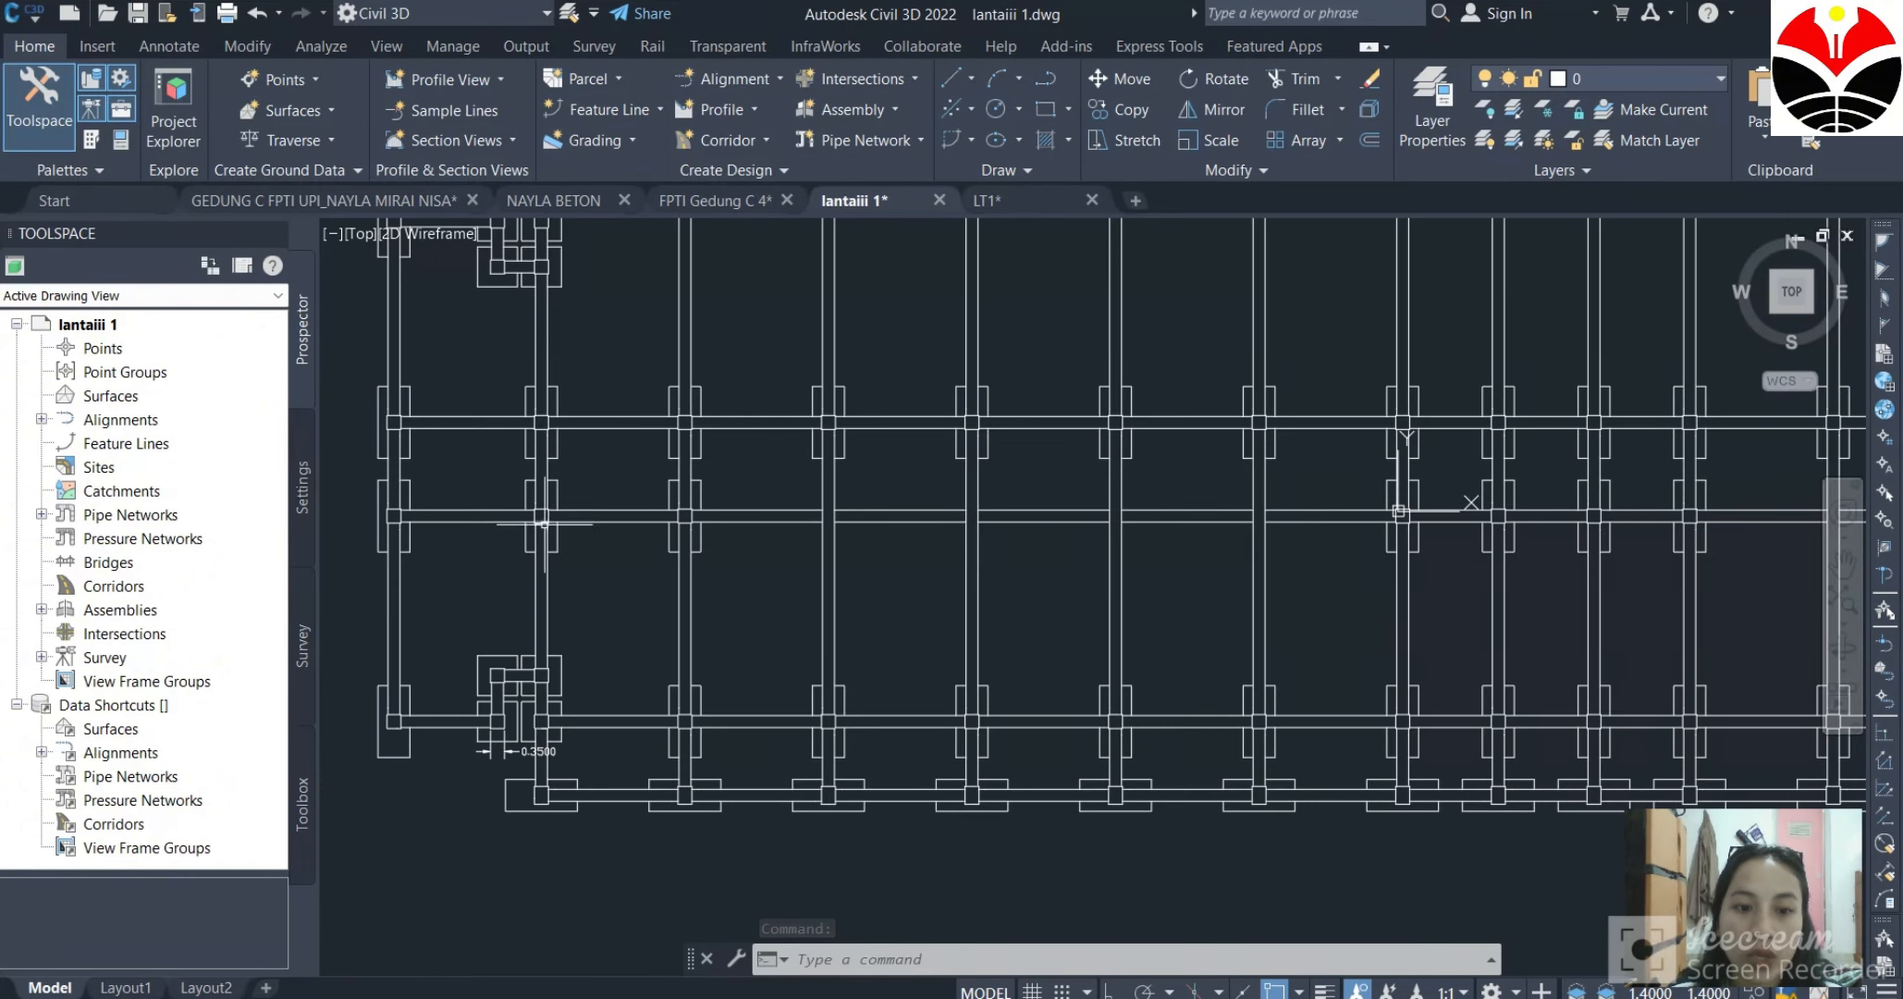
pyautogui.scroll(-3, 574, 525)
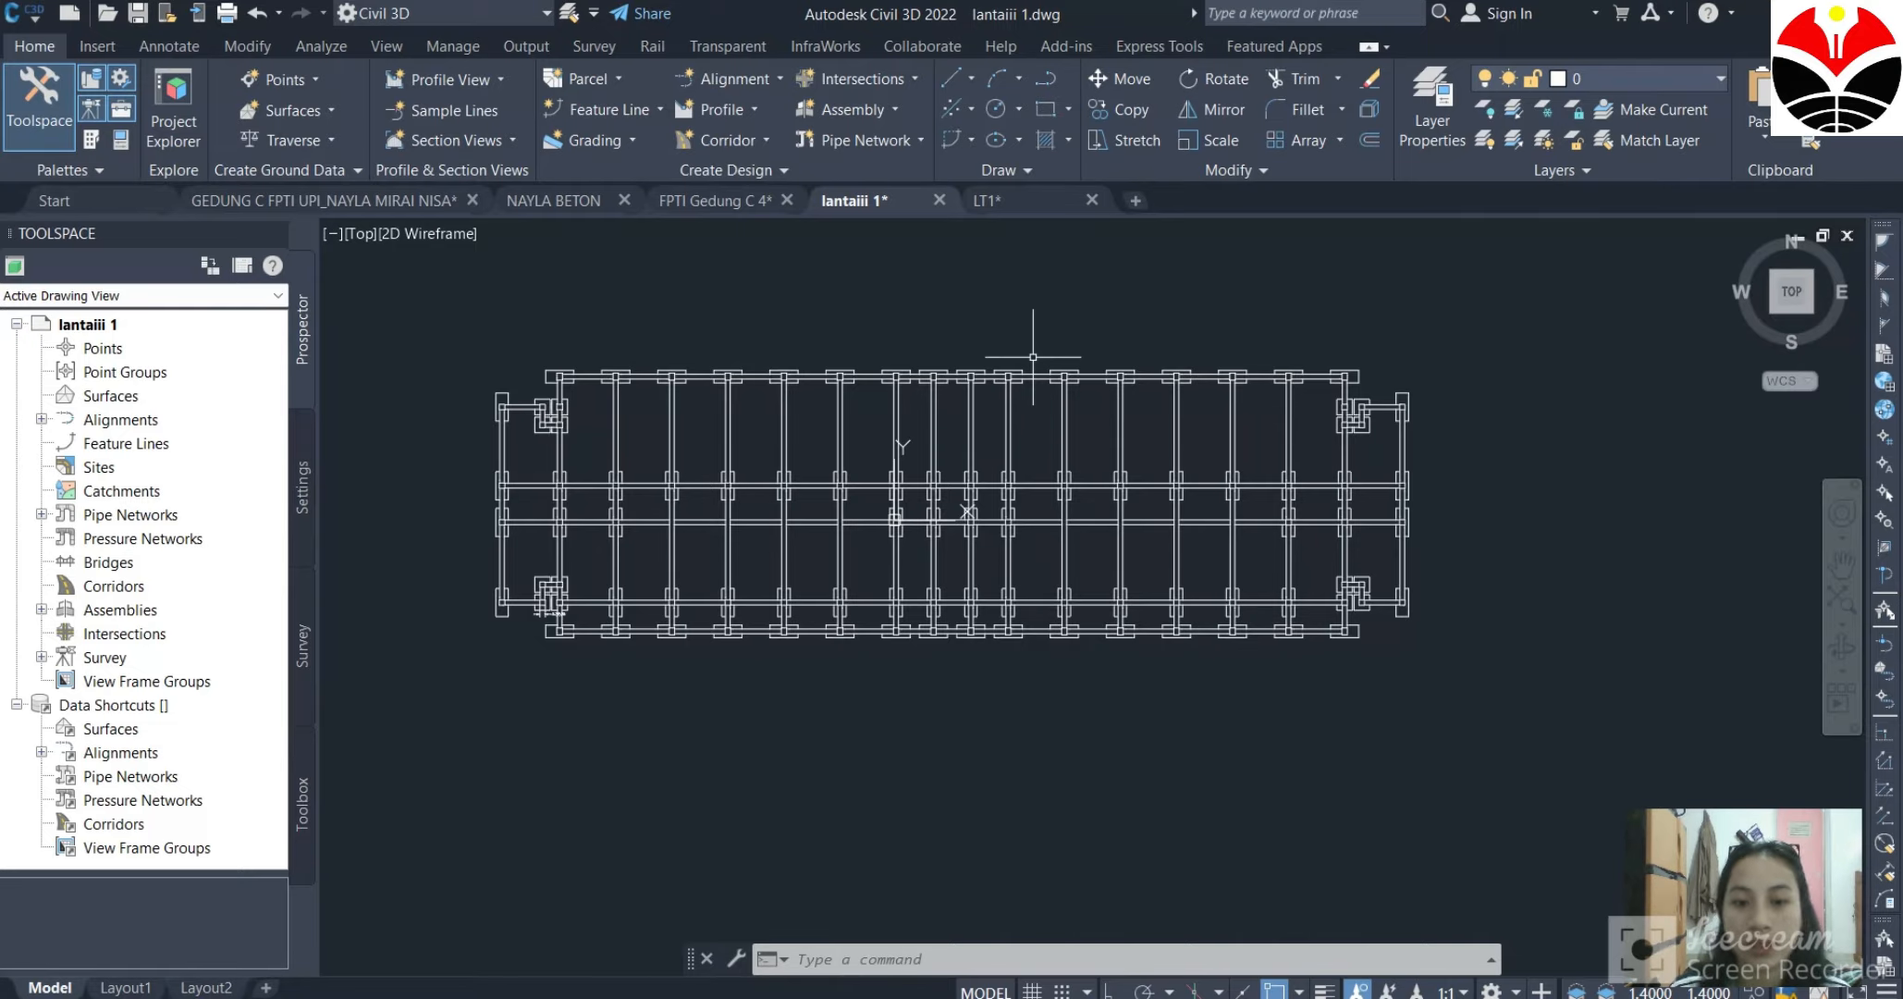
# Delete the 0.3500 dimension below the column at the plan's lower-left corner cluster.
pyautogui.scroll(5, 484, 509)
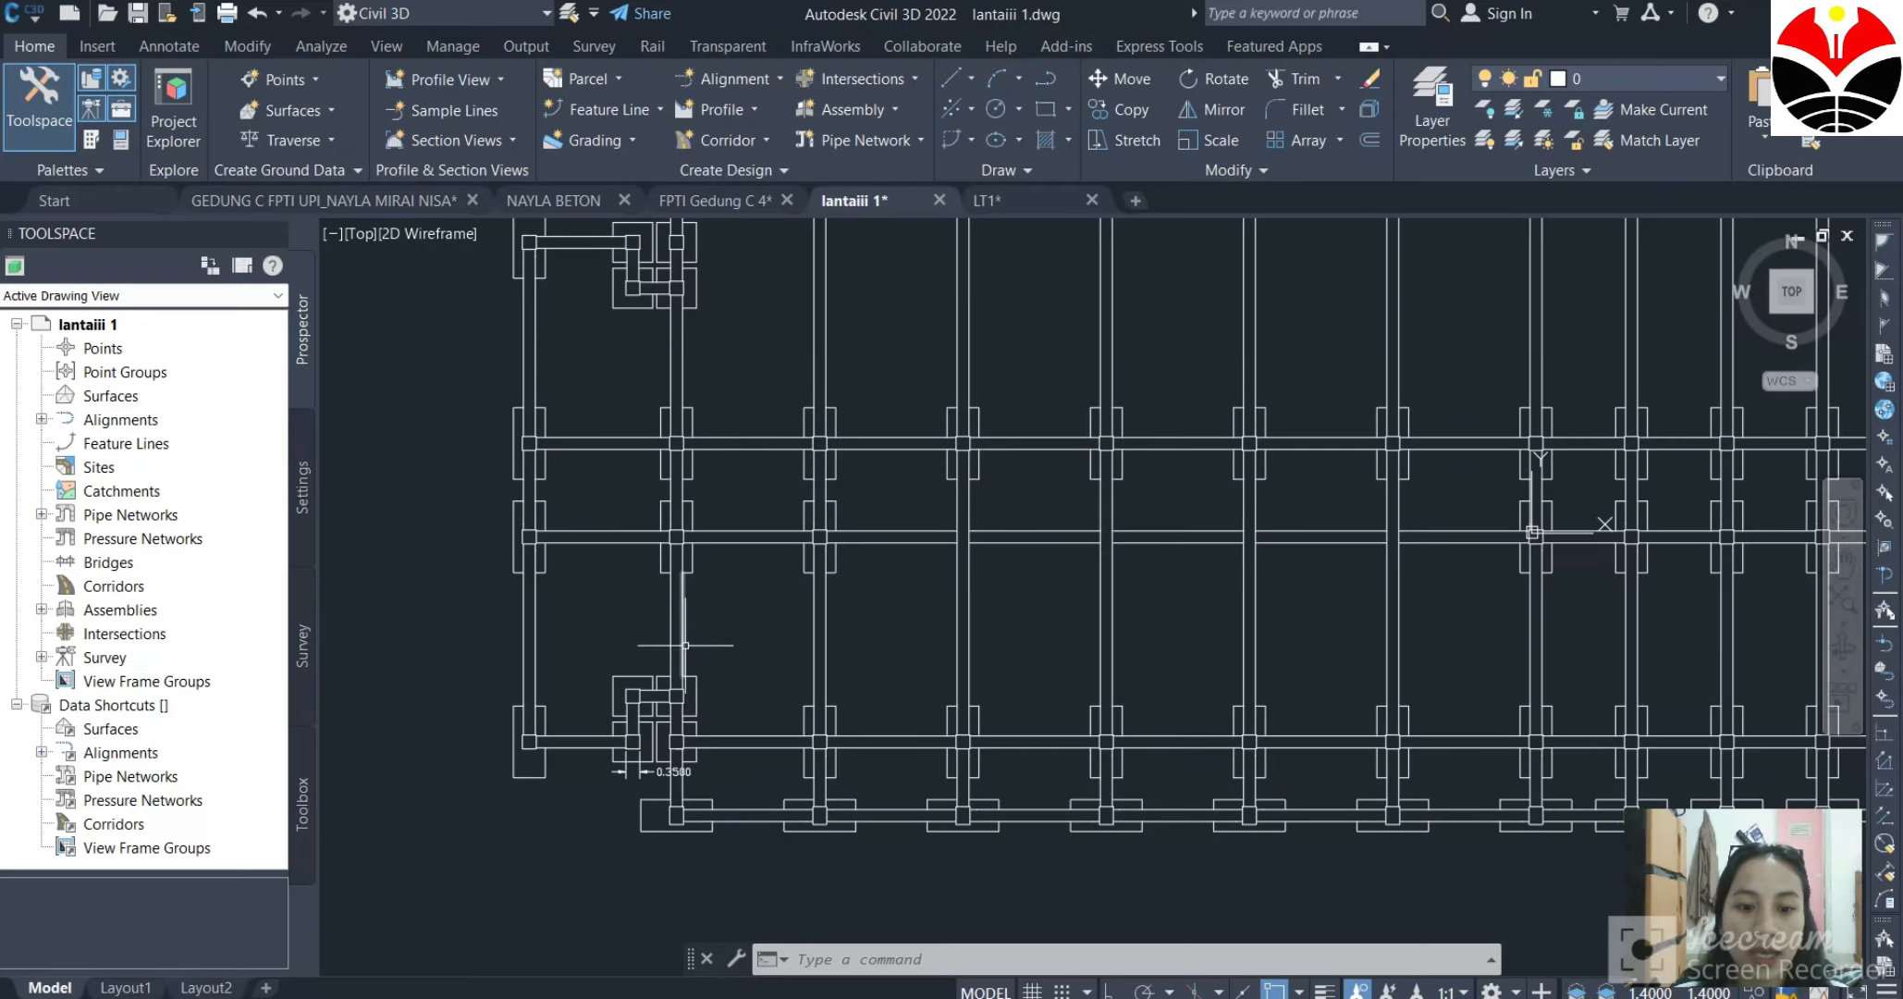
pyautogui.scroll(-2, 555, 768)
pyautogui.scroll(3, 617, 775)
pyautogui.scroll(2, 616, 774)
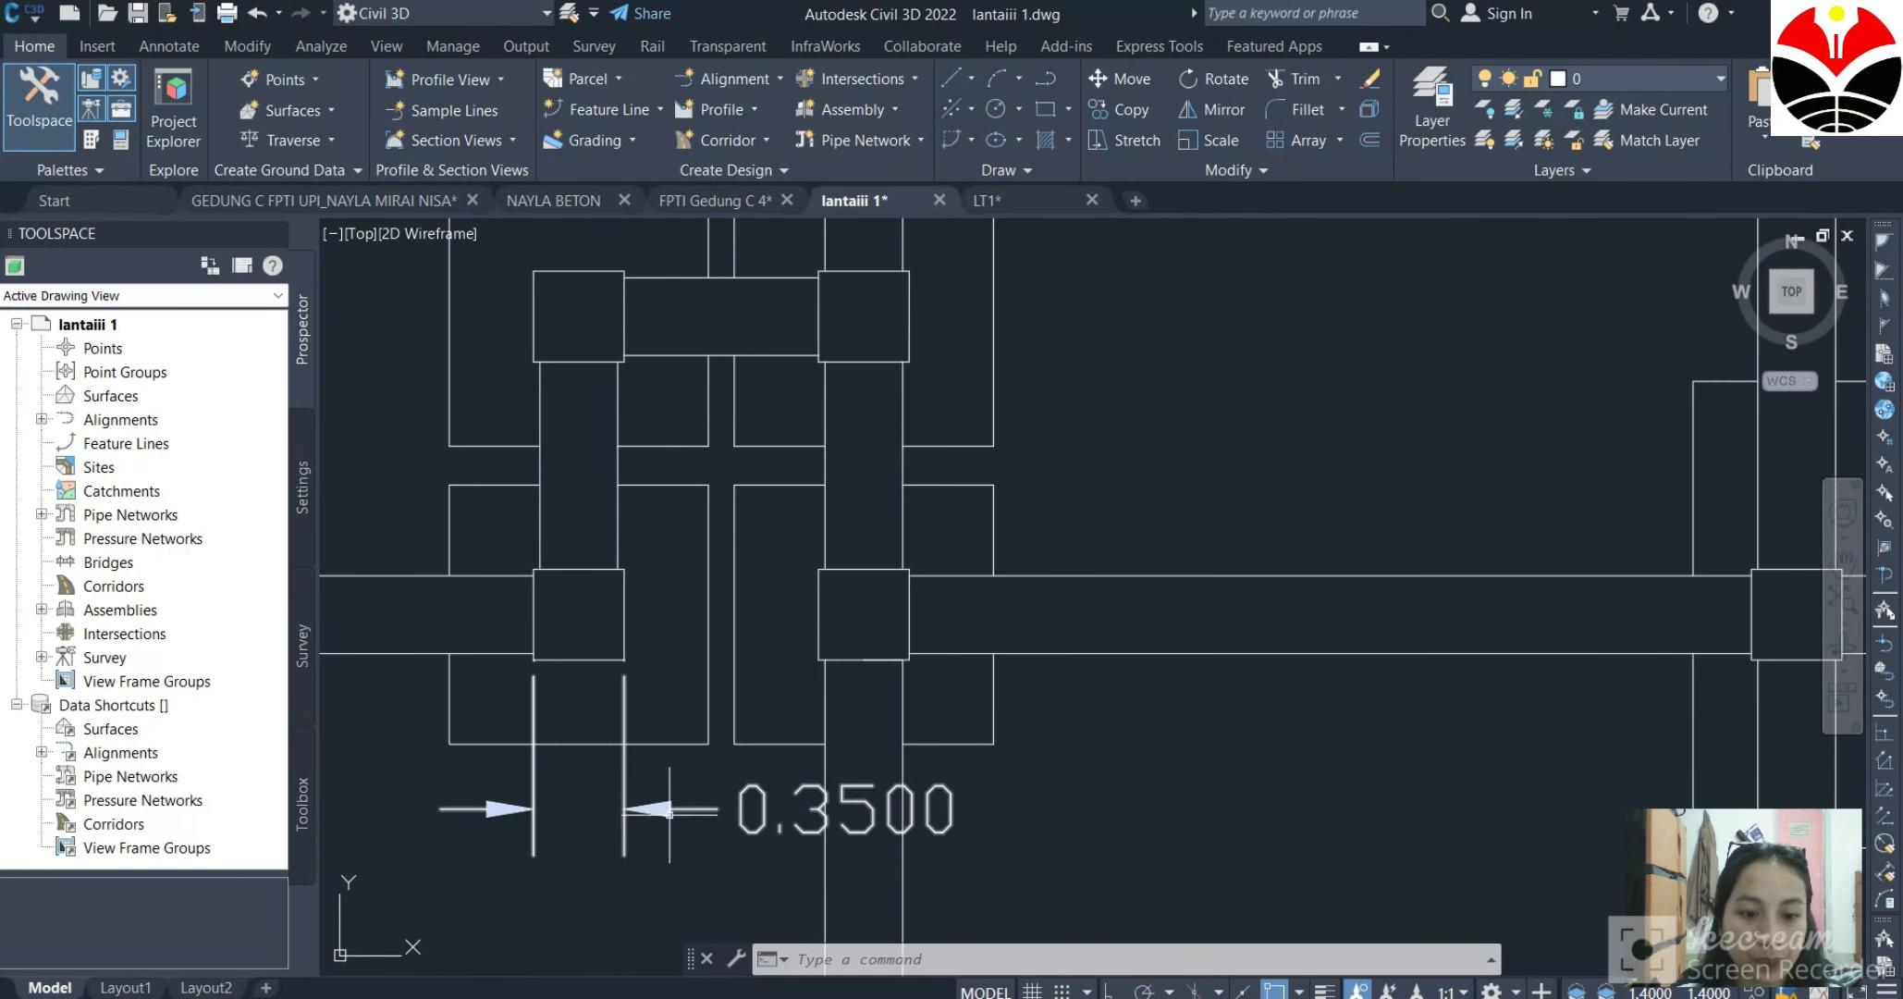
pyautogui.click(659, 812)
pyautogui.press('Delete')
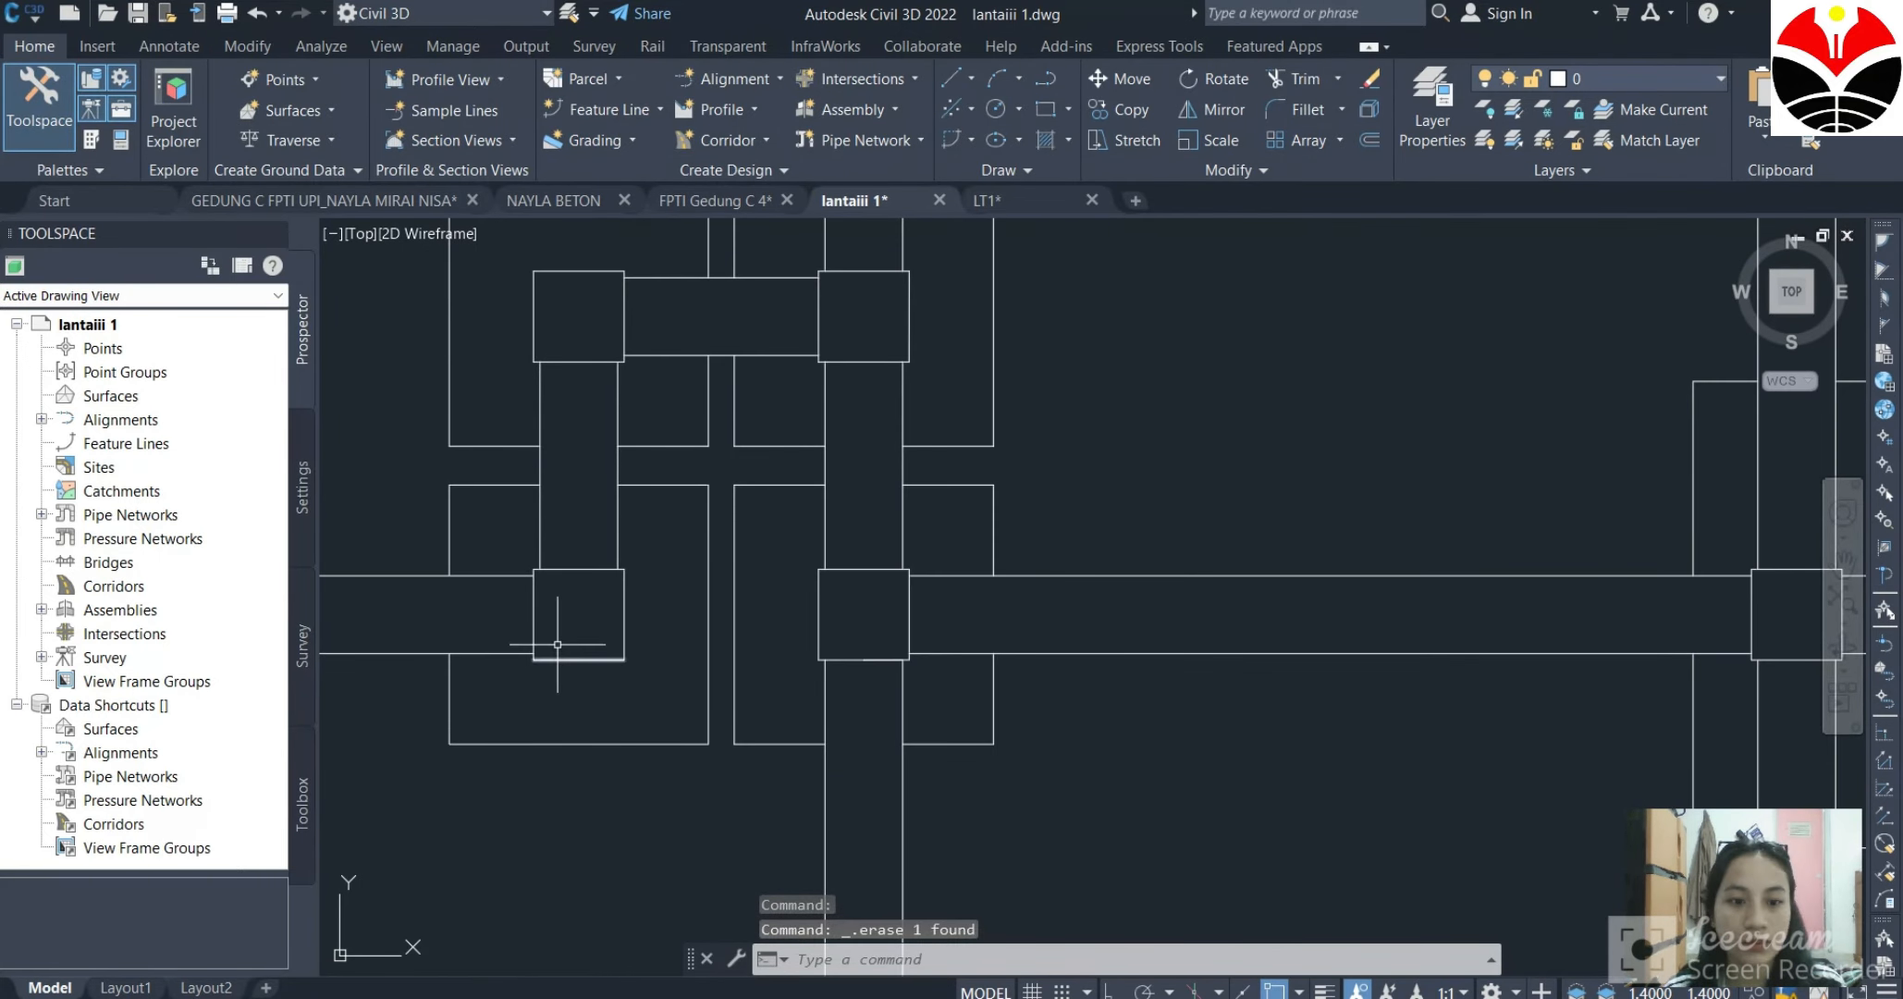
# Add a linear dimension across the lower edge of the left column in the plan's lower-left cluster, placed below the column.
pyautogui.scroll(2, 556, 619)
pyautogui.scroll(-1, 556, 618)
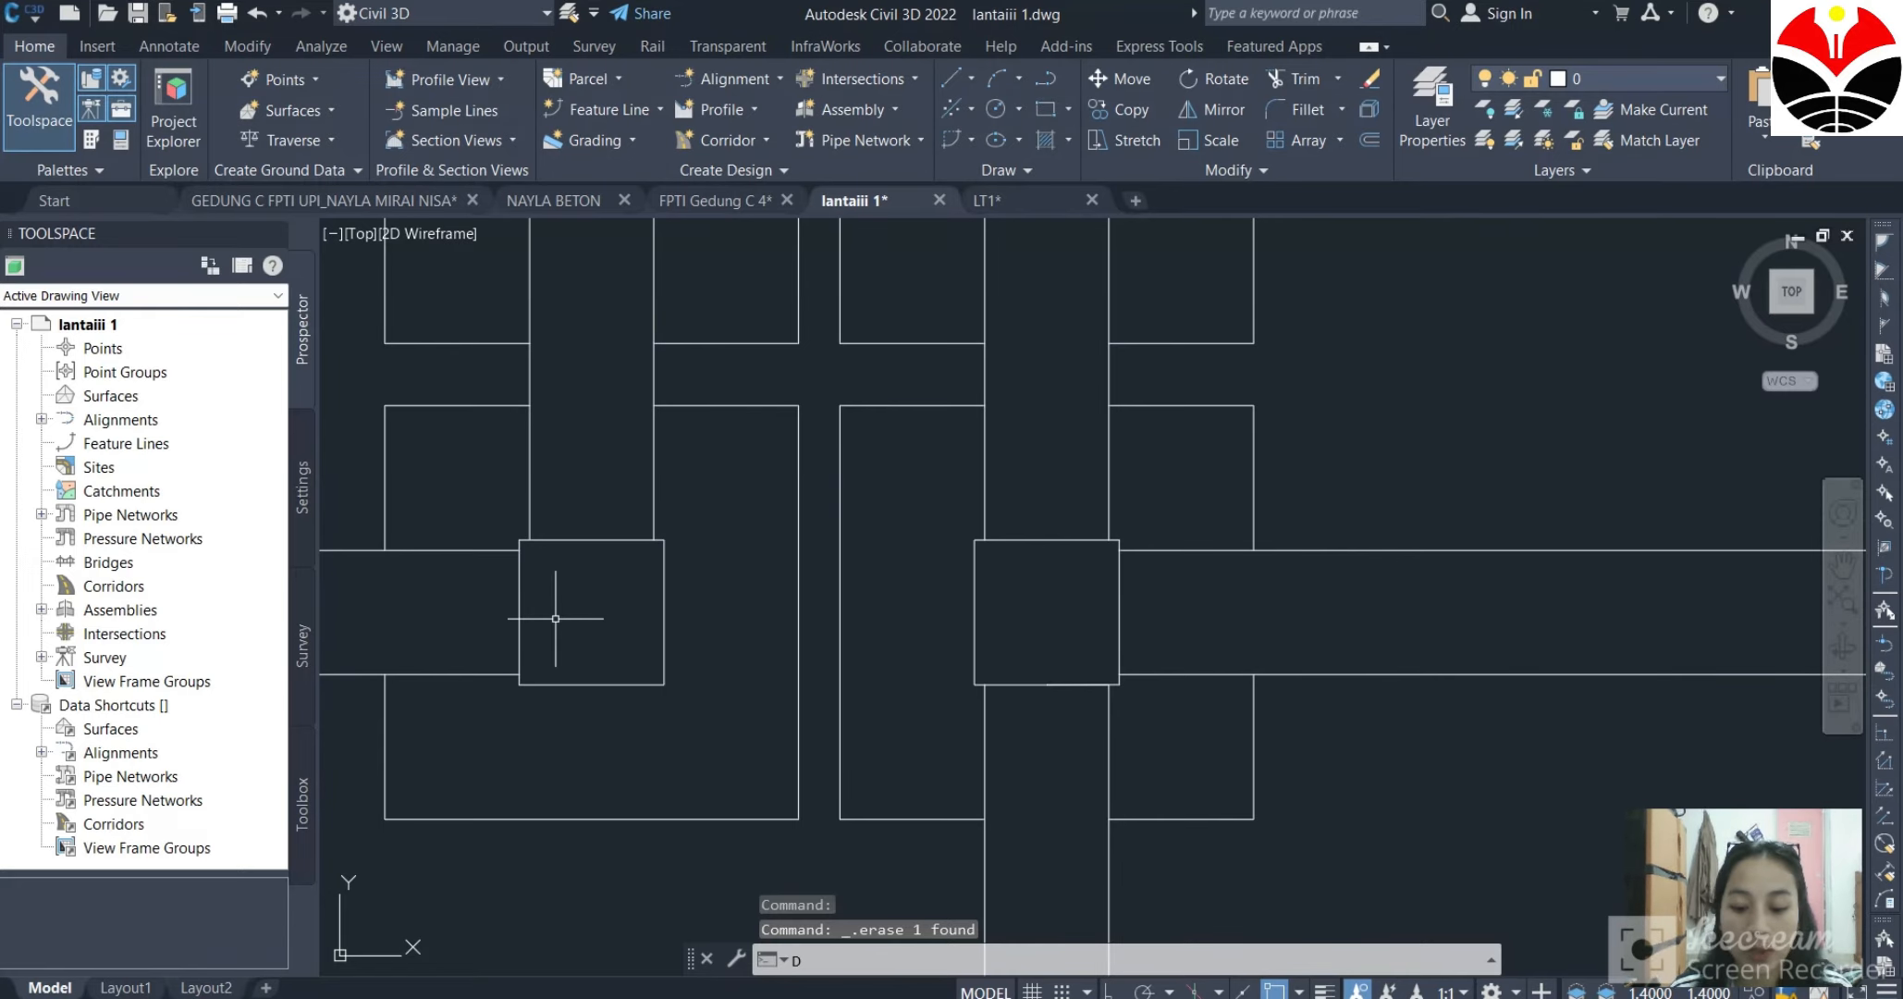
pyautogui.press('Return')
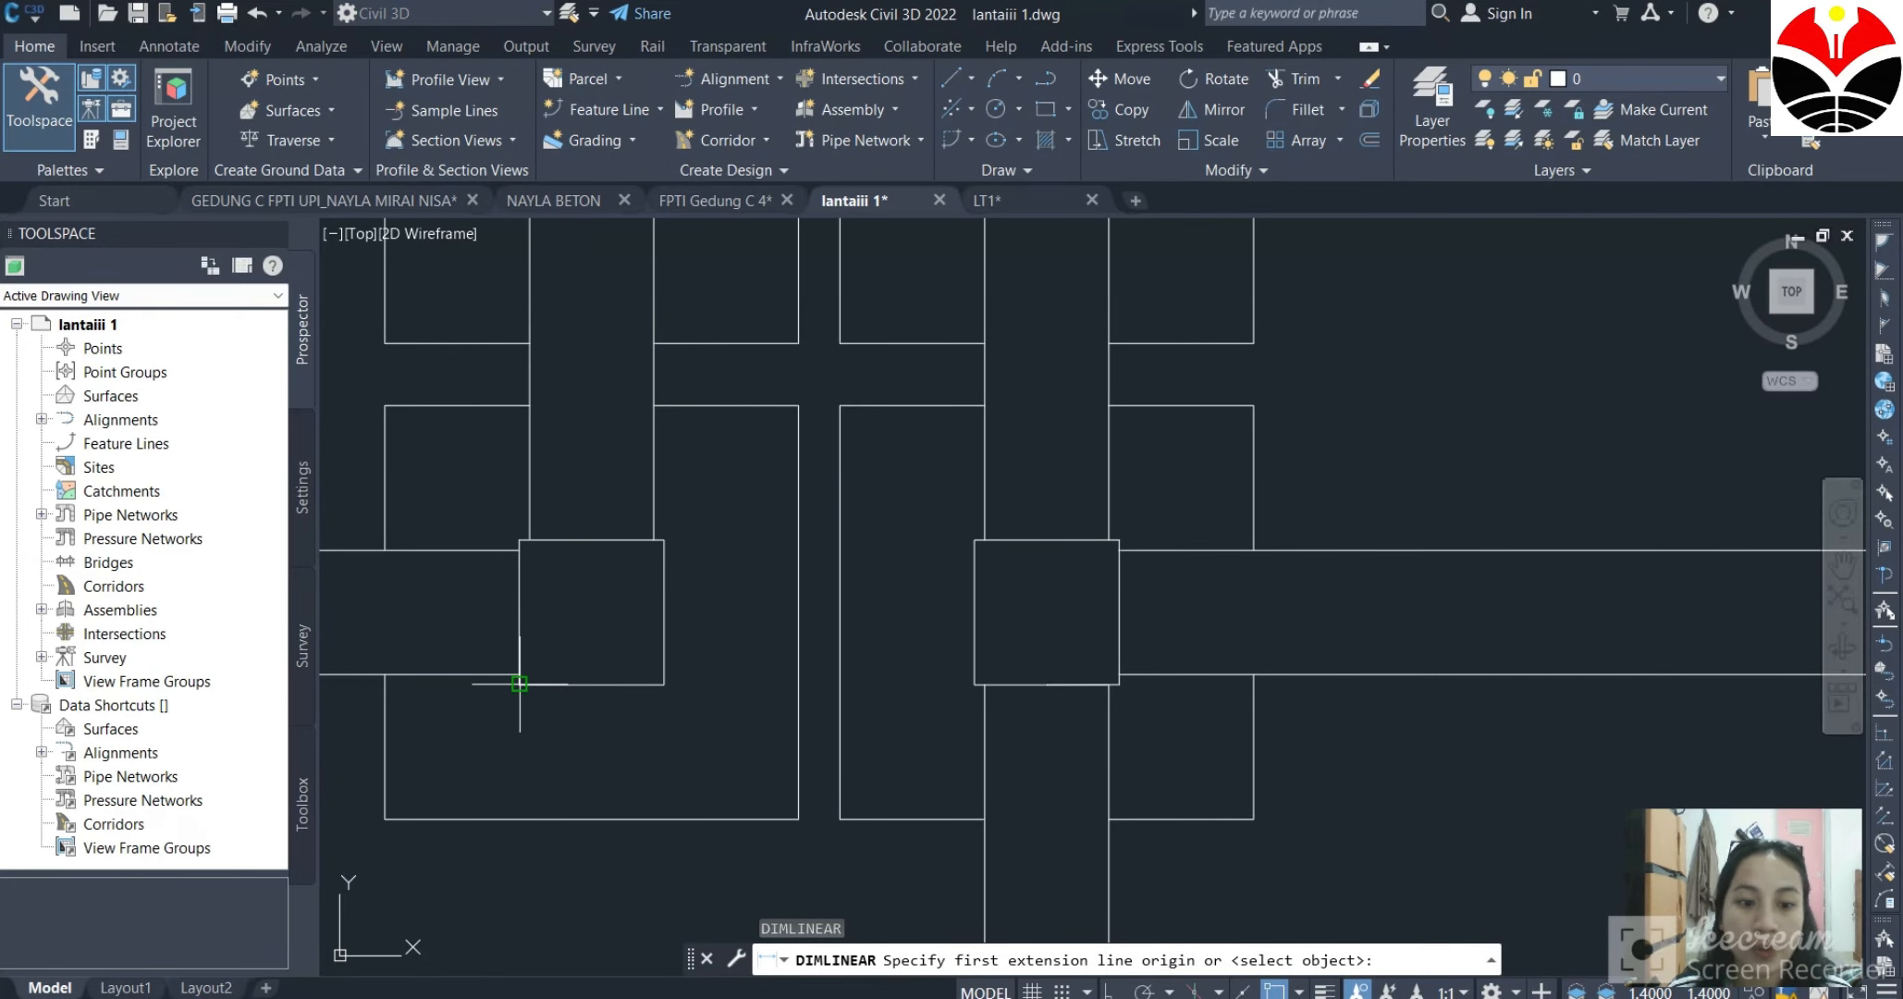
pyautogui.click(519, 684)
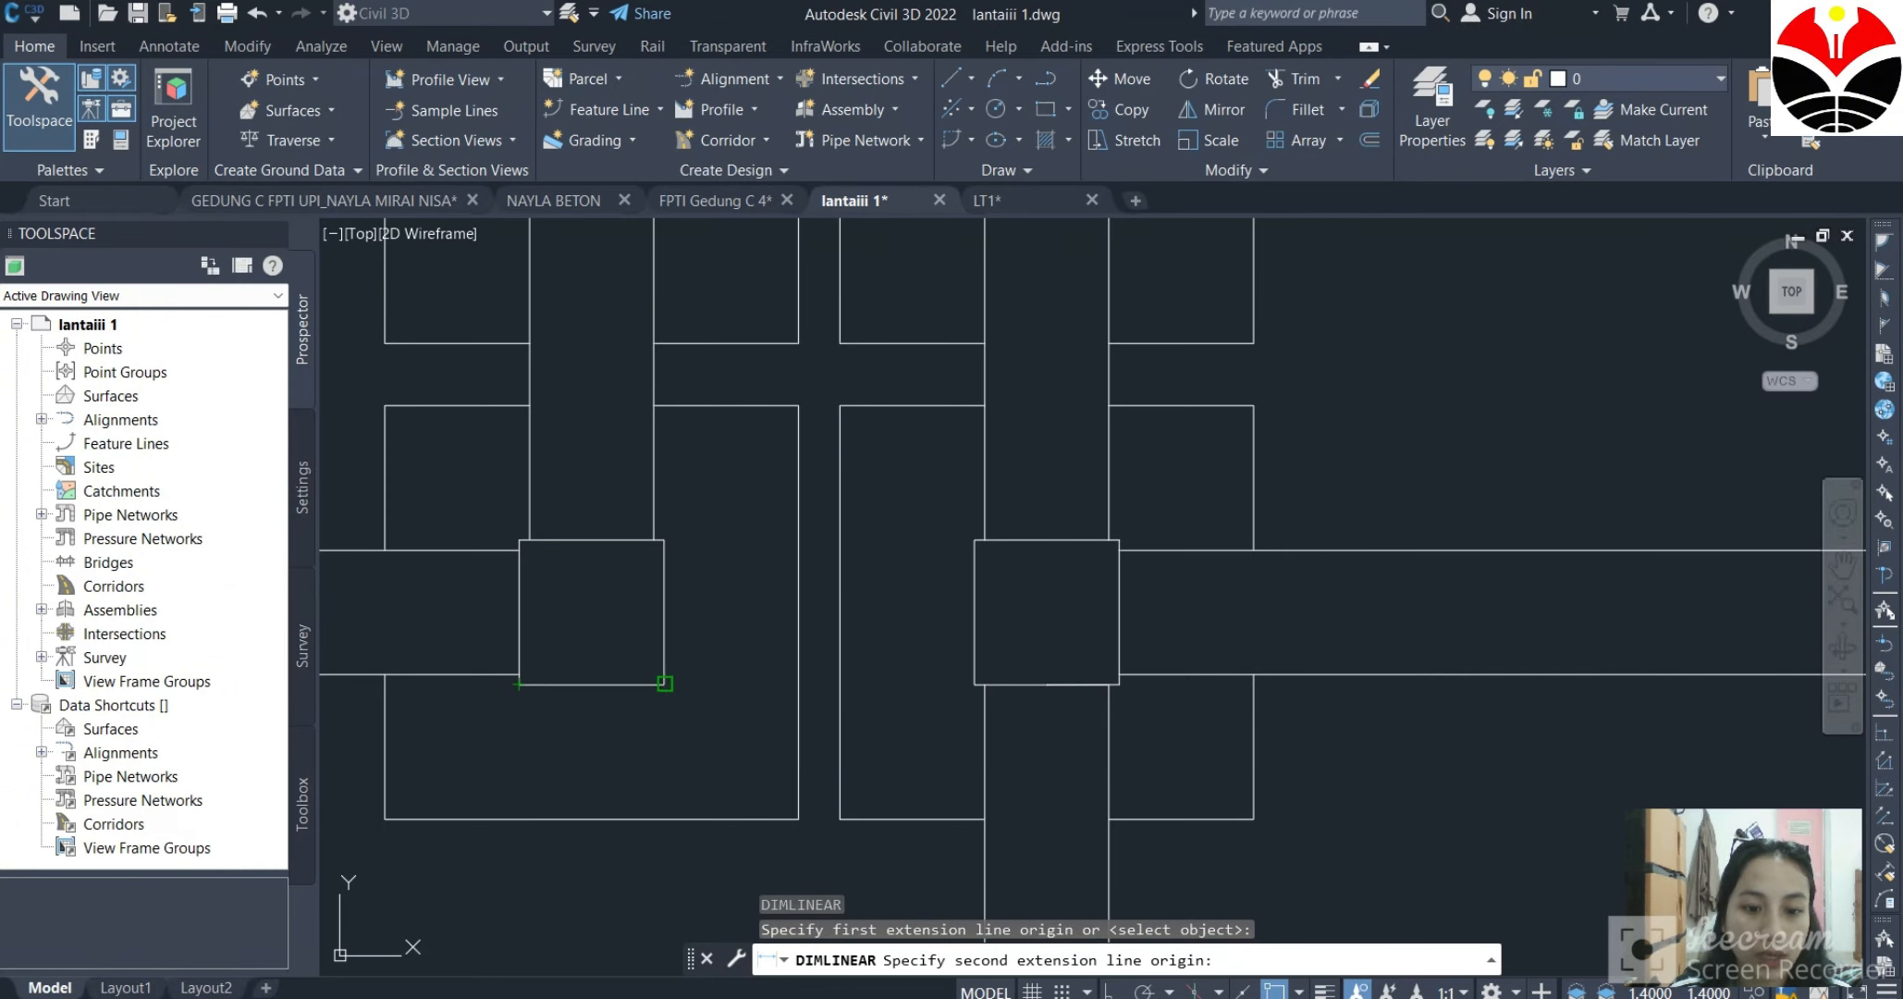
pyautogui.click(665, 683)
pyautogui.click(832, 851)
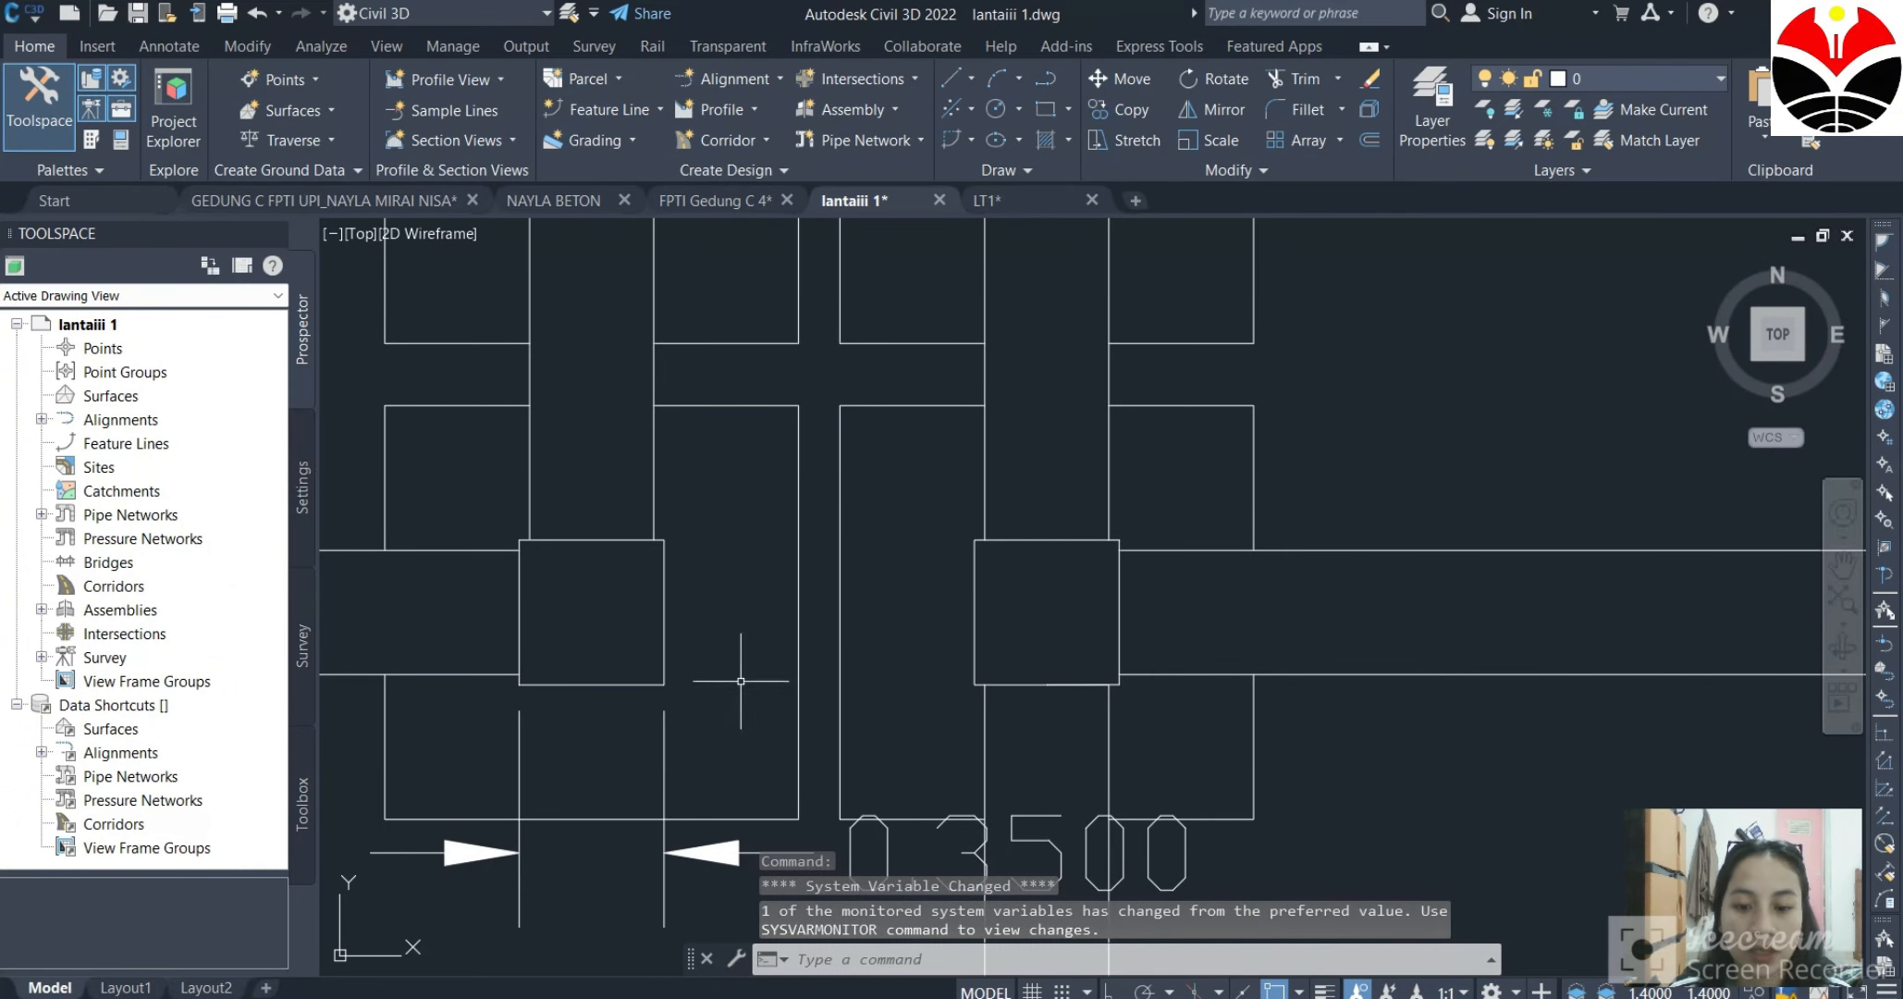
# Examine the dimensioned column cluster in relation to the whole lantaiii 1 beam and column plan.
pyautogui.scroll(-3, 740, 680)
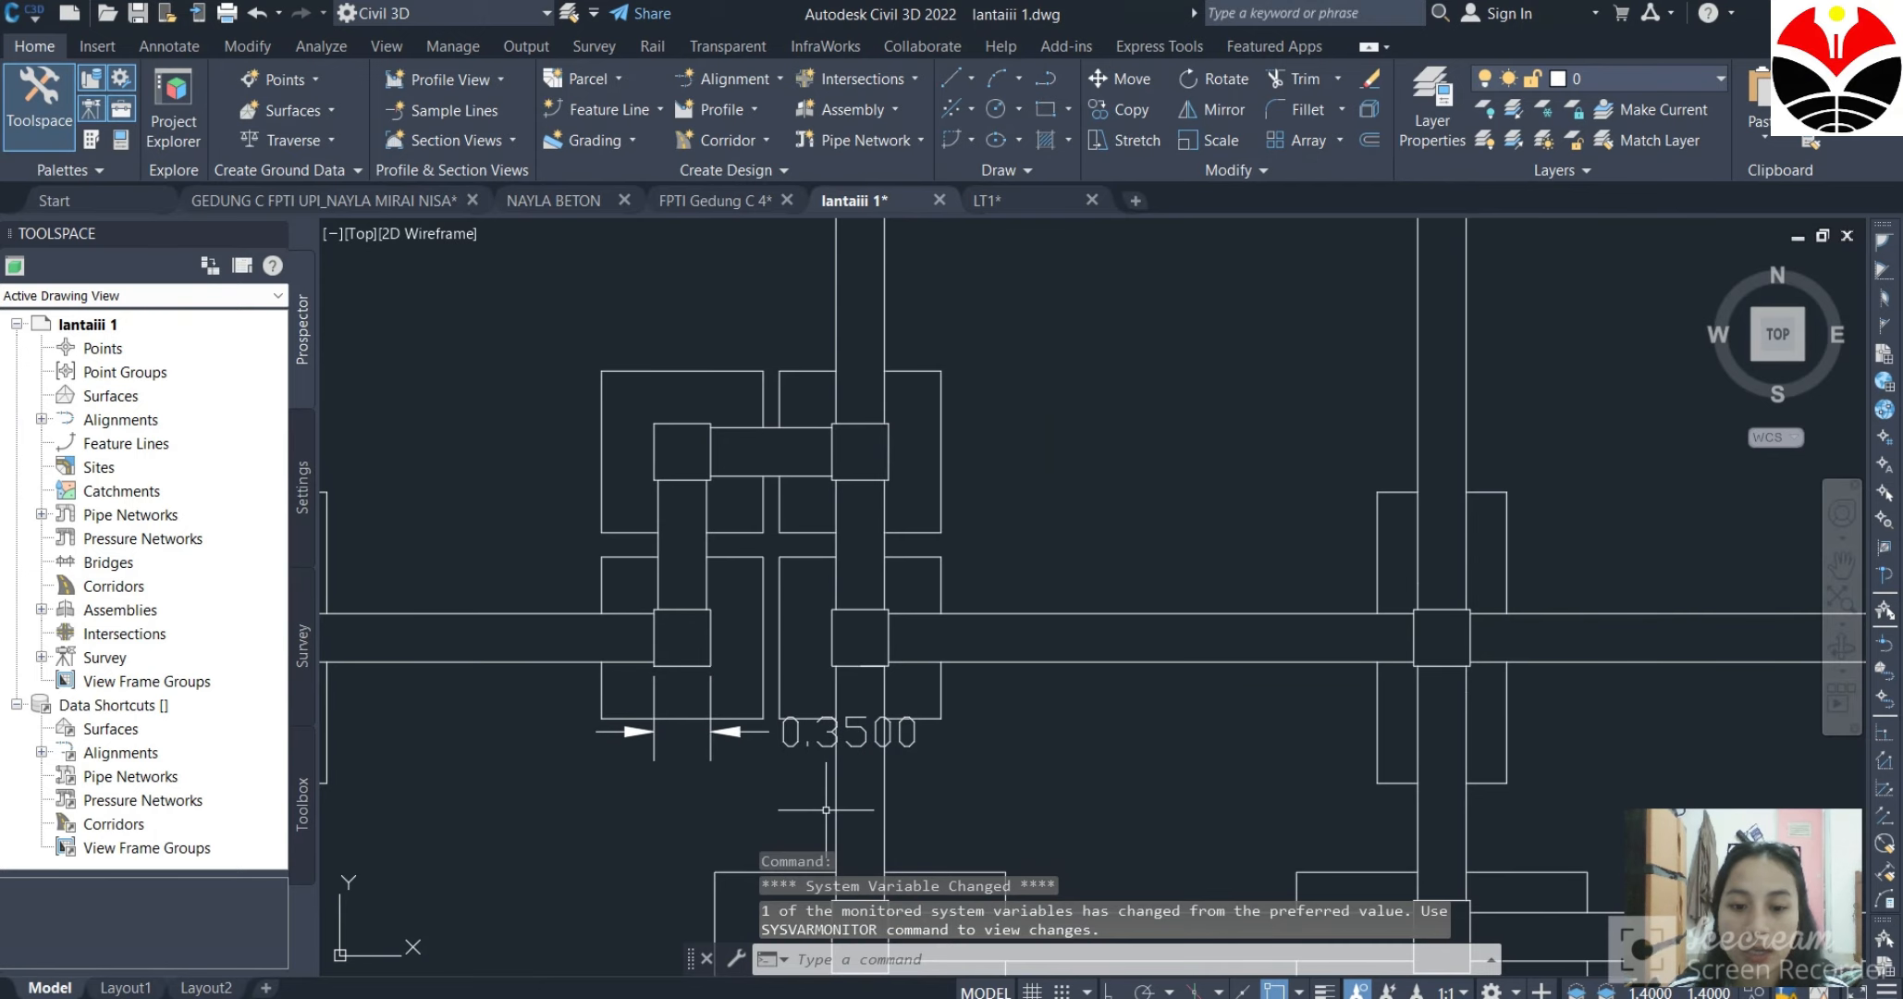
pyautogui.scroll(-5, 936, 669)
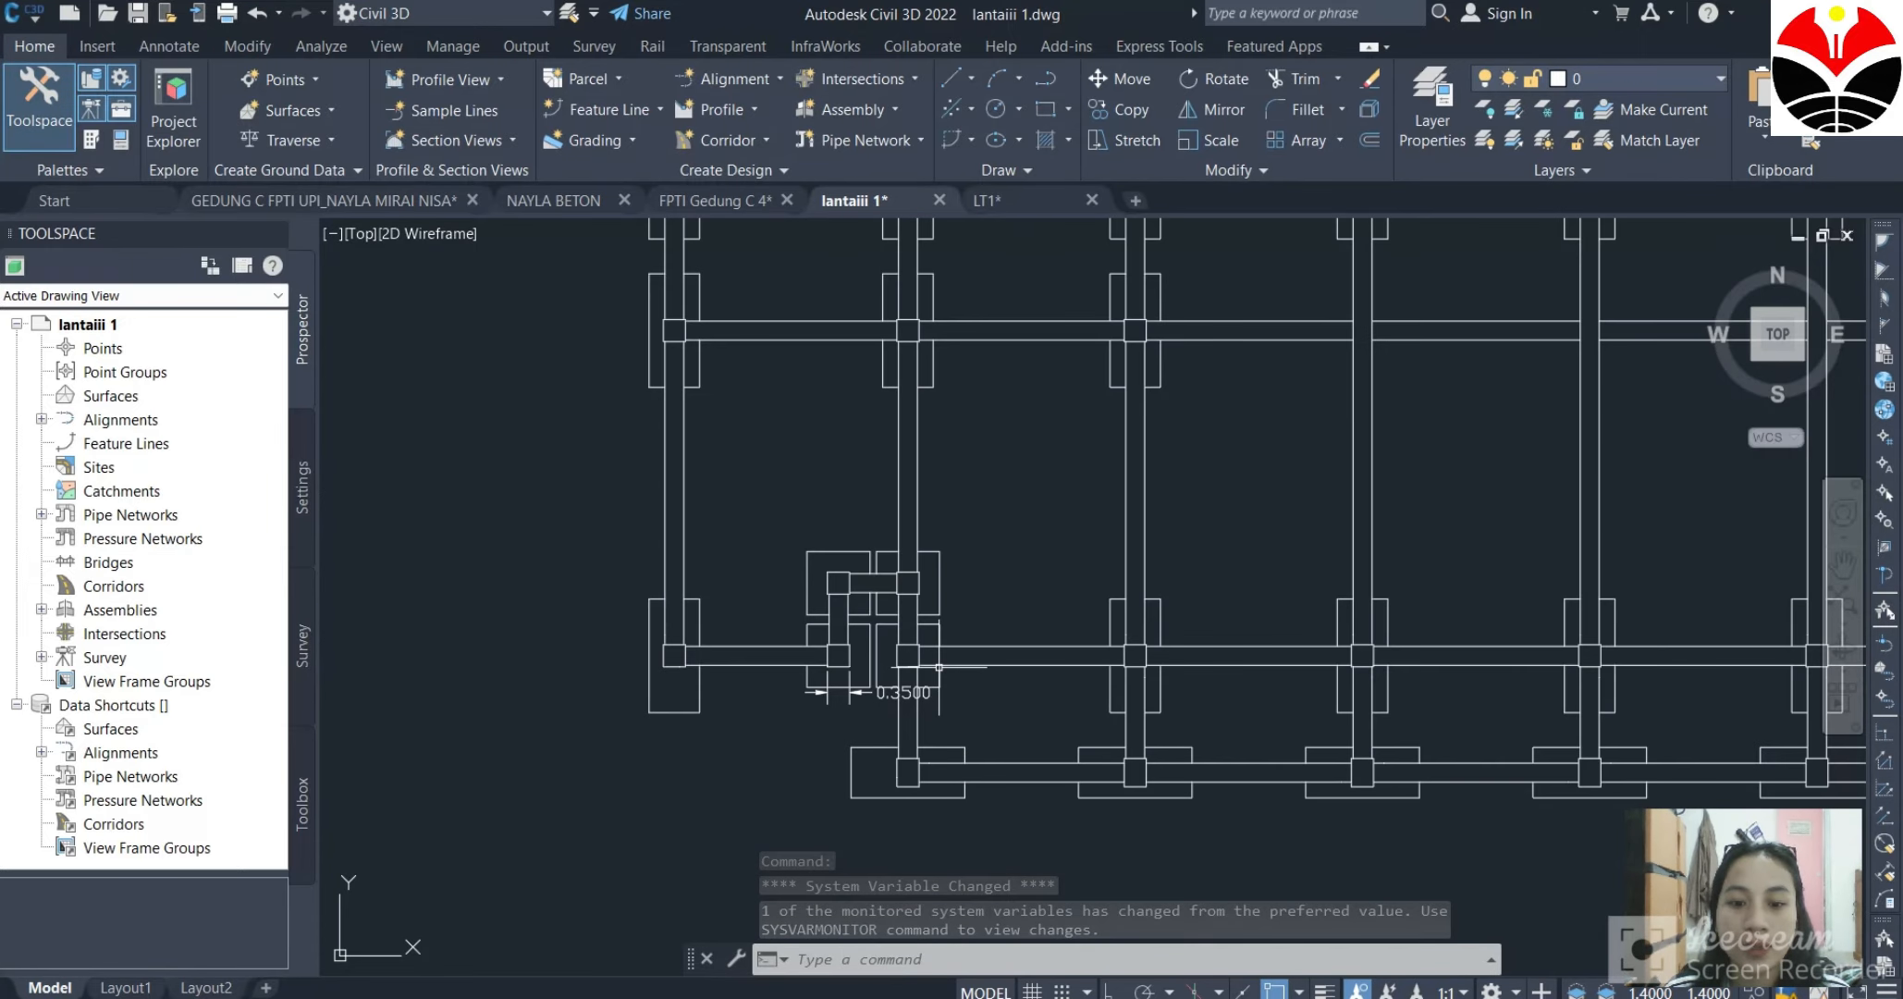
pyautogui.scroll(1, 1216, 660)
pyautogui.scroll(-3, 1217, 661)
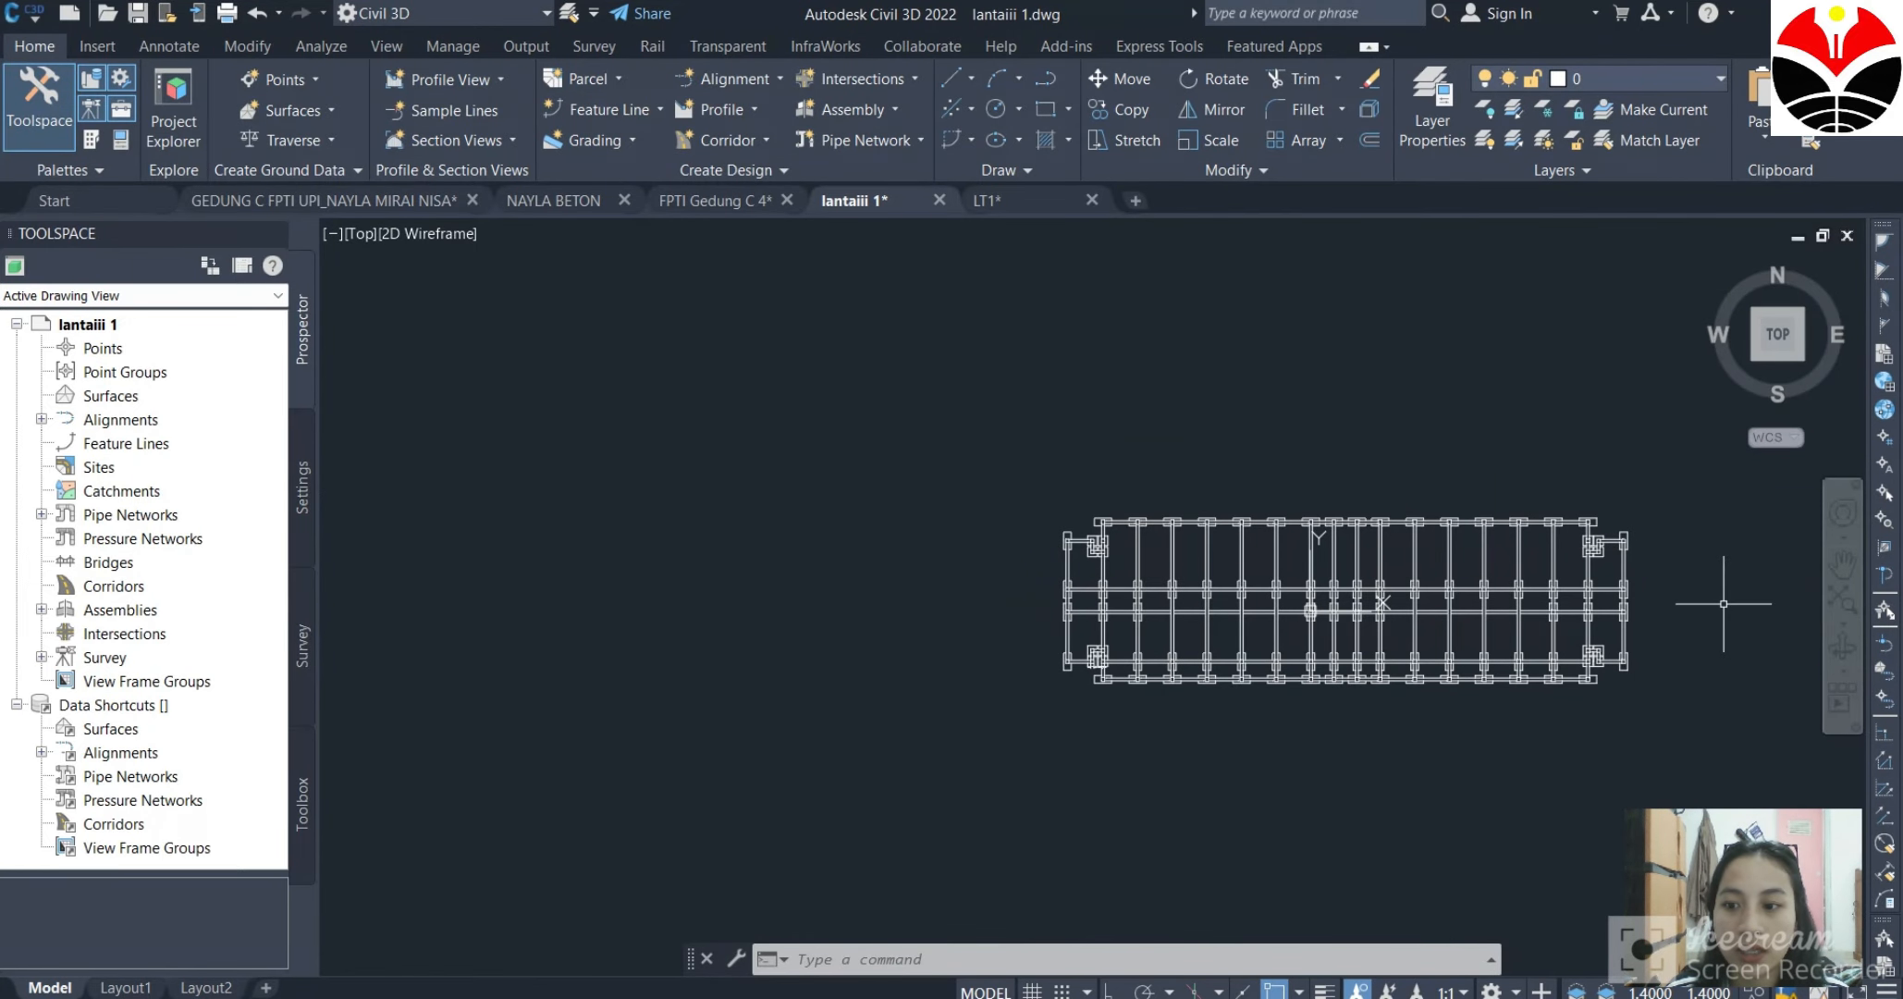
pyautogui.scroll(1, 1723, 604)
pyautogui.scroll(2, 1723, 604)
pyautogui.scroll(-2, 1228, 572)
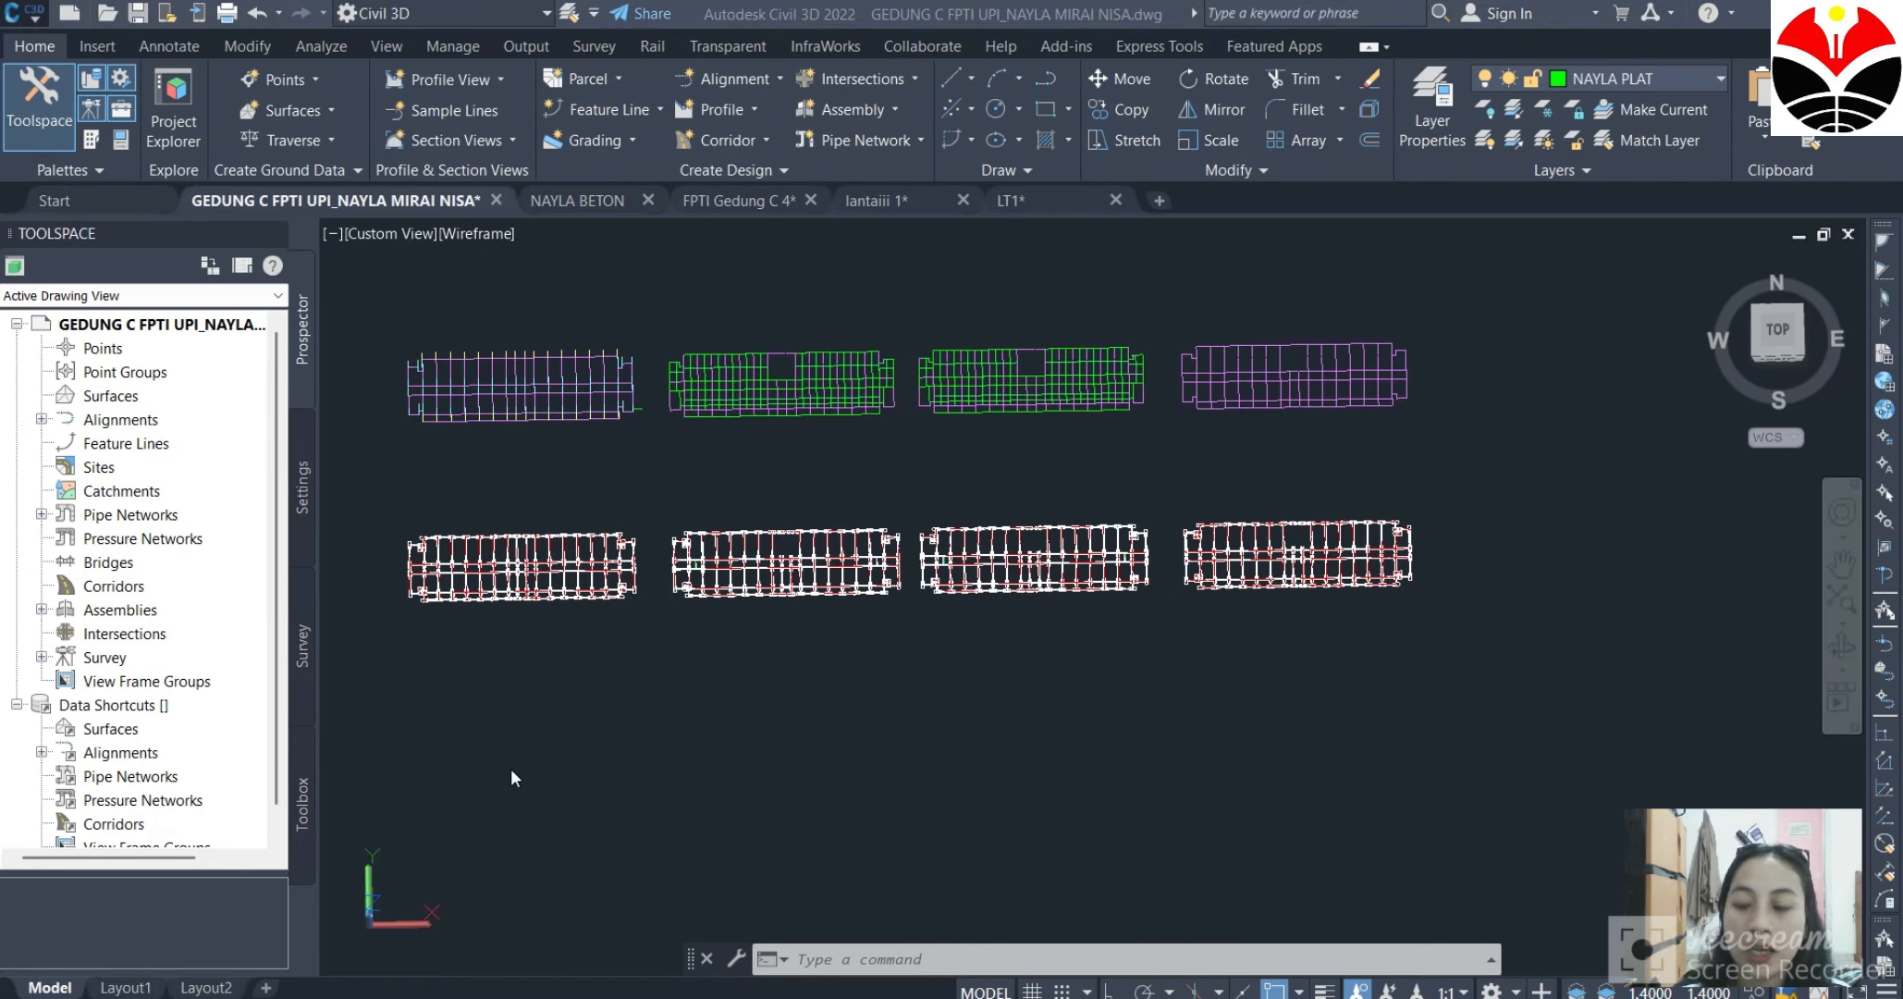
# Switch to the GEDUNG C FPTI UPI drawing and examine the lower row of column, beam and pile cap plans.
pyautogui.scroll(2, 361, 504)
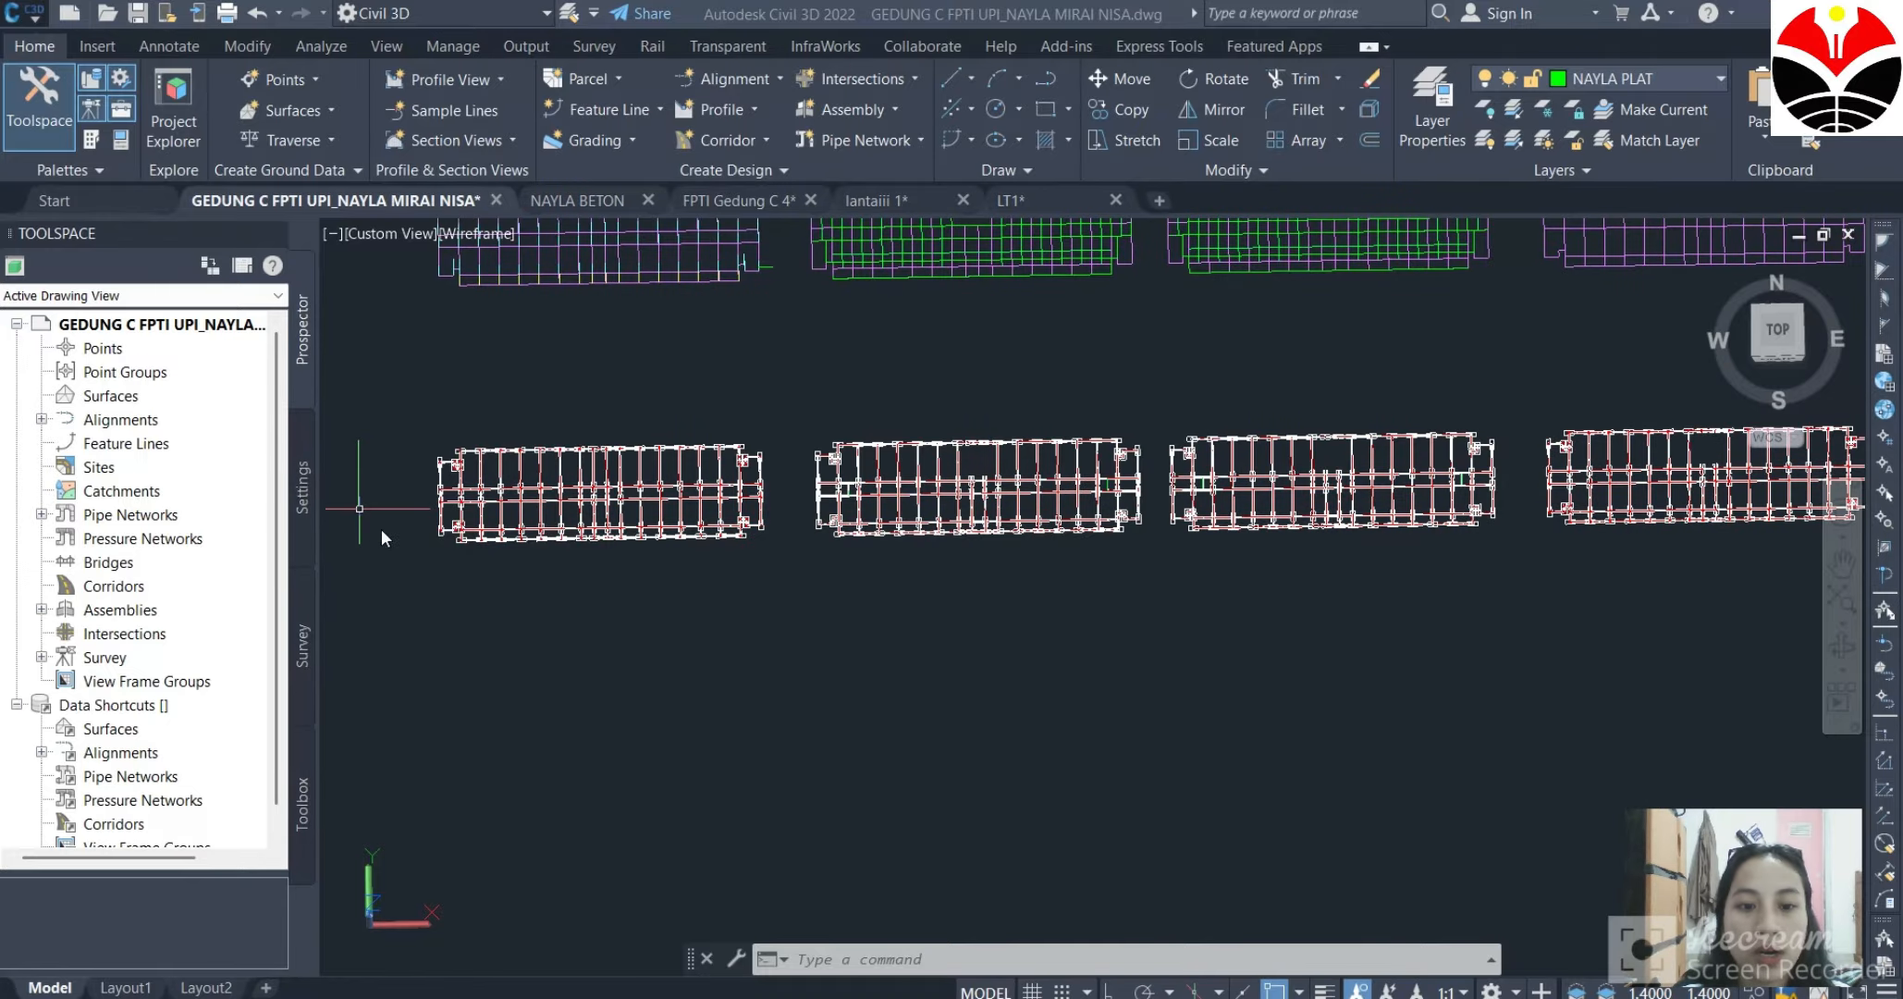
pyautogui.scroll(-1, 606, 421)
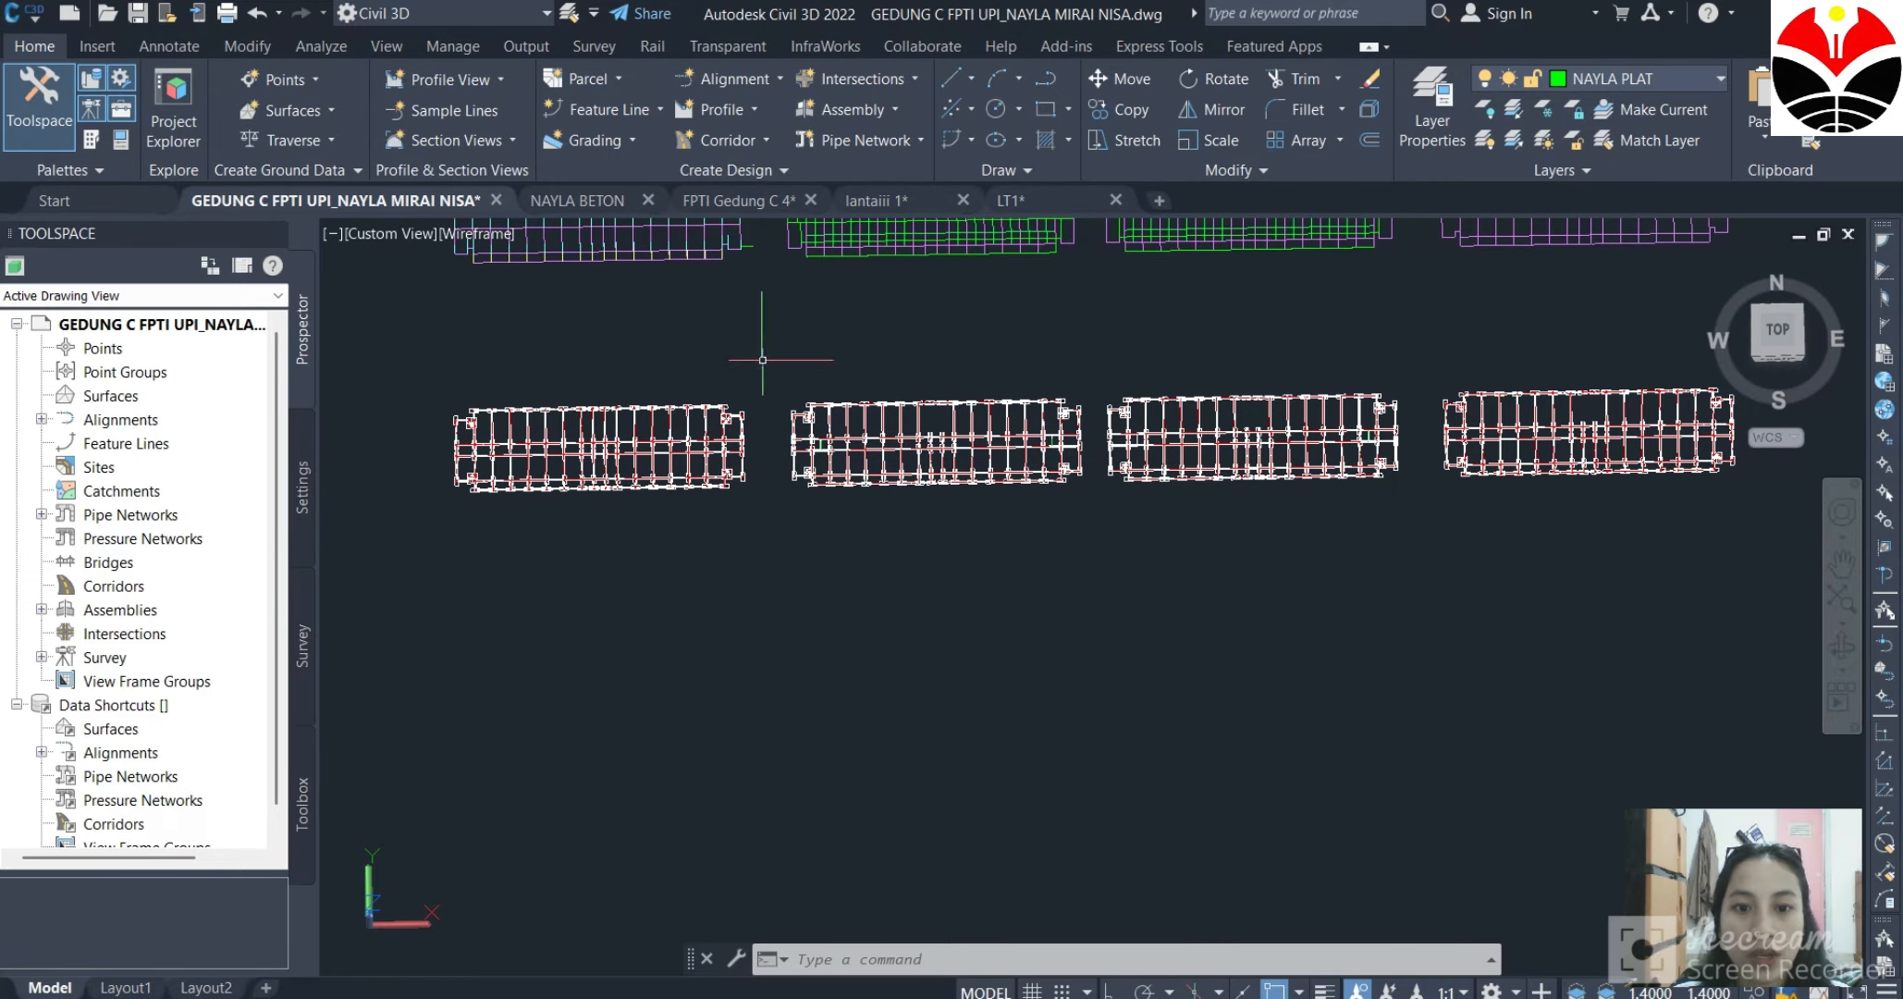
pyautogui.moveTo(761, 359)
pyautogui.mouseDown(button='middle')
pyautogui.moveTo(751, 448)
pyautogui.moveTo(660, 503)
pyautogui.mouseUp(button='middle')
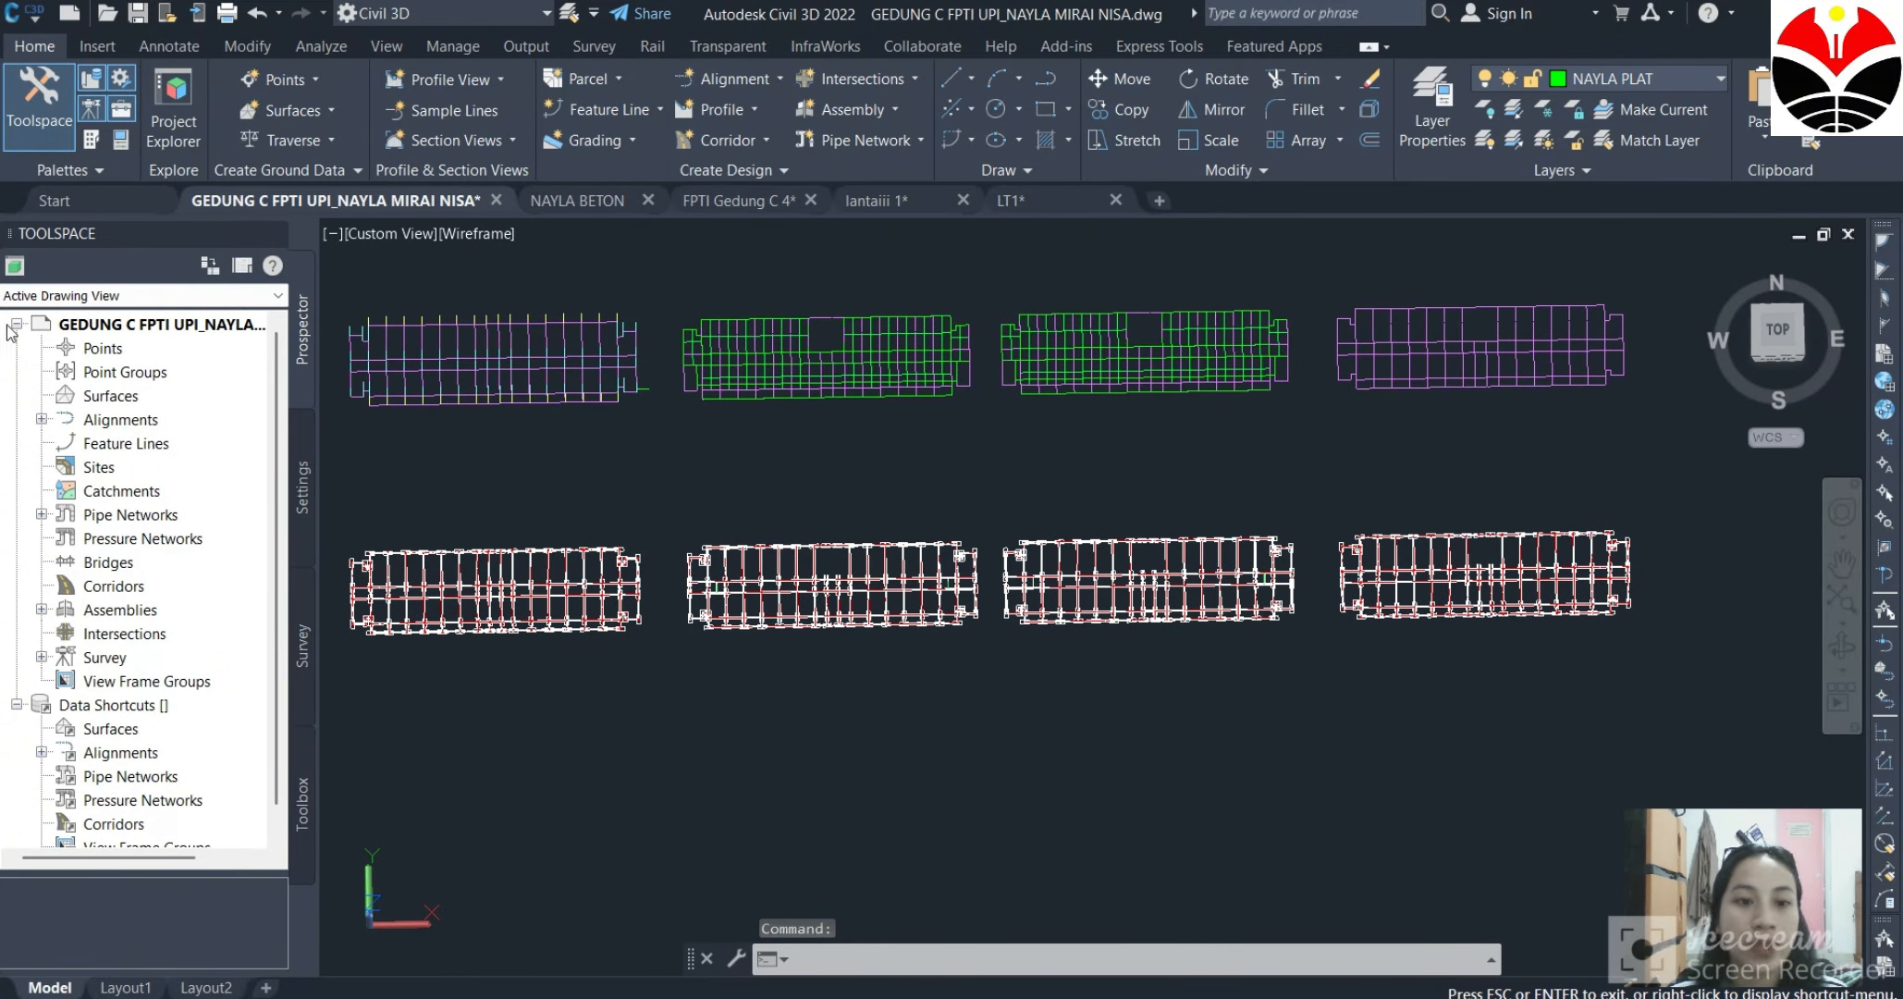
pyautogui.scroll(6, 658, 553)
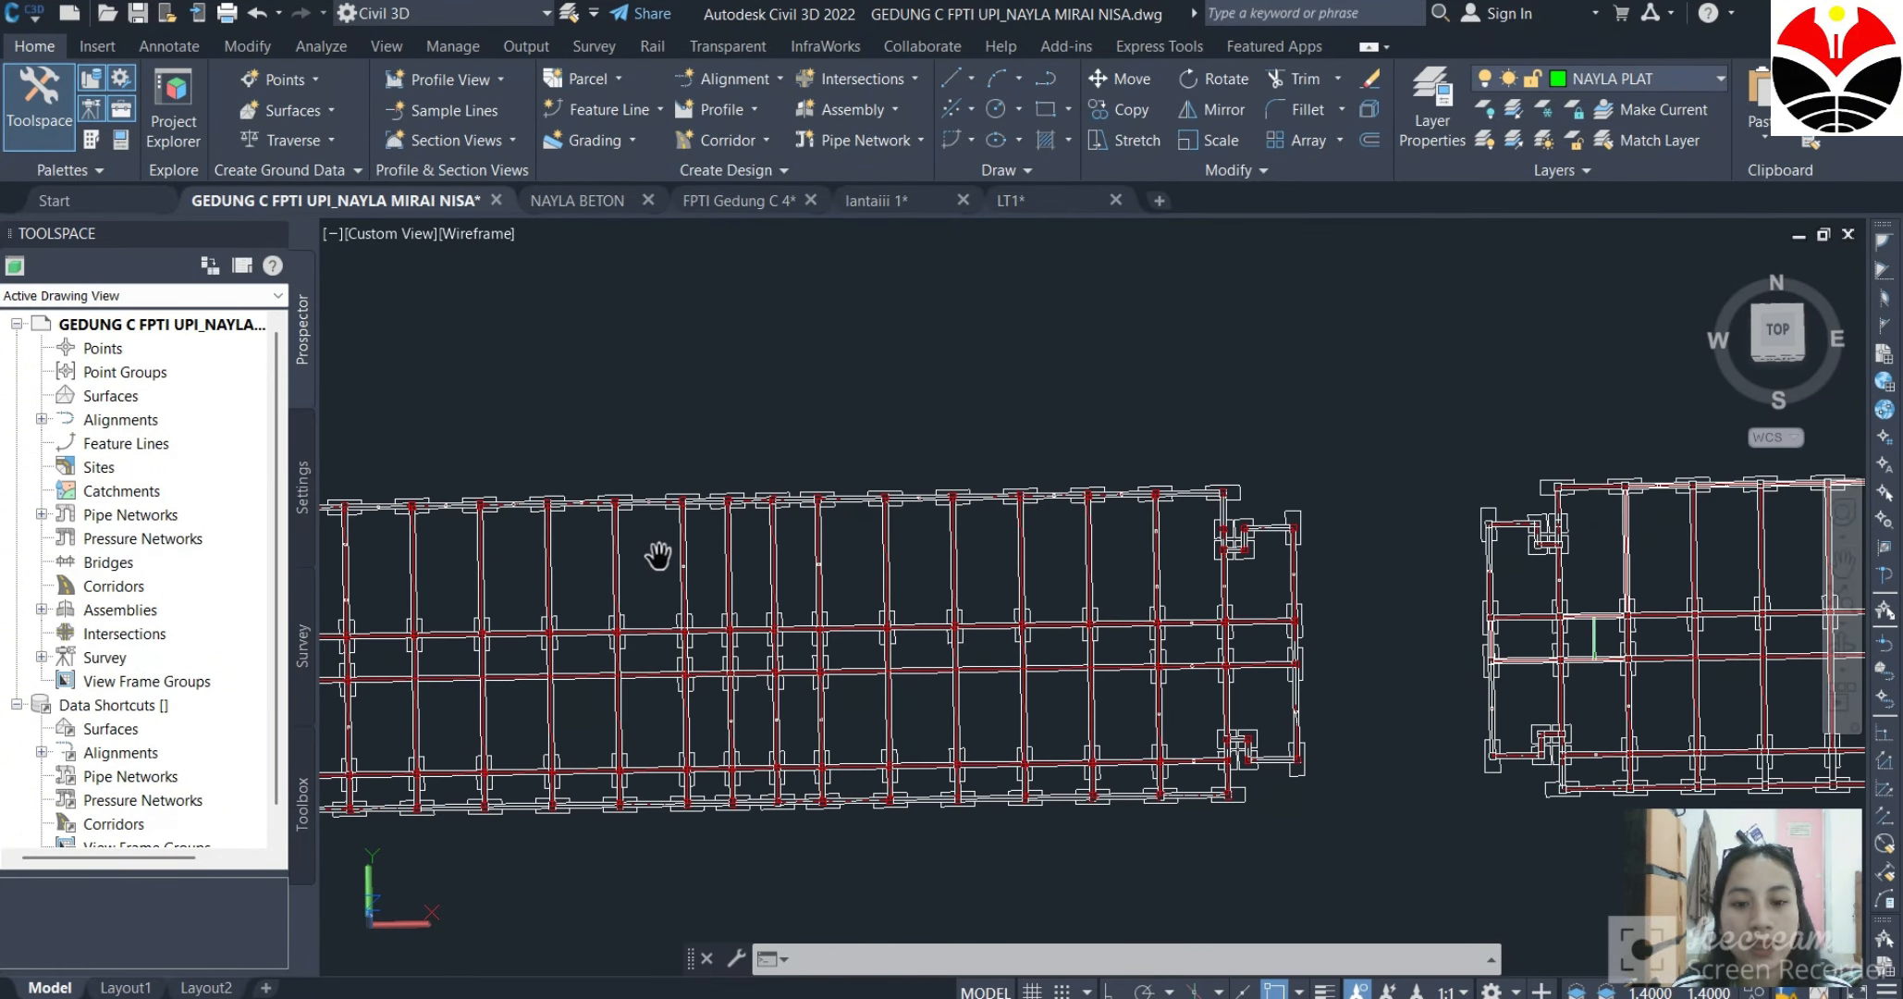
pyautogui.scroll(8, 404, 515)
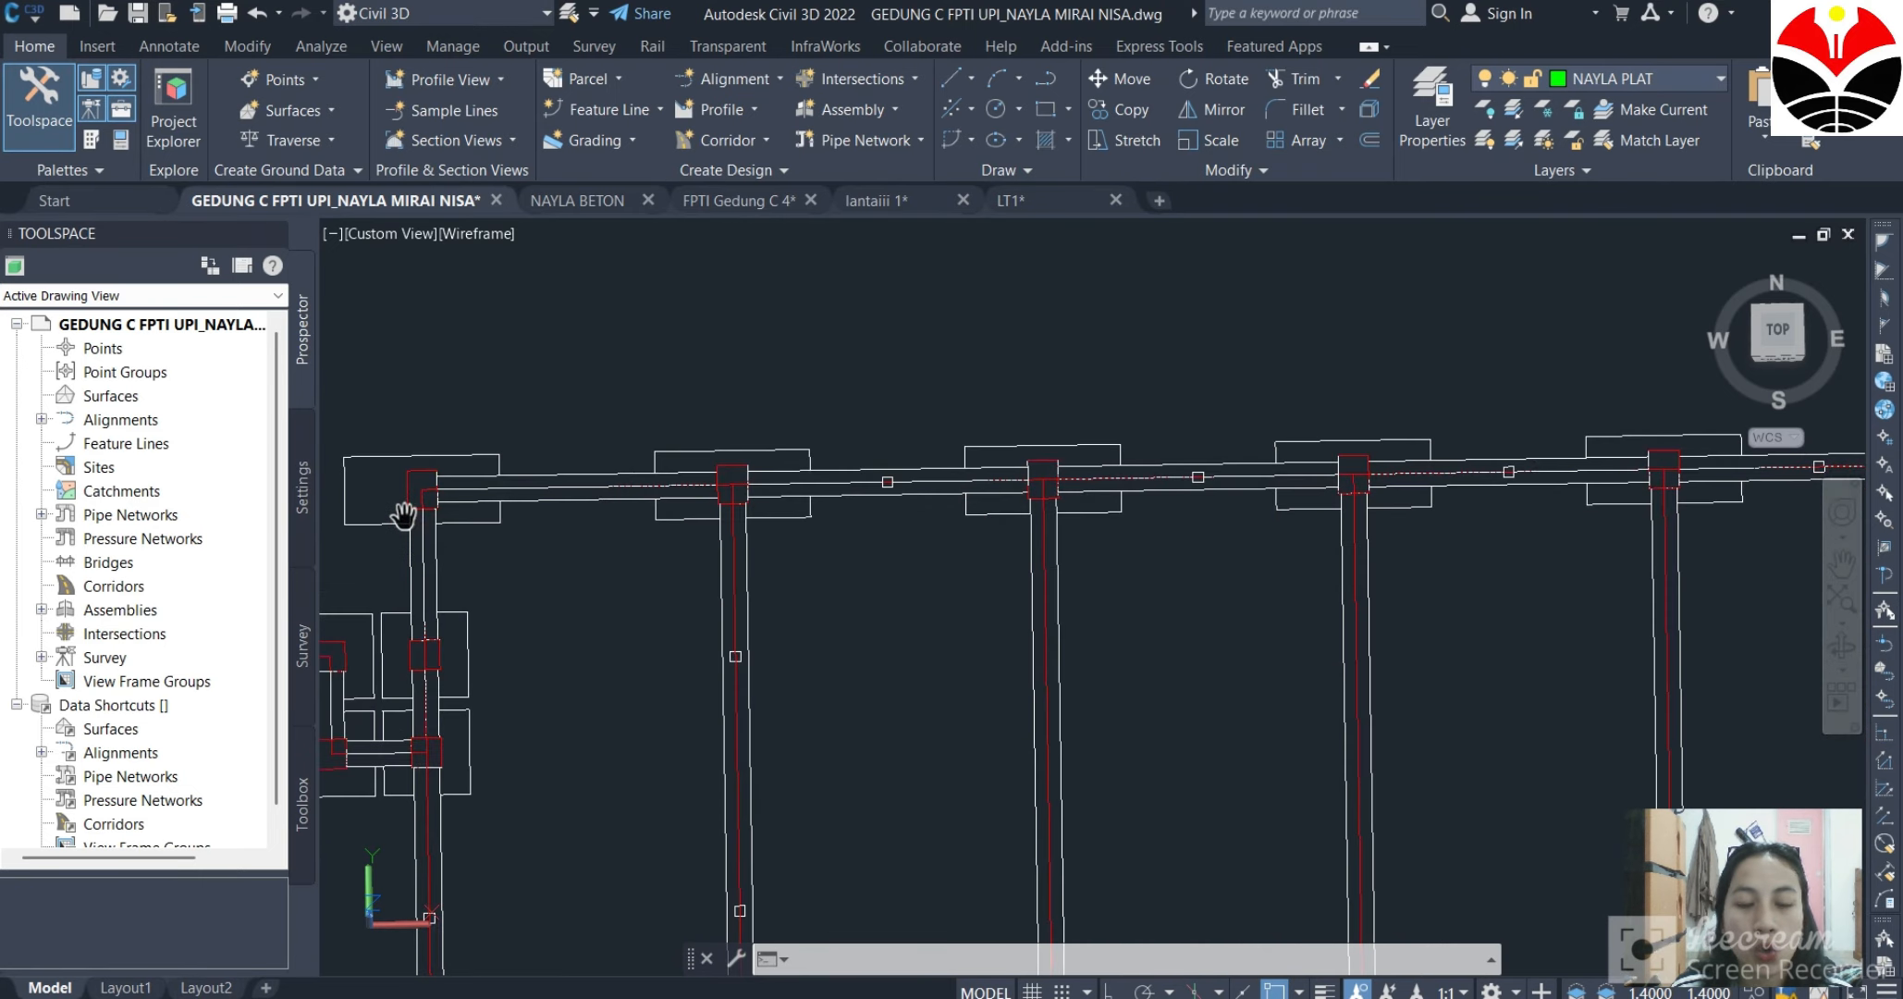
pyautogui.scroll(2, 407, 514)
pyautogui.scroll(5, 473, 495)
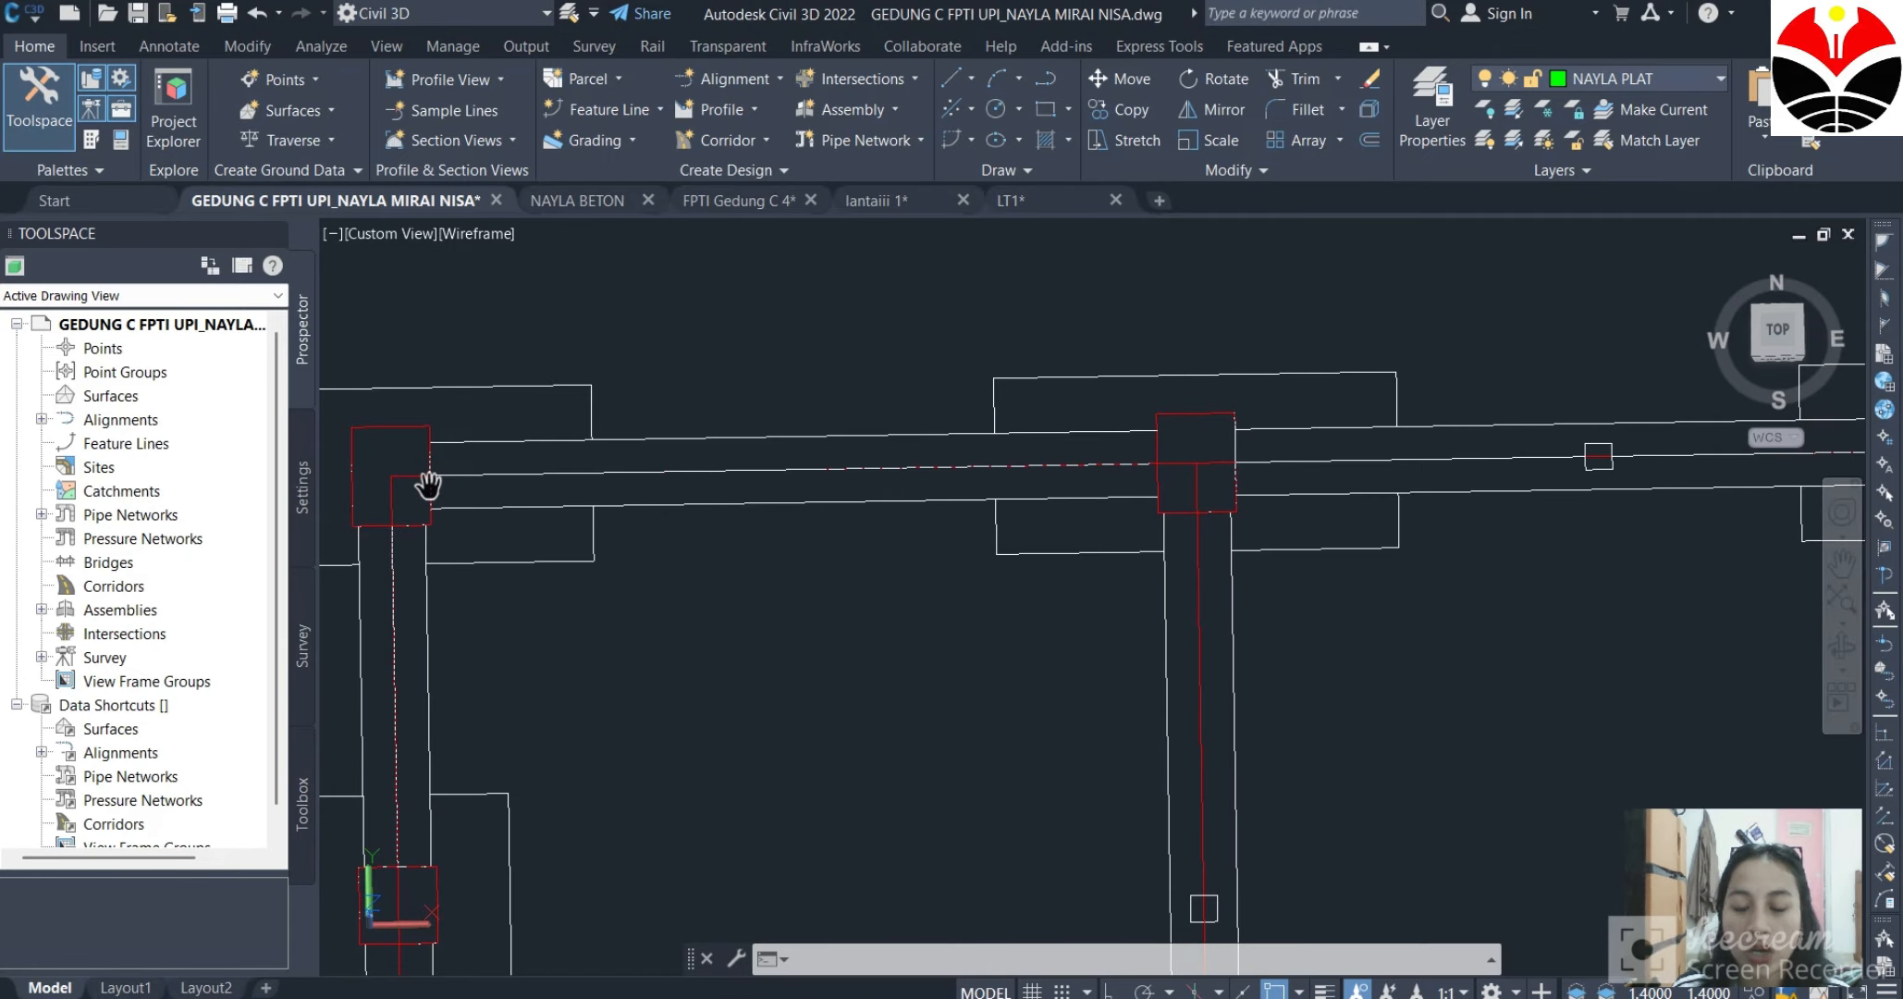
pyautogui.scroll(-14, 427, 484)
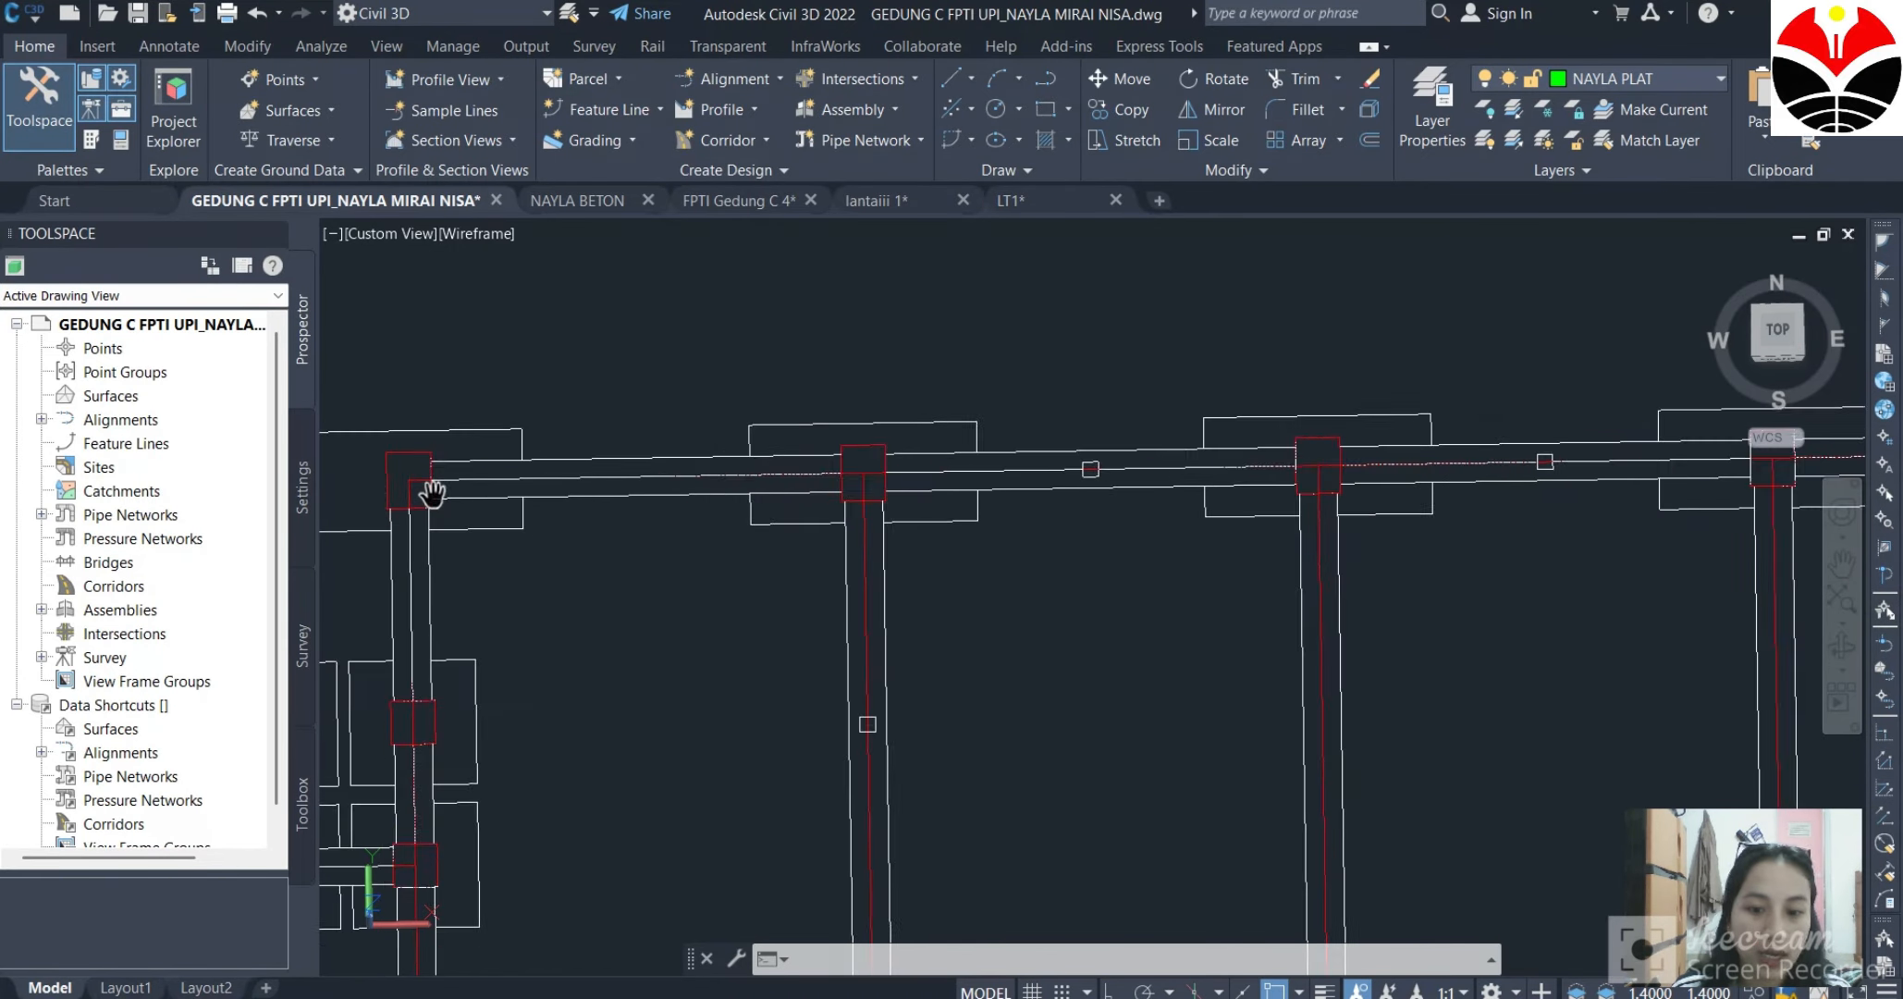
pyautogui.scroll(-5, 478, 523)
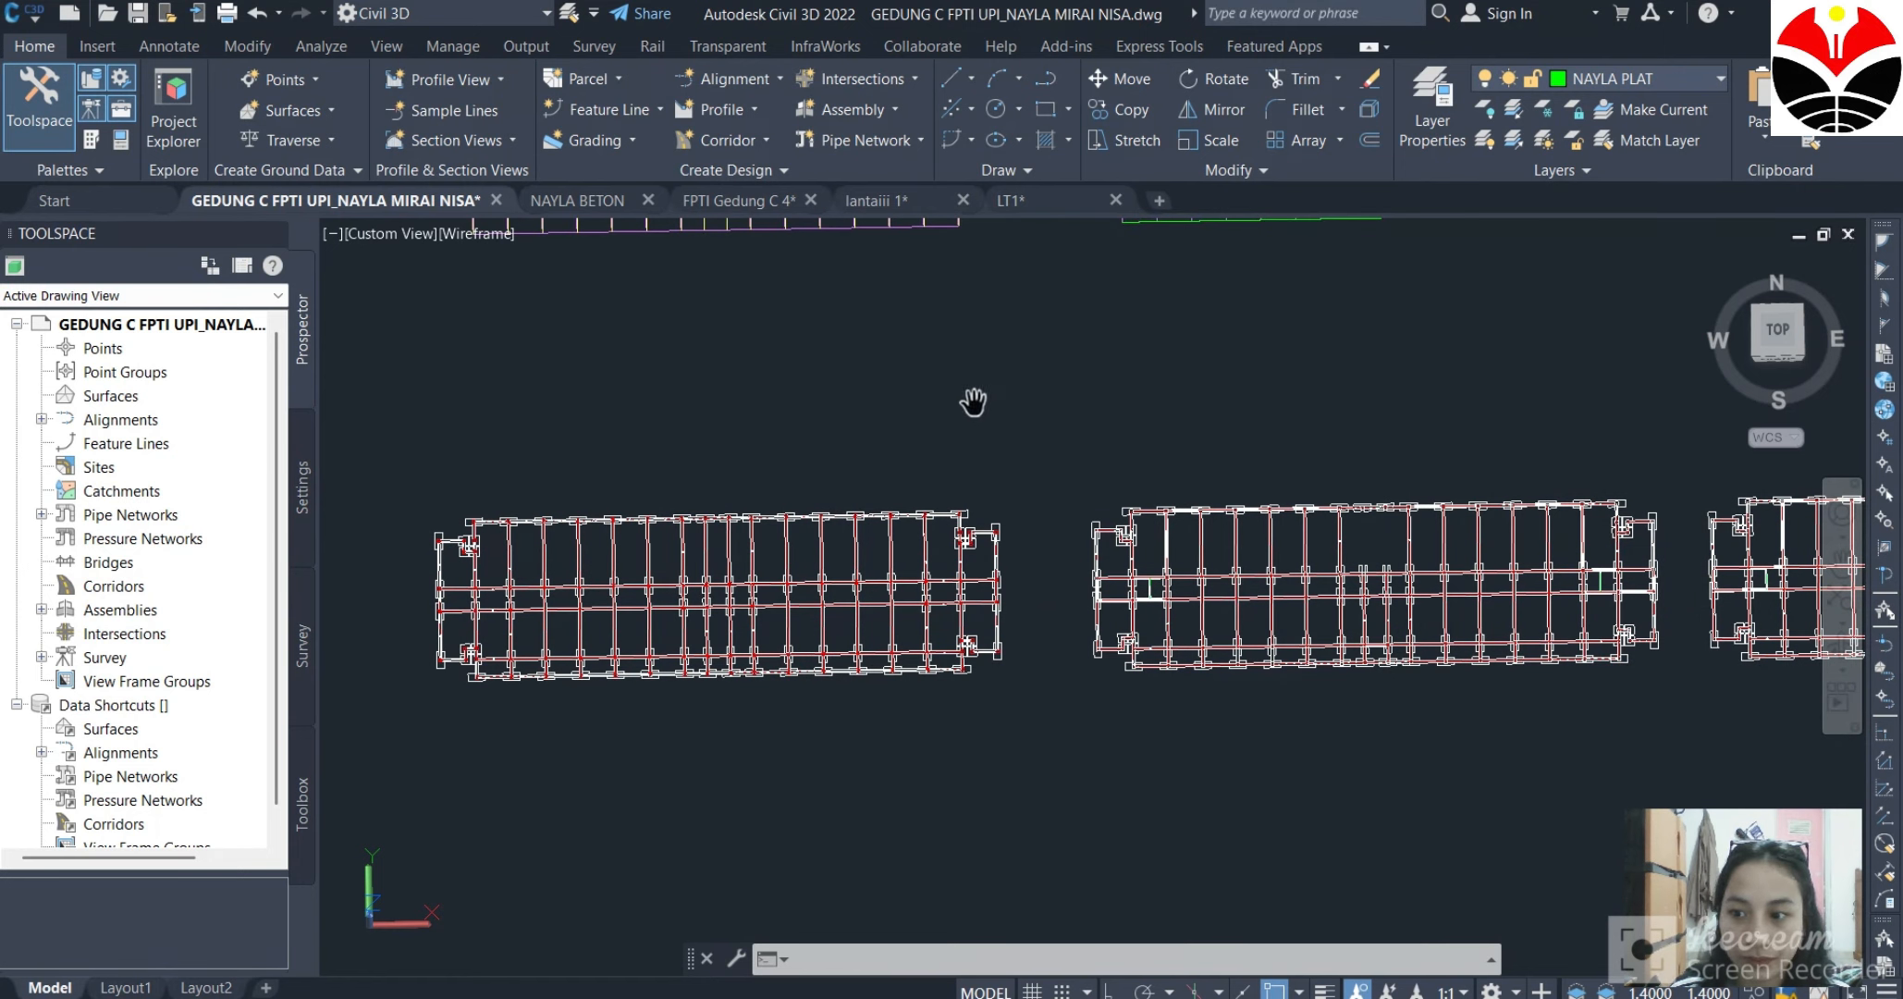
pyautogui.scroll(-8, 753, 435)
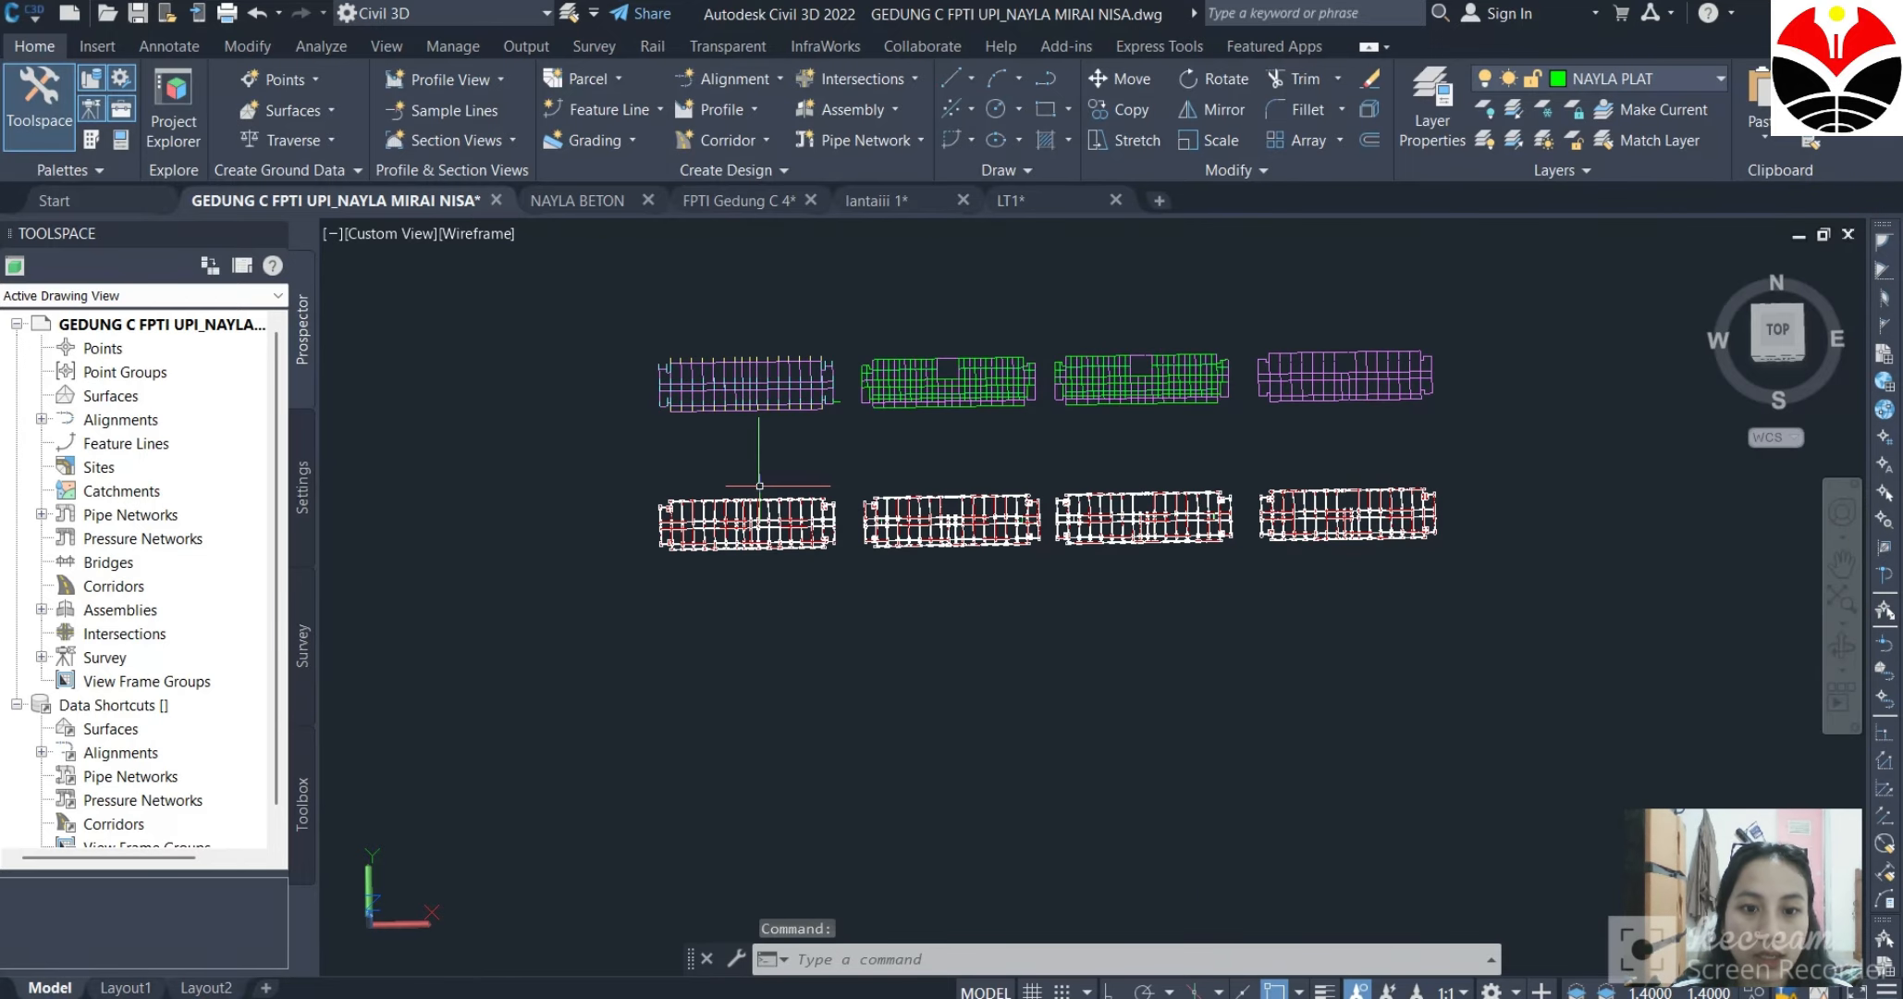
# Examine the upper row of line plans, comparing the first layout with the green slab grid of the second.
pyautogui.scroll(10, 750, 441)
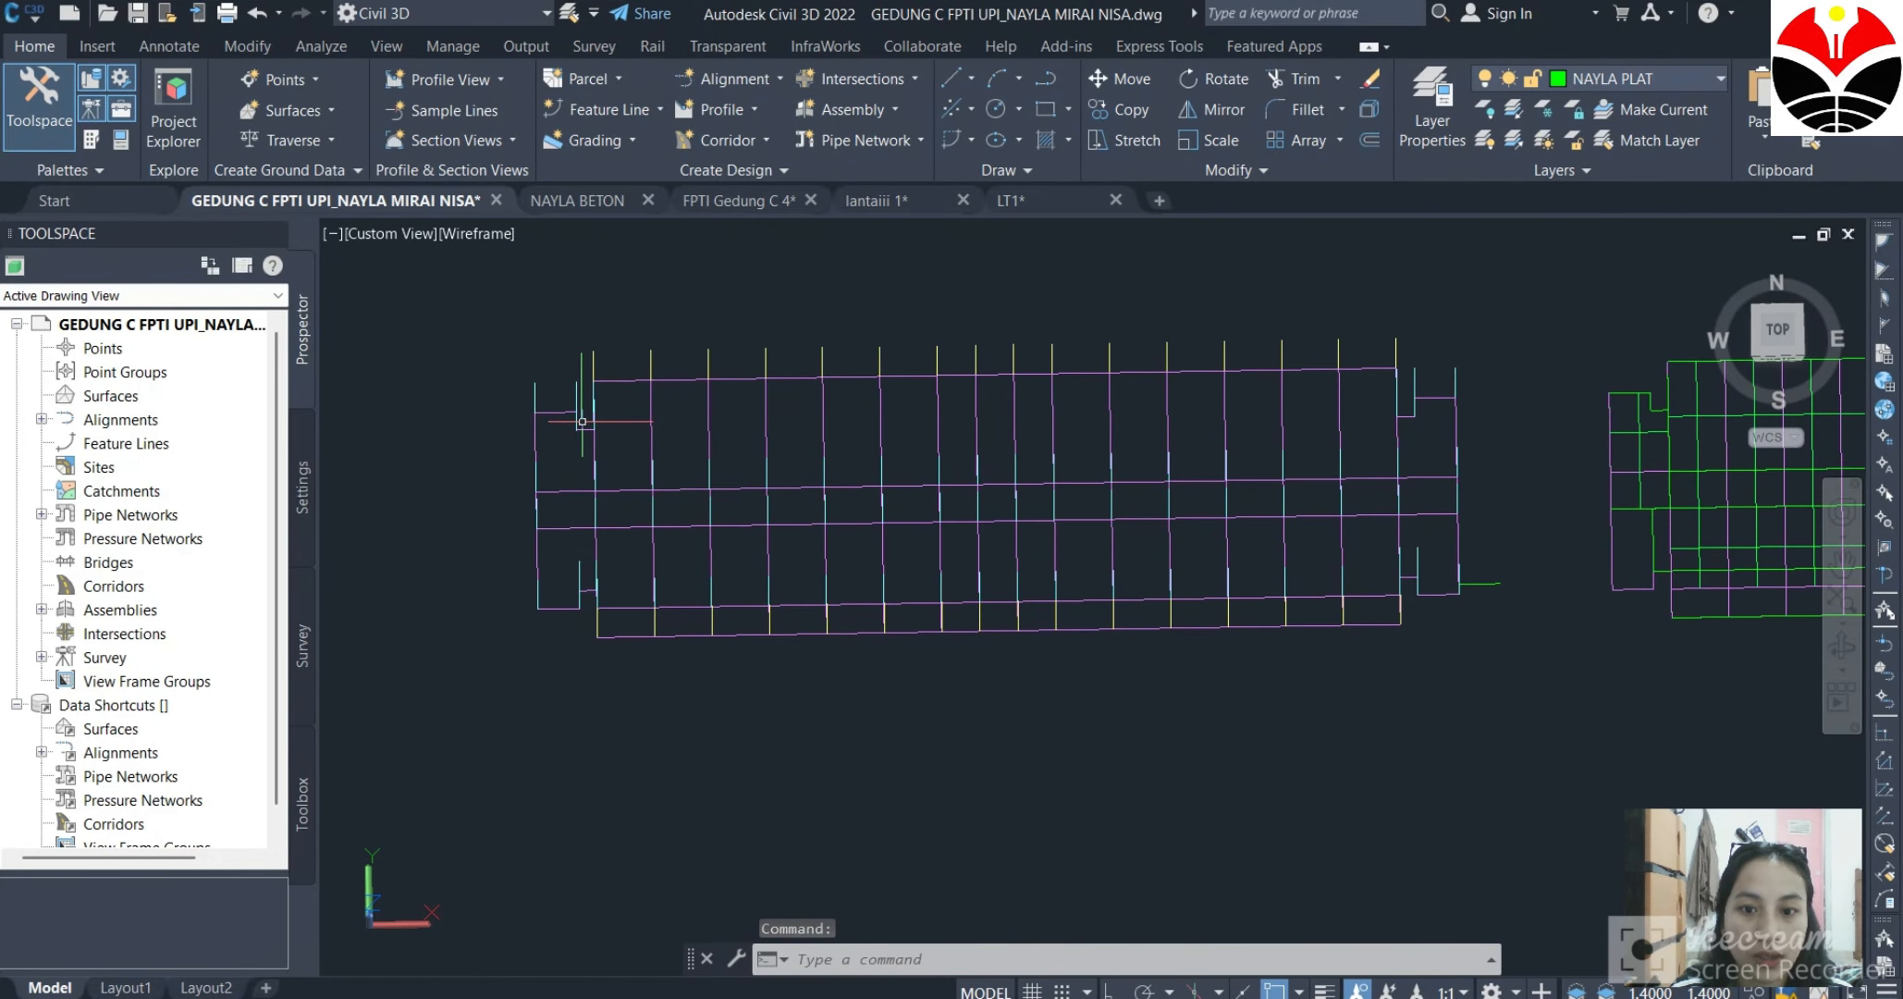
pyautogui.scroll(-8, 582, 421)
pyautogui.scroll(5, 694, 370)
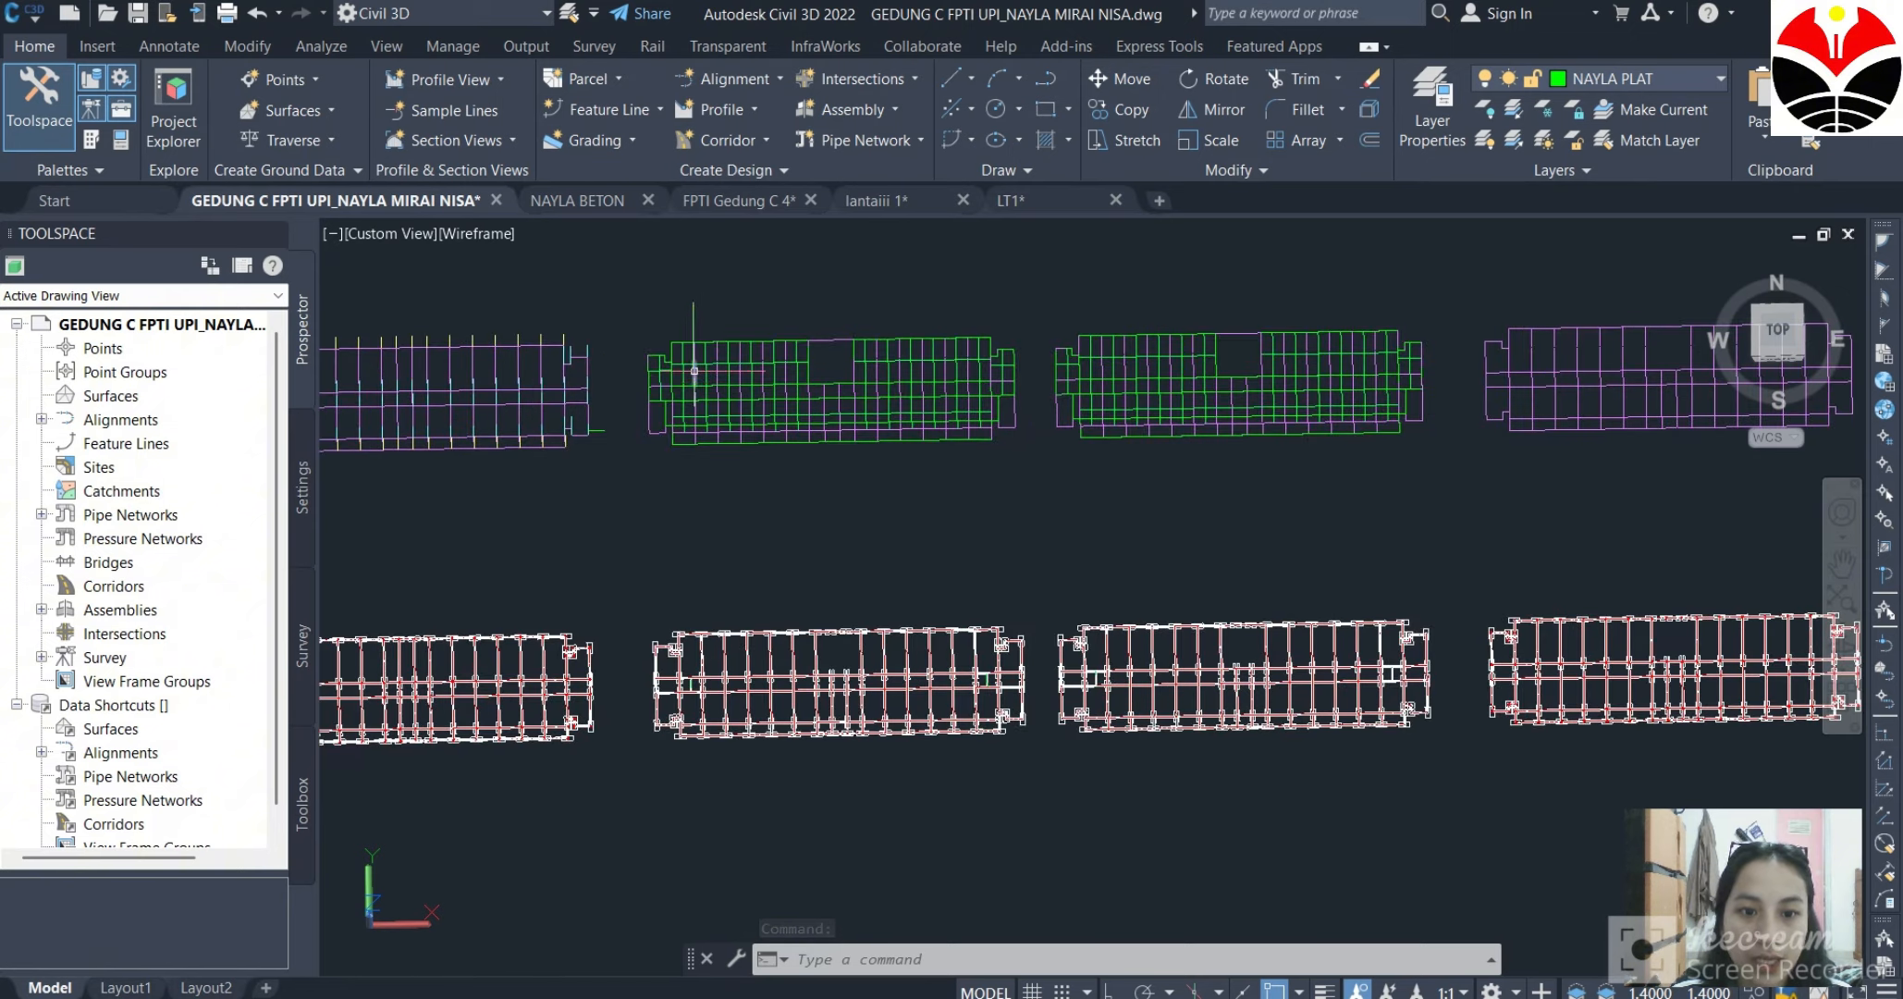
pyautogui.scroll(8, 693, 370)
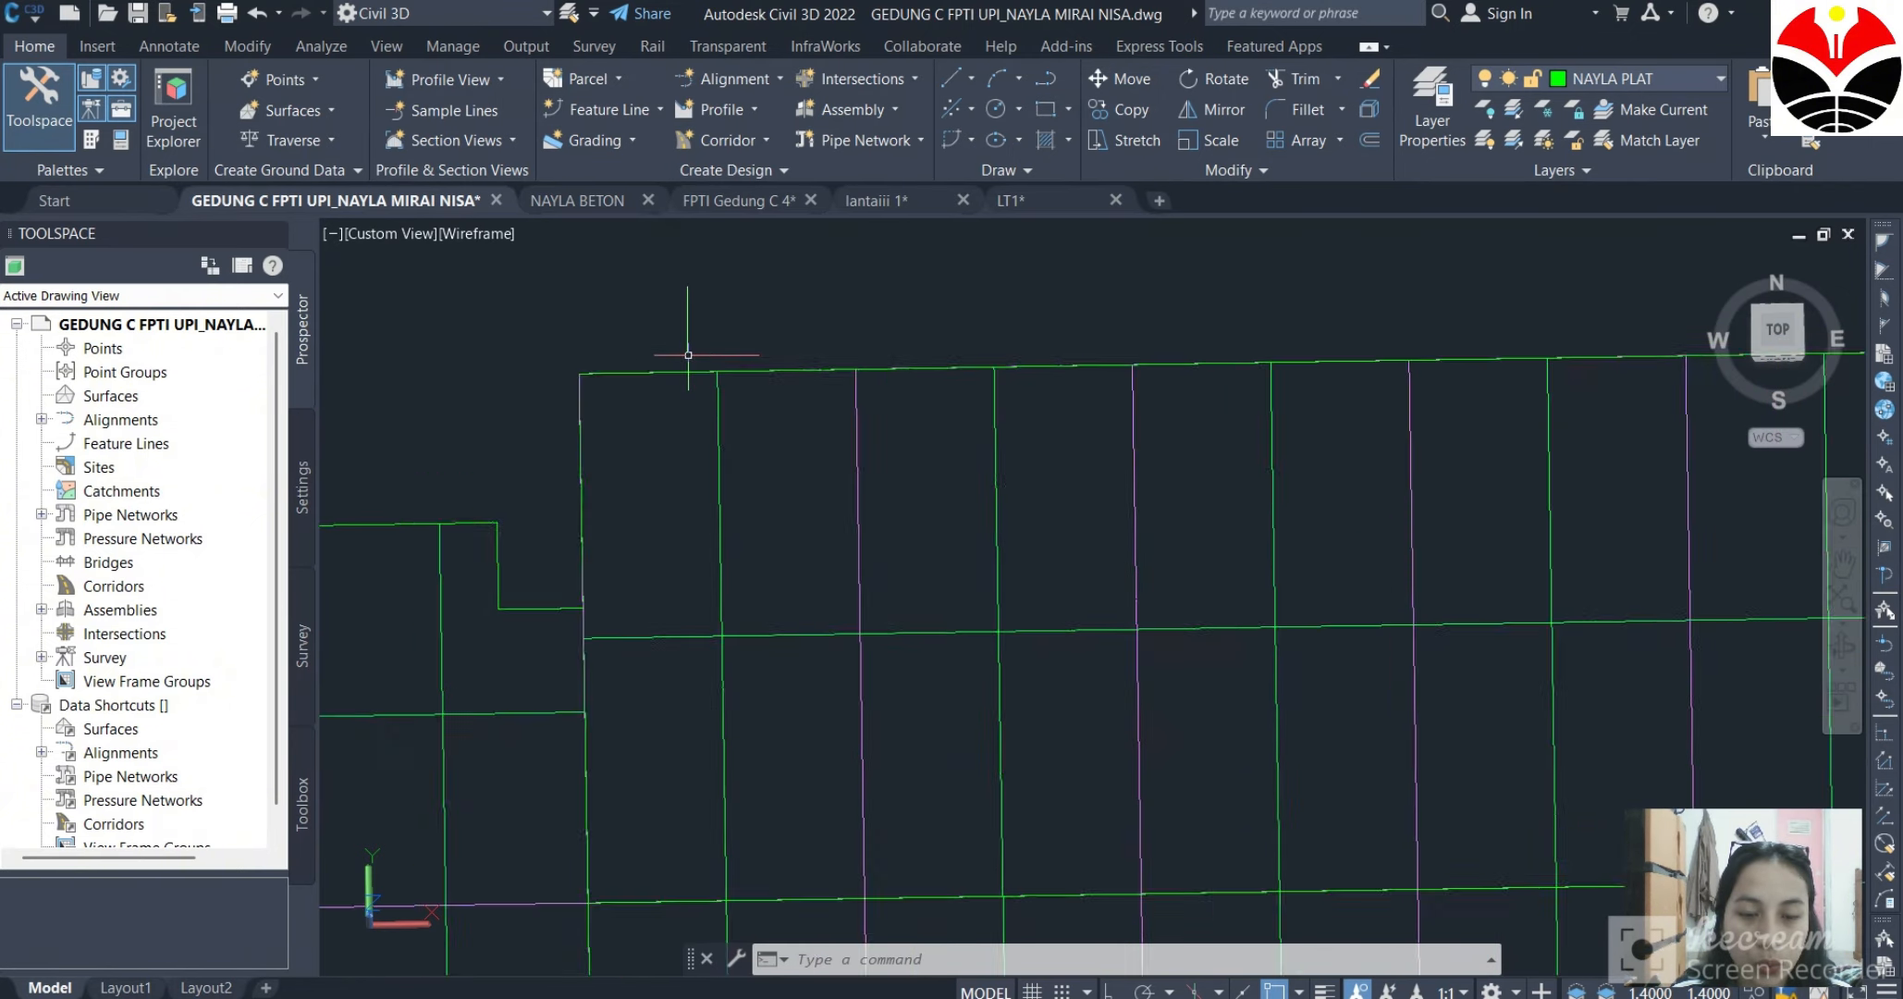
pyautogui.scroll(5, 688, 354)
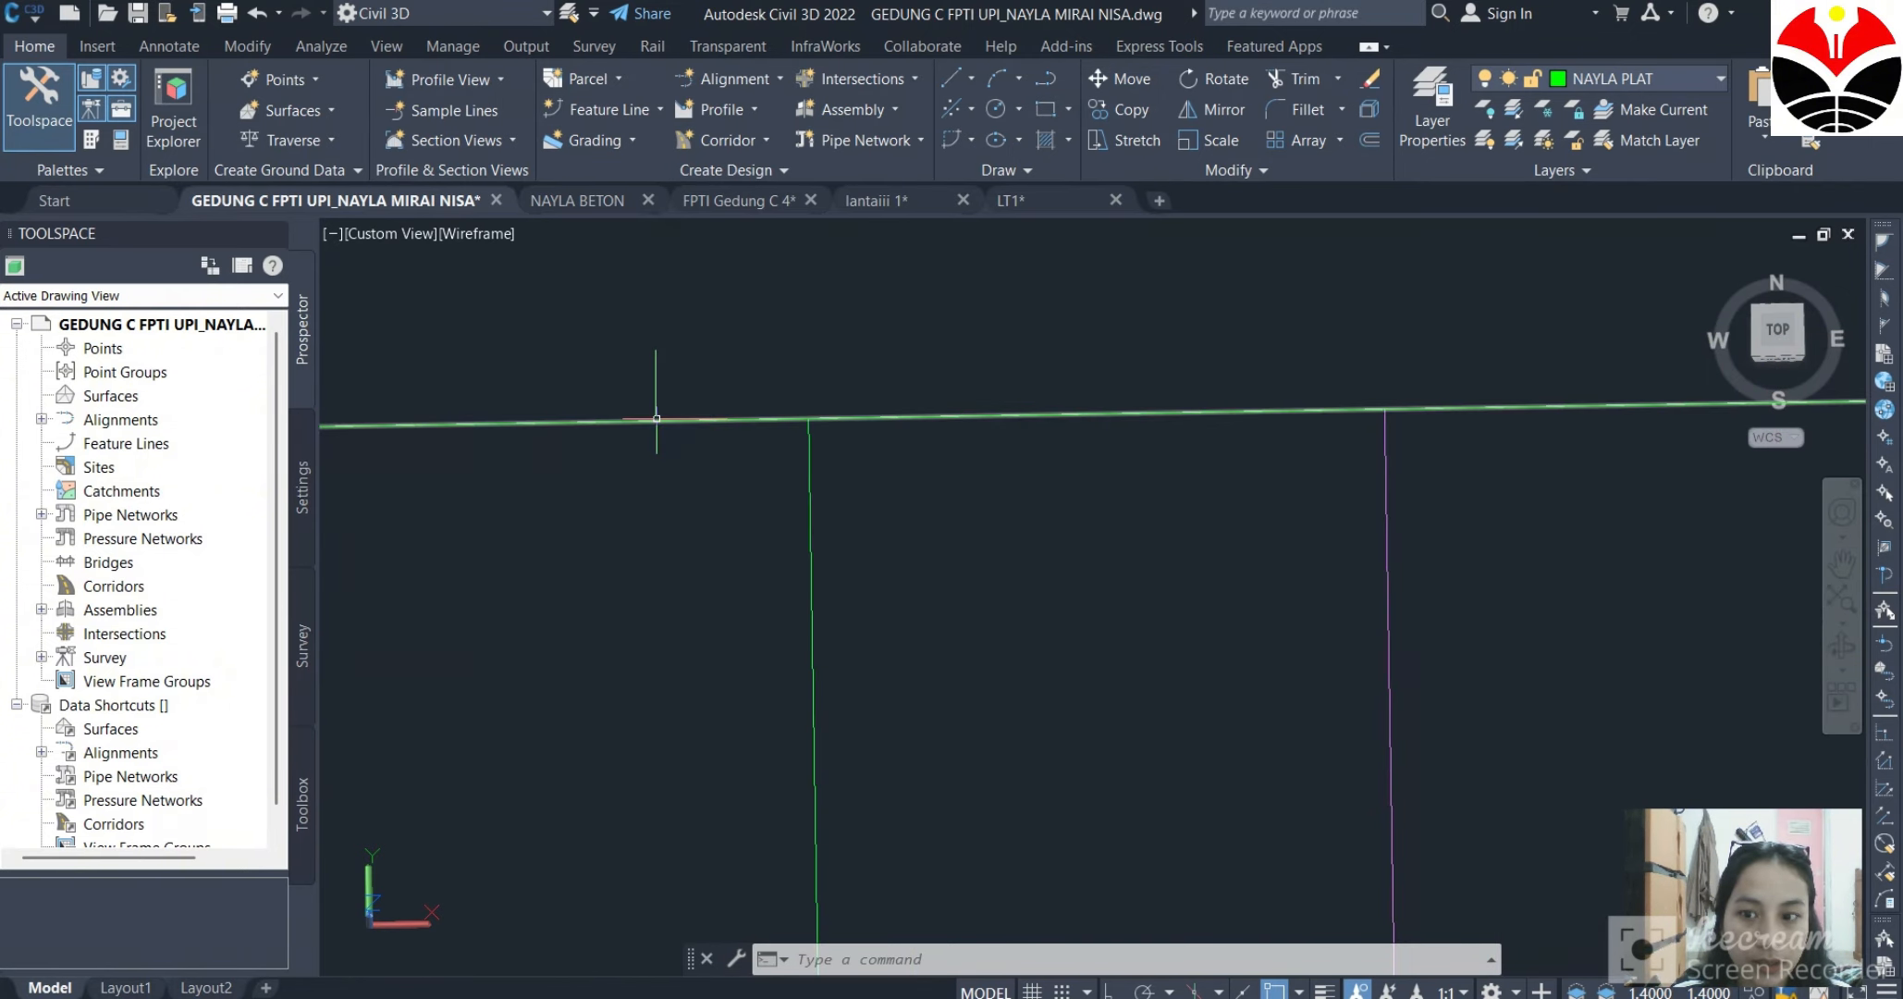
pyautogui.scroll(-10, 658, 425)
# Check the centre line of the upper-edge beam on the second lower-row plan by selecting it, and clear the selection.
pyautogui.scroll(8, 675, 638)
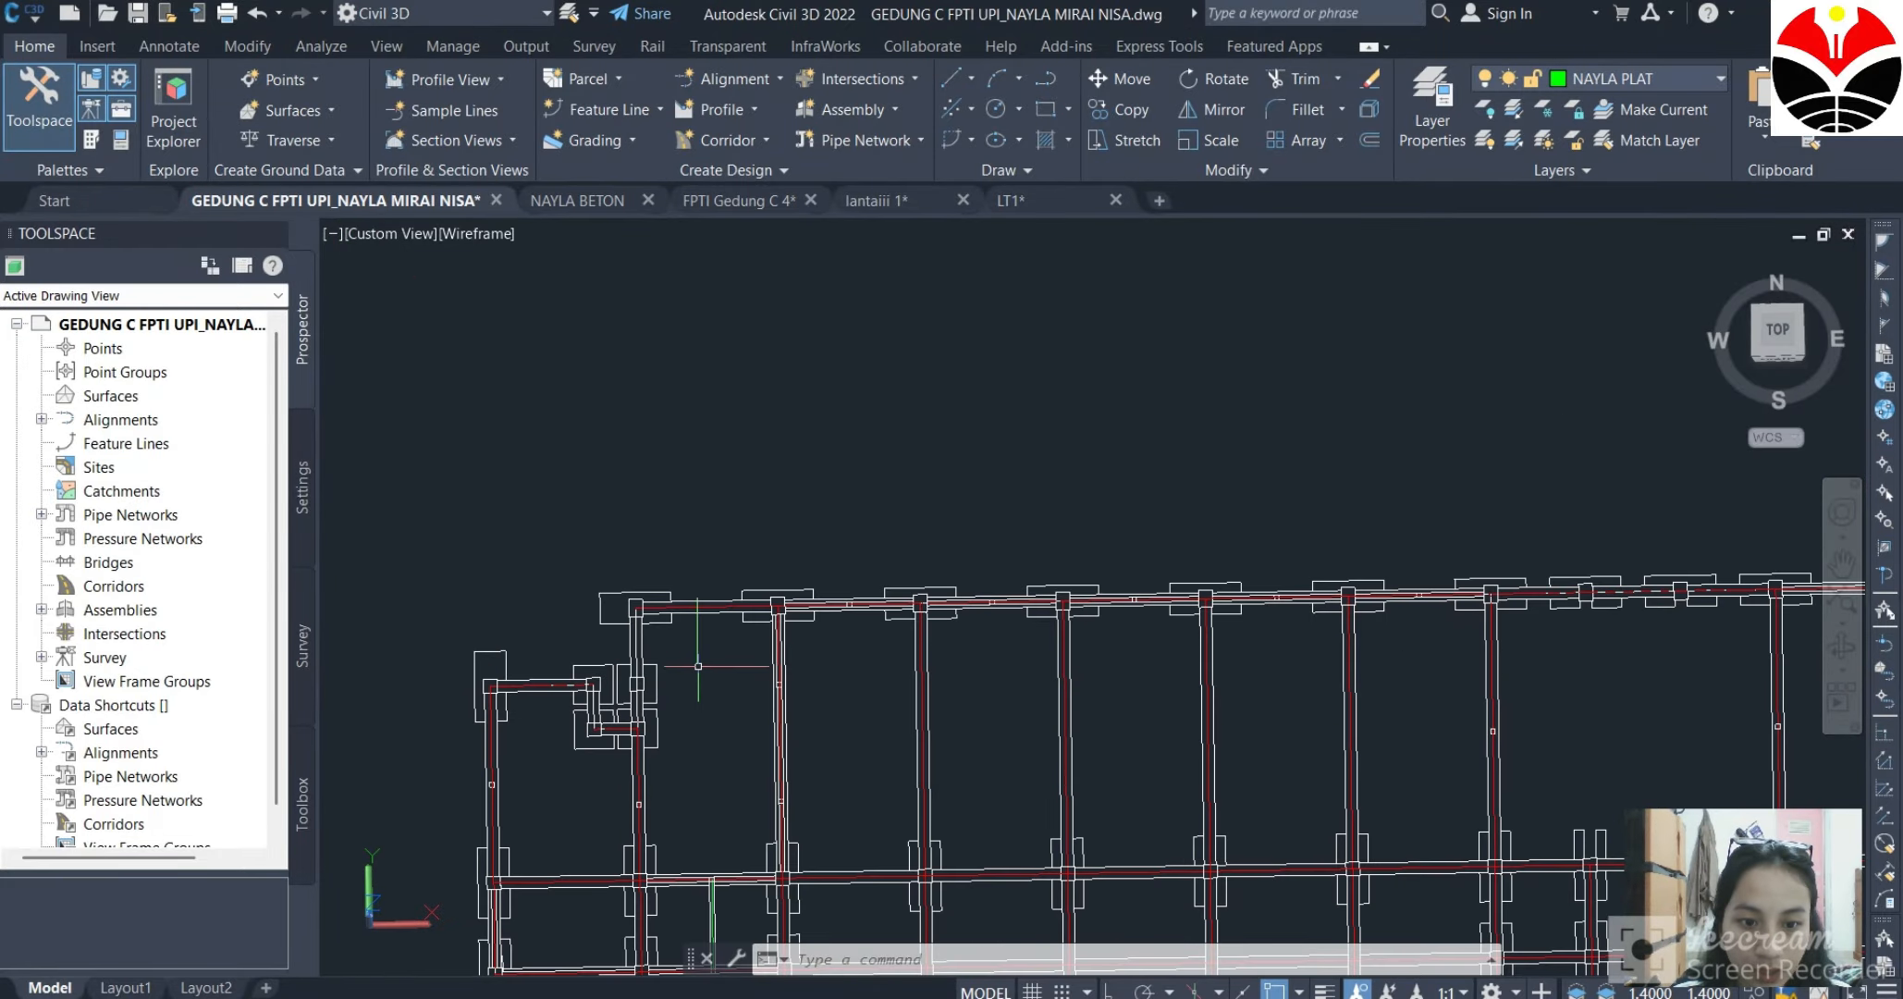
pyautogui.scroll(10, 665, 505)
pyautogui.click(679, 465)
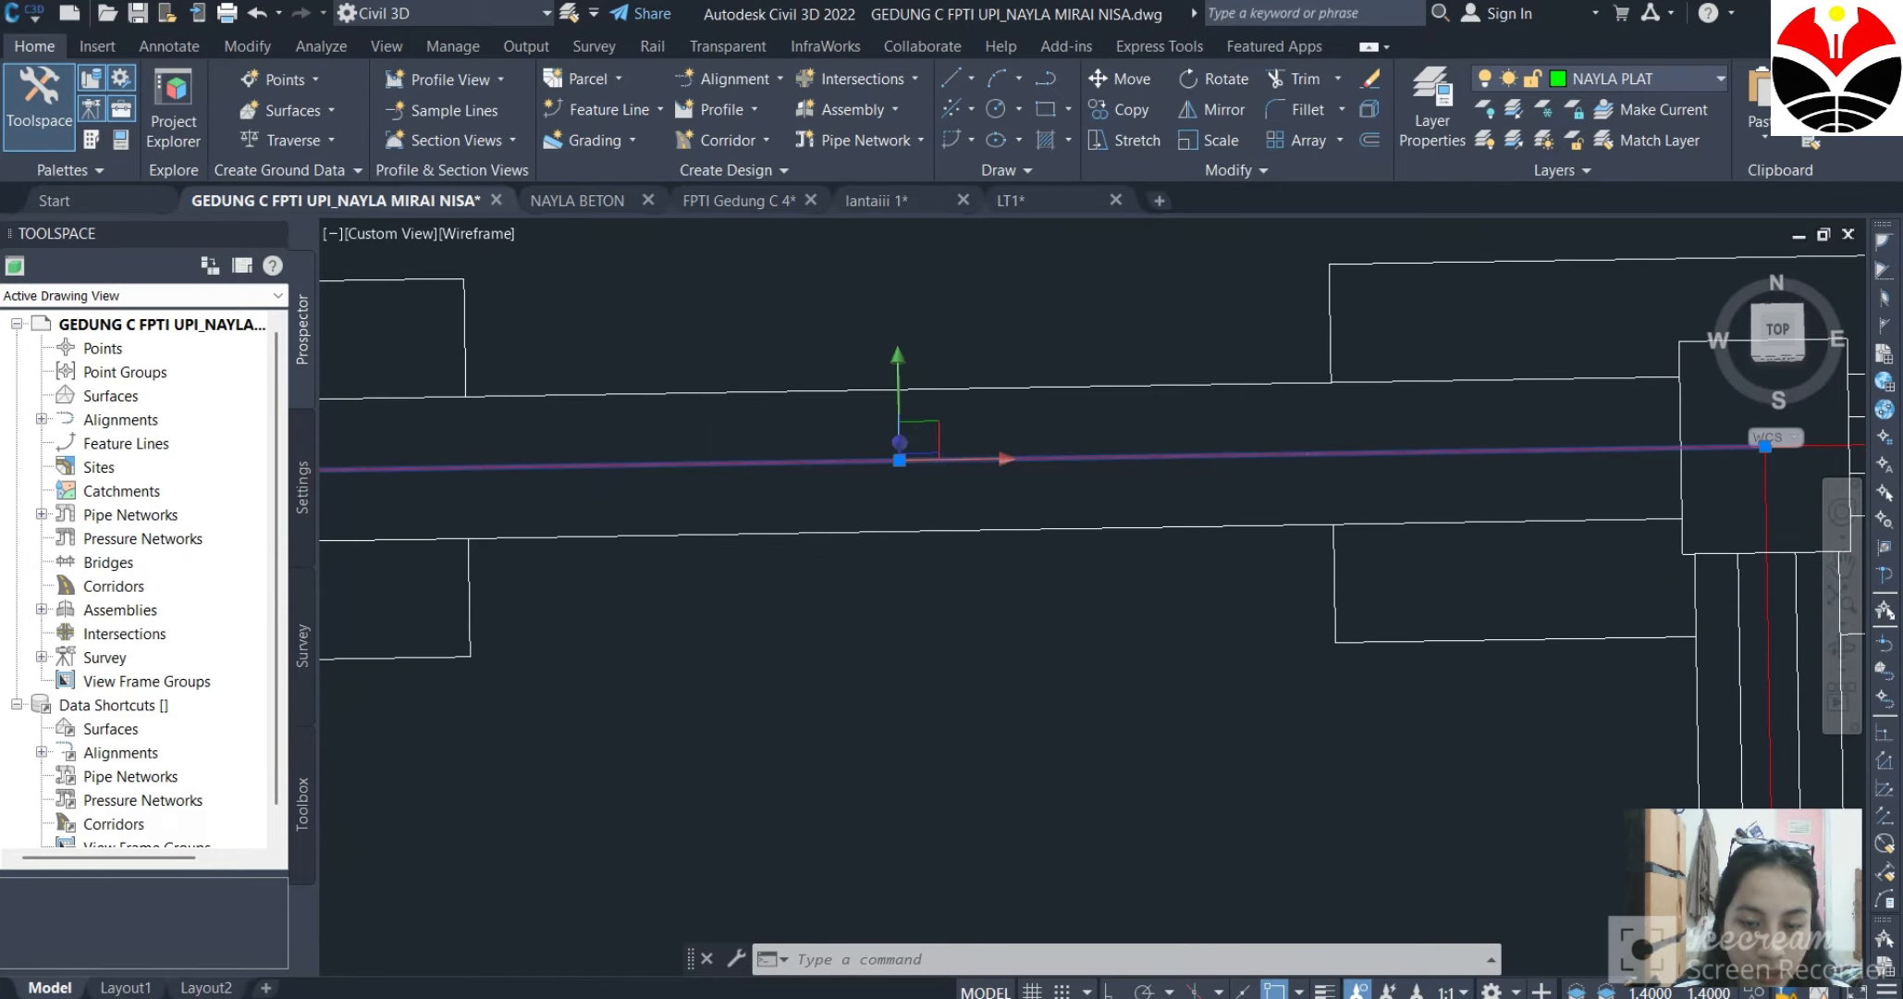
pyautogui.scroll(-5, 679, 465)
pyautogui.scroll(2, 697, 498)
pyautogui.scroll(-1, 697, 498)
pyautogui.press('Escape')
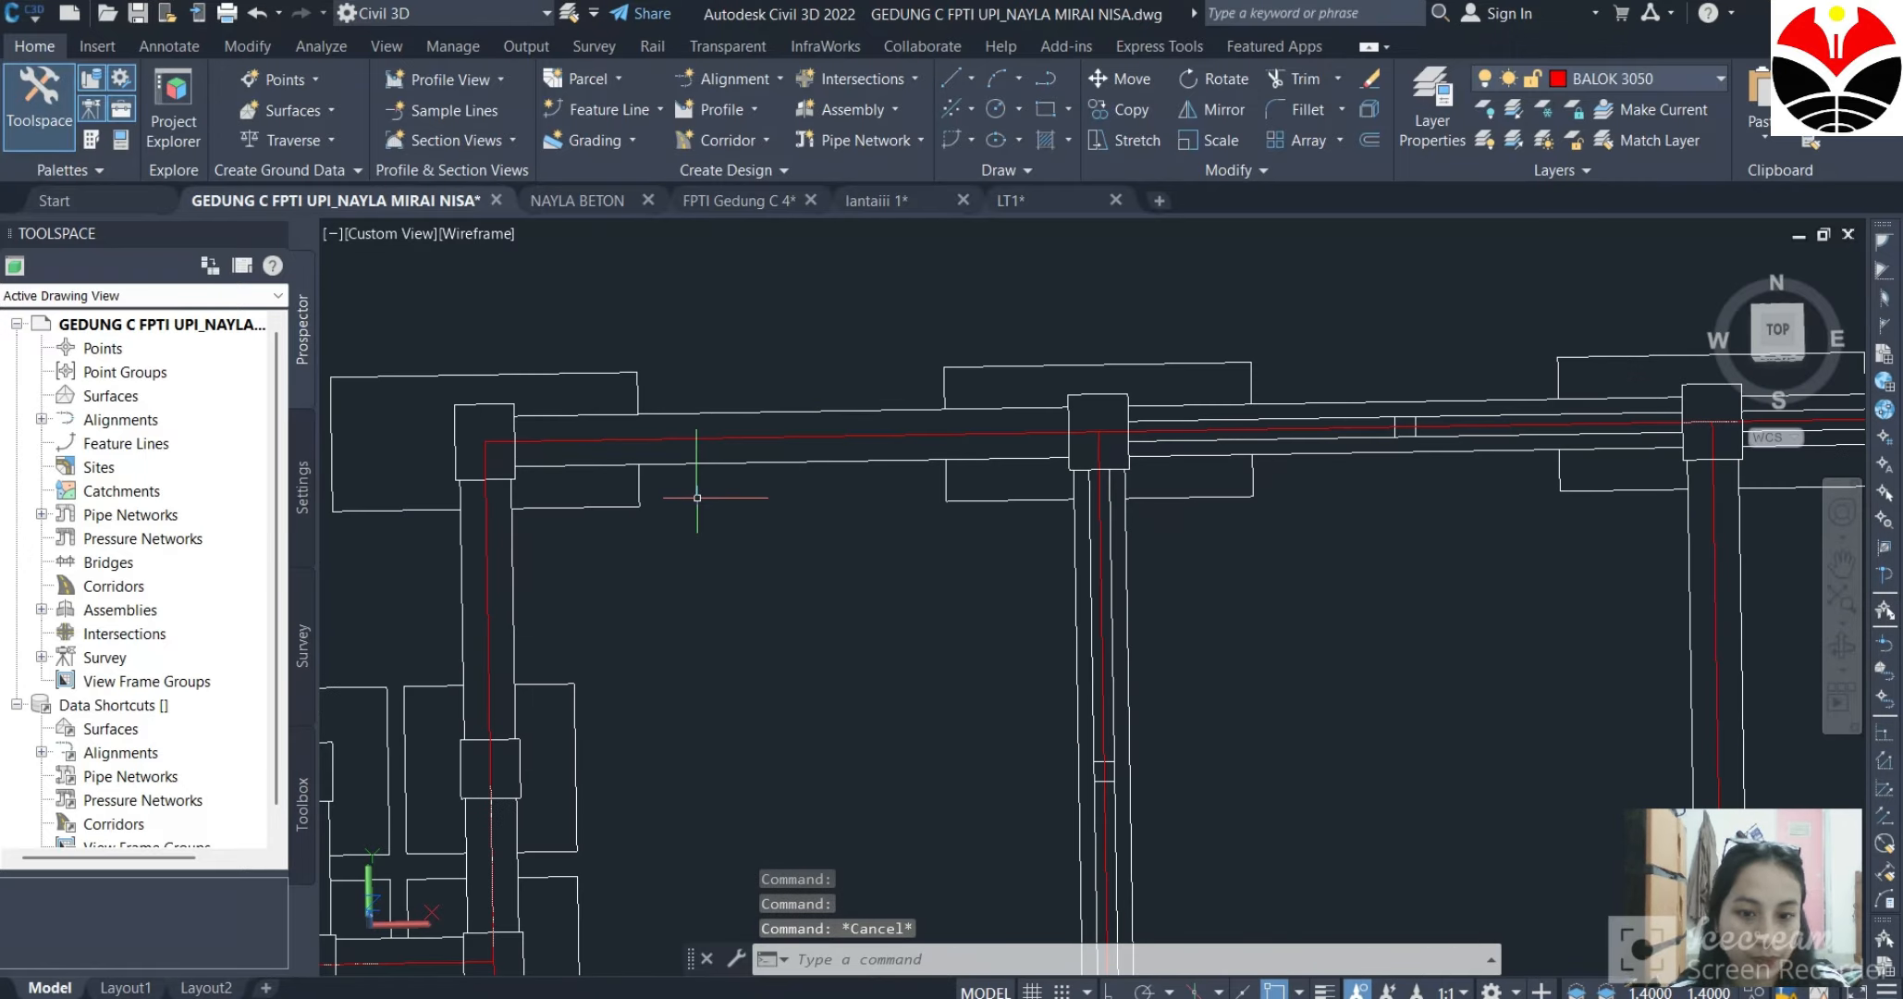
# Examine the columns and beams around the upper-left corner of the second lower-row plan and return to the overview of all plans.
pyautogui.scroll(-3, 701, 595)
pyautogui.scroll(7, 612, 616)
pyautogui.scroll(-5, 612, 617)
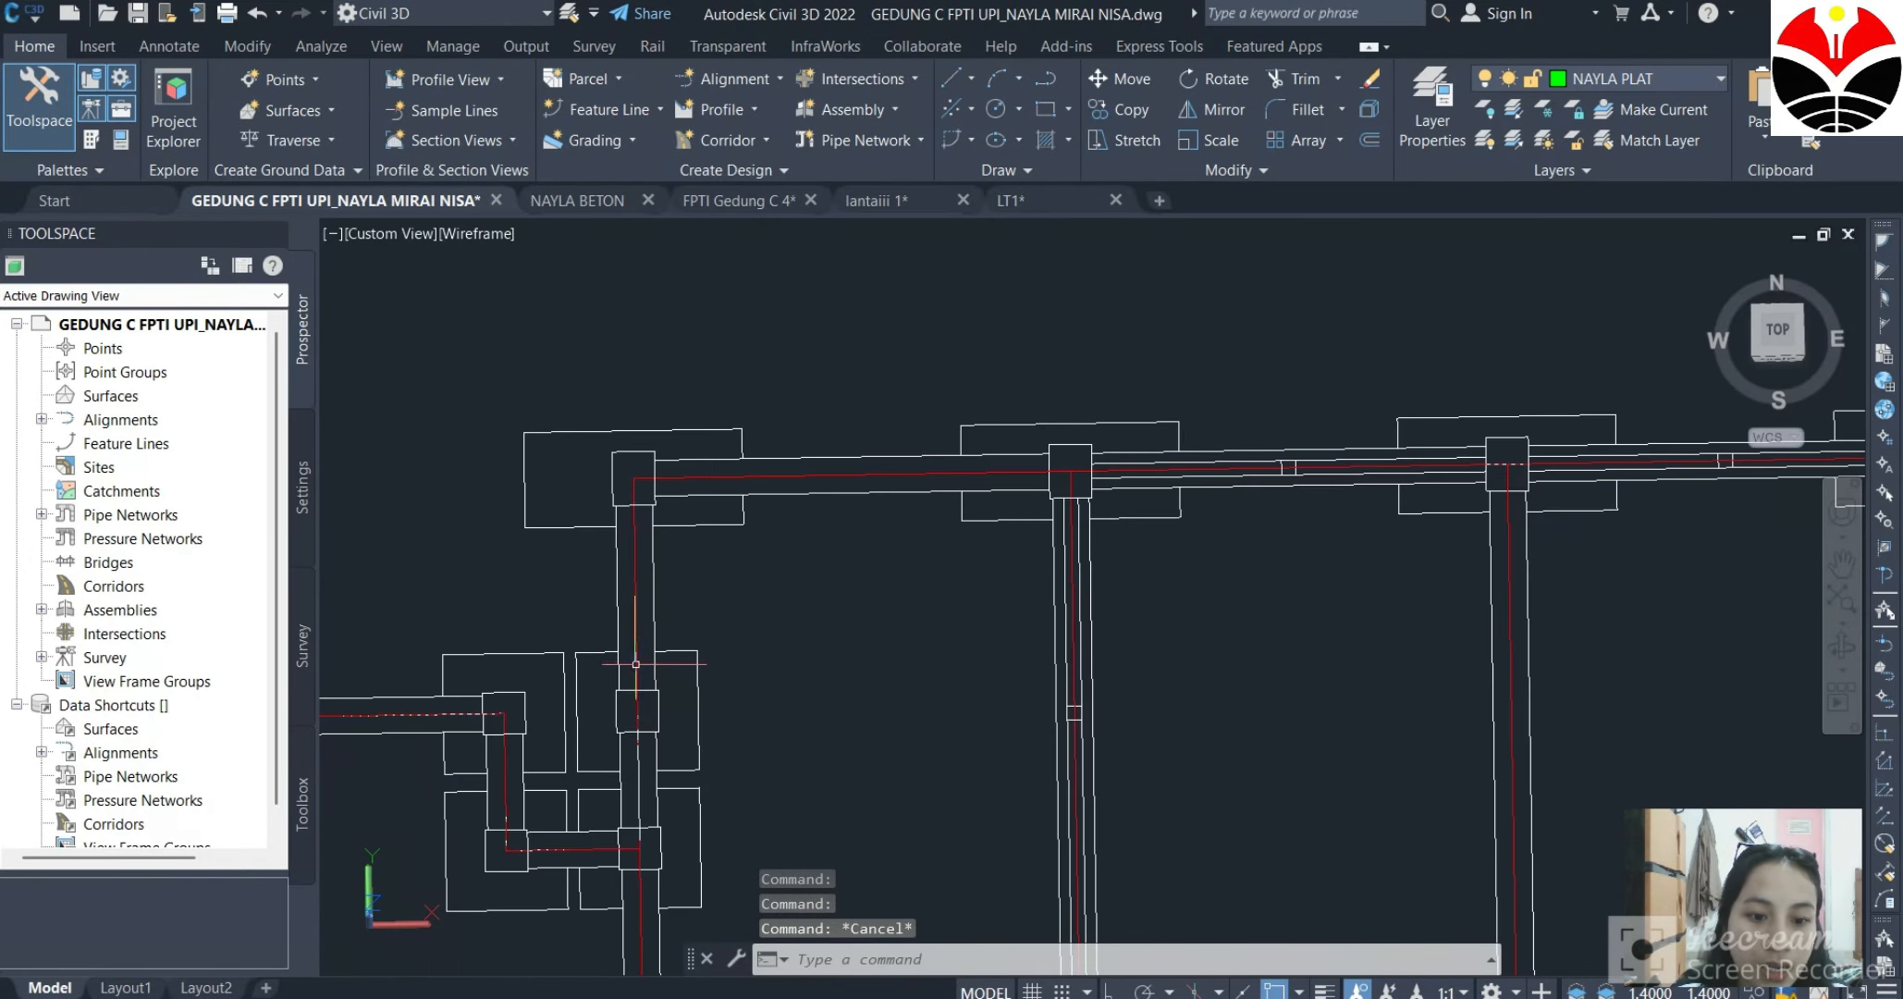
pyautogui.scroll(6, 661, 487)
pyautogui.scroll(-8, 1385, 541)
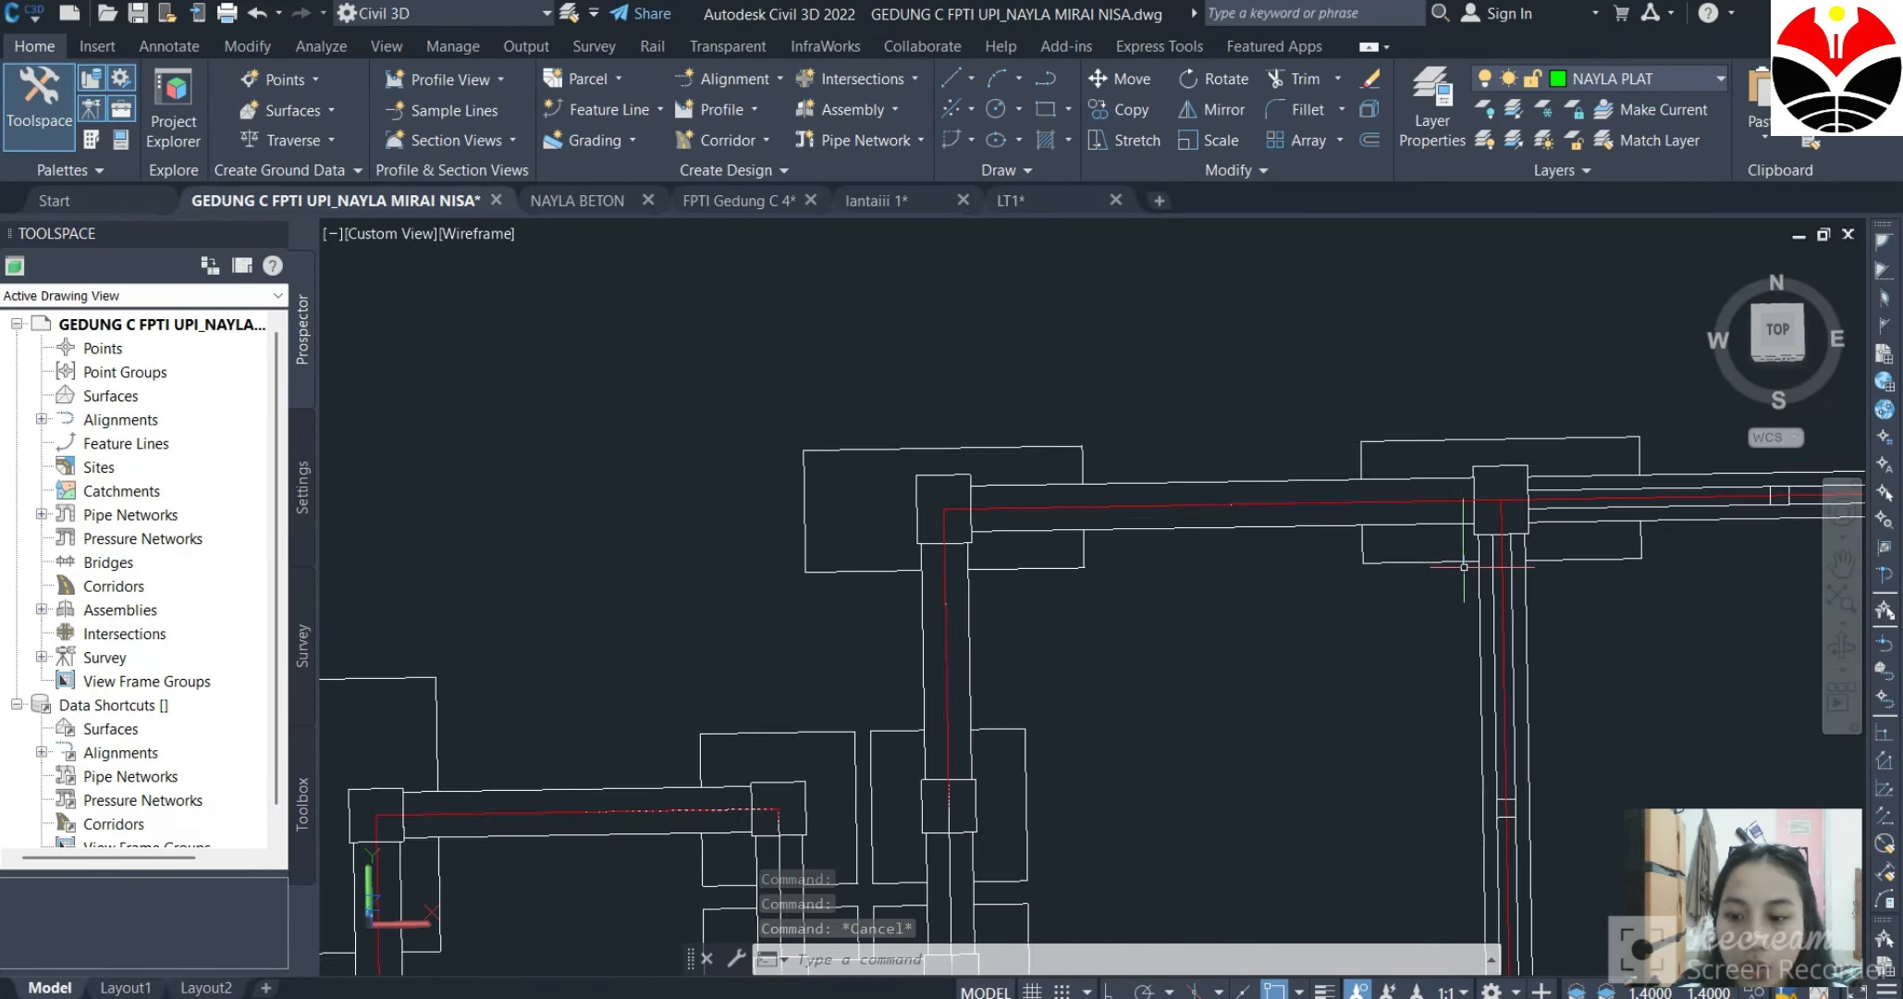
pyautogui.moveTo(1480, 718); pyautogui.dragTo(747, 707, button='middle')
pyautogui.scroll(5, 1201, 593)
pyautogui.scroll(-5, 1329, 570)
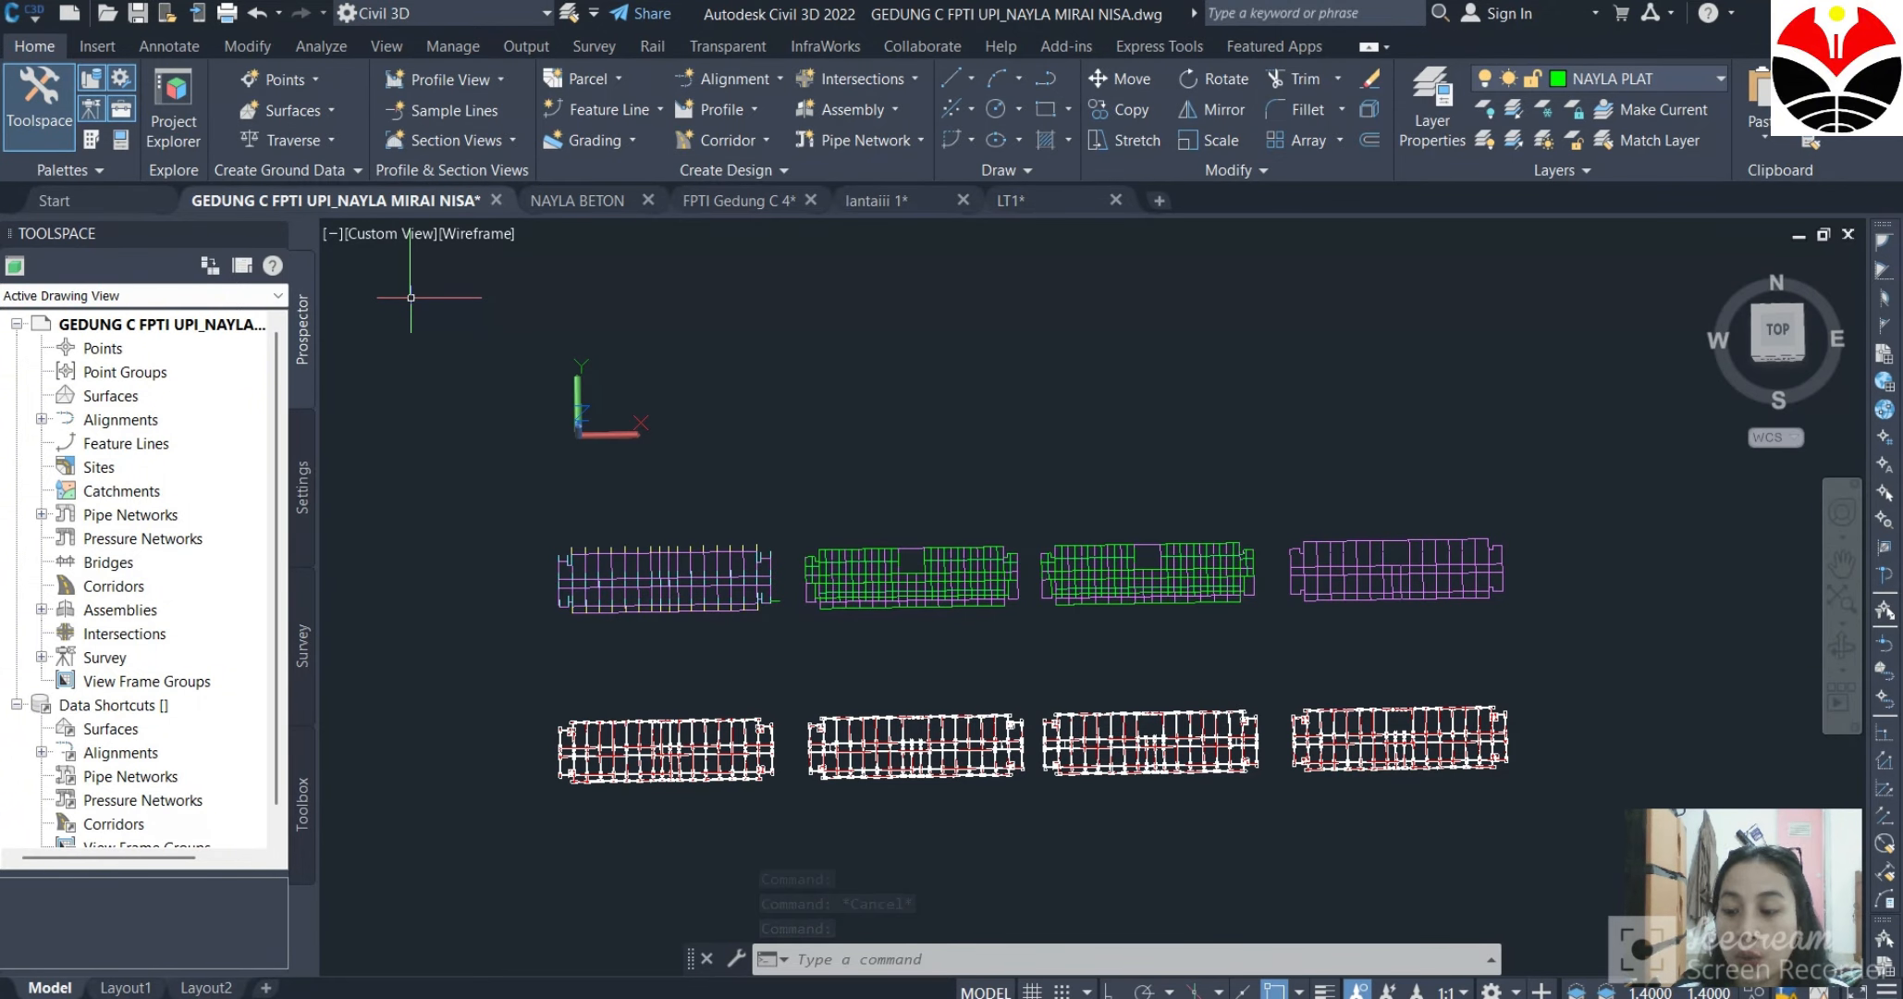
# Switch to the FPTI Gedung C 4 drawing and examine the floor level lines beside the right end of the building elevation.
pyautogui.click(749, 199)
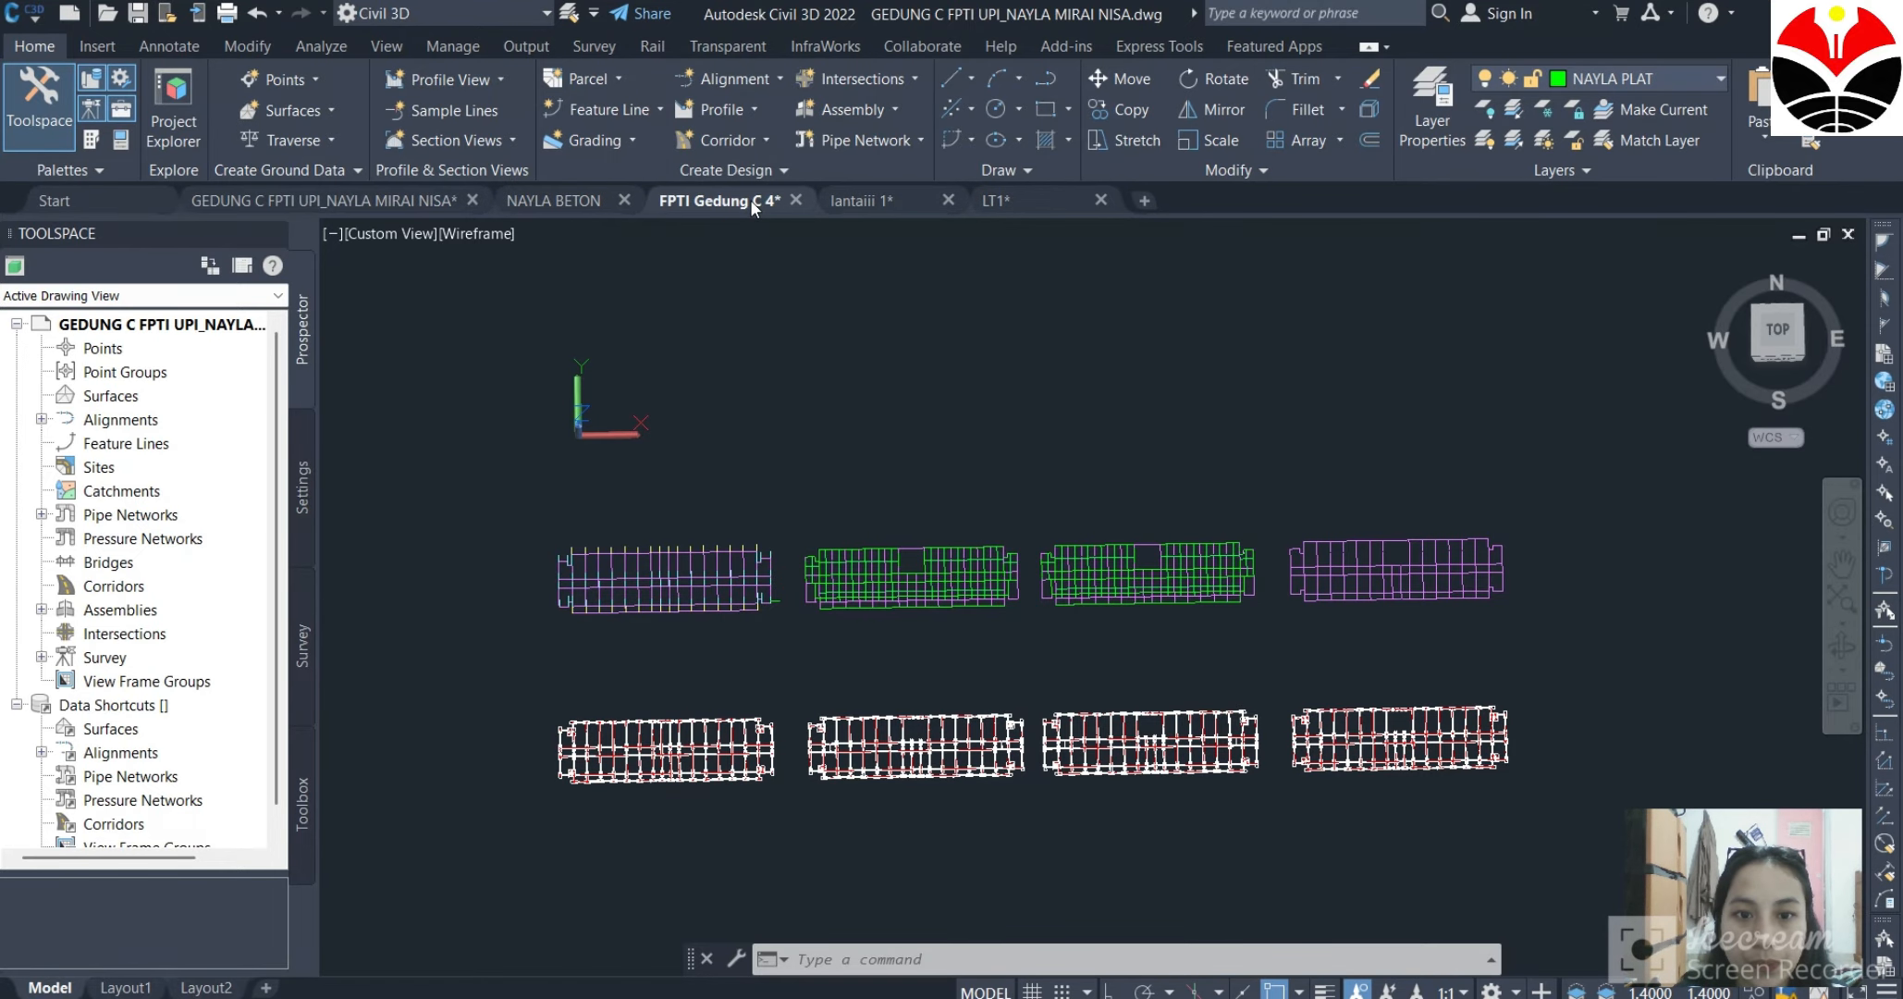
pyautogui.scroll(6, 1276, 531)
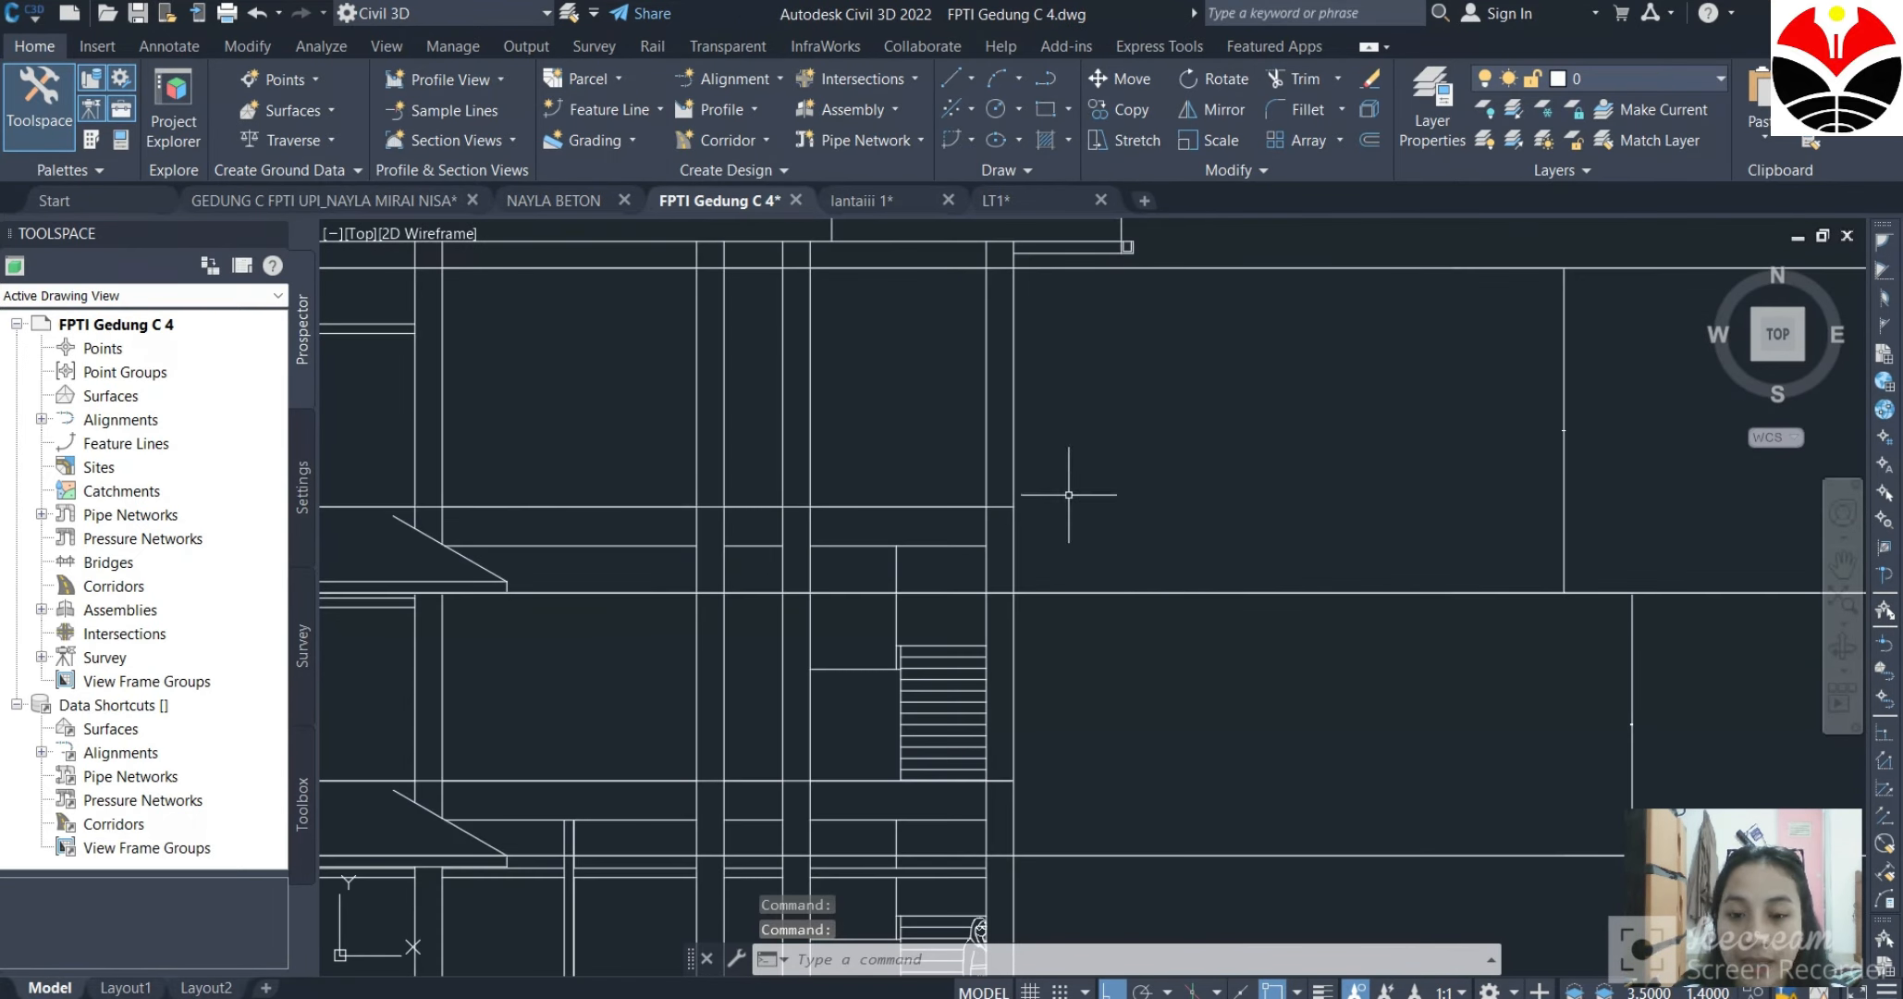
pyautogui.scroll(-5, 1017, 370)
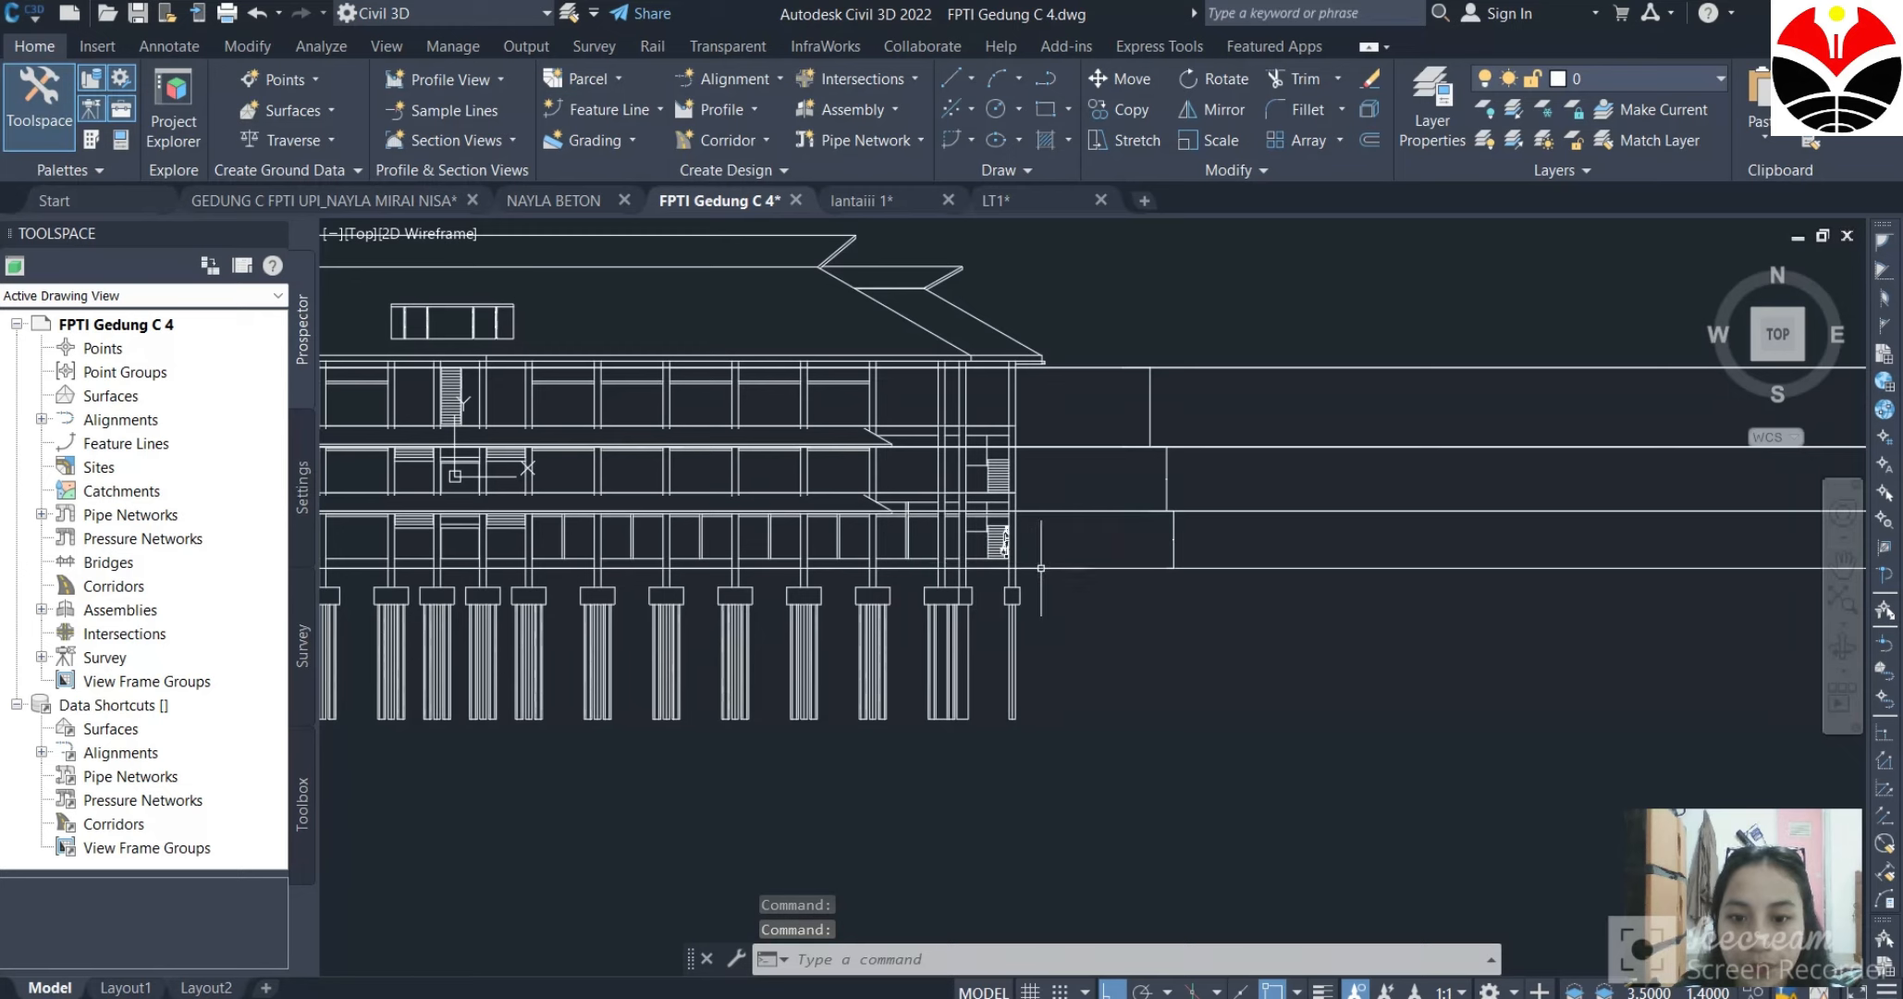
pyautogui.scroll(3, 1035, 555)
pyautogui.scroll(-4, 1083, 496)
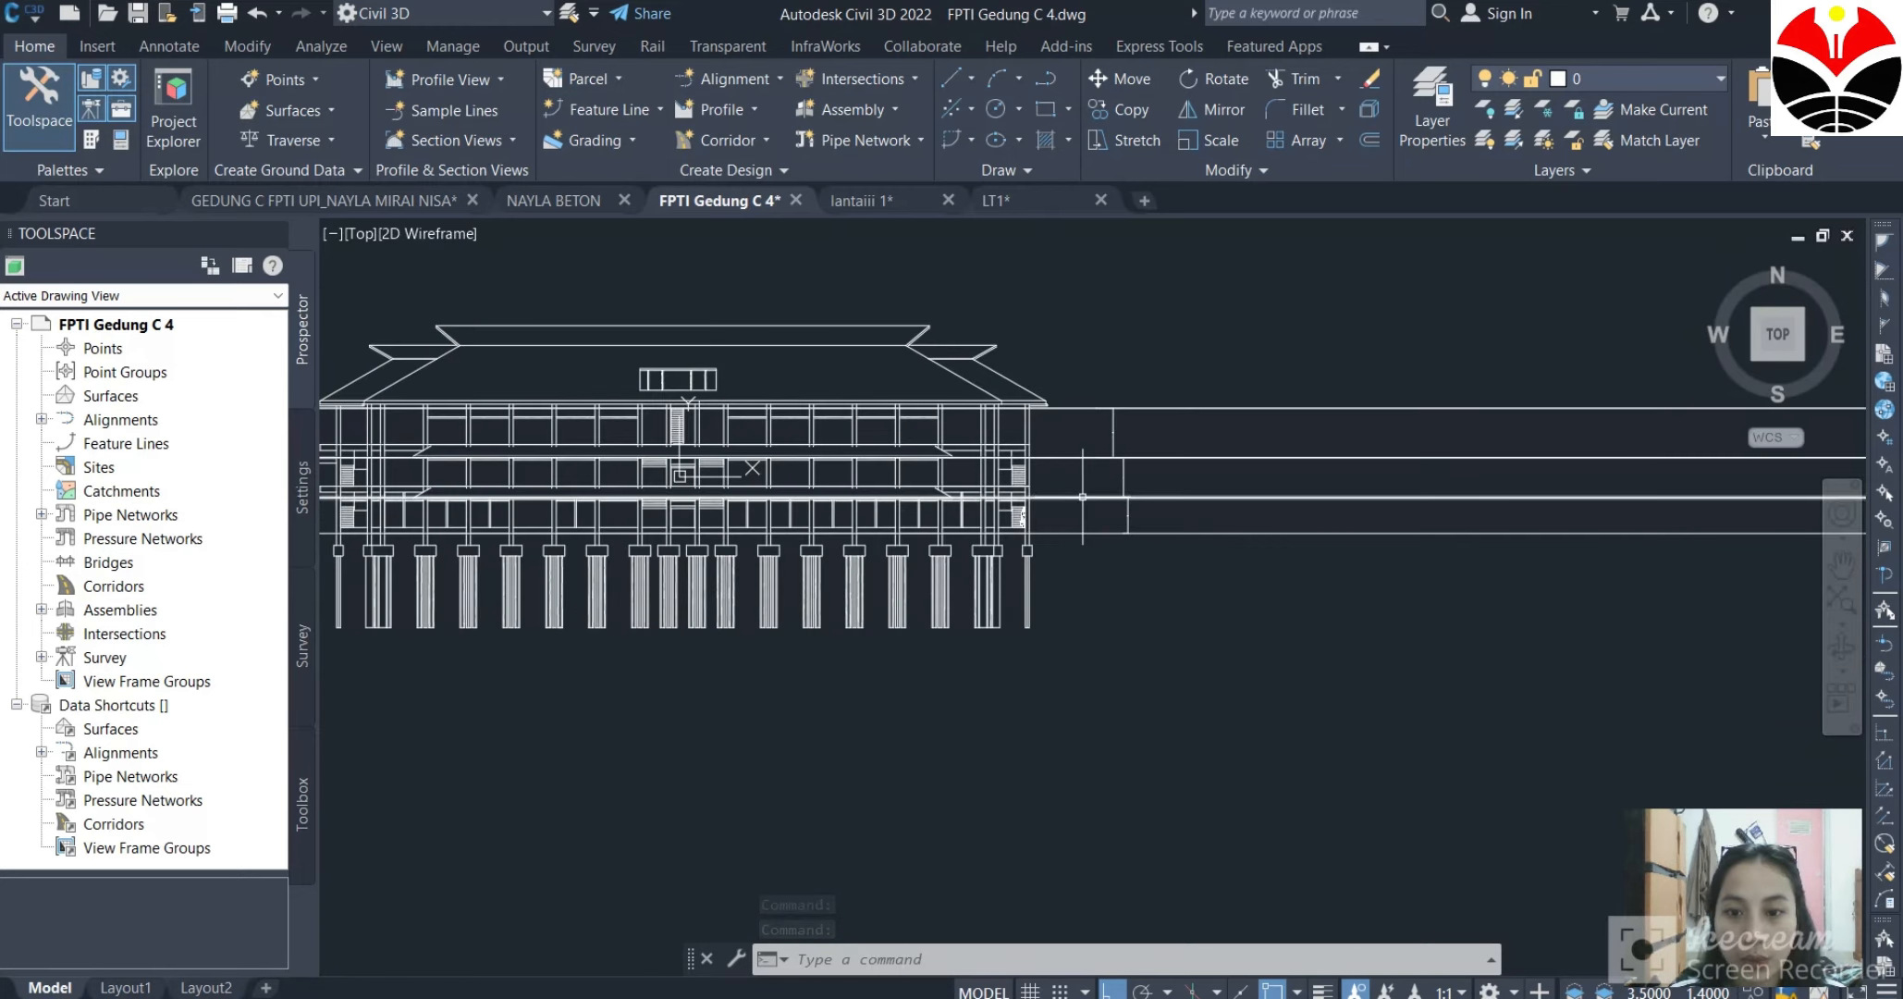
pyautogui.scroll(5, 1155, 527)
pyautogui.scroll(-3, 1158, 527)
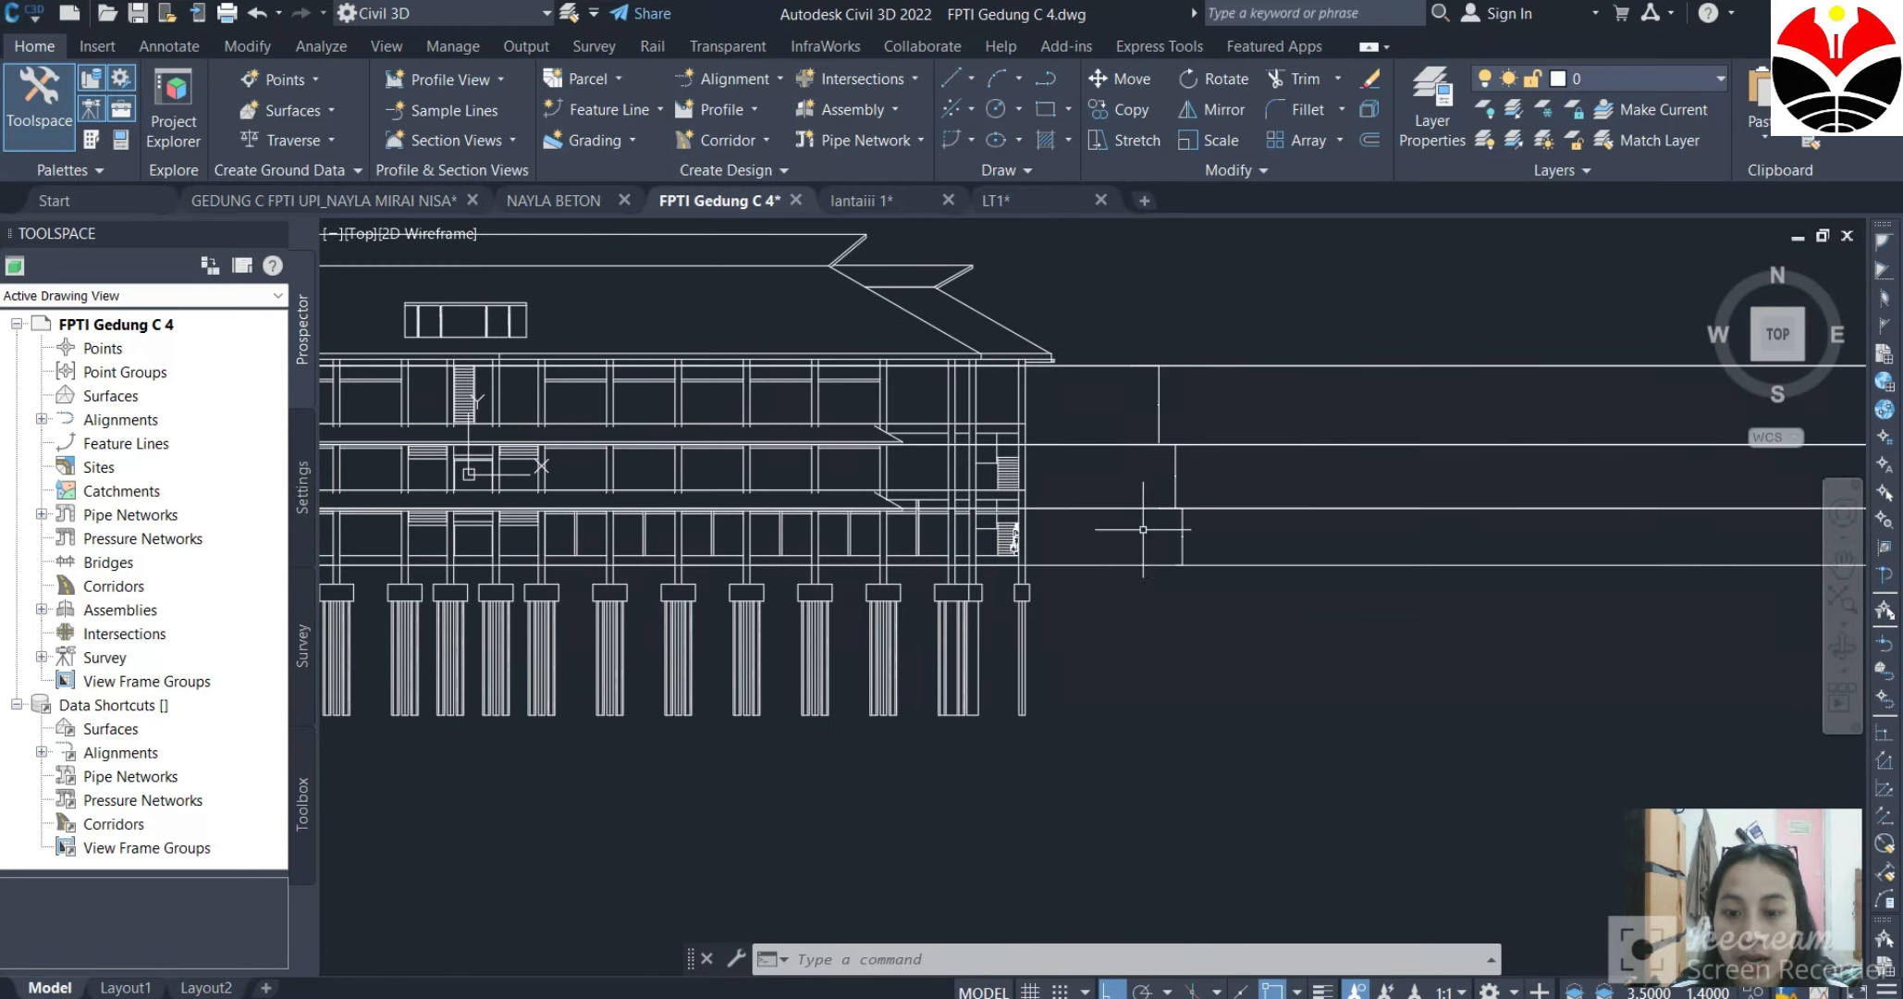
# Draw a horizontal construction line through the top of the building's rightmost column, just below the roof eave.
pyautogui.write('L')
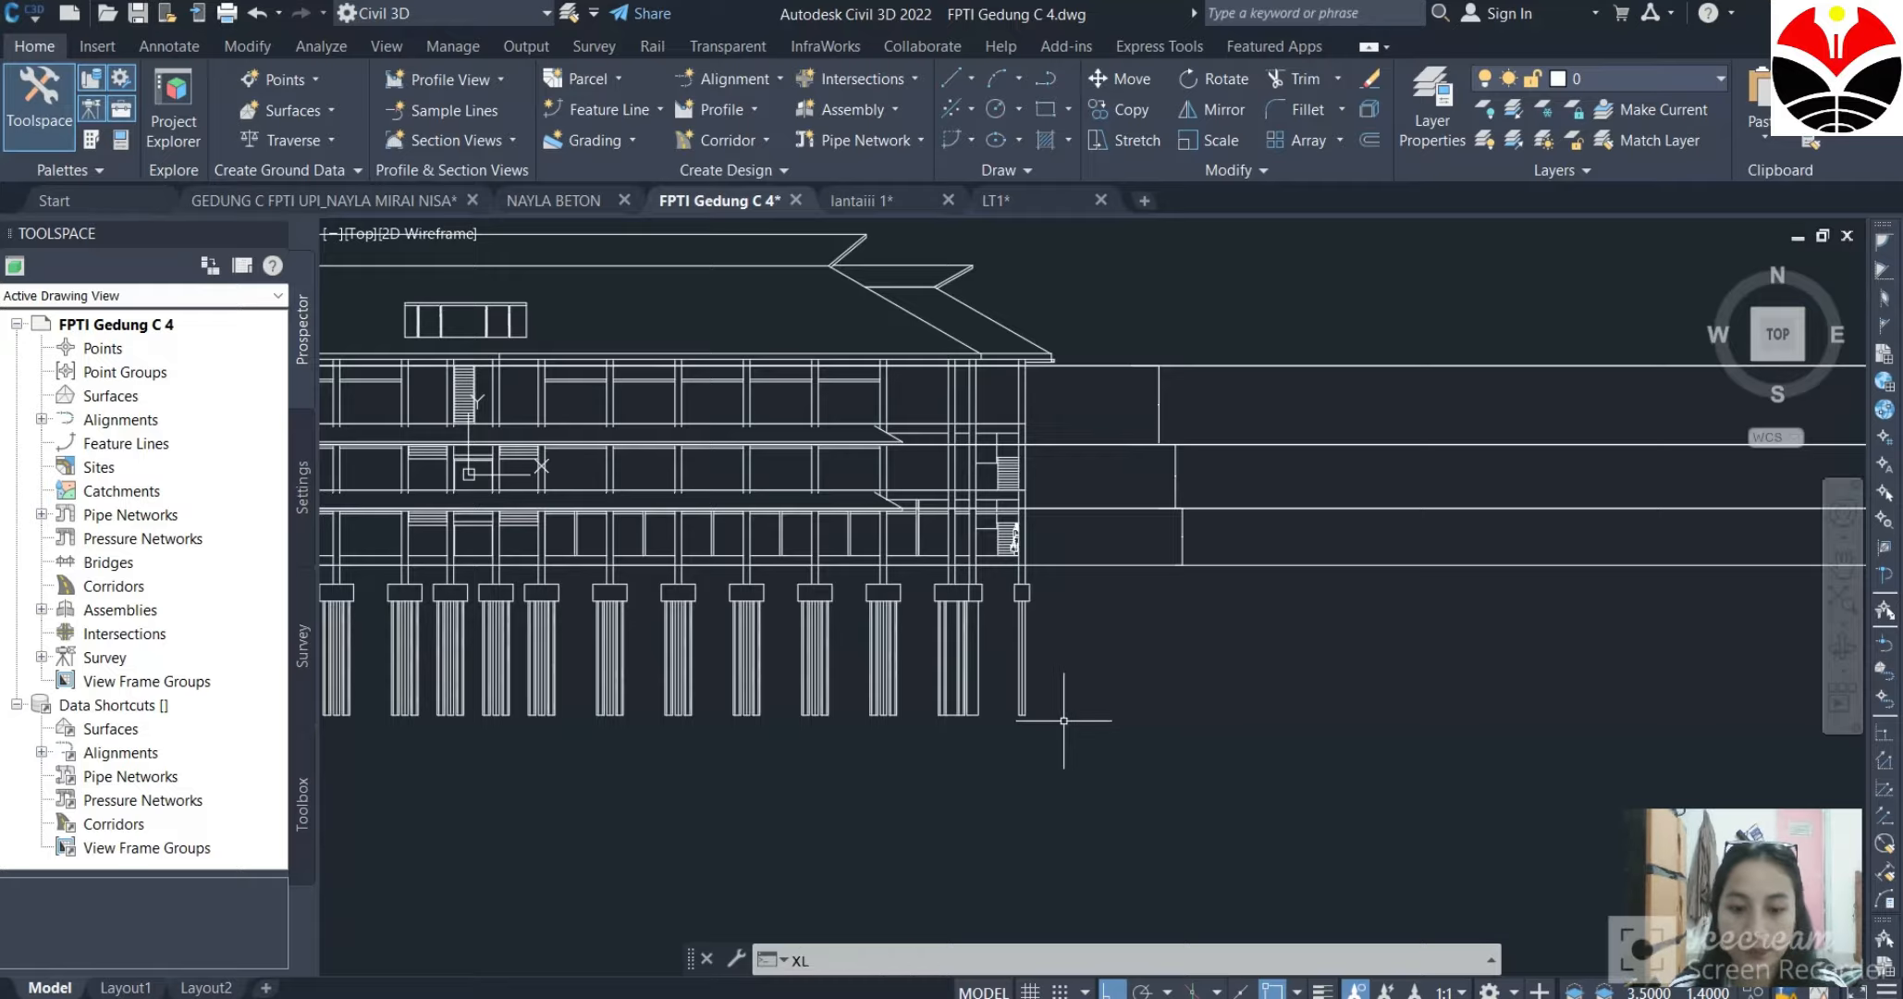
pyautogui.press('Return')
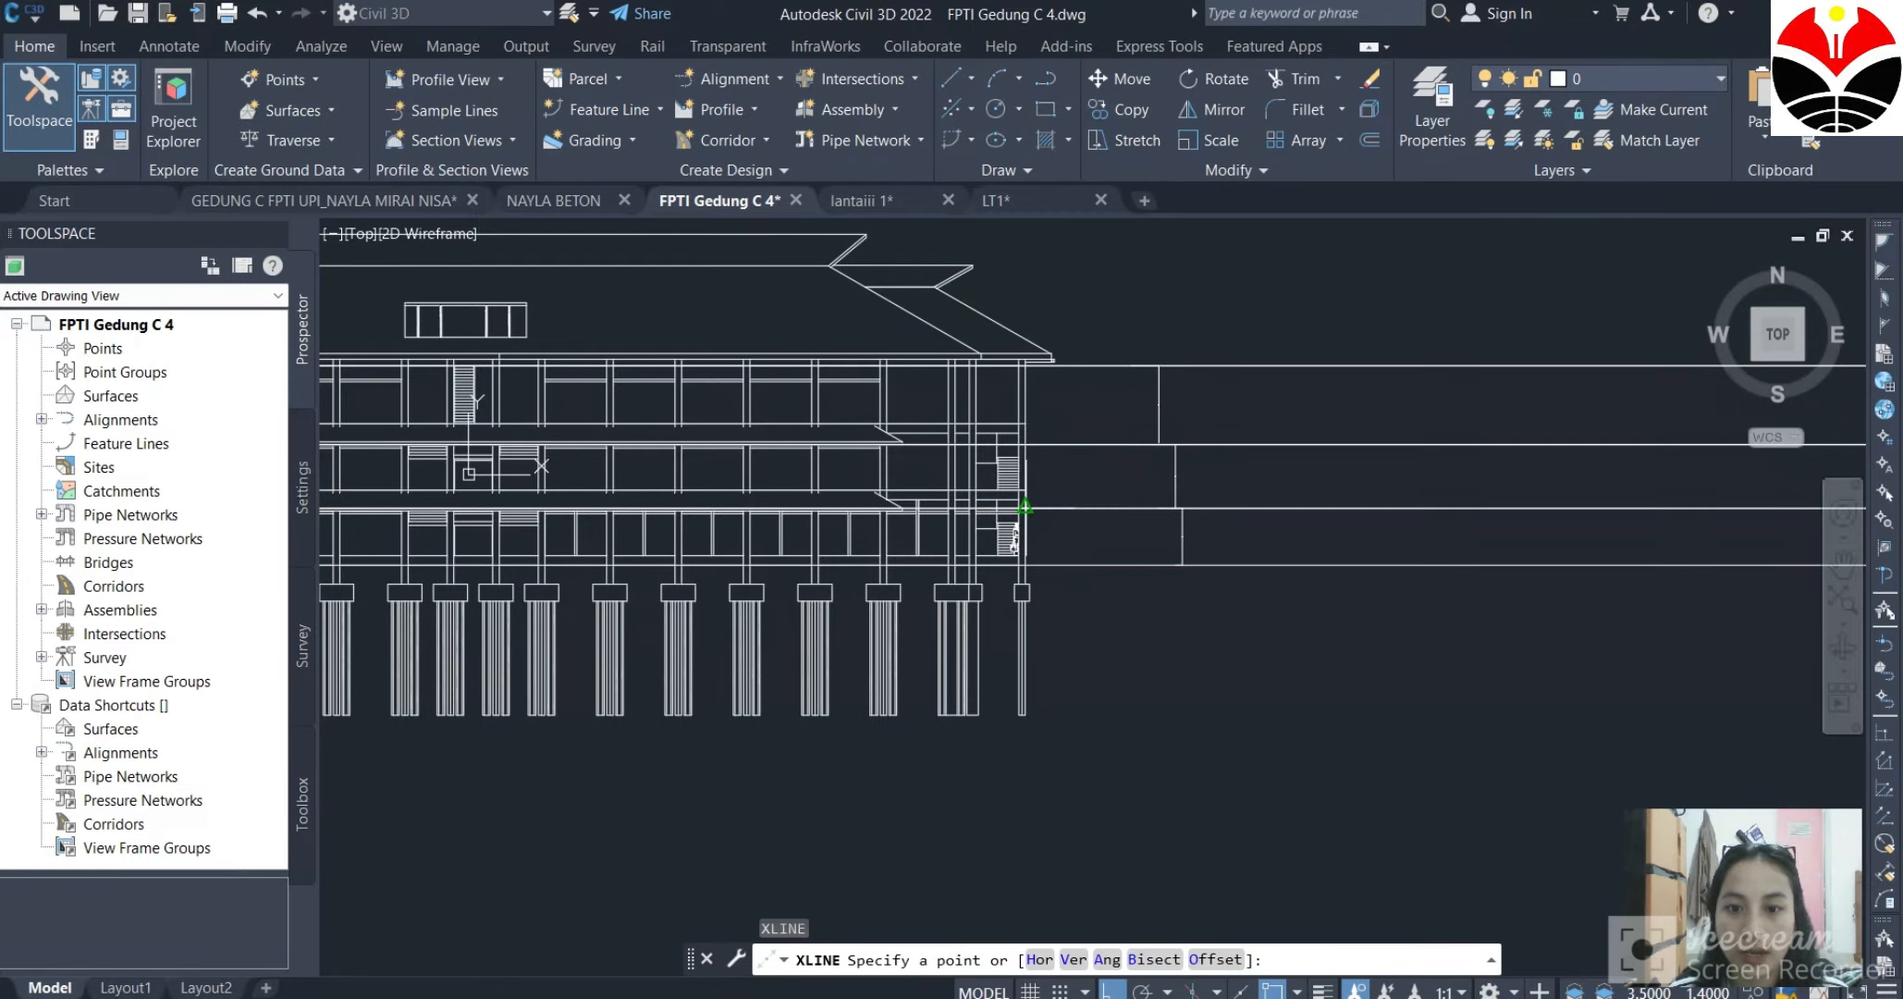
pyautogui.scroll(3, 1021, 403)
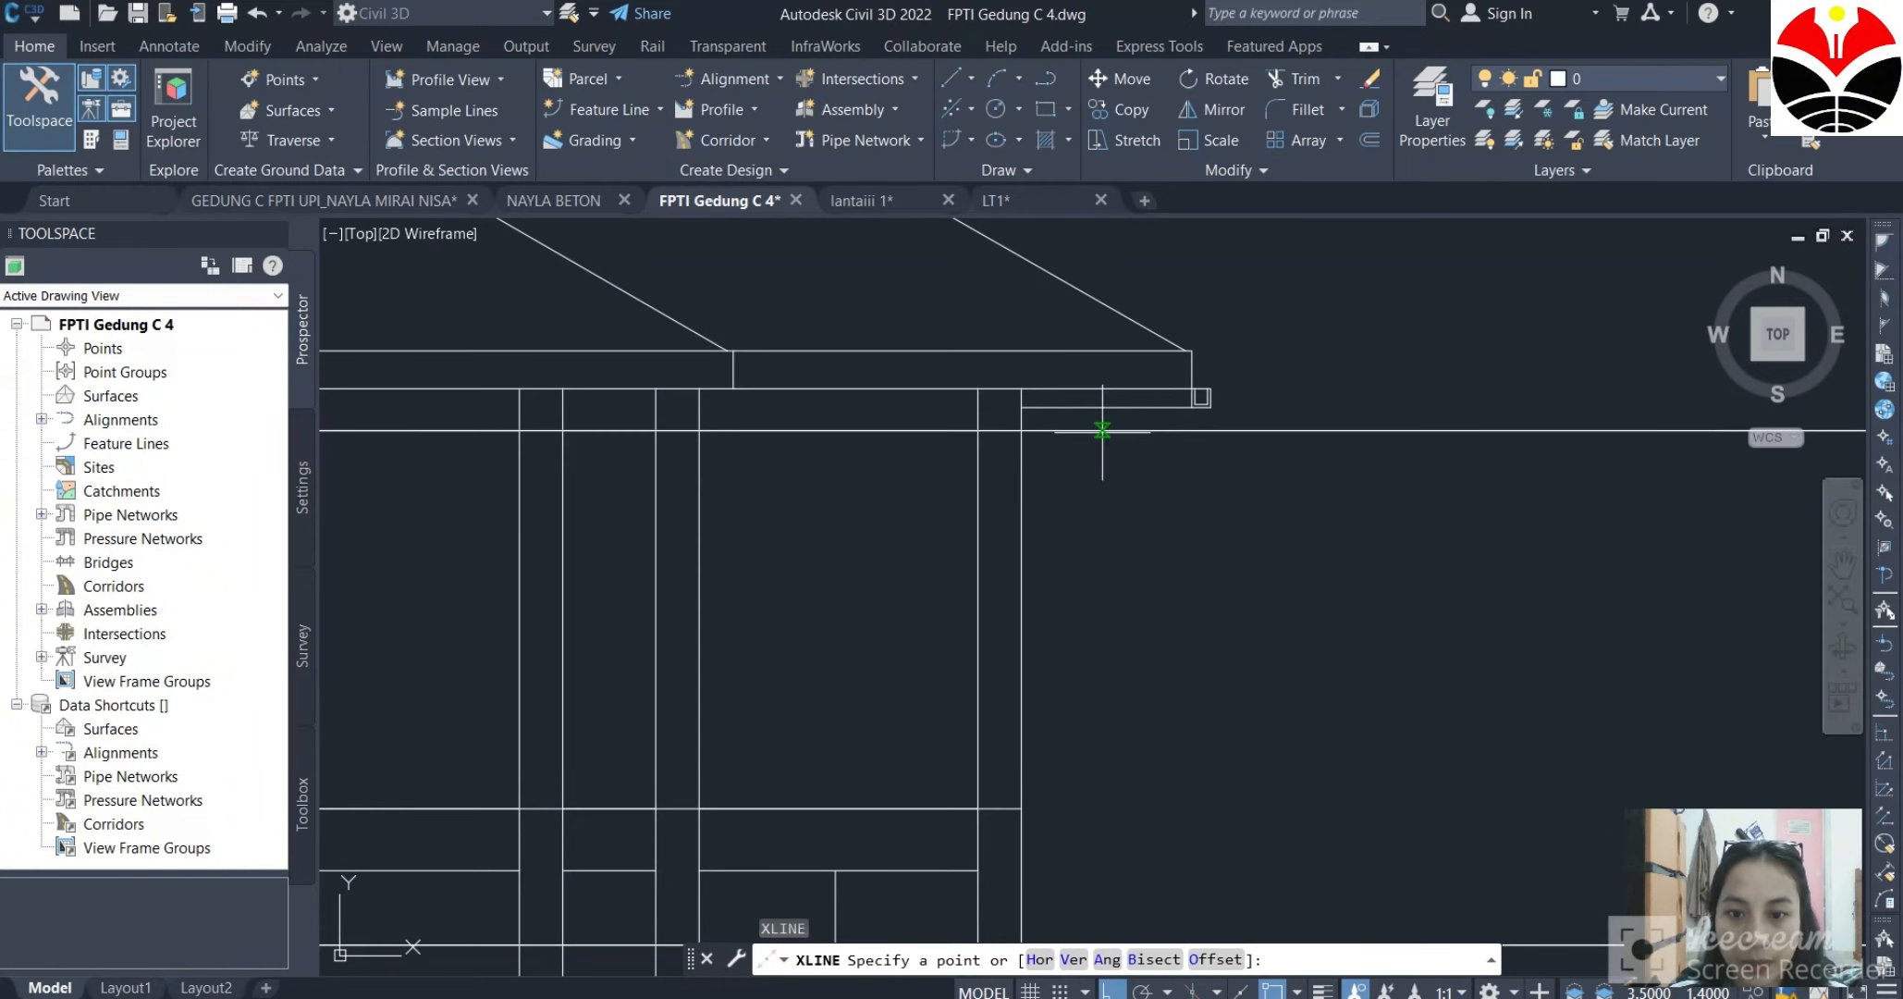
pyautogui.click(1021, 430)
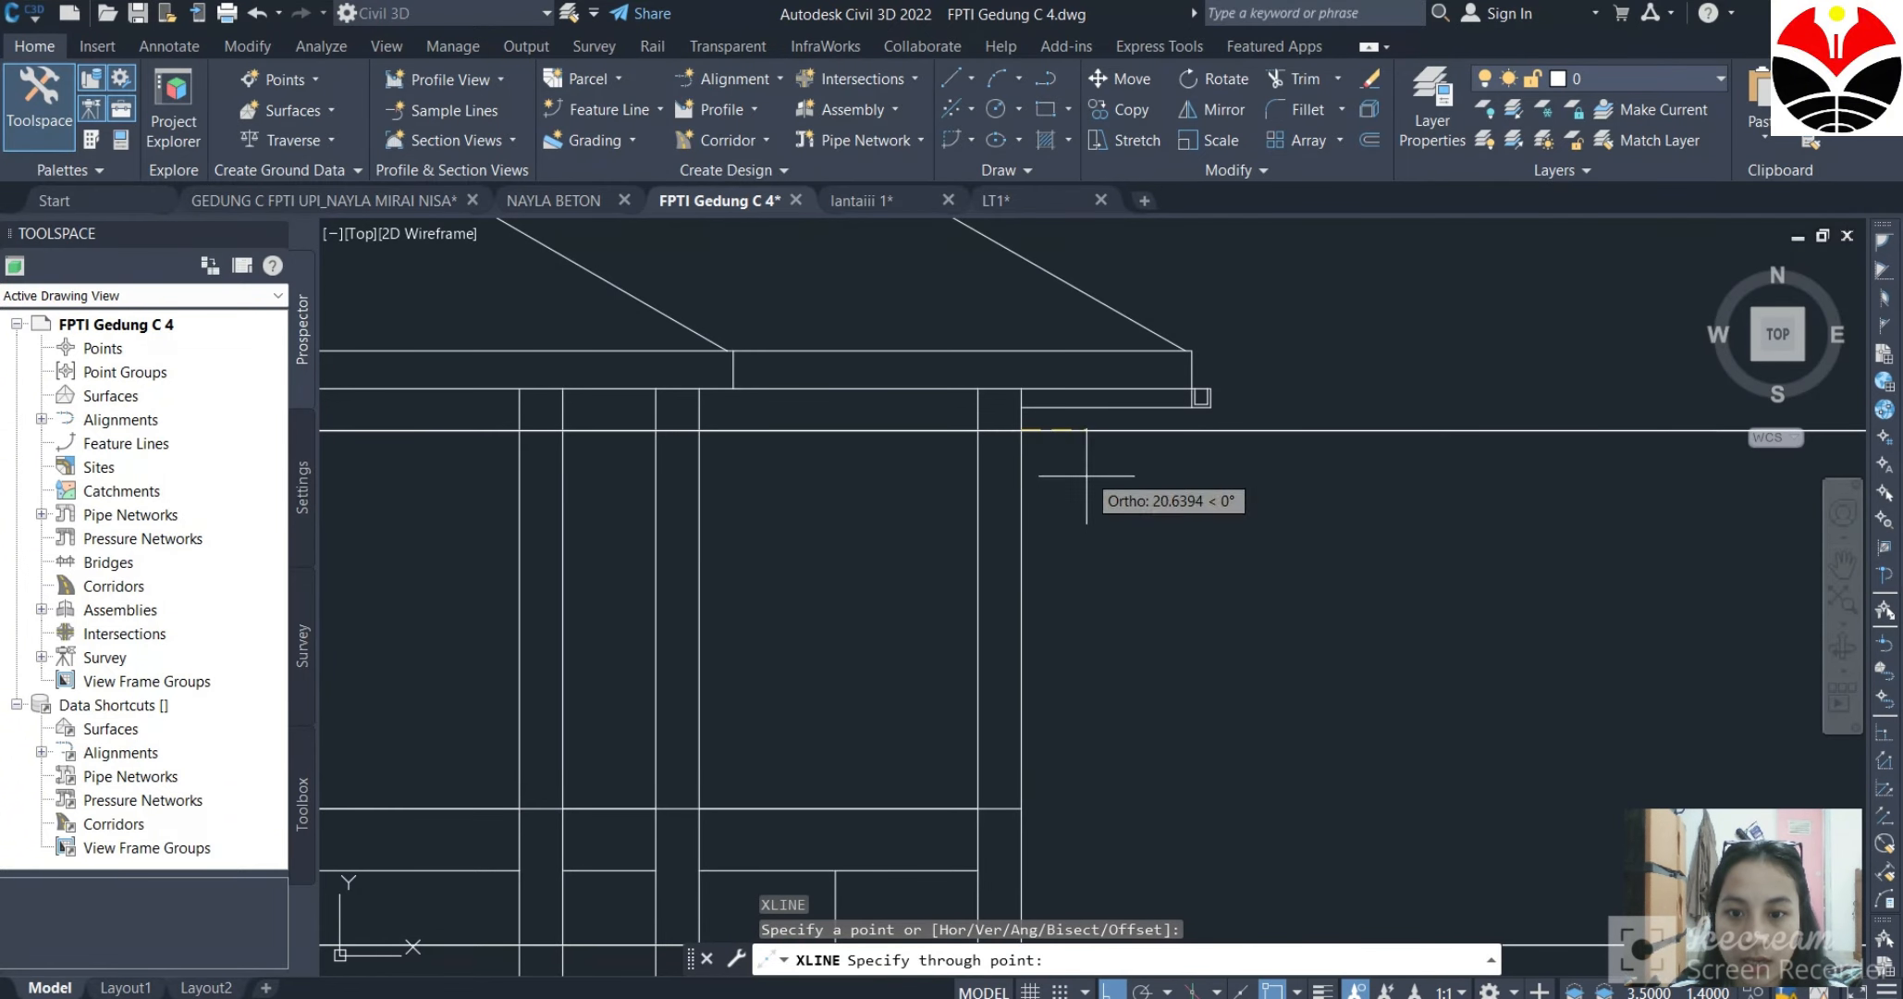
pyautogui.click(977, 430)
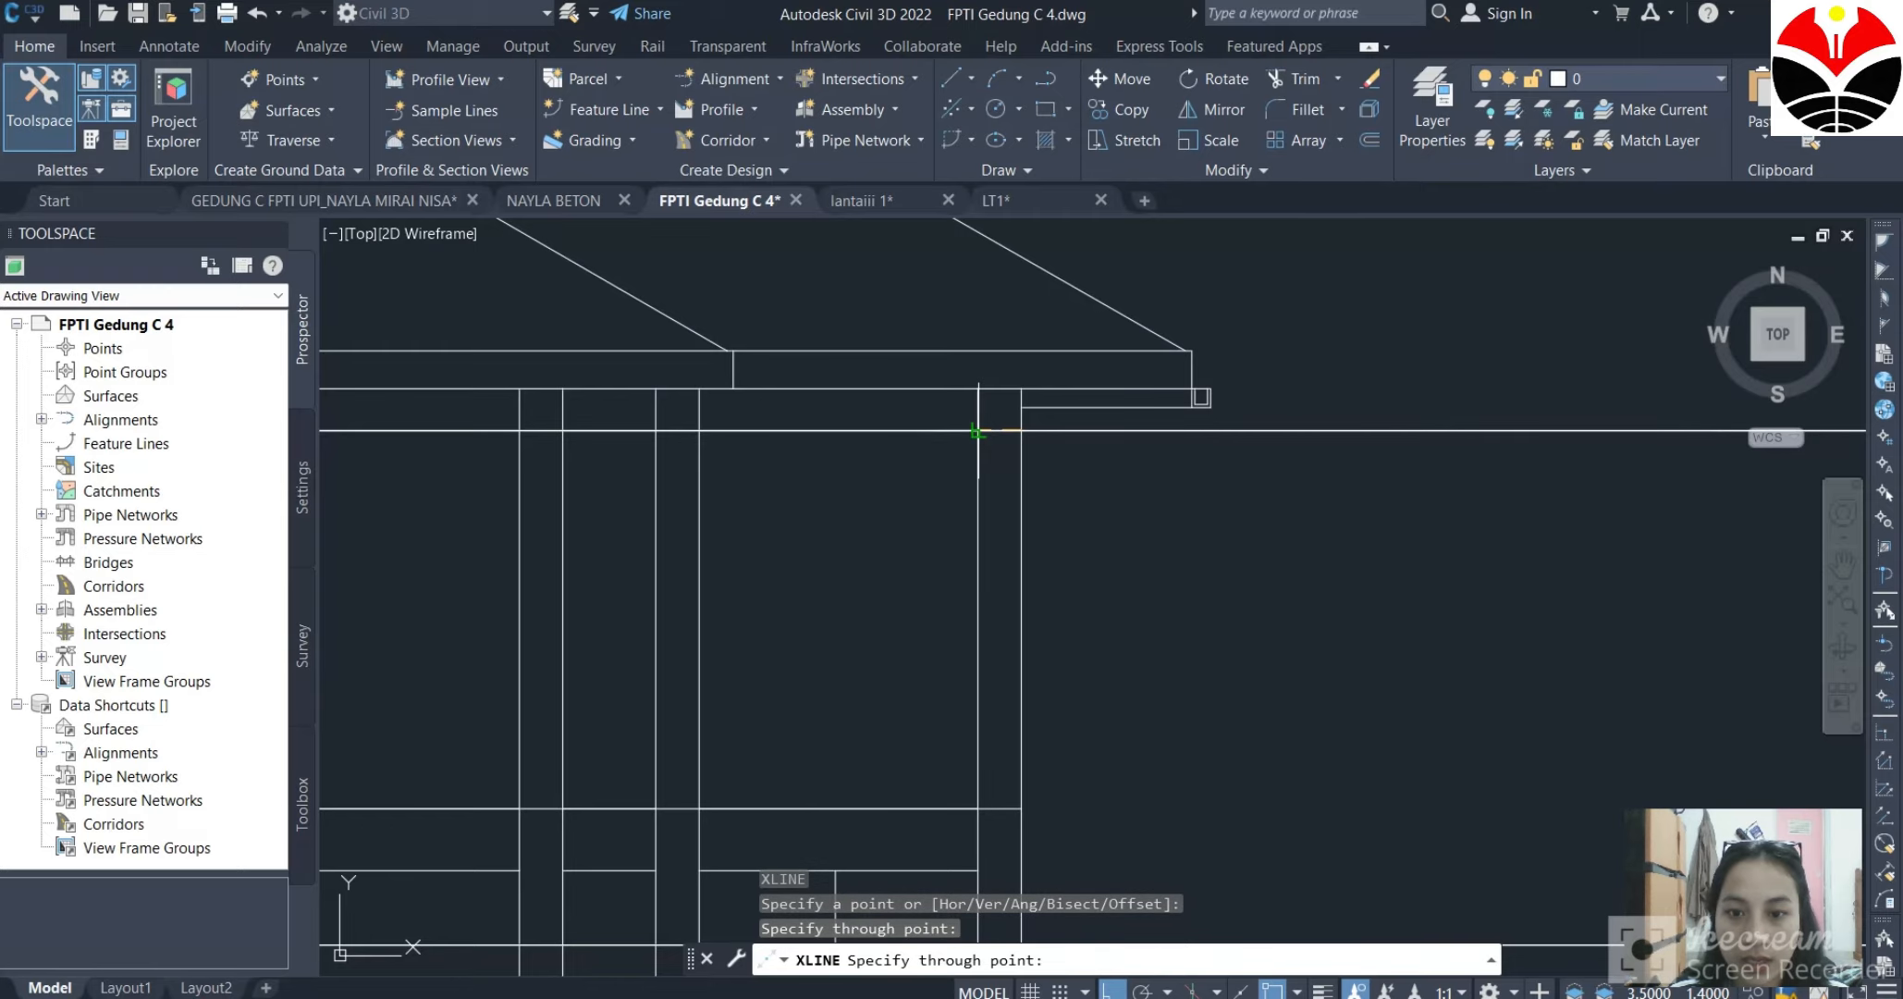
pyautogui.press('Escape')
# Copy the roof-level construction line down to the upper canopy's level, using the rightmost column's edge as base point.
pyautogui.click(1043, 430)
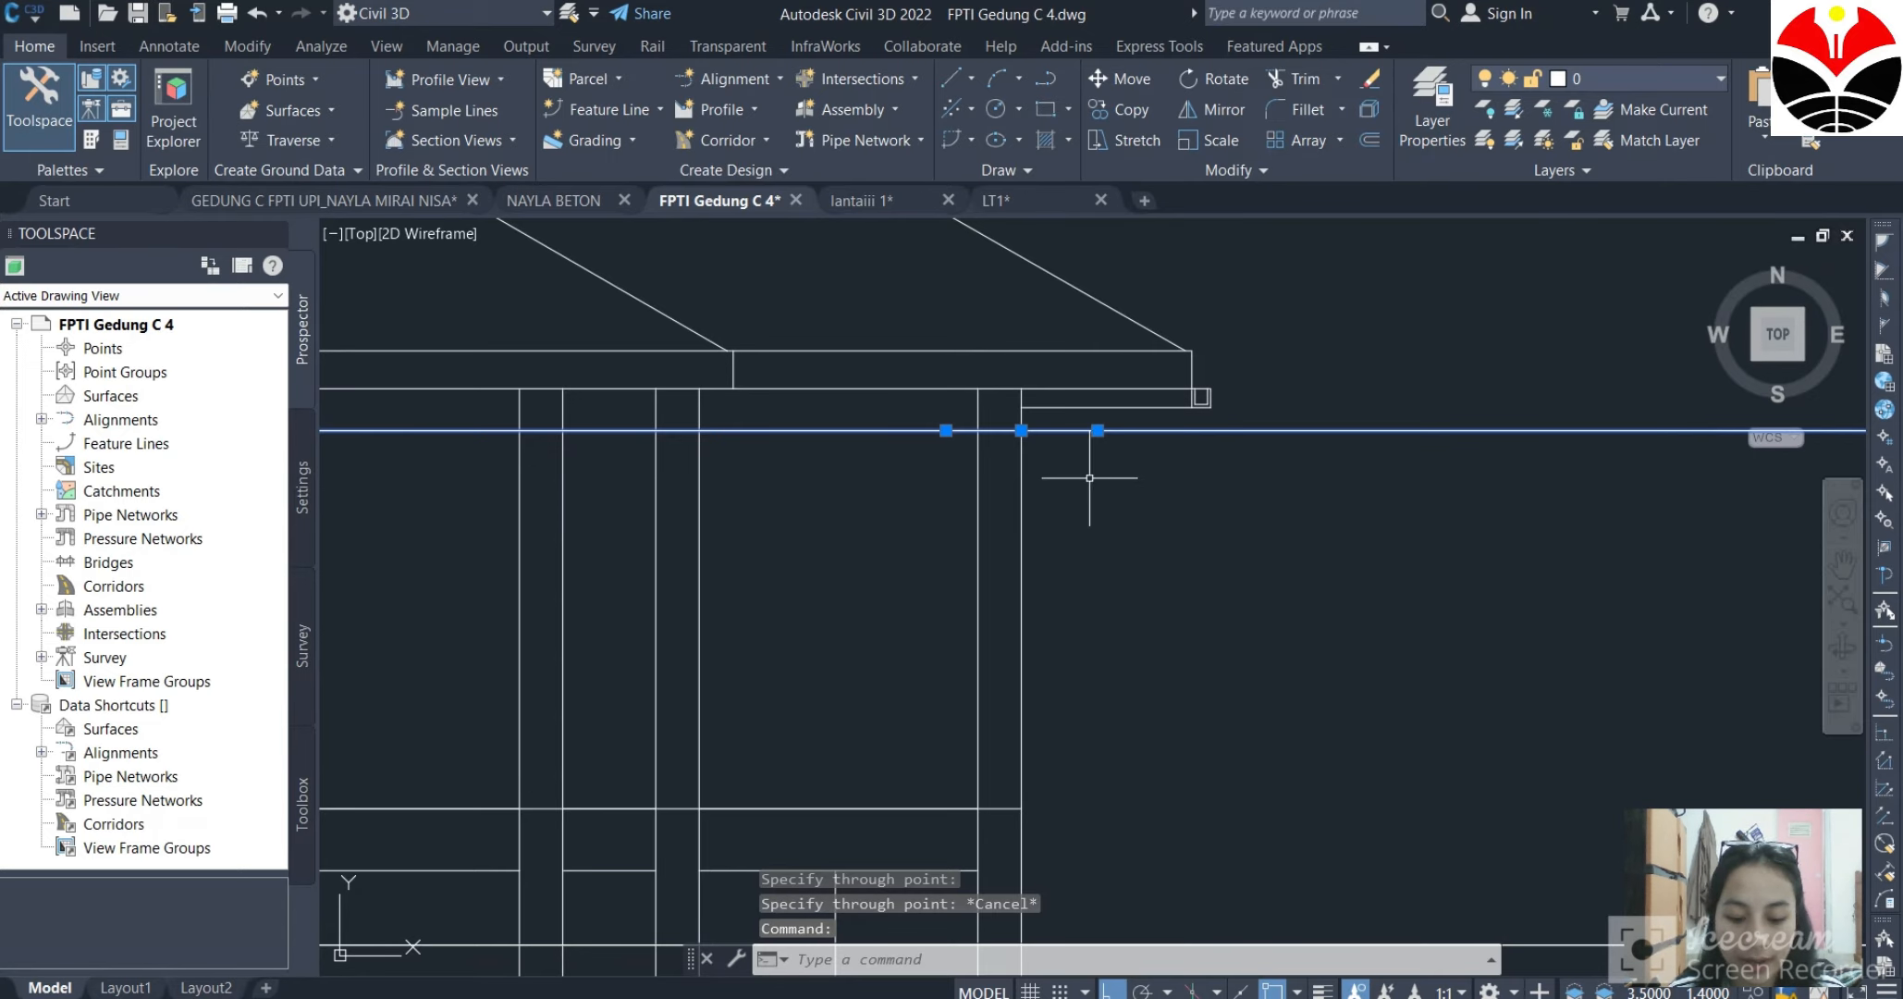
pyautogui.write('co')
pyautogui.press('Return')
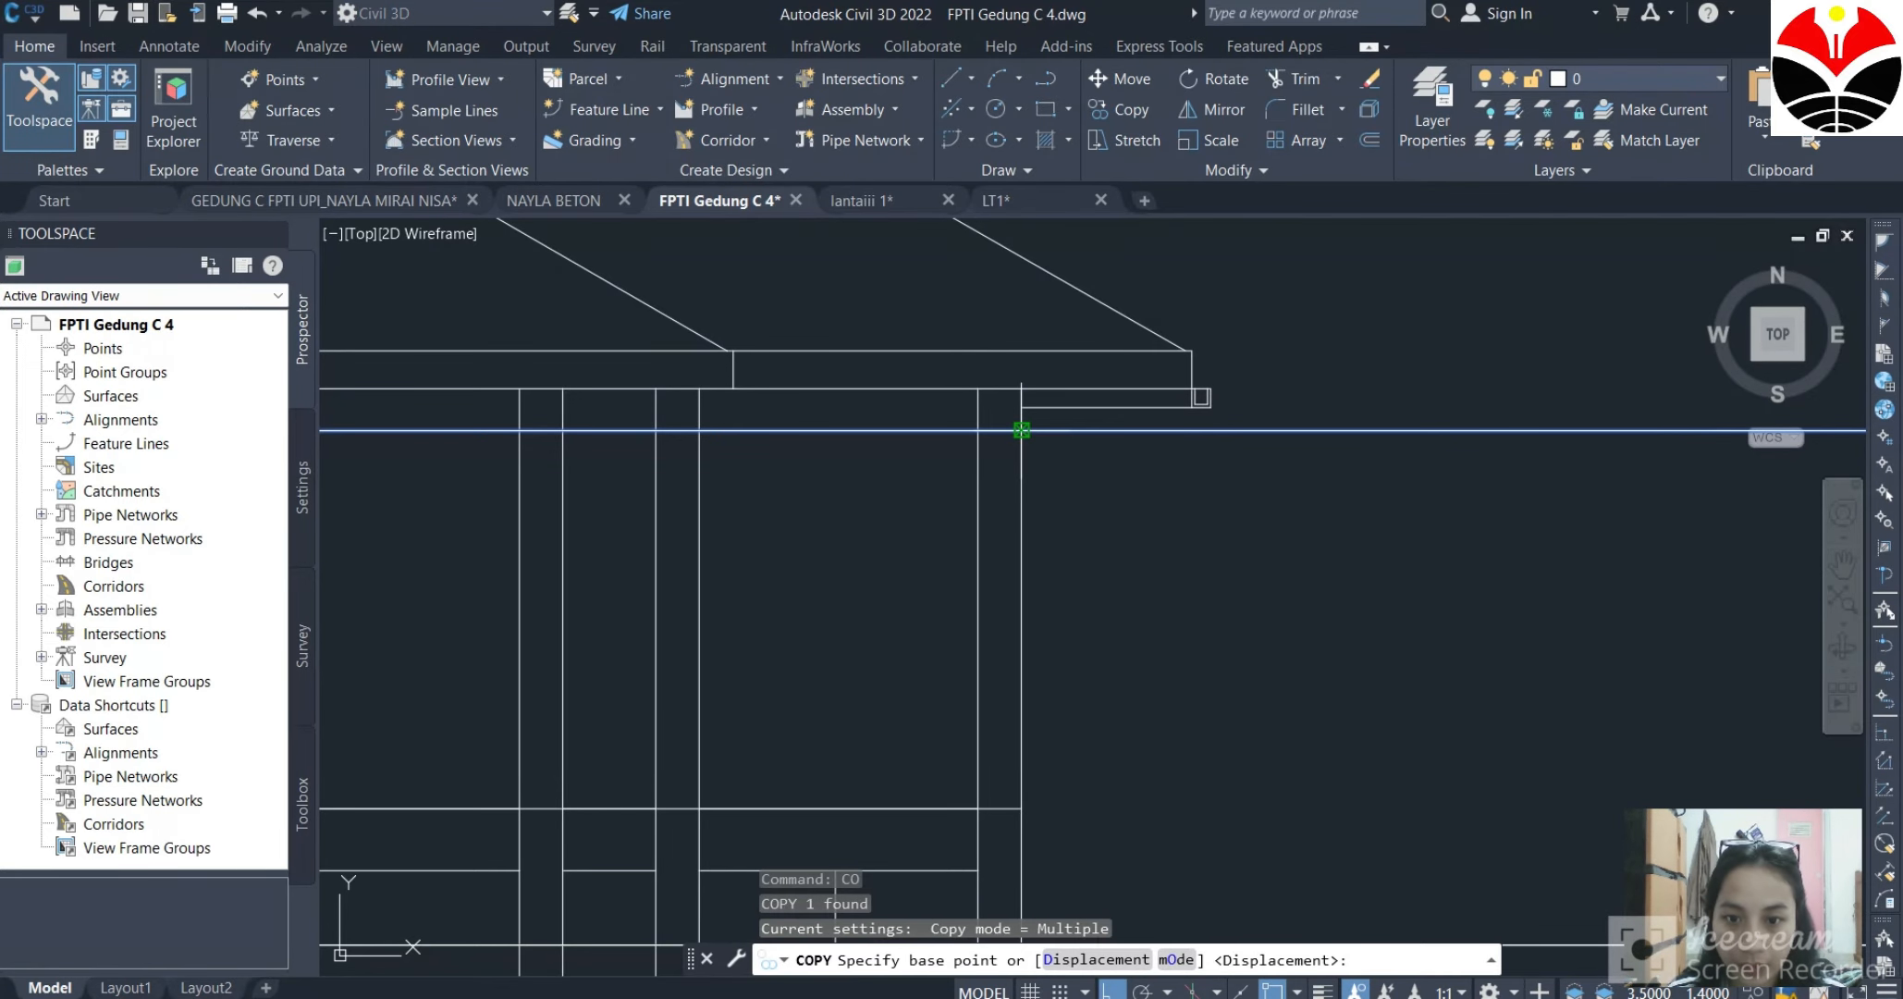
pyautogui.click(1021, 430)
pyautogui.scroll(-2, 1017, 463)
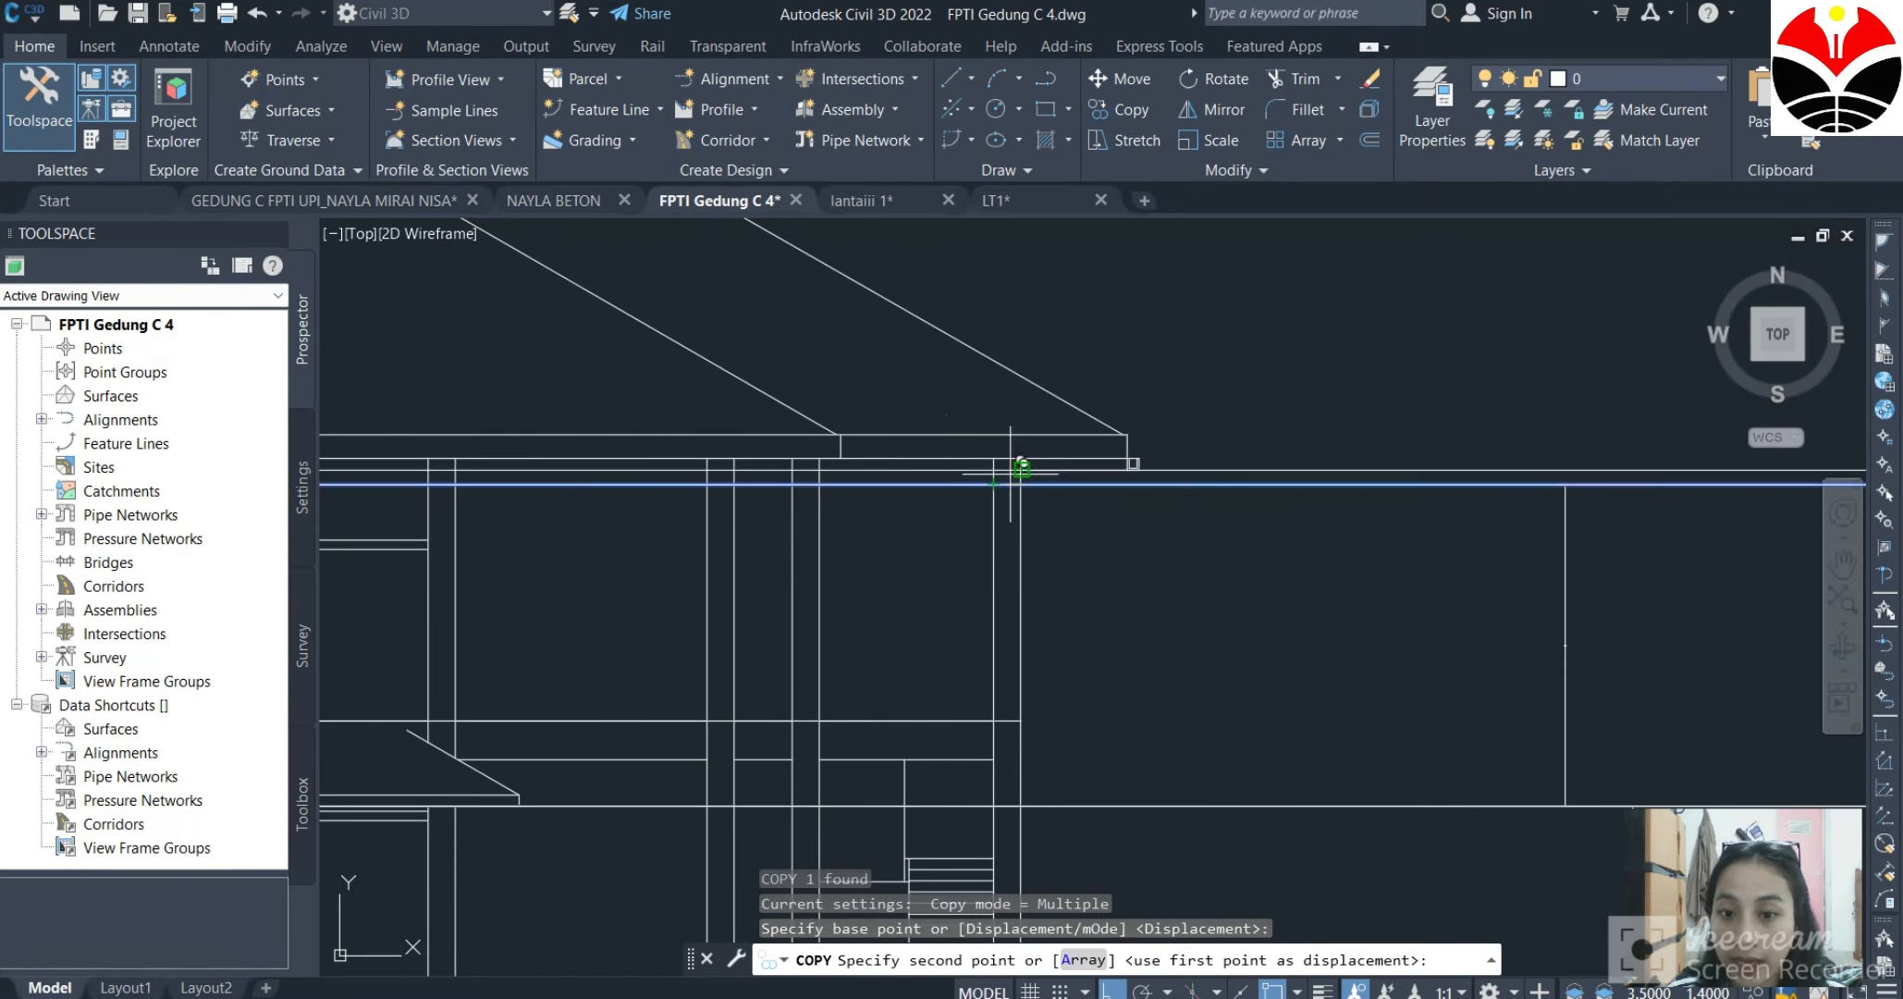
pyautogui.scroll(-2, 1008, 485)
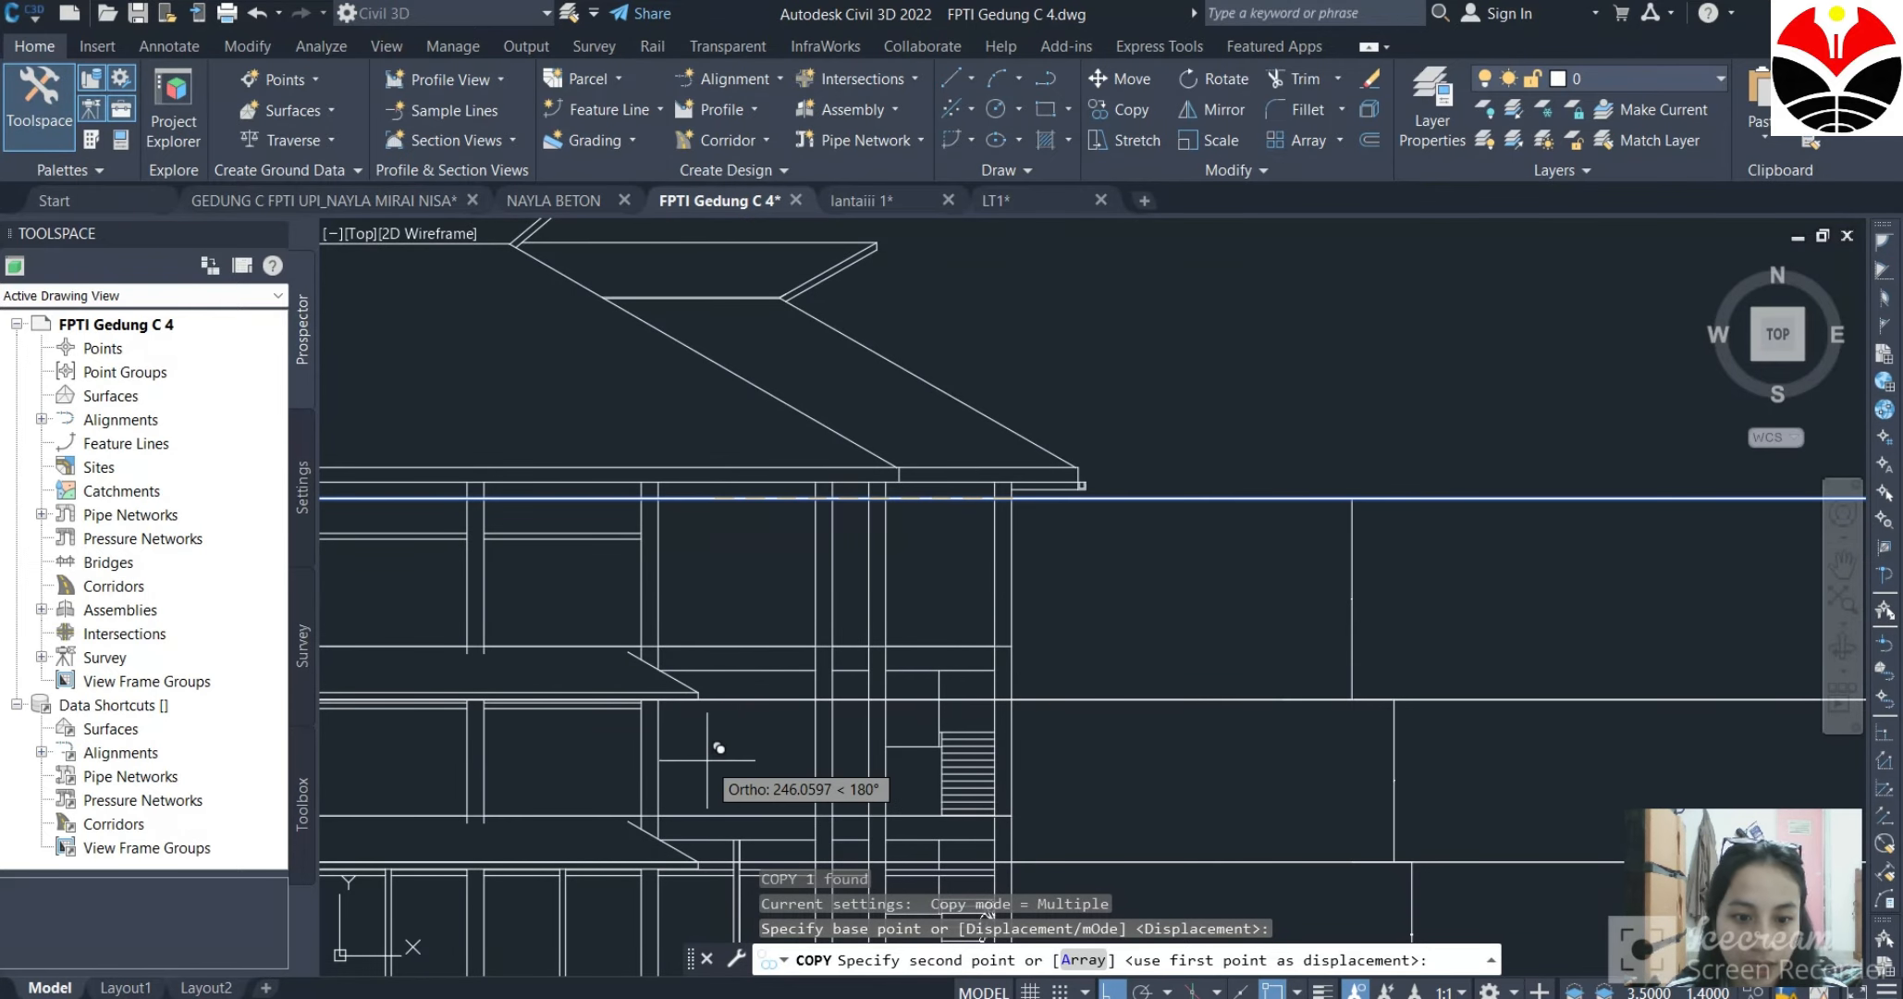
pyautogui.scroll(-3, 555, 731)
pyautogui.scroll(3, 434, 731)
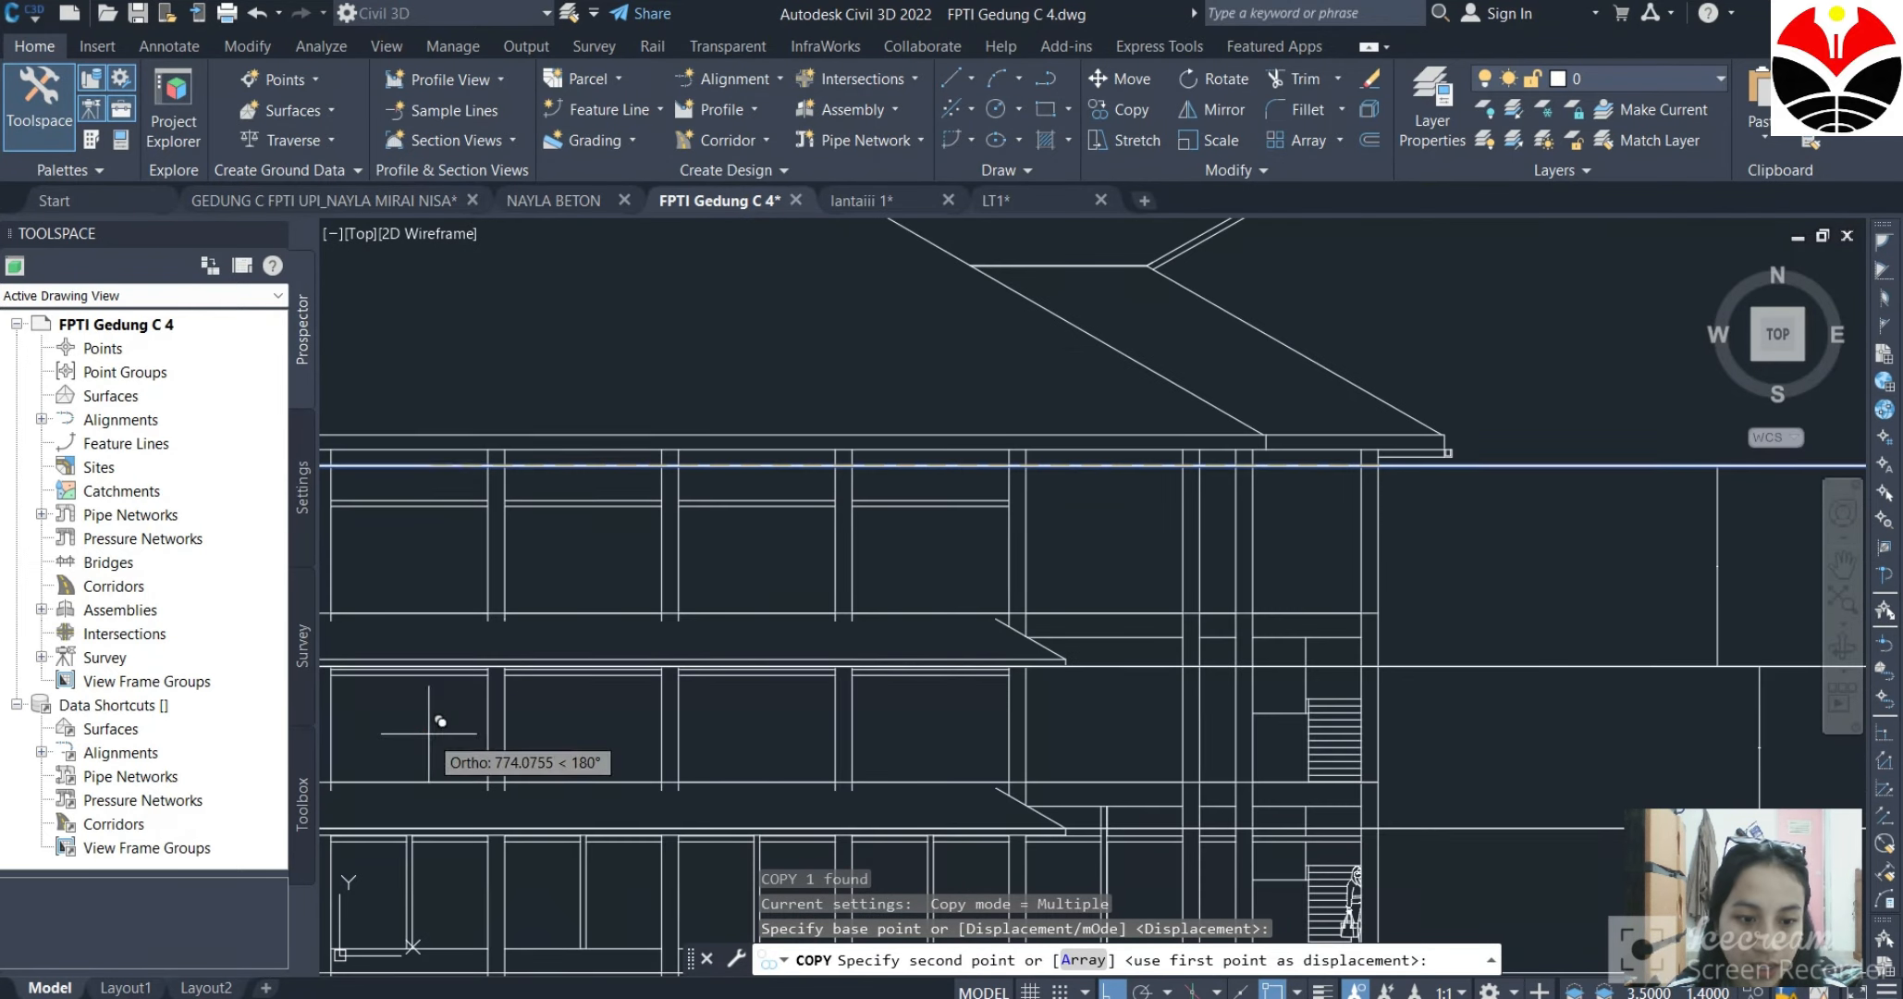
pyautogui.scroll(8, 1017, 680)
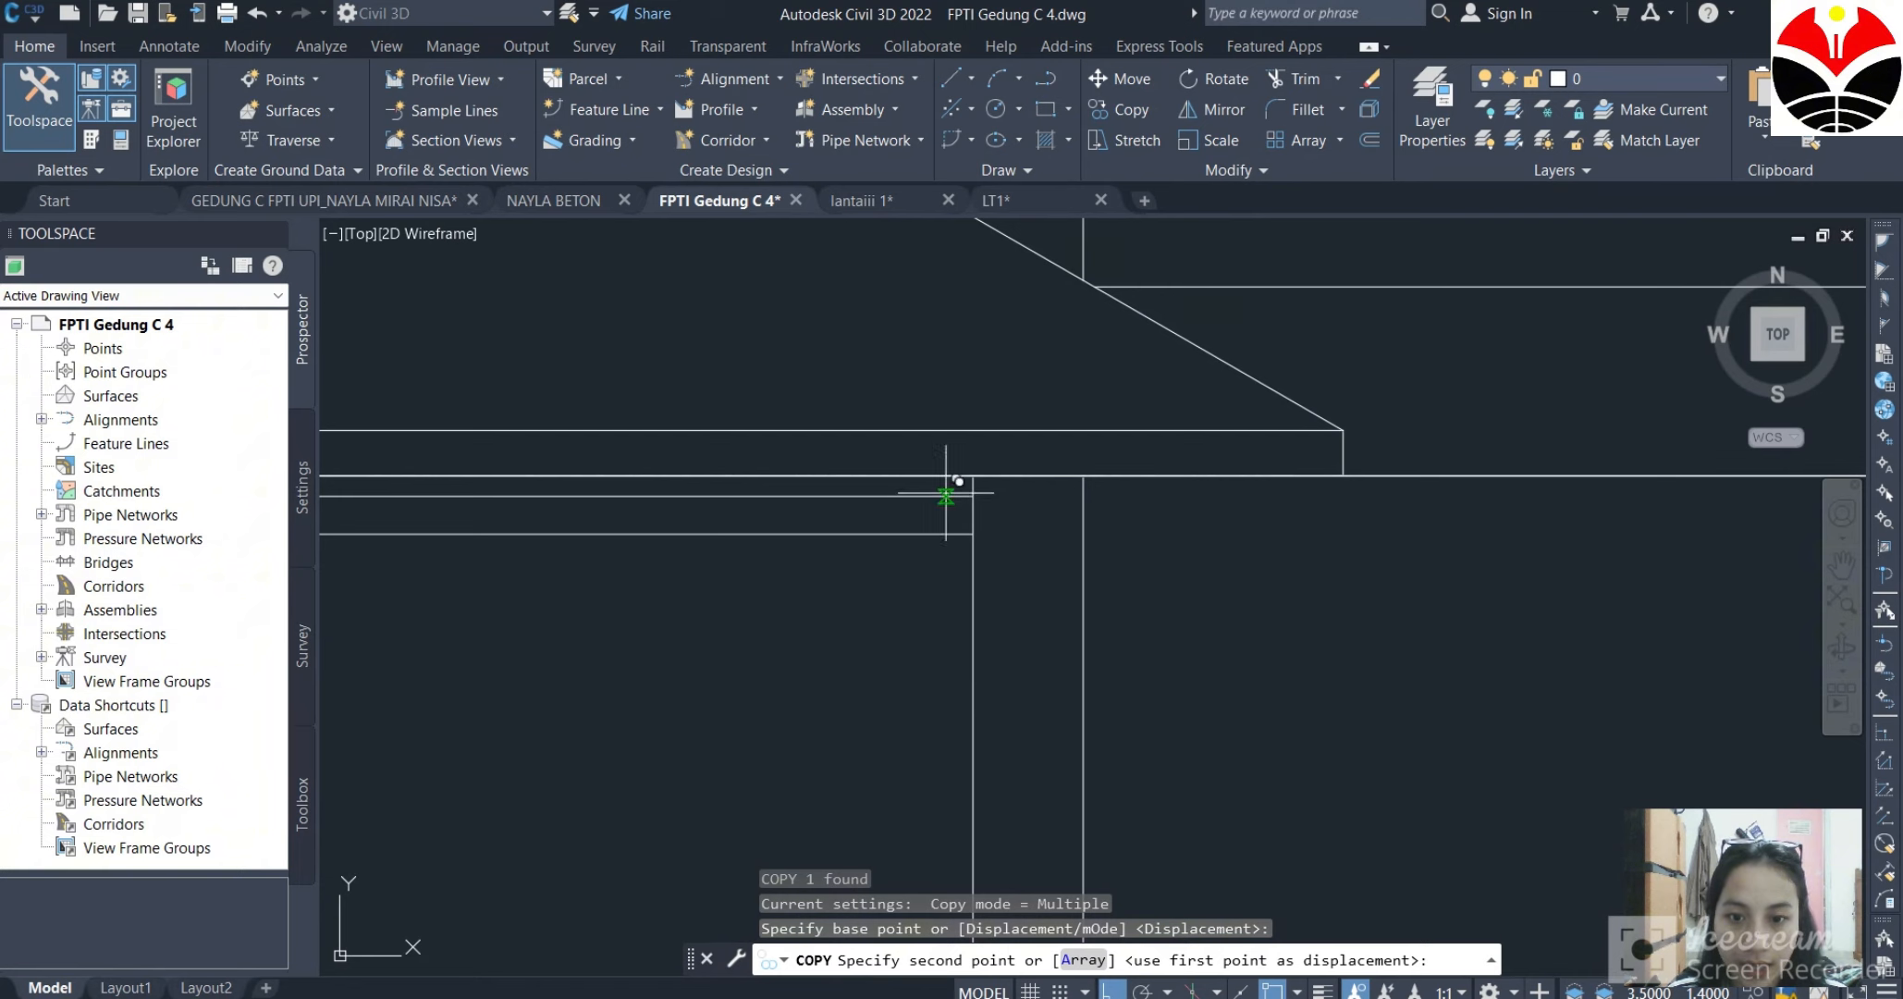
pyautogui.scroll(-5, 1006, 619)
pyautogui.scroll(4, 1013, 597)
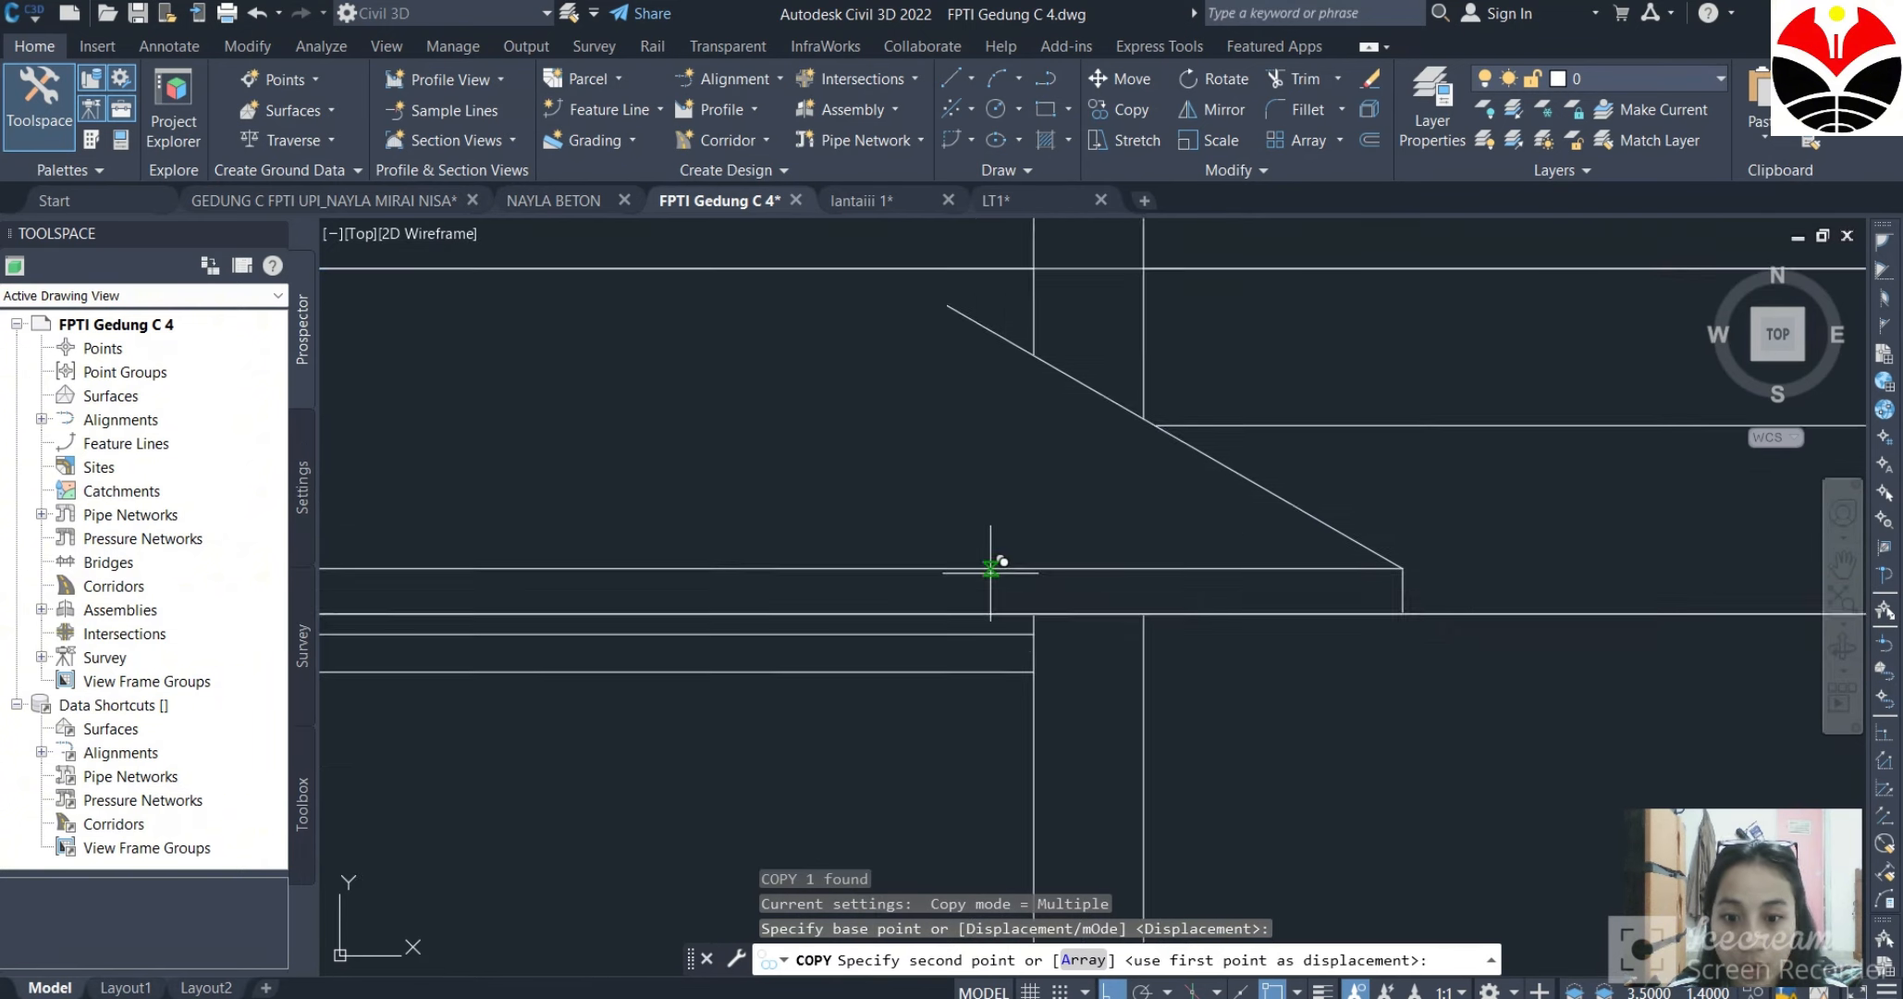
pyautogui.click(1059, 635)
pyautogui.scroll(-5, 1059, 635)
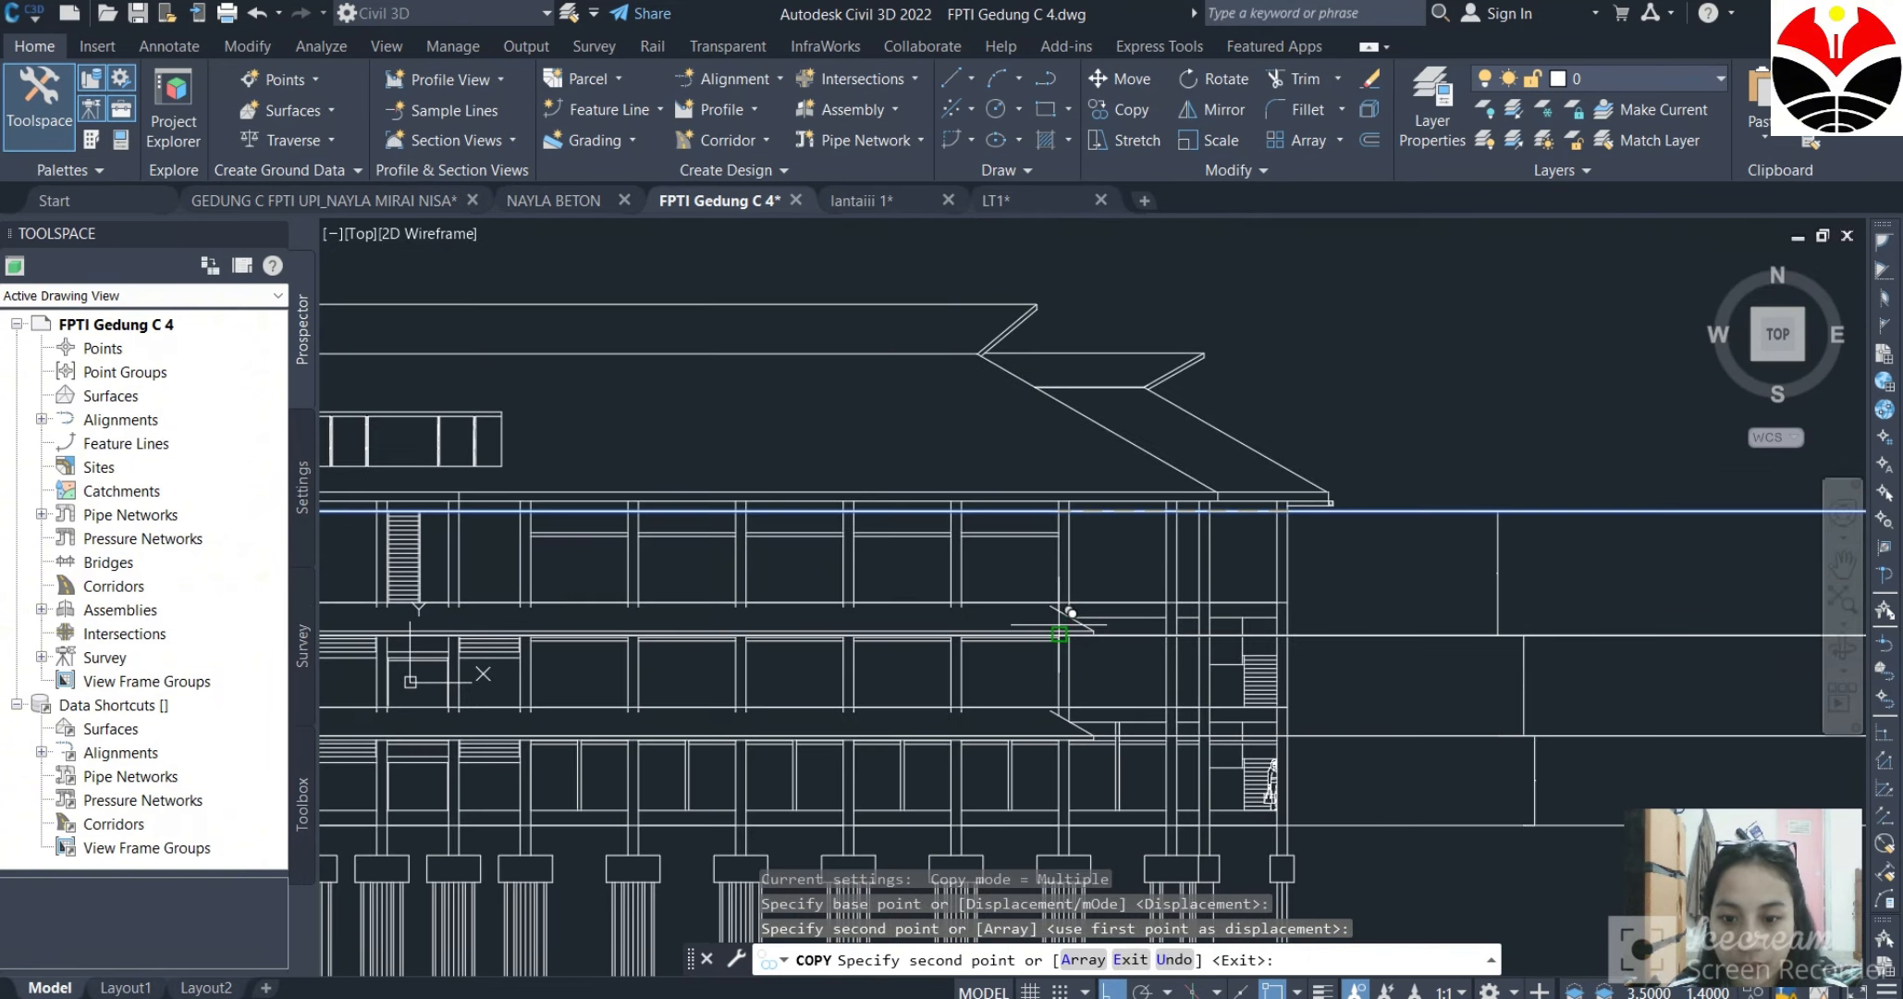
# Place another copy of the construction line at the lower canopy's eave corner and finish copying.
pyautogui.scroll(-3, 1069, 612)
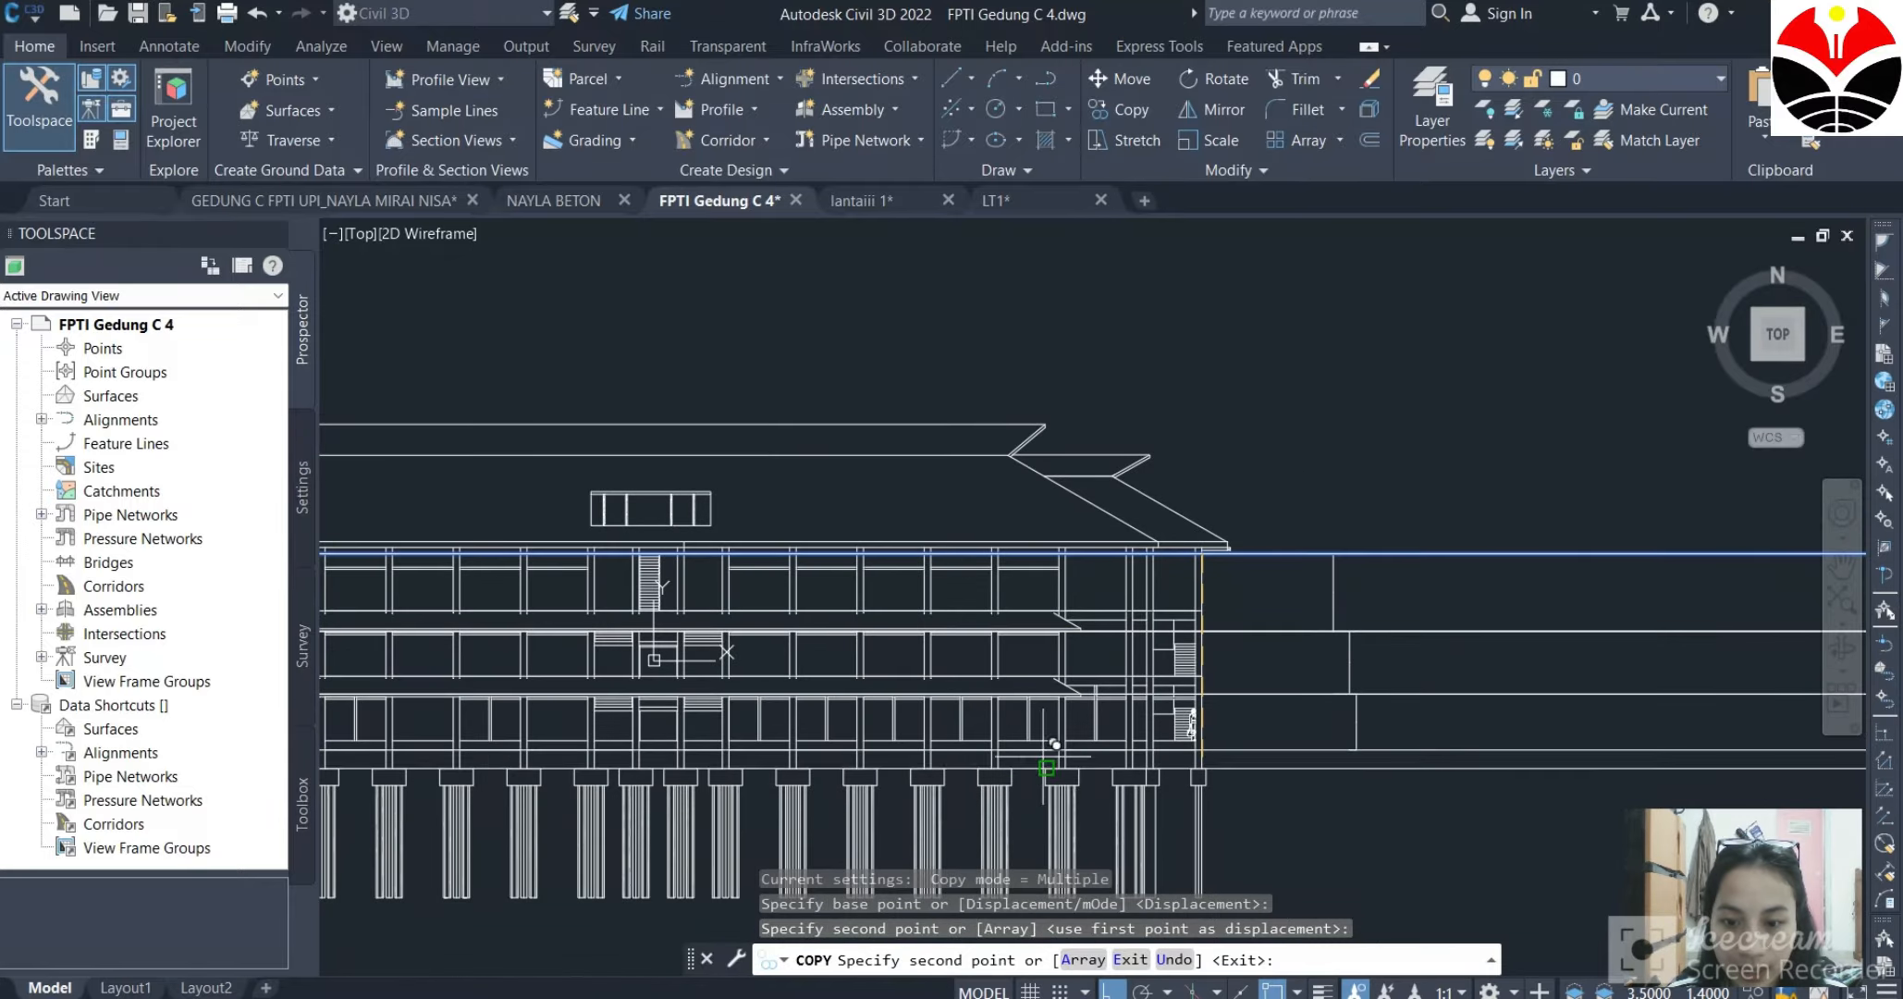
pyautogui.scroll(3, 1071, 746)
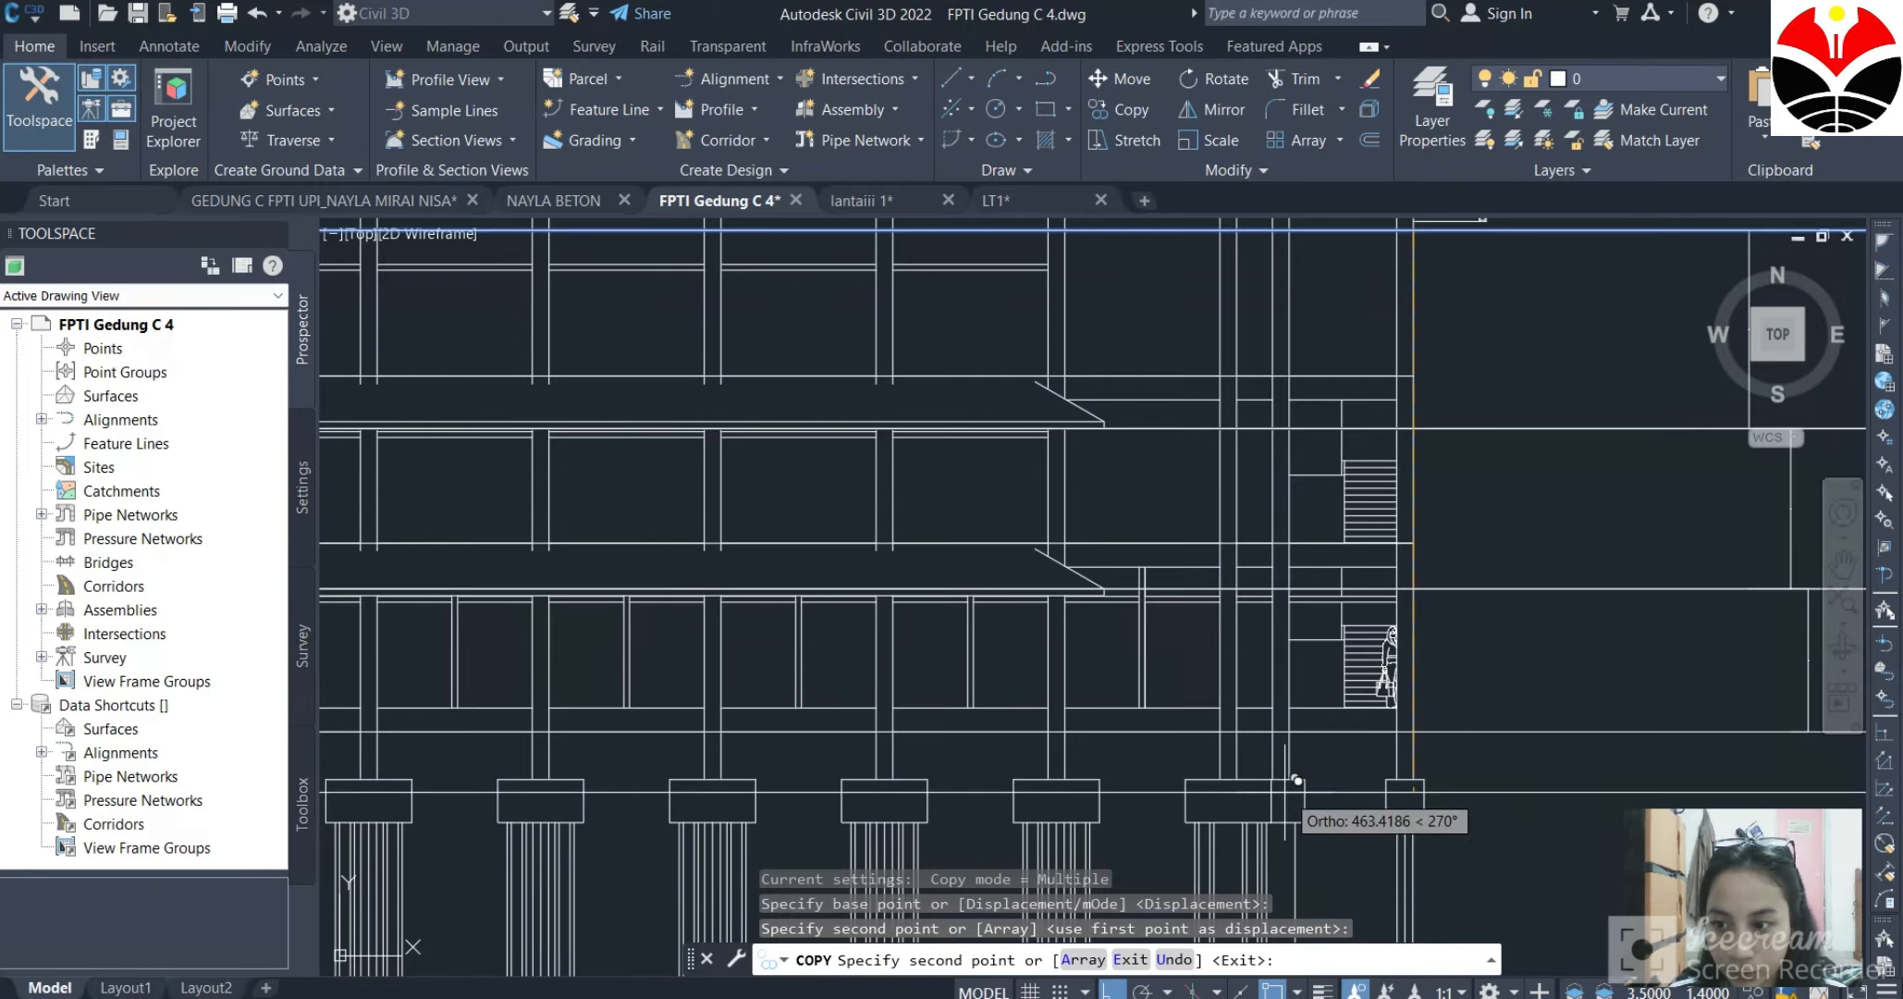
pyautogui.scroll(-3, 1313, 783)
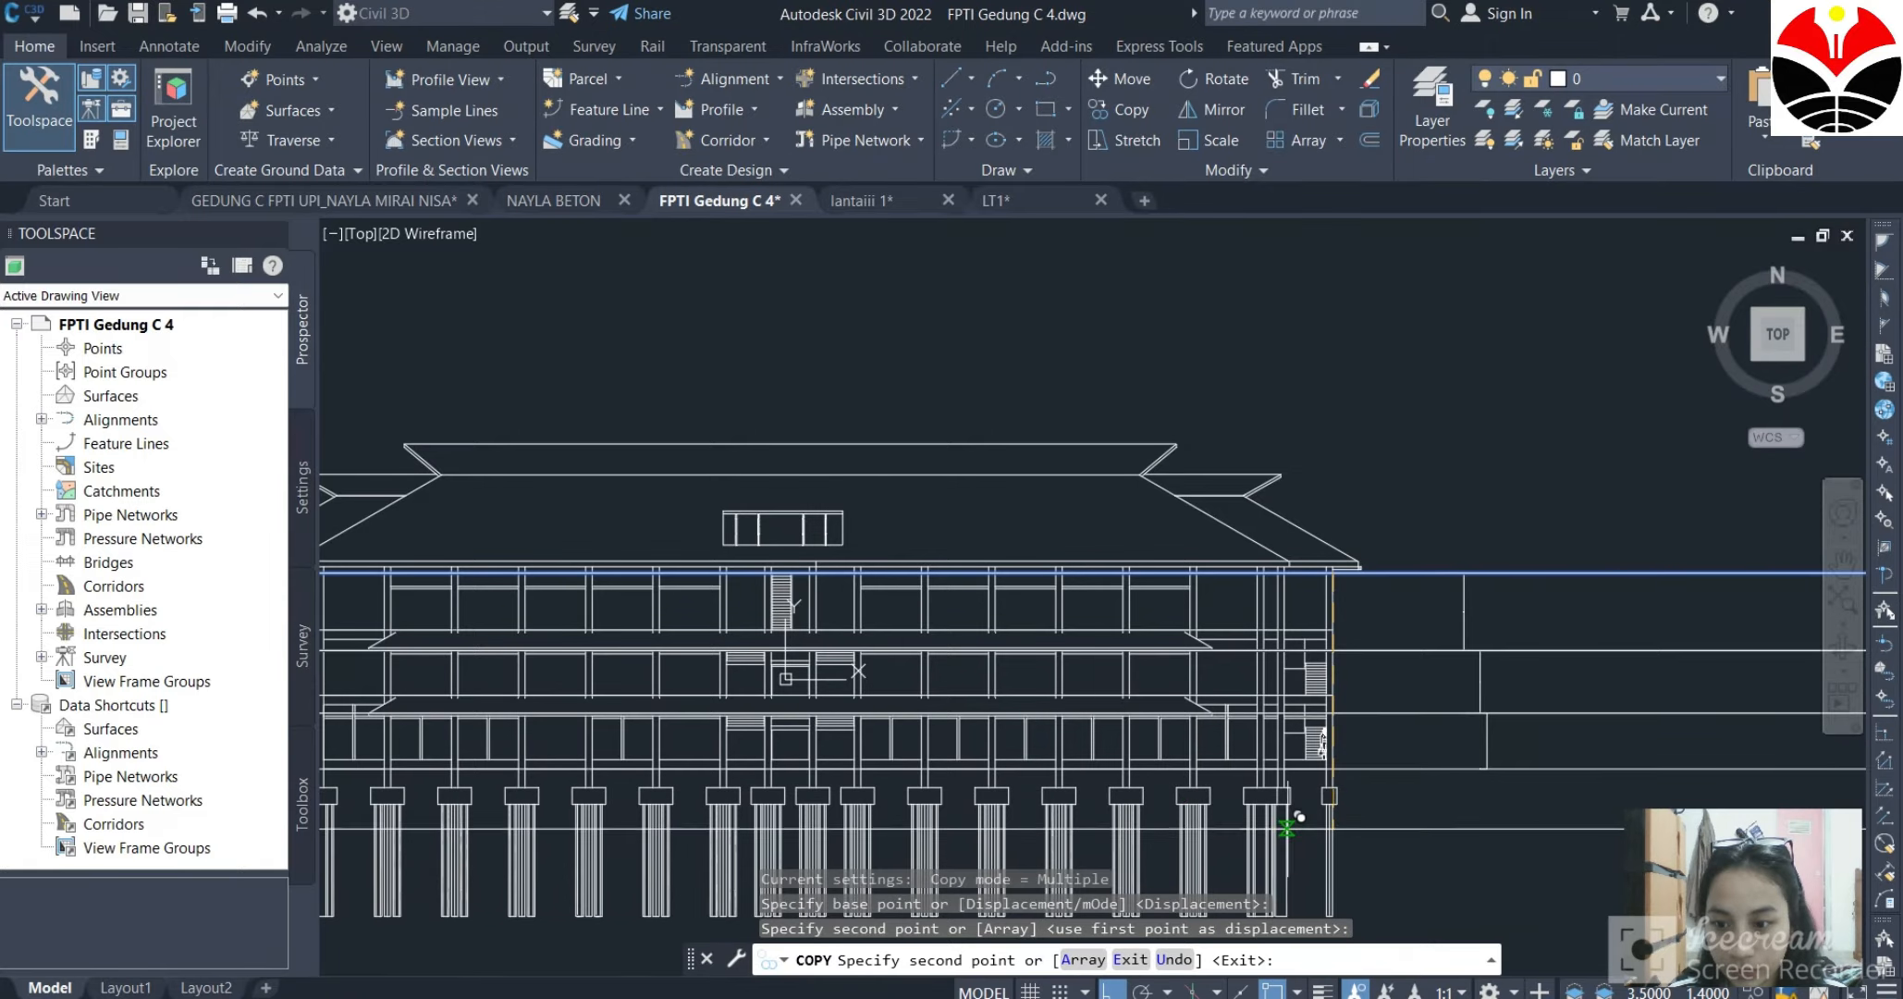
pyautogui.scroll(3, 1233, 784)
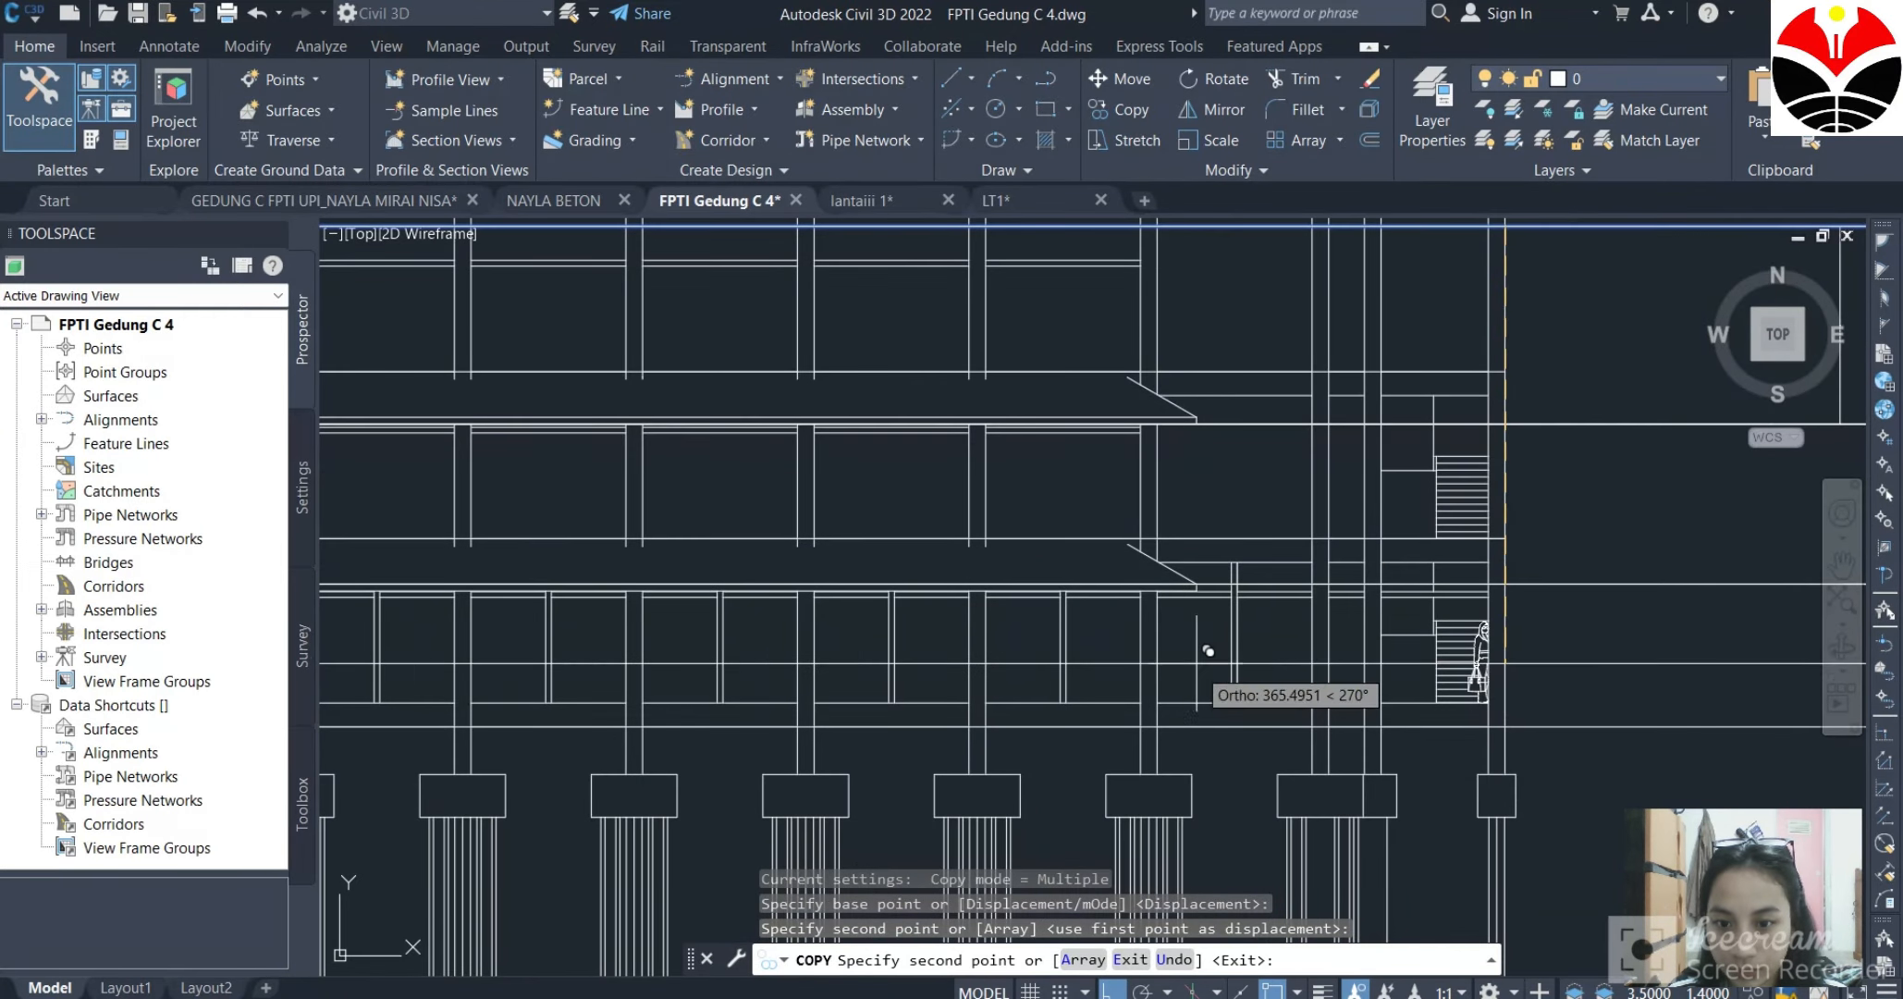
pyautogui.scroll(4, 1167, 610)
pyautogui.scroll(-2, 1172, 603)
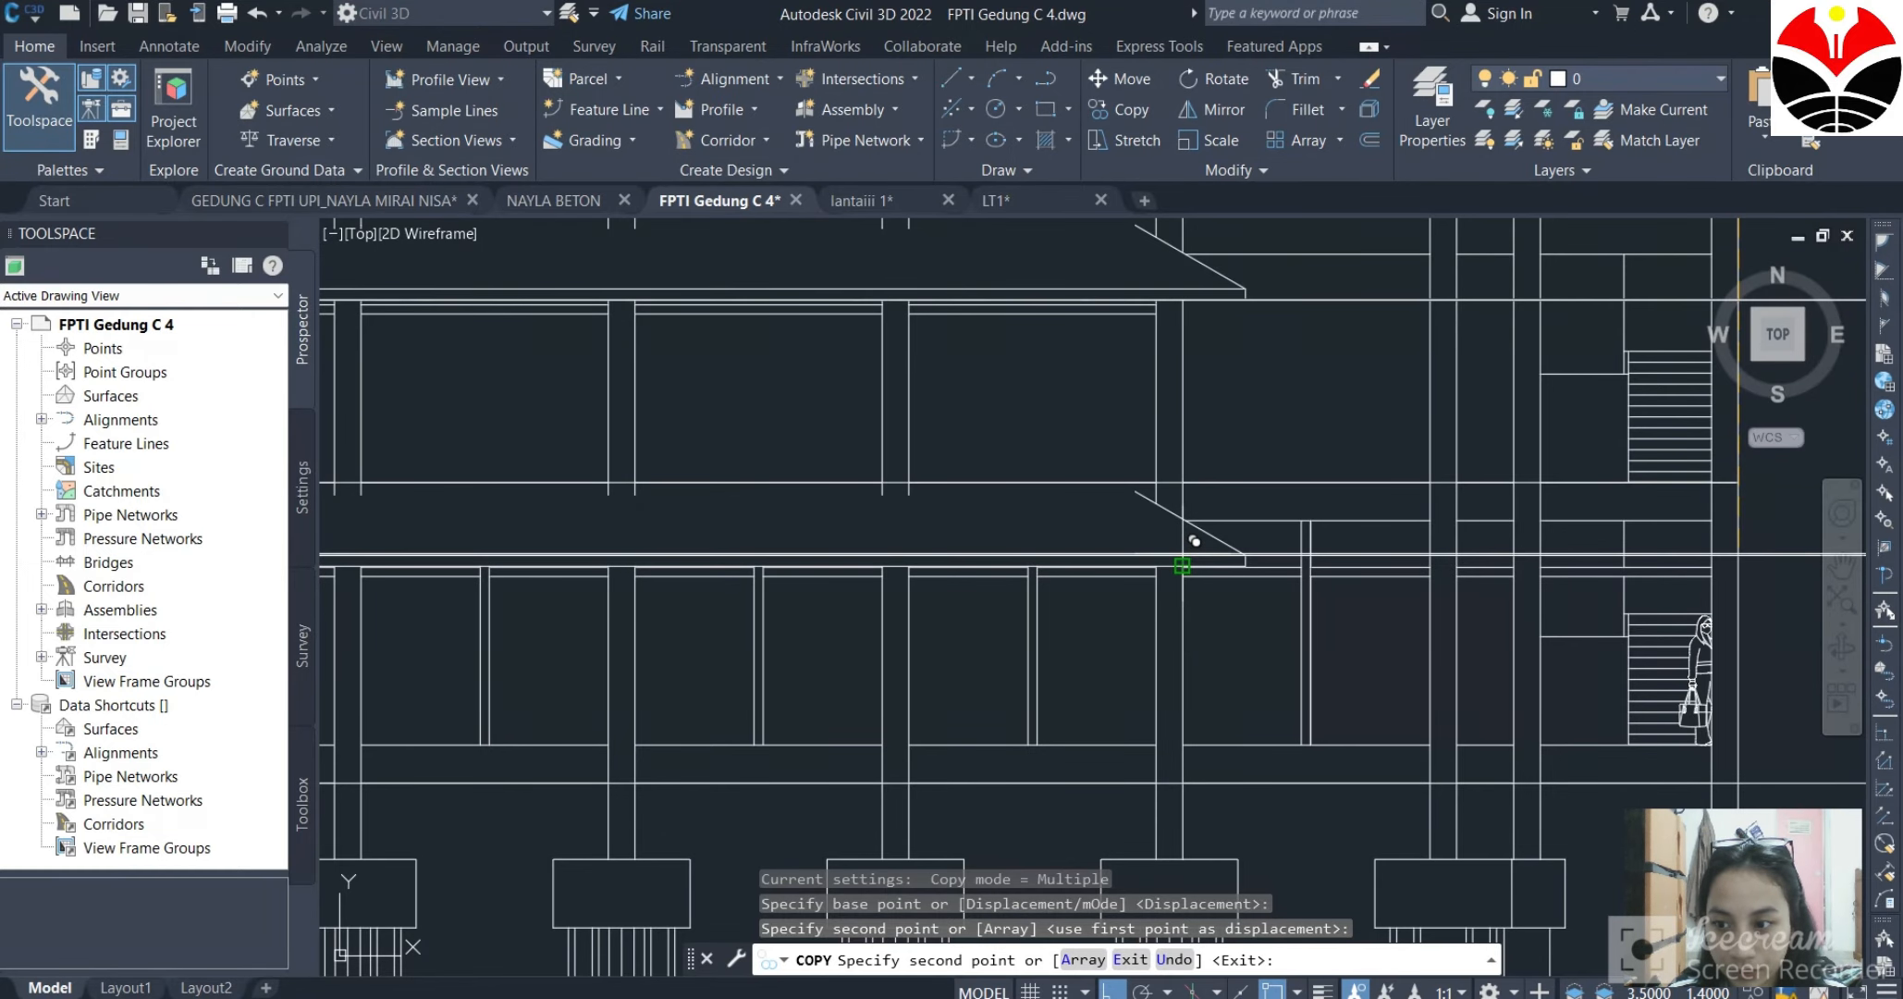
pyautogui.scroll(2, 1193, 553)
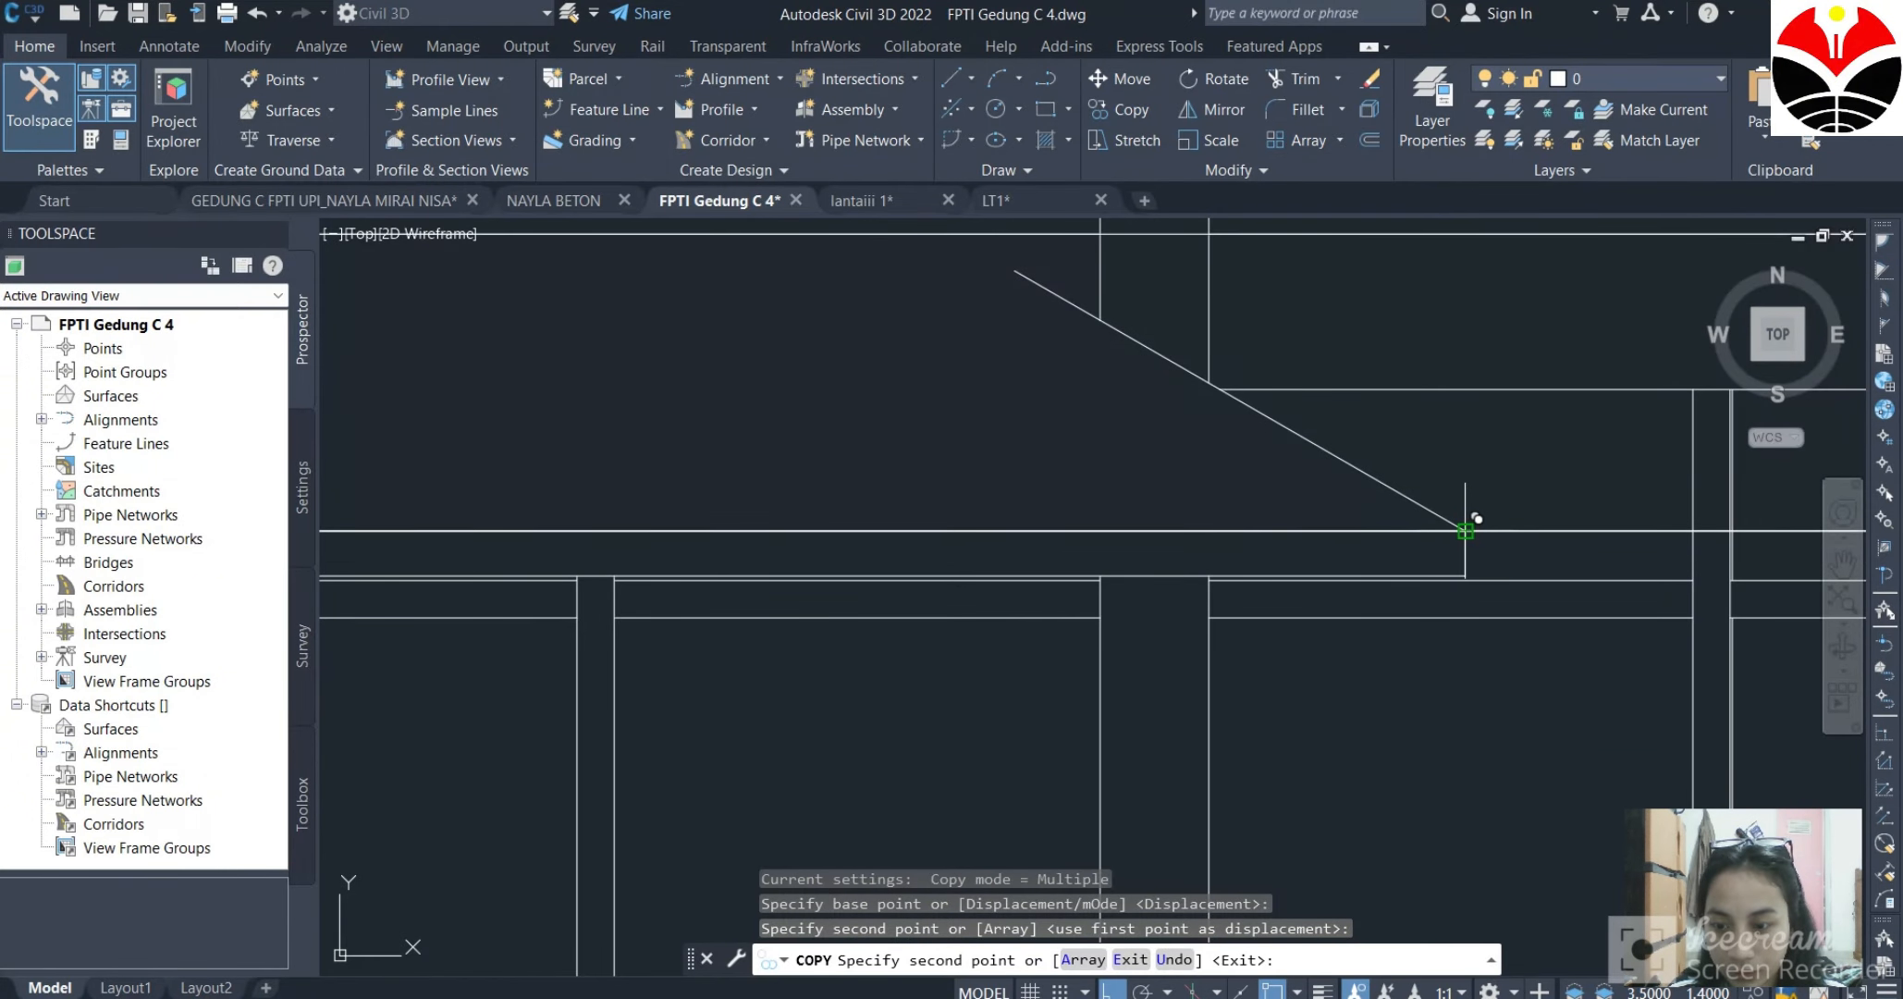
pyautogui.scroll(-5, 1471, 519)
pyautogui.click(1461, 523)
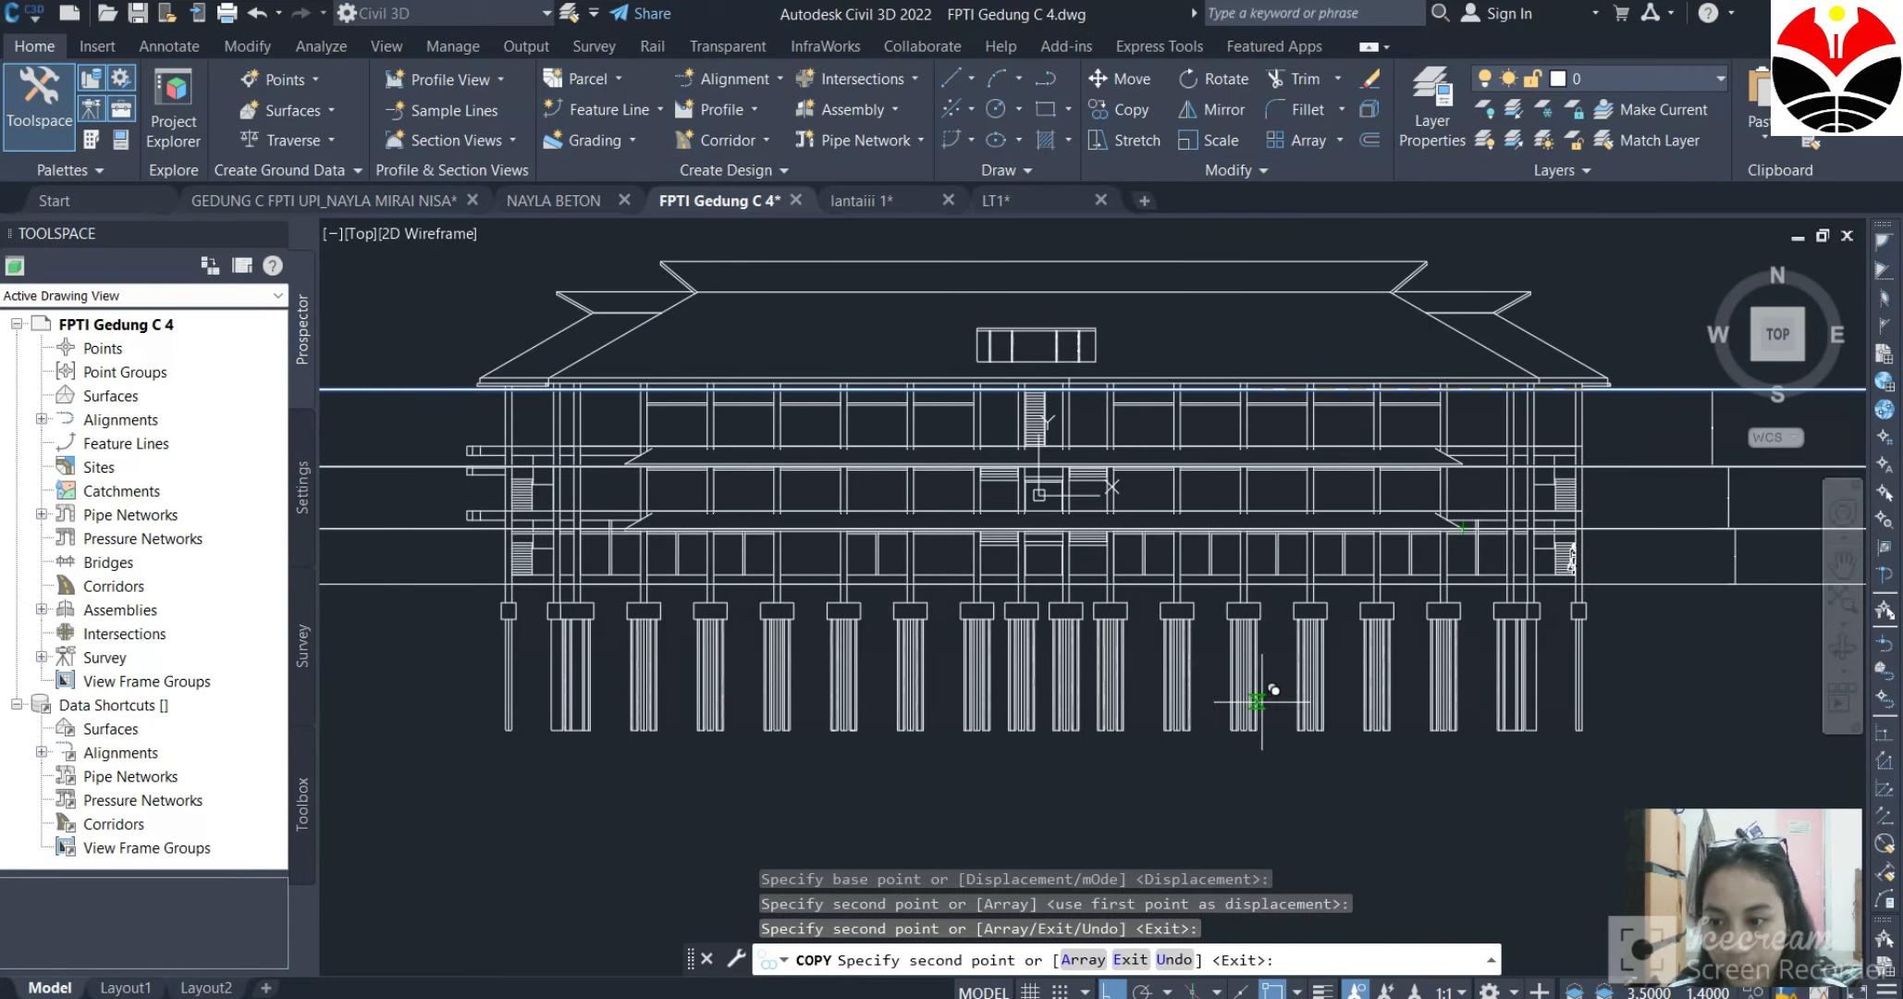
pyautogui.press('Escape')
# Erase the existing vertical dimension between the two uppermost level lines beside the right end of the building.
pyautogui.scroll(-5, 1202, 648)
pyautogui.scroll(8, 1055, 710)
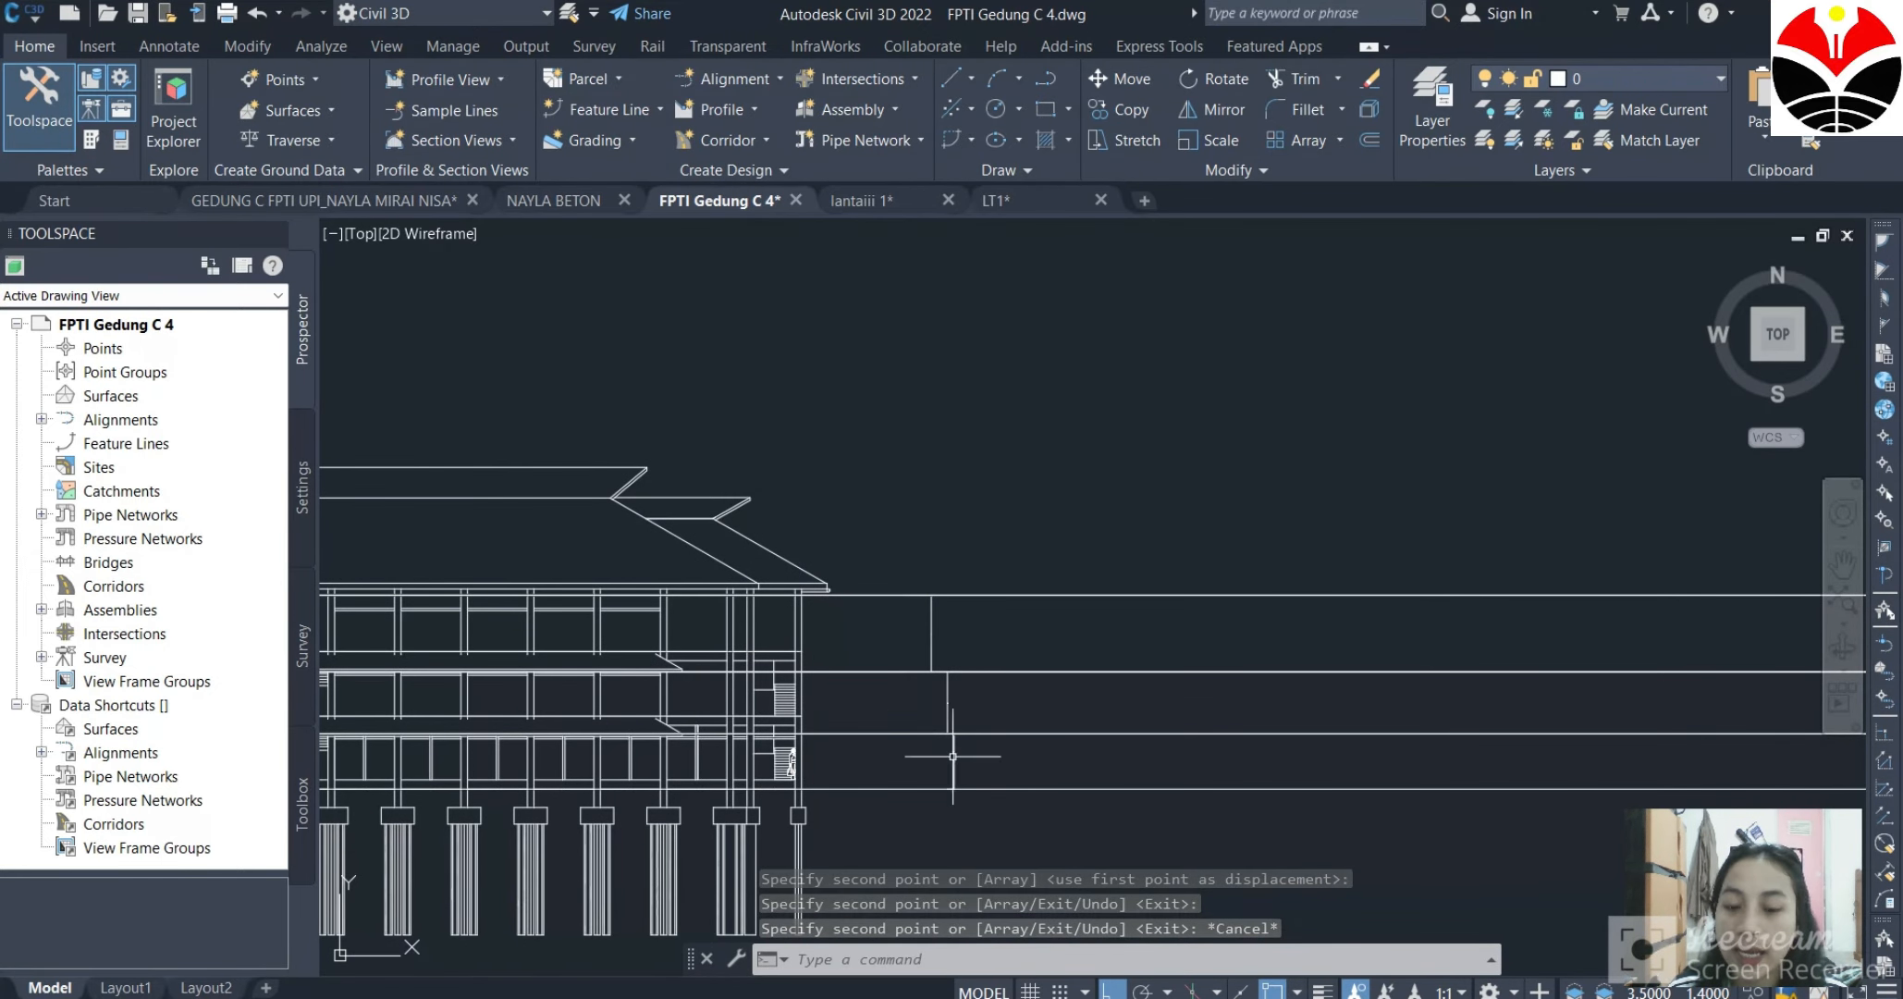
pyautogui.moveTo(983, 639); pyautogui.dragTo(889, 635)
pyautogui.press('Delete')
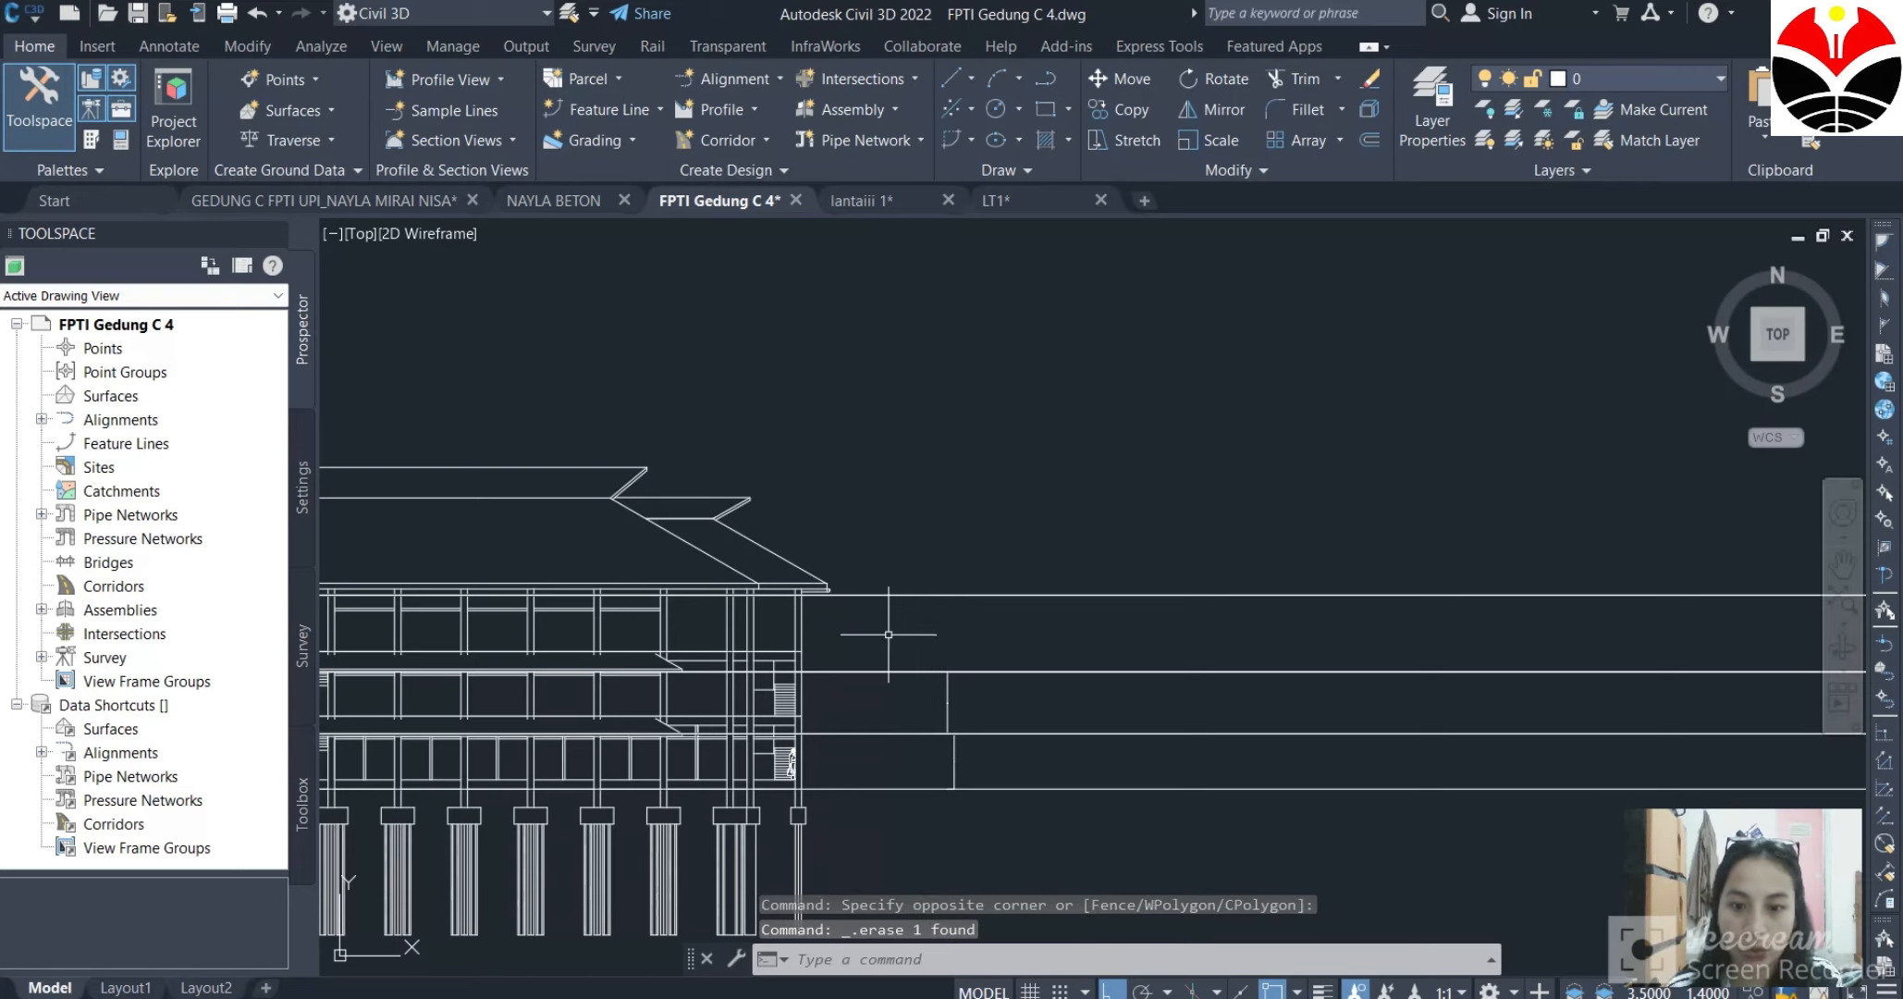
# Add a vertical linear dimension between the two uppermost level lines, just beyond the right end of the roof.
pyautogui.write('dli')
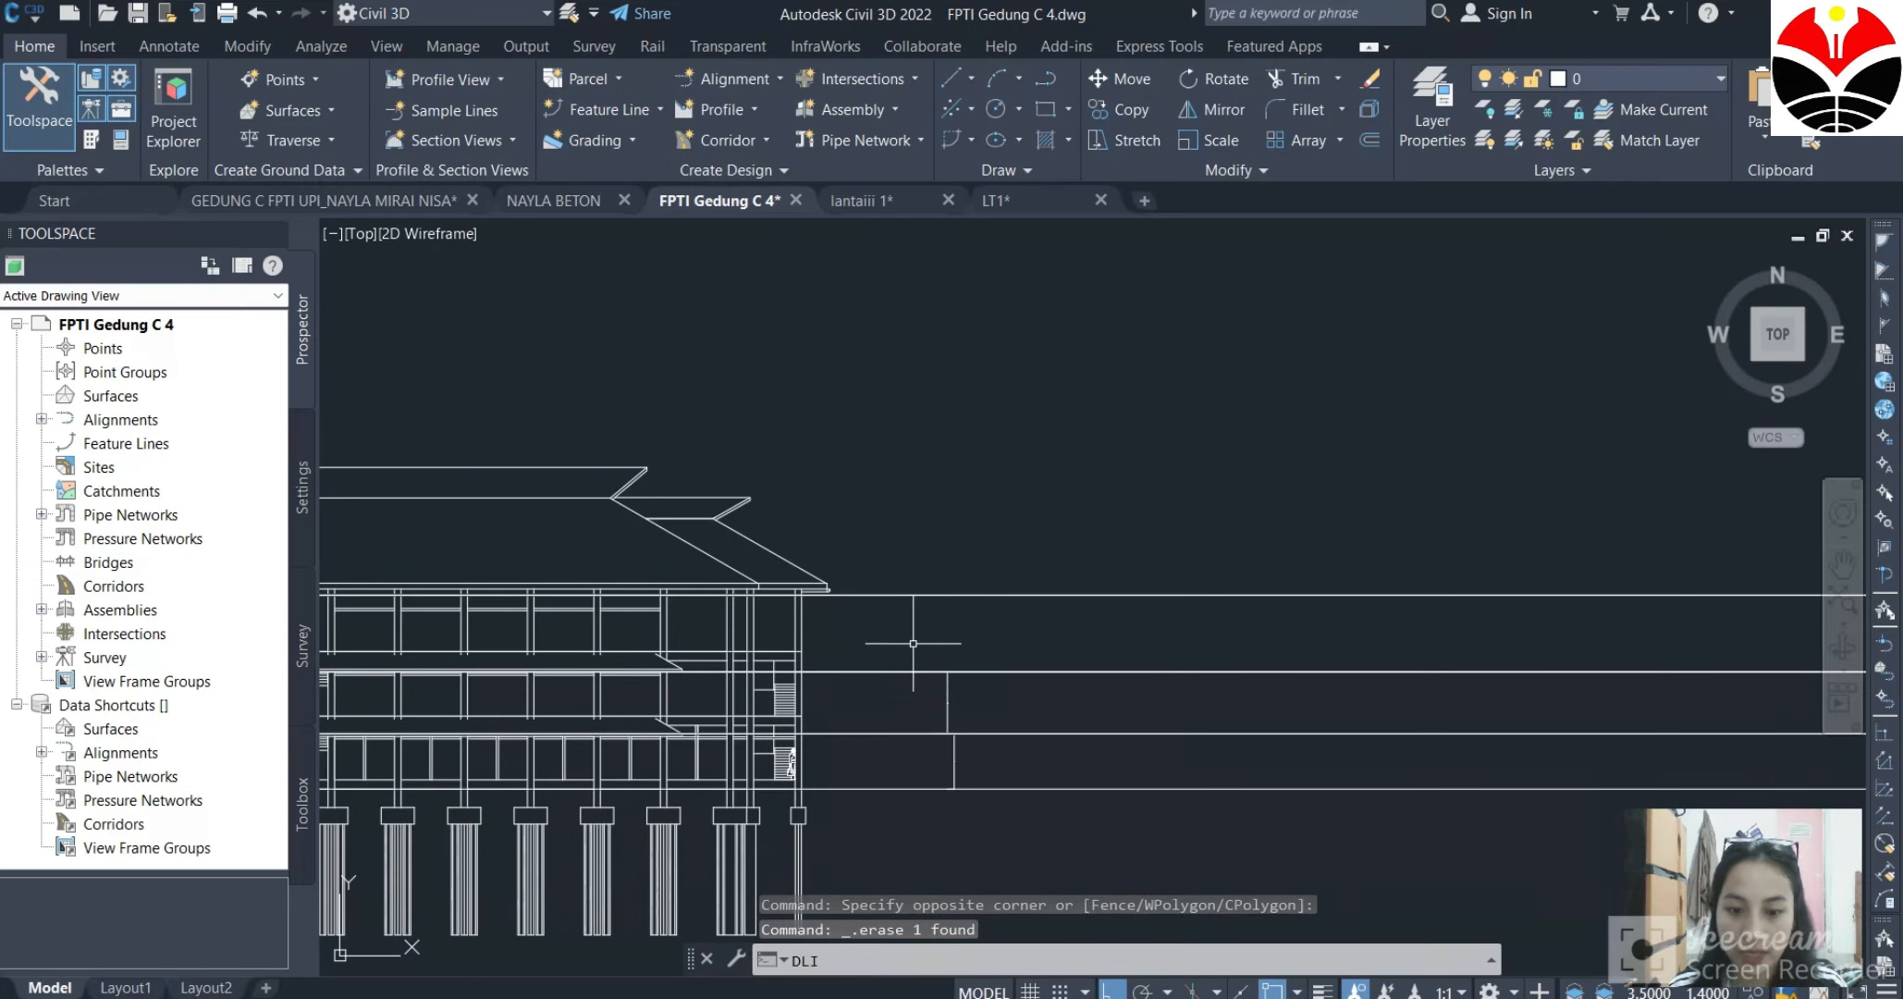
pyautogui.press('Return')
pyautogui.scroll(4, 915, 638)
pyautogui.scroll(2, 924, 608)
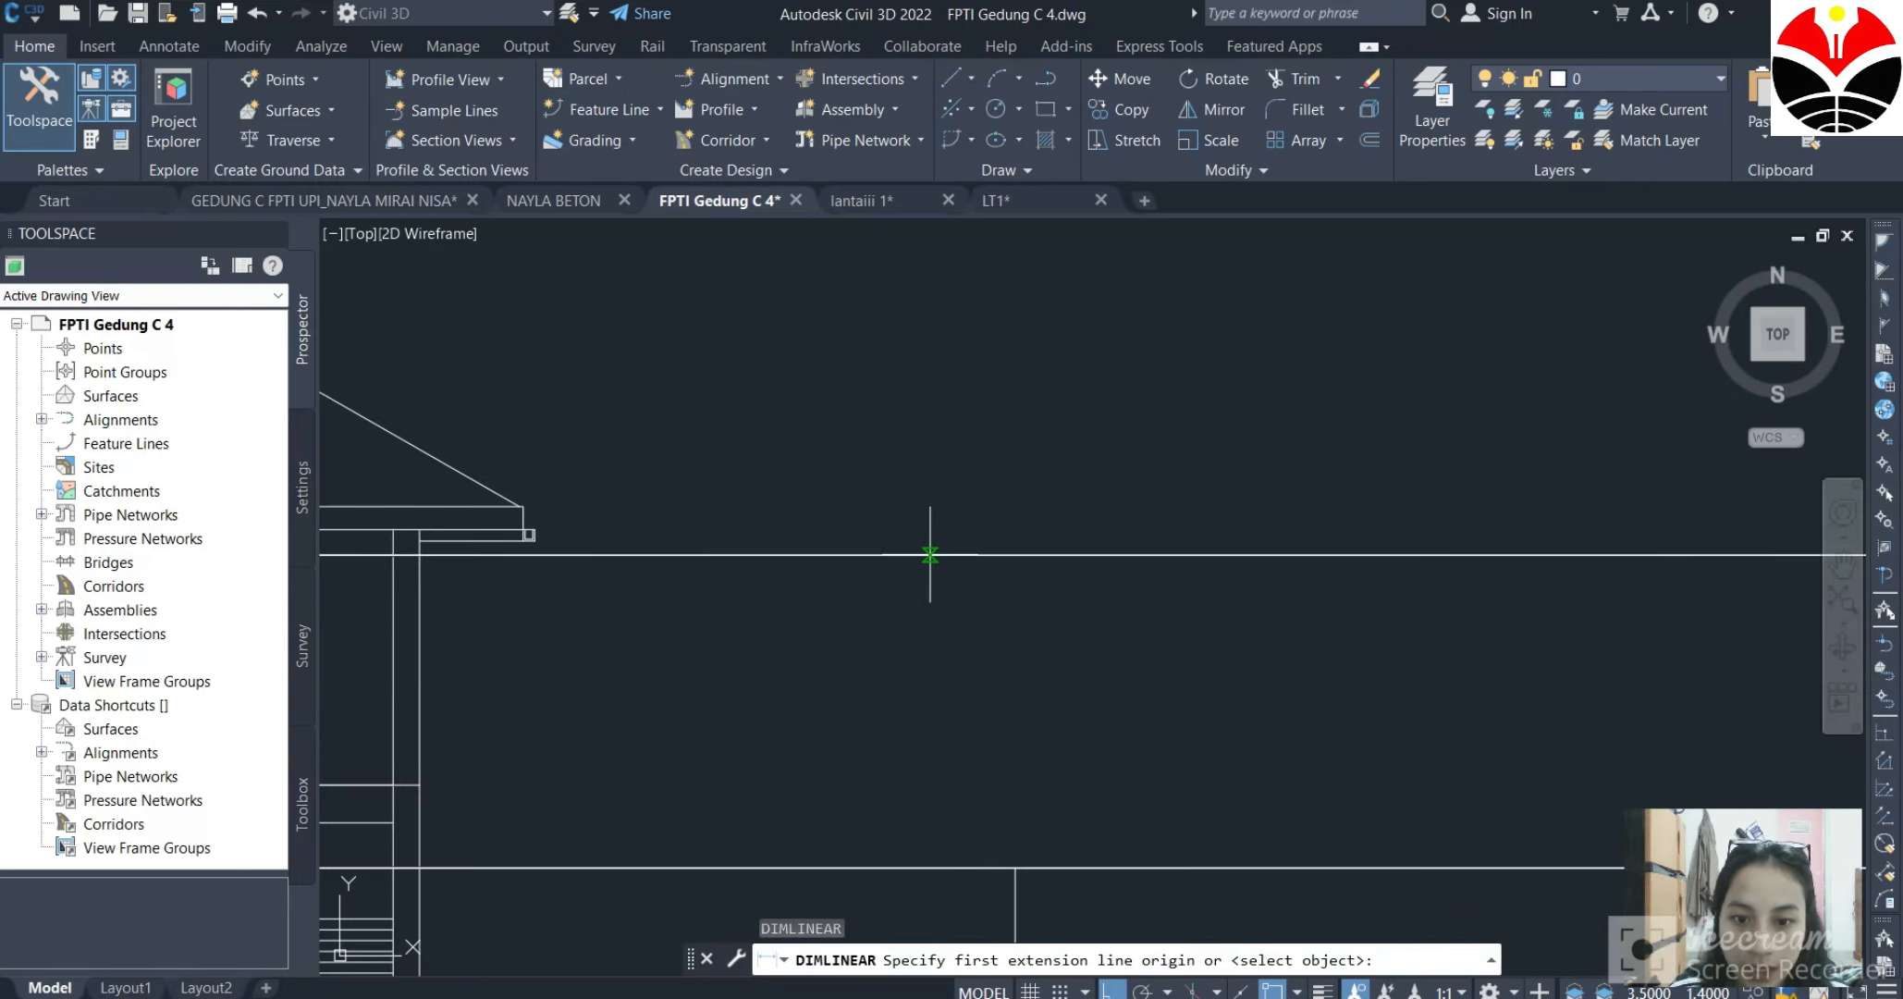
pyautogui.click(930, 554)
pyautogui.click(930, 868)
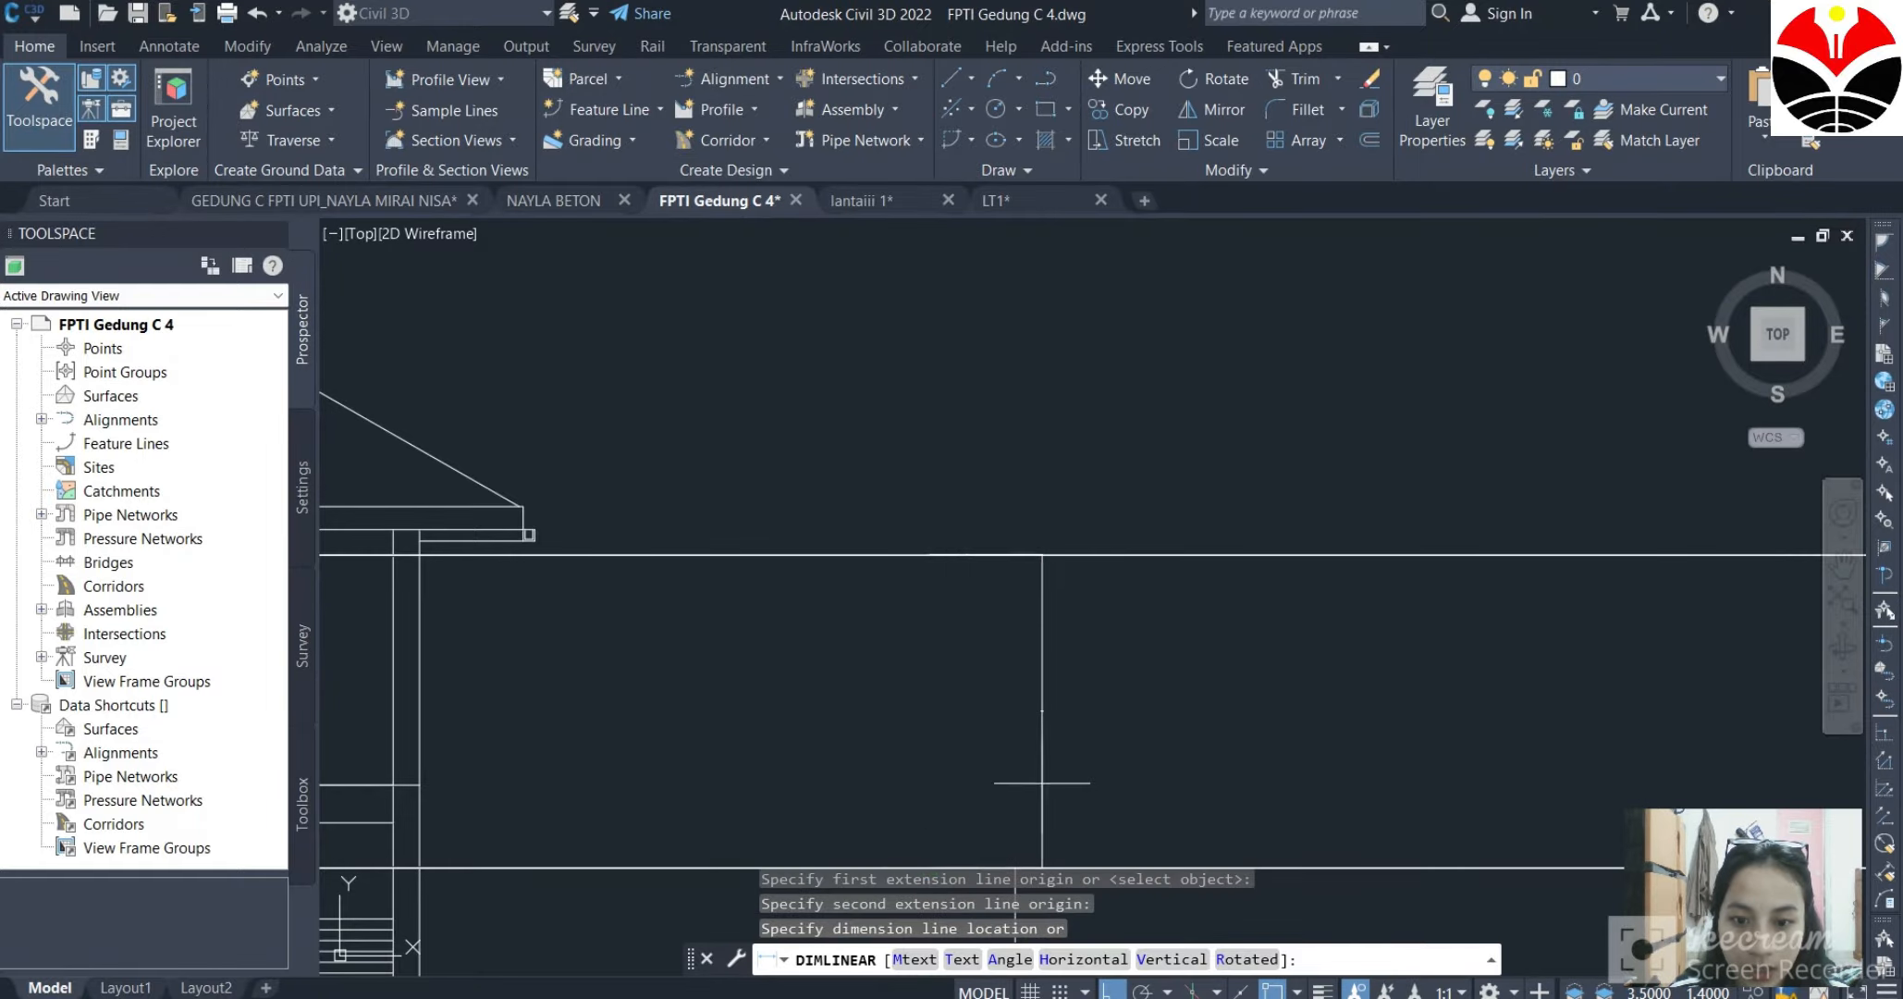
pyautogui.click(1042, 782)
# Read the dimension texts of the three storey heights beside the building, from the top storey to the lowest.
pyautogui.scroll(6, 1017, 721)
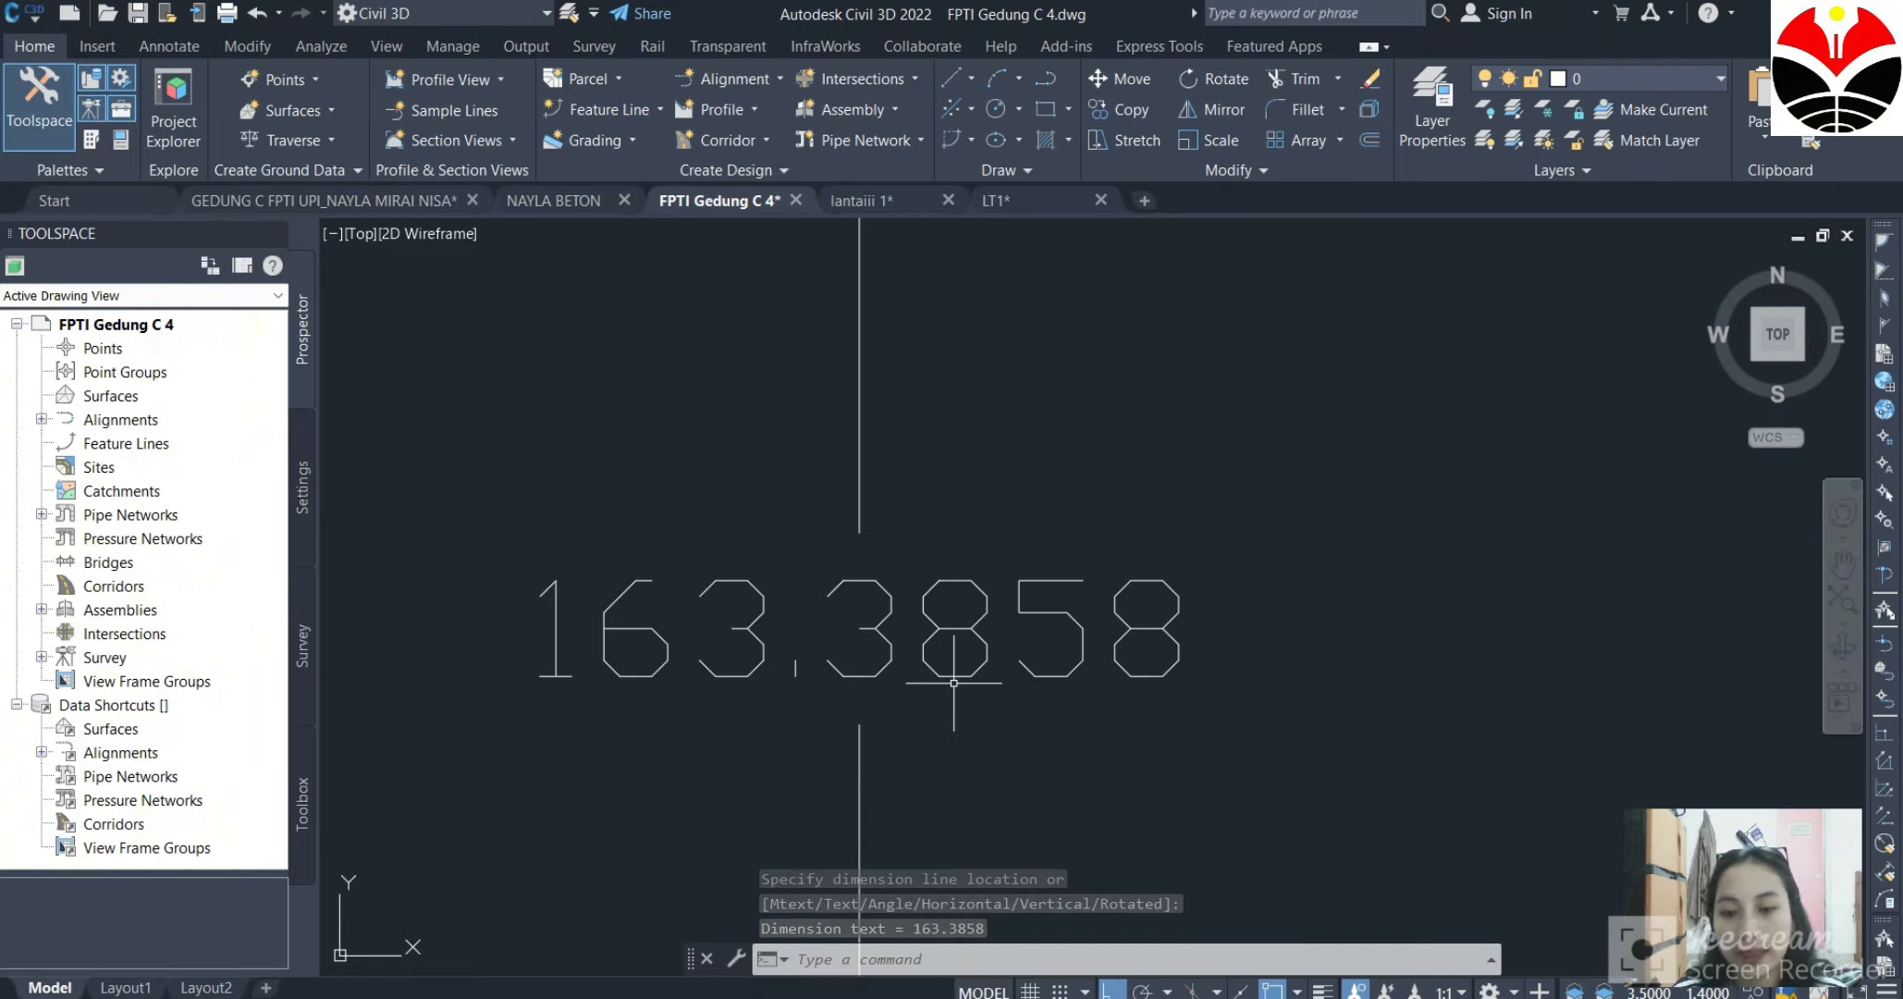
pyautogui.scroll(-4, 645, 567)
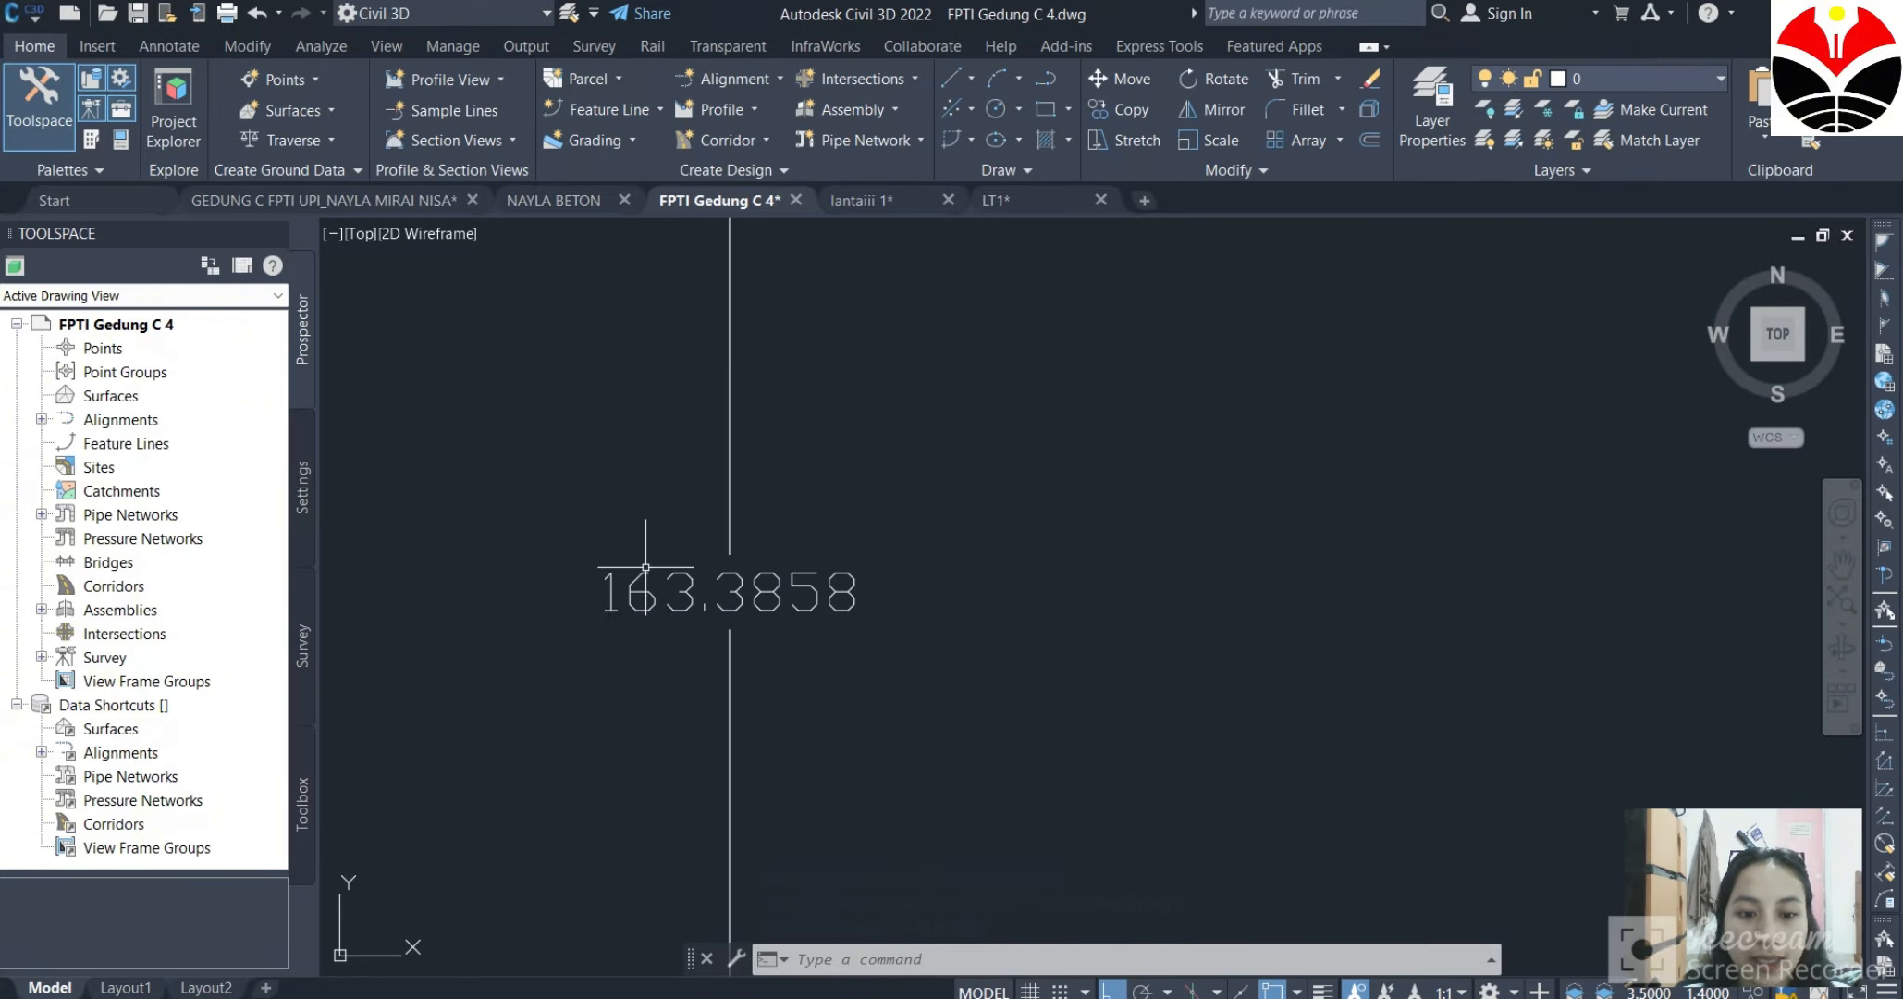
pyautogui.scroll(4, 591, 619)
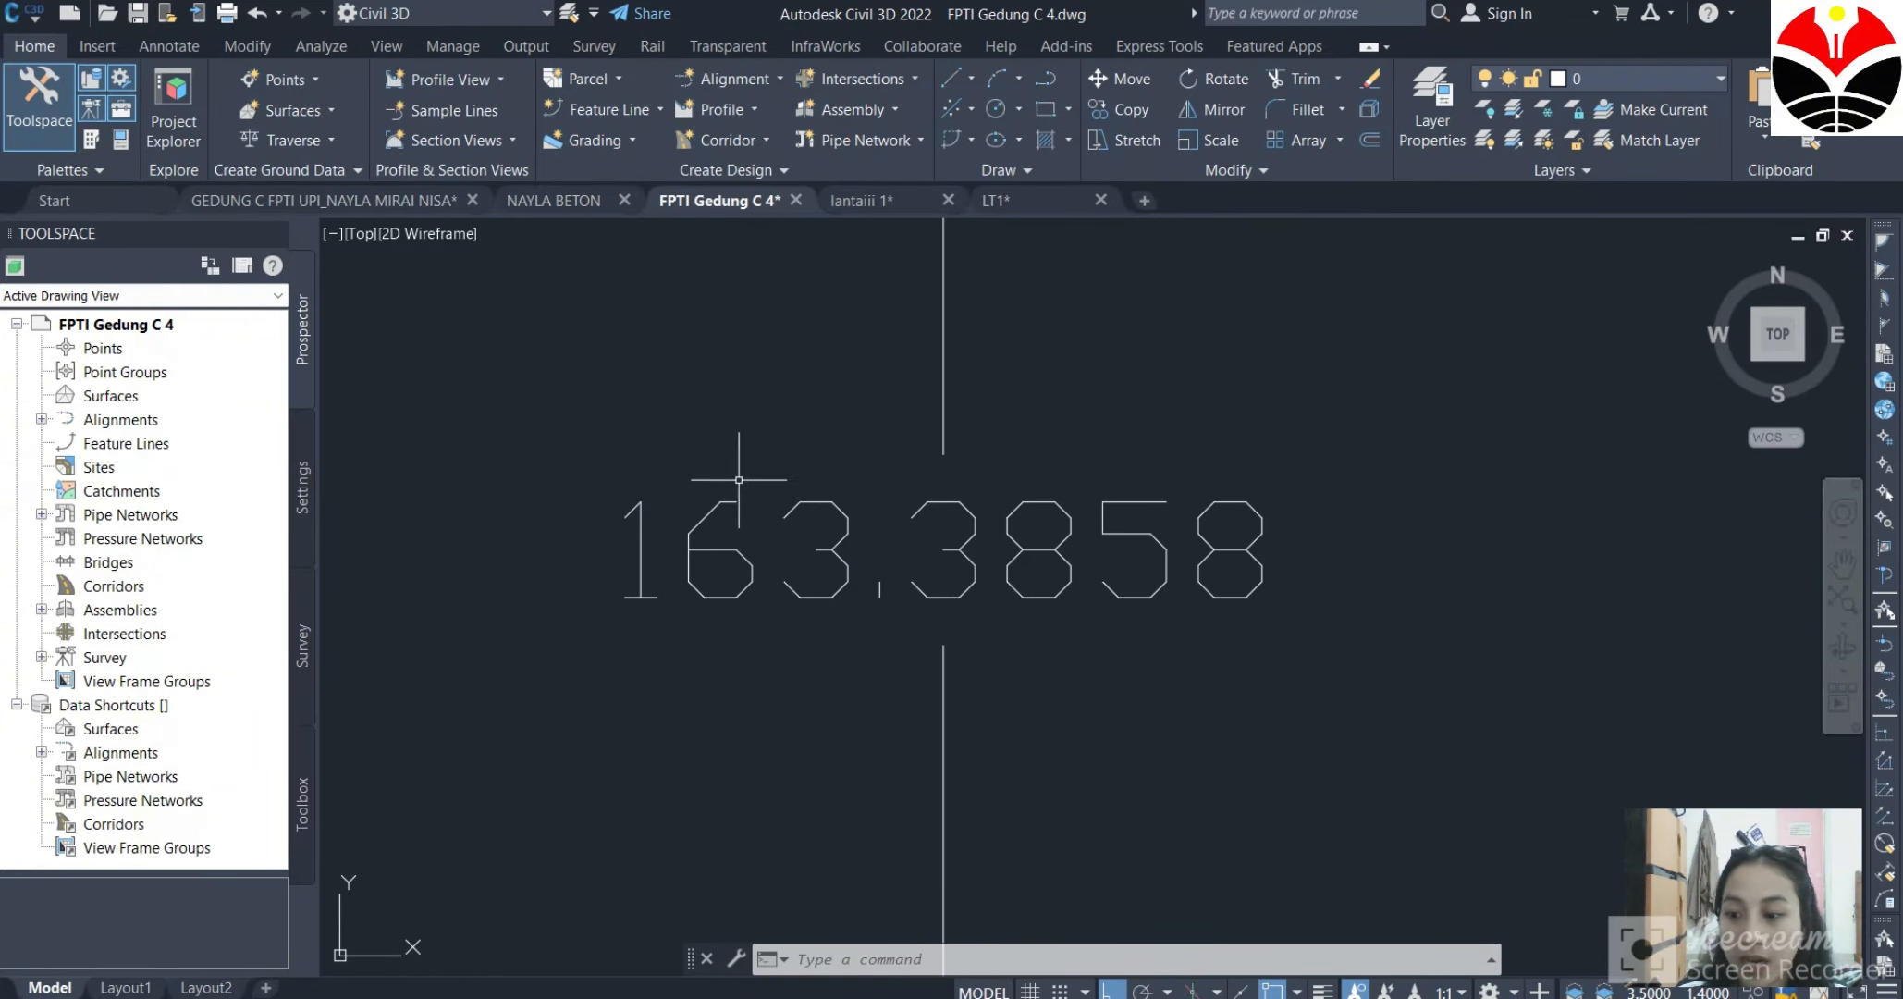
pyautogui.scroll(-8, 738, 480)
pyautogui.scroll(6, 741, 544)
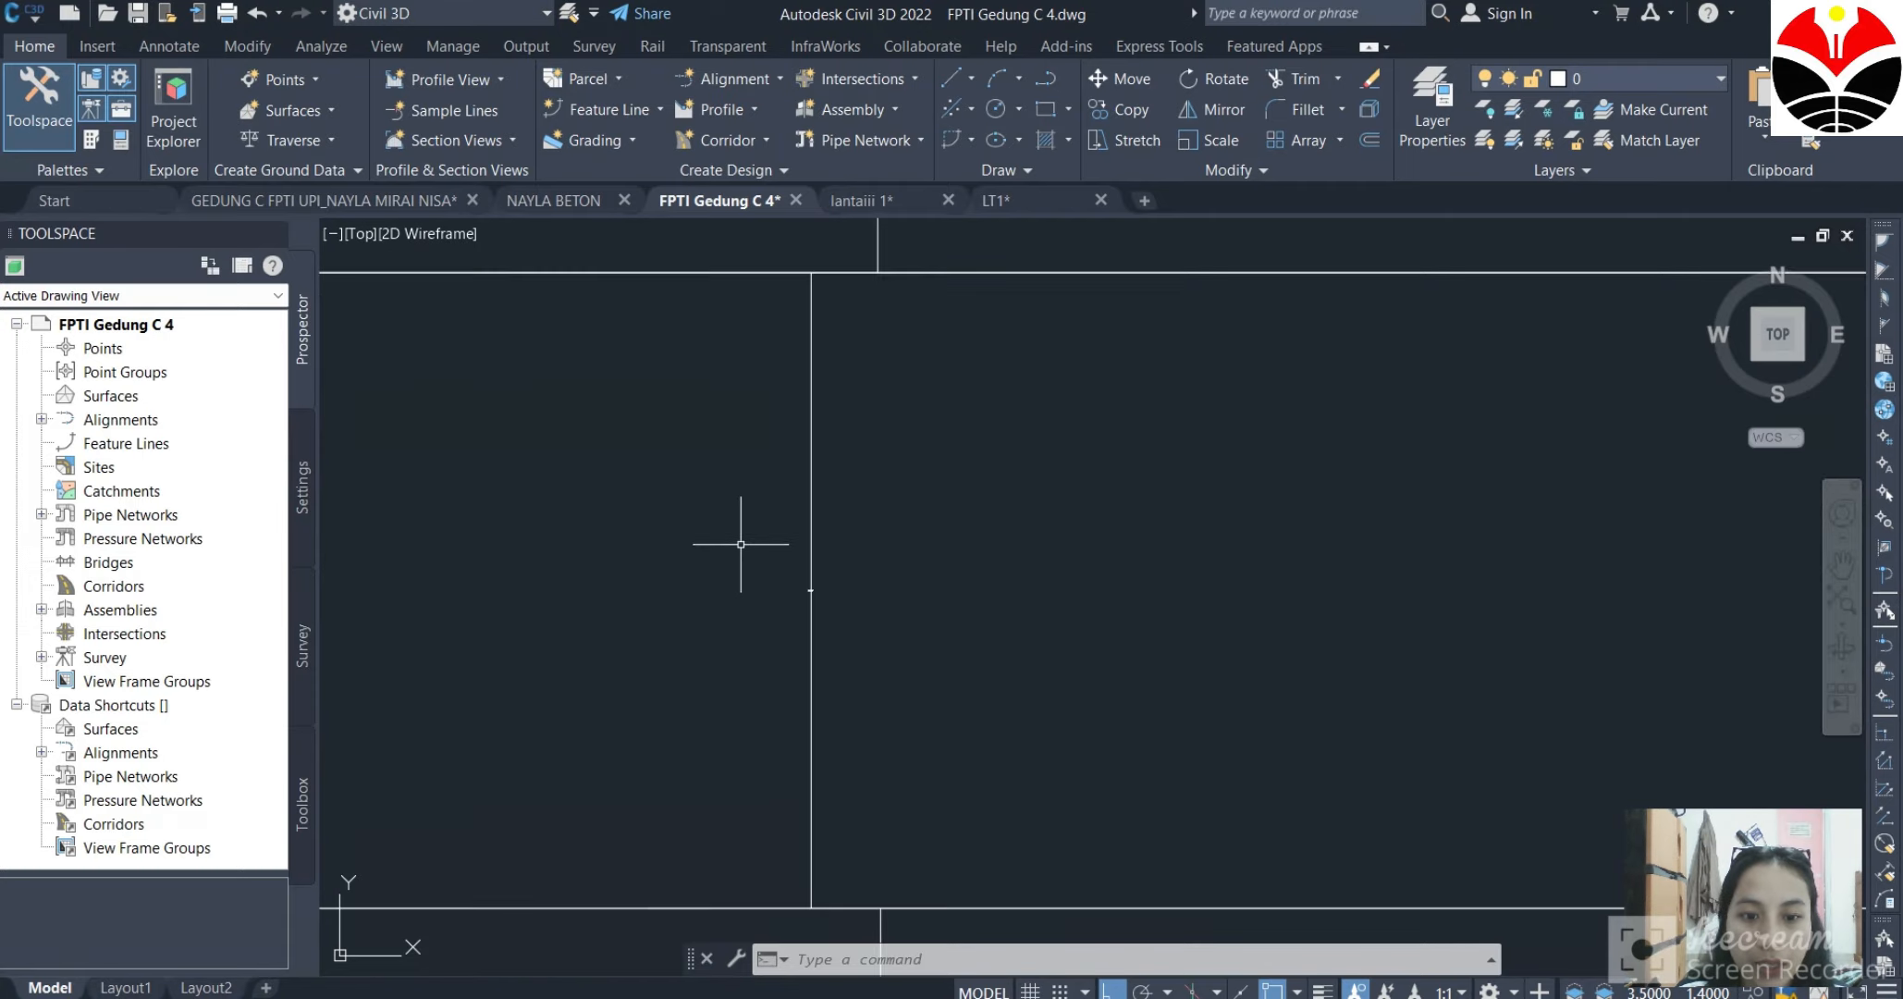
pyautogui.scroll(10, 788, 592)
pyautogui.scroll(5, 1154, 534)
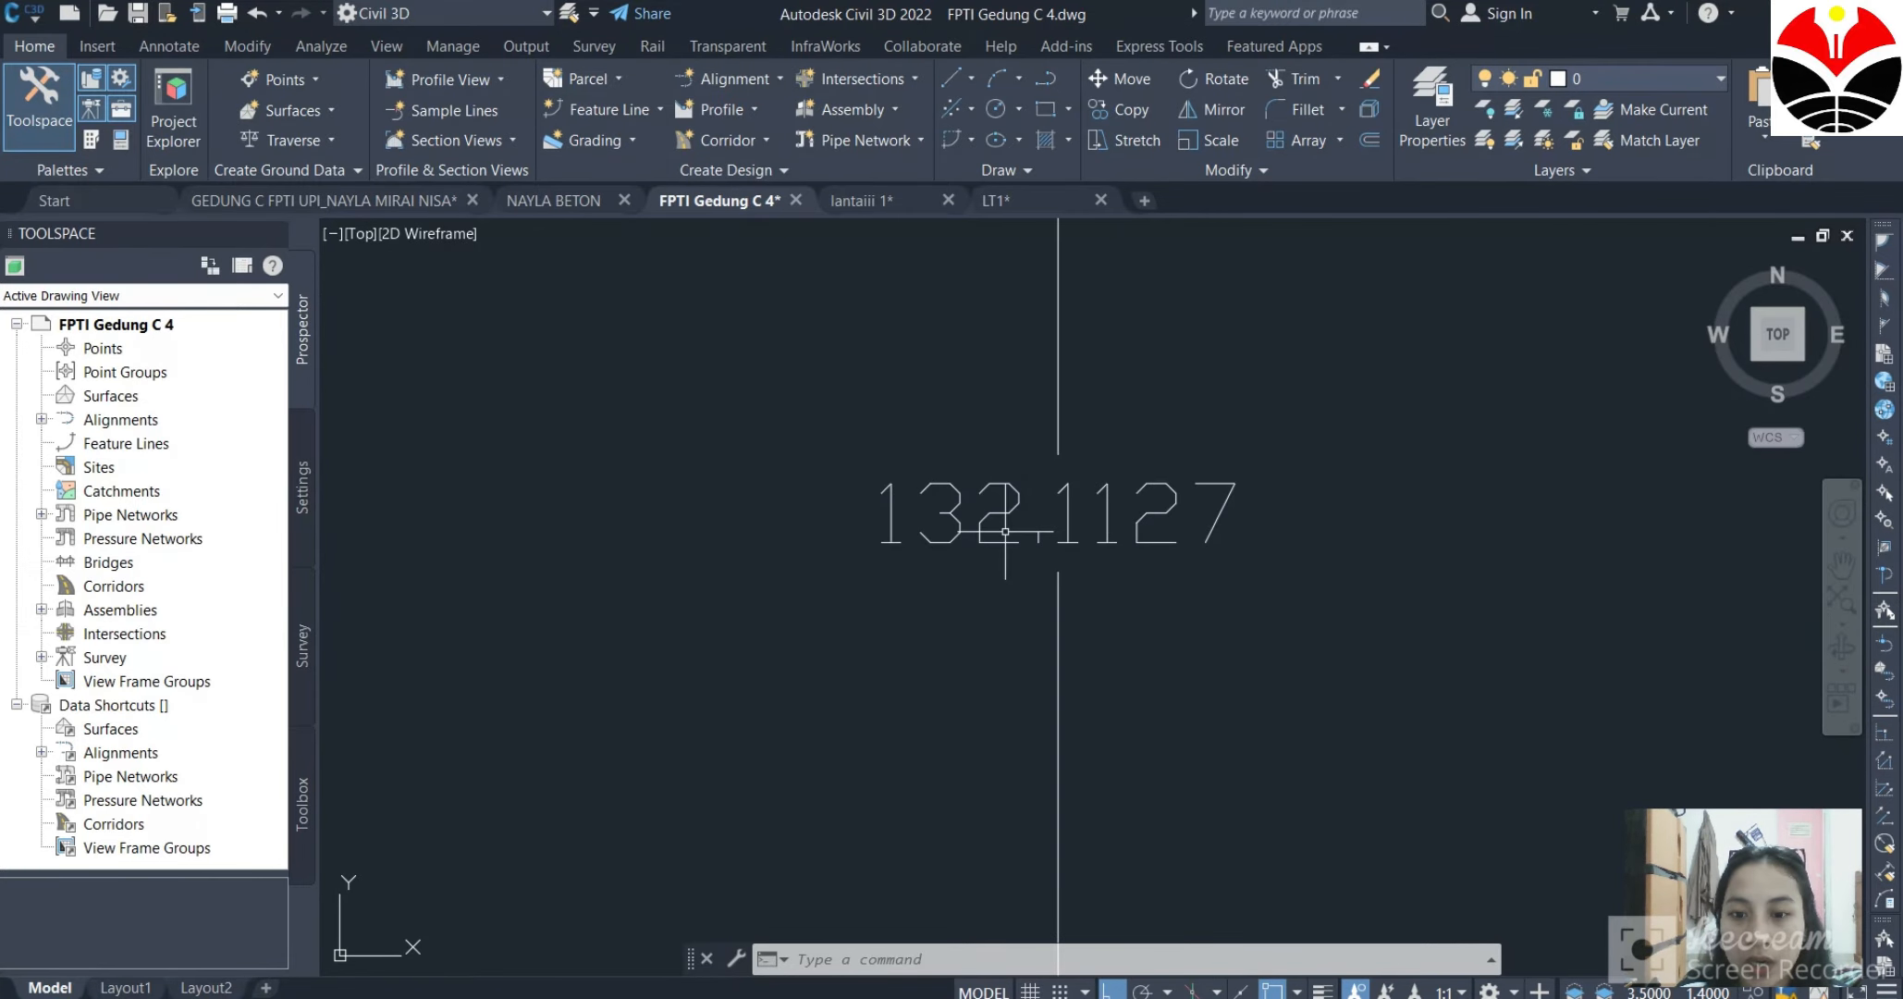
pyautogui.scroll(-5, 1132, 506)
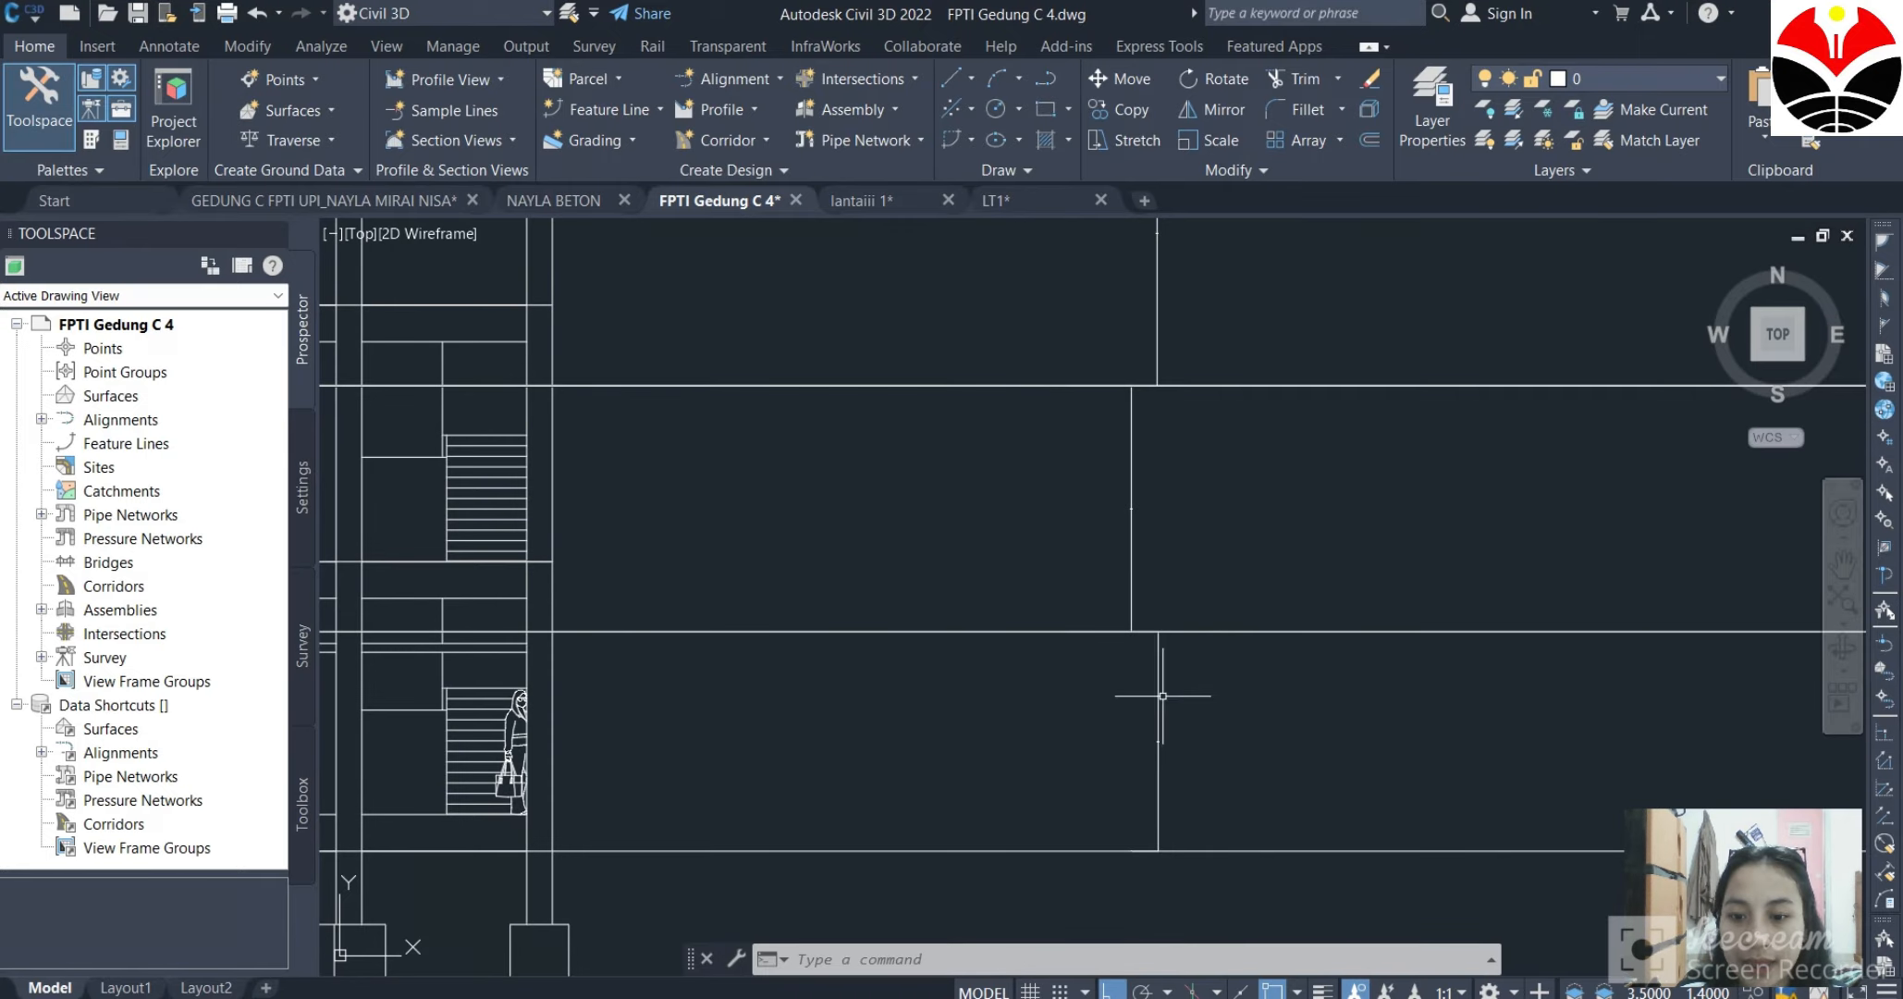
pyautogui.scroll(10, 1162, 695)
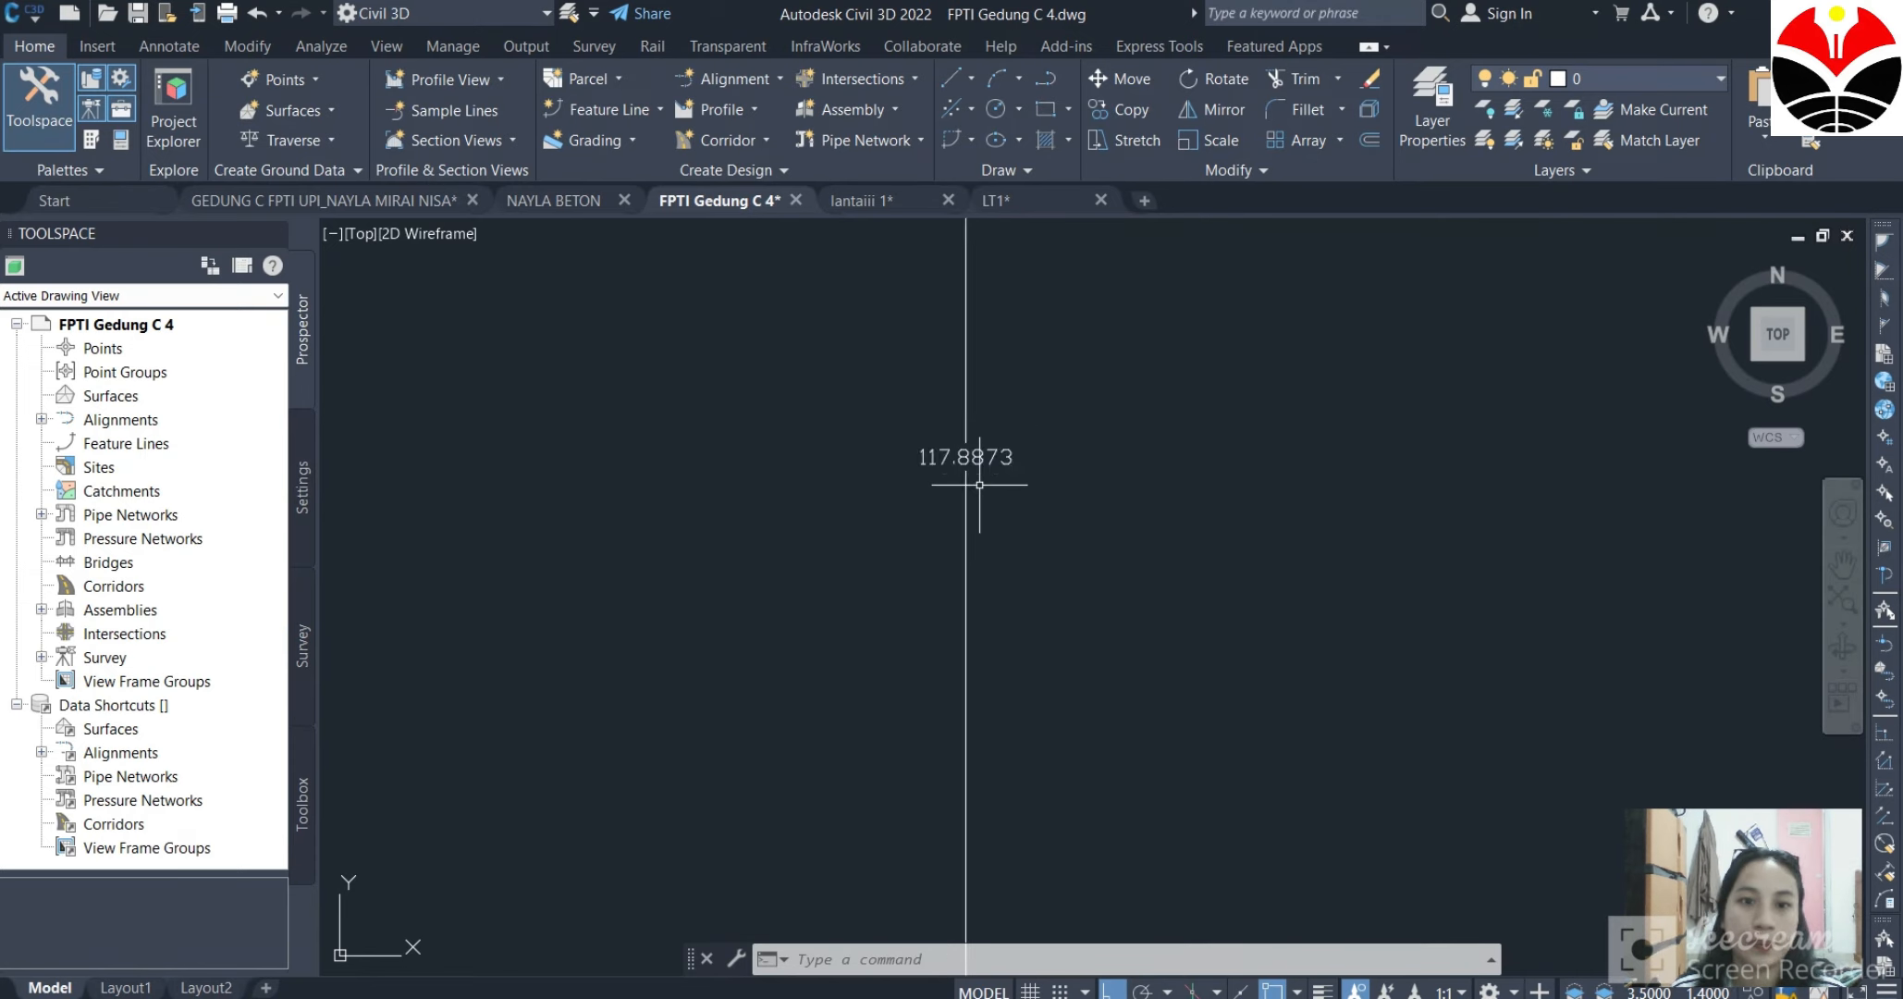
# View the whole elevation with its level lines and switch to the NAYLA BETON drawing.
pyautogui.scroll(-8, 981, 481)
pyautogui.scroll(-3, 978, 482)
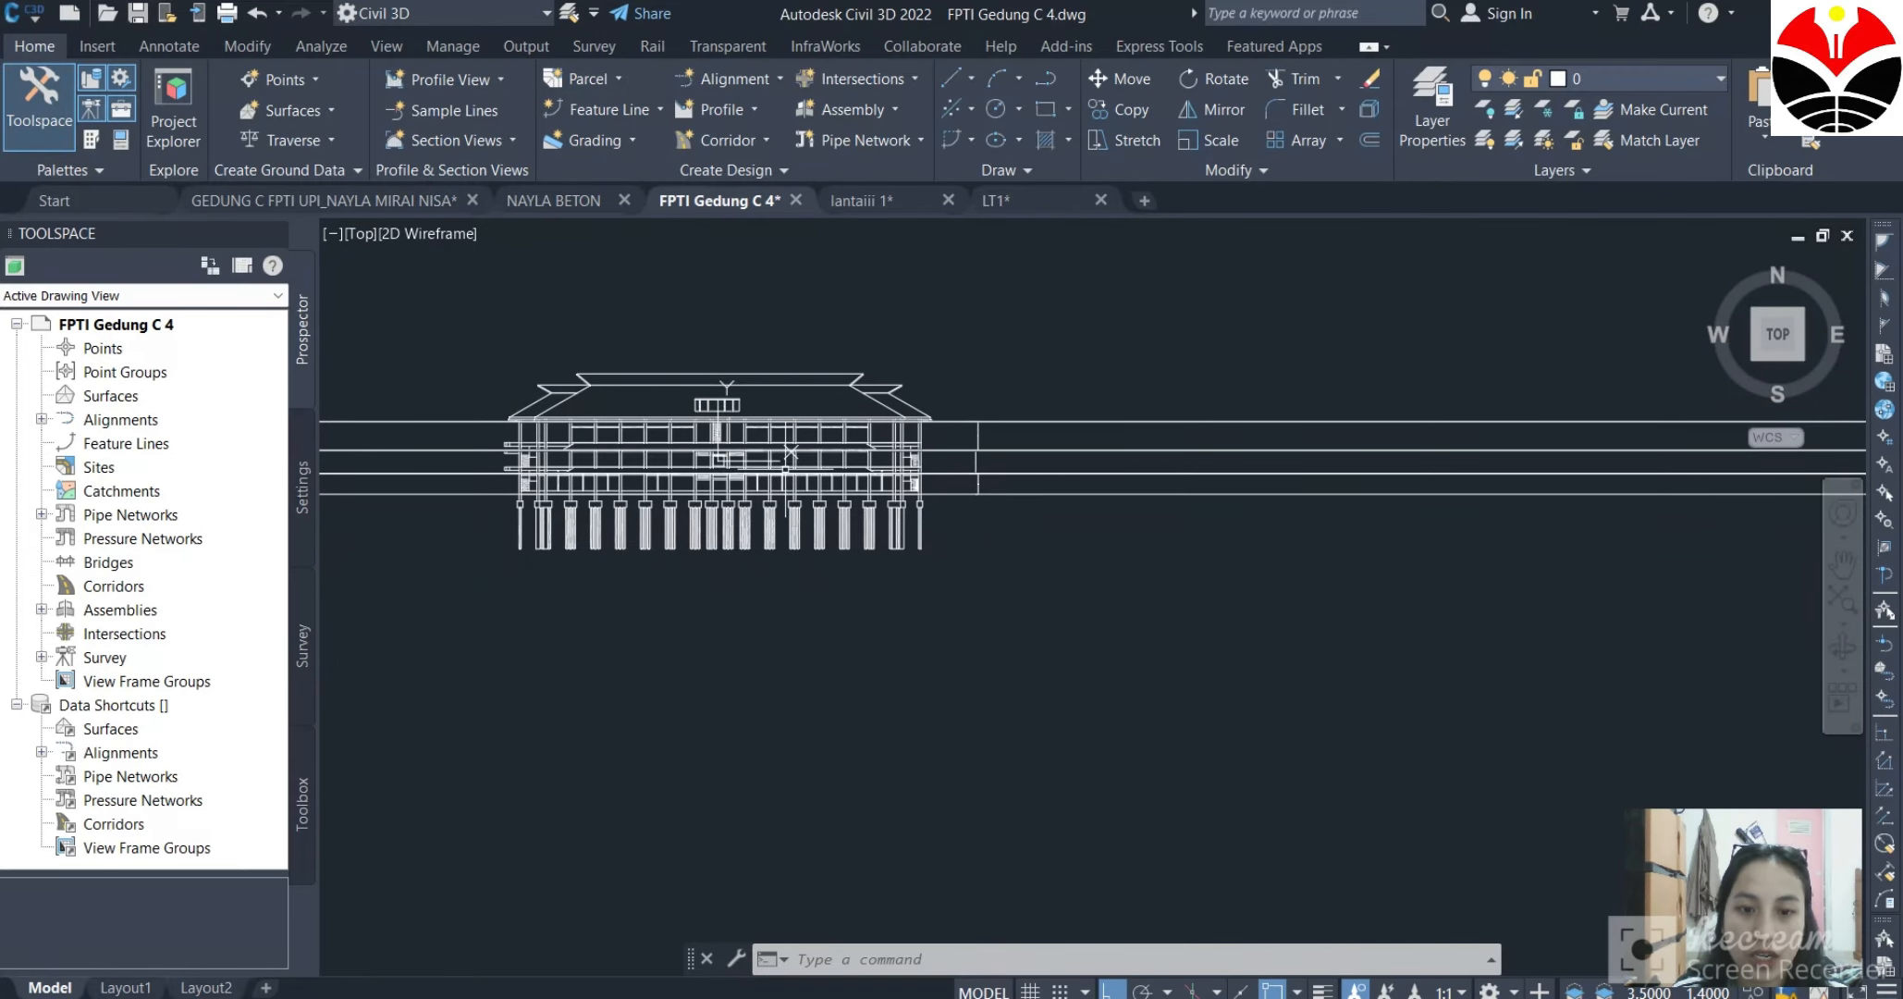
pyautogui.scroll(3, 530, 415)
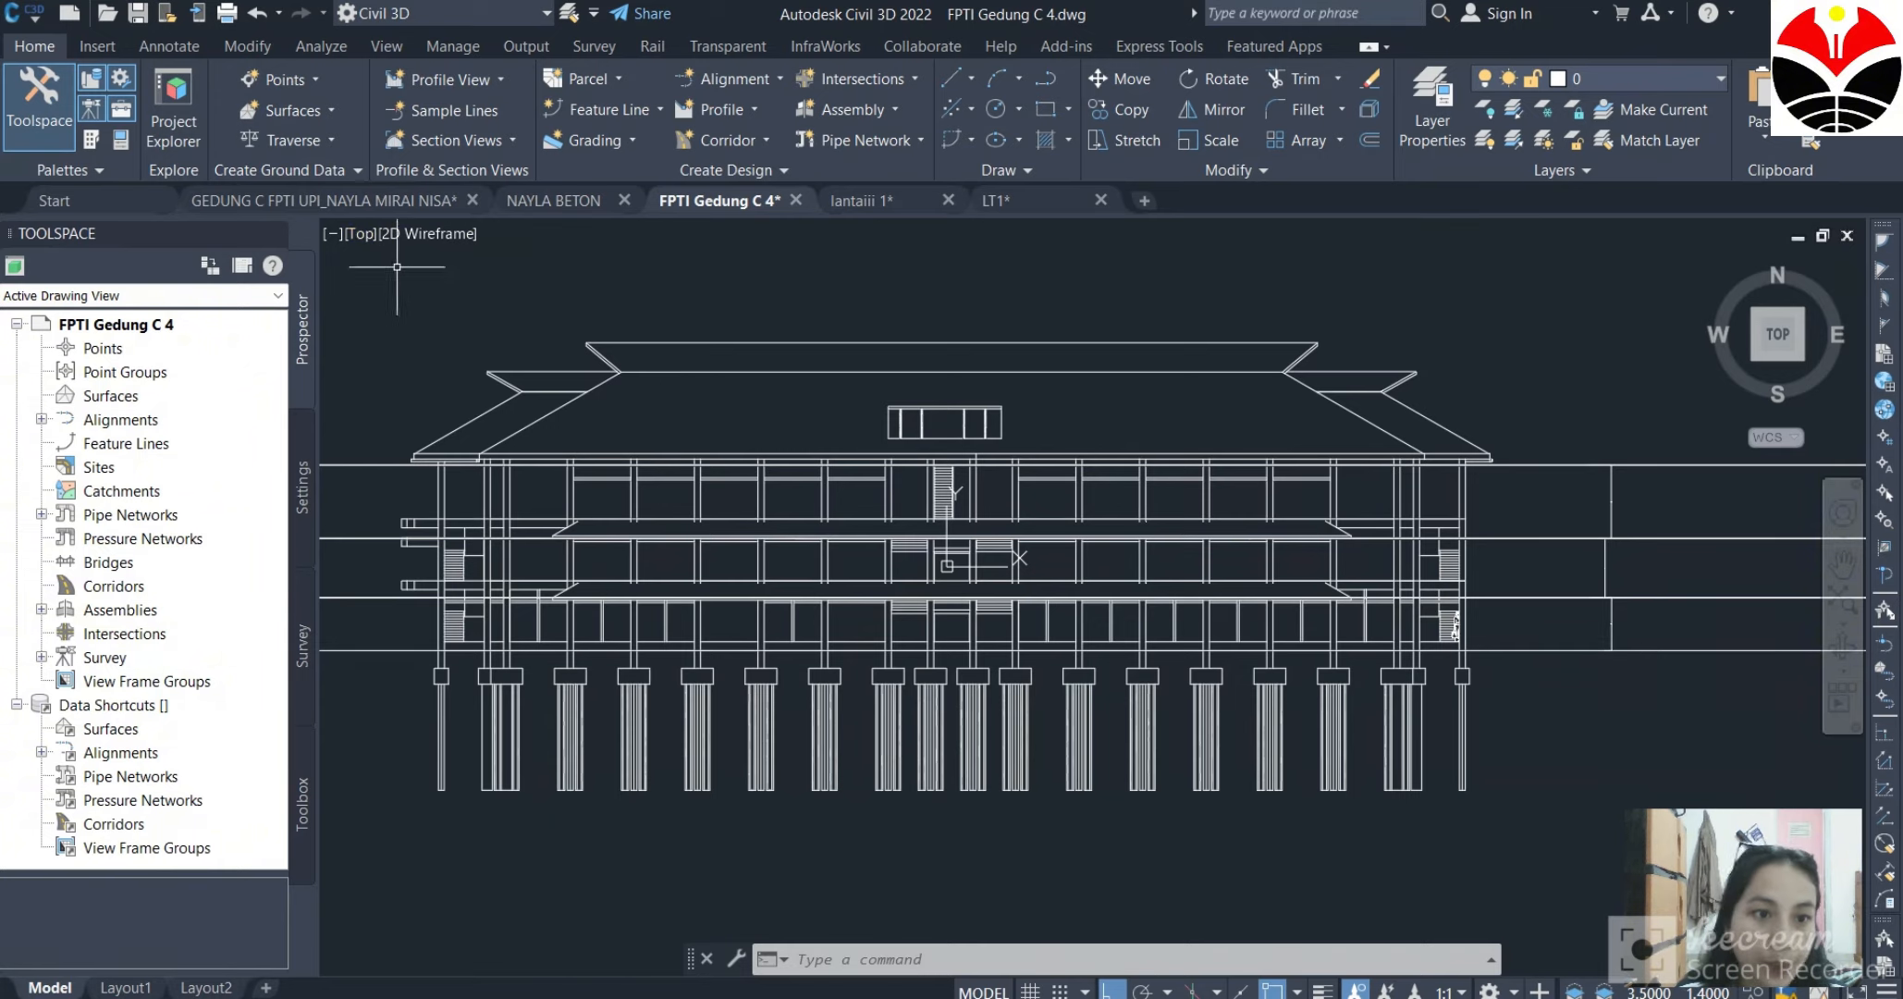
pyautogui.click(533, 198)
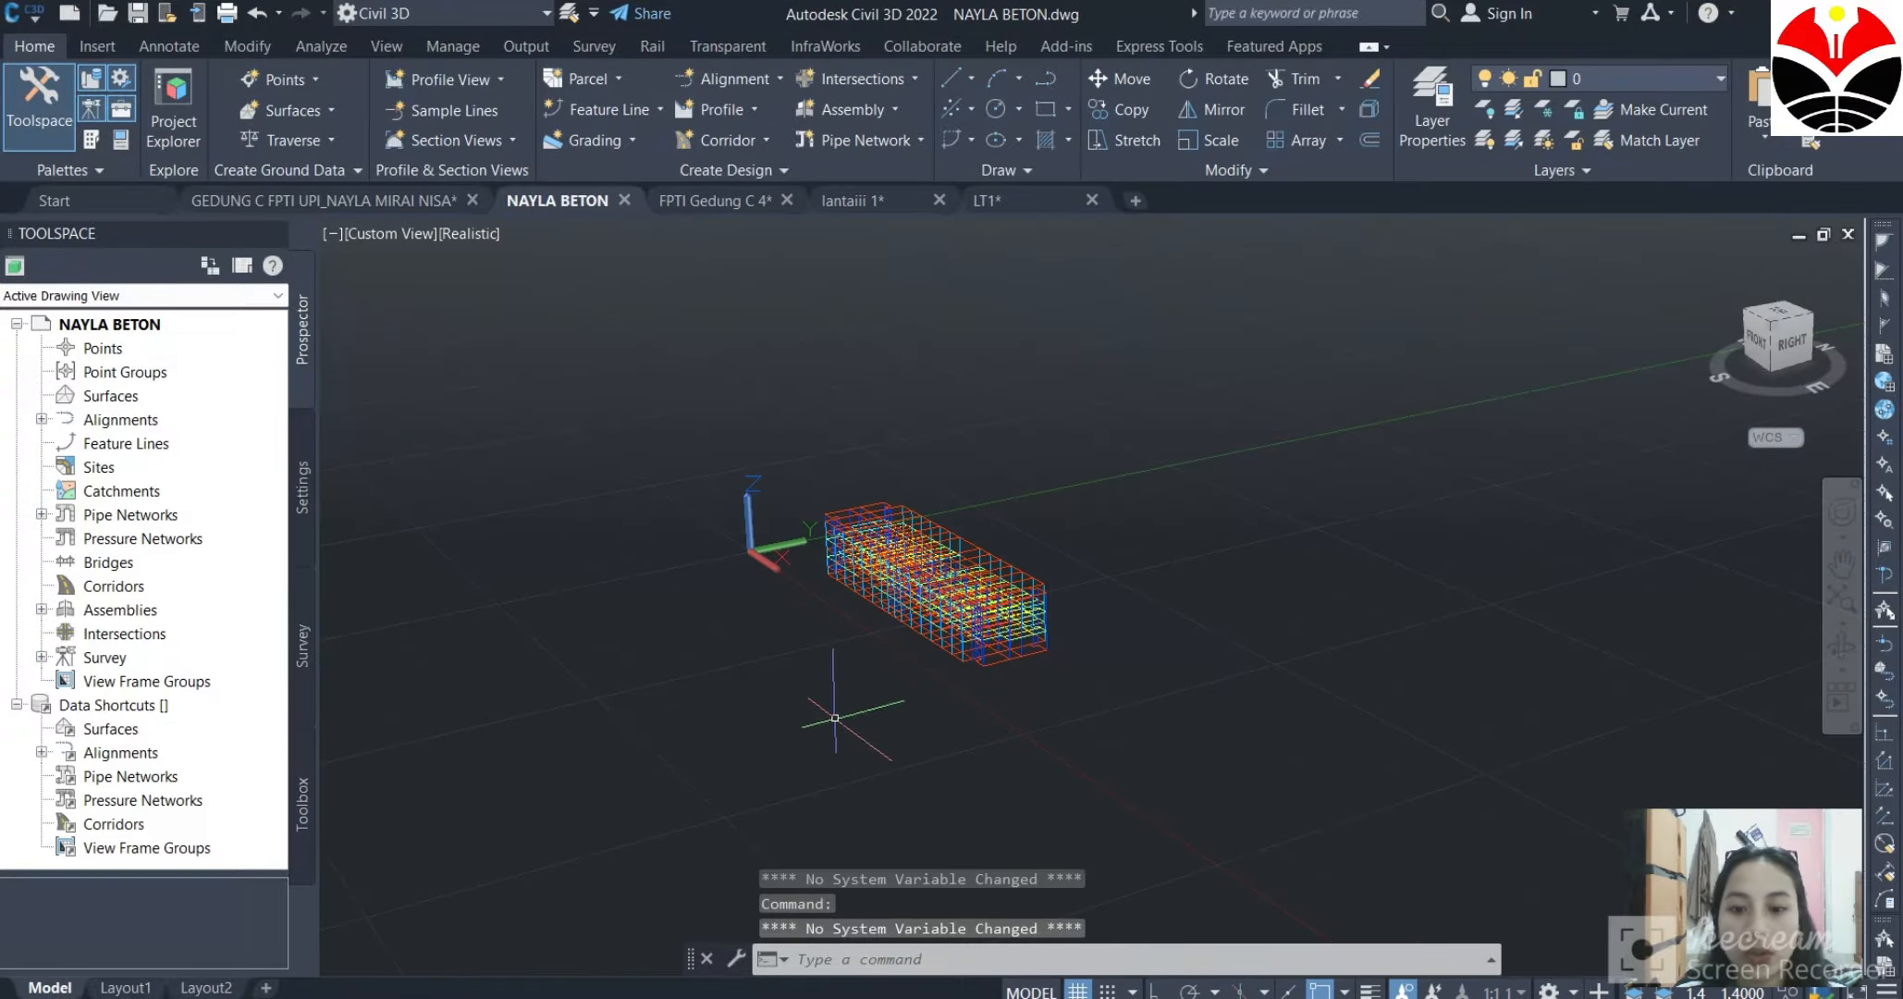
# Examine the 3D concrete frame model and its storey levels from several viewing angles.
pyautogui.moveTo(861, 716)
pyautogui.mouseDown(button='middle')
pyautogui.moveTo(917, 624)
pyautogui.moveTo(819, 666)
pyautogui.mouseUp(button='middle')
pyautogui.scroll(5, 819, 666)
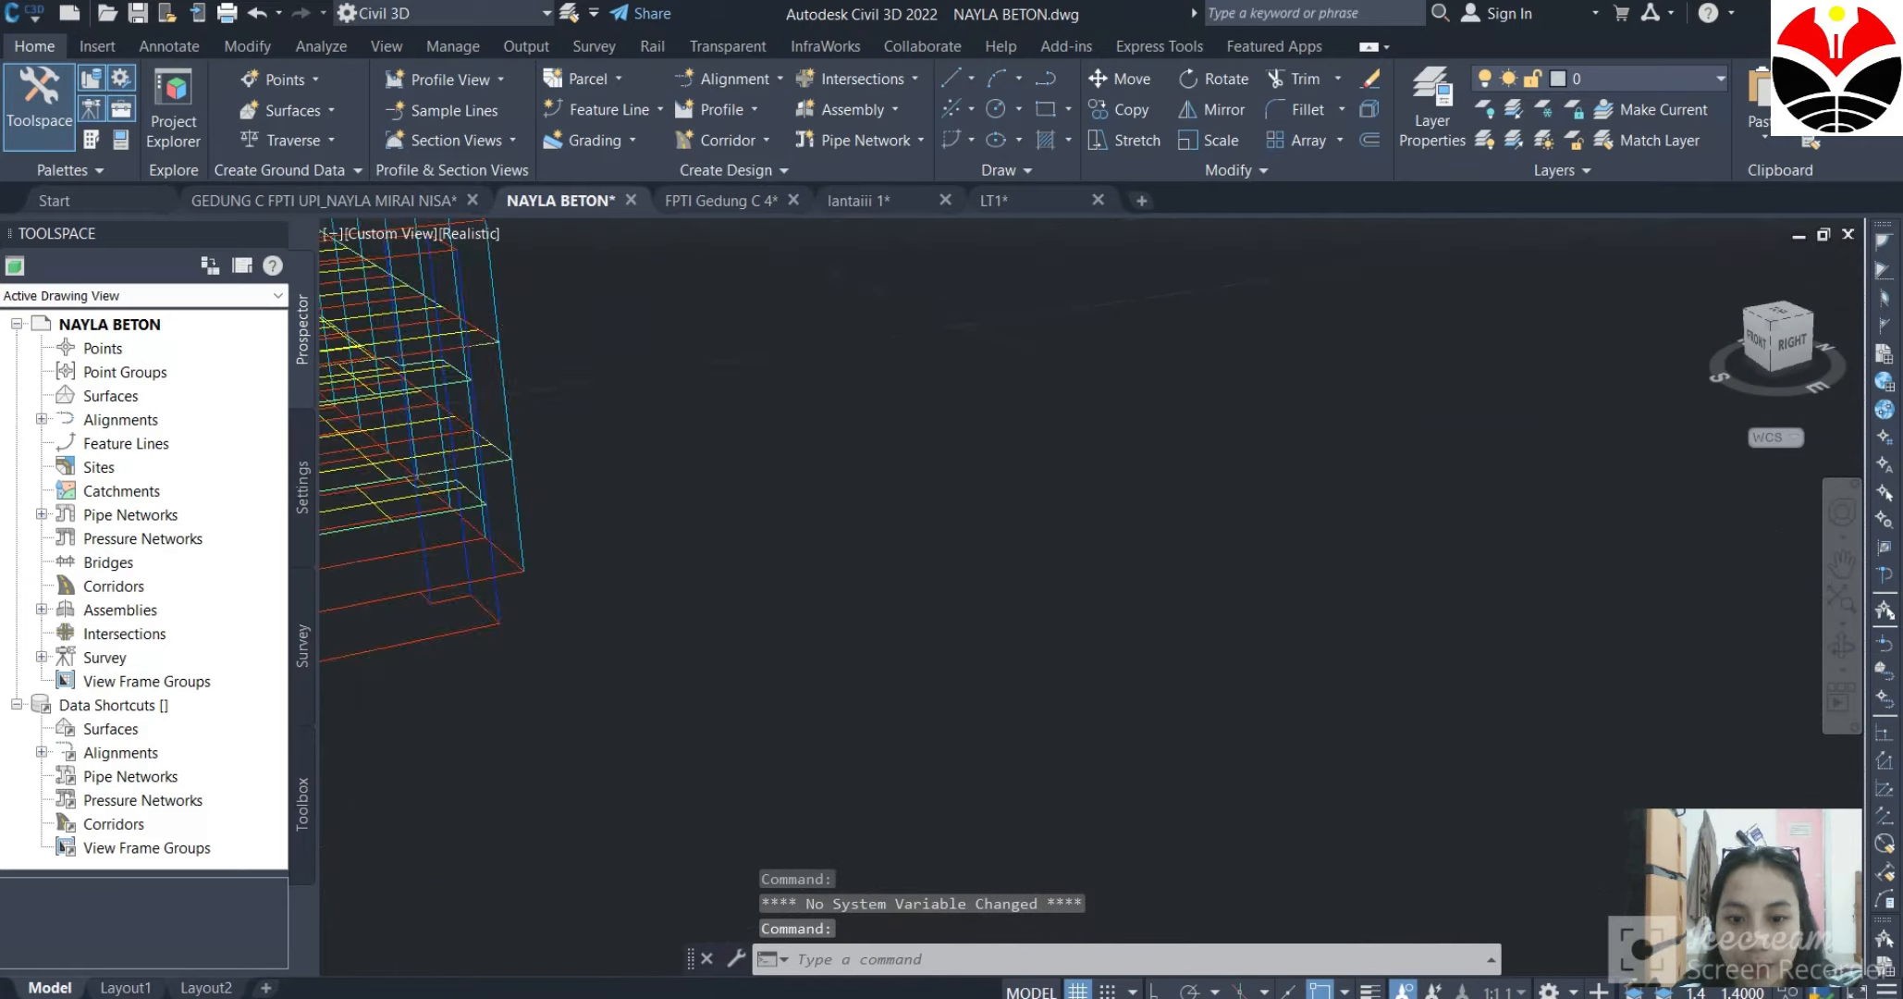
pyautogui.scroll(-5, 606, 568)
pyautogui.scroll(2, 1183, 601)
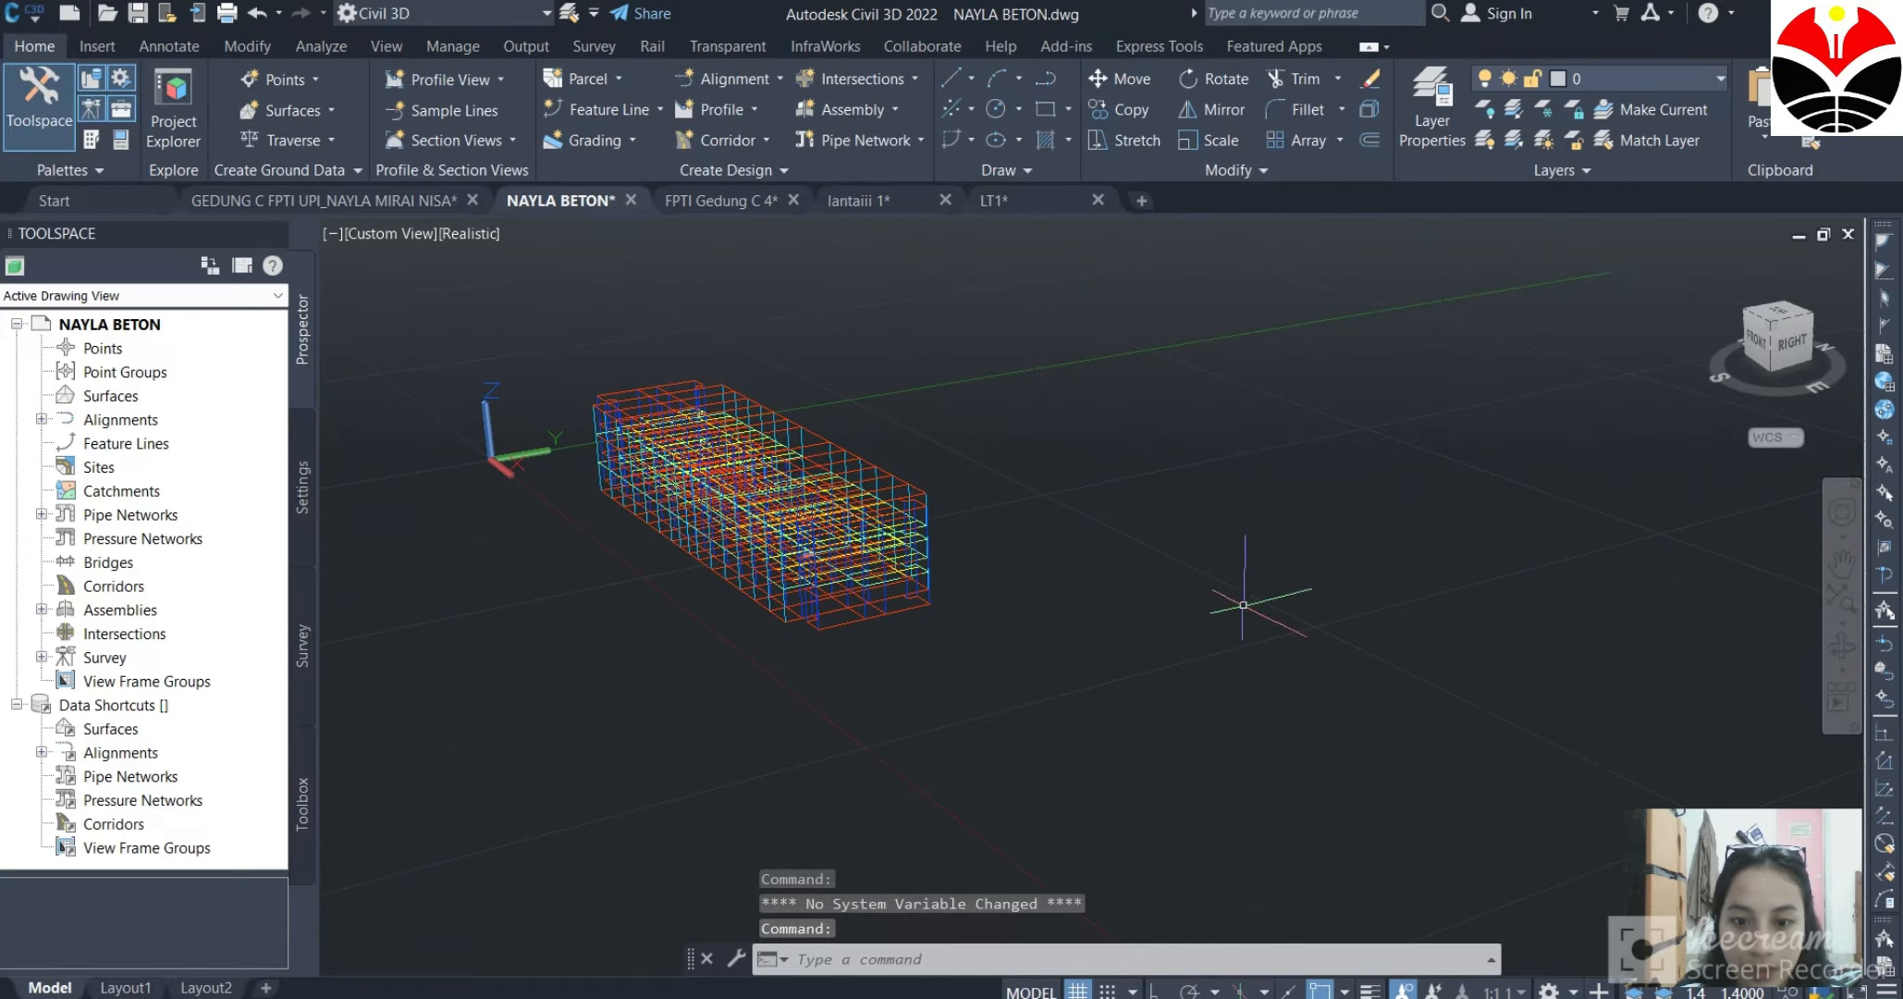
pyautogui.click(1841, 647)
pyautogui.moveTo(1192, 701); pyautogui.dragTo(766, 514)
pyautogui.moveTo(789, 610); pyautogui.dragTo(855, 687)
pyautogui.moveTo(727, 842); pyautogui.dragTo(588, 840)
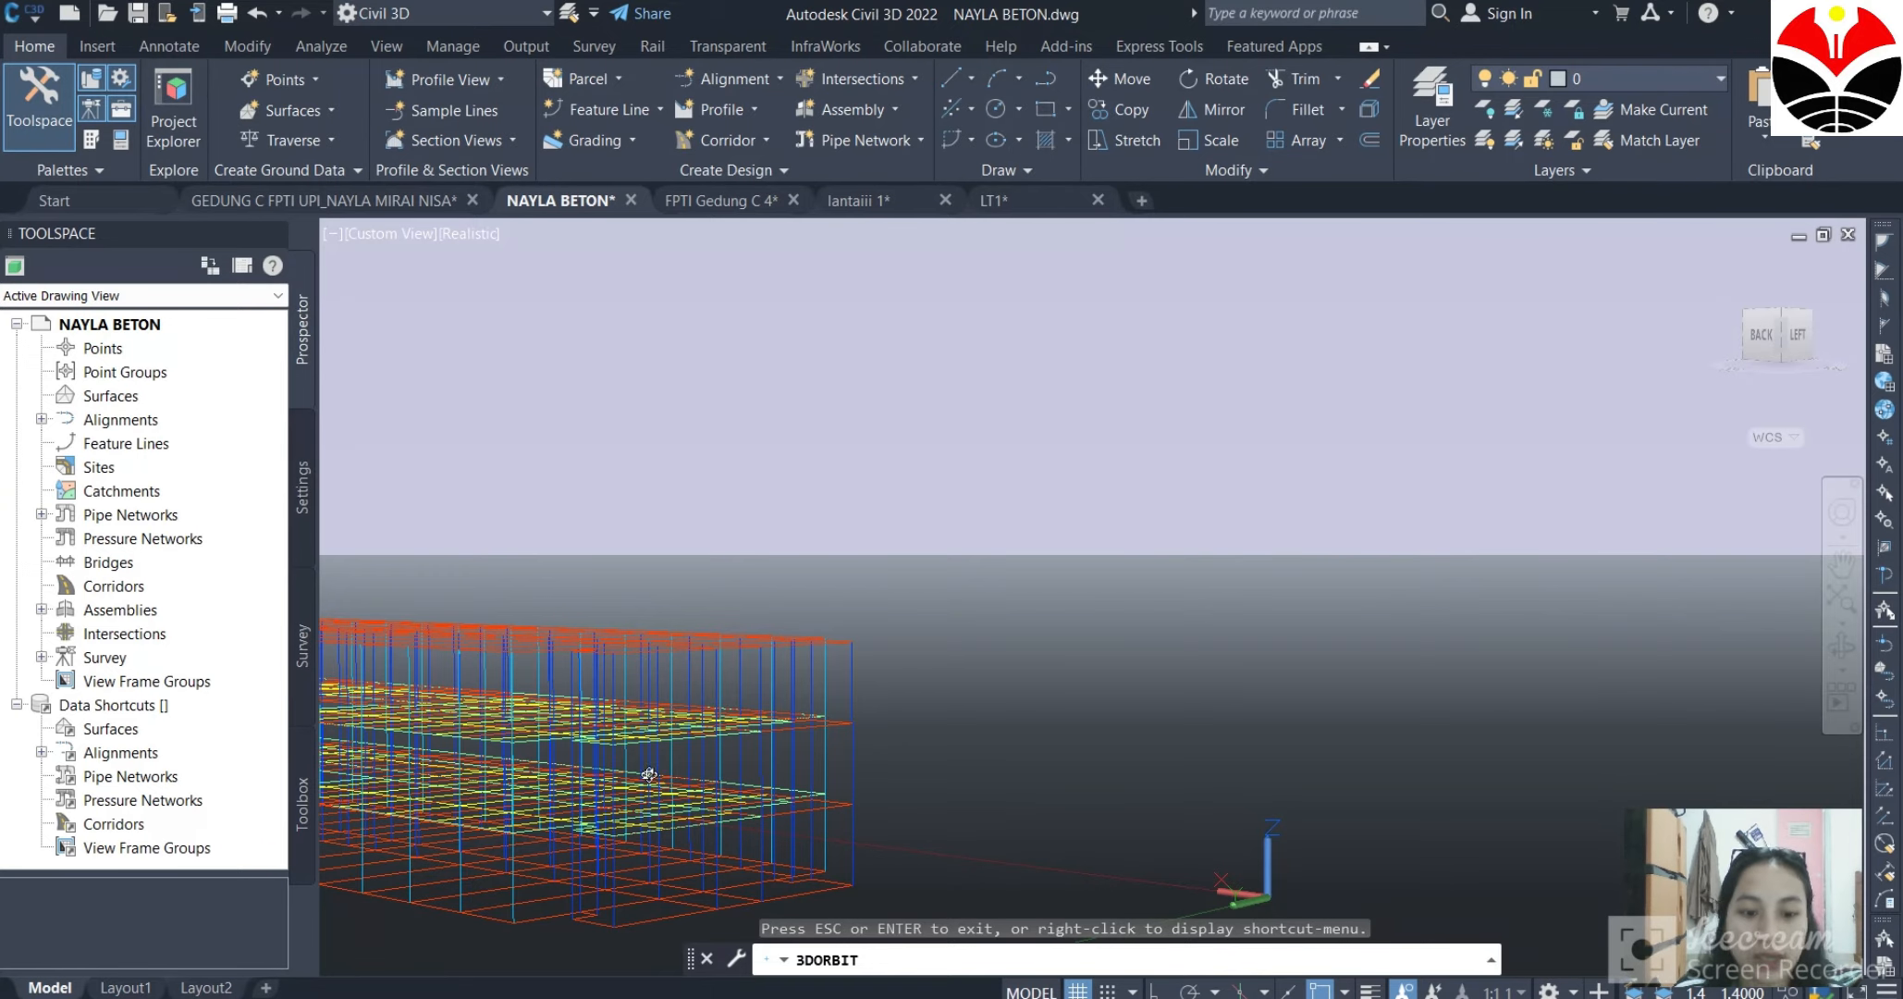
pyautogui.moveTo(649, 775); pyautogui.dragTo(917, 645)
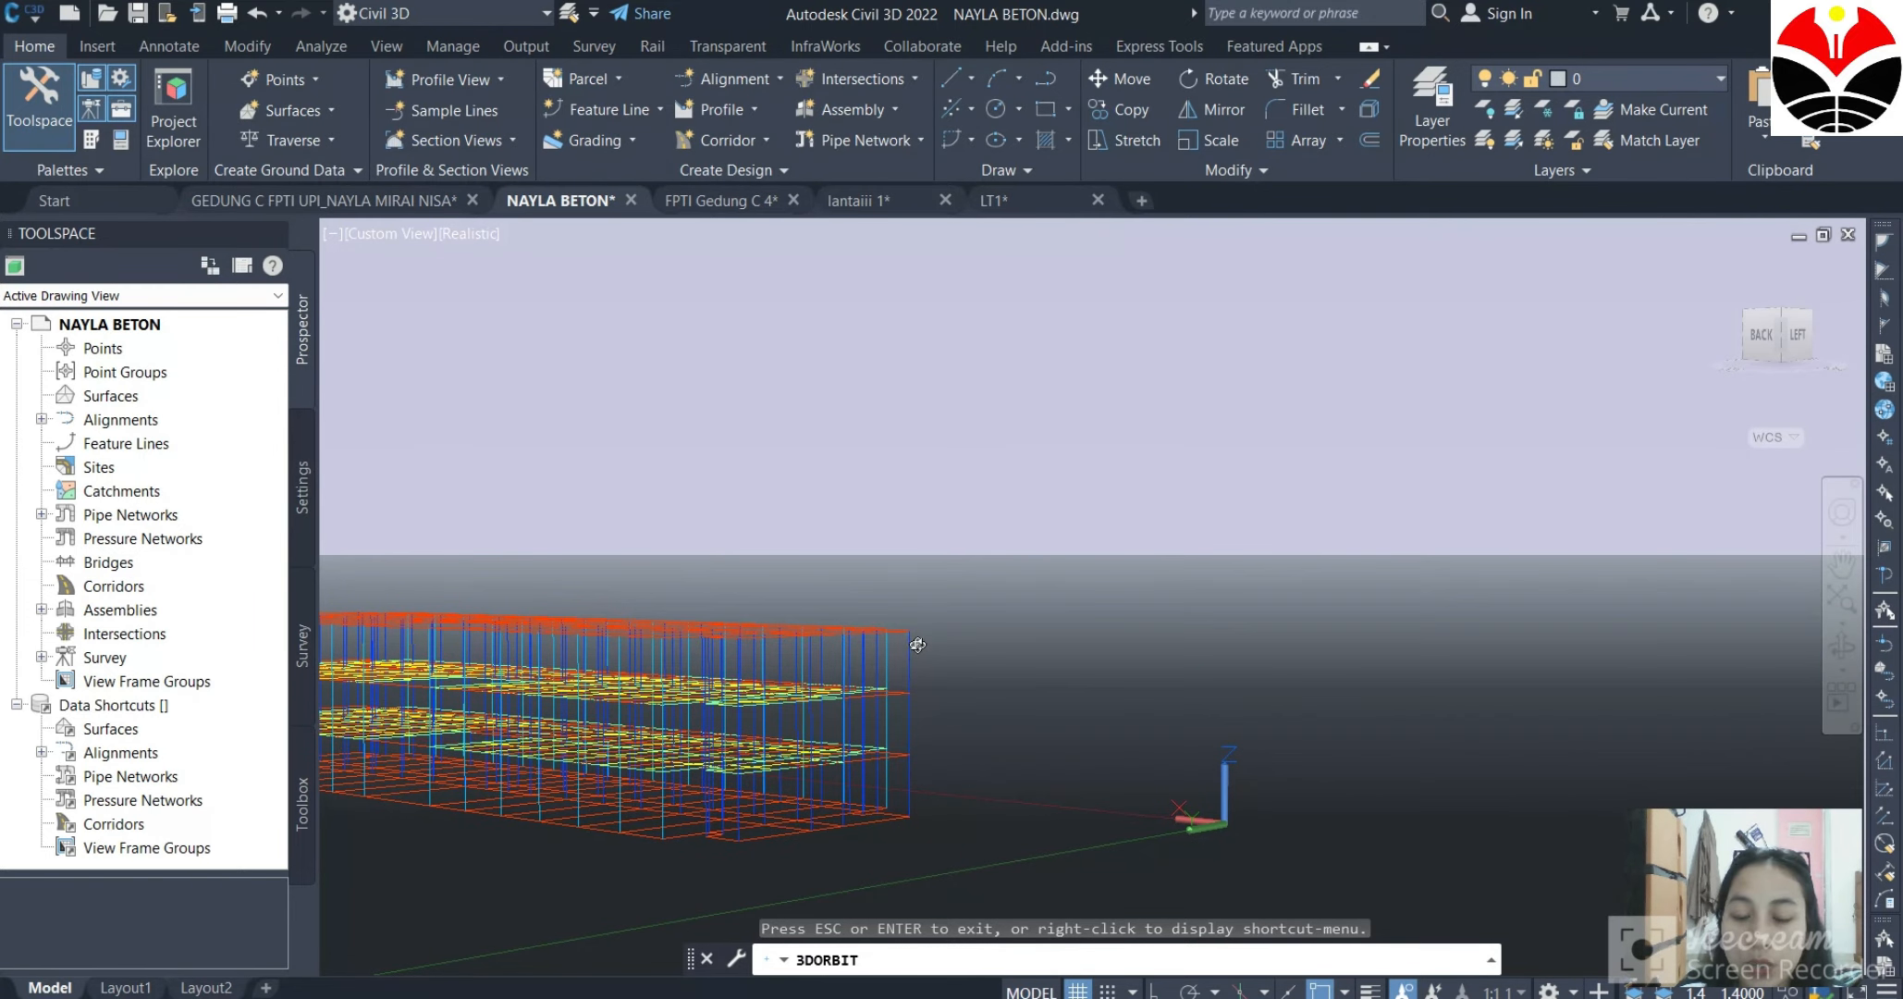
pyautogui.moveTo(709, 703); pyautogui.dragTo(733, 727)
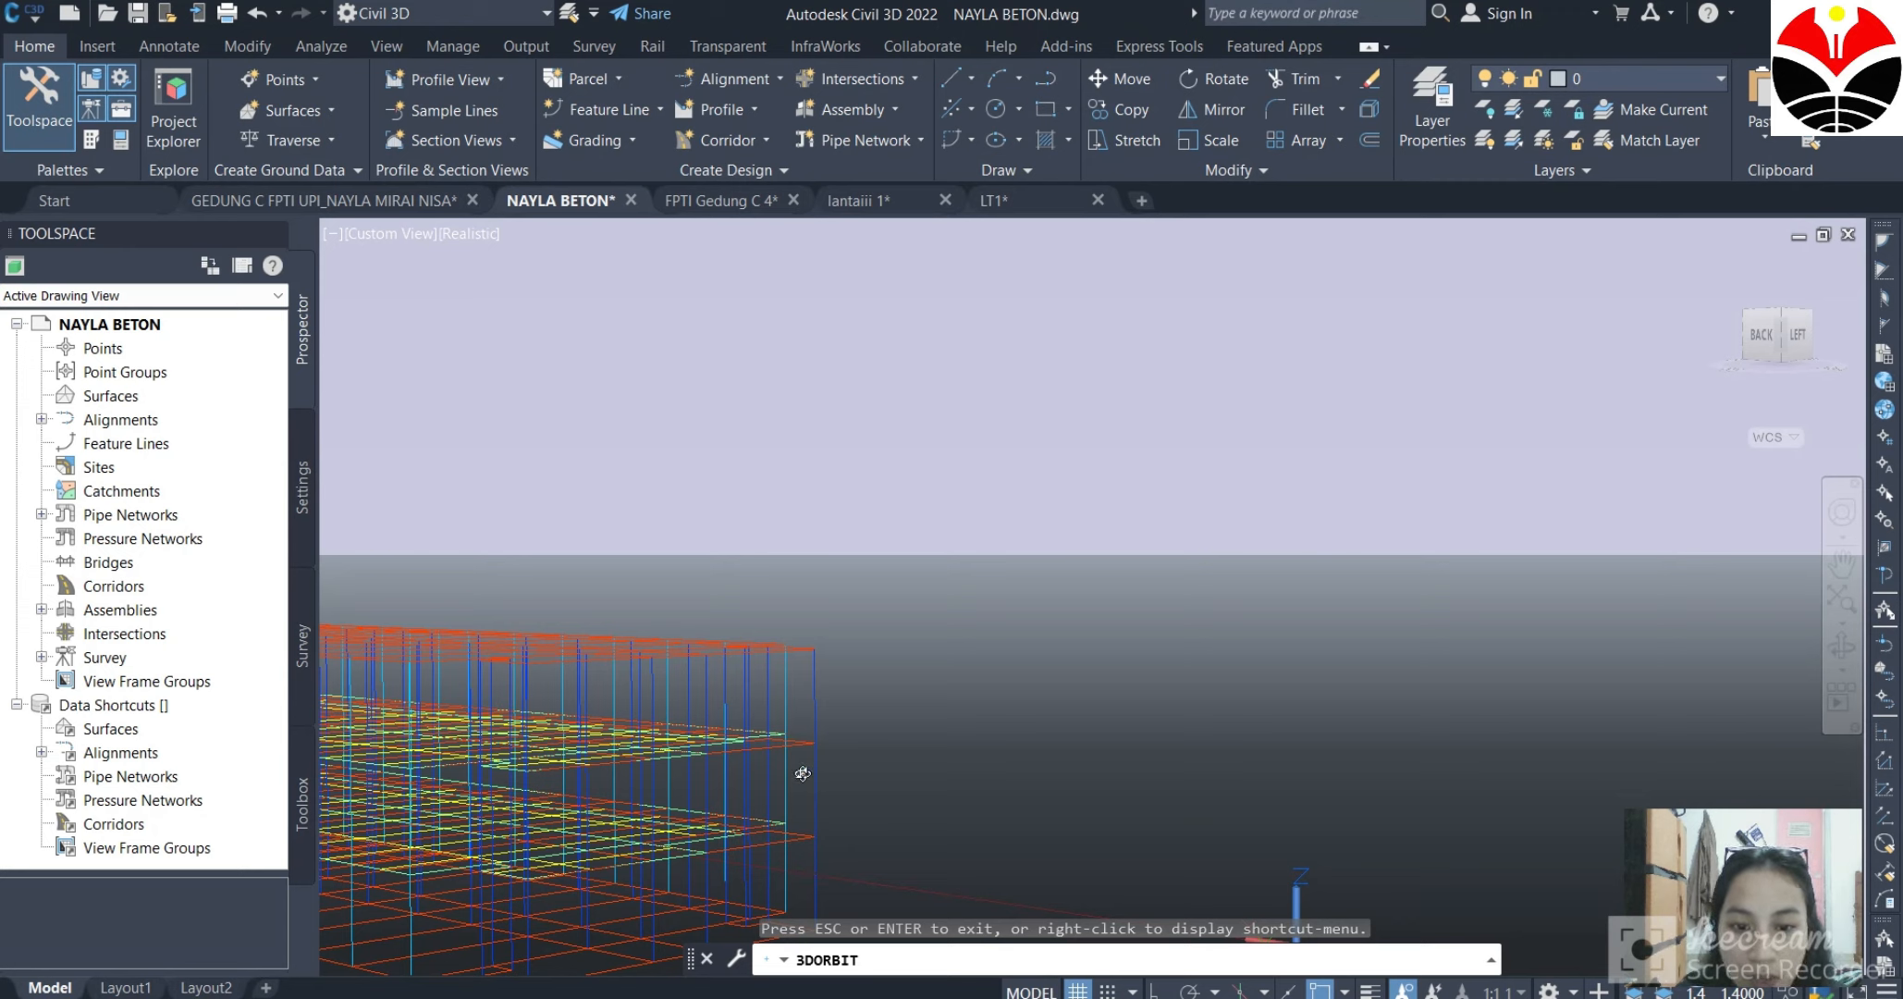
pyautogui.moveTo(821, 679); pyautogui.dragTo(577, 738)
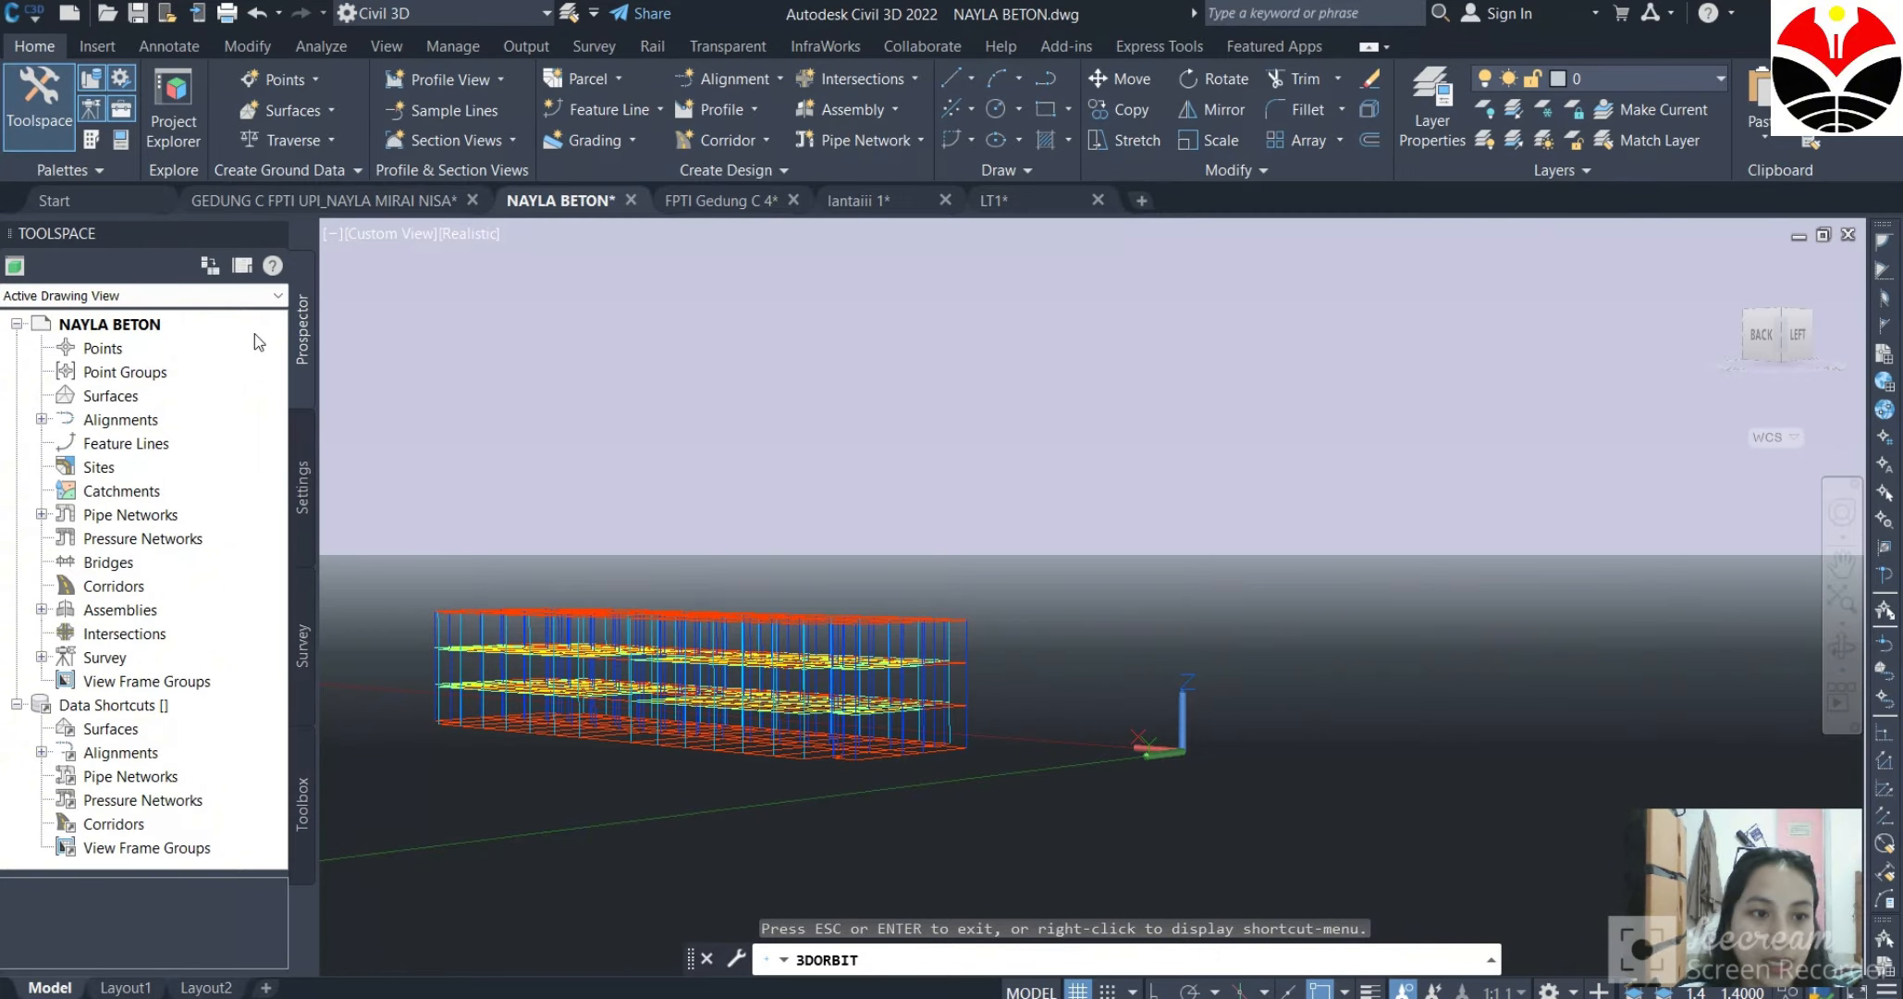
# Switch to the GEDUNG C FPTI UPI drawing and examine the floor grids and the column lines standing on the first grid.
pyautogui.click(354, 198)
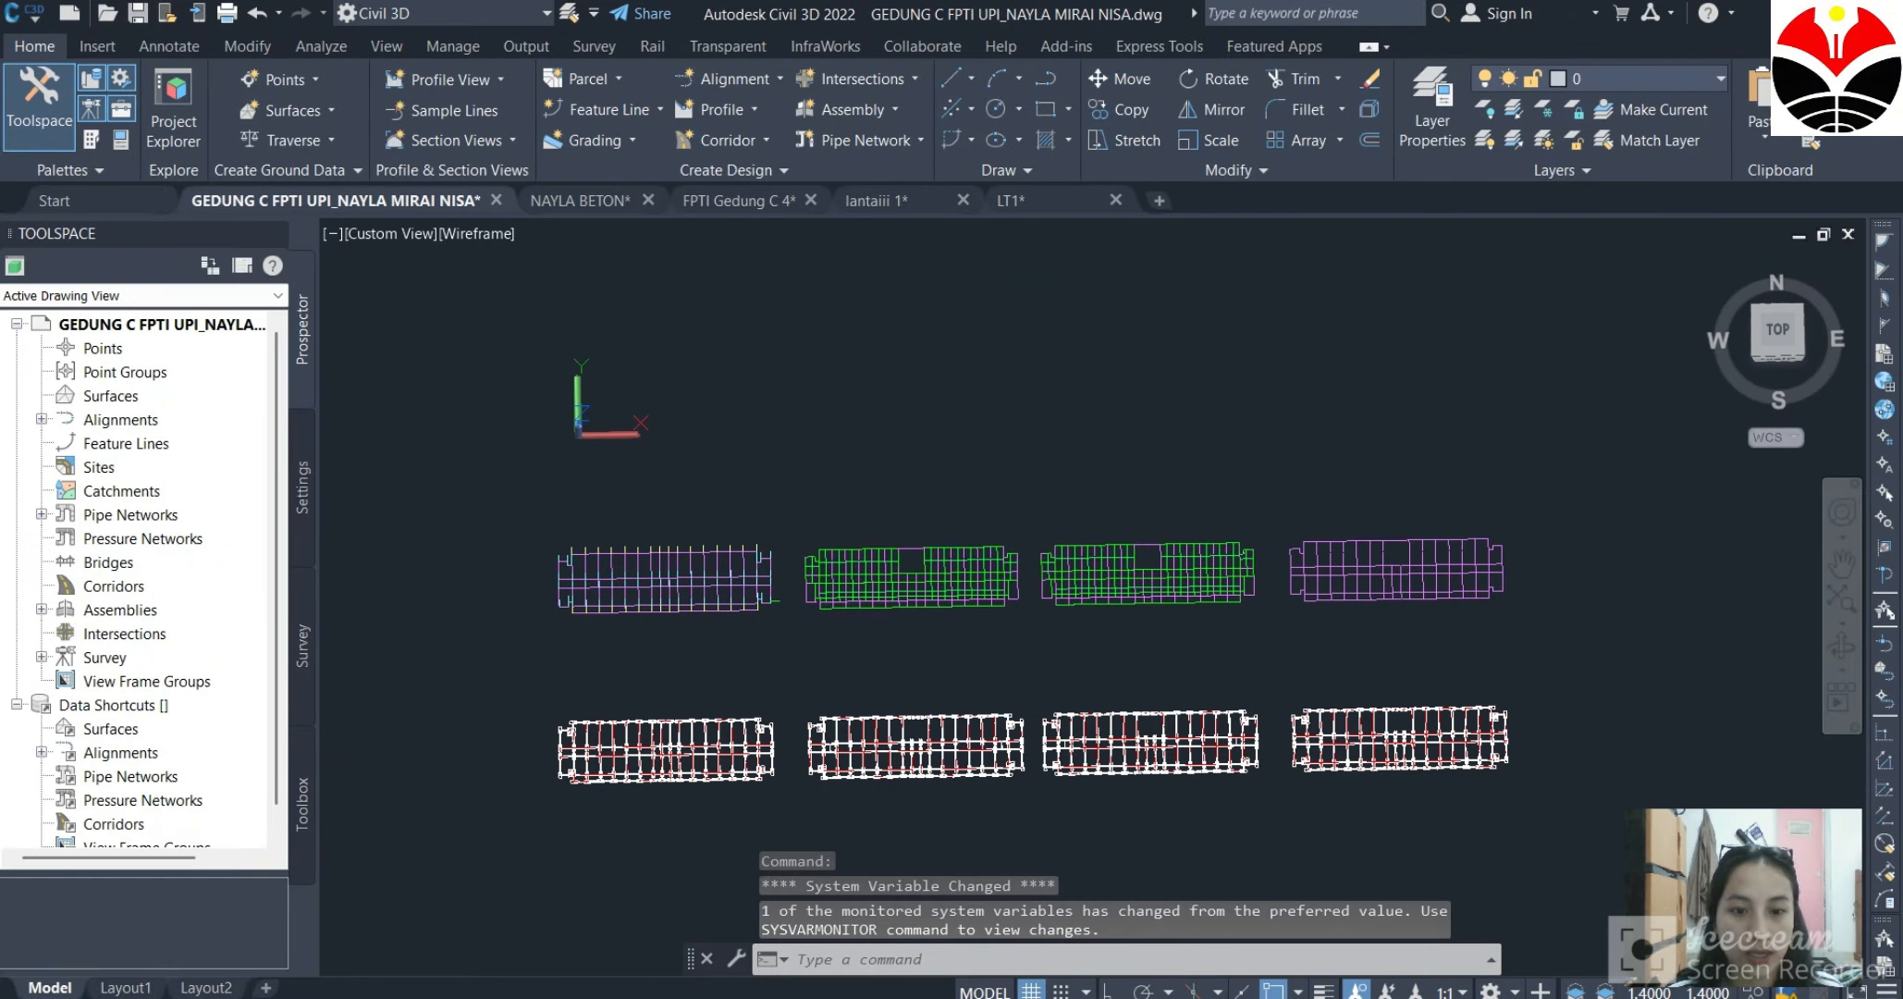
pyautogui.scroll(-2, 893, 658)
pyautogui.scroll(4, 712, 607)
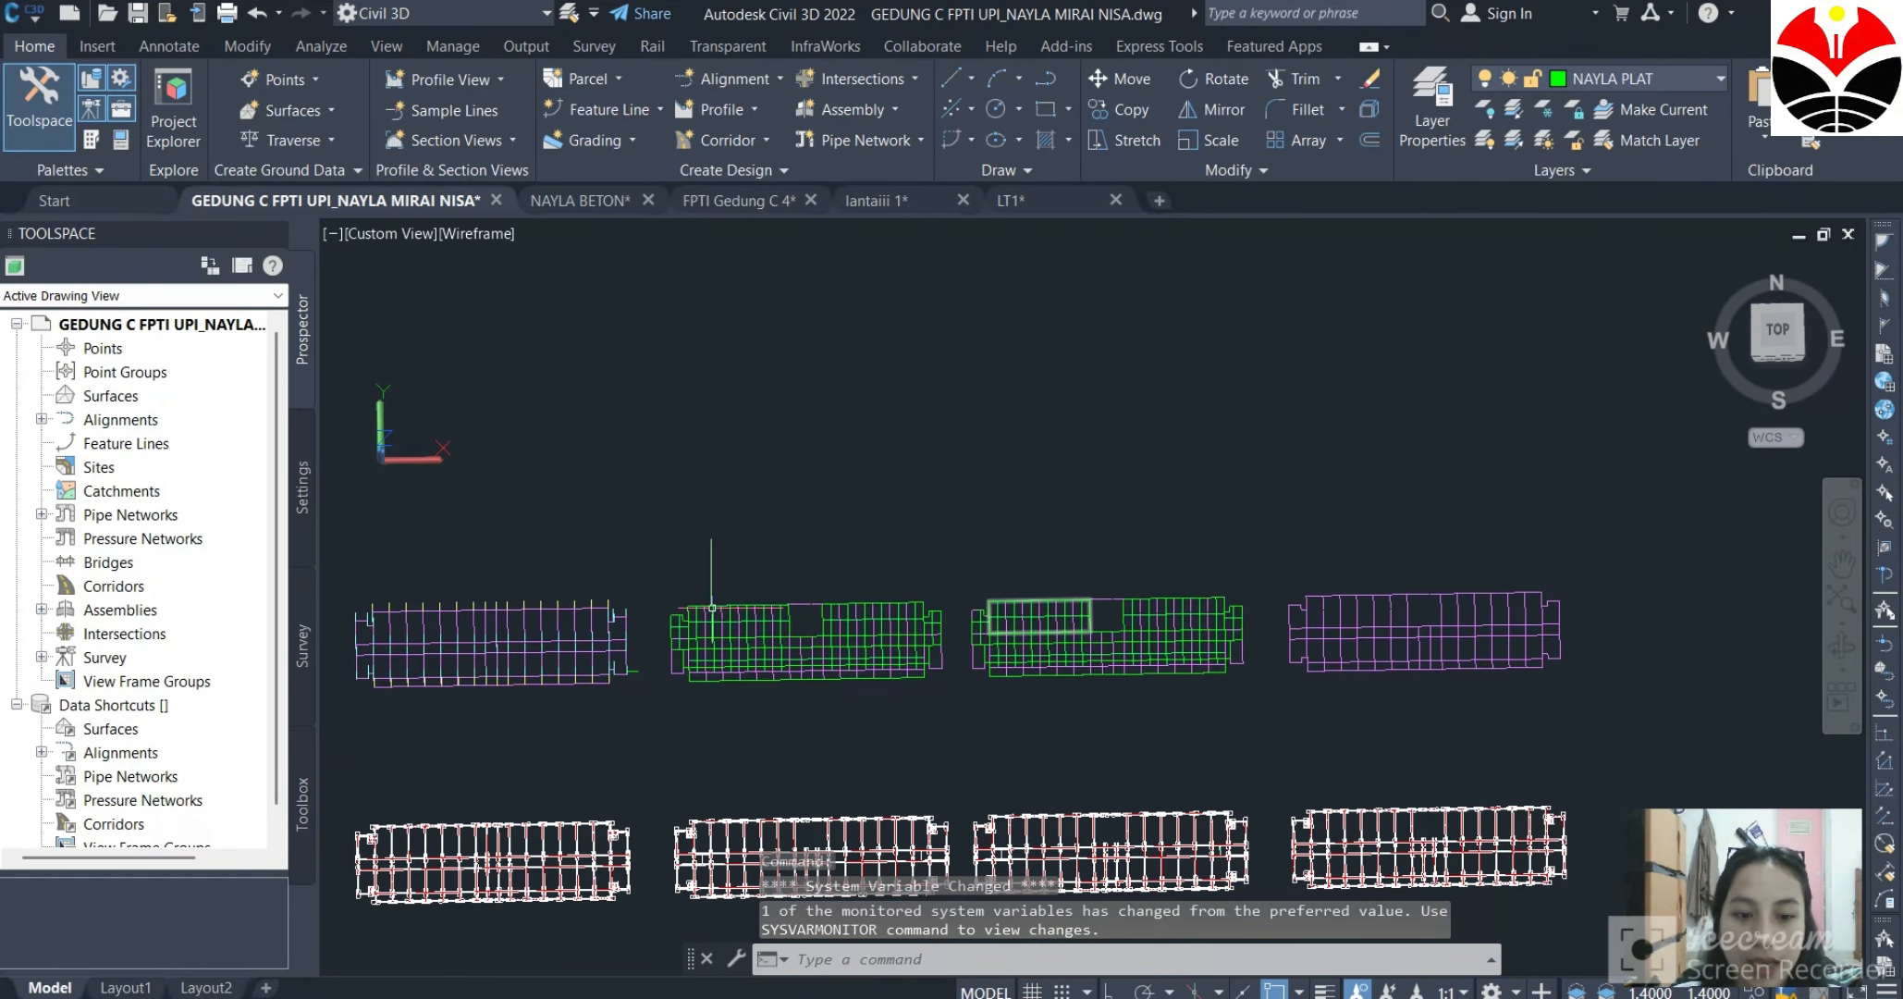
pyautogui.scroll(-5, 698, 619)
pyautogui.scroll(4, 684, 613)
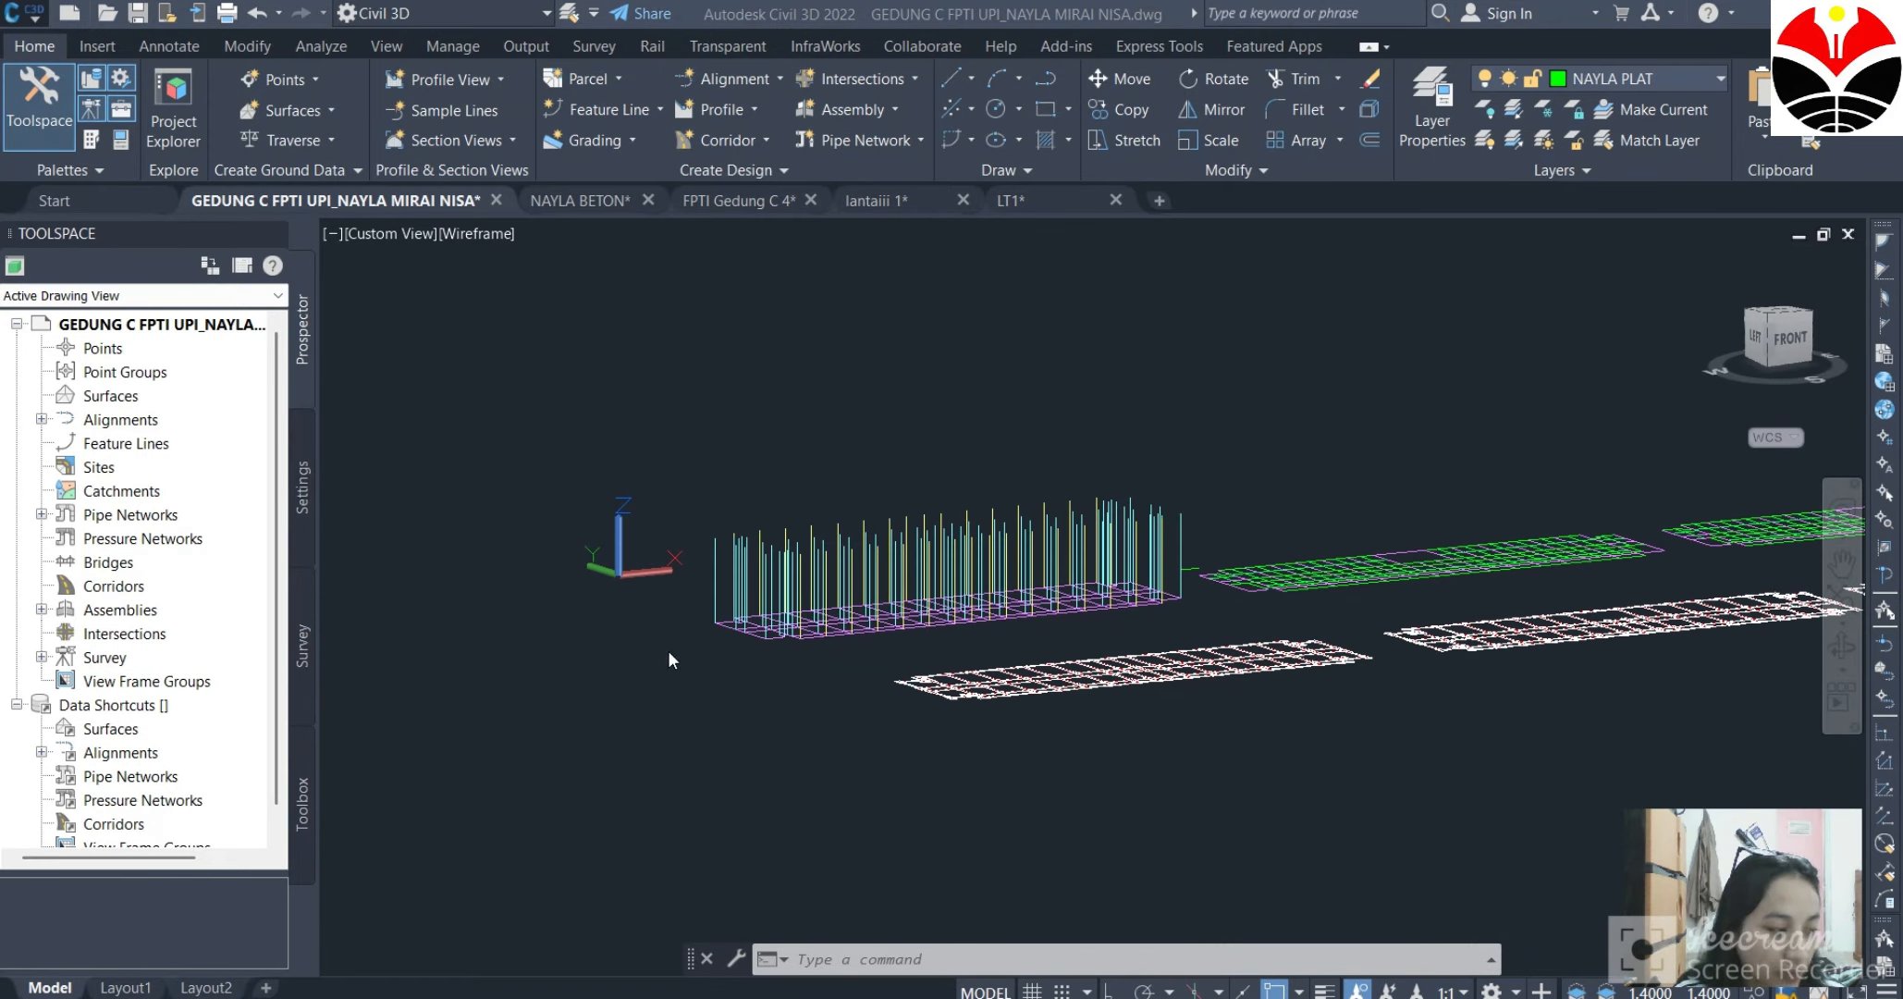
pyautogui.scroll(-4, 925, 617)
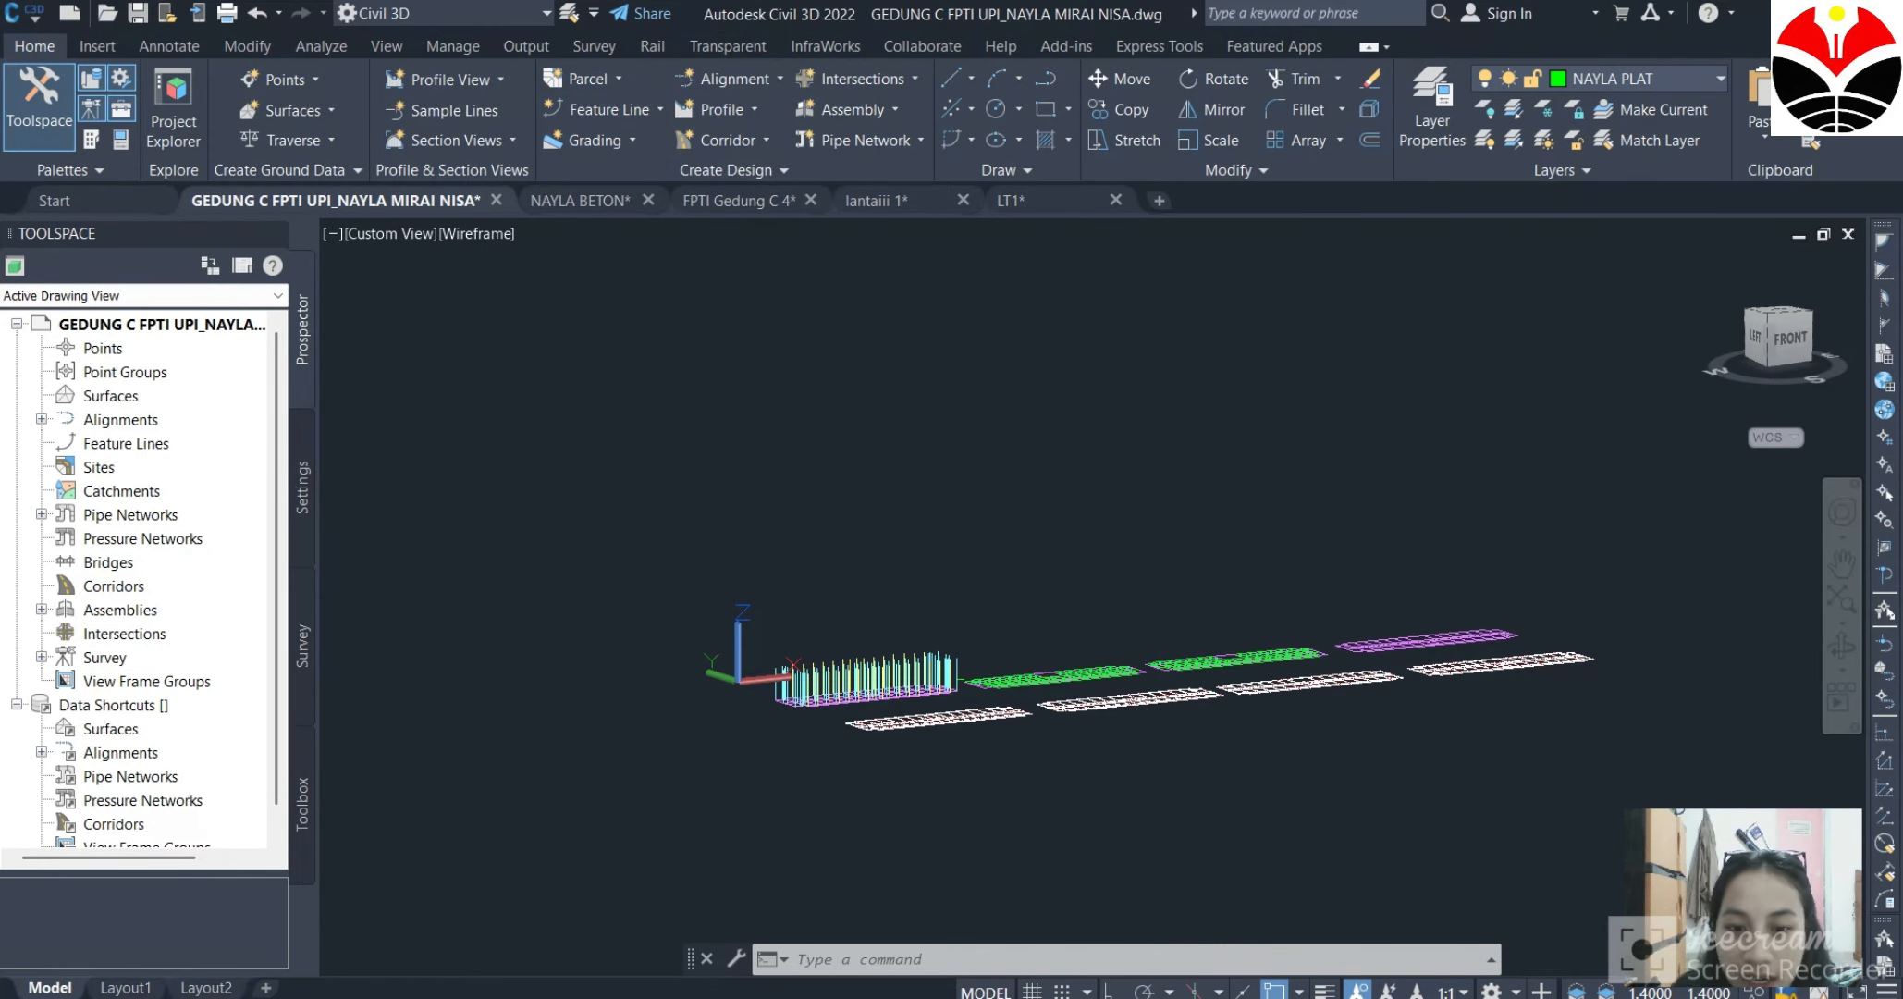
pyautogui.scroll(-1, 927, 659)
pyautogui.moveTo(926, 660); pyautogui.dragTo(910, 614, button='middle')
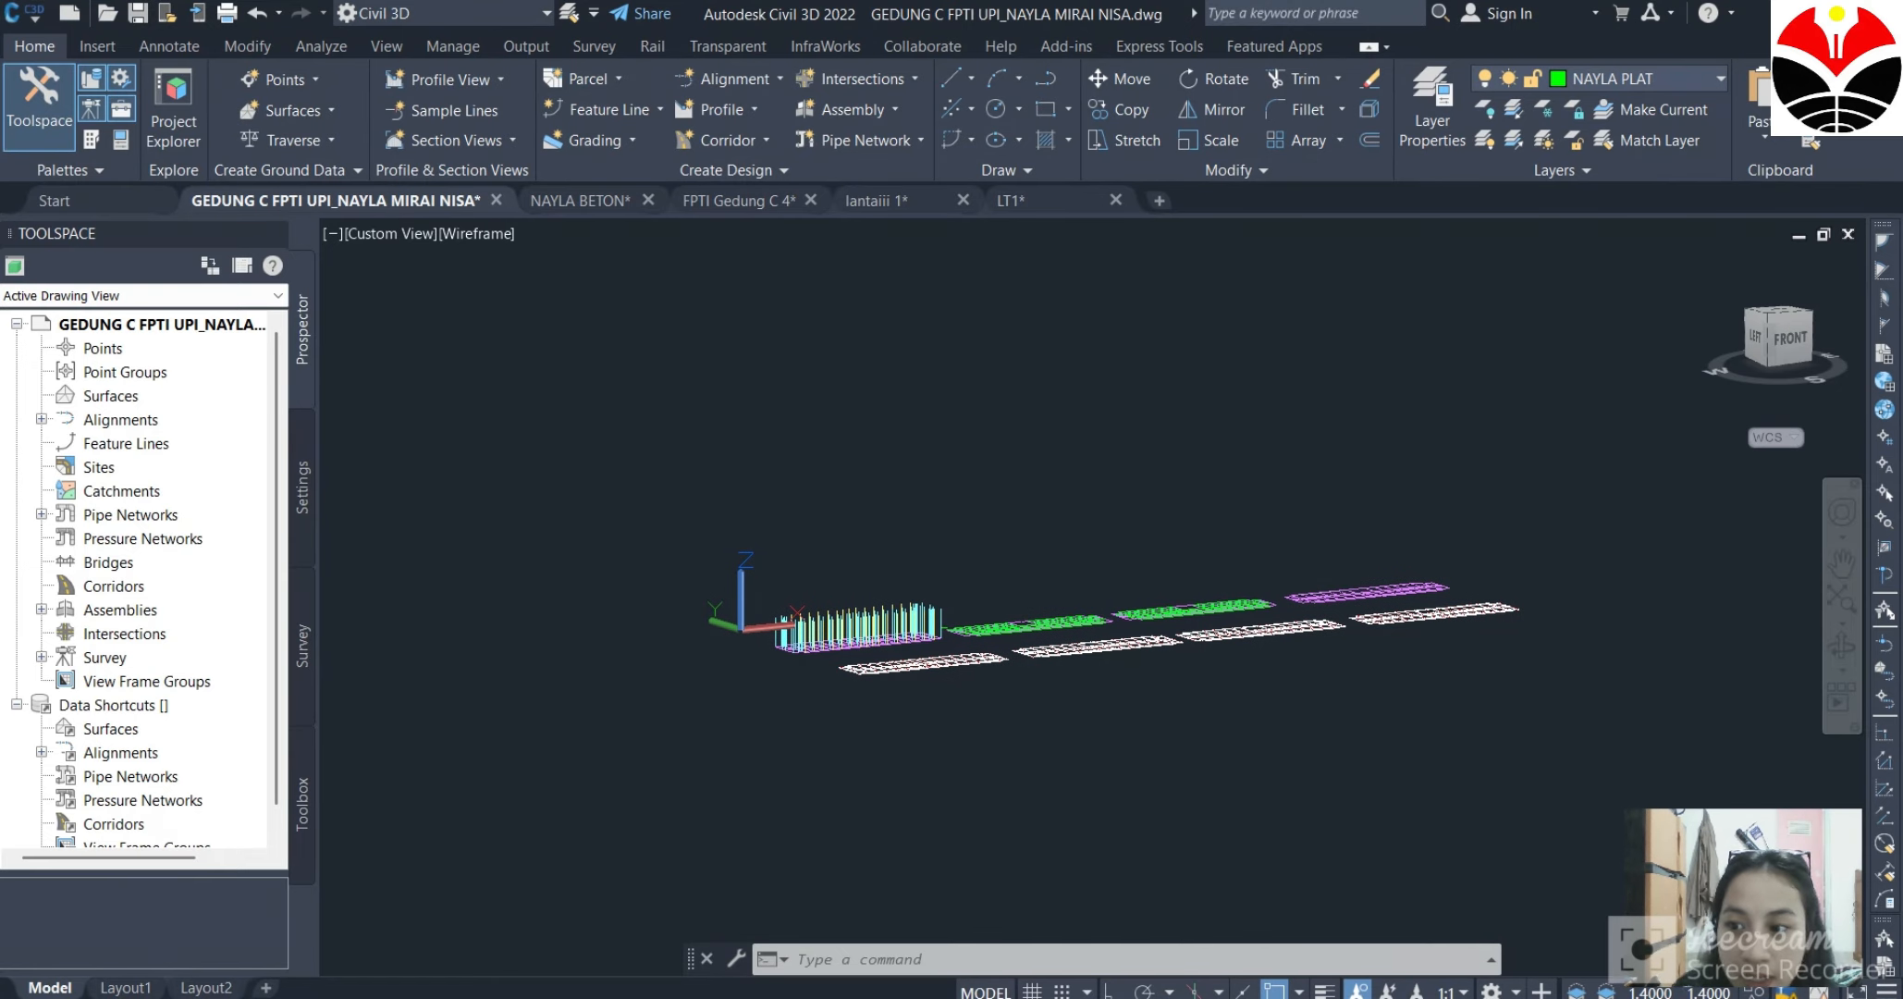
pyautogui.scroll(6, 824, 627)
pyautogui.scroll(6, 797, 614)
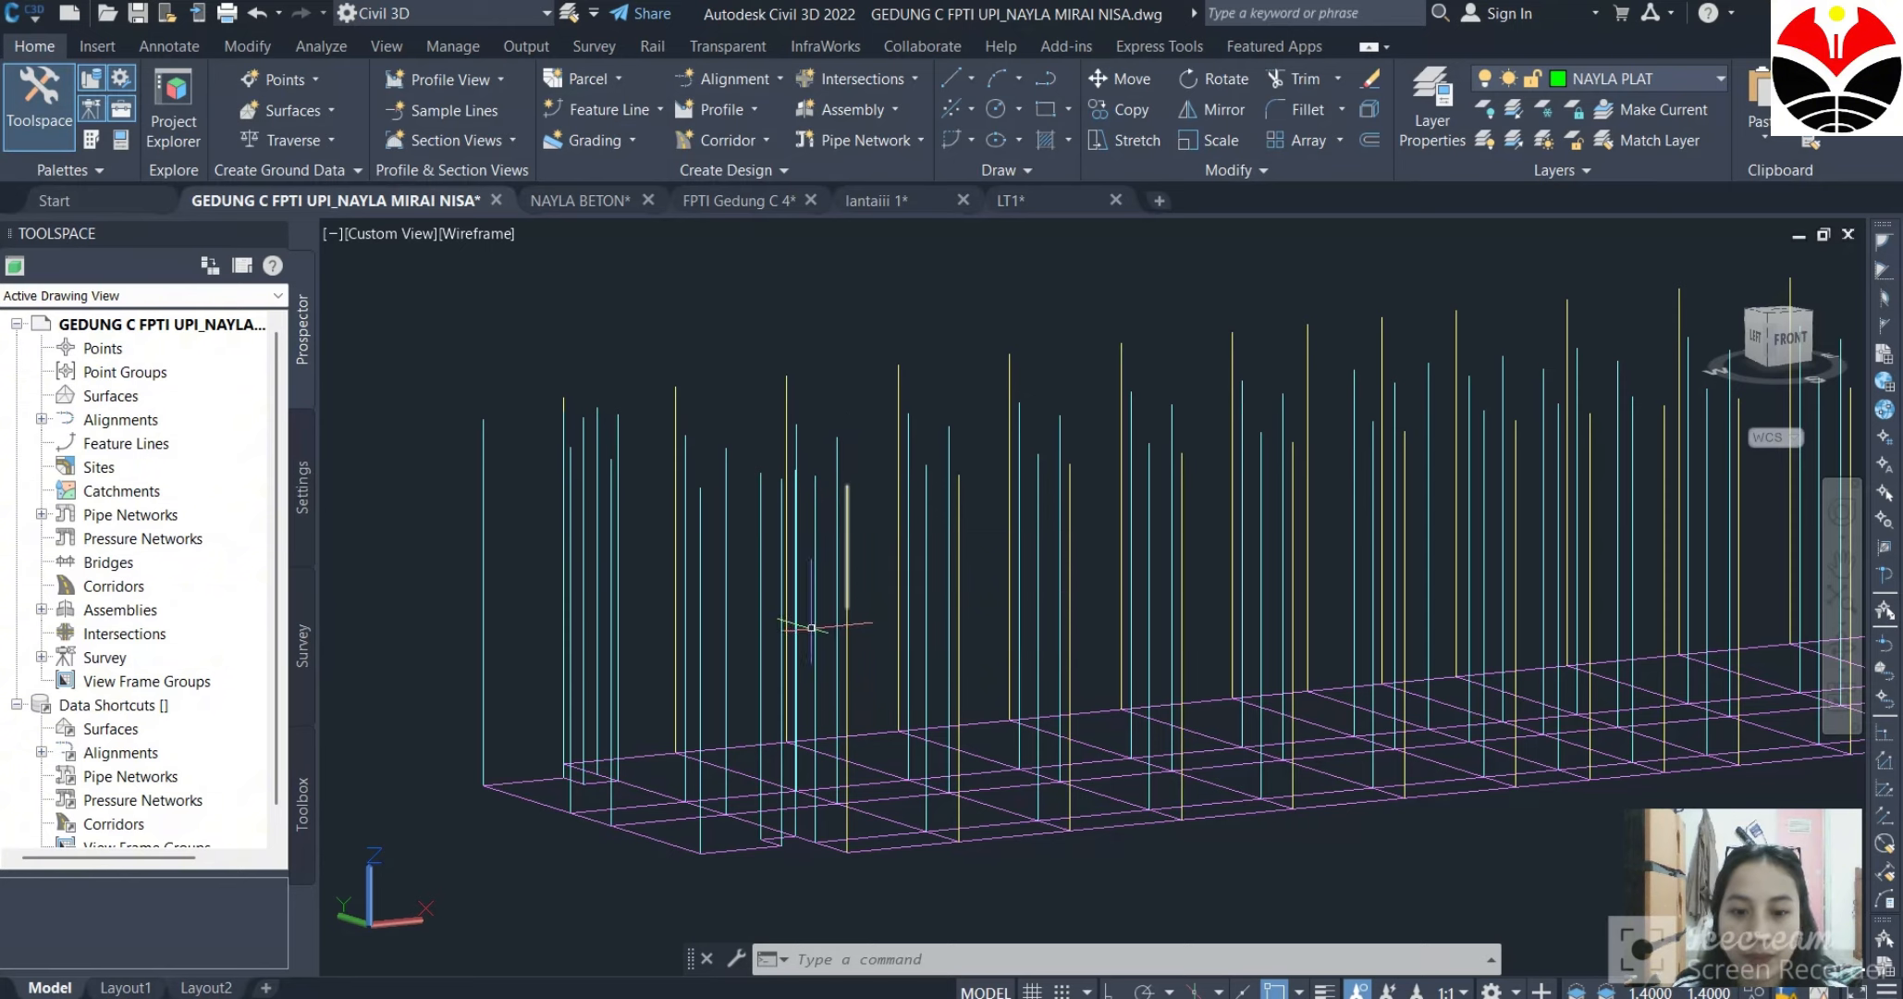
pyautogui.scroll(4, 716, 843)
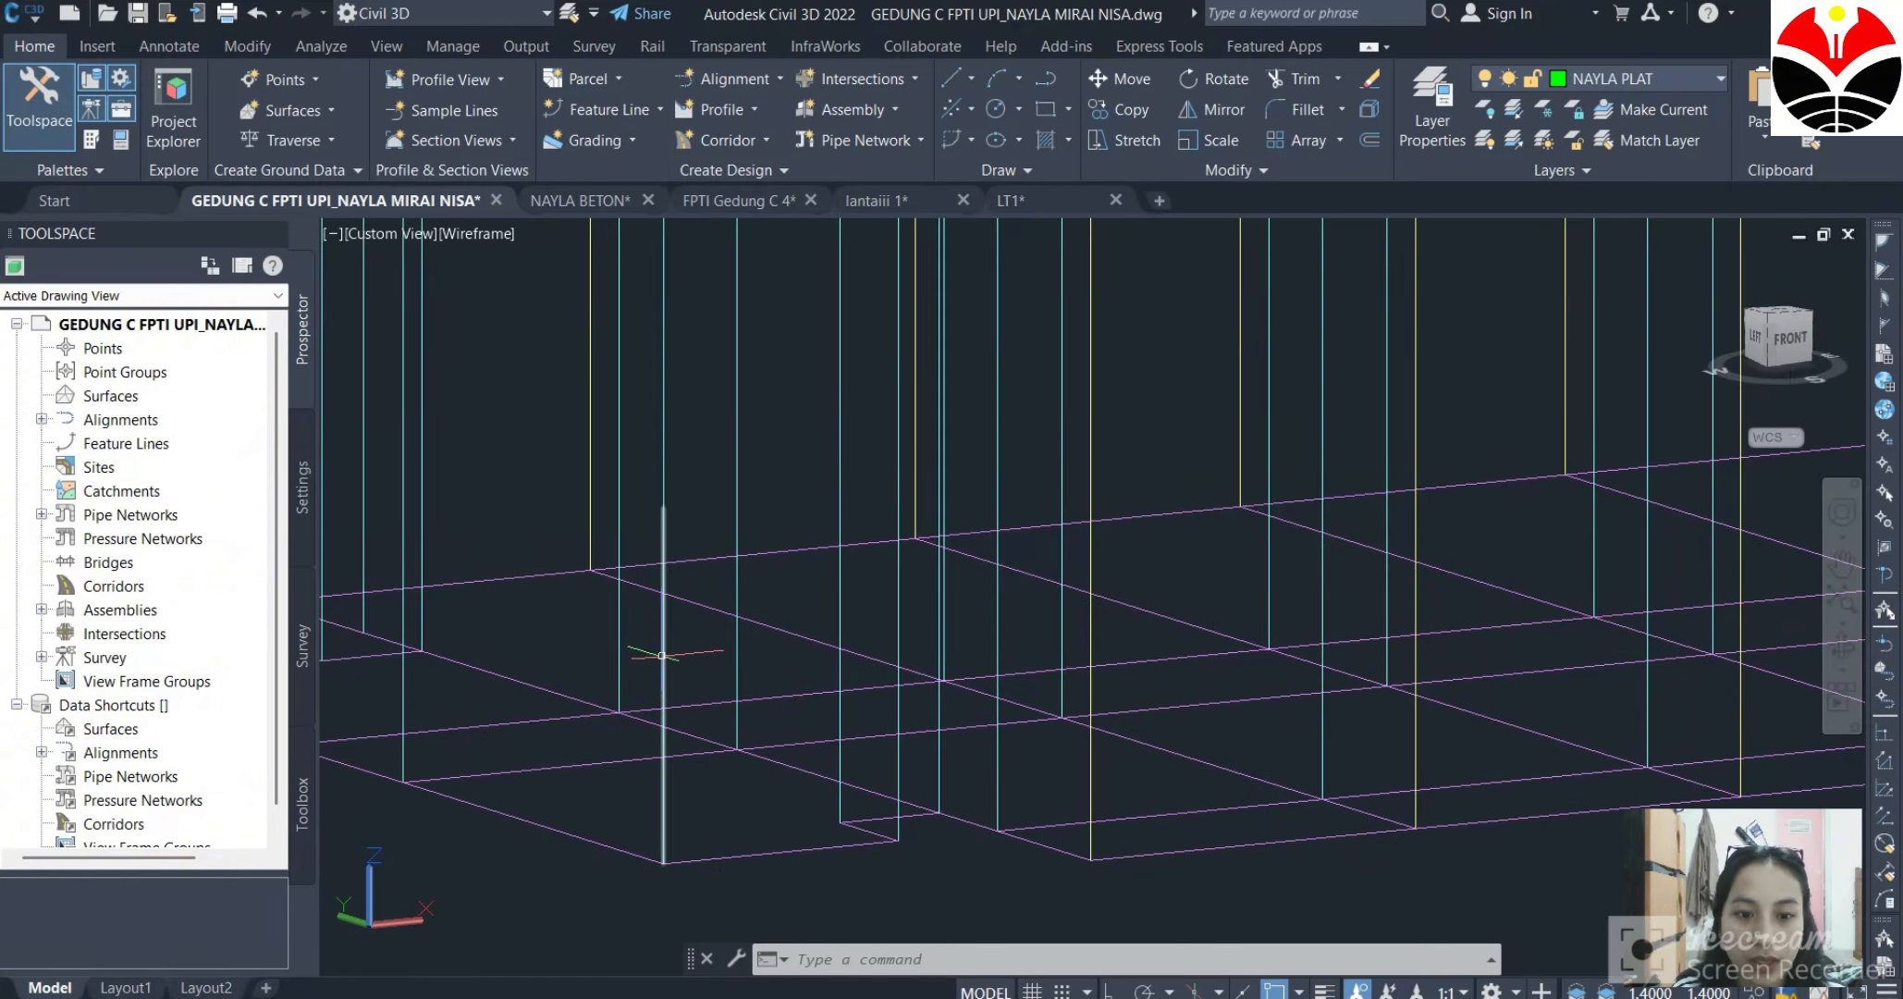
# Select the lowest column segment at the near corner of the first floor grid to inspect its extent.
pyautogui.click(658, 702)
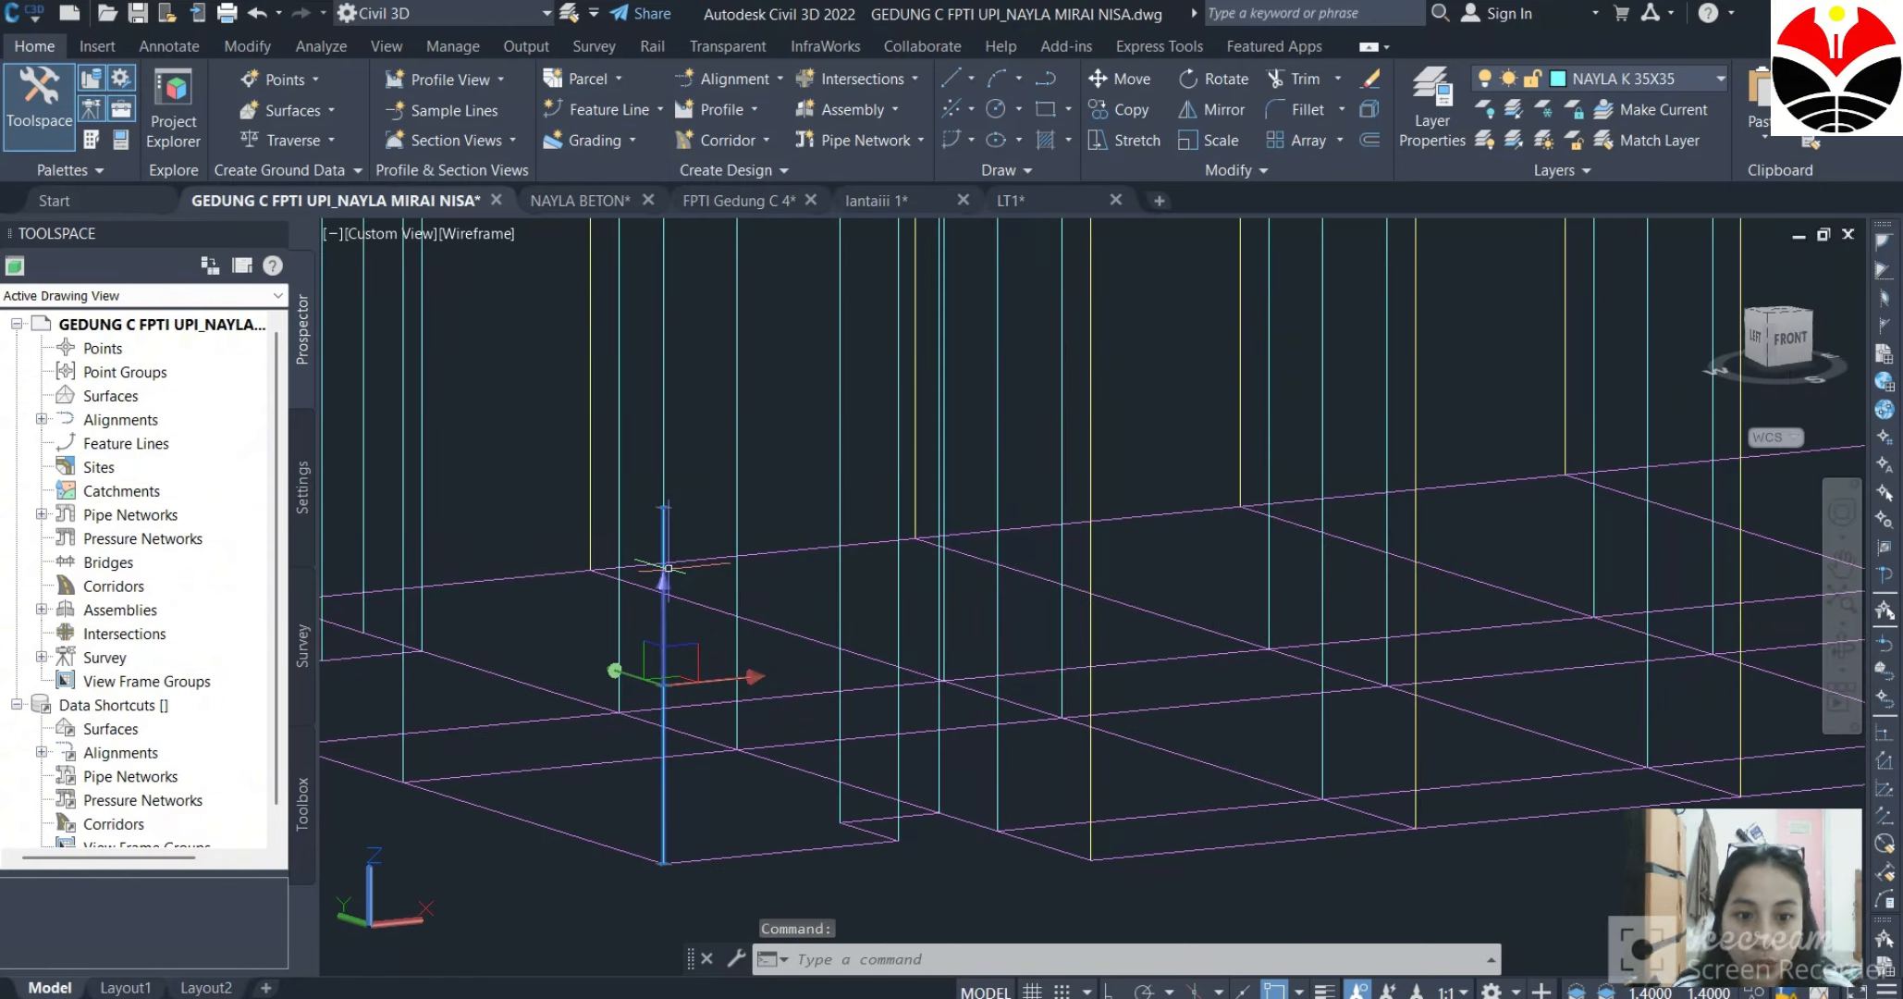
pyautogui.scroll(-4, 666, 389)
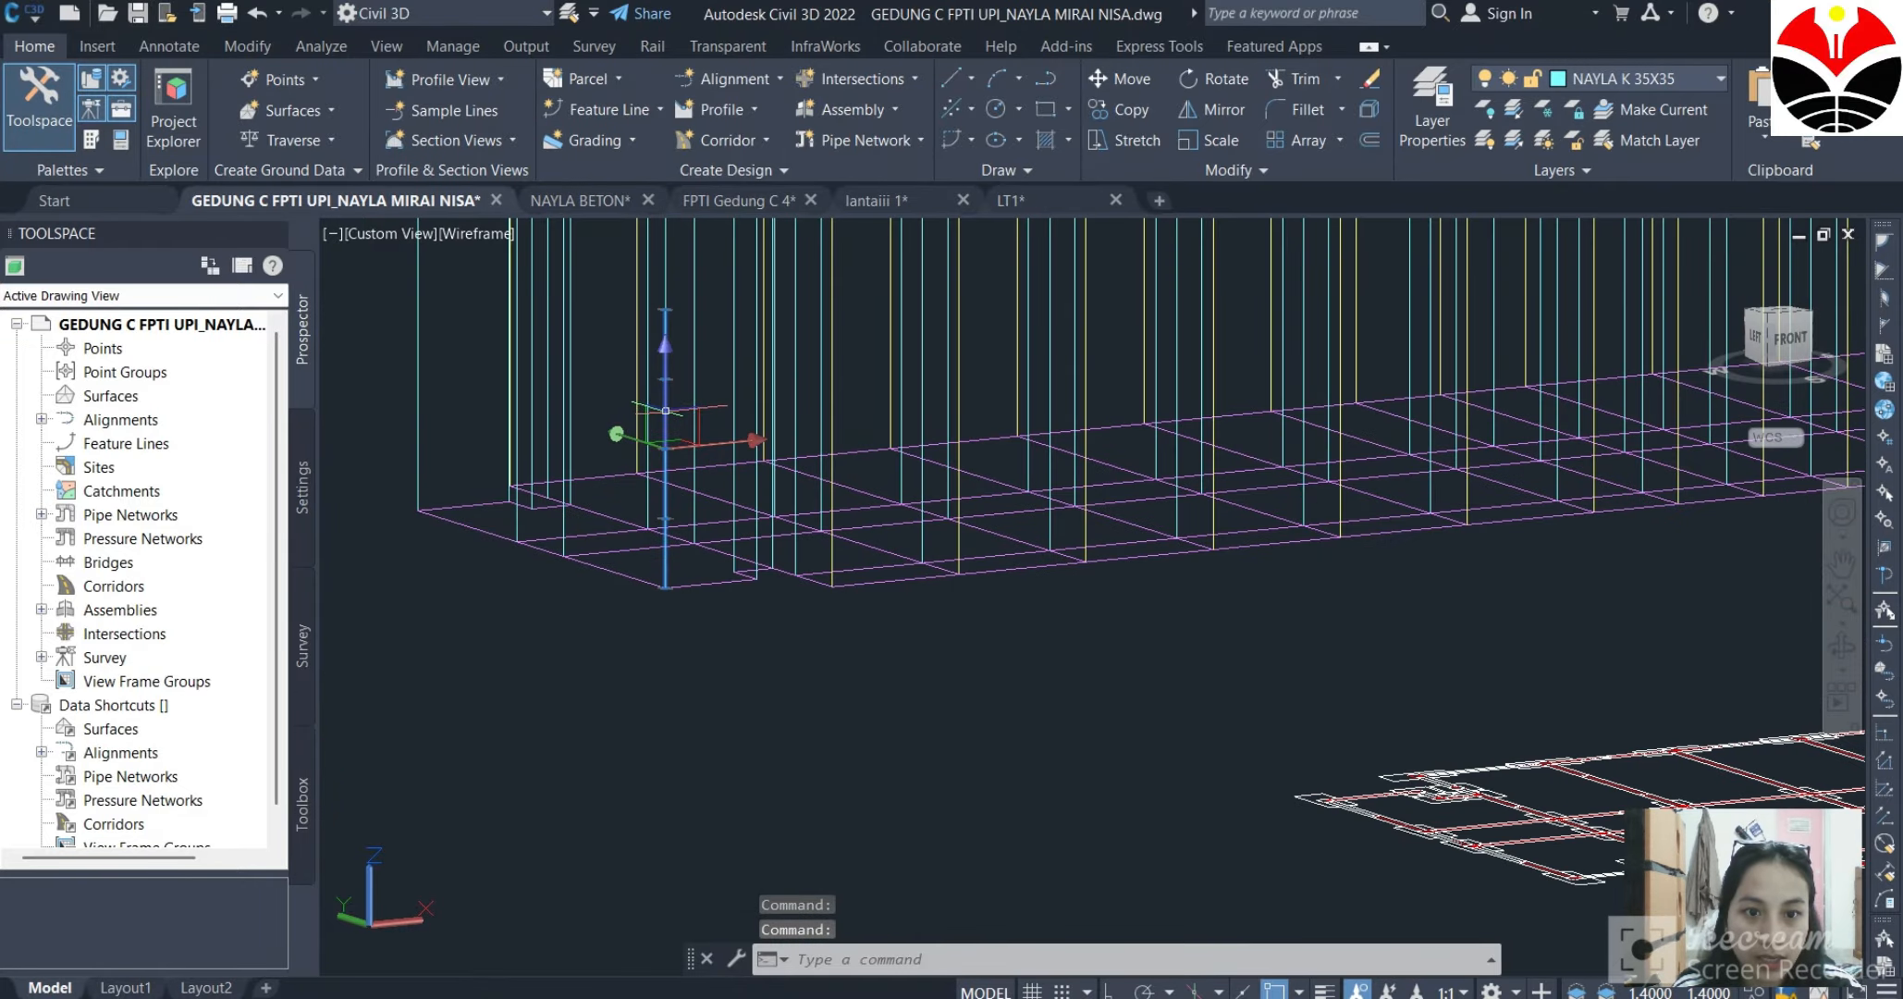
pyautogui.scroll(-3, 666, 389)
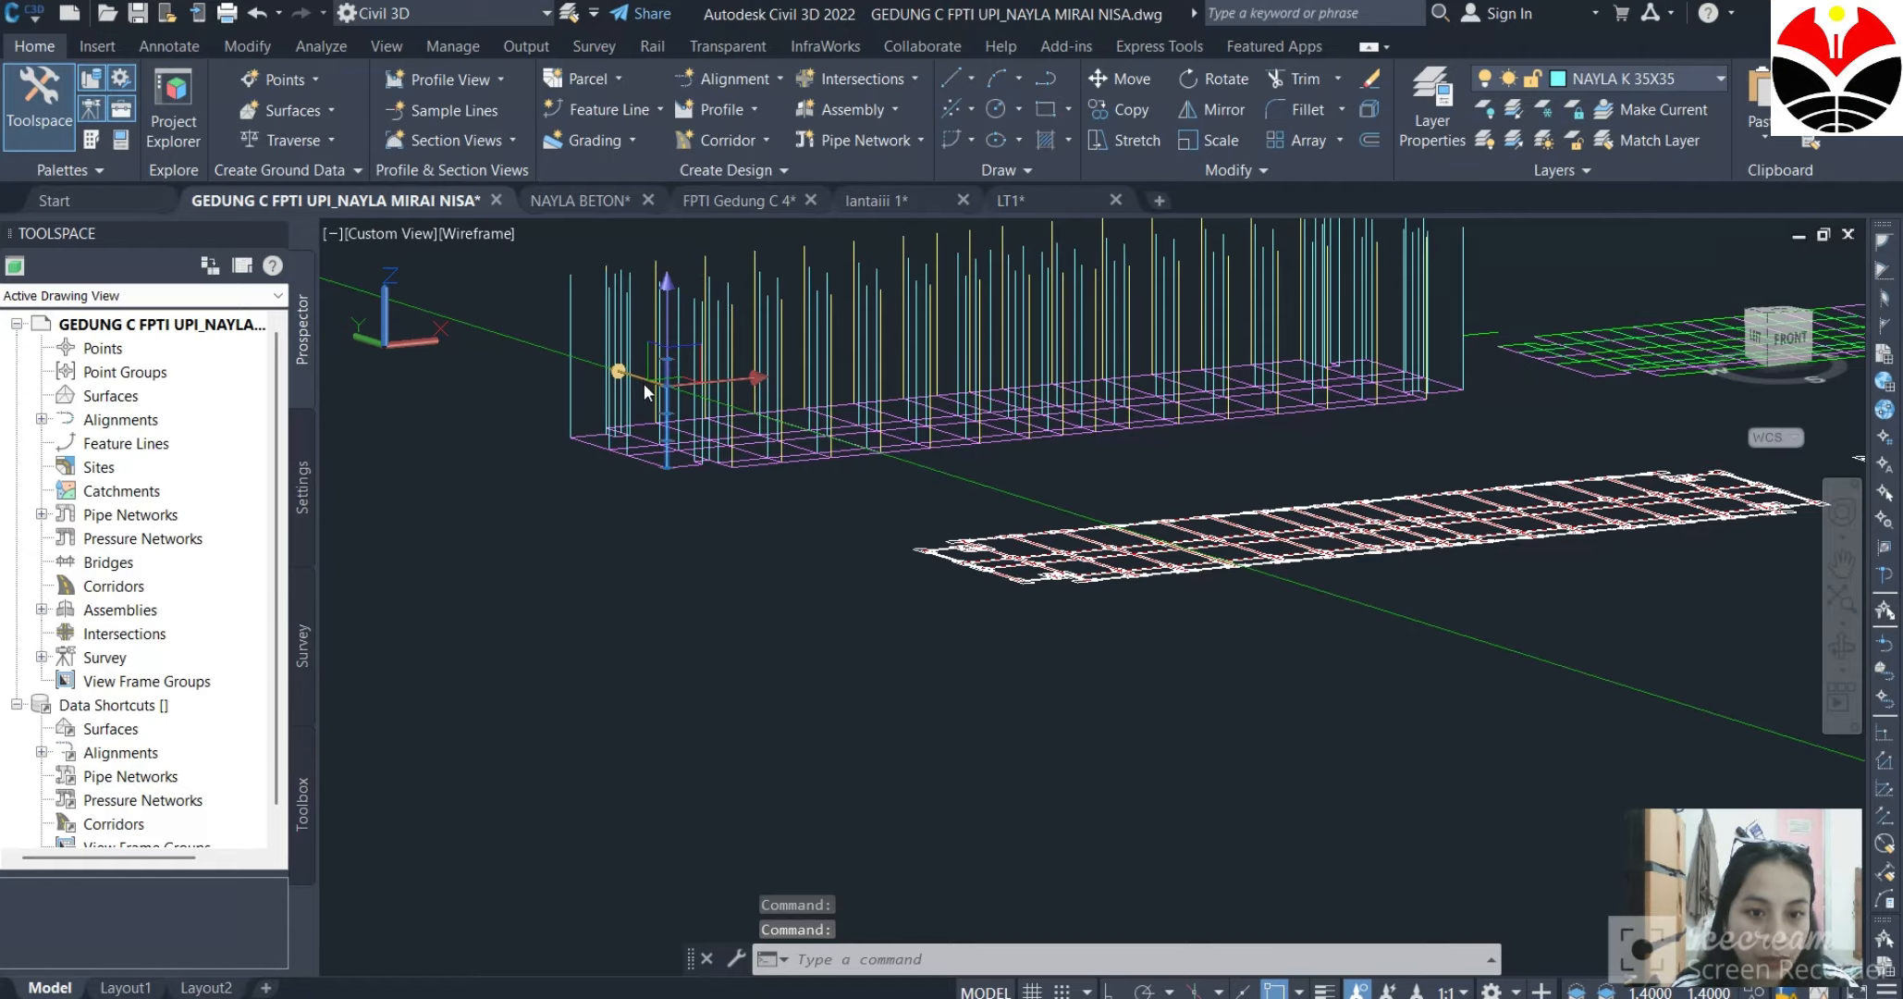
pyautogui.press('Escape')
pyautogui.scroll(5, 722, 443)
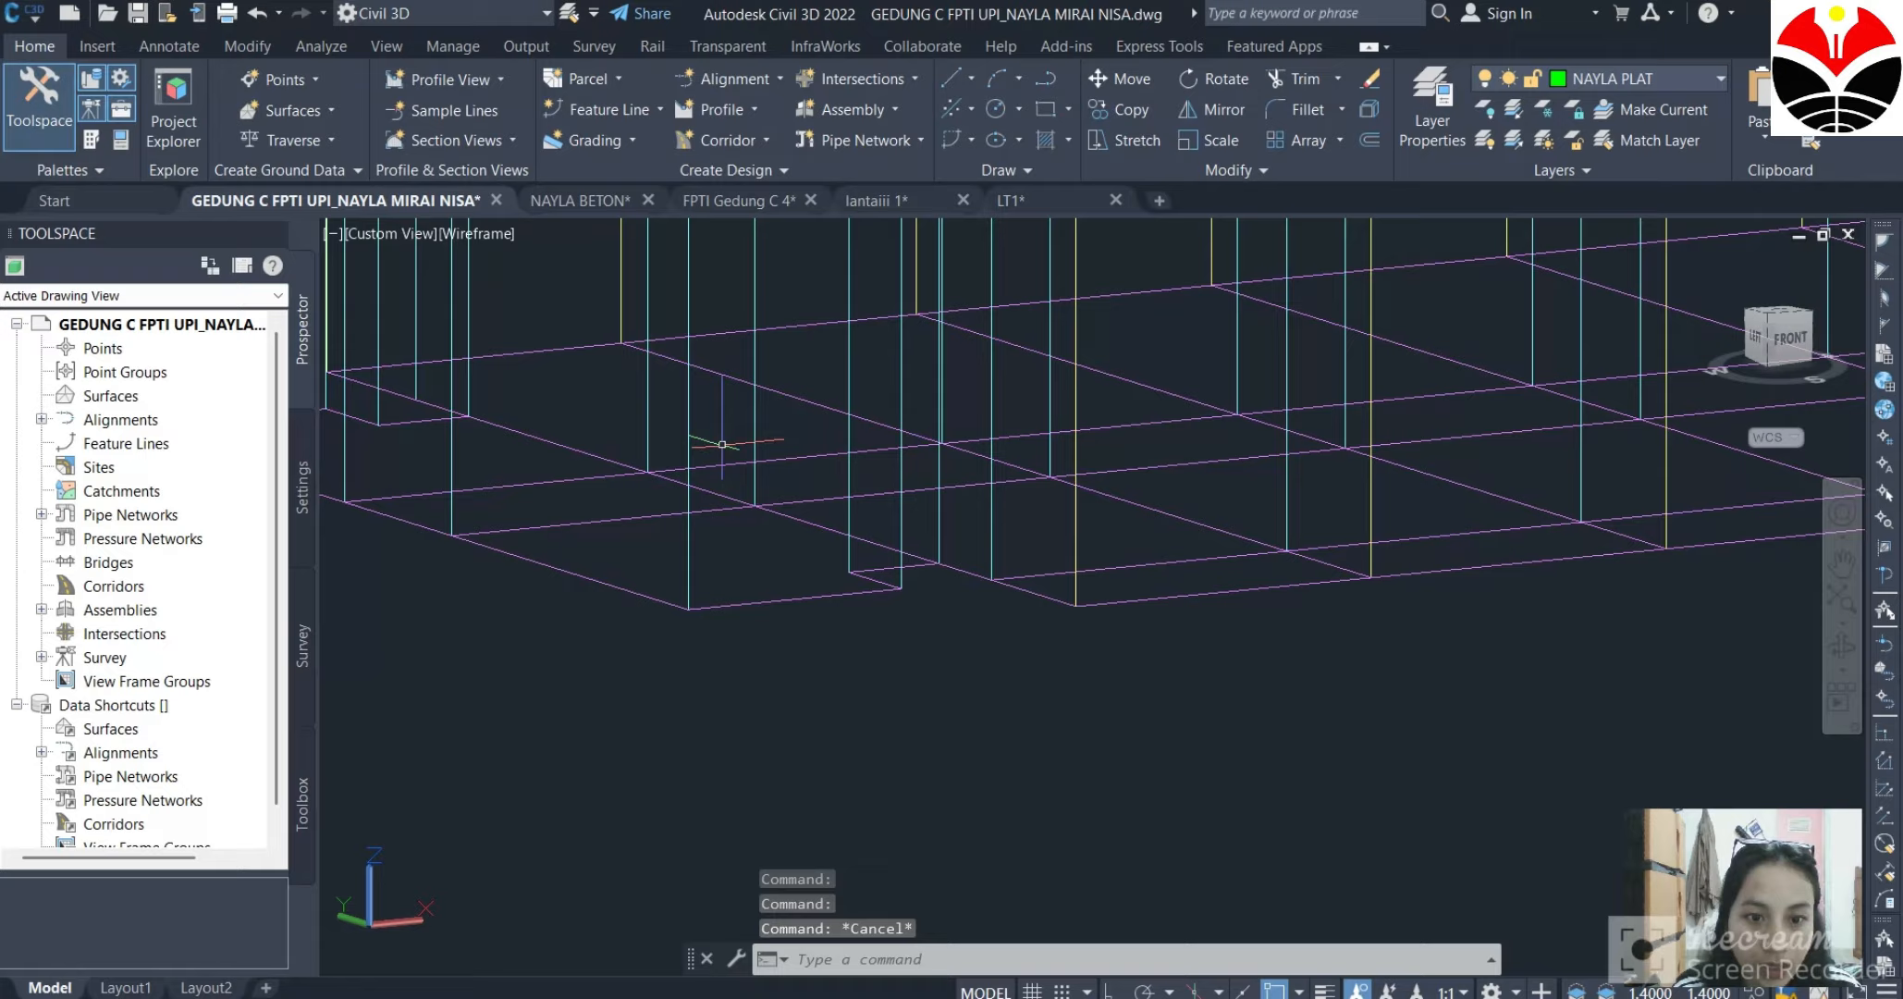
pyautogui.click(690, 524)
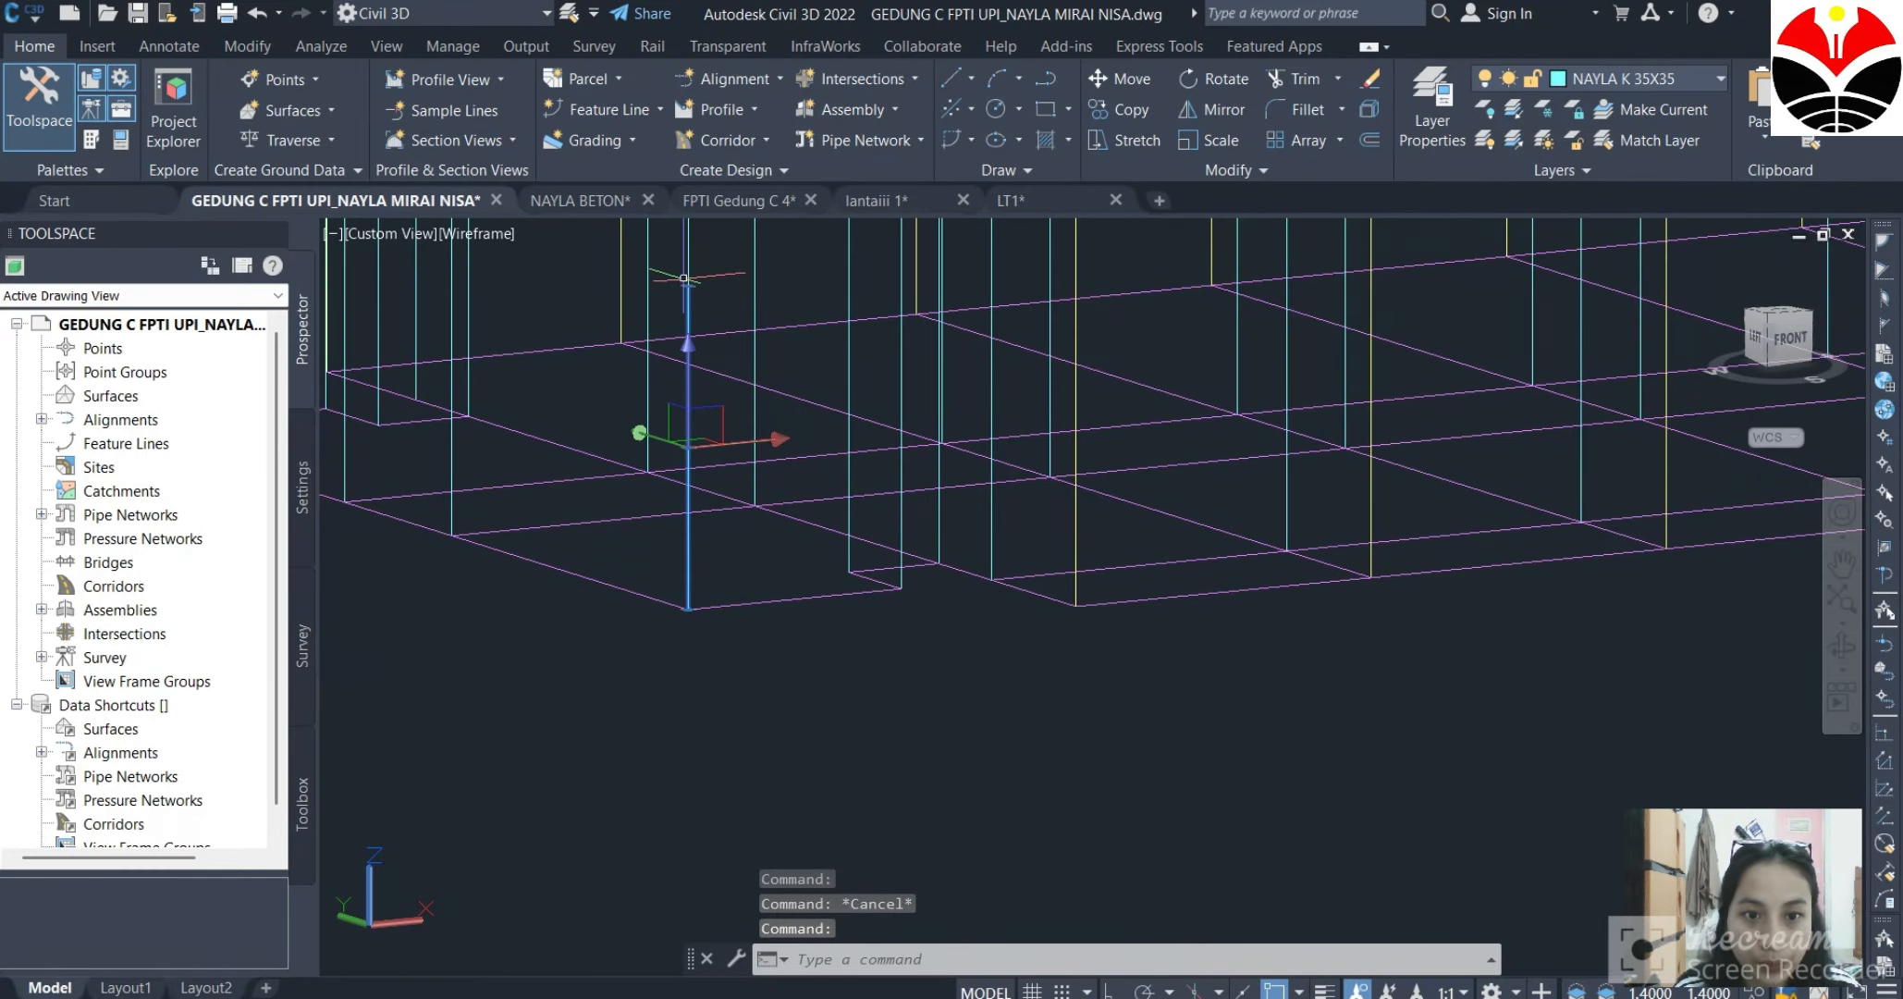
pyautogui.scroll(-5, 683, 277)
pyautogui.scroll(2, 709, 377)
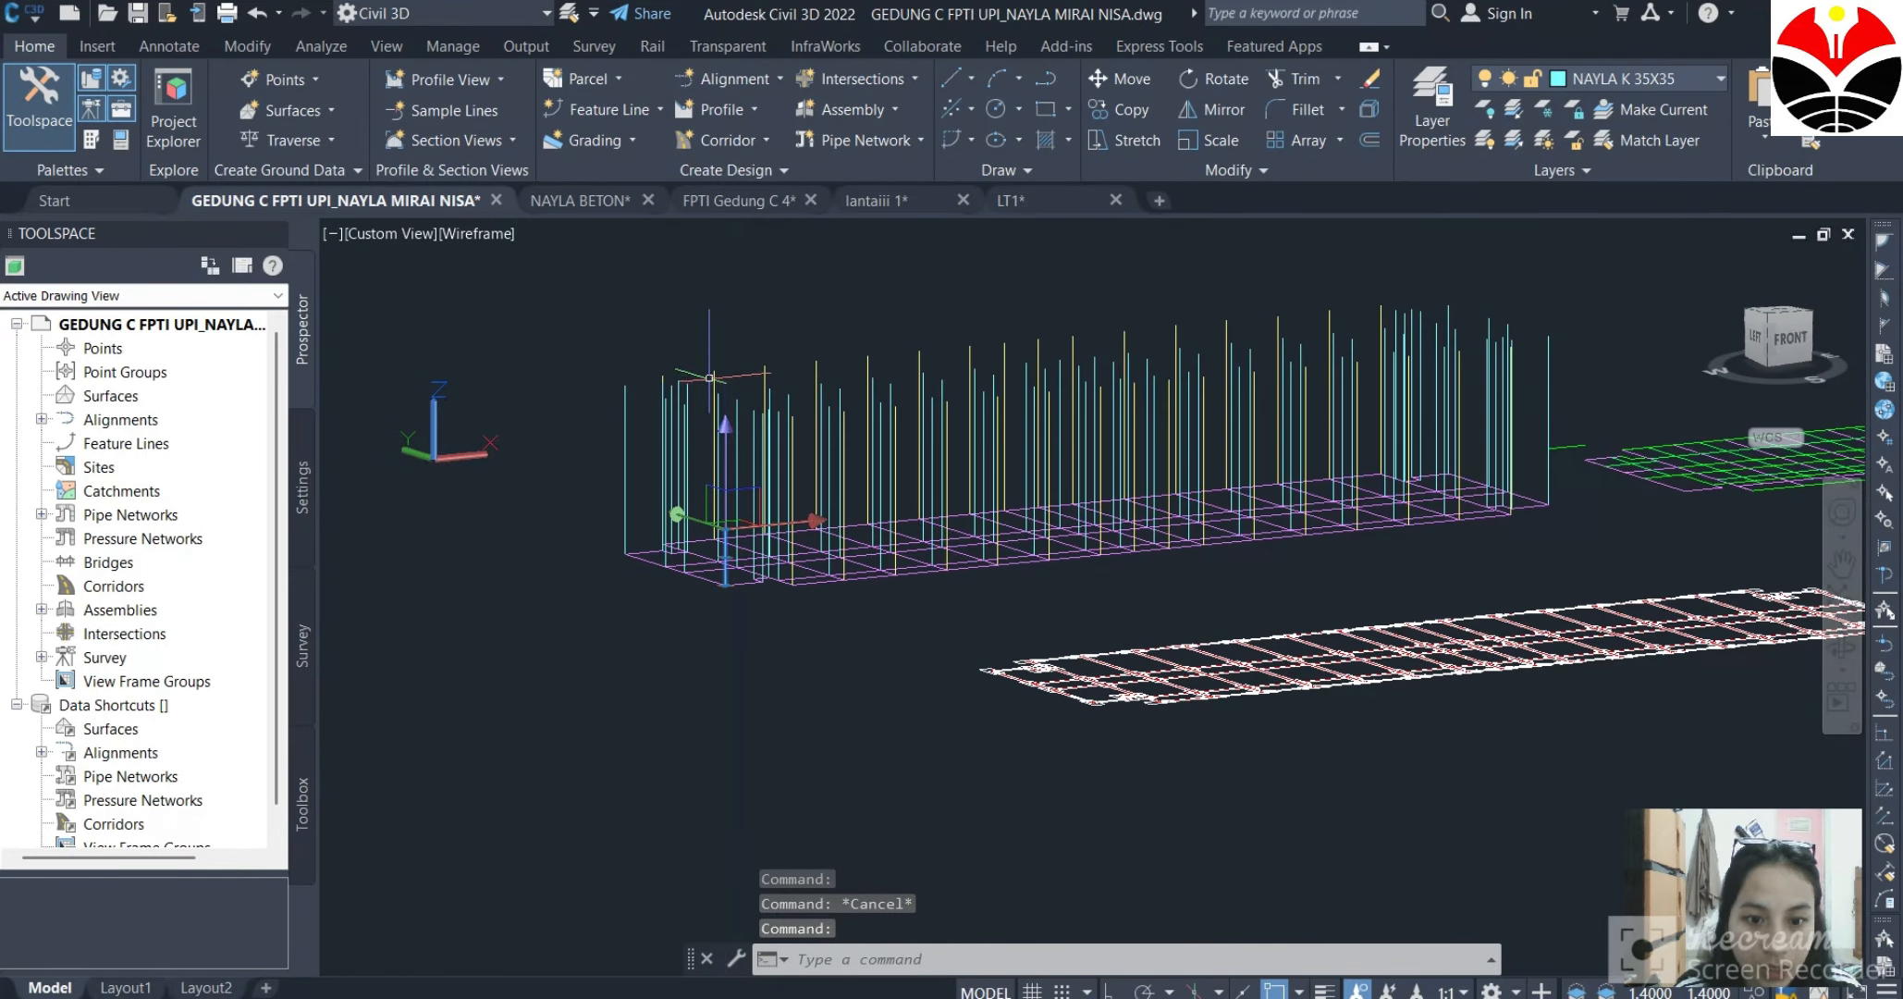
pyautogui.scroll(6, 710, 378)
pyautogui.press('Escape')
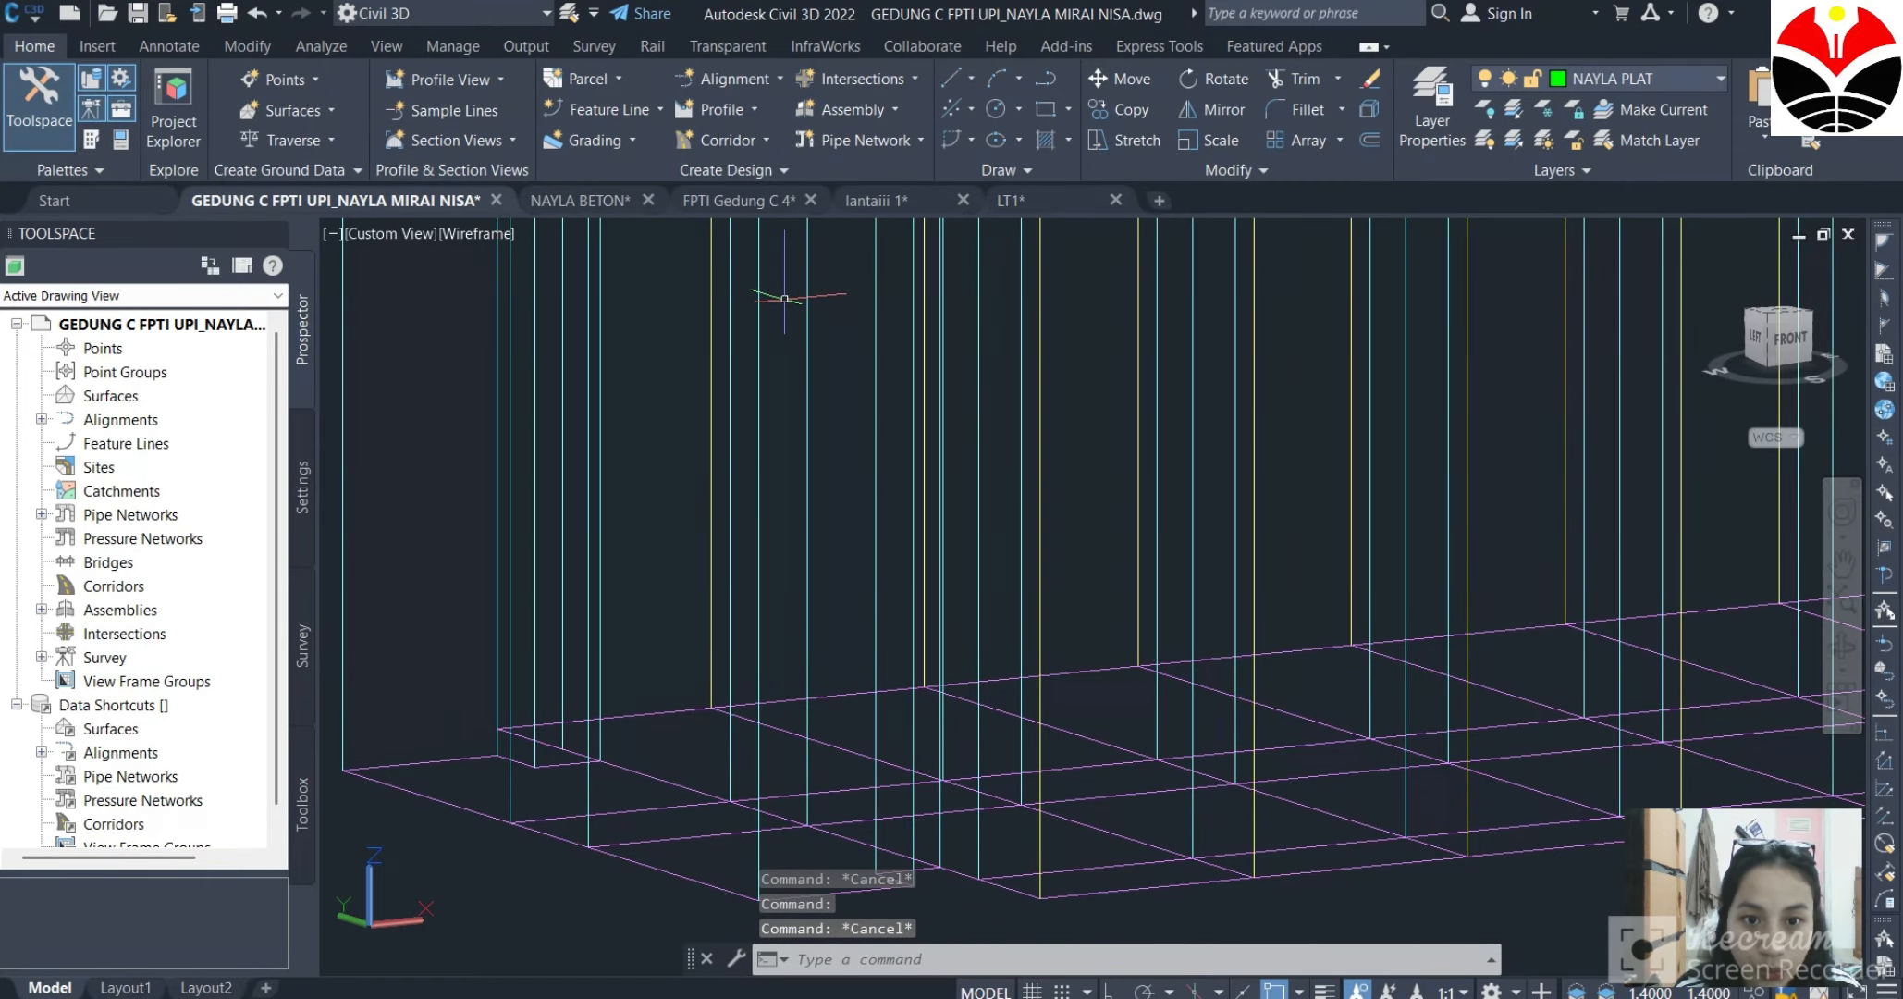
# Inspect the upper column segment above the lowest one at the same corner, and clear the selection.
pyautogui.click(756, 290)
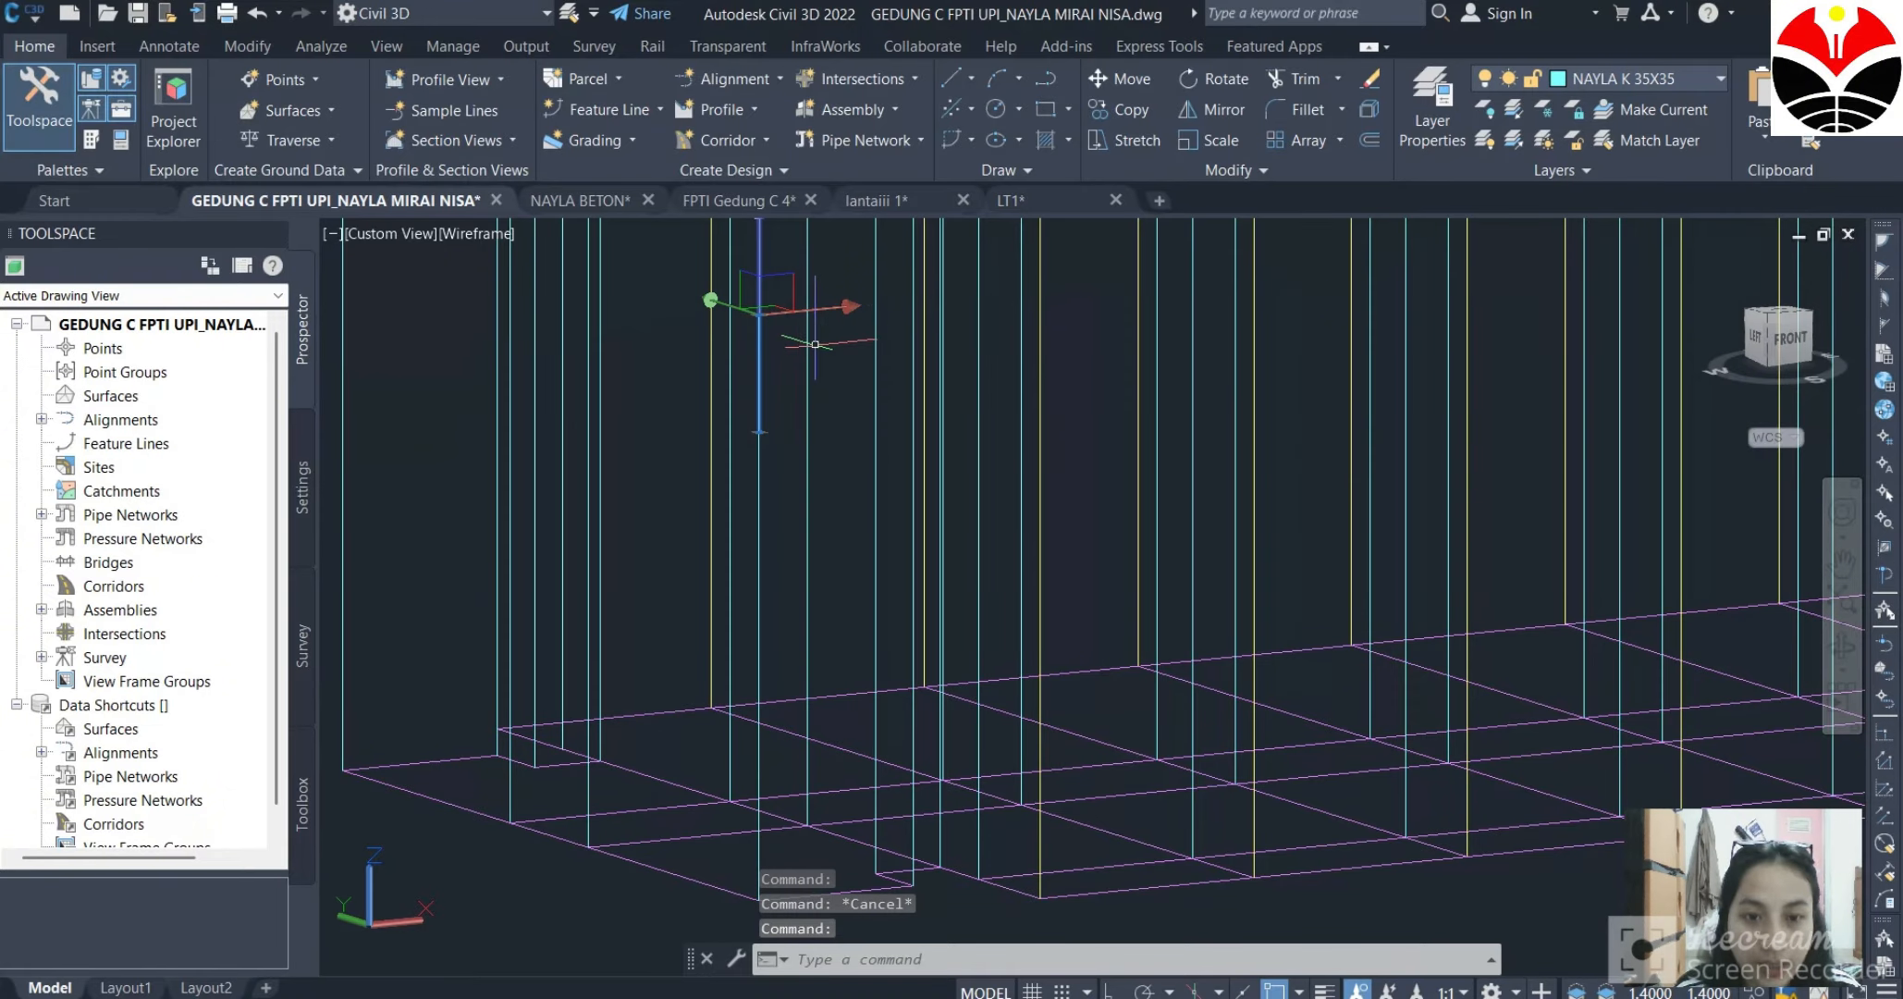
pyautogui.scroll(-5, 847, 386)
pyautogui.scroll(4, 860, 379)
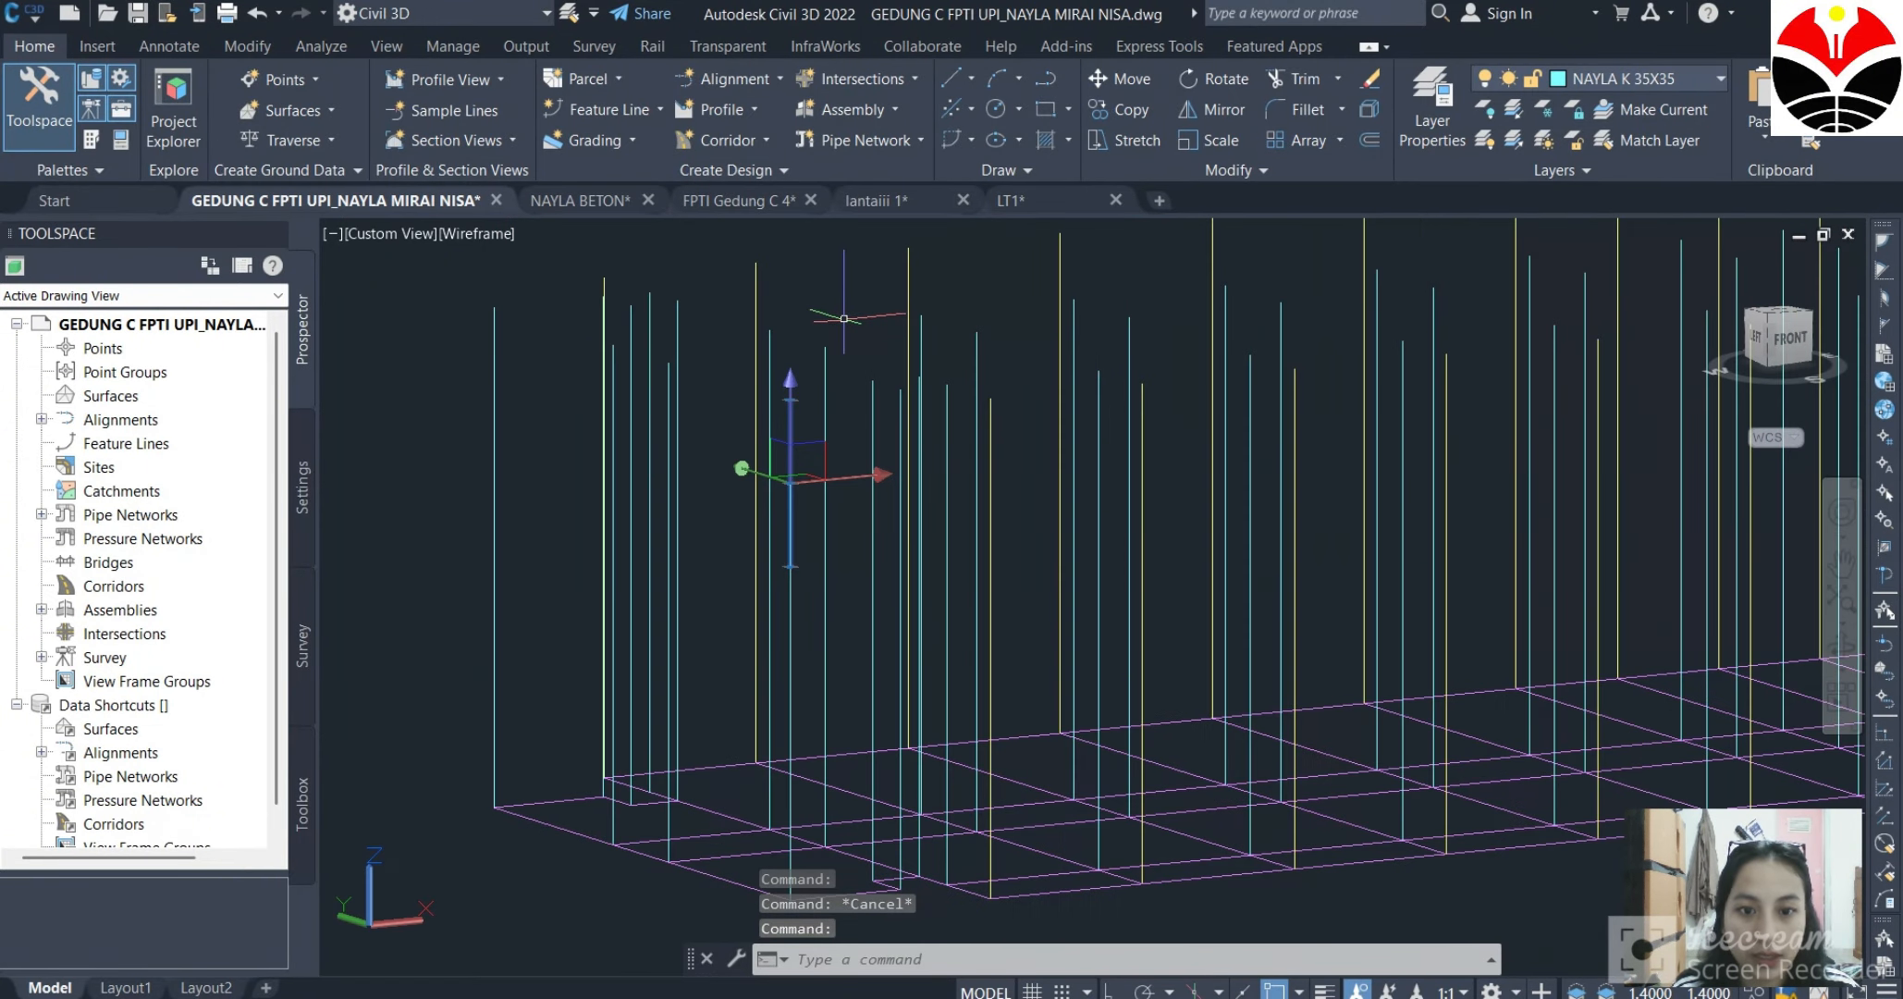
pyautogui.press('Escape')
# Examine both rows of floor layouts from above, comparing the coloured grids with the detailed plans.
pyautogui.scroll(-6, 866, 394)
pyautogui.moveTo(1110, 488); pyautogui.dragTo(981, 586, button='middle')
pyautogui.click(1841, 645)
pyautogui.moveTo(1447, 586); pyautogui.dragTo(1357, 783)
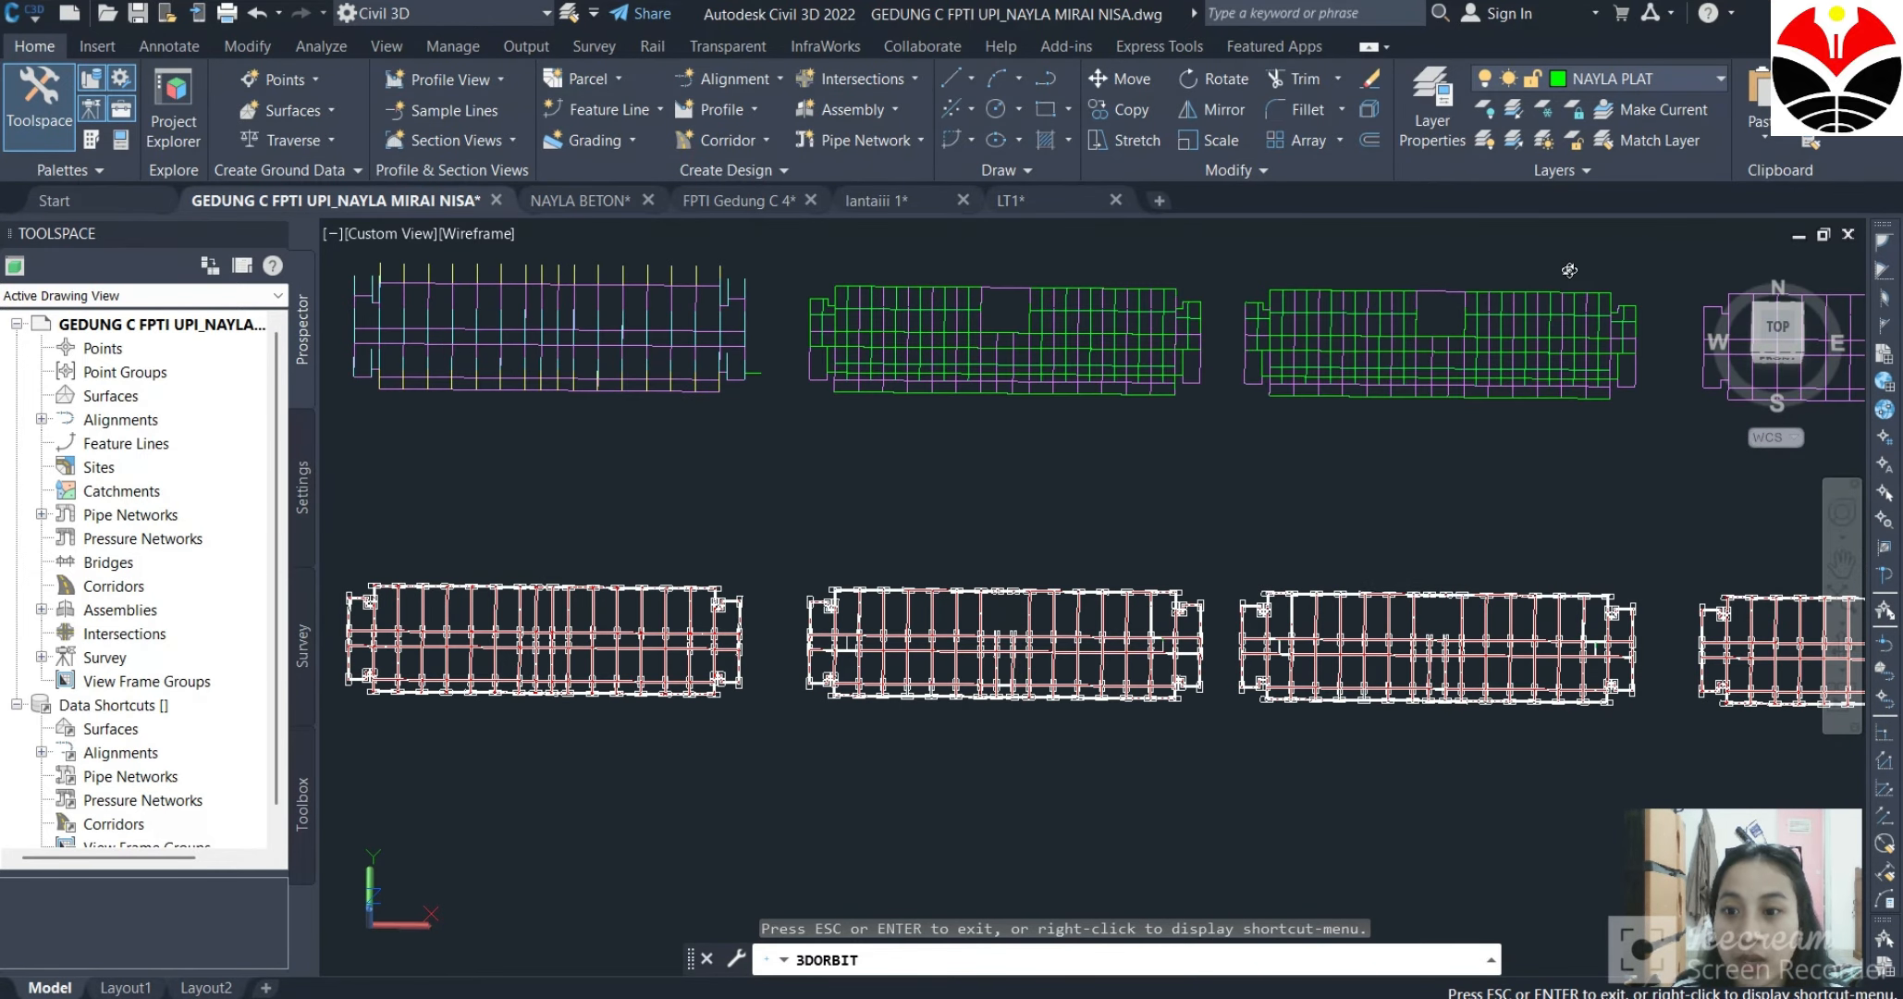
pyautogui.scroll(3, 1569, 270)
pyautogui.scroll(-2, 1569, 270)
pyautogui.moveTo(1502, 382)
pyautogui.mouseDown(button='middle')
pyautogui.moveTo(1355, 416)
pyautogui.moveTo(1289, 502)
pyautogui.mouseUp(button='middle')
pyautogui.press('Escape')
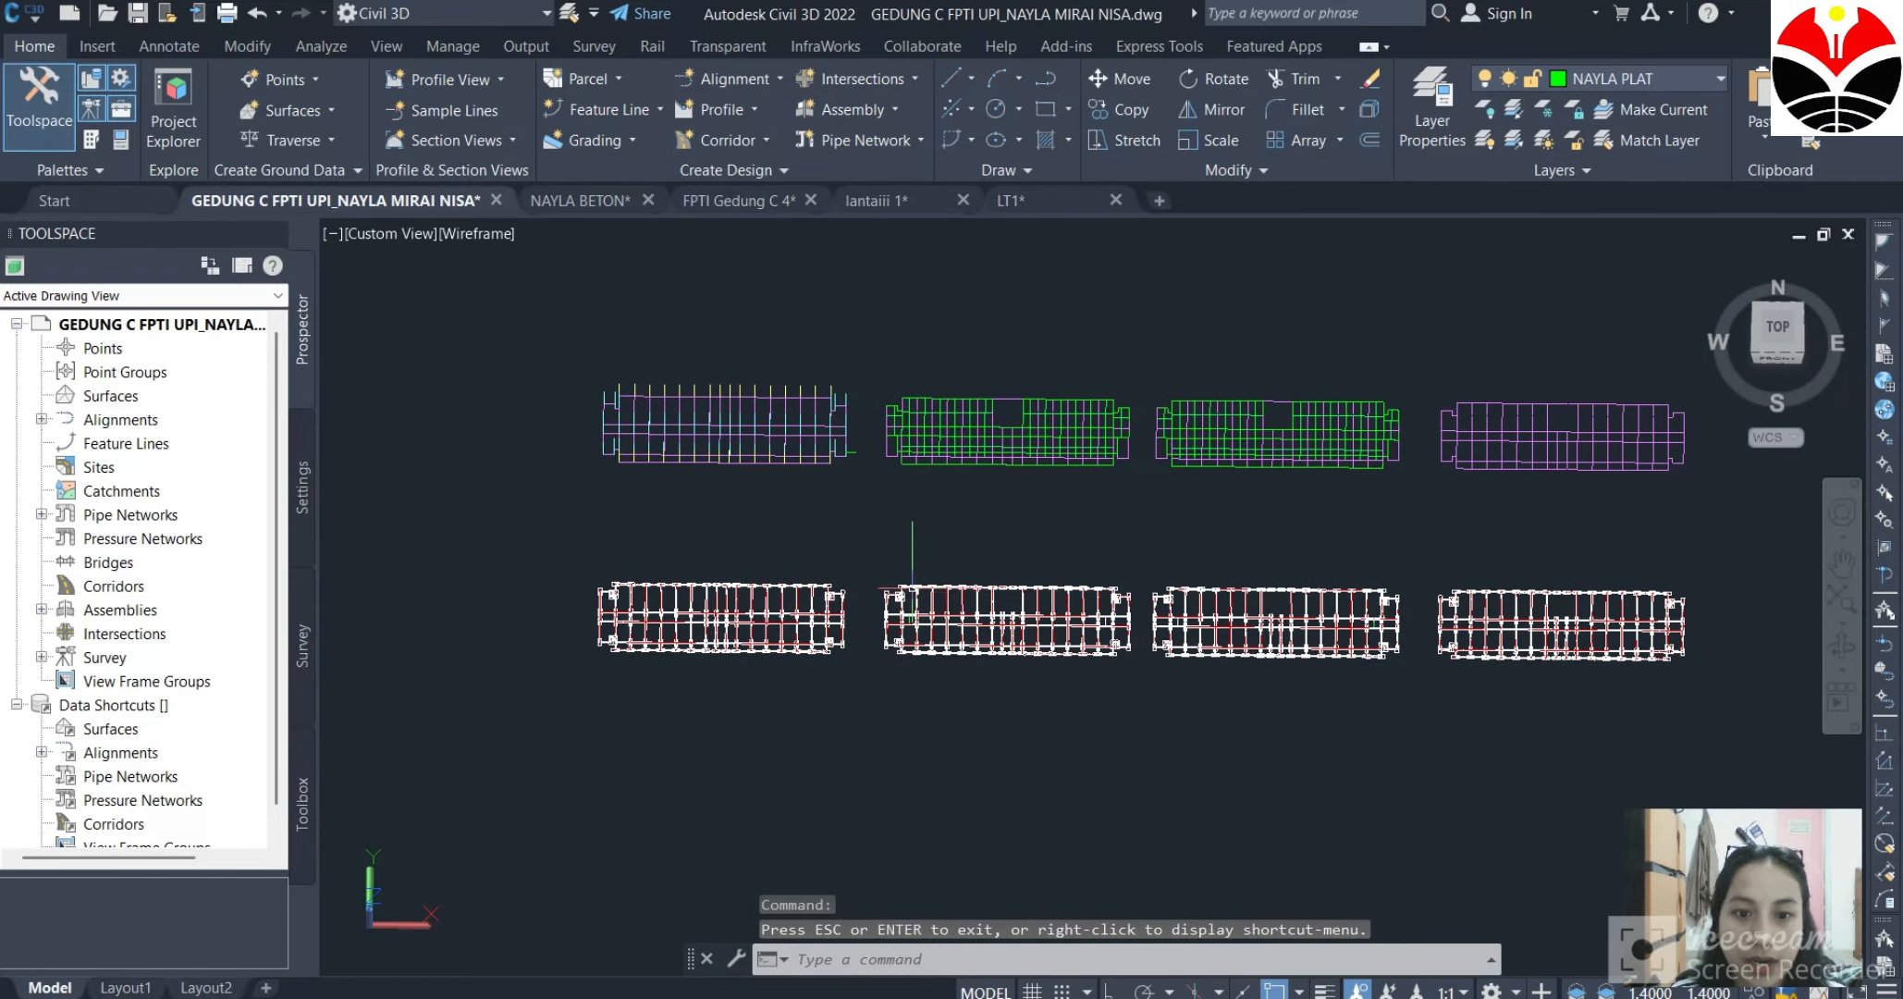
# Erase the short green line projecting from the corner column at the end of the first grid facing the slab grids.
pyautogui.click(1842, 648)
pyautogui.moveTo(829, 654); pyautogui.dragTo(878, 470)
pyautogui.scroll(8, 753, 538)
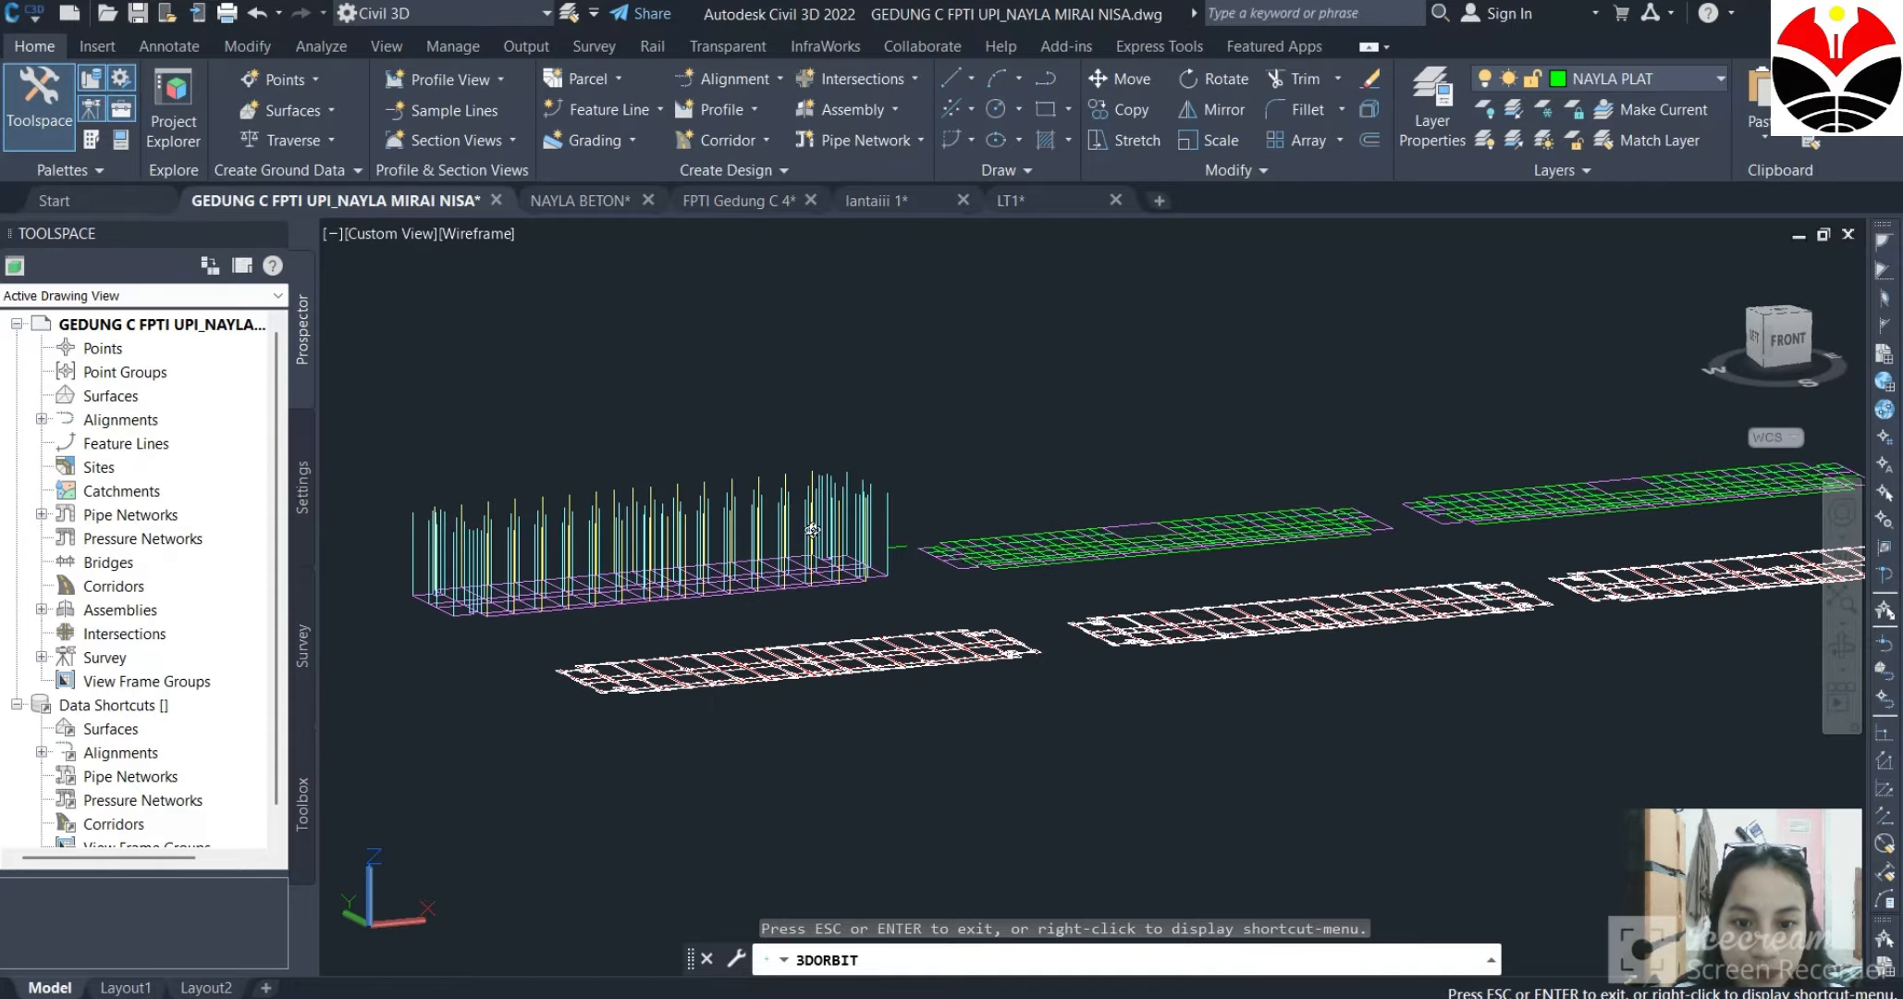
pyautogui.scroll(3, 865, 540)
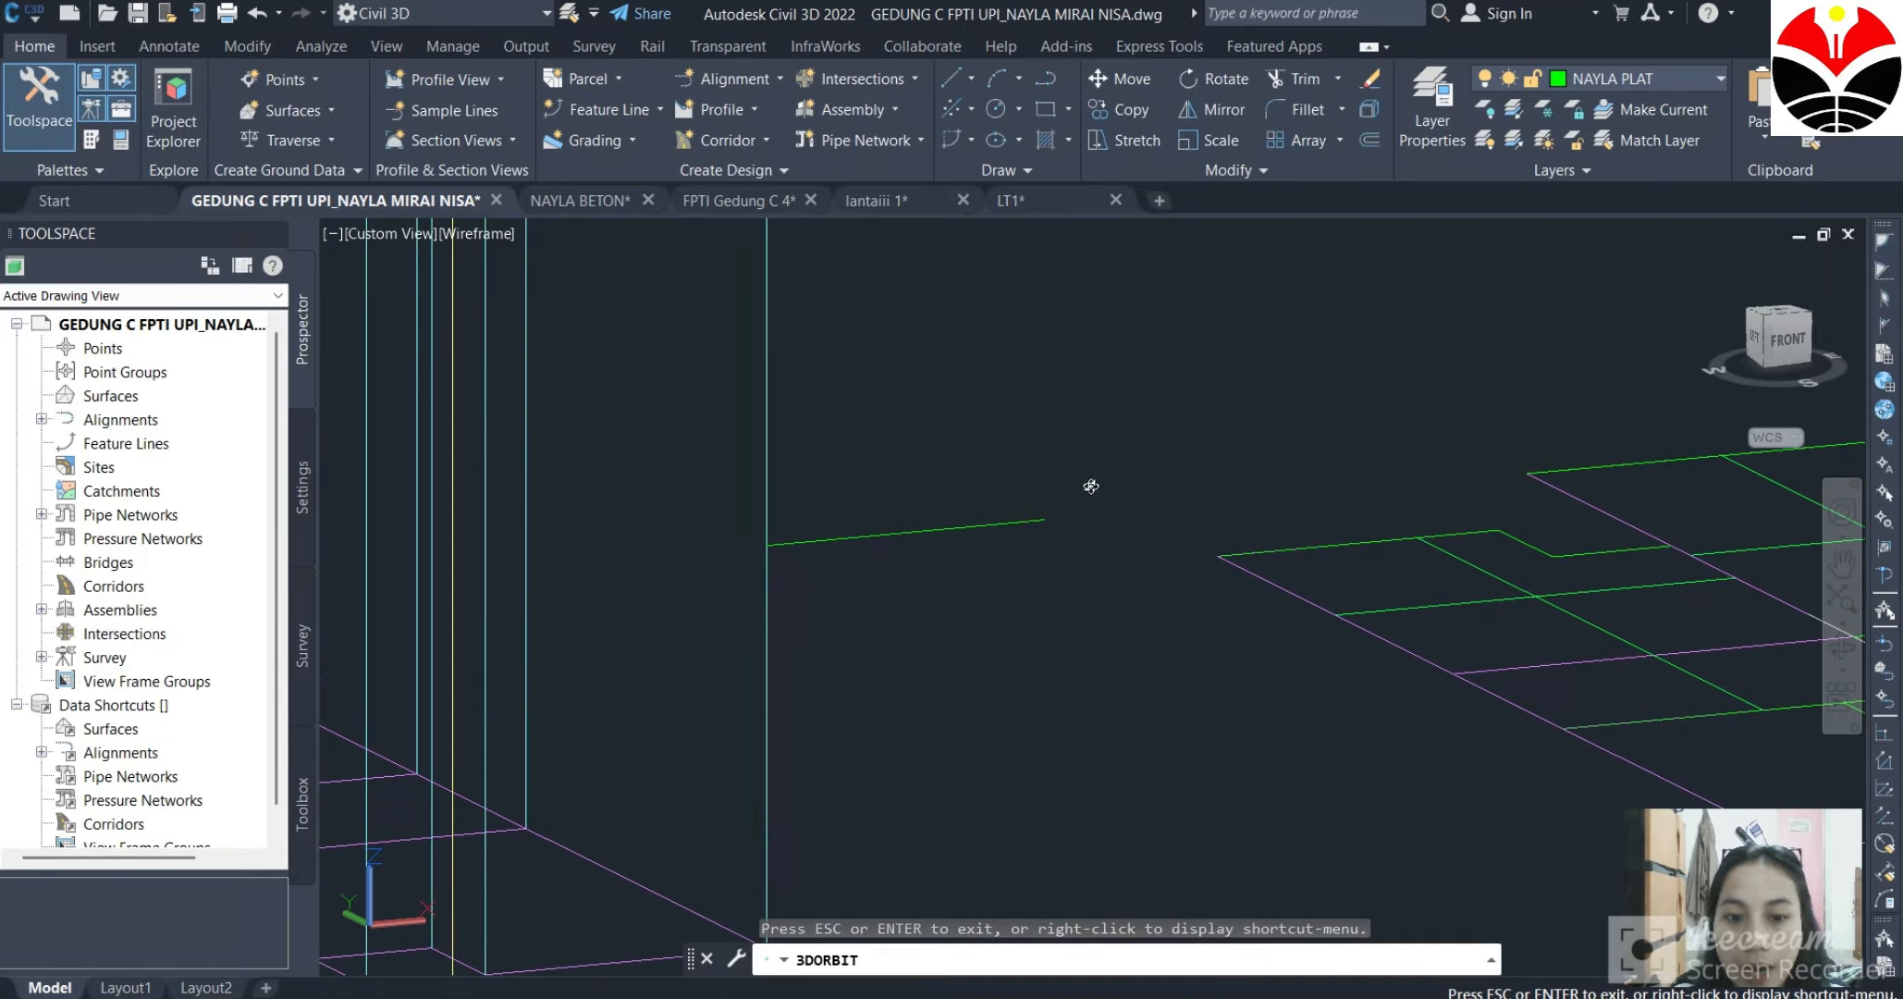
pyautogui.press('Escape')
pyautogui.click(1059, 713)
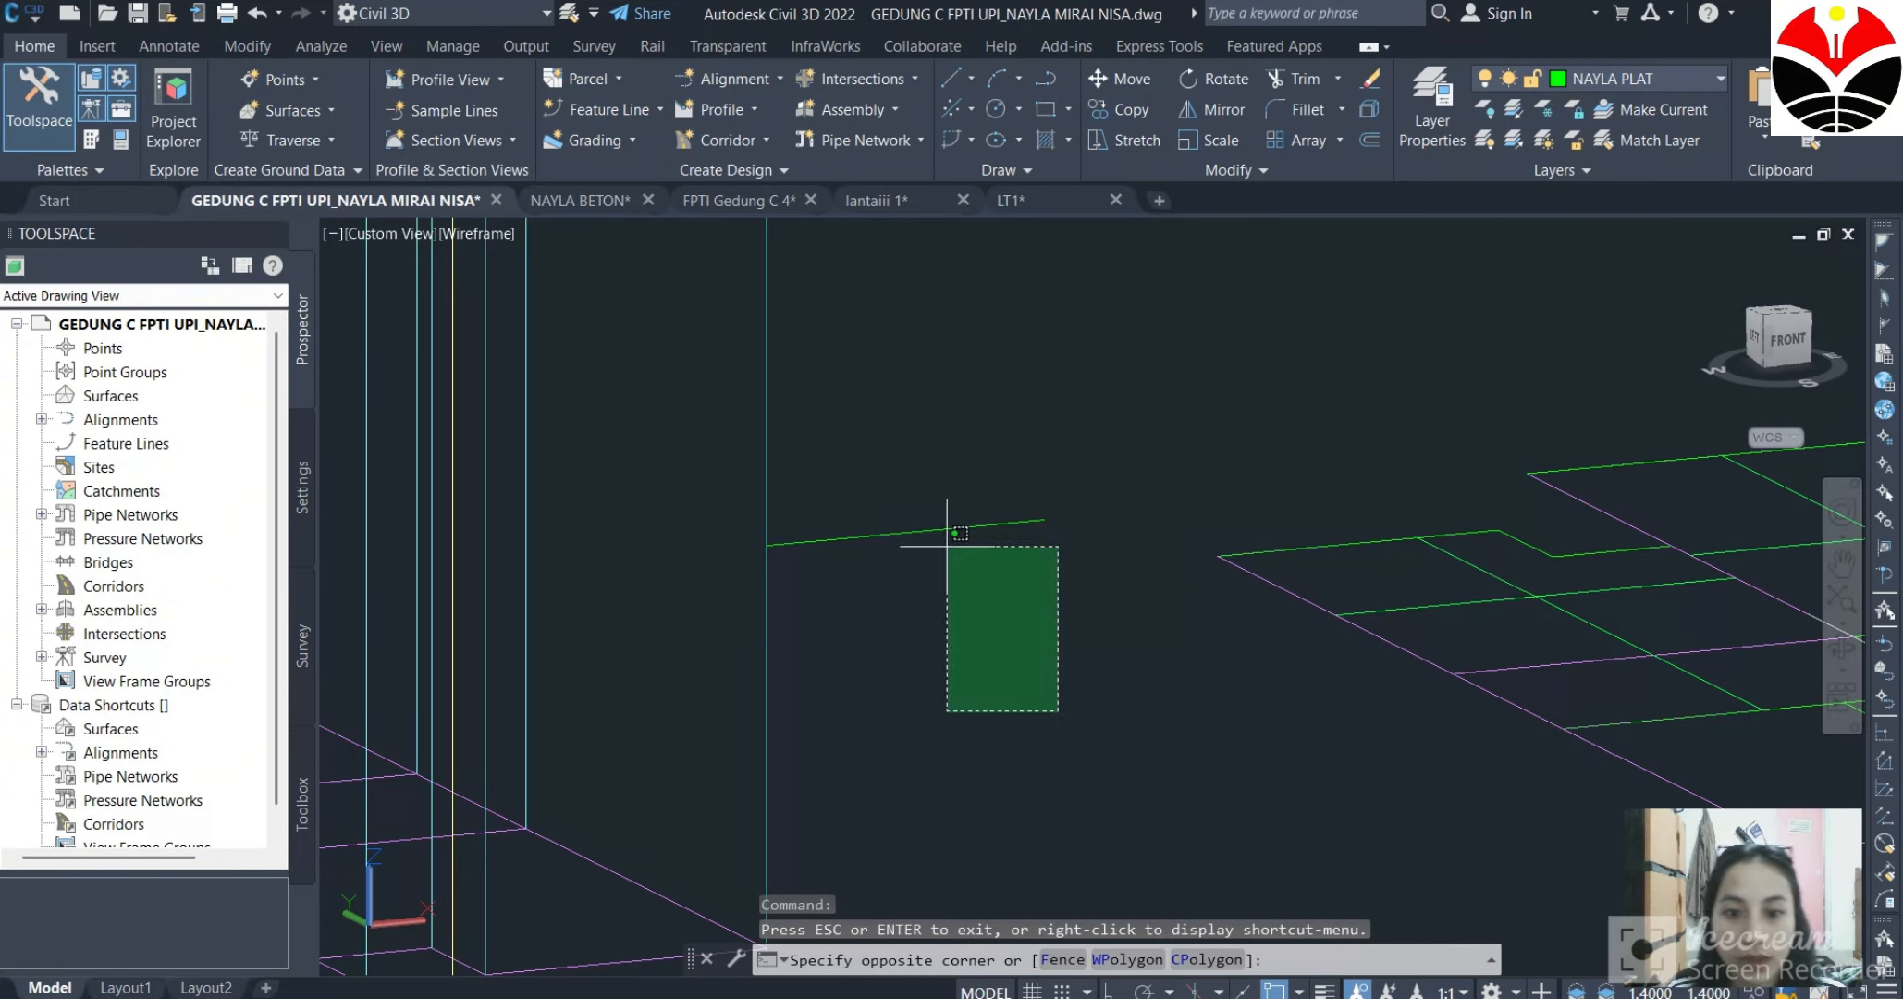
pyautogui.click(905, 420)
pyautogui.press('Delete')
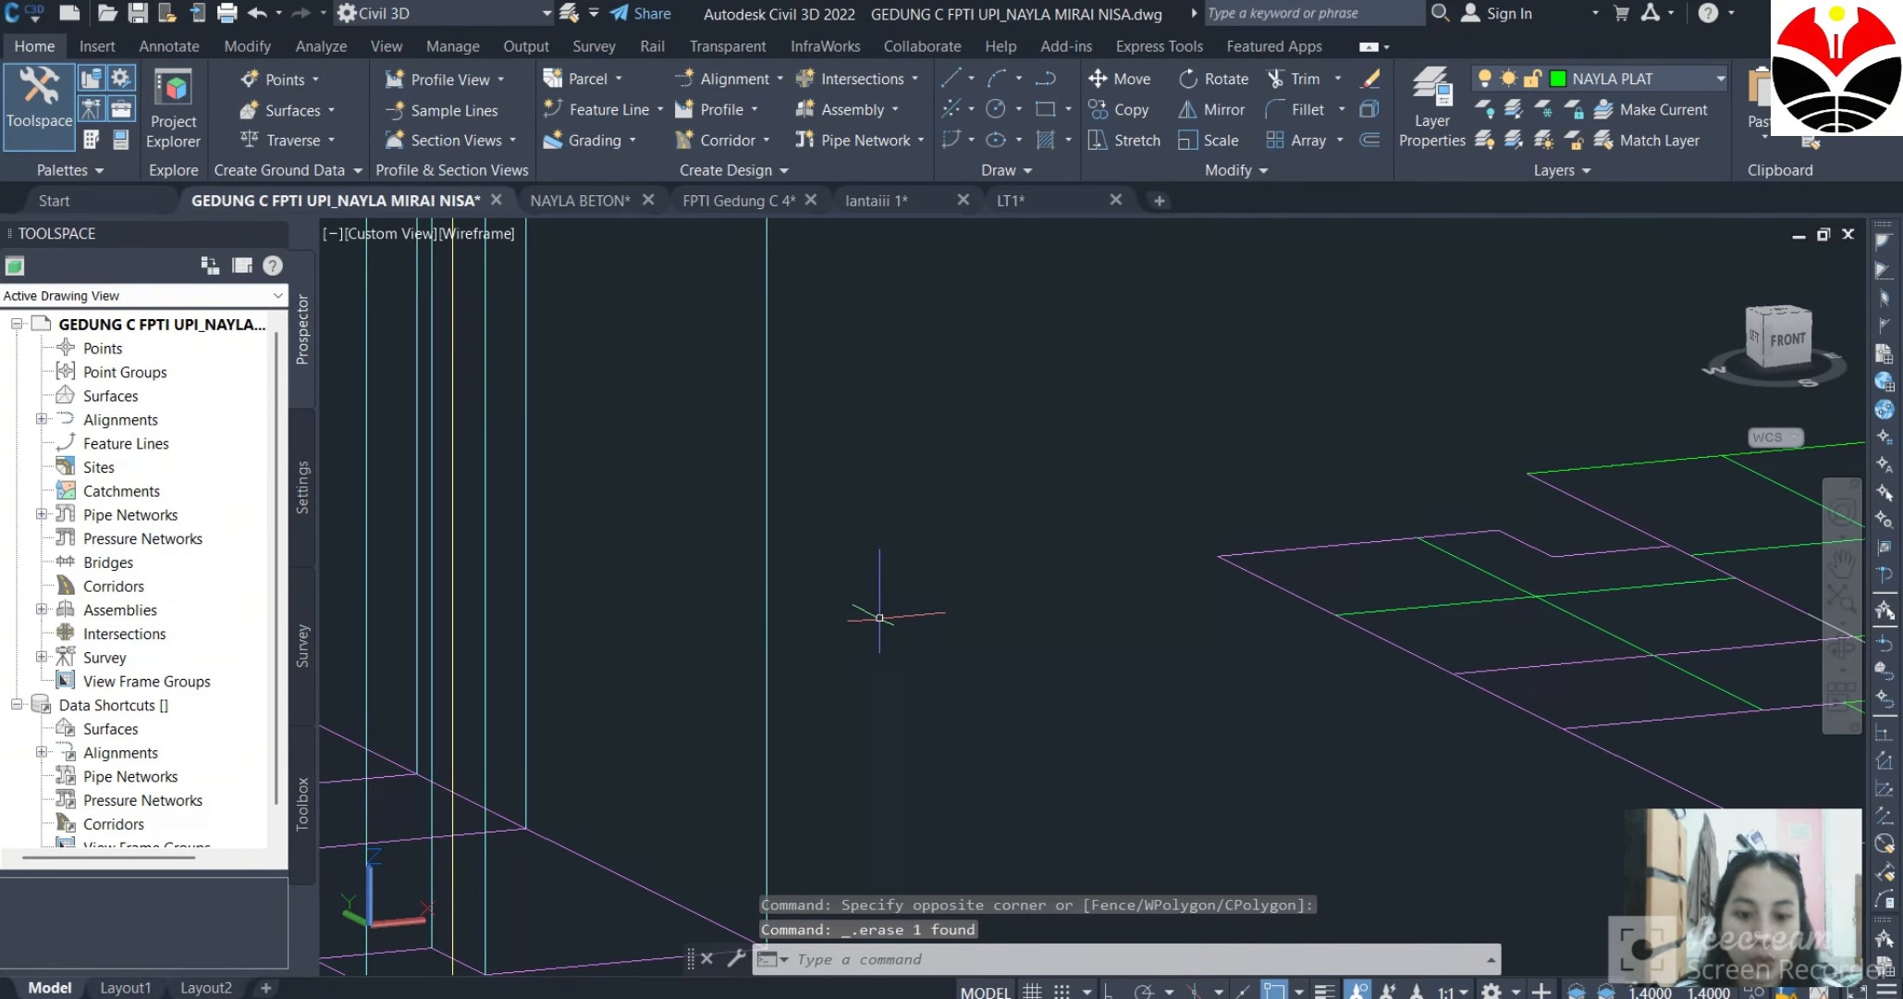
# Draw a short horizontal line with ortho on, outward from the upper end of the lowest column segment at the first grid's corner.
pyautogui.scroll(-3, 879, 617)
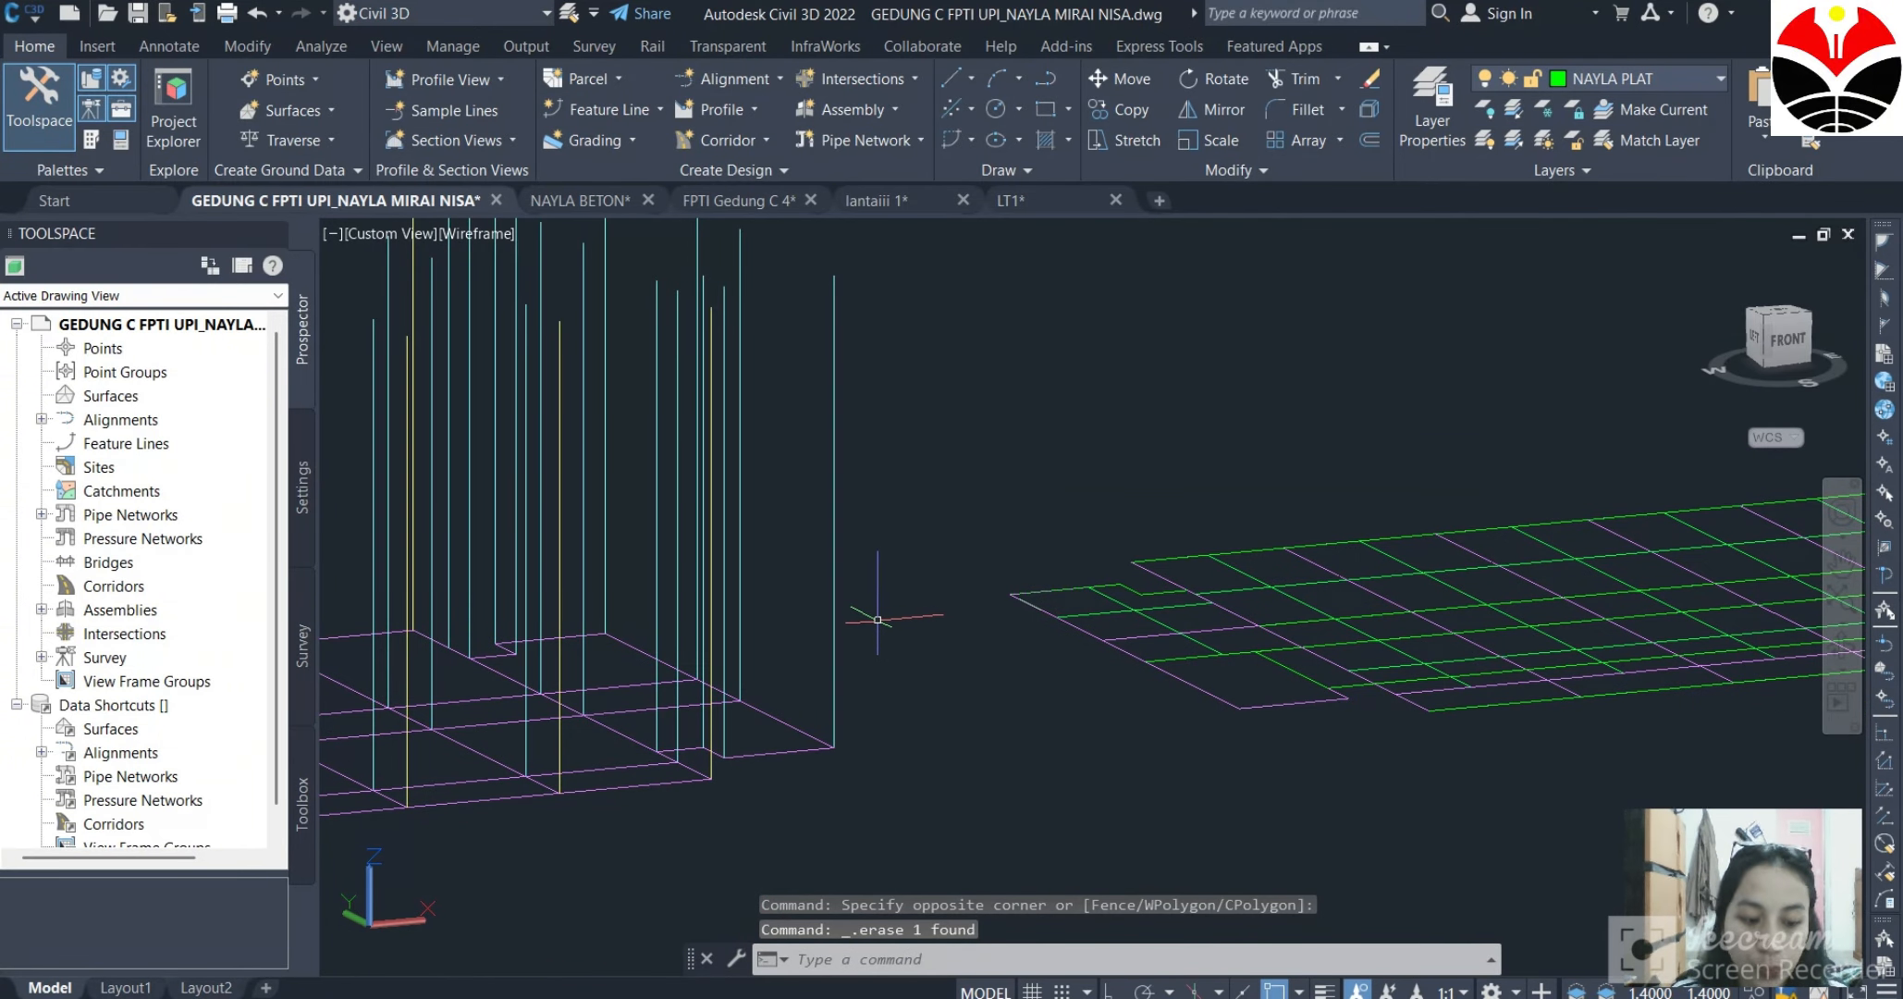
pyautogui.click(835, 673)
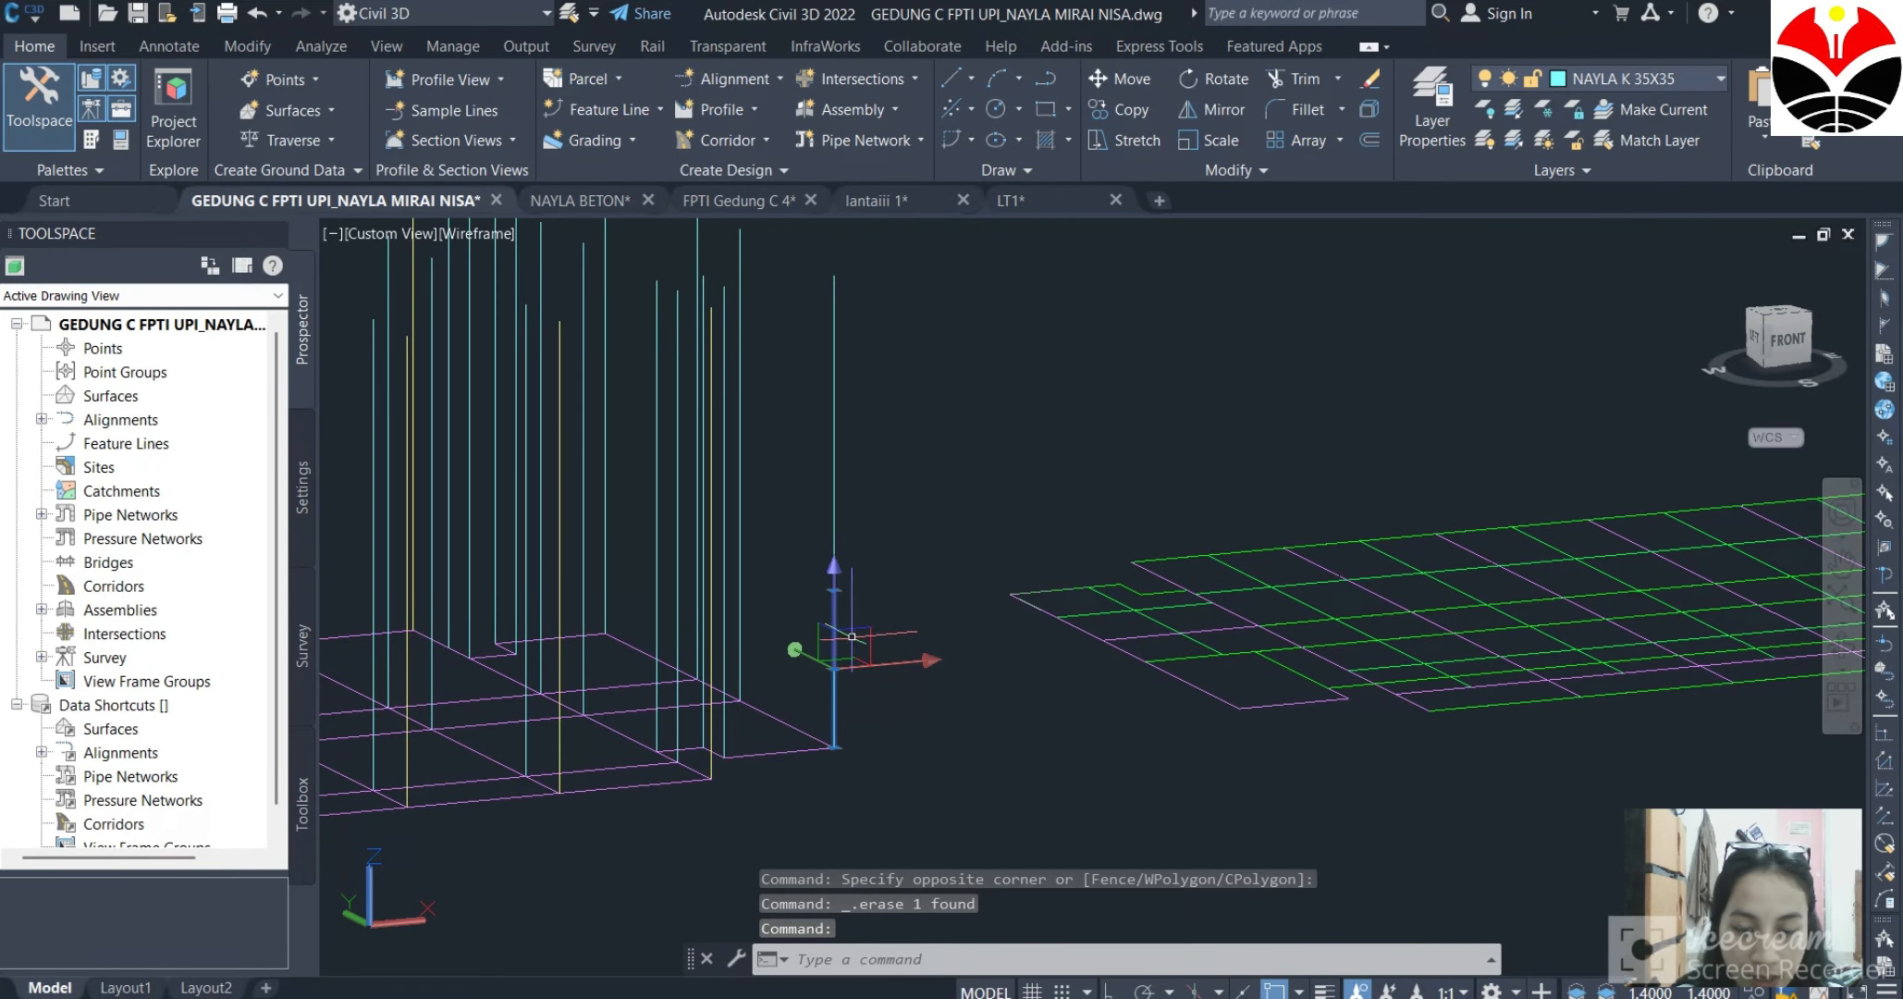
pyautogui.scroll(3, 901, 558)
pyautogui.scroll(-3, 907, 642)
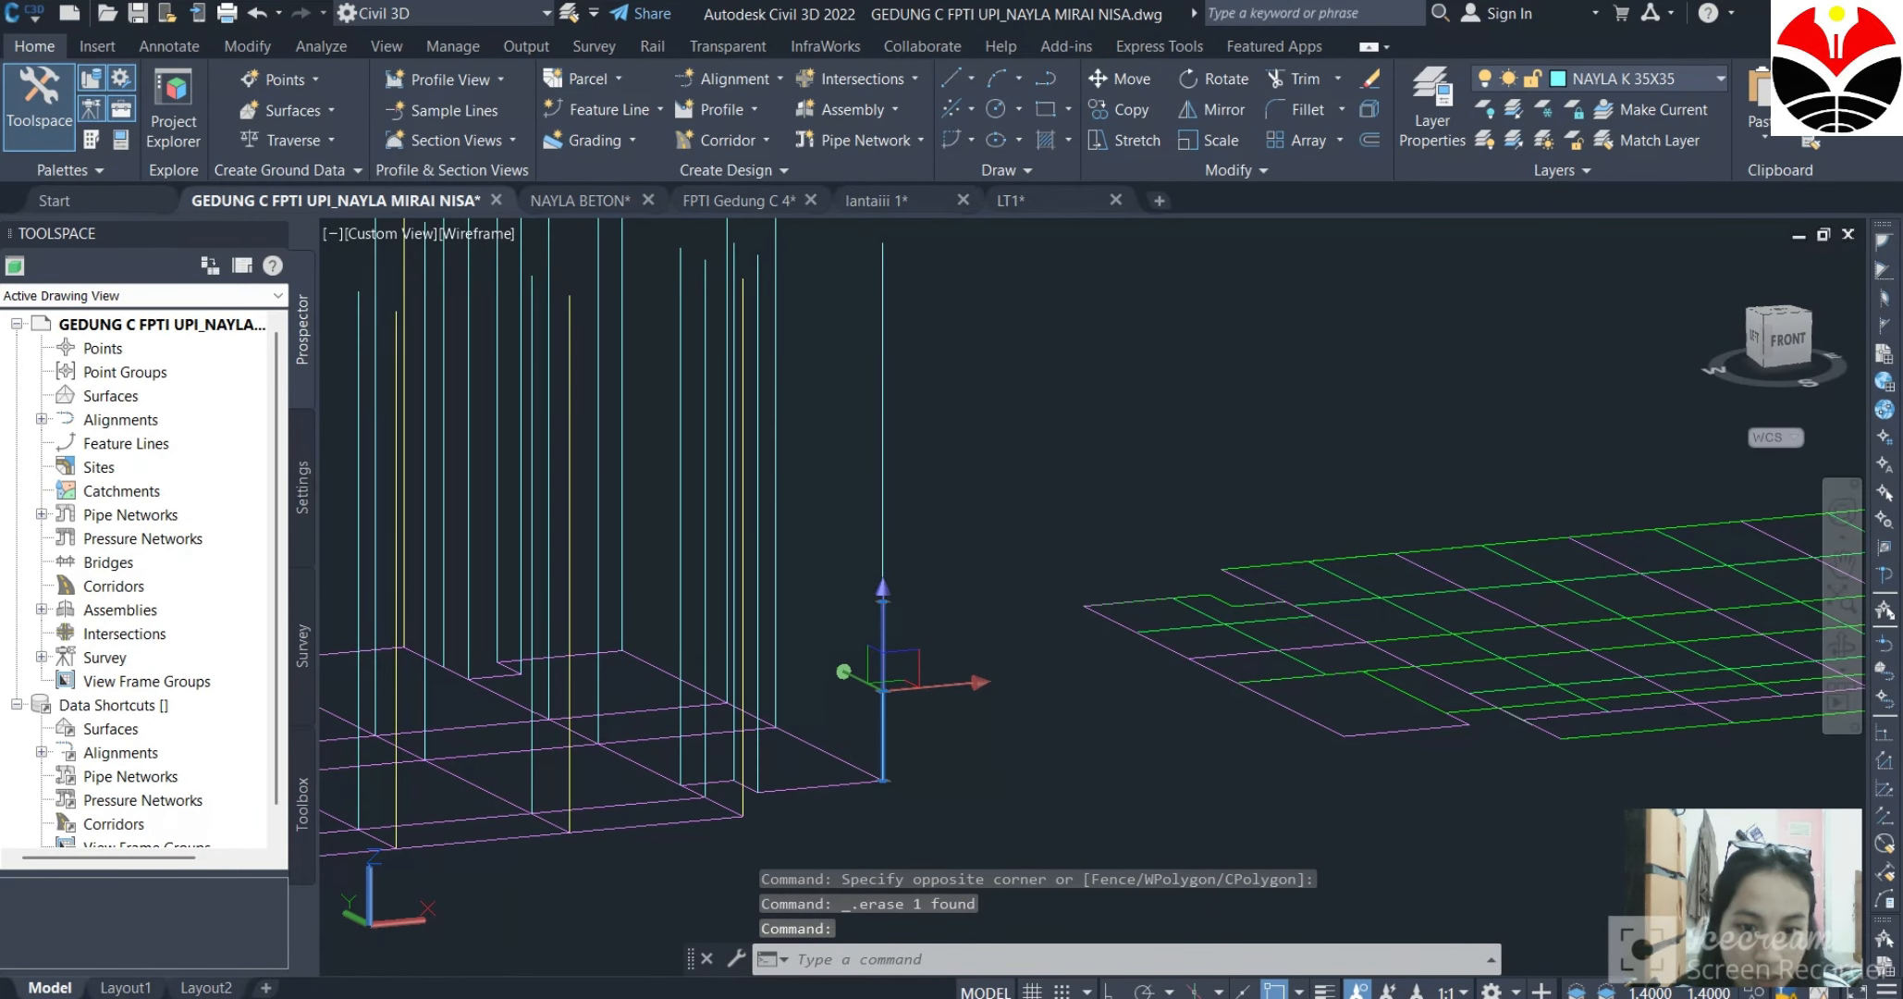
pyautogui.press('Escape')
pyautogui.write('L')
pyautogui.press('Return')
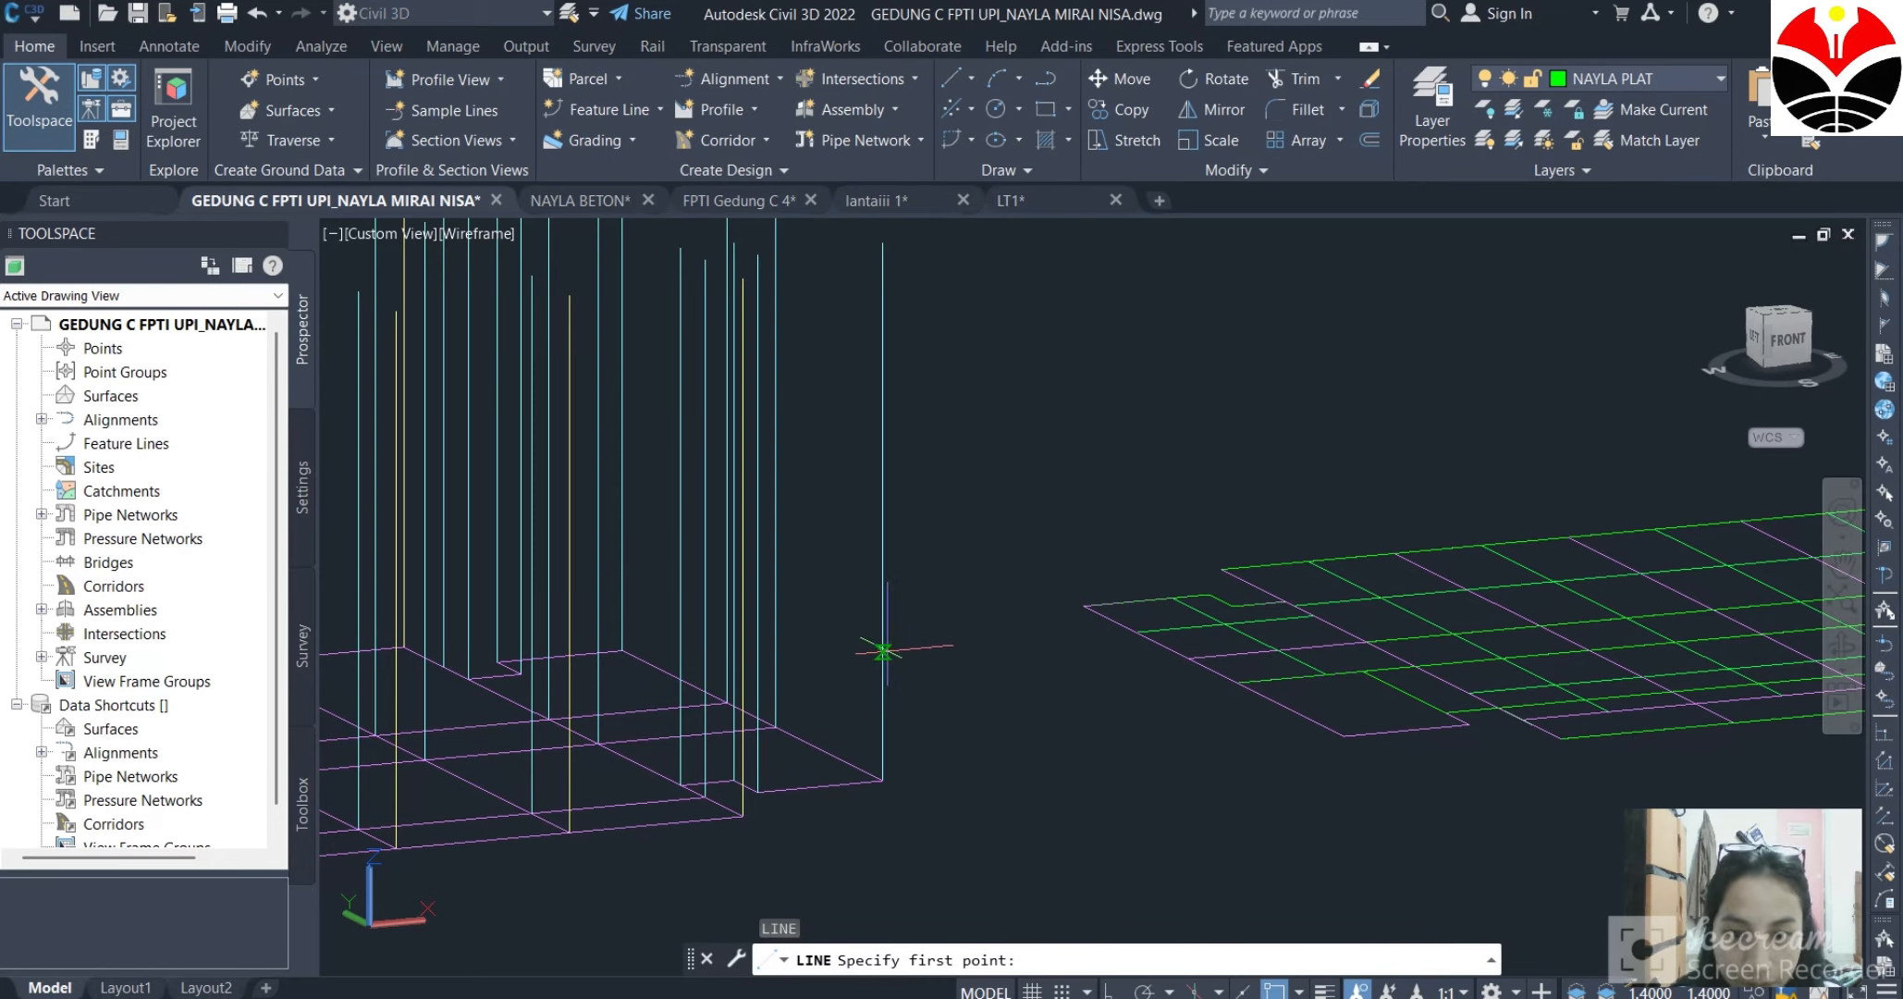
pyautogui.click(883, 601)
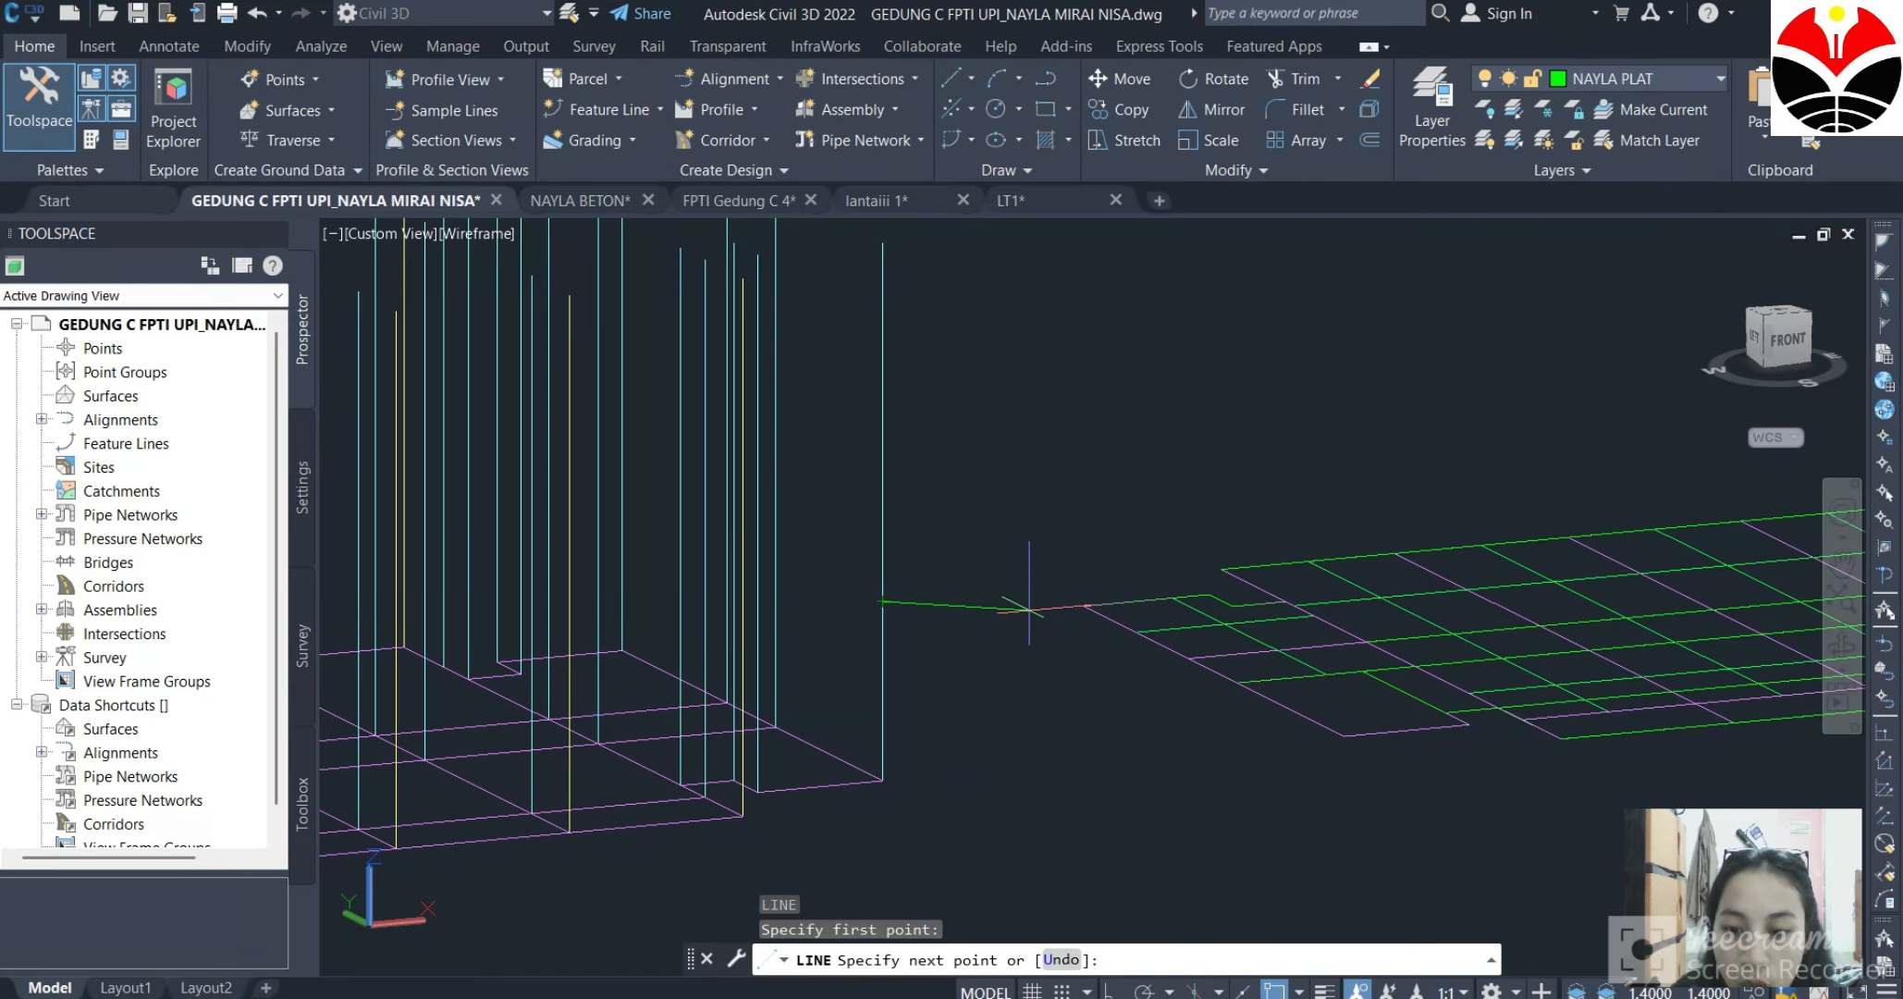
pyautogui.press('F8')
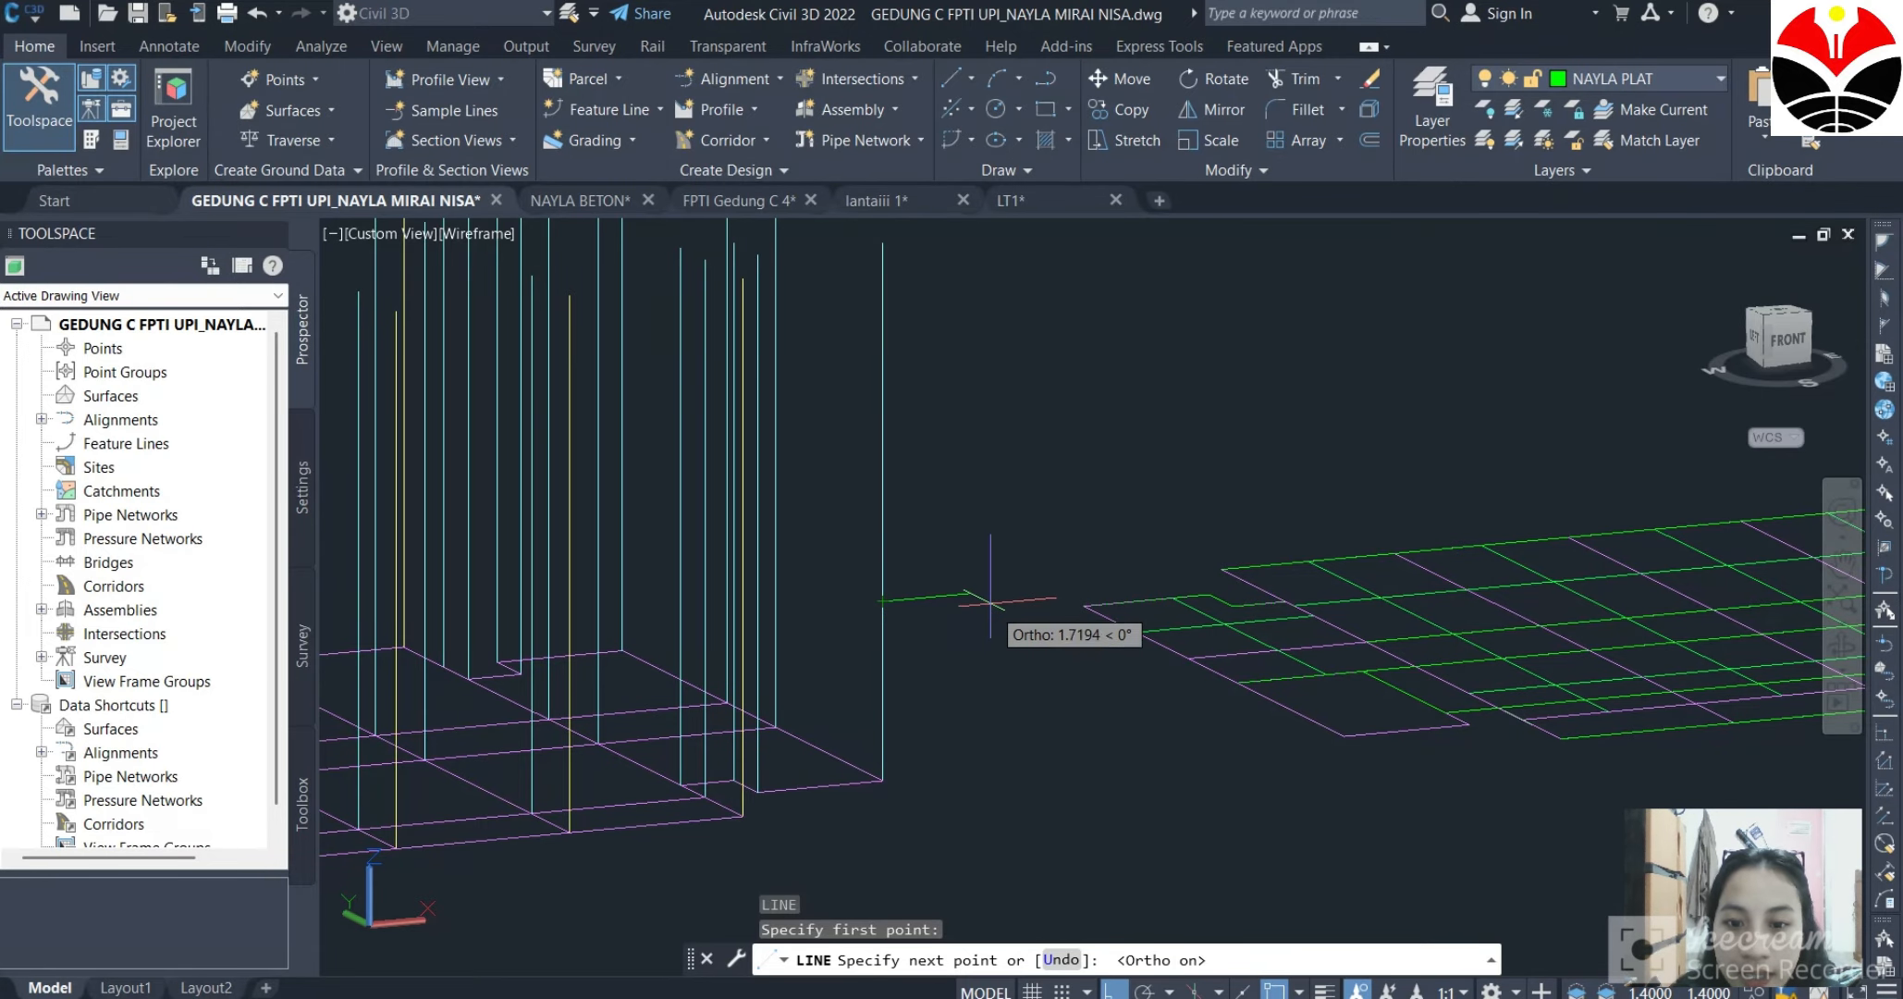
pyautogui.click(1026, 587)
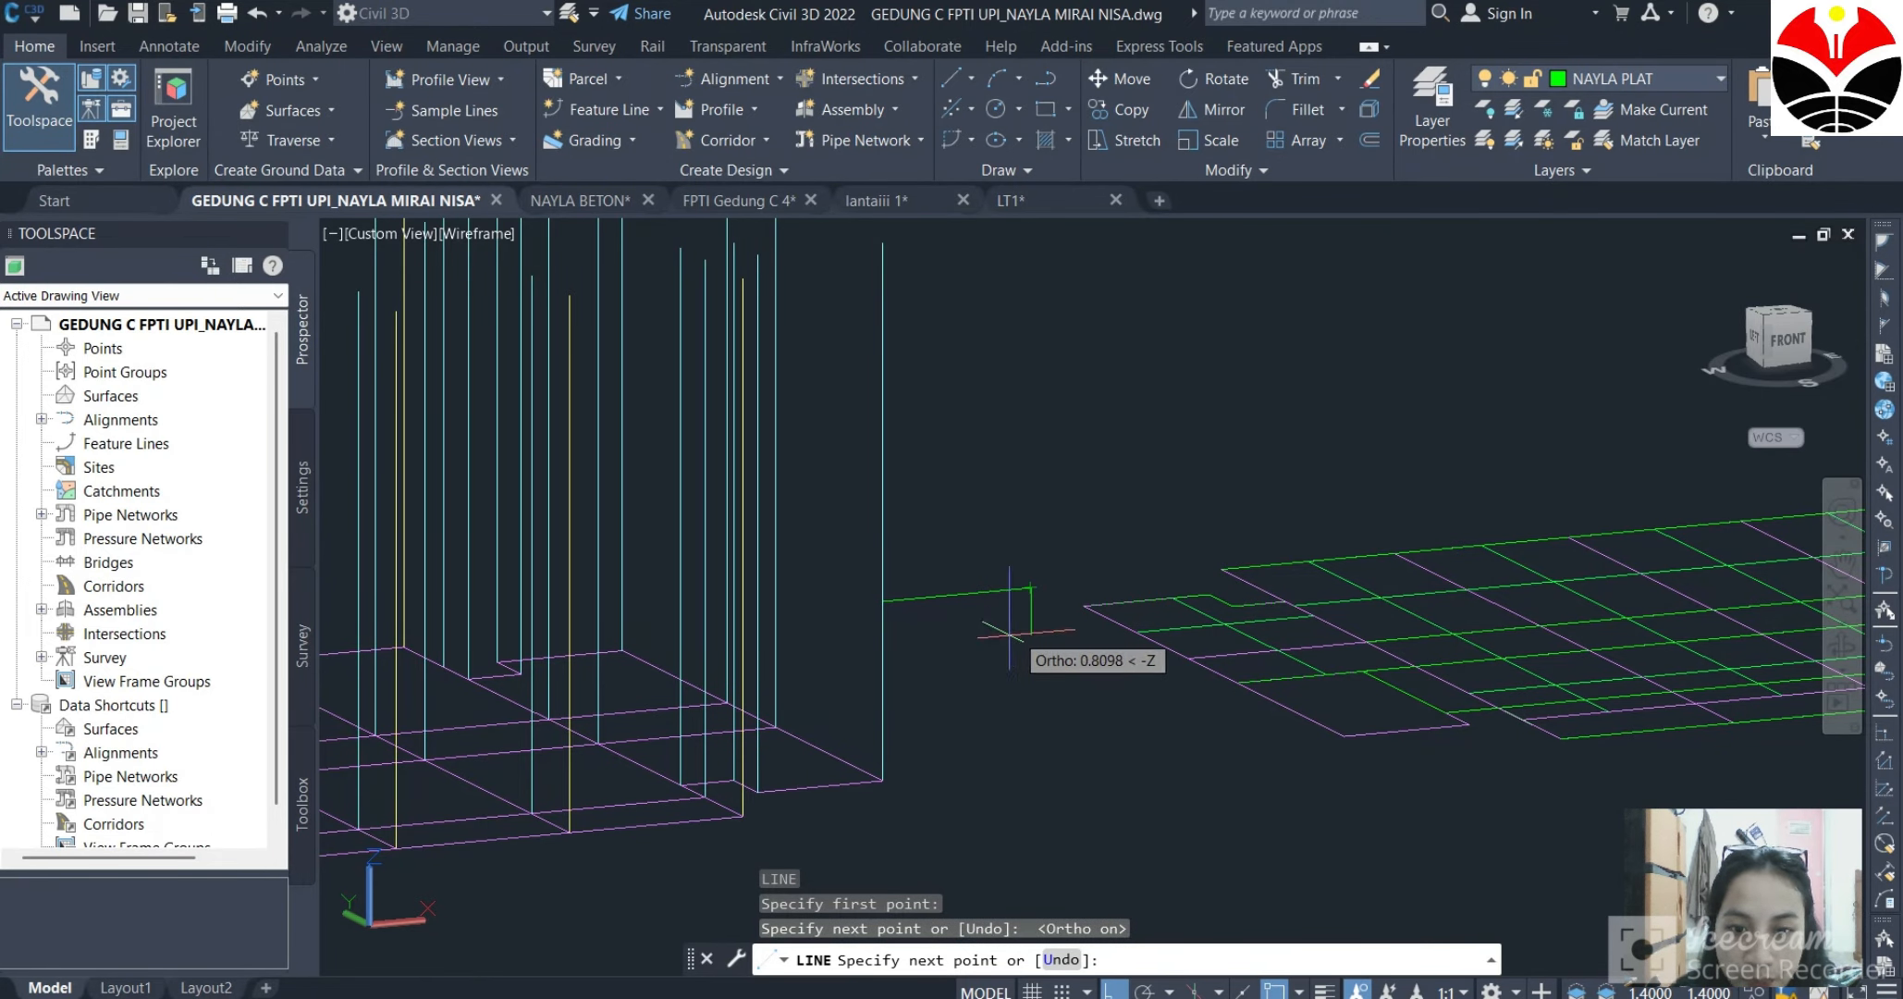
pyautogui.press('Escape')
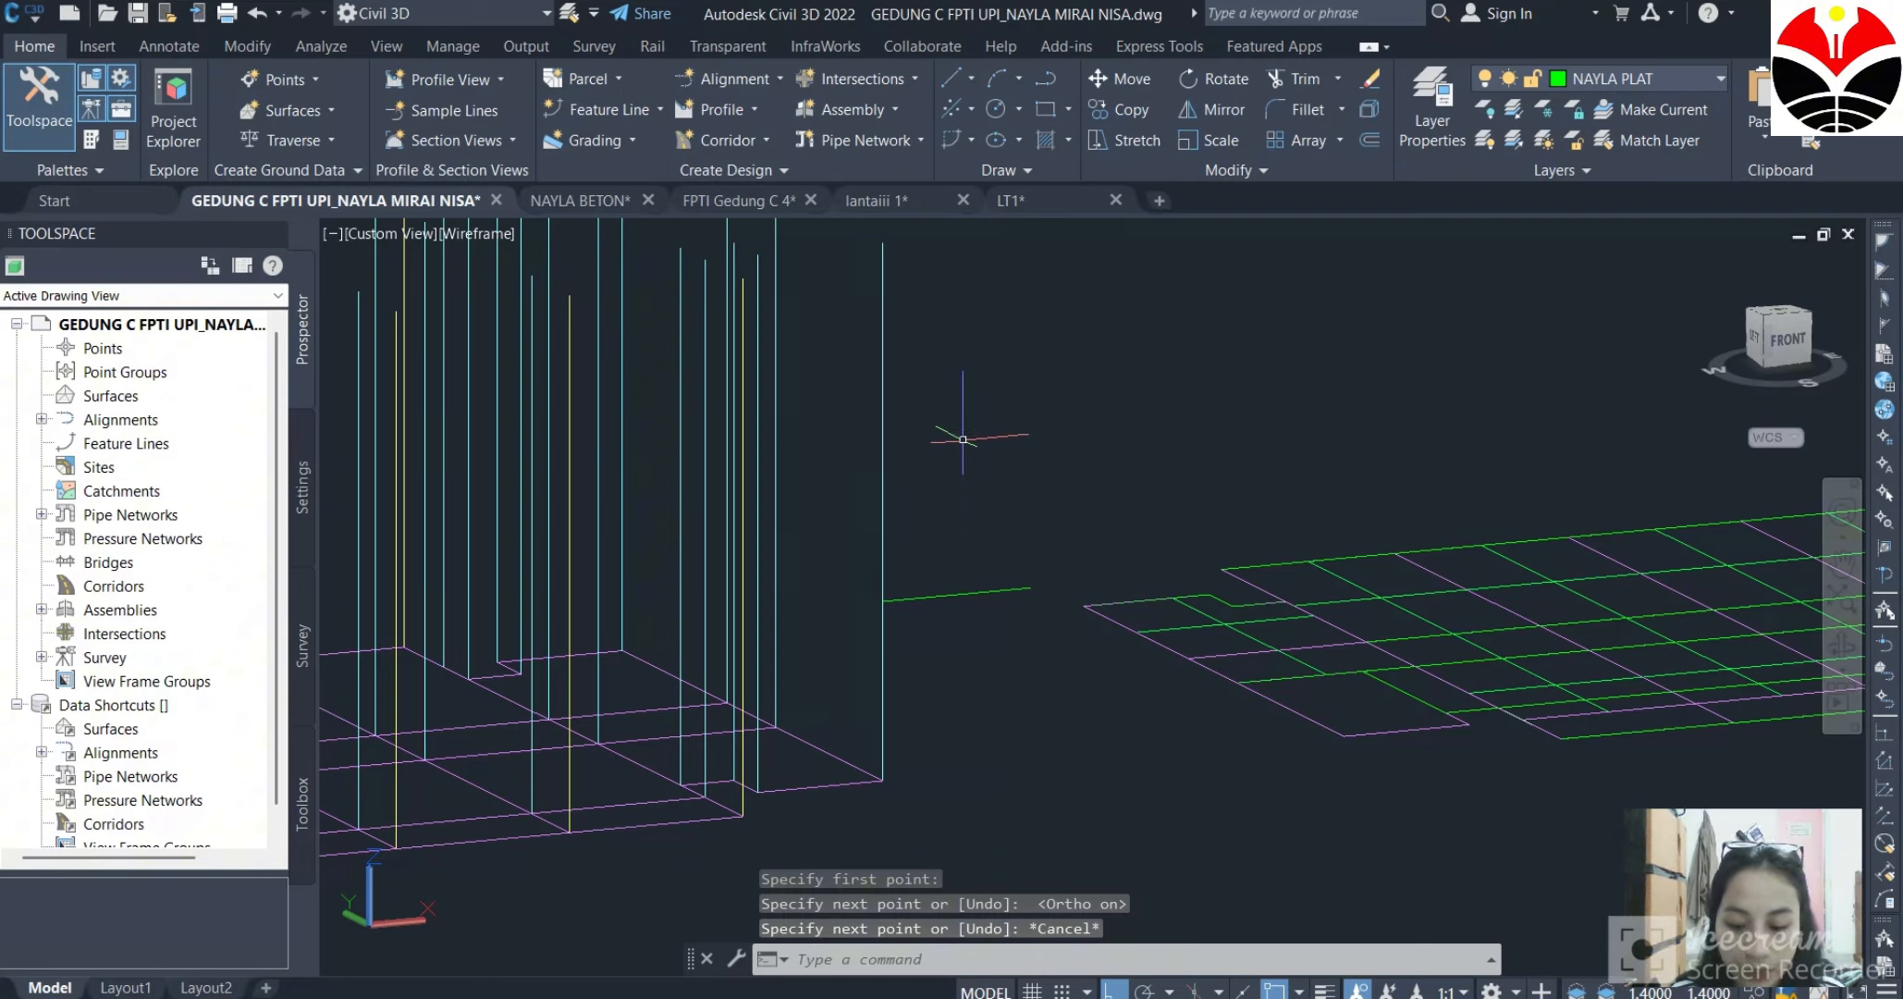
# Draw a second short horizontal guide line outward from the upper end of the next segment on the same corner column.
pyautogui.press('Return')
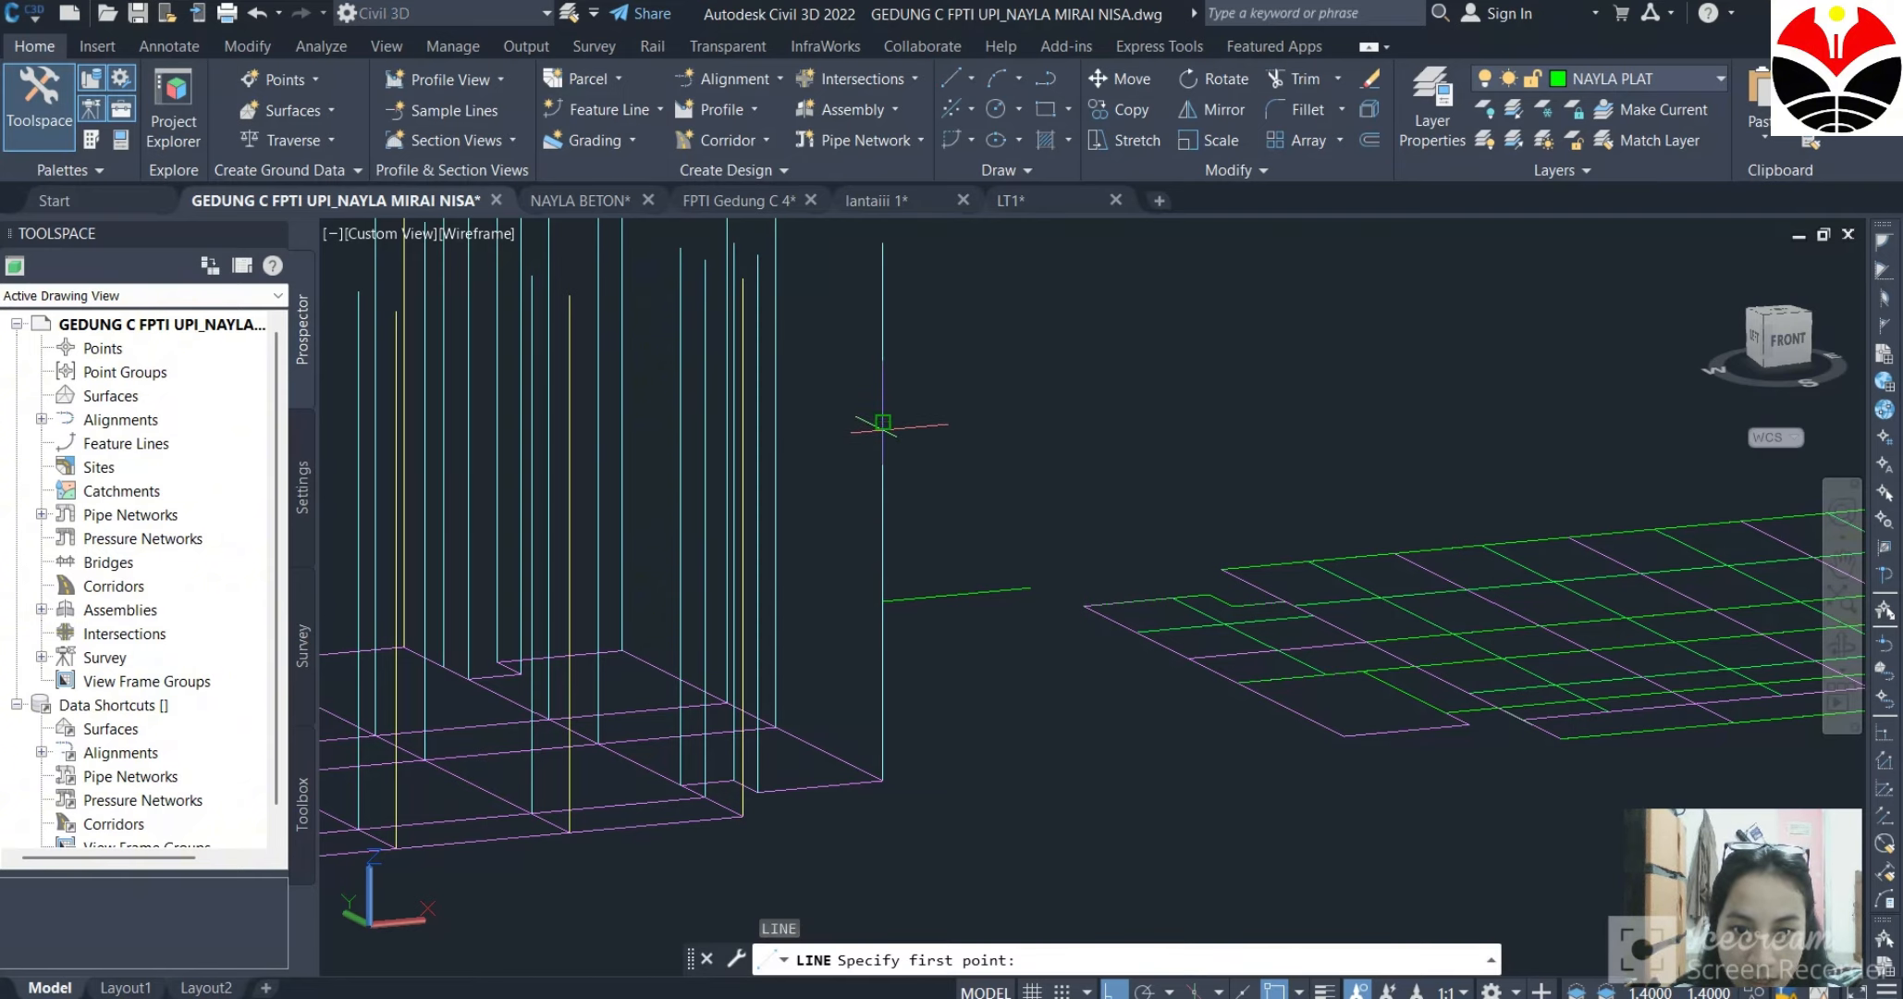
pyautogui.click(882, 421)
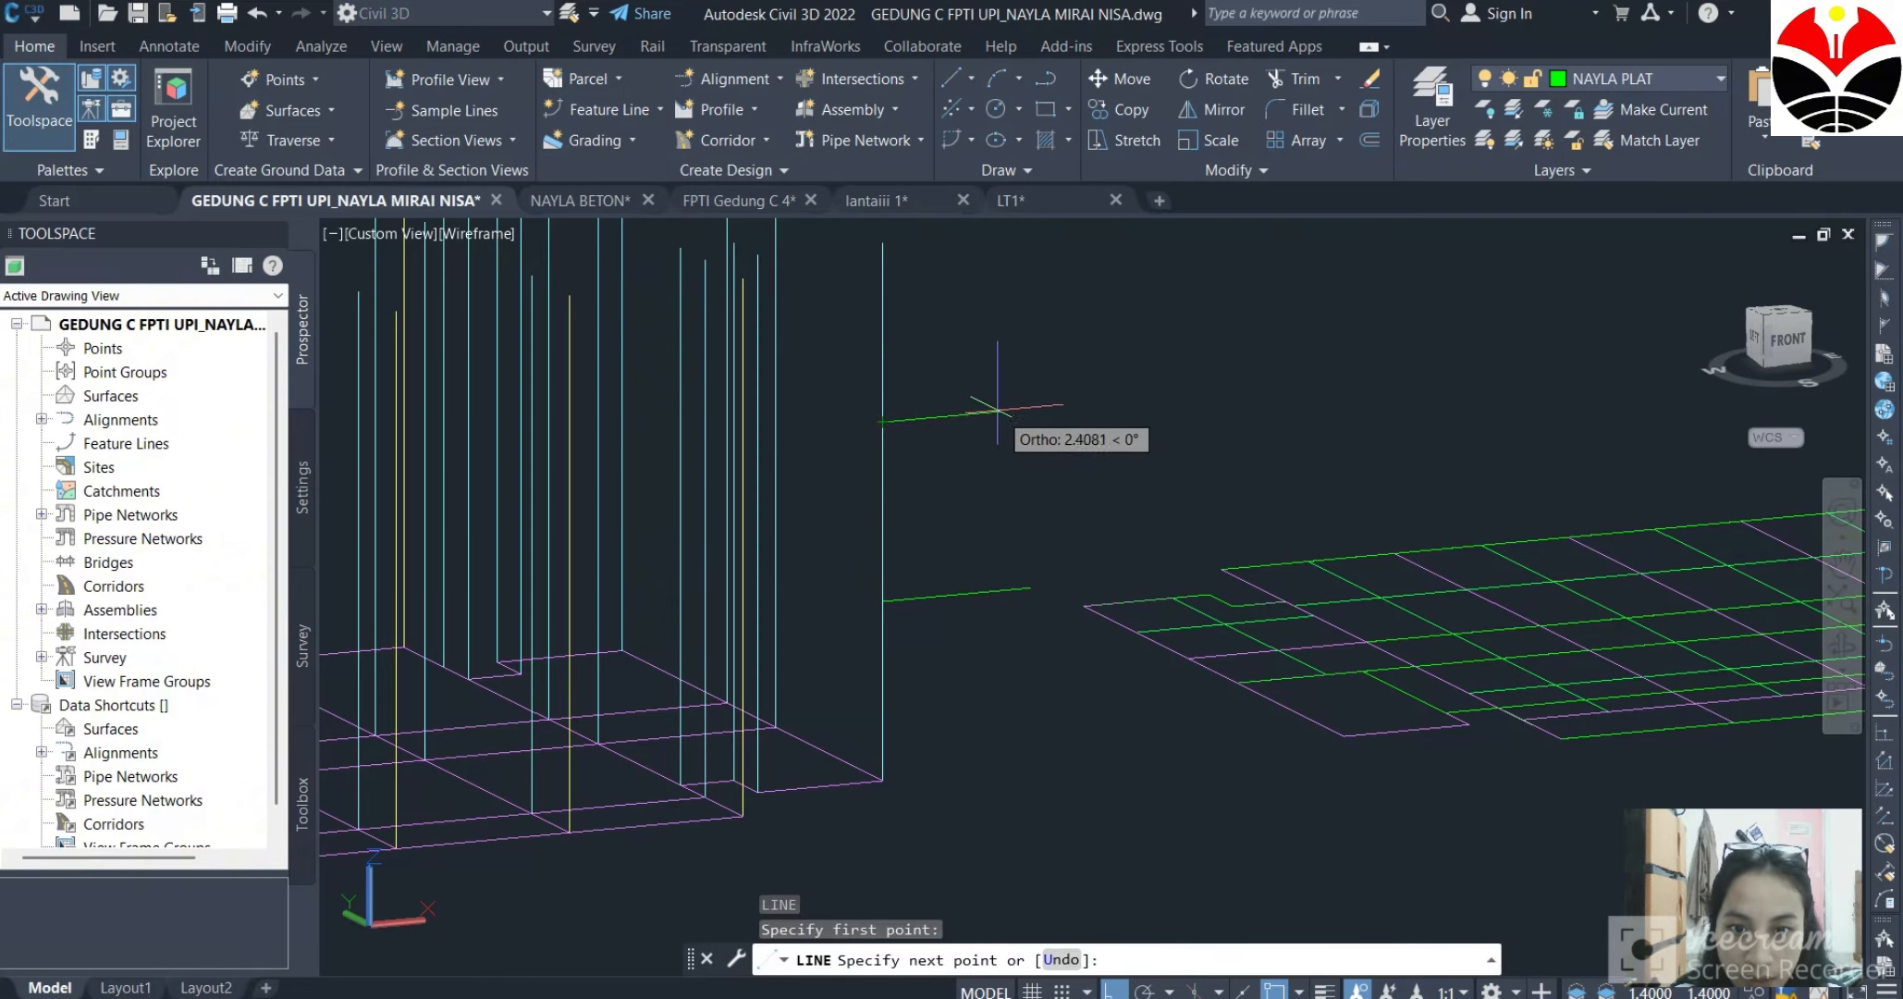
pyautogui.press('Escape')
pyautogui.scroll(-2, 1021, 411)
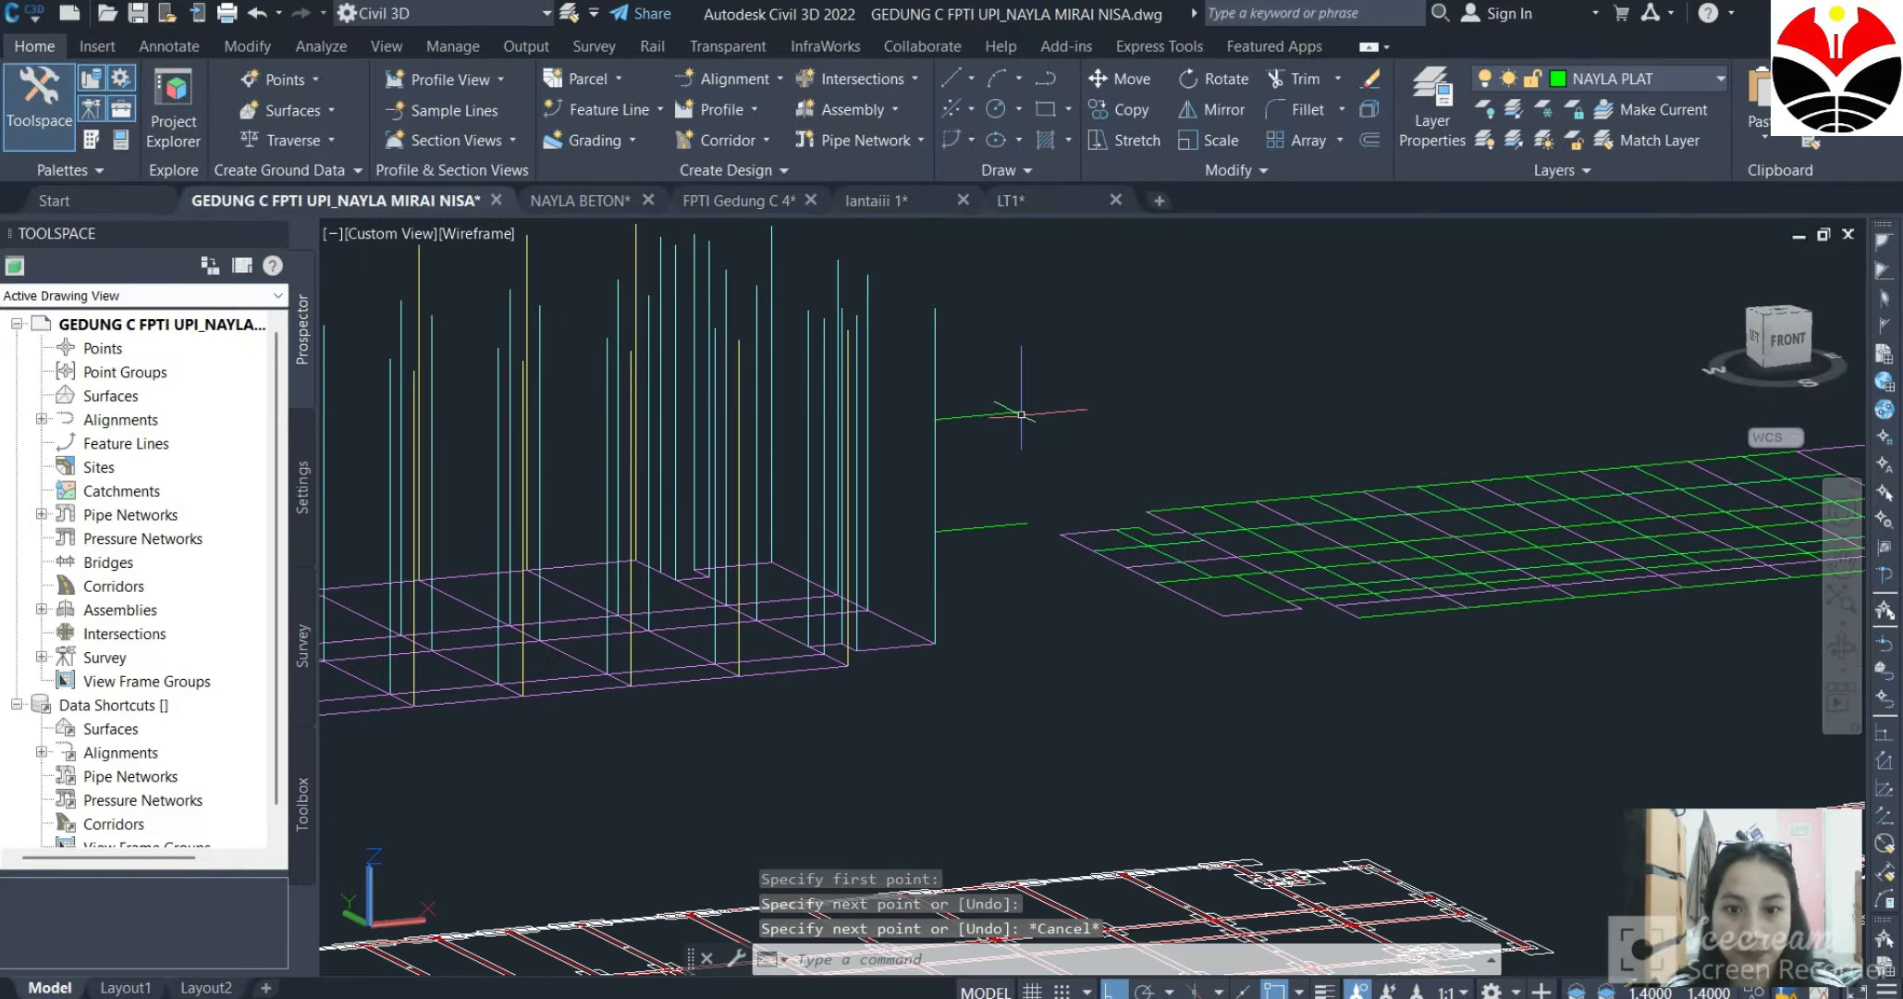
pyautogui.scroll(-6, 1172, 406)
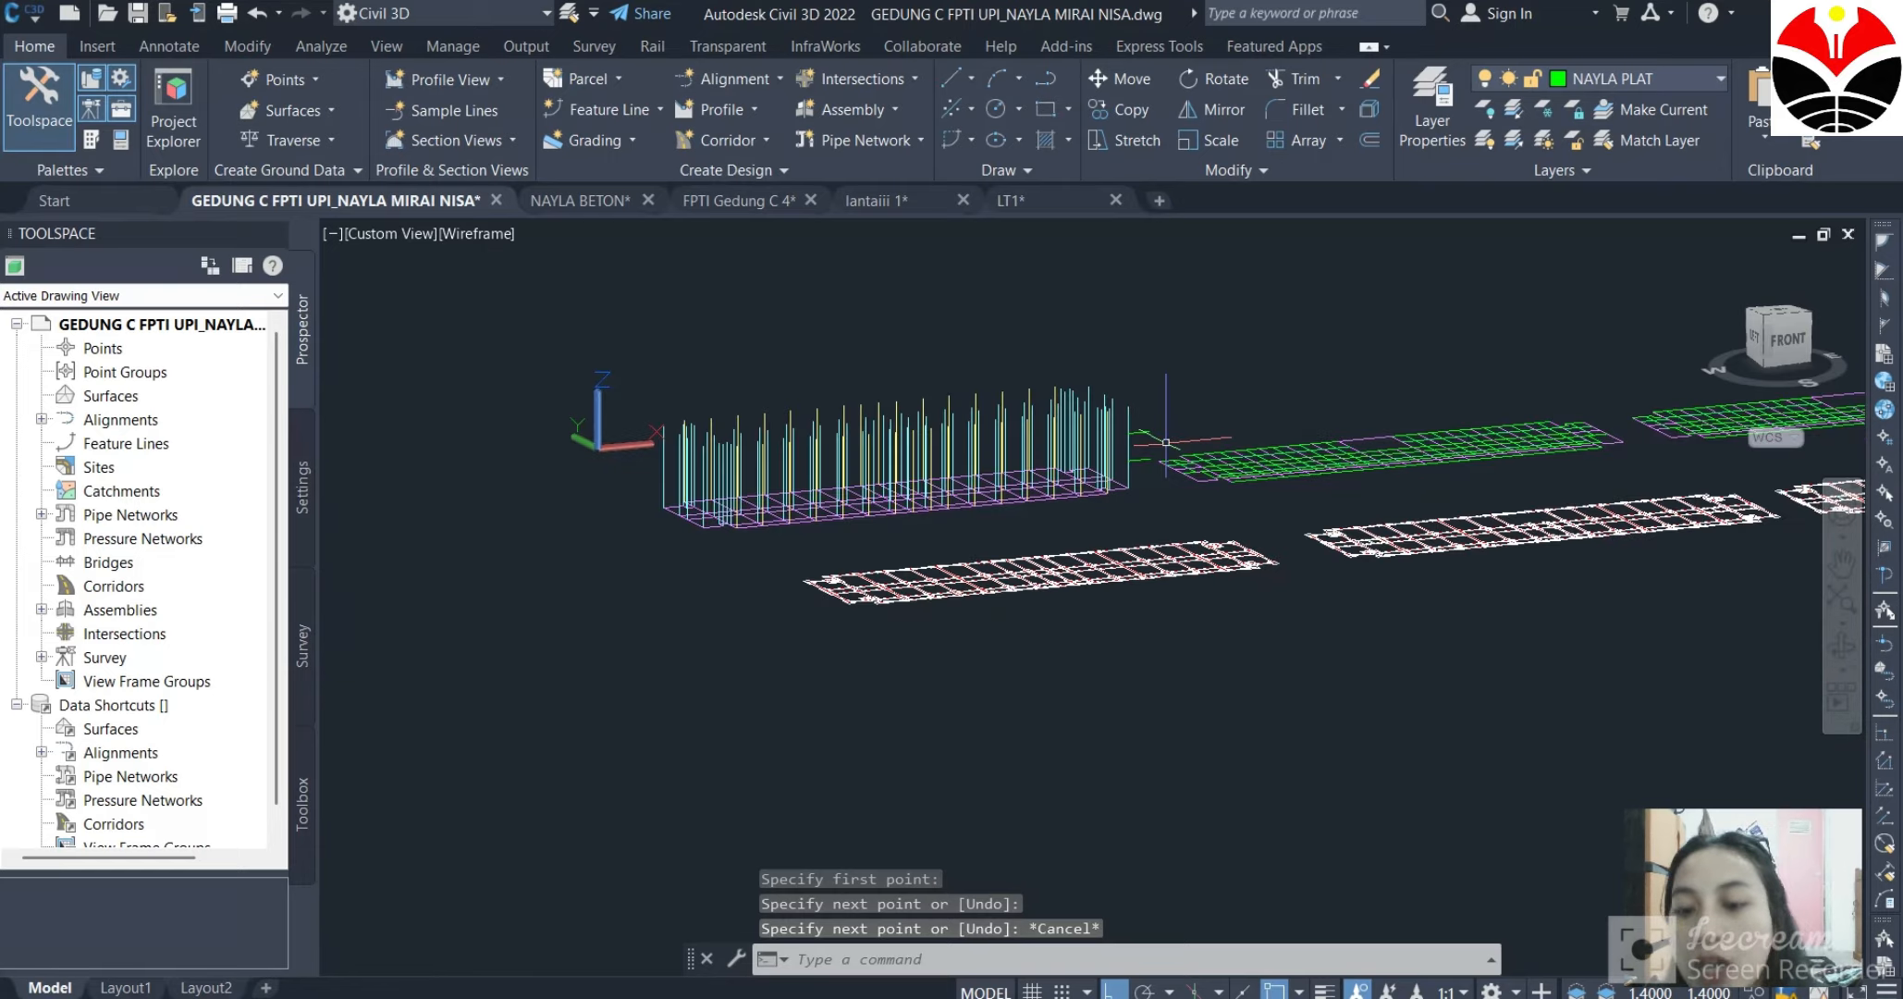
pyautogui.click(1840, 647)
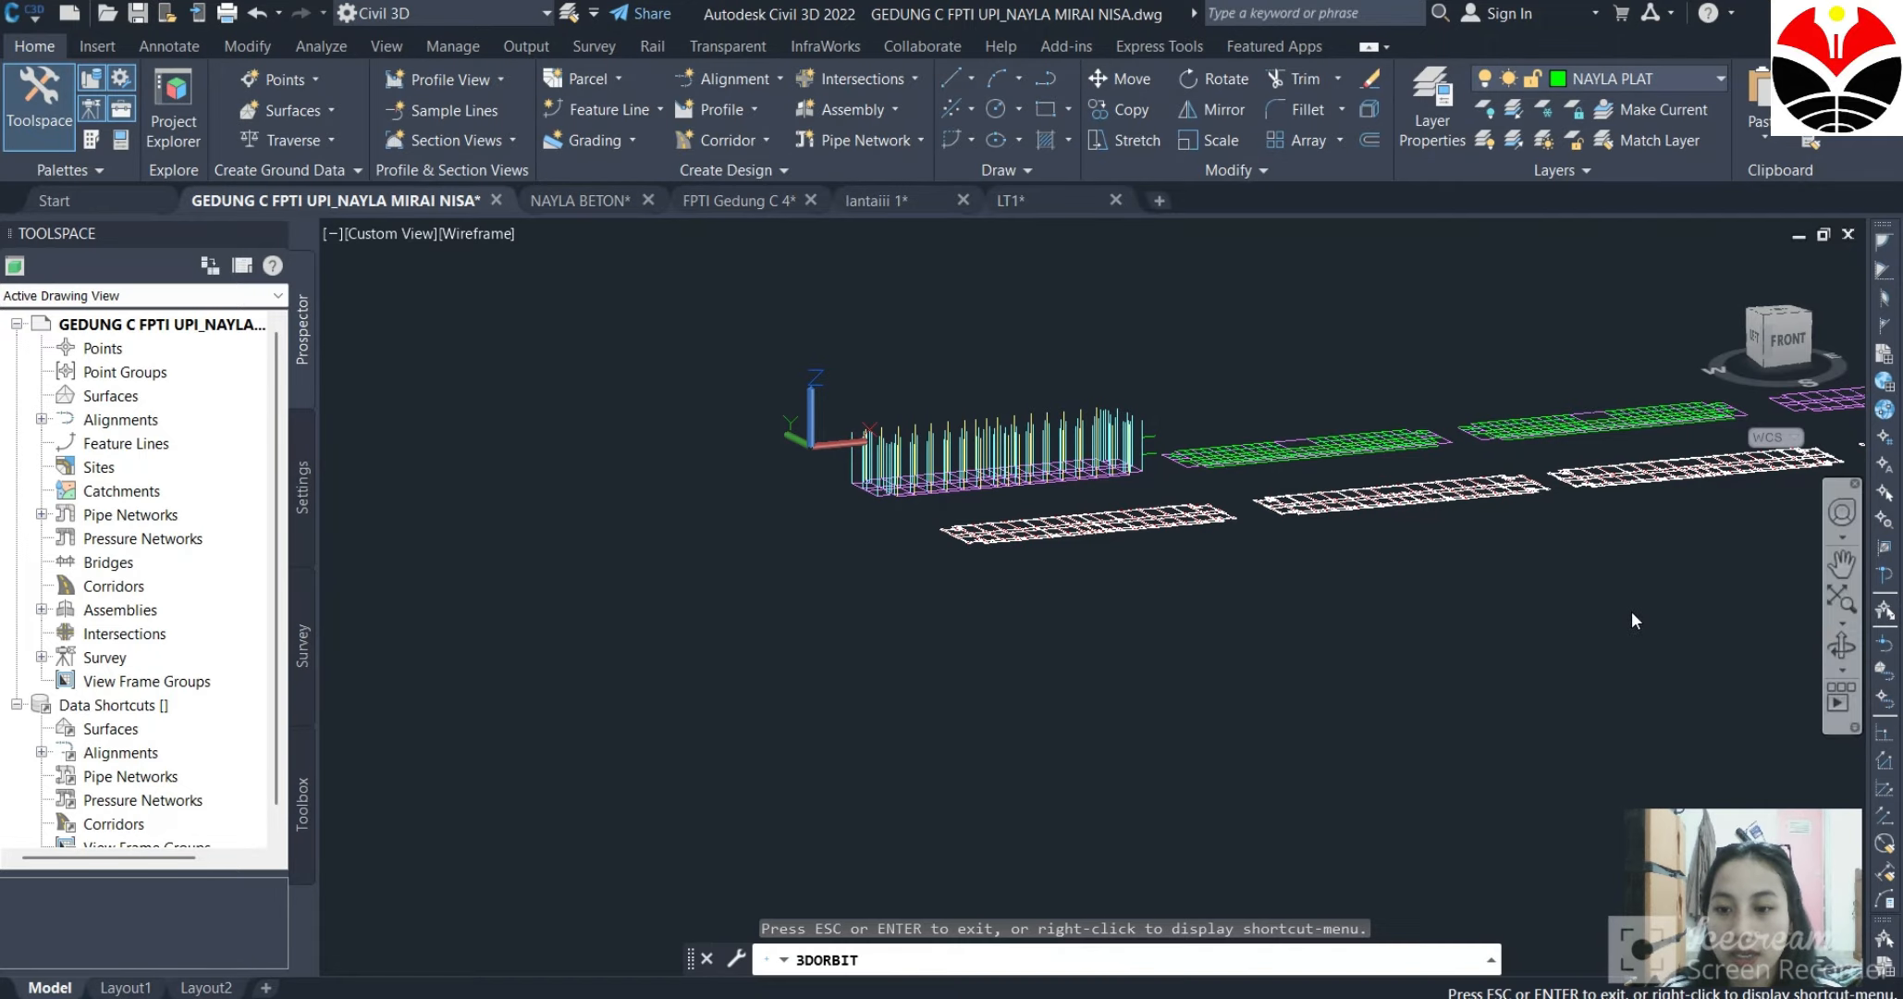
pyautogui.moveTo(1445, 519); pyautogui.dragTo(1367, 835)
pyautogui.scroll(3, 1562, 229)
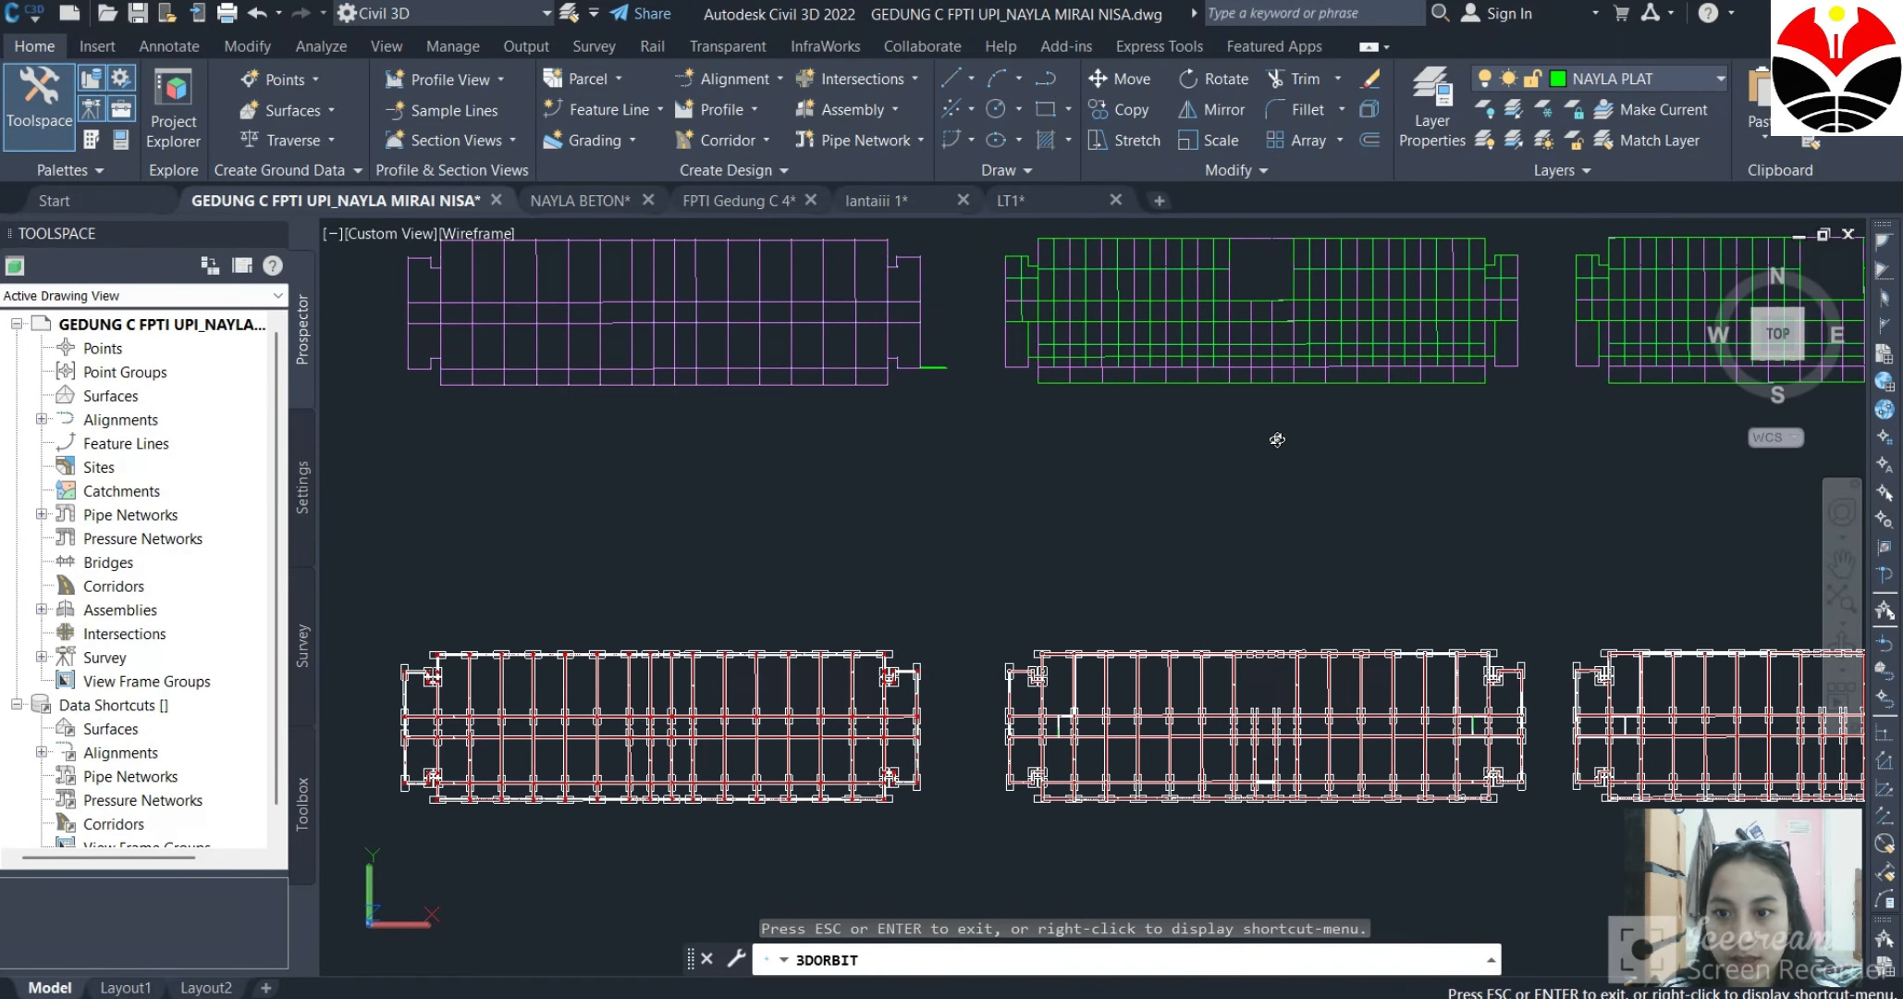
pyautogui.scroll(-3, 1276, 439)
pyautogui.scroll(3, 1341, 271)
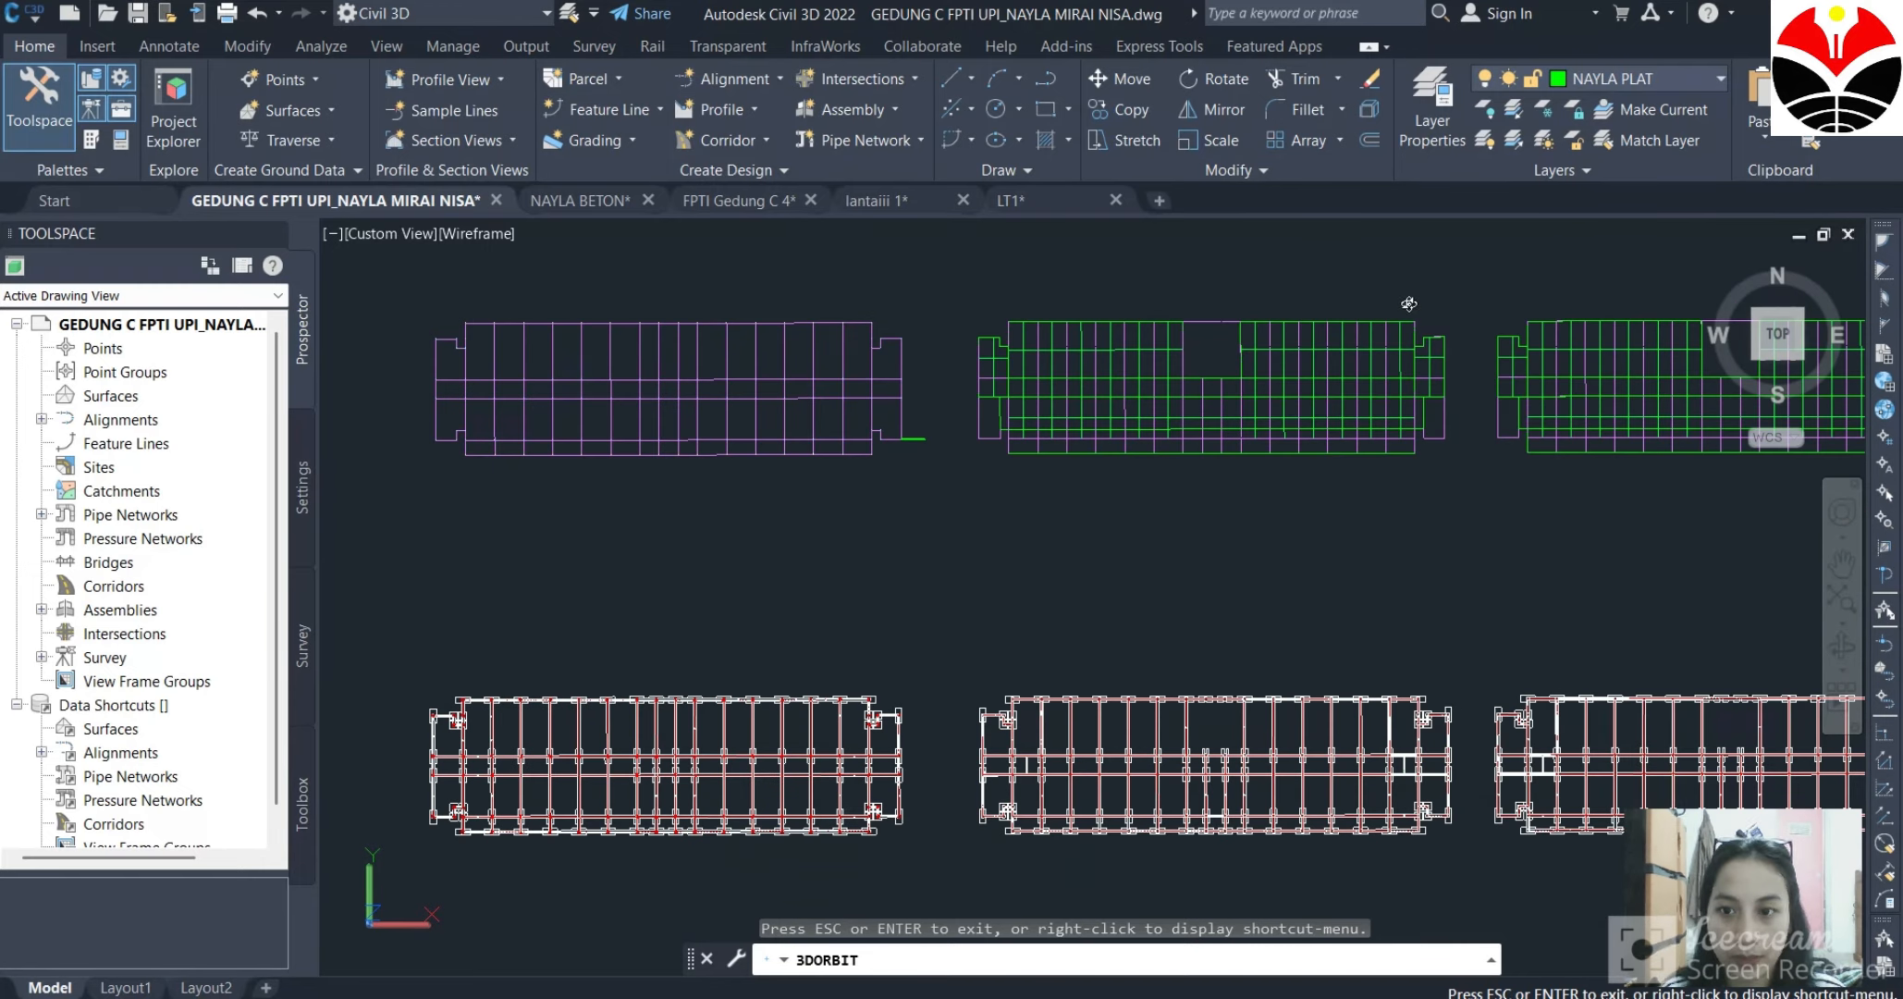
pyautogui.press('Escape')
pyautogui.click(1483, 530)
pyautogui.click(1267, 421)
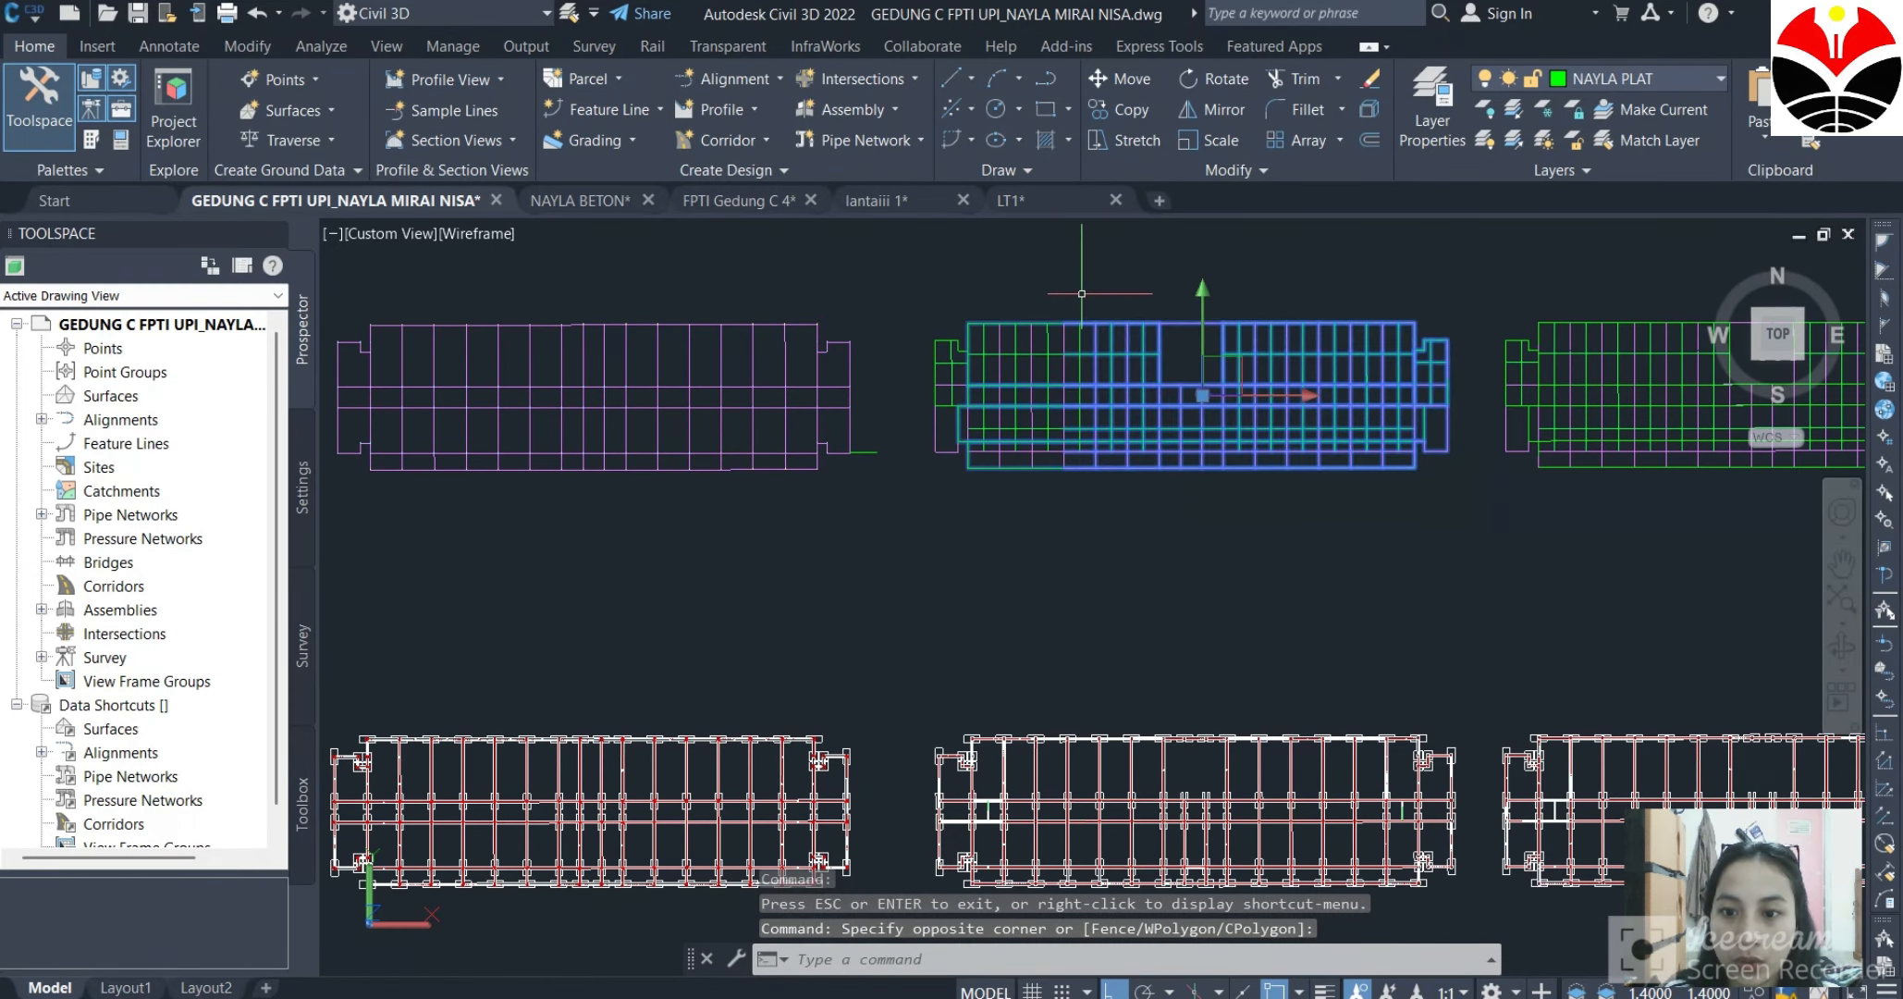
pyautogui.click(1435, 569)
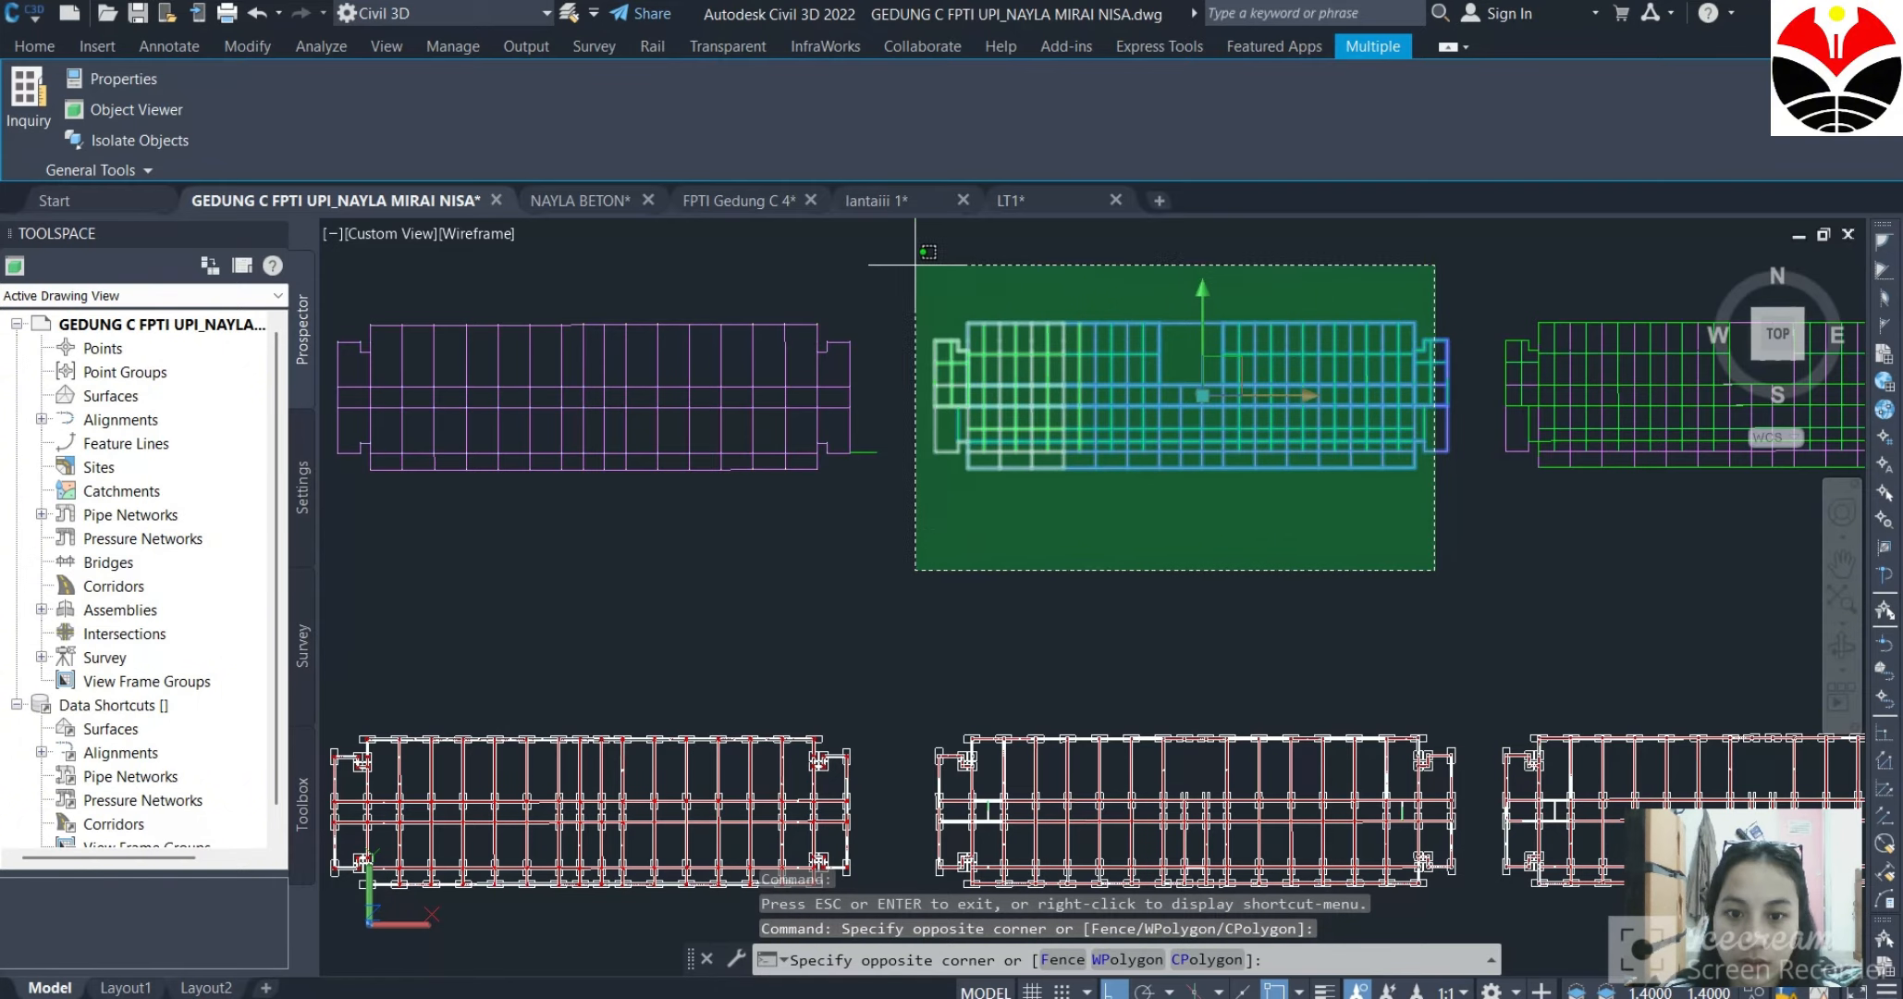
pyautogui.click(940, 294)
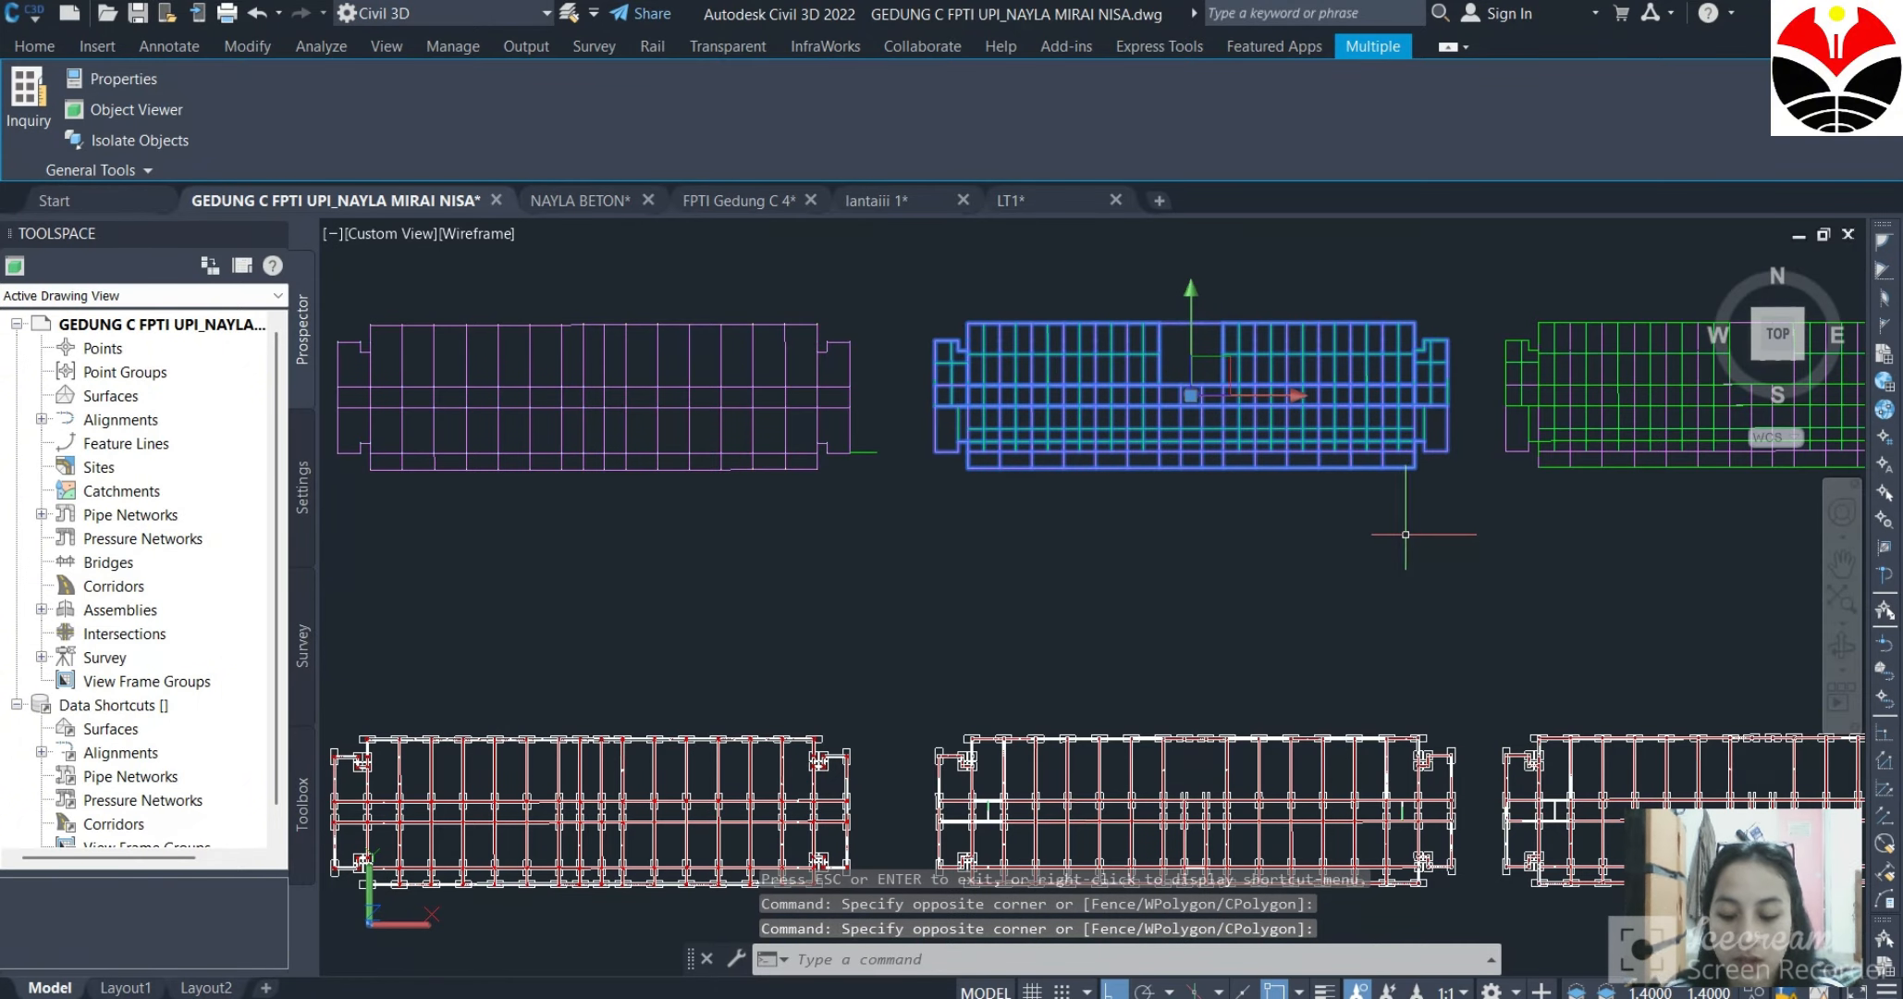
pyautogui.write('co')
pyautogui.press('Return')
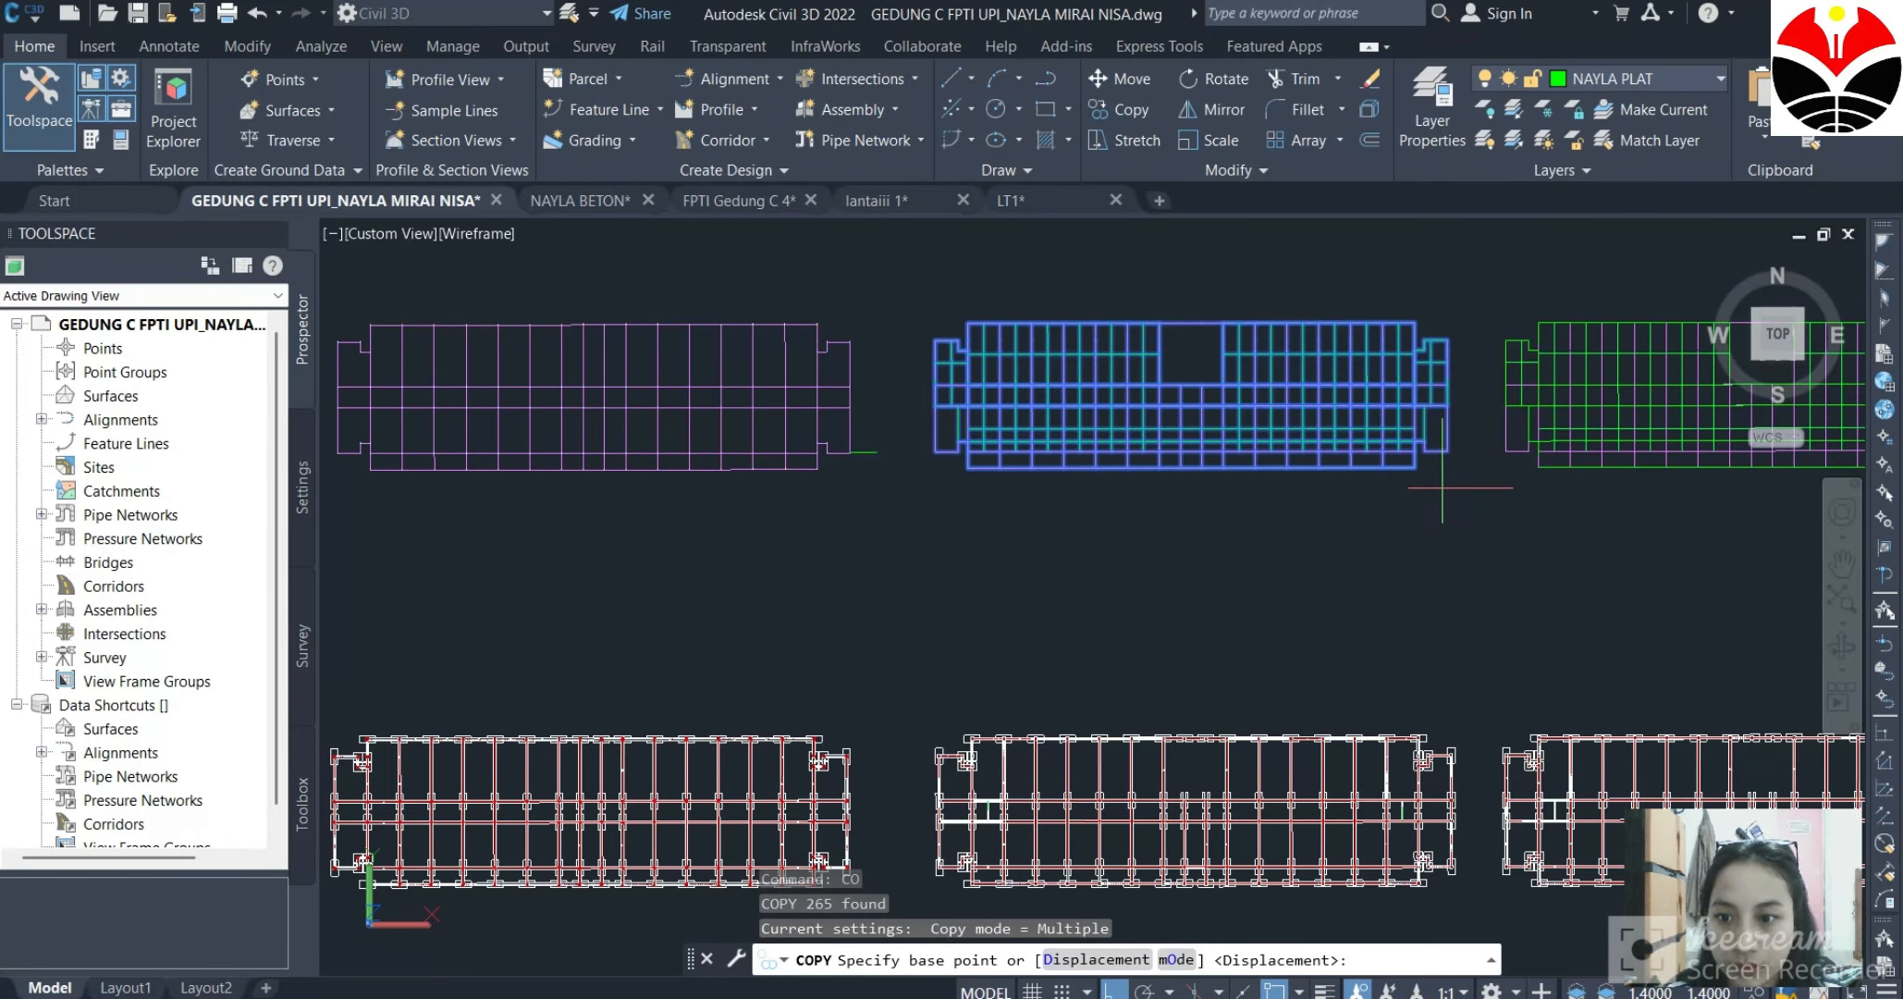
pyautogui.click(1447, 450)
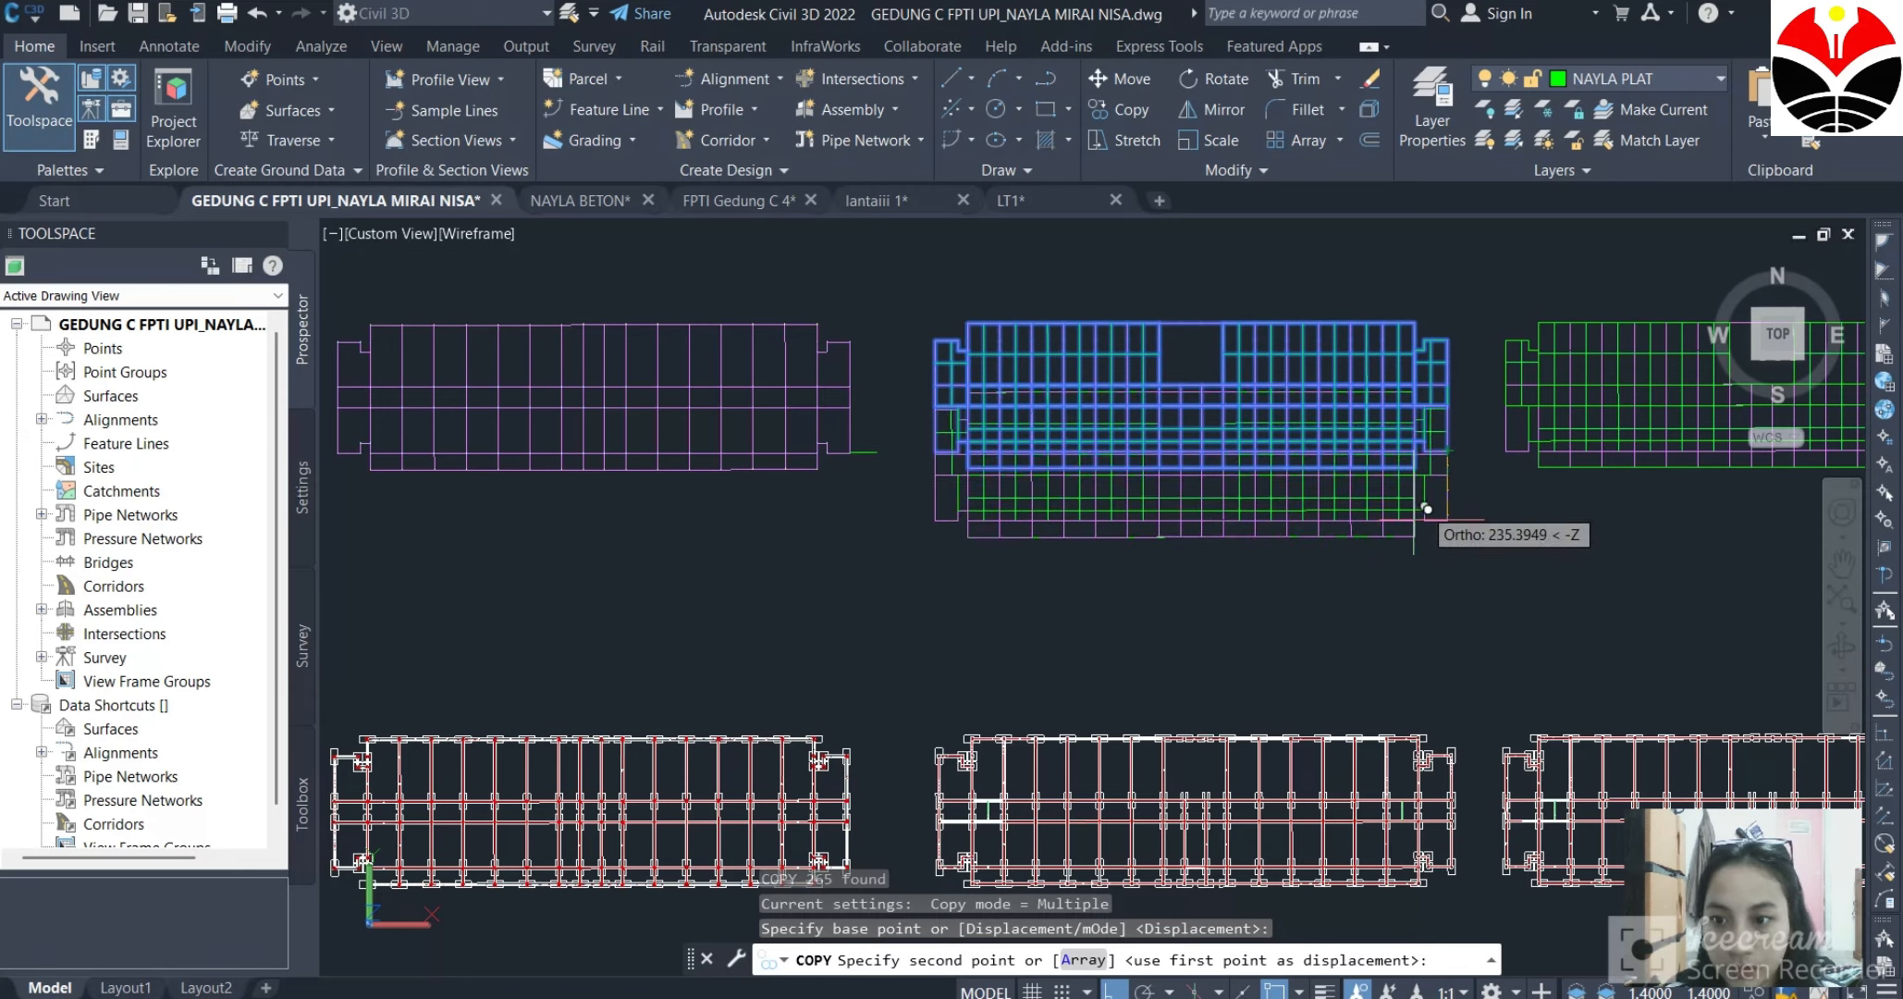
# Copy the whole second floor grid from its near outer corner to the lower guide line's endpoint on the corner column, with ortho off.
pyautogui.click(1841, 645)
pyautogui.moveTo(814, 609); pyautogui.dragTo(1090, 606)
pyautogui.press('Escape')
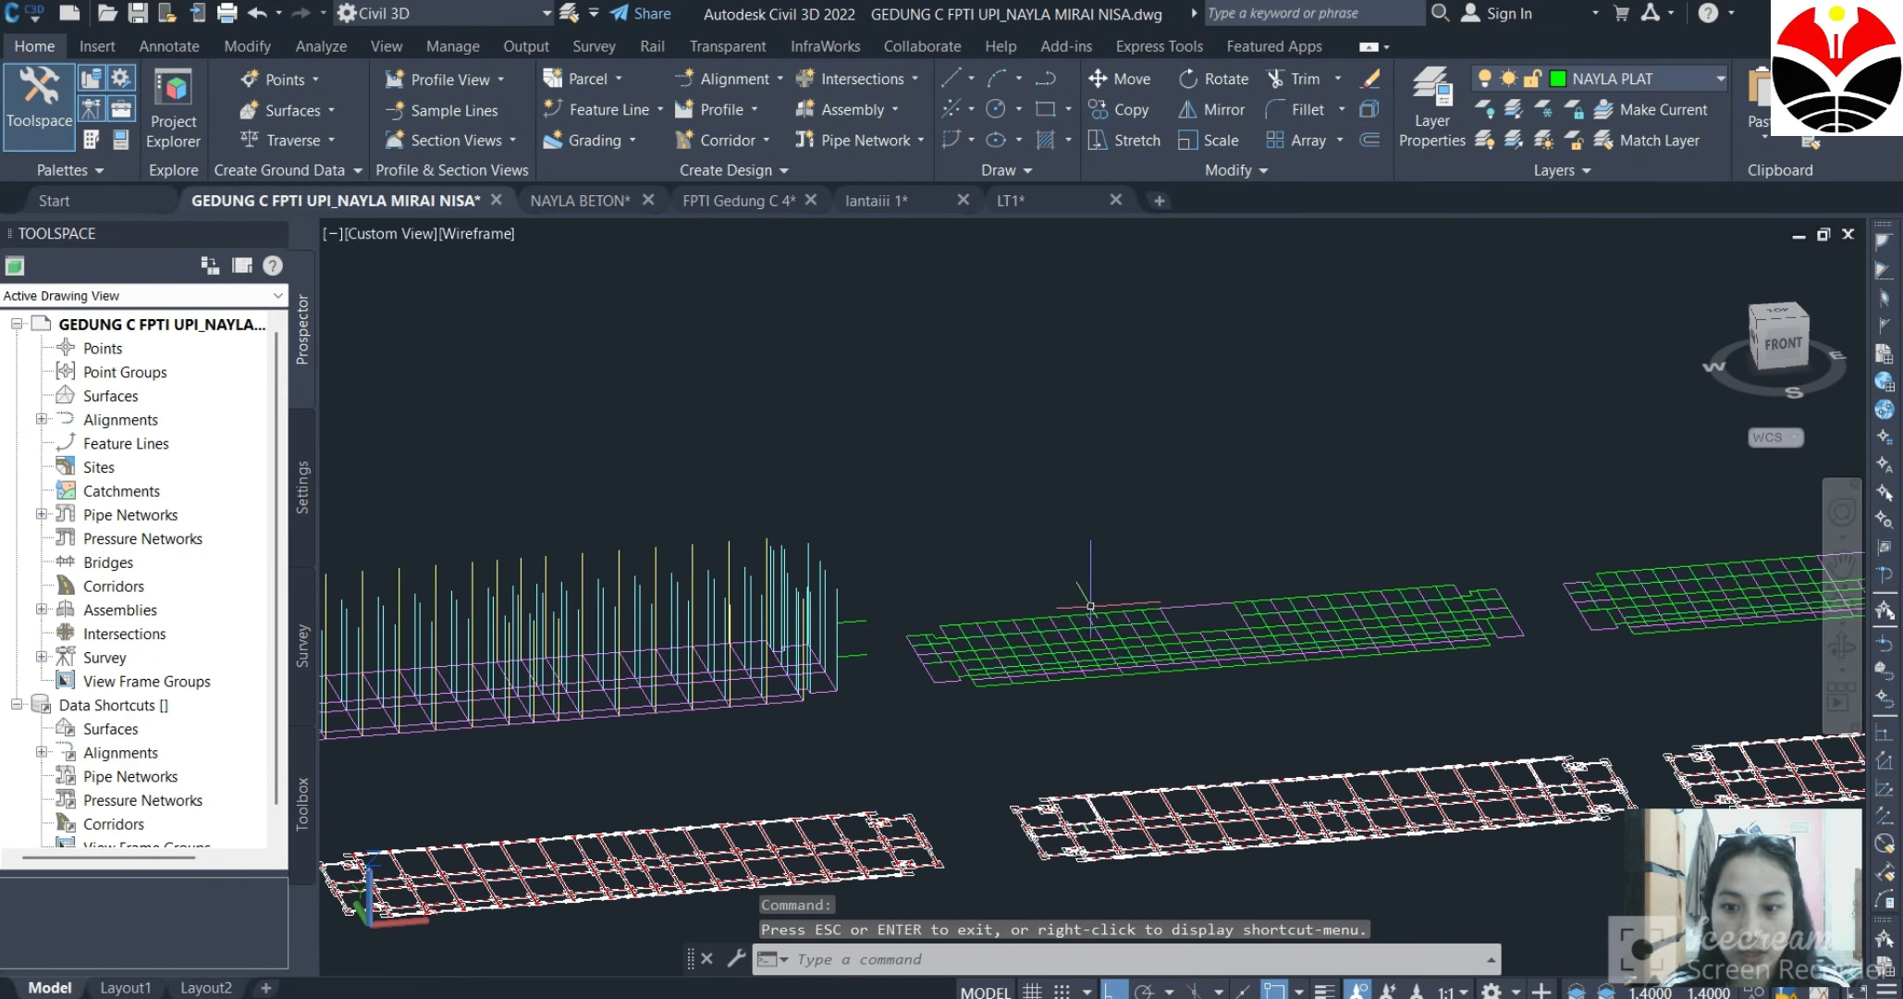
pyautogui.click(892, 571)
pyautogui.click(1530, 708)
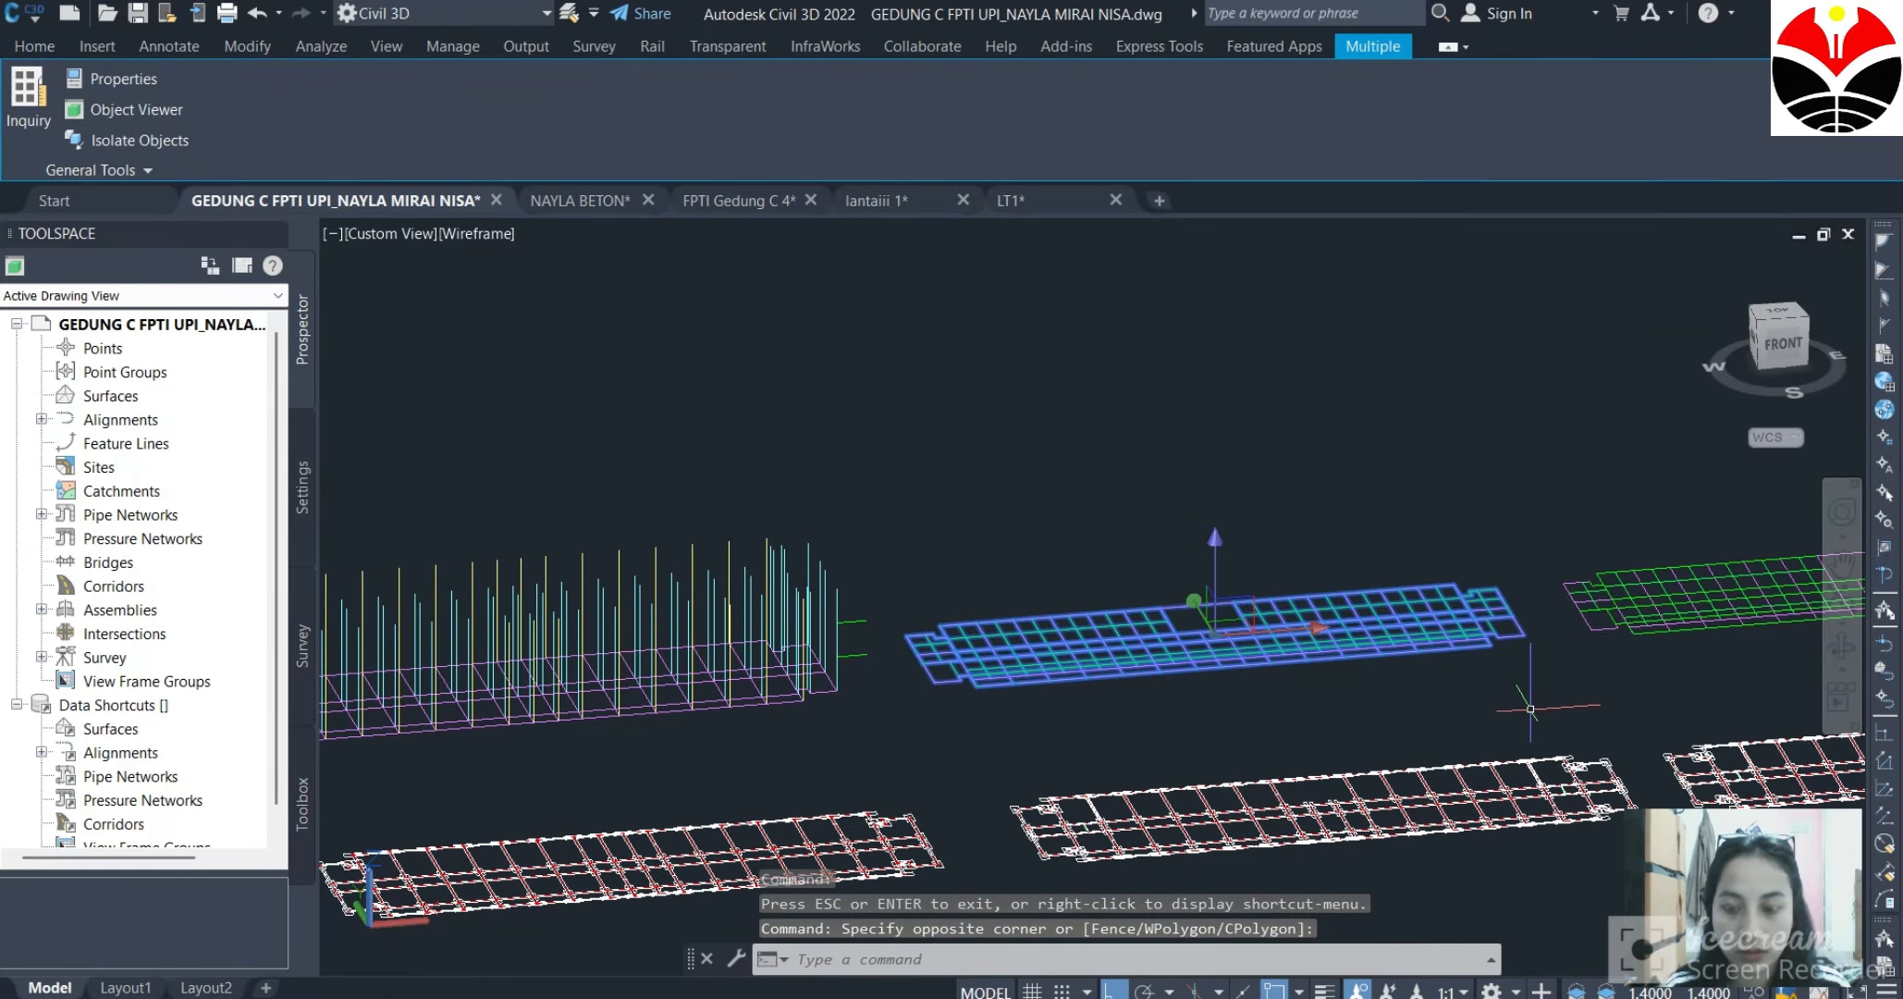
pyautogui.press('Return')
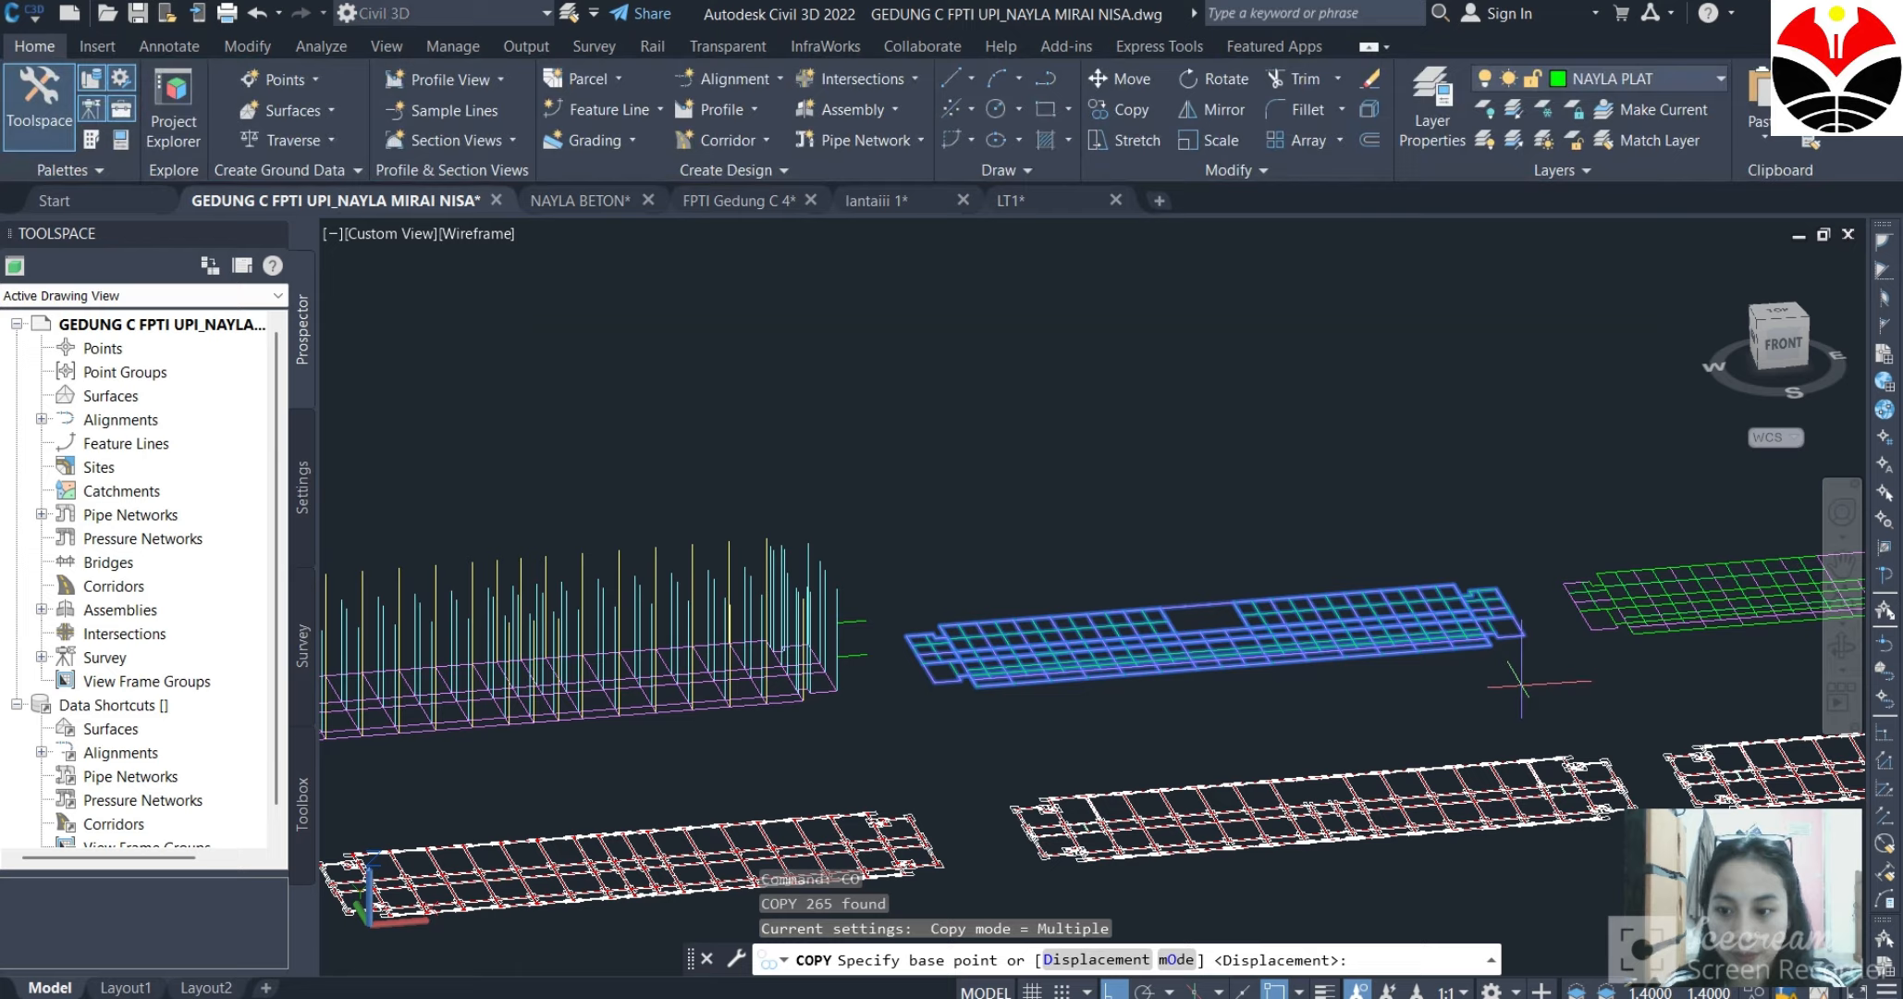
pyautogui.click(1523, 635)
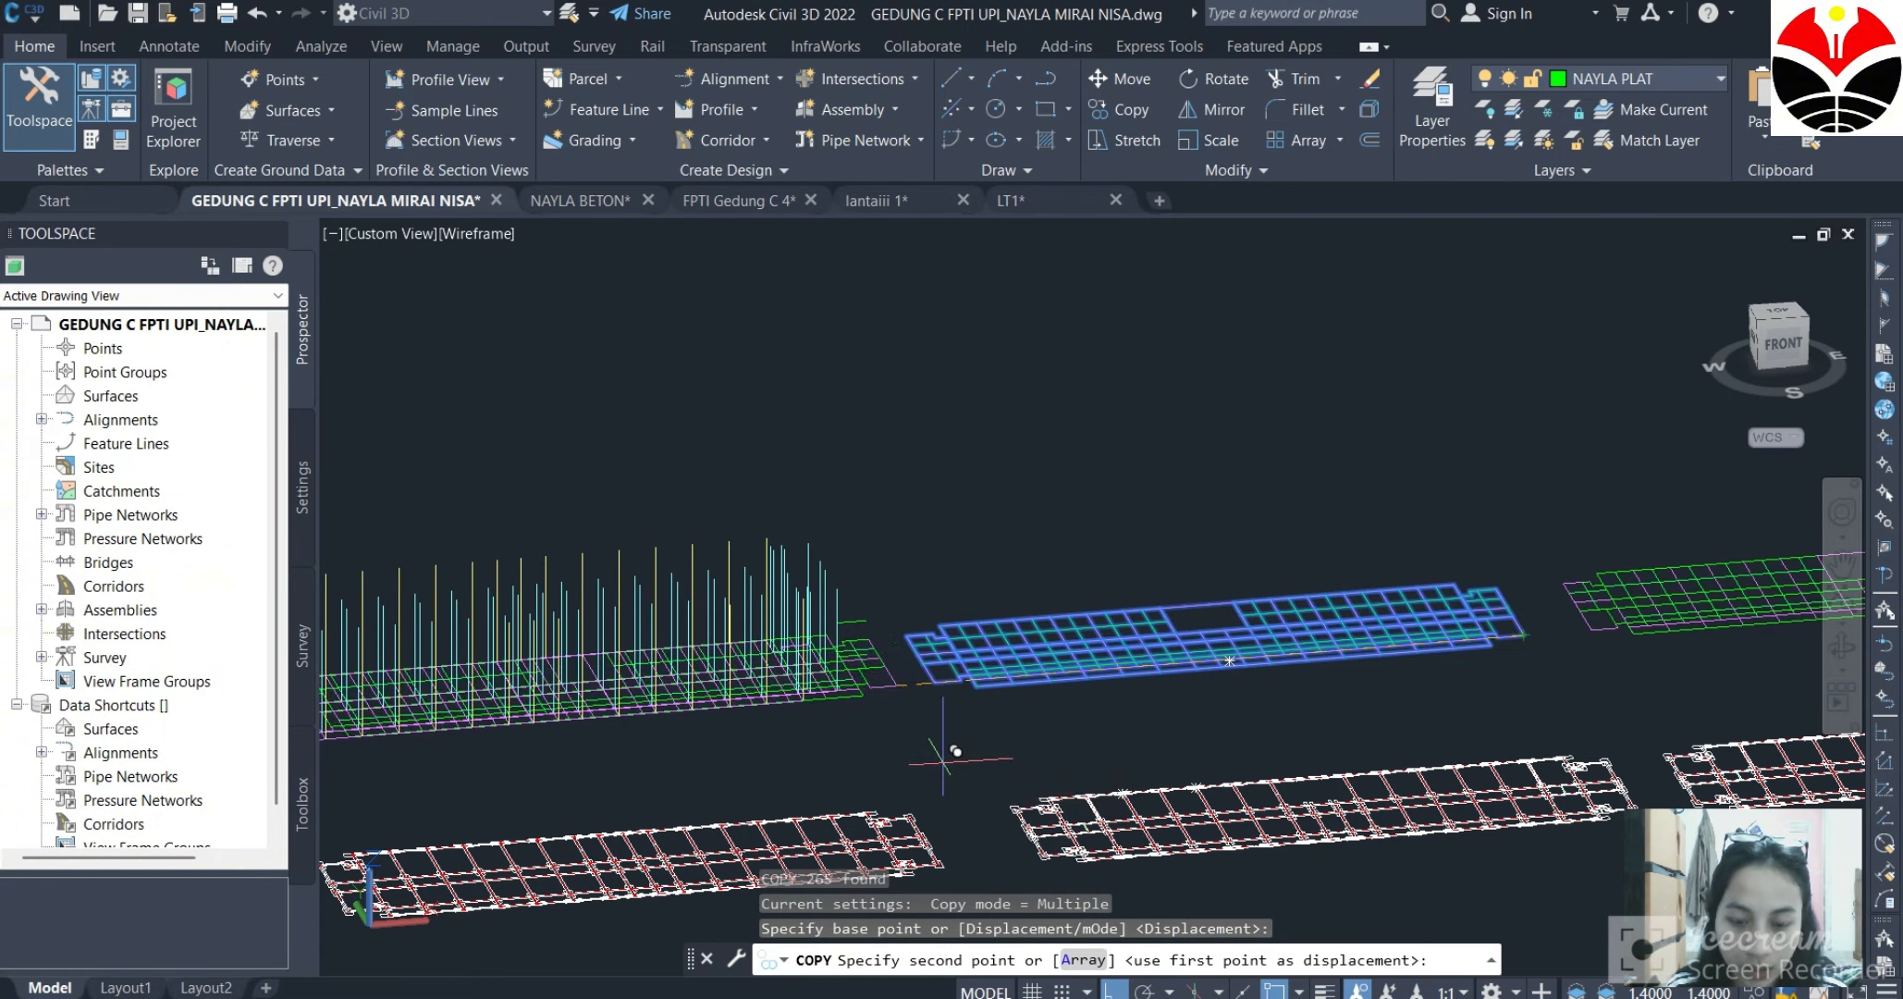
pyautogui.press('F8')
pyautogui.scroll(5, 850, 671)
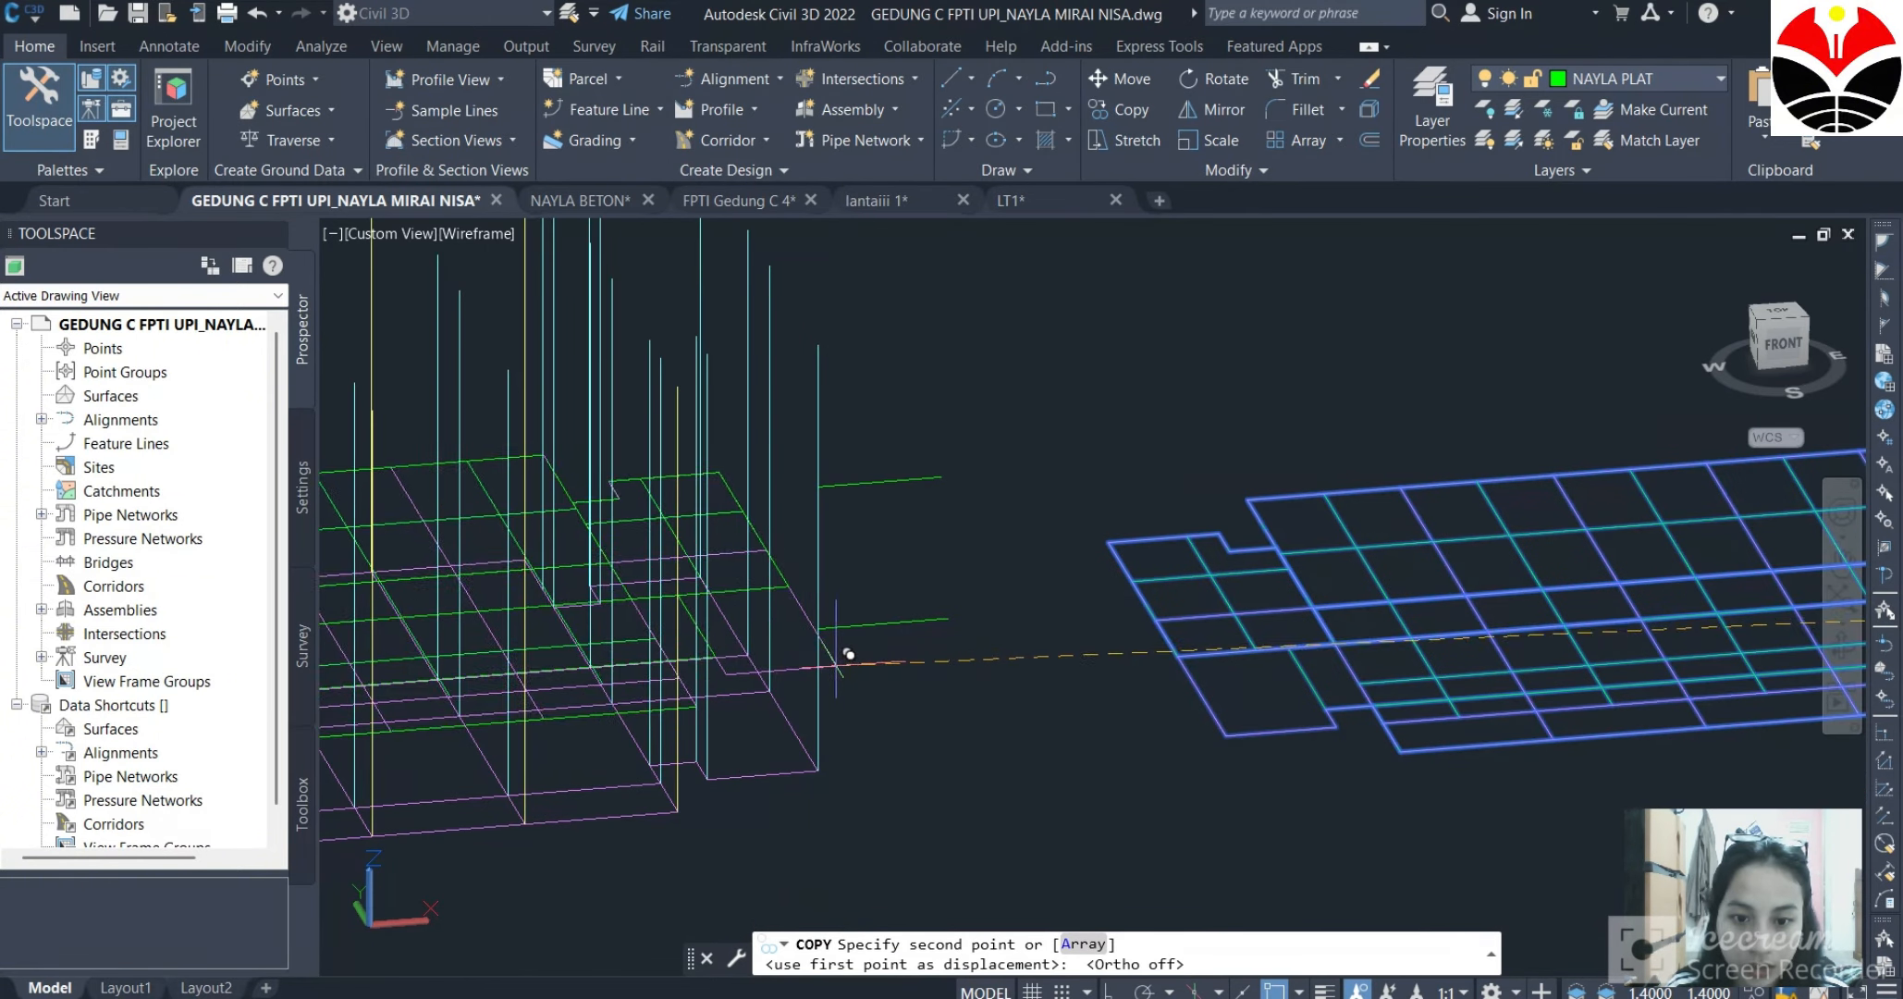
pyautogui.scroll(4, 781, 679)
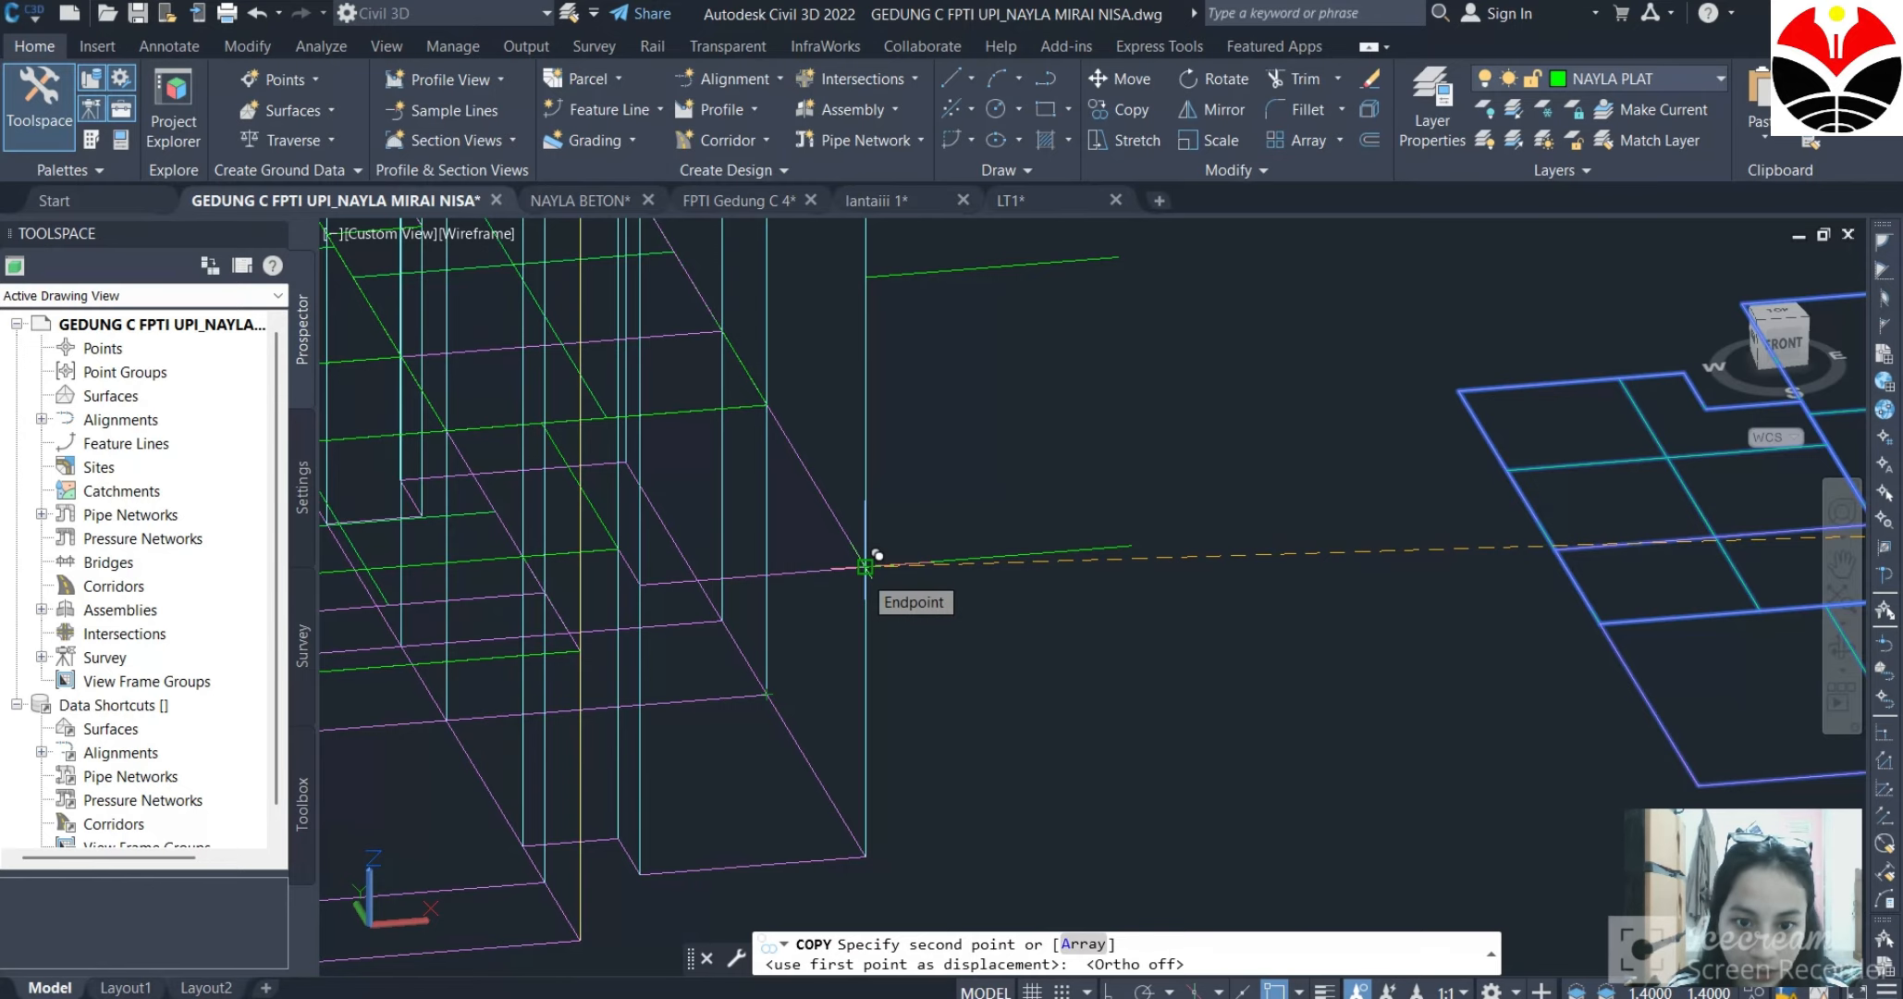
pyautogui.click(865, 566)
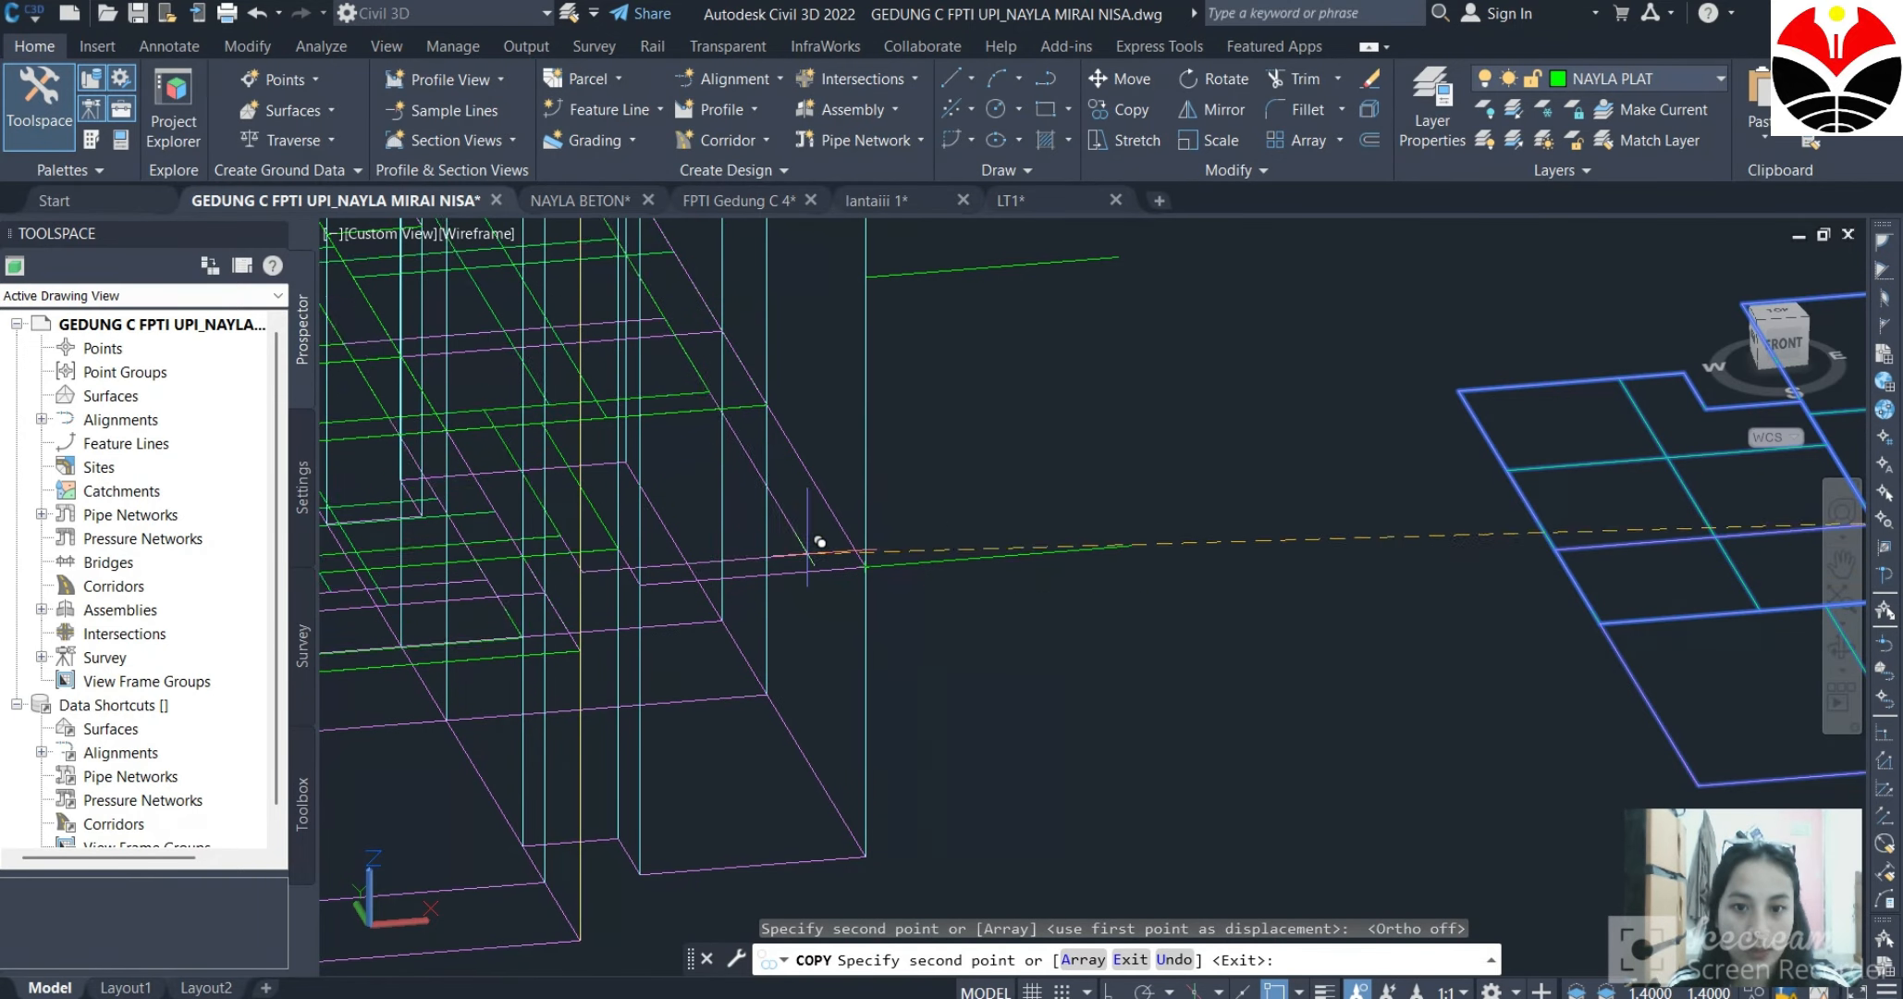
# Place another copy of the same floor grid at the upper guide line's endpoint on the corner column and end the copying.
pyautogui.scroll(-8, 850, 289)
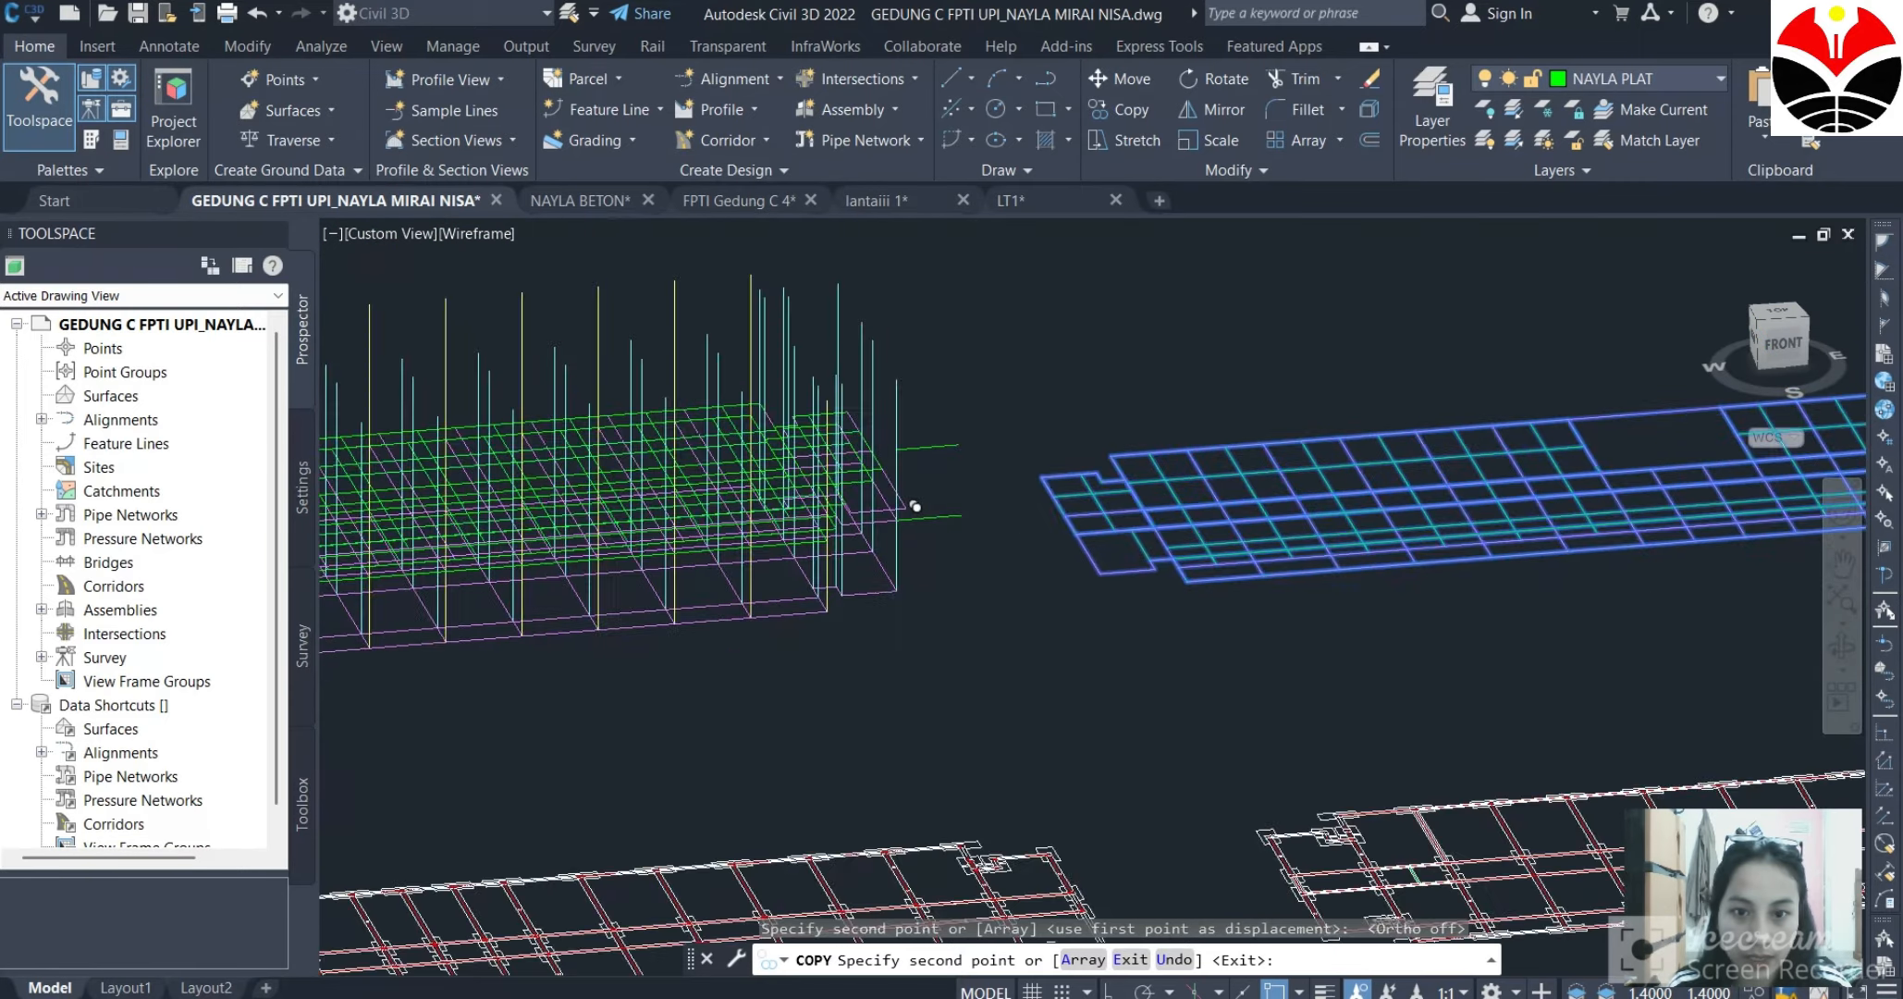
pyautogui.scroll(-5, 914, 505)
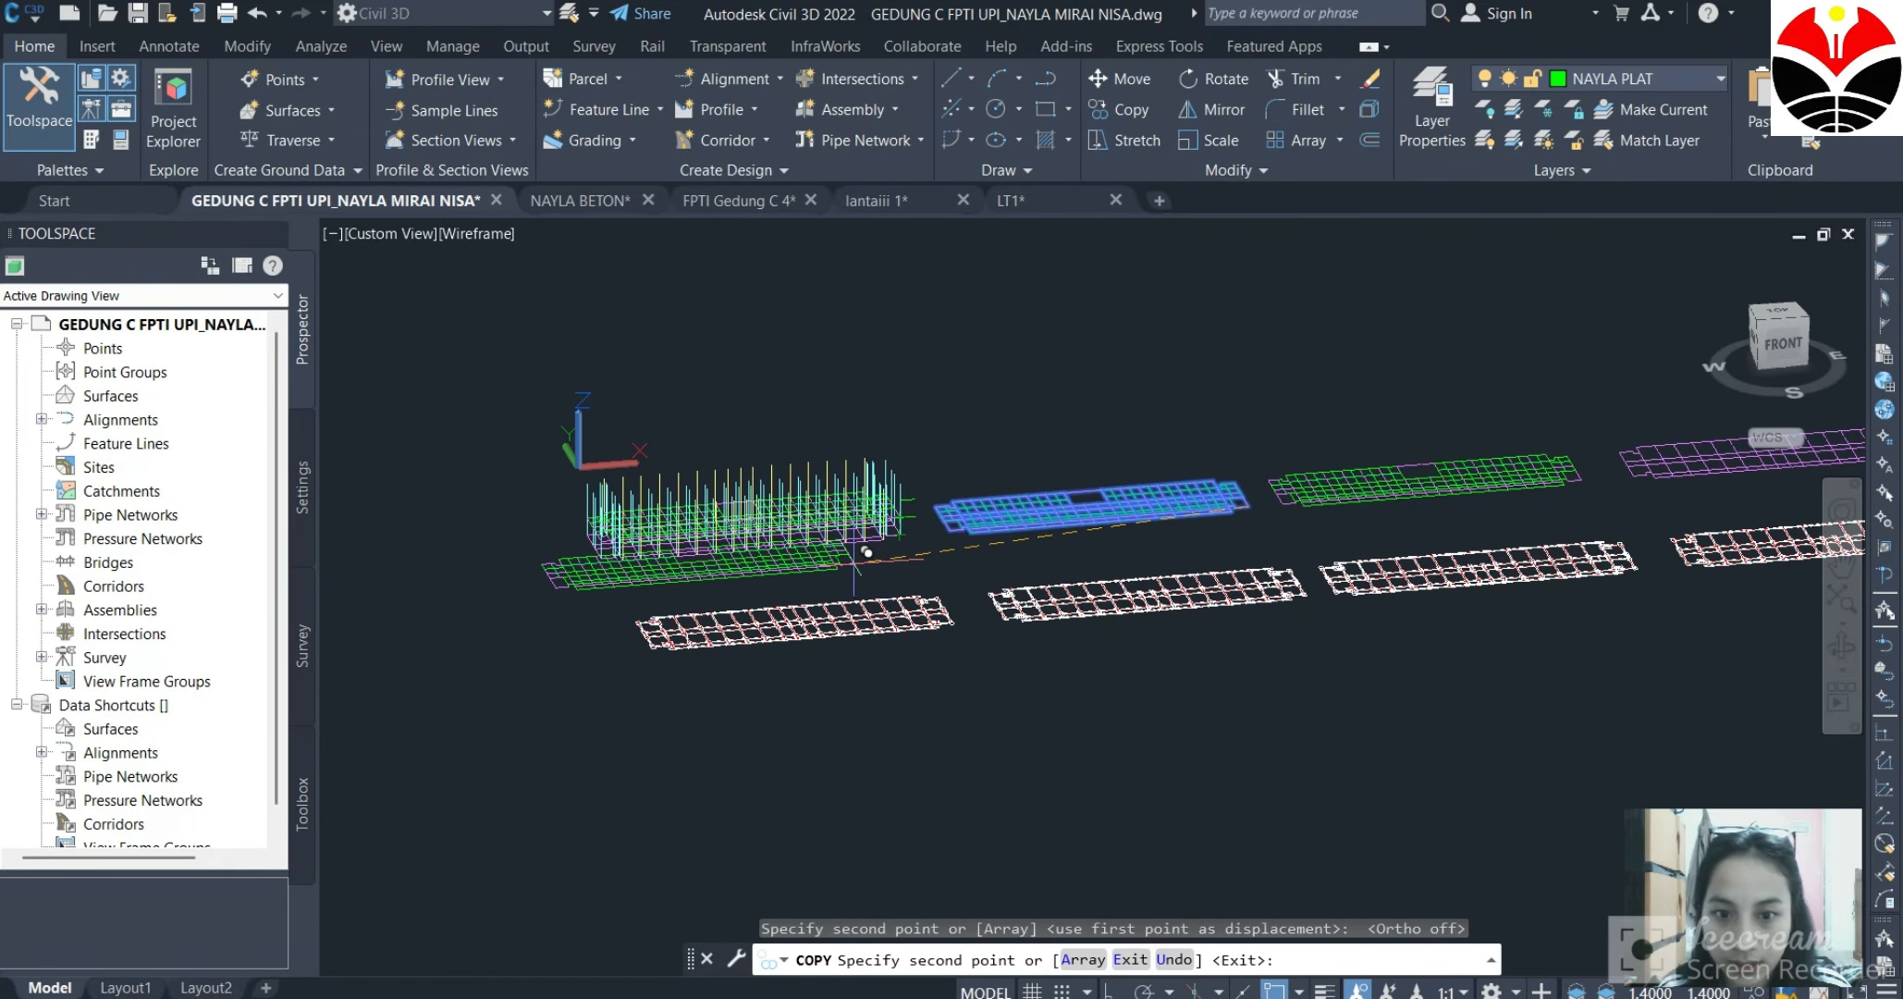
pyautogui.scroll(10, 865, 551)
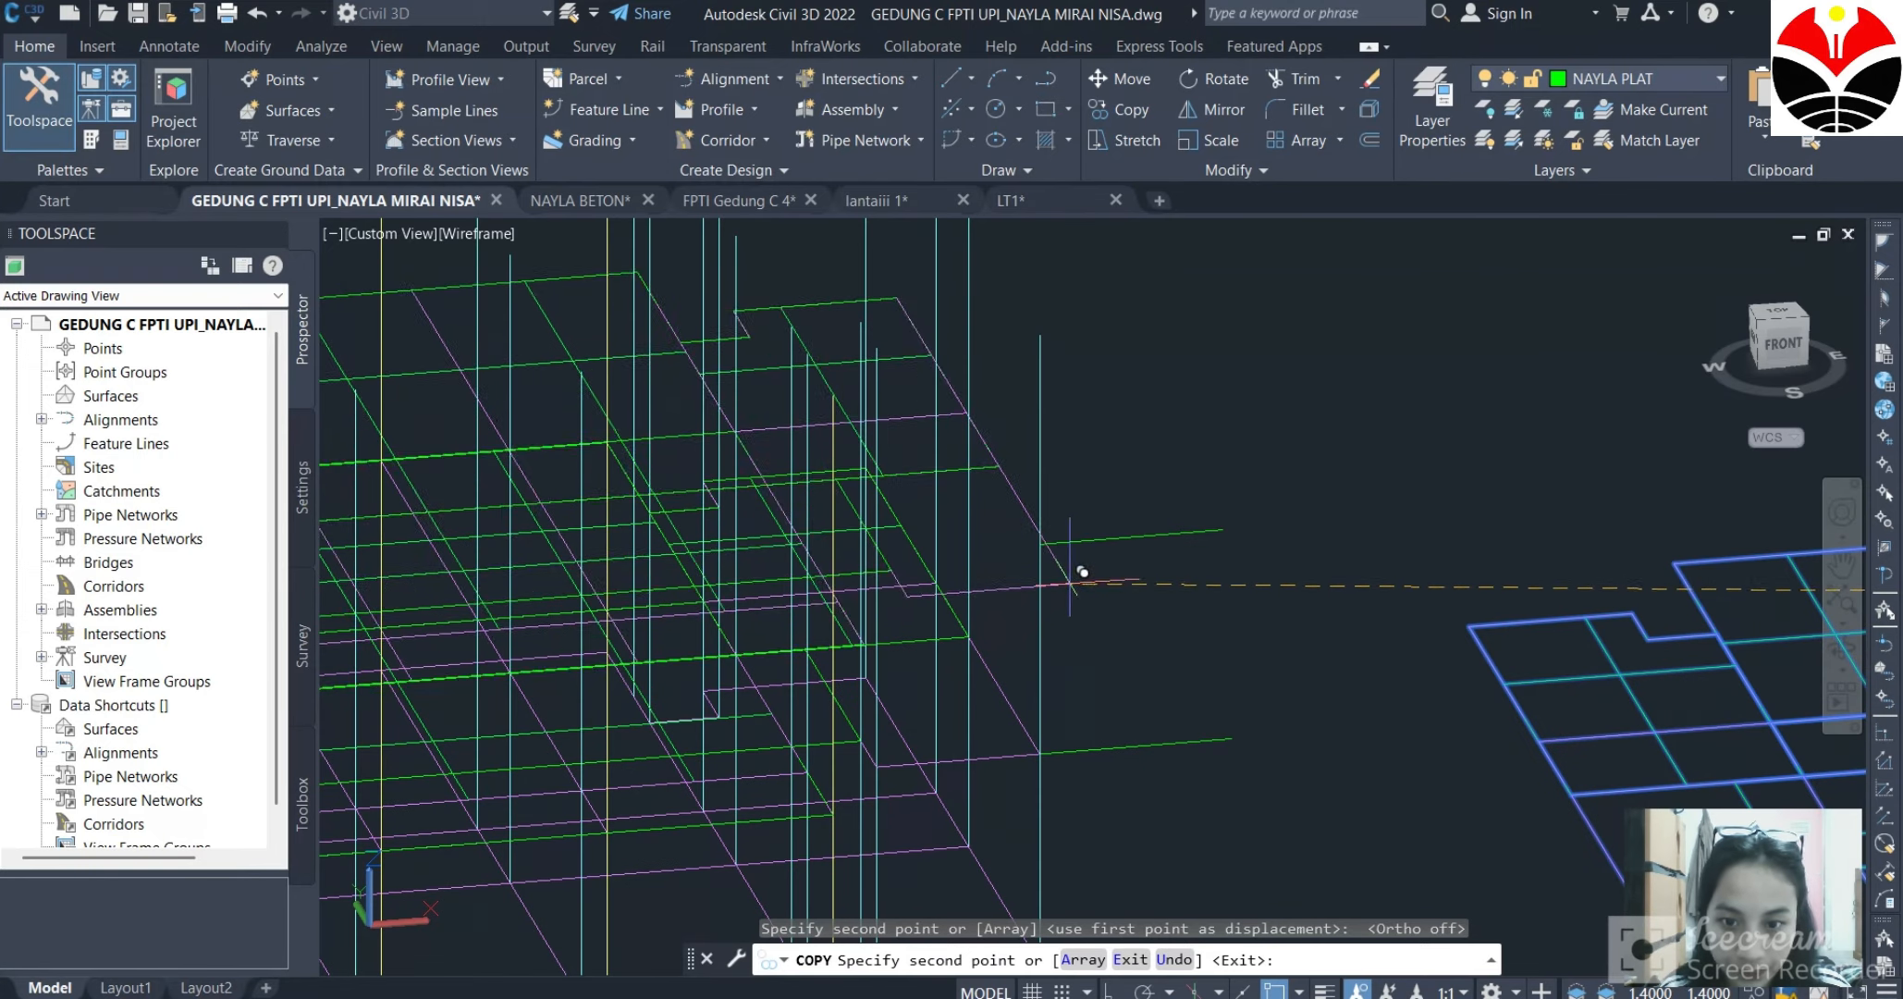
pyautogui.click(1168, 532)
pyautogui.press('Escape')
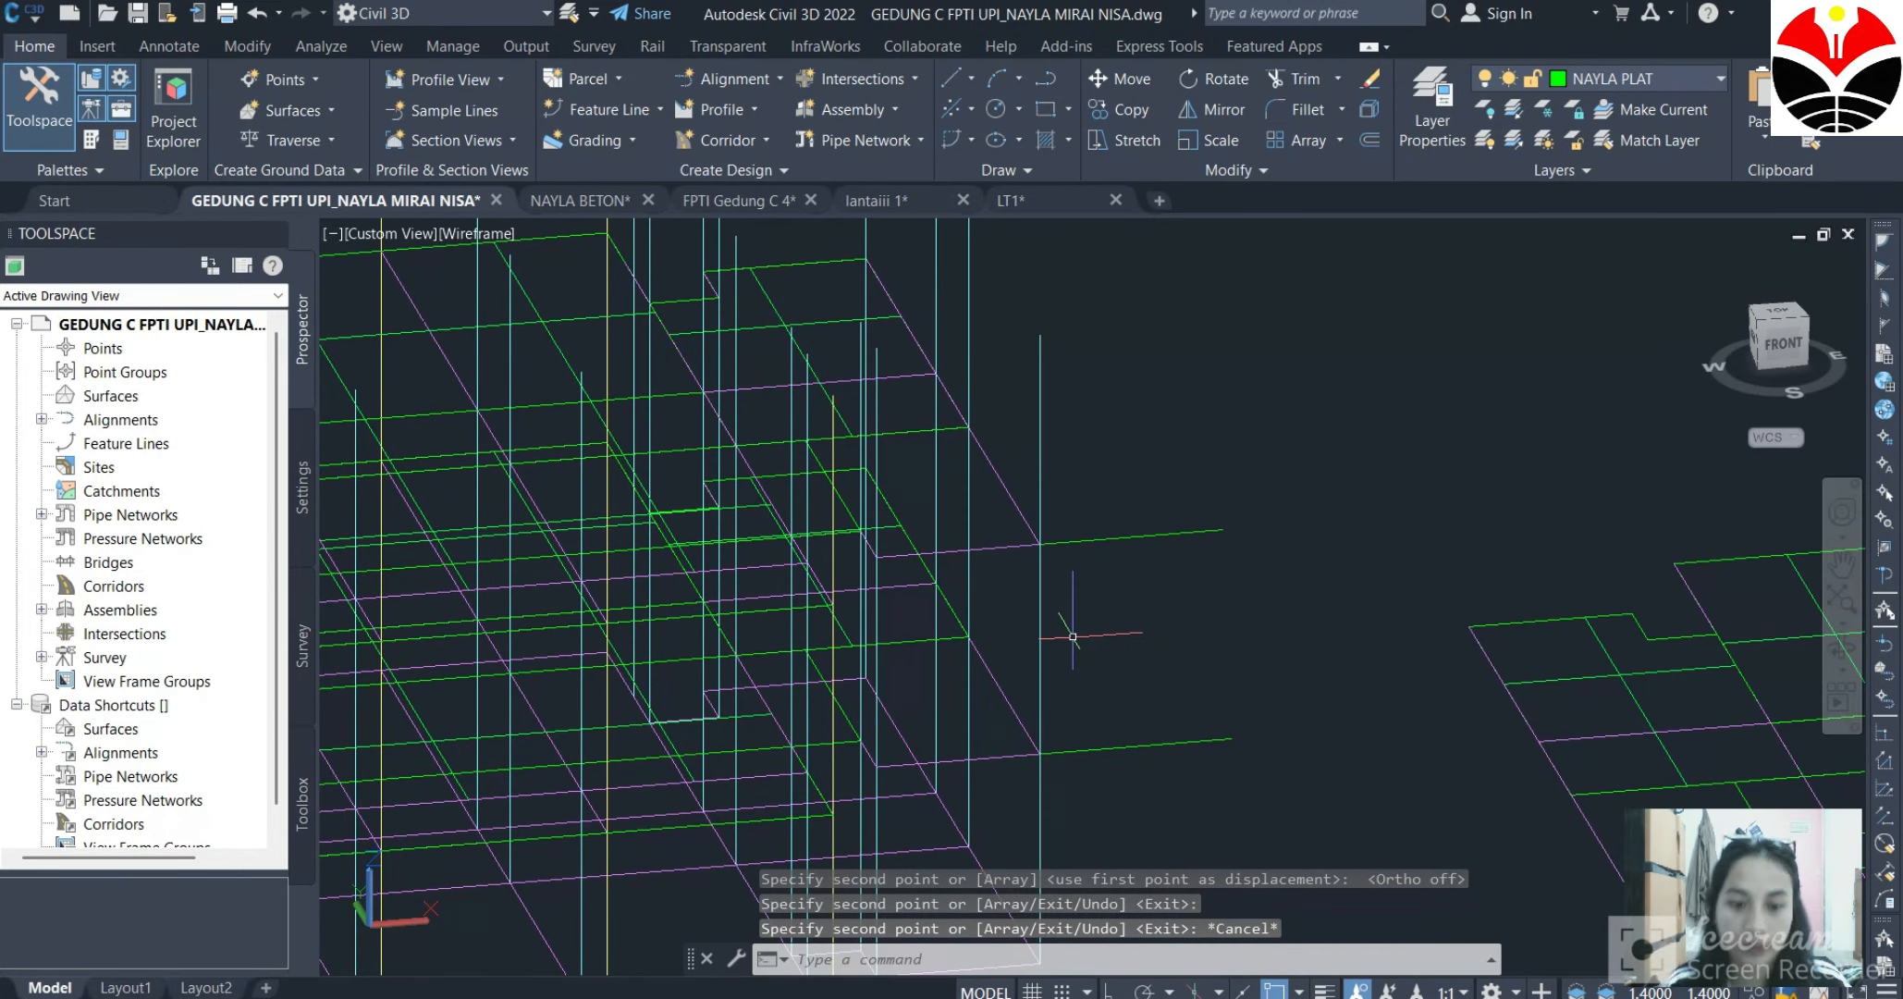
# Copy the entire purple B30 X 50 beam grid from its near outer corner to the top end of the assembled frame's corner column.
pyautogui.scroll(-10, 1073, 636)
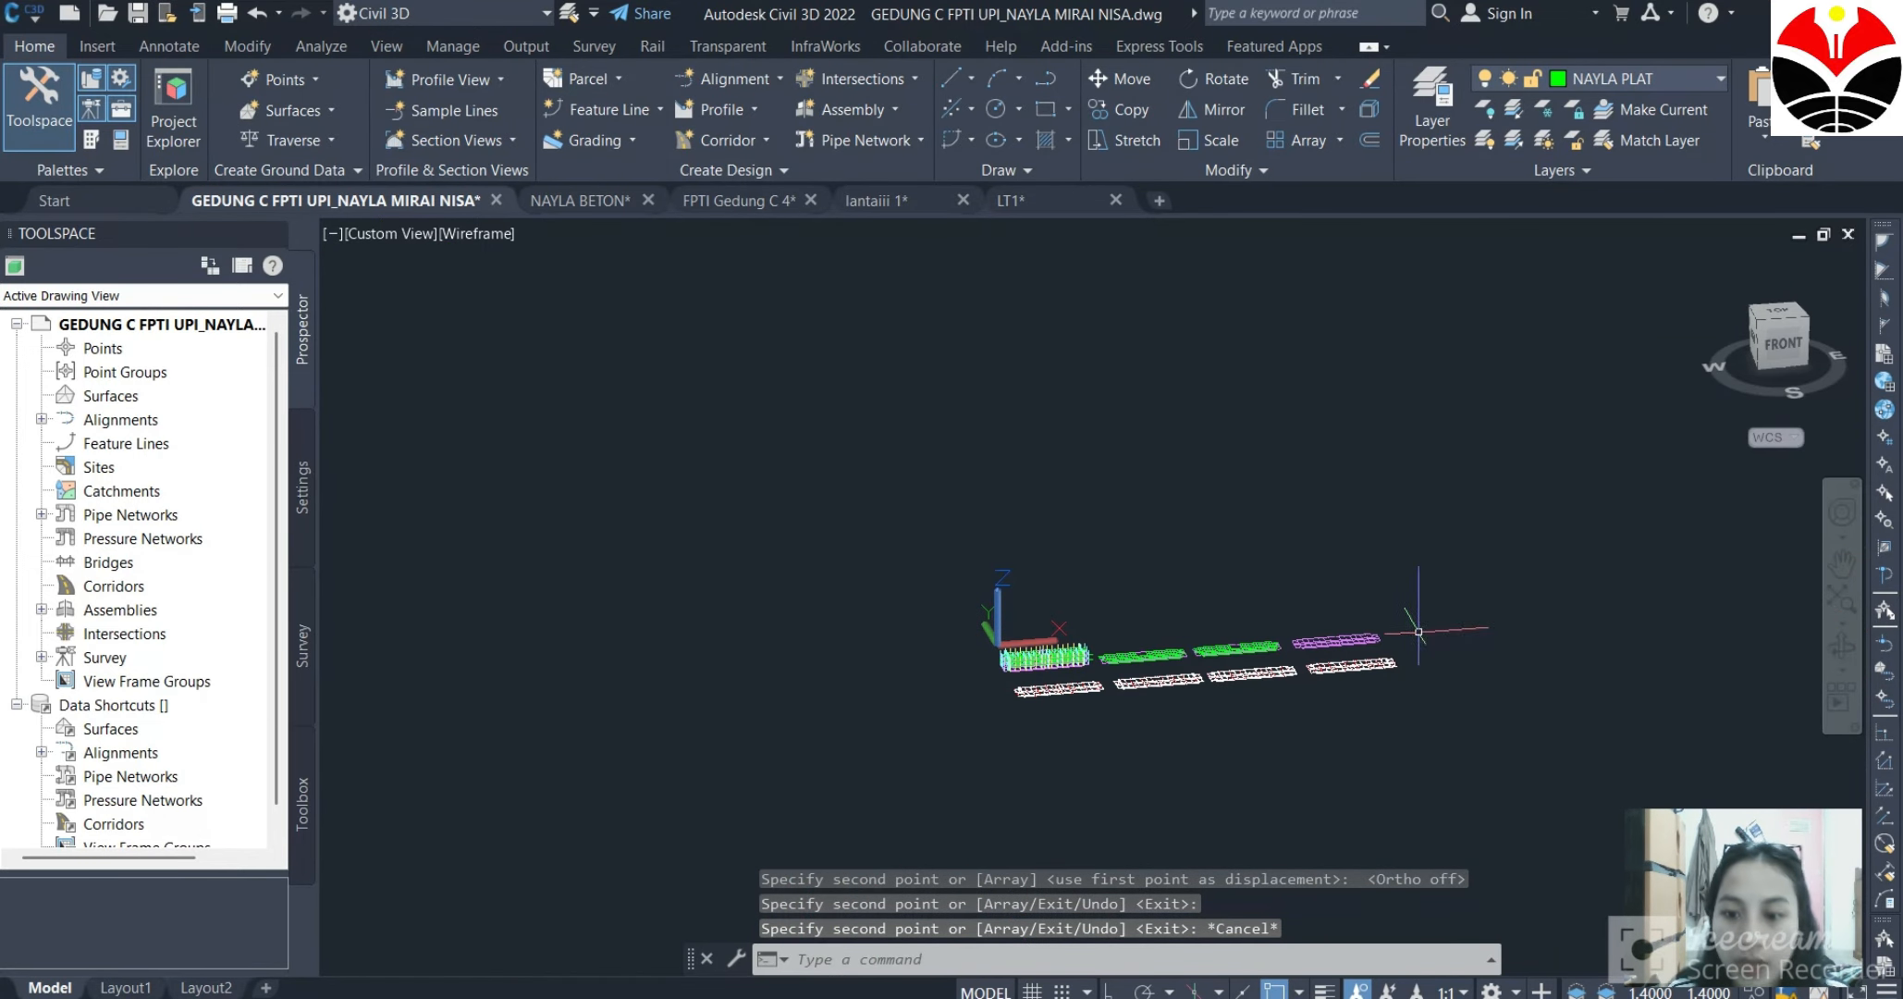
pyautogui.scroll(10, 1418, 631)
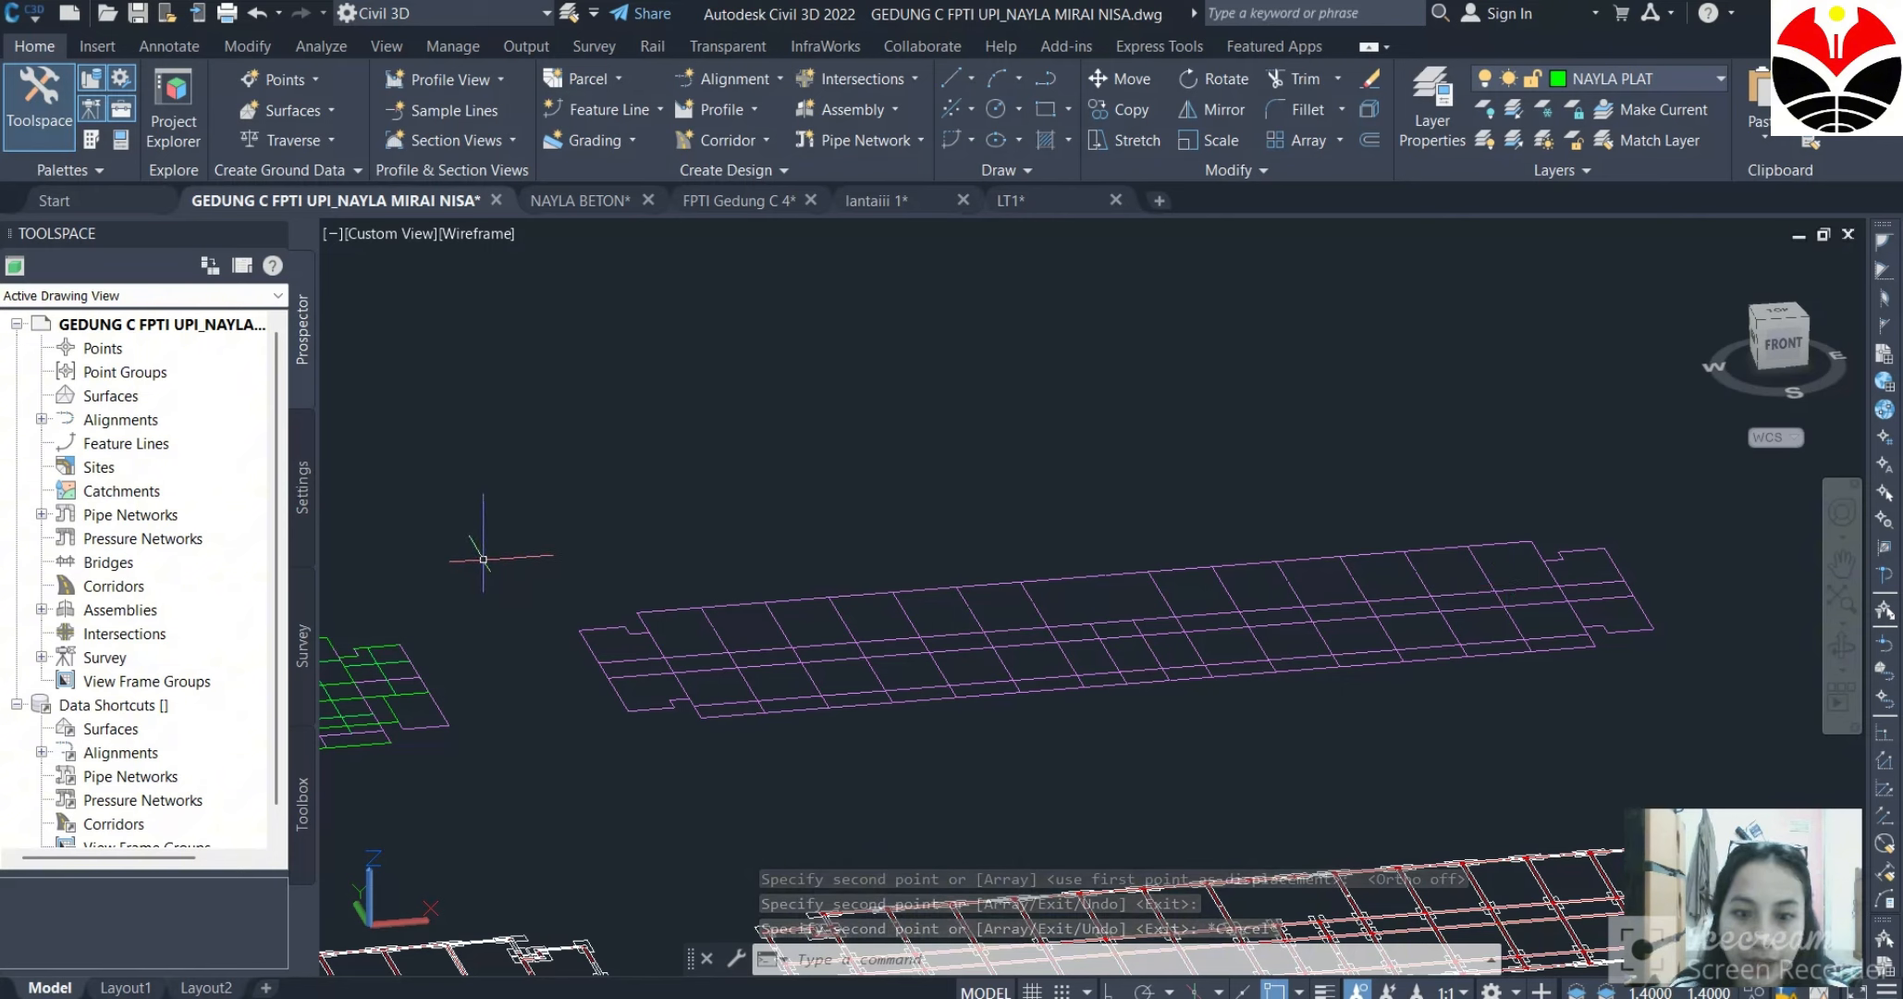
pyautogui.click(482, 475)
pyautogui.click(1731, 764)
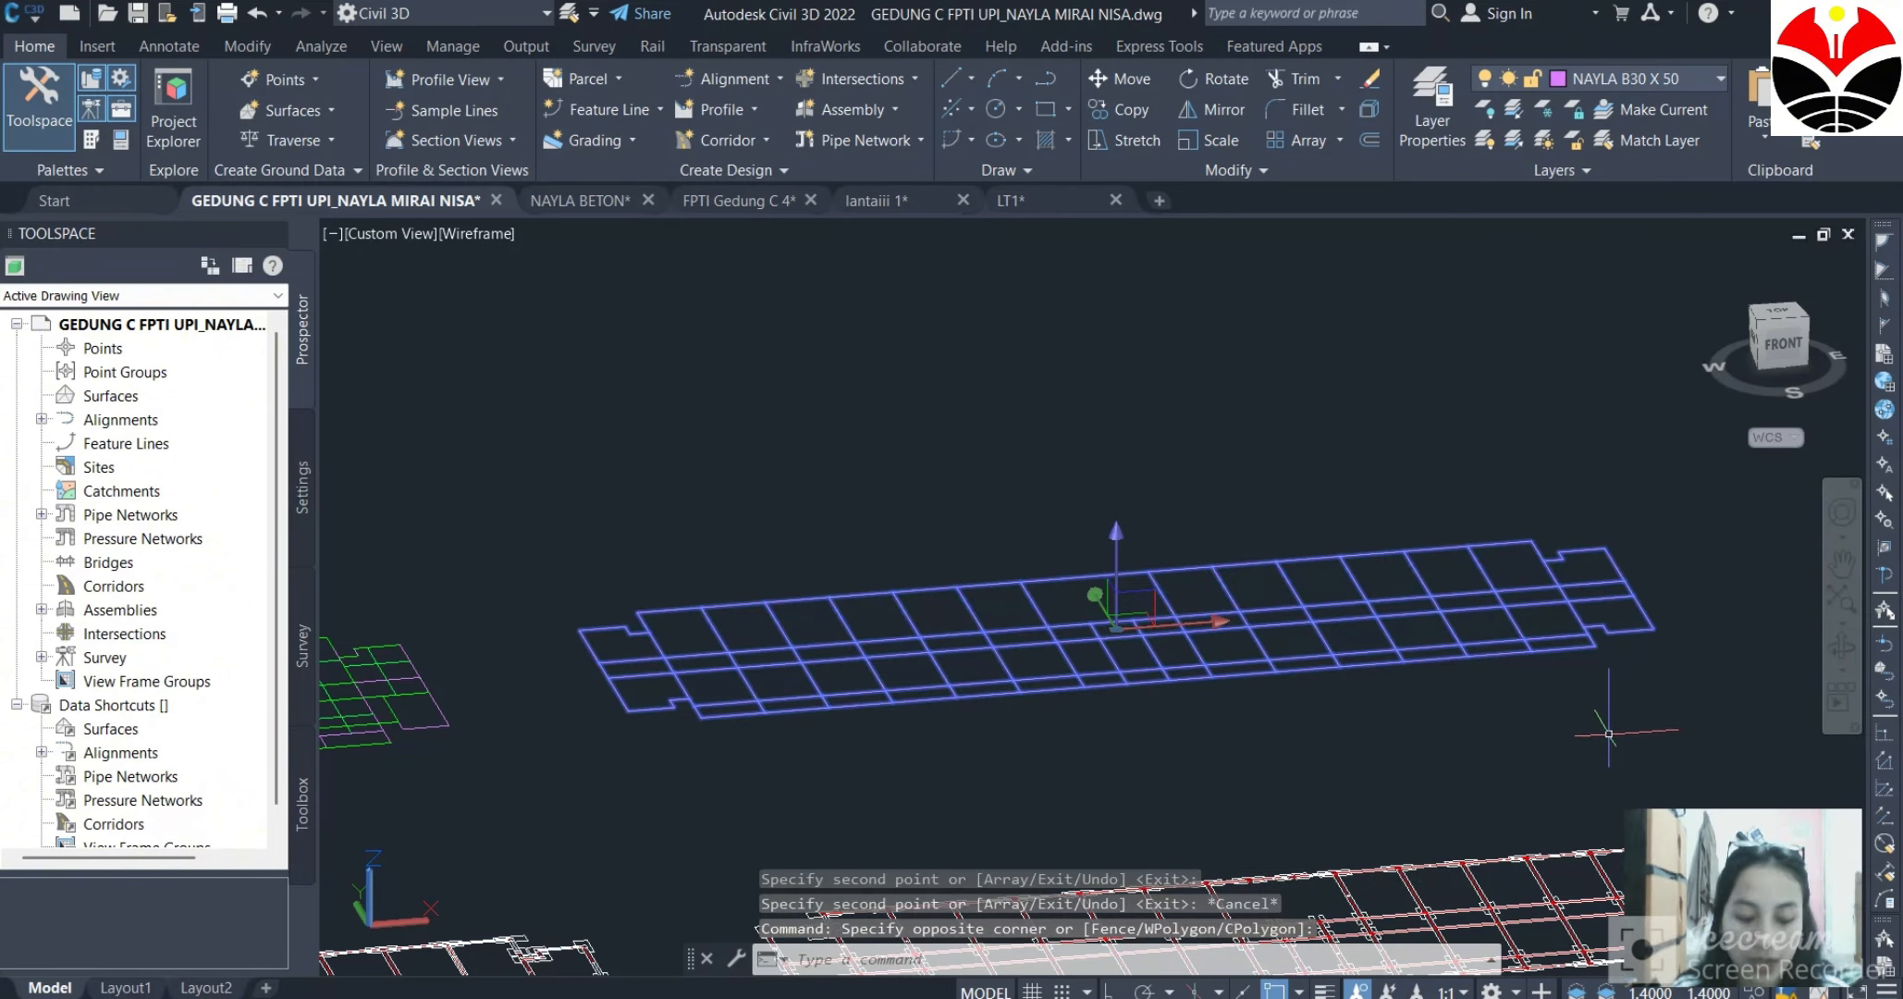
pyautogui.write('co')
pyautogui.press('Return')
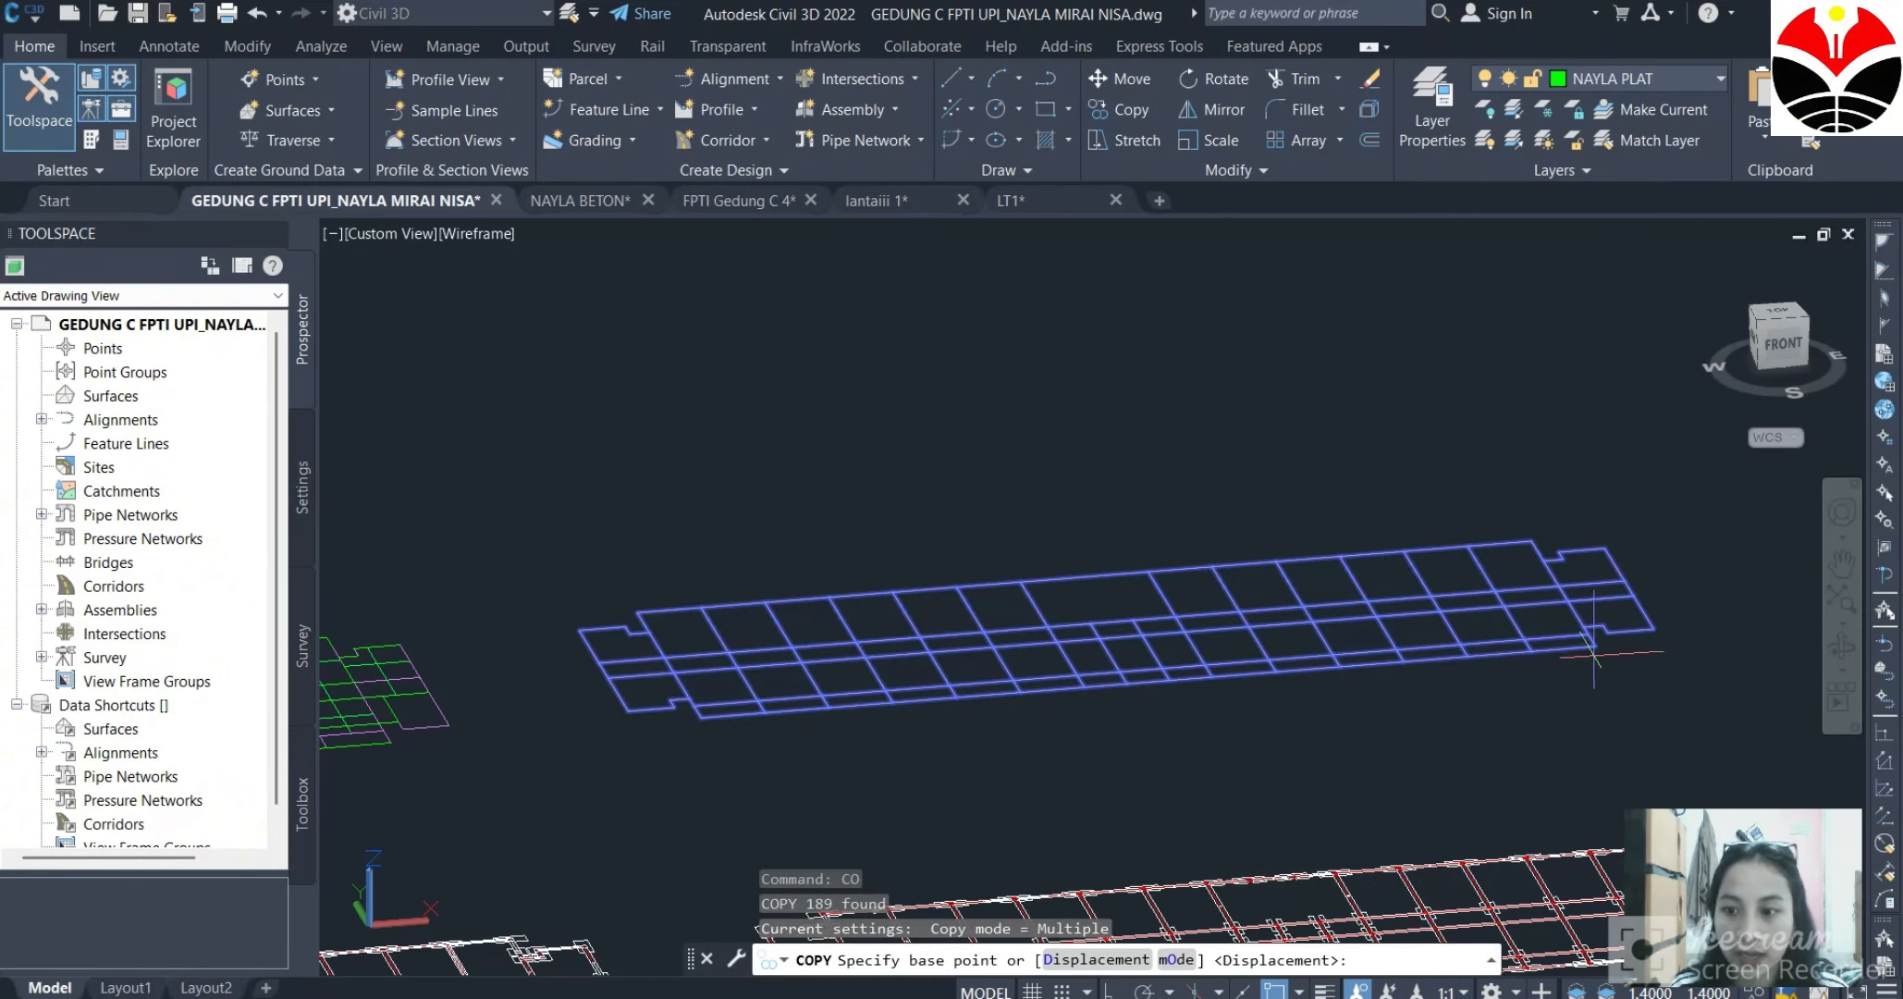
pyautogui.click(1653, 628)
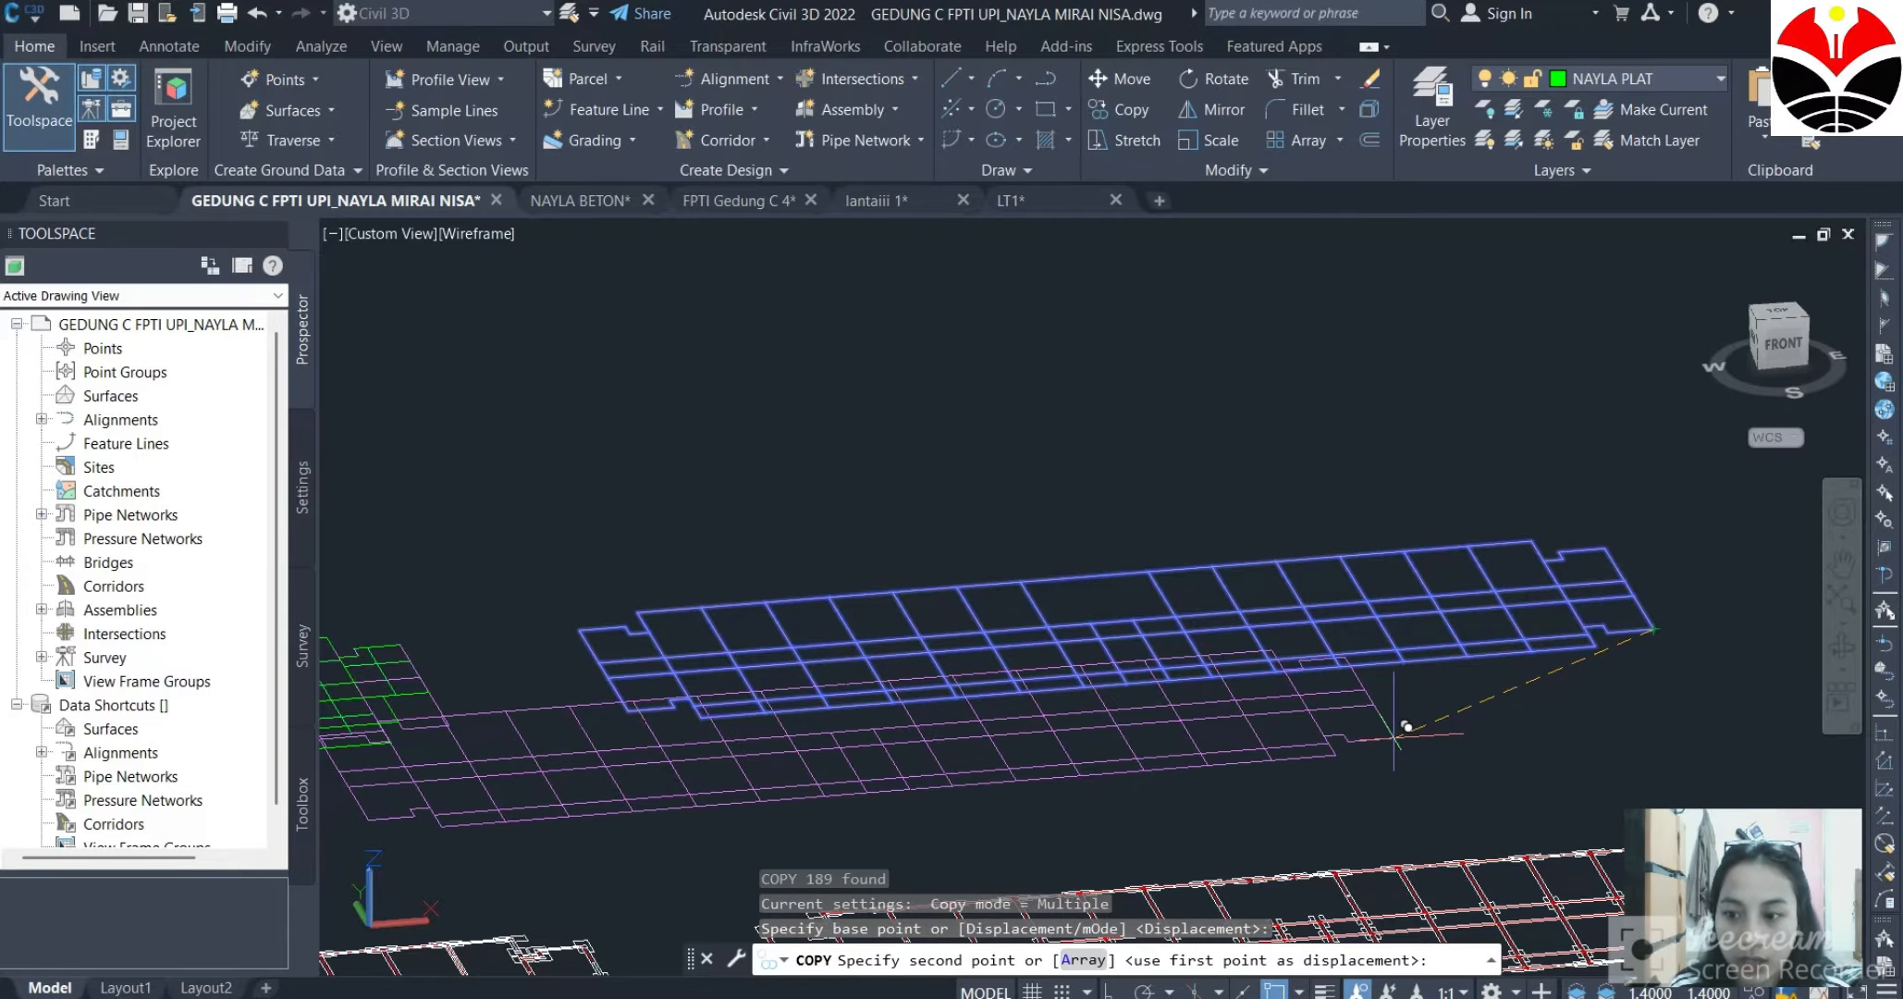
pyautogui.scroll(-6, 1664, 648)
pyautogui.scroll(6, 880, 738)
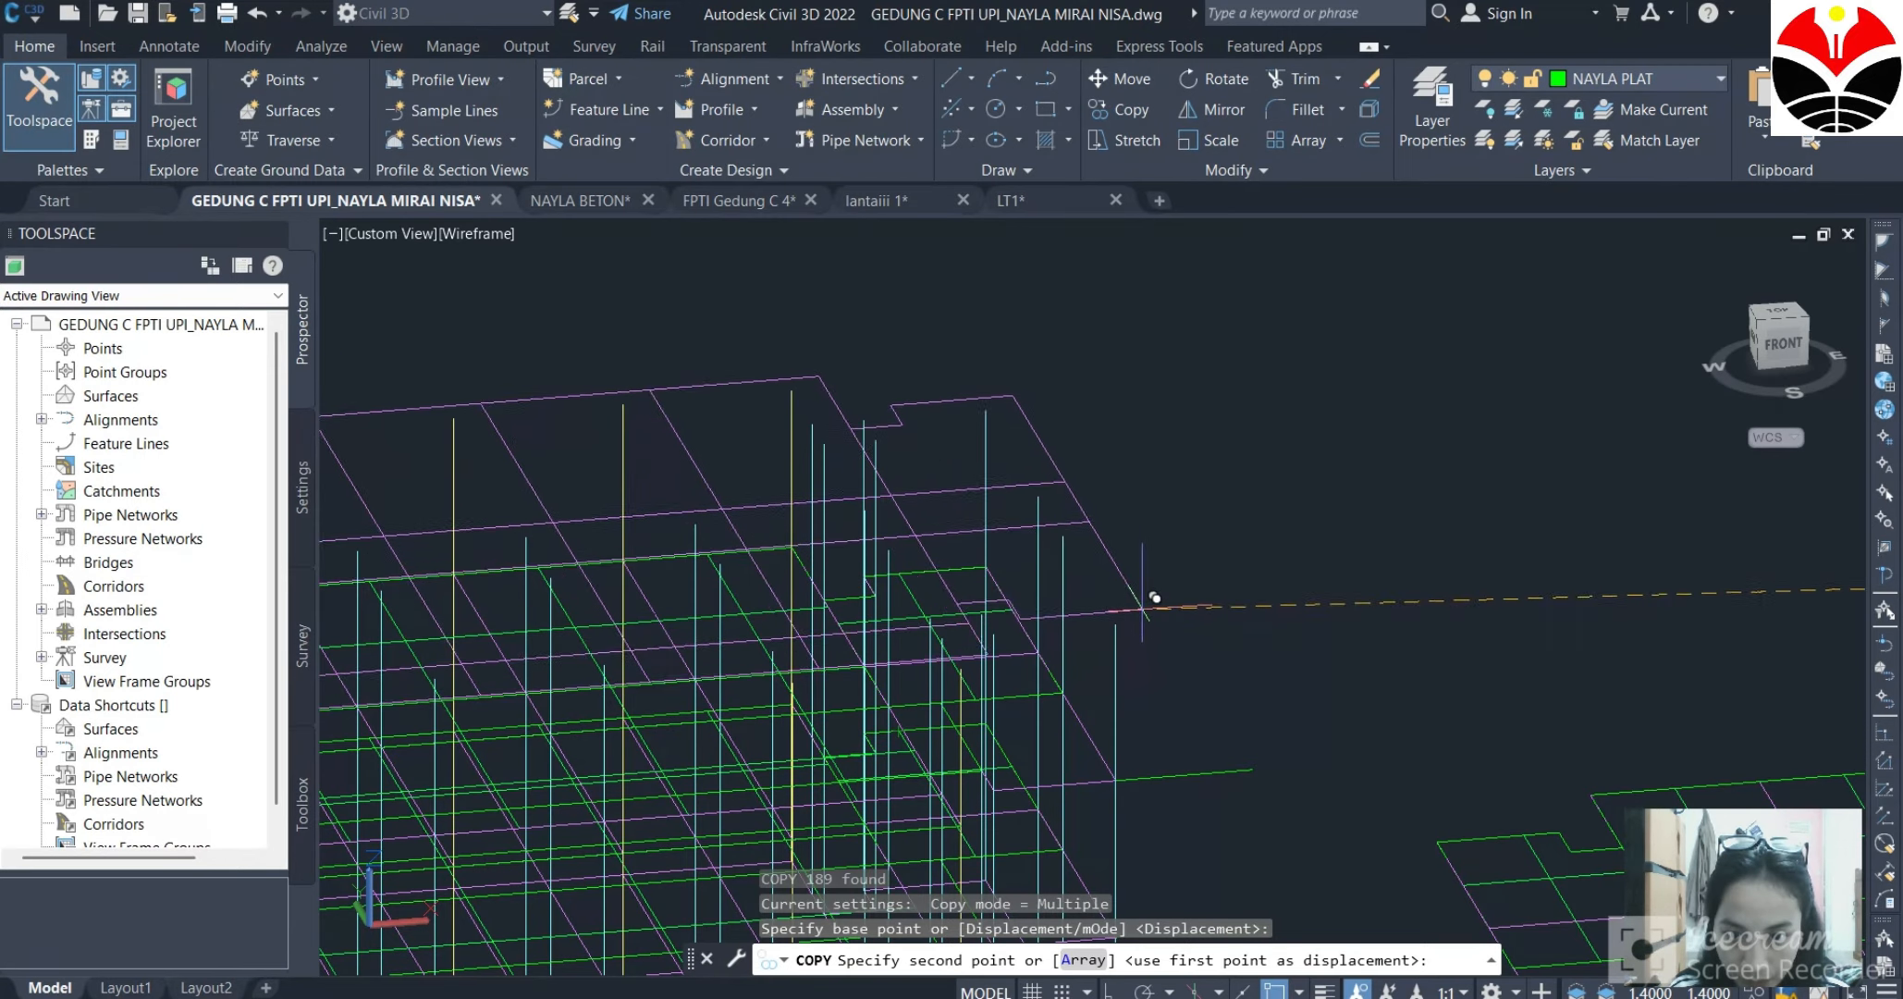
pyautogui.scroll(-5, 1231, 582)
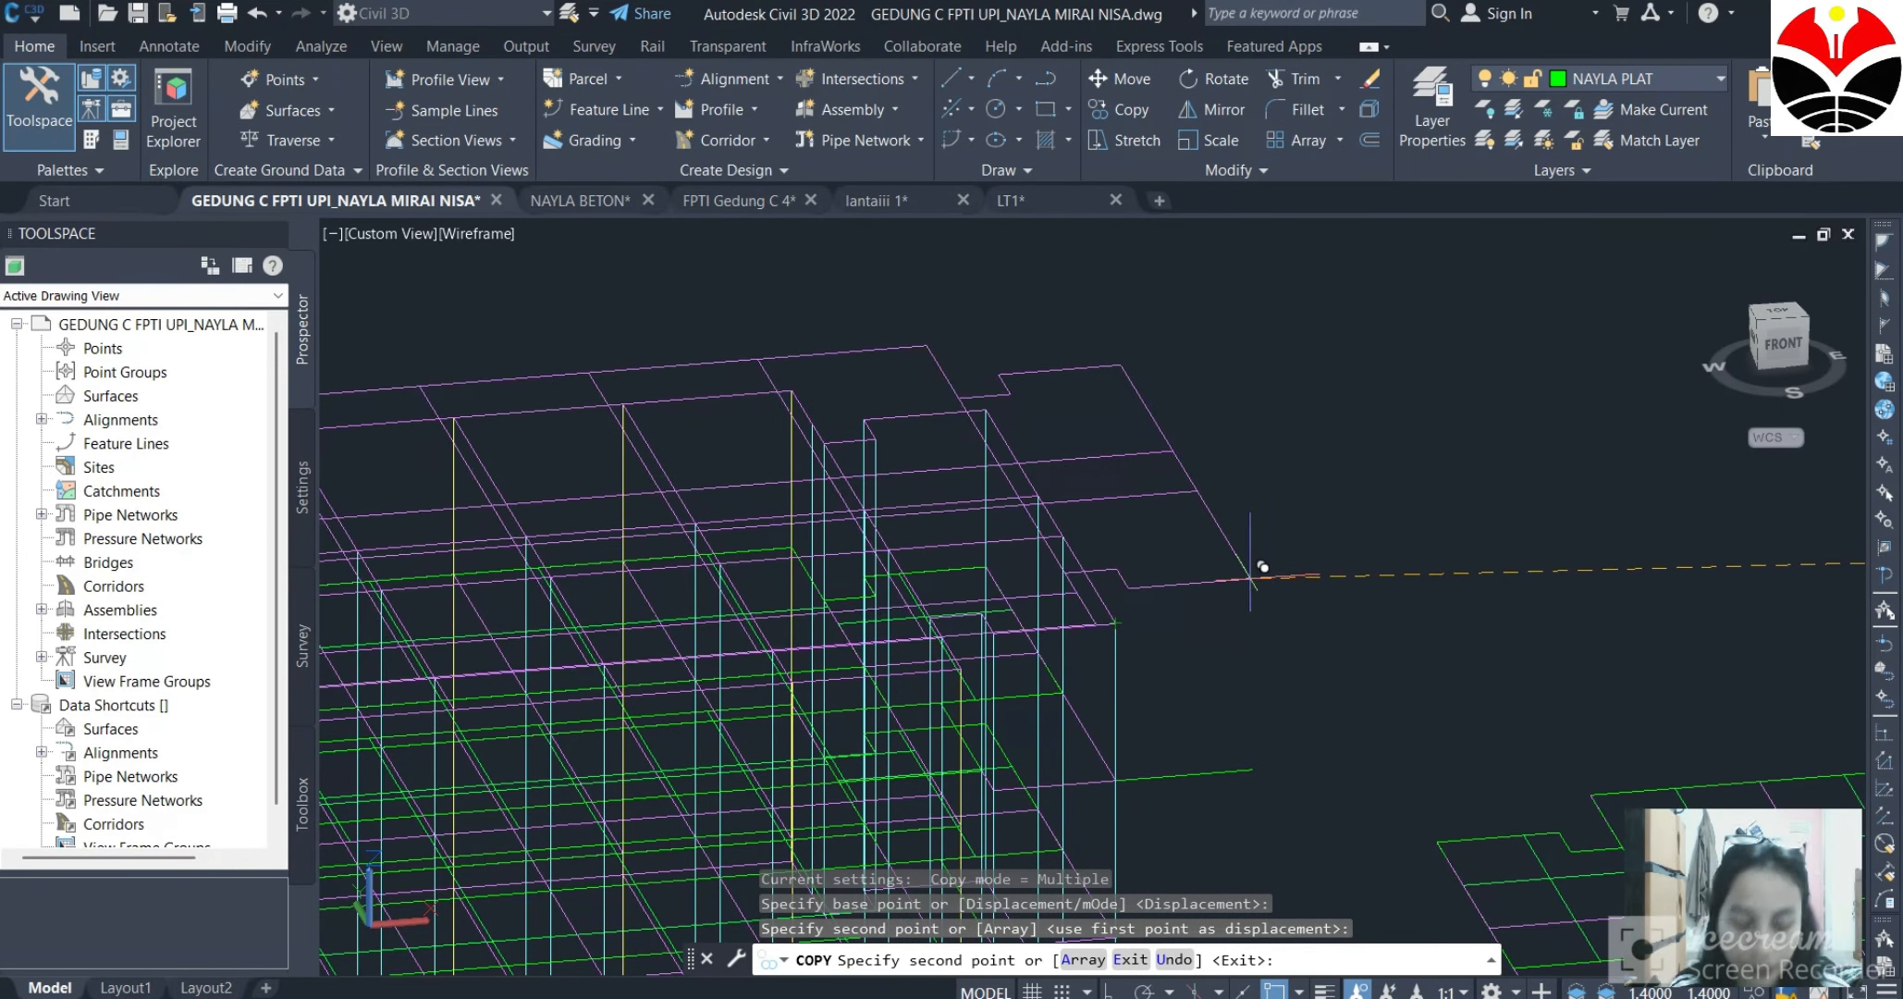
pyautogui.press('Escape')
# Delete the two short guide lines sticking out from the corner column of the assembled frame.
pyautogui.click(1263, 764)
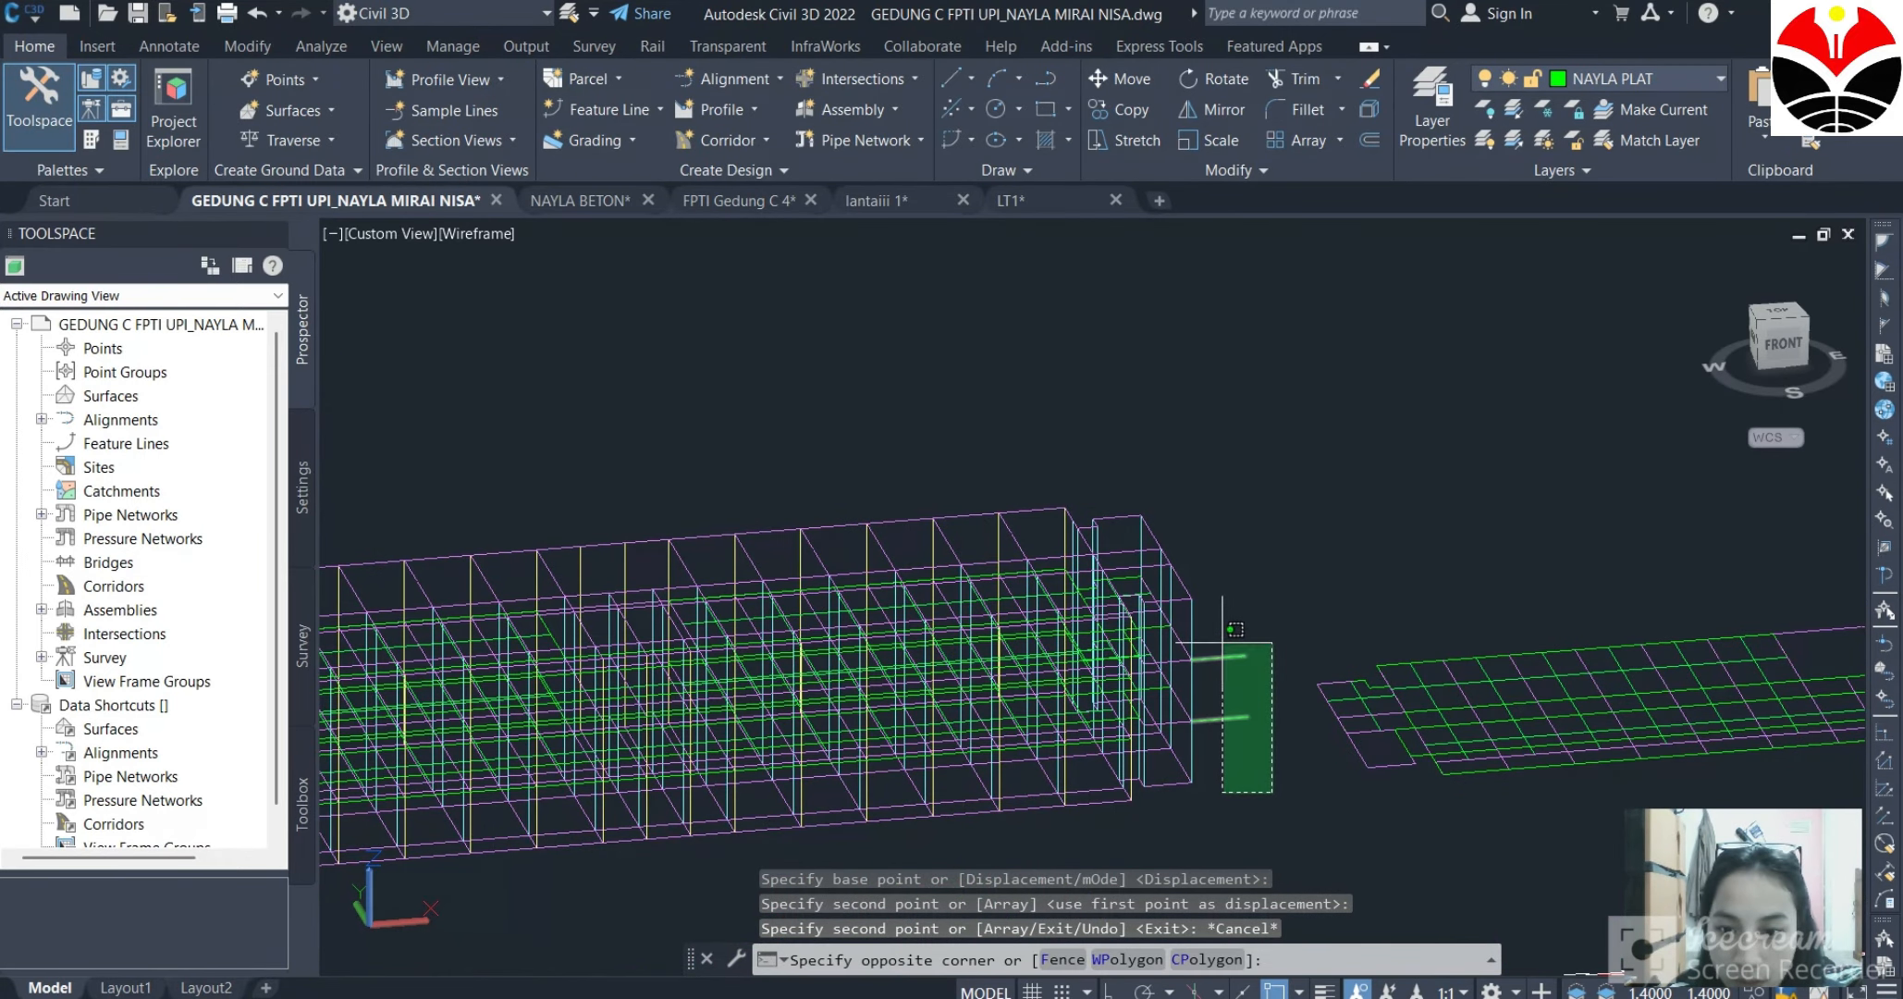
pyautogui.click(1235, 637)
pyautogui.press('Delete')
# Examine the assembled frame from the front and from an oblique angle, checking the beam and slab grids at every level.
pyautogui.scroll(-5, 1234, 647)
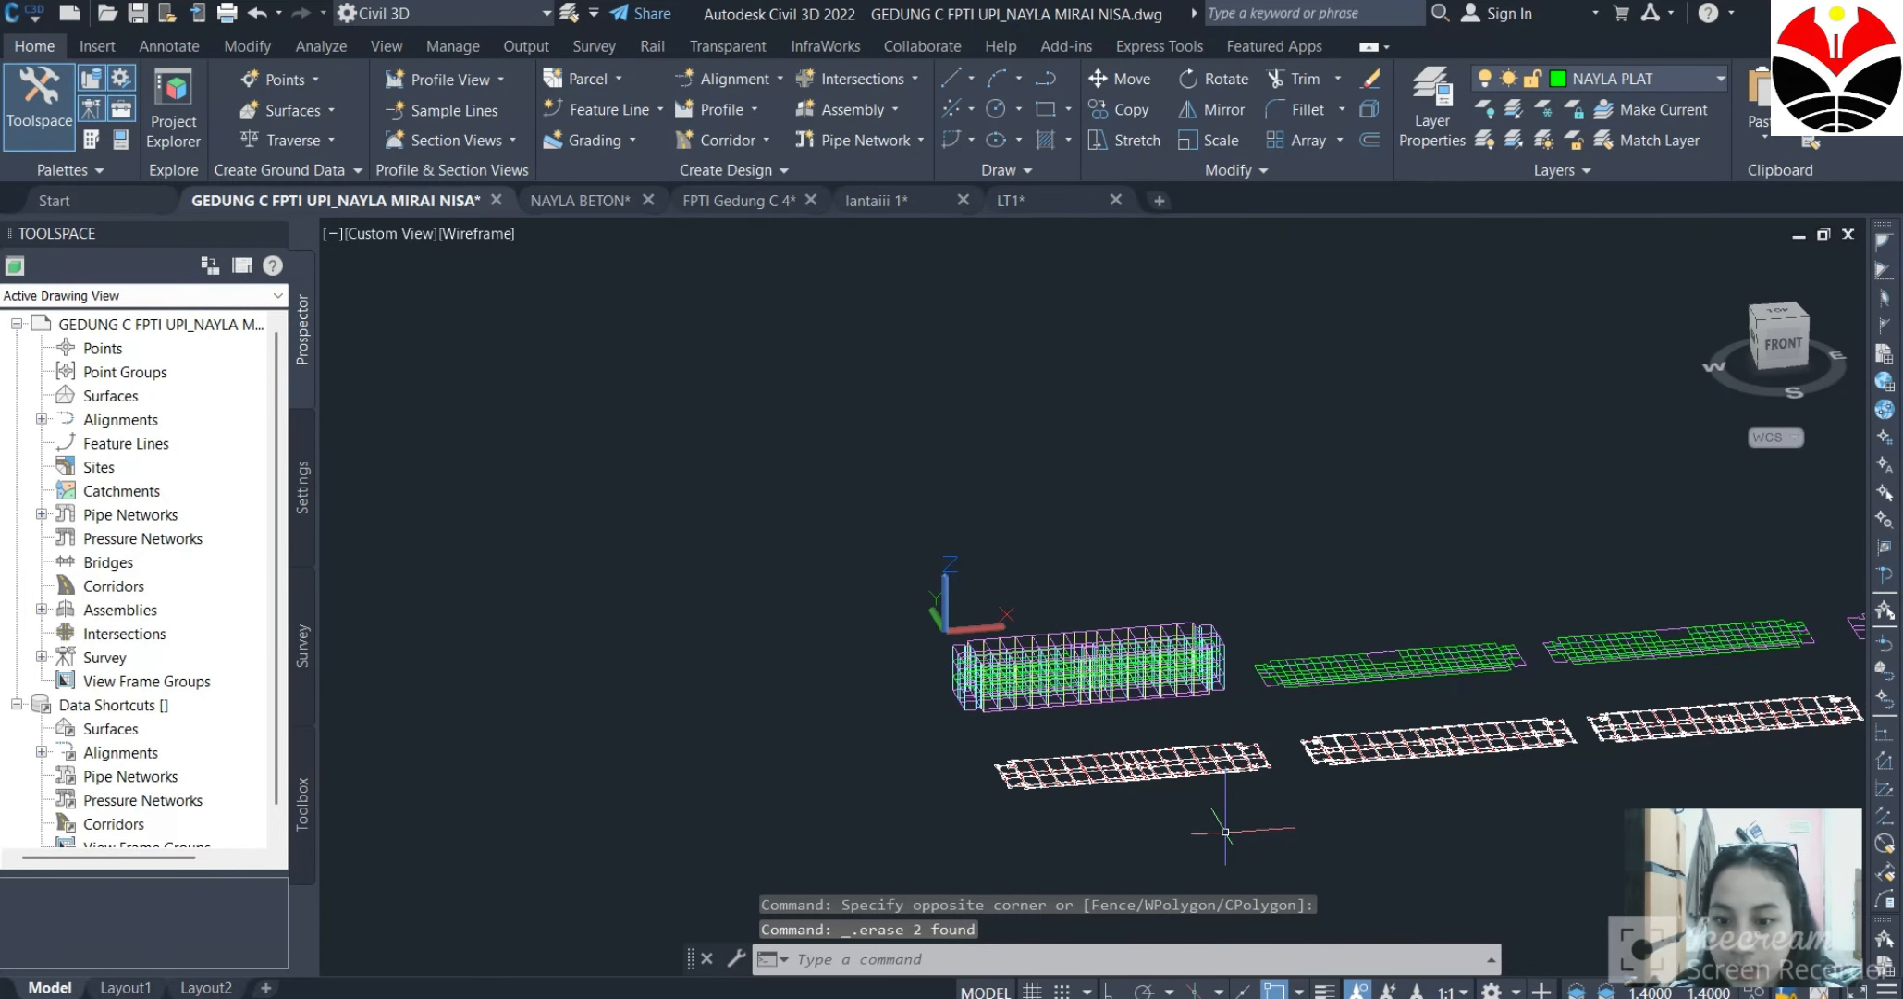
pyautogui.moveTo(1225, 831); pyautogui.dragTo(1203, 838)
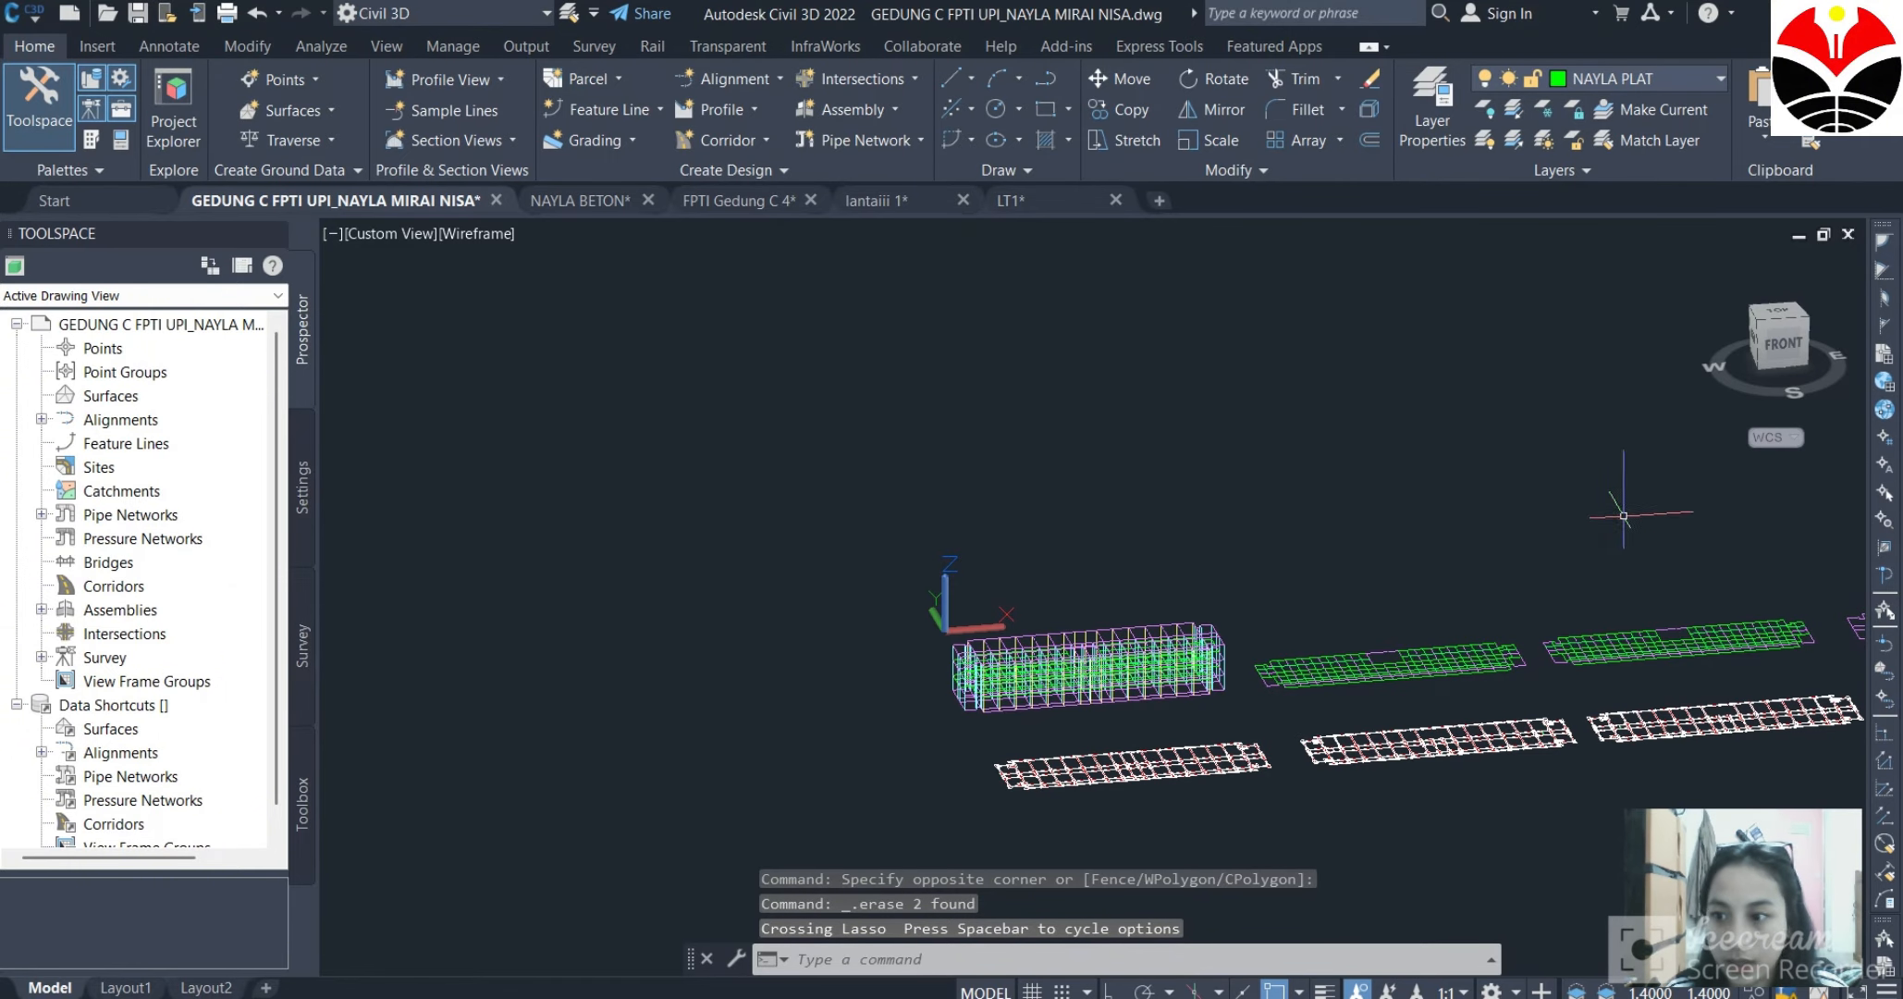
pyautogui.press('Escape')
pyautogui.keyDown('shift'); pyautogui.moveTo(1276, 859); pyautogui.dragTo(1096, 700, button='middle'); pyautogui.keyUp('shift')
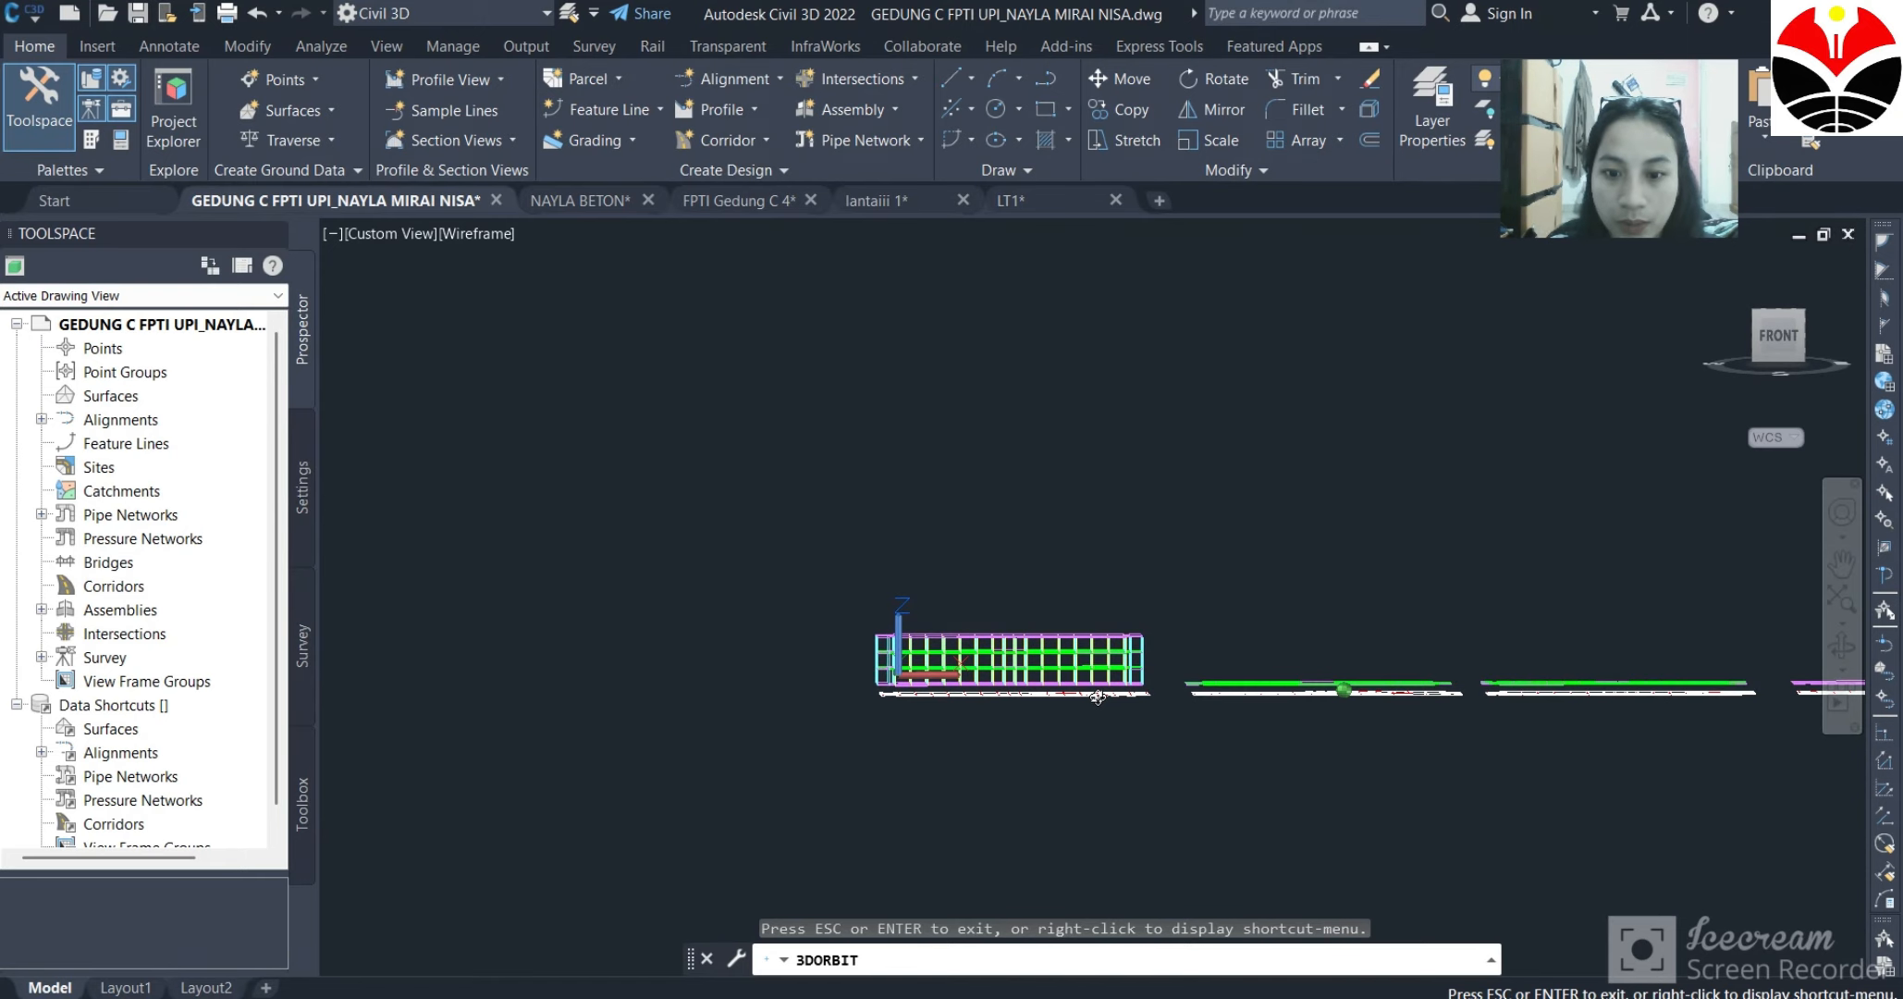
pyautogui.scroll(2, 1004, 655)
pyautogui.scroll(4, 1110, 634)
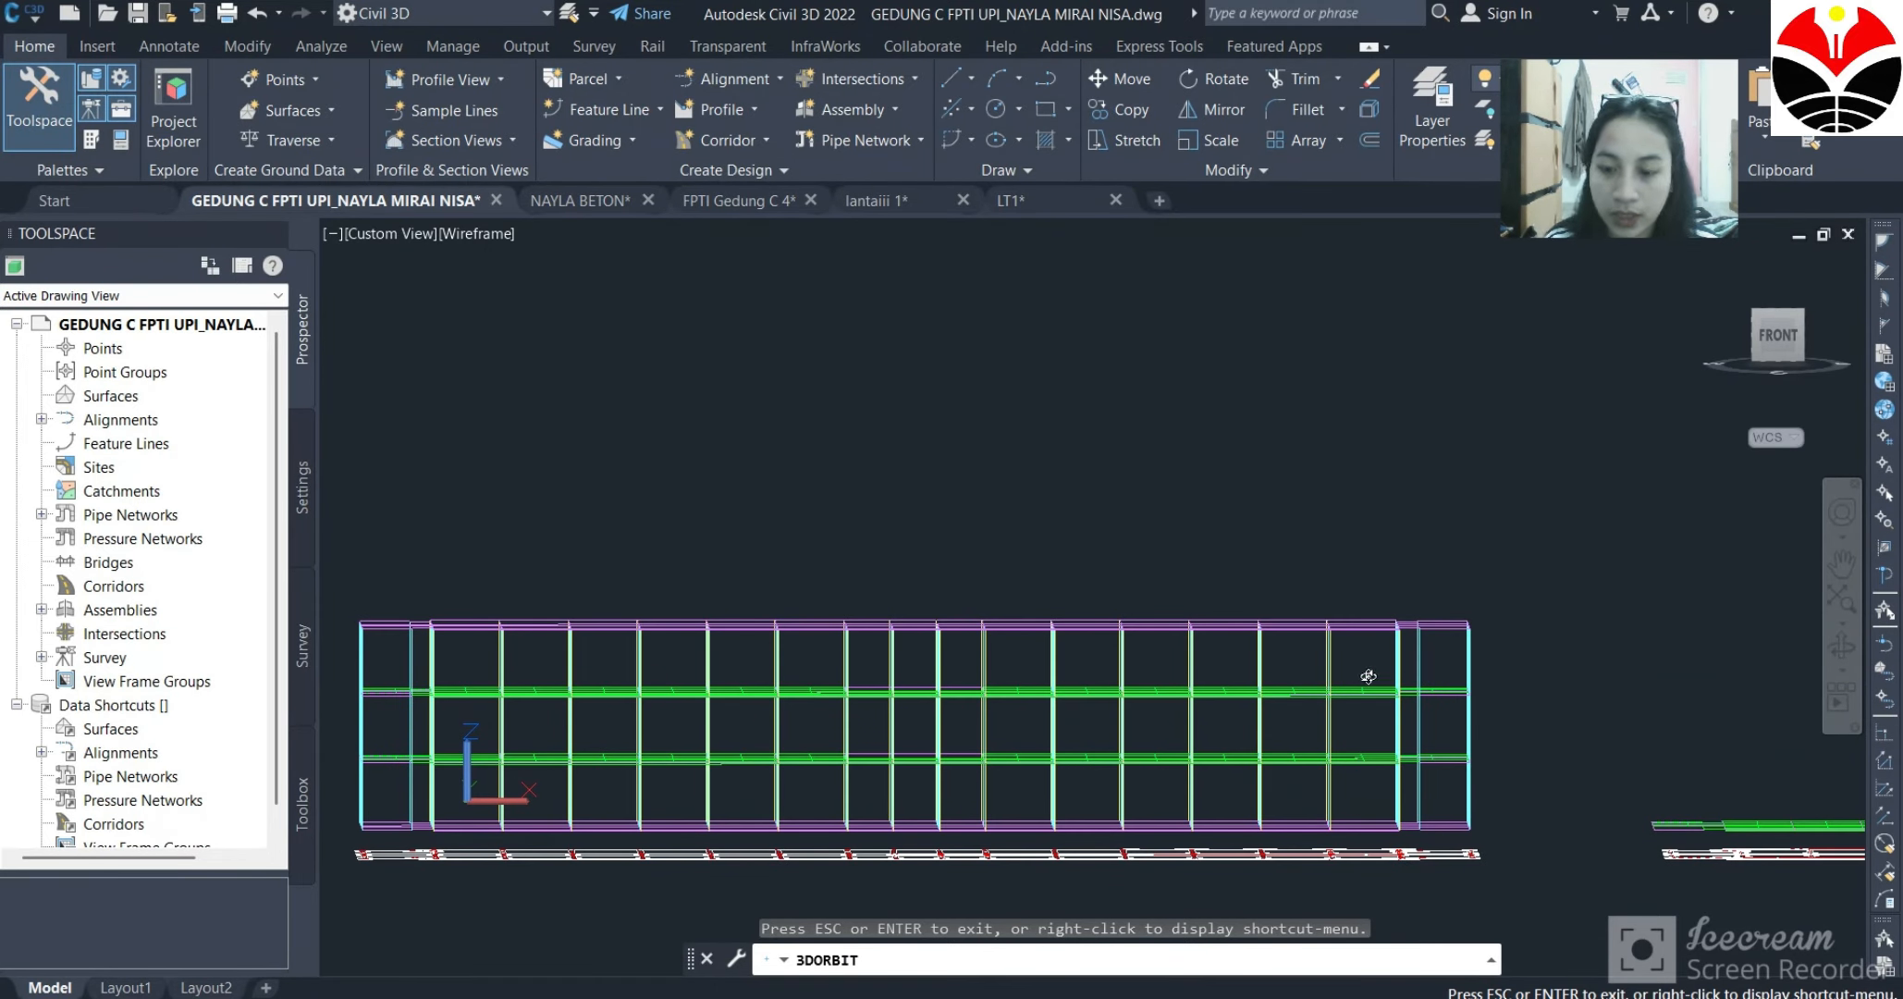
pyautogui.scroll(-1, 1244, 711)
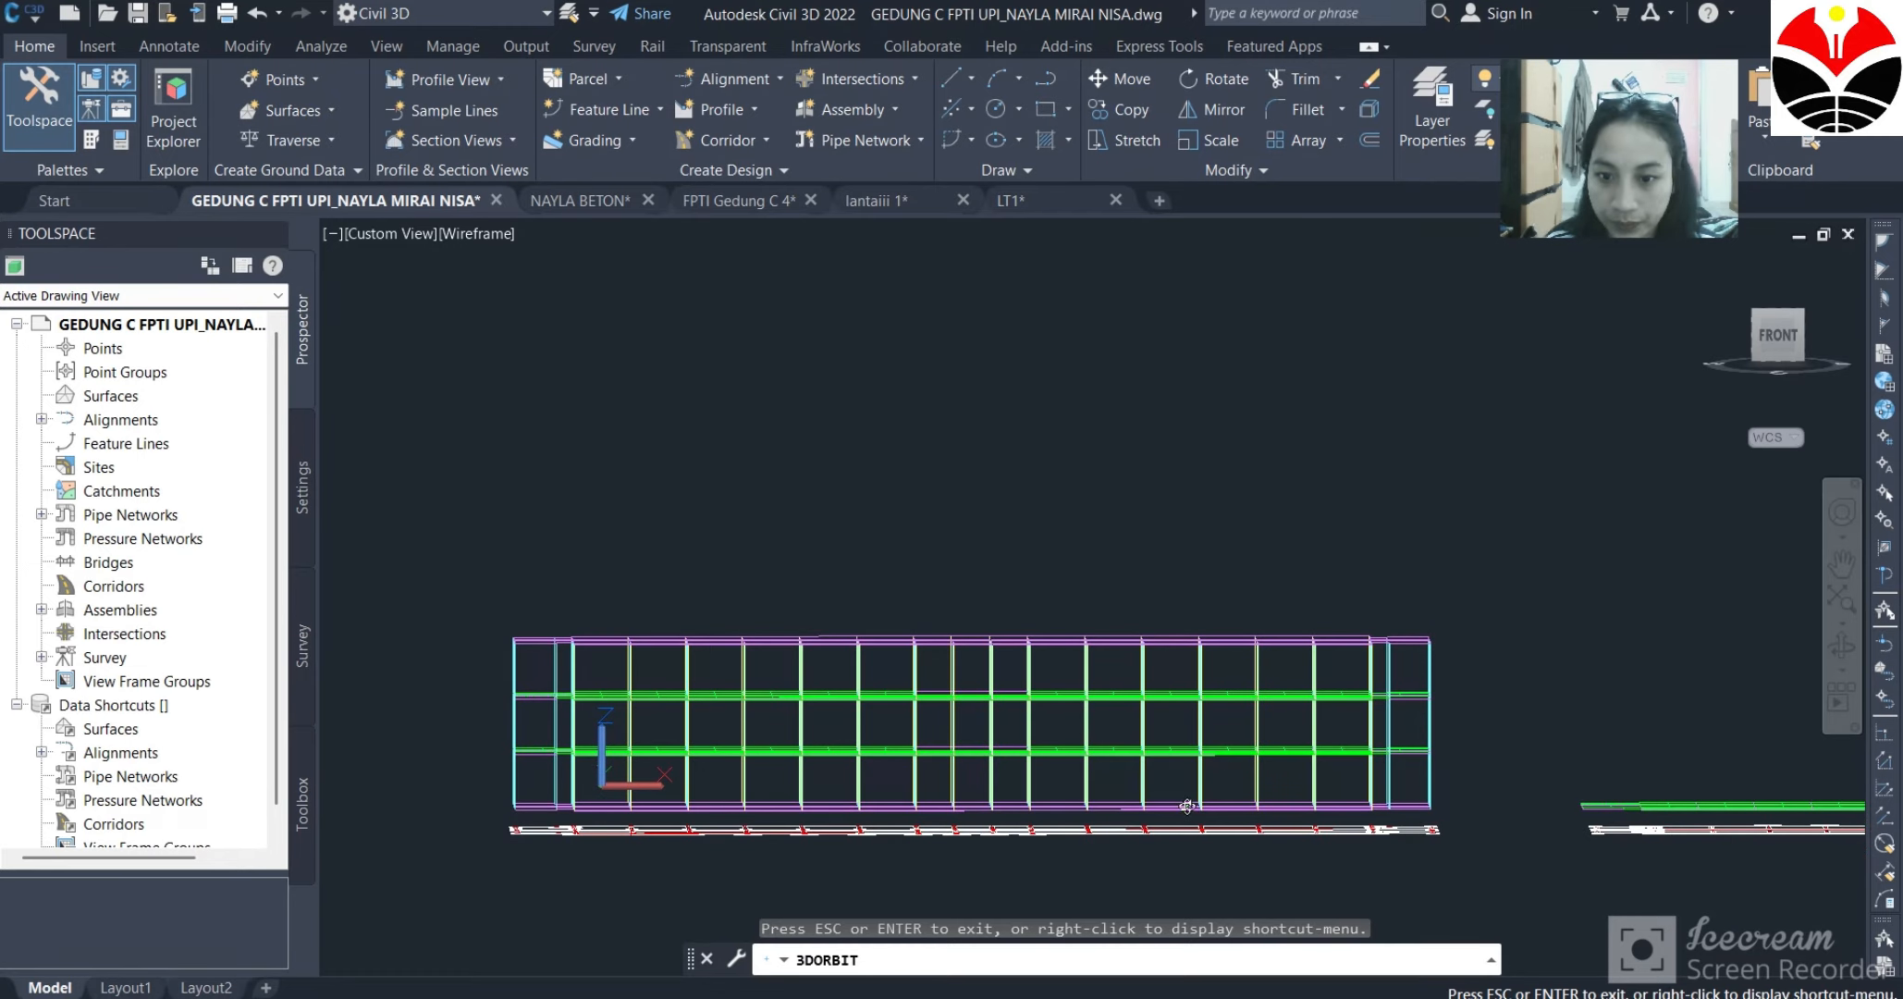
pyautogui.moveTo(968, 857); pyautogui.dragTo(1098, 885)
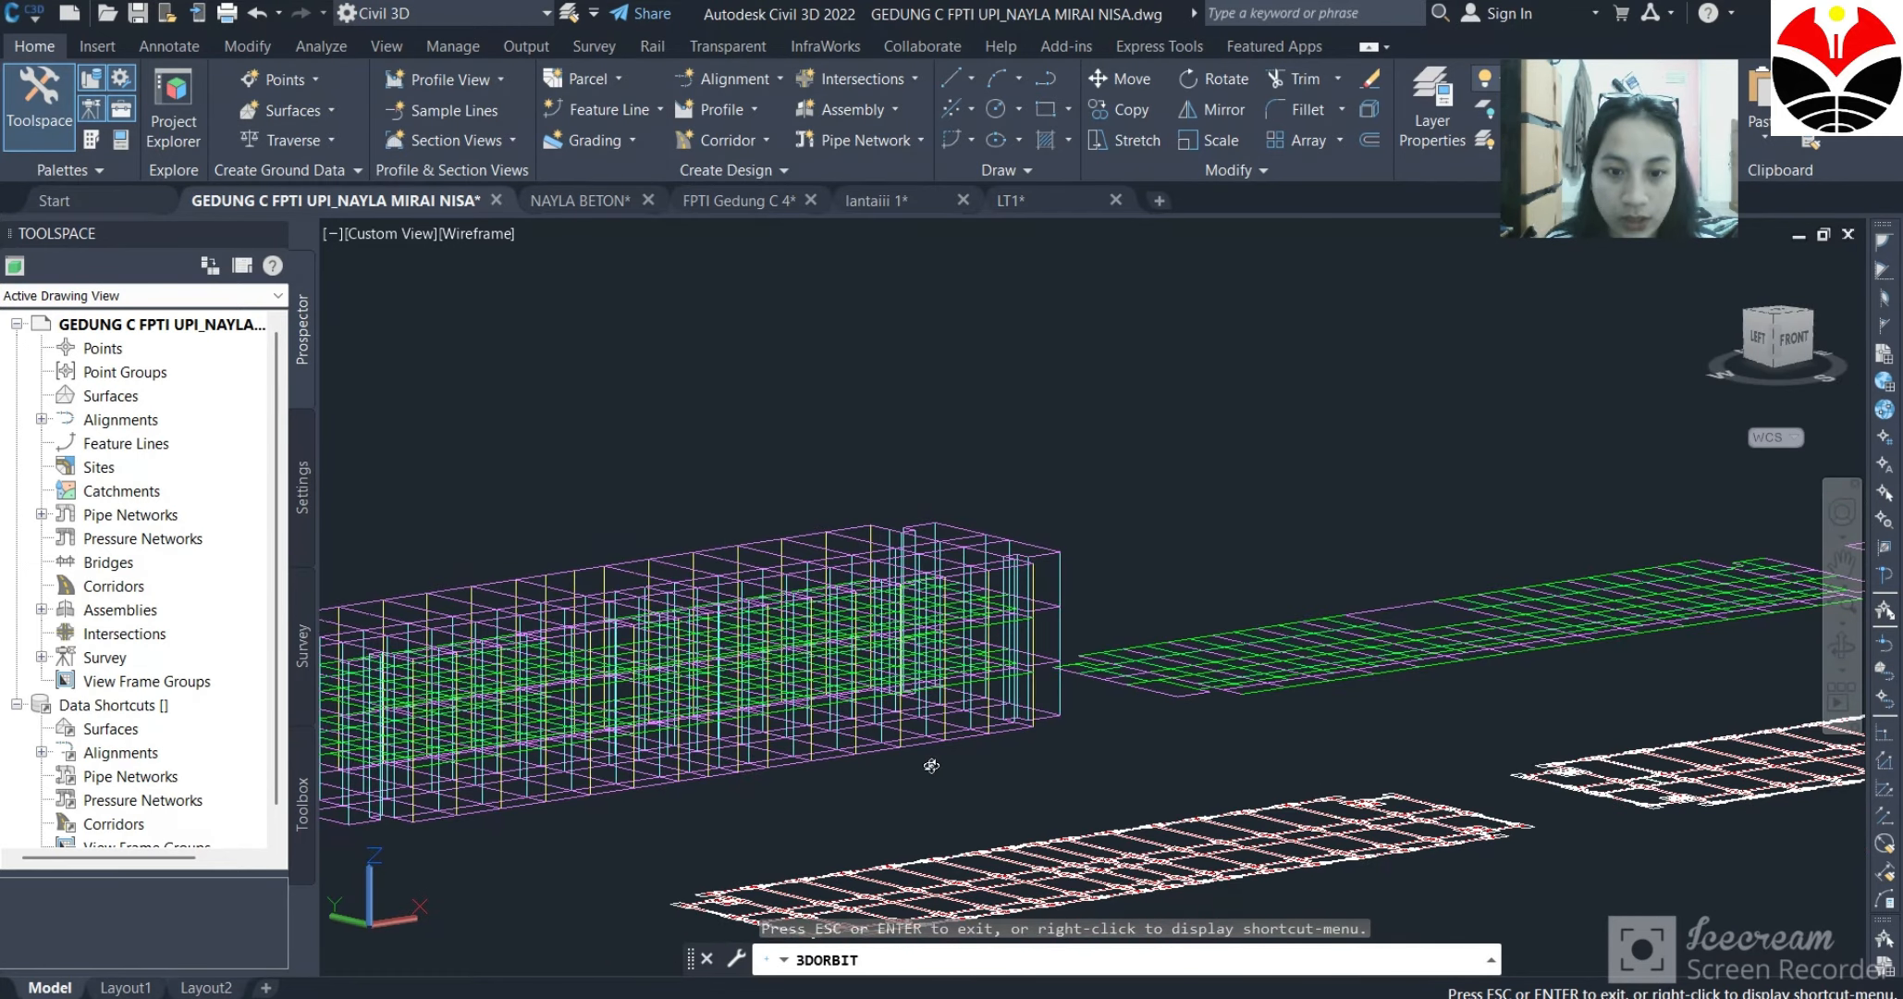
pyautogui.scroll(5, 931, 766)
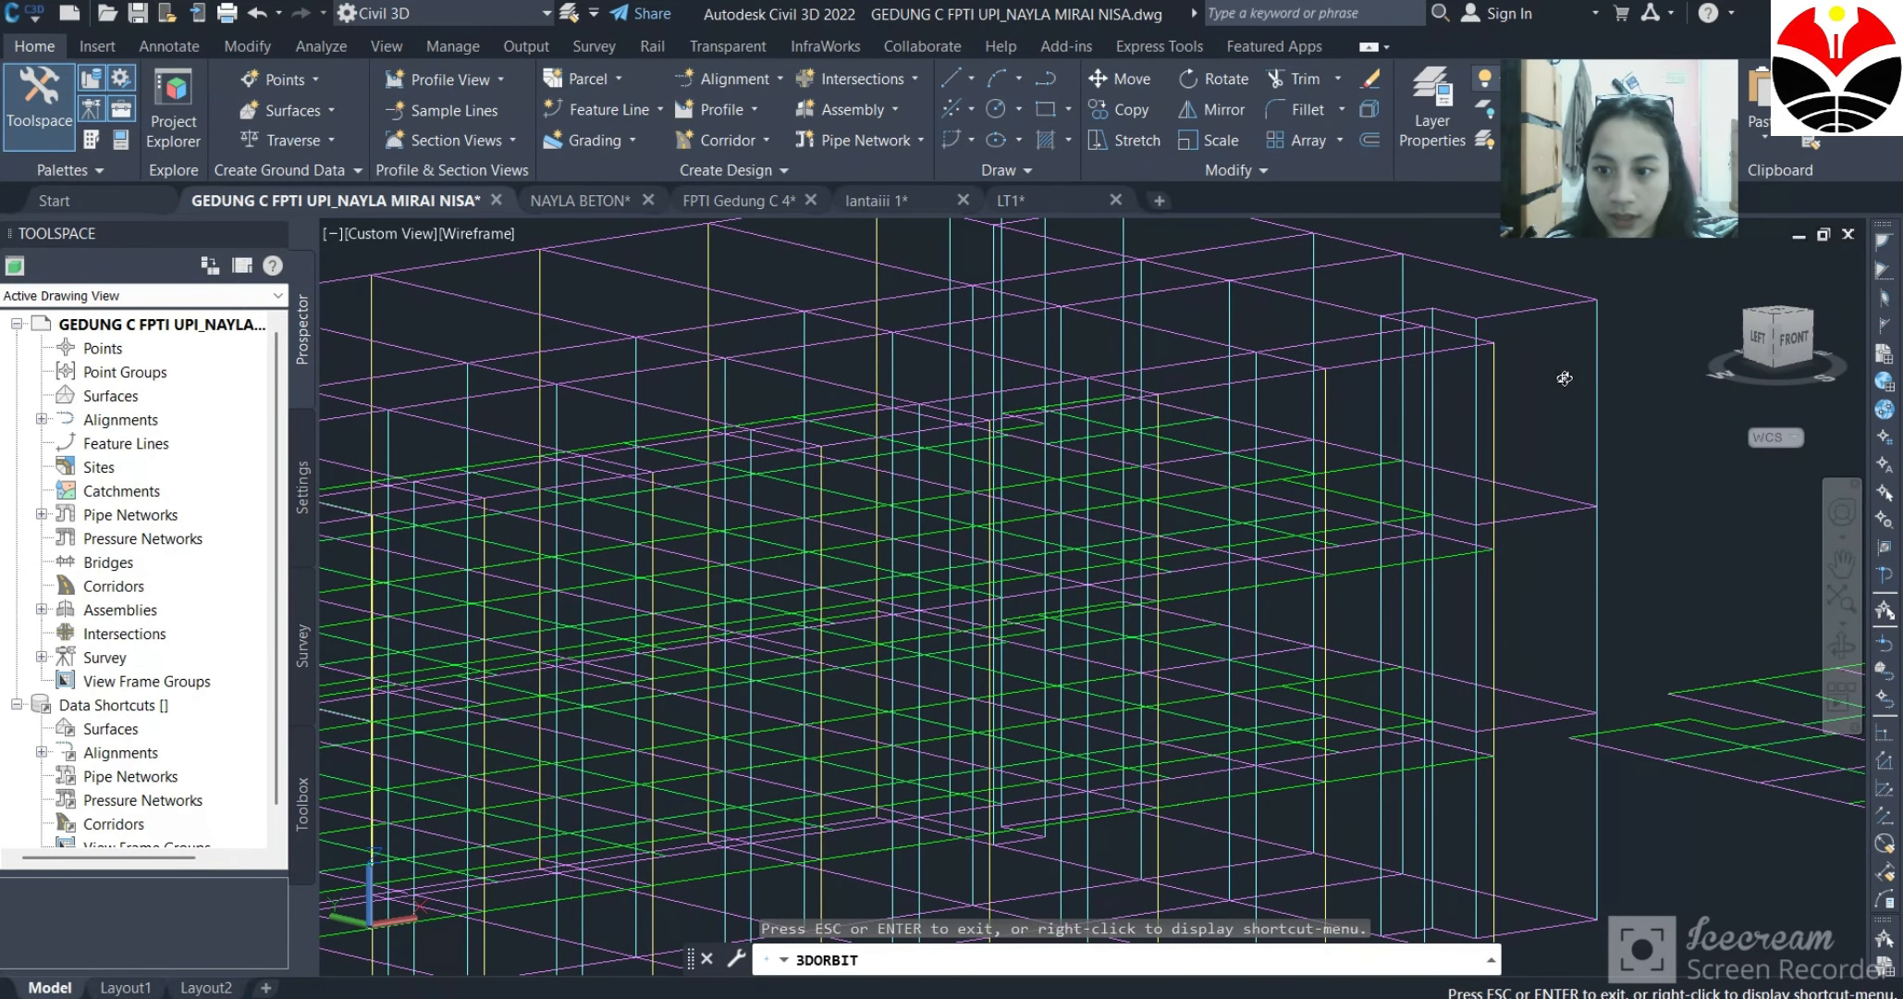
pyautogui.scroll(-5, 1507, 606)
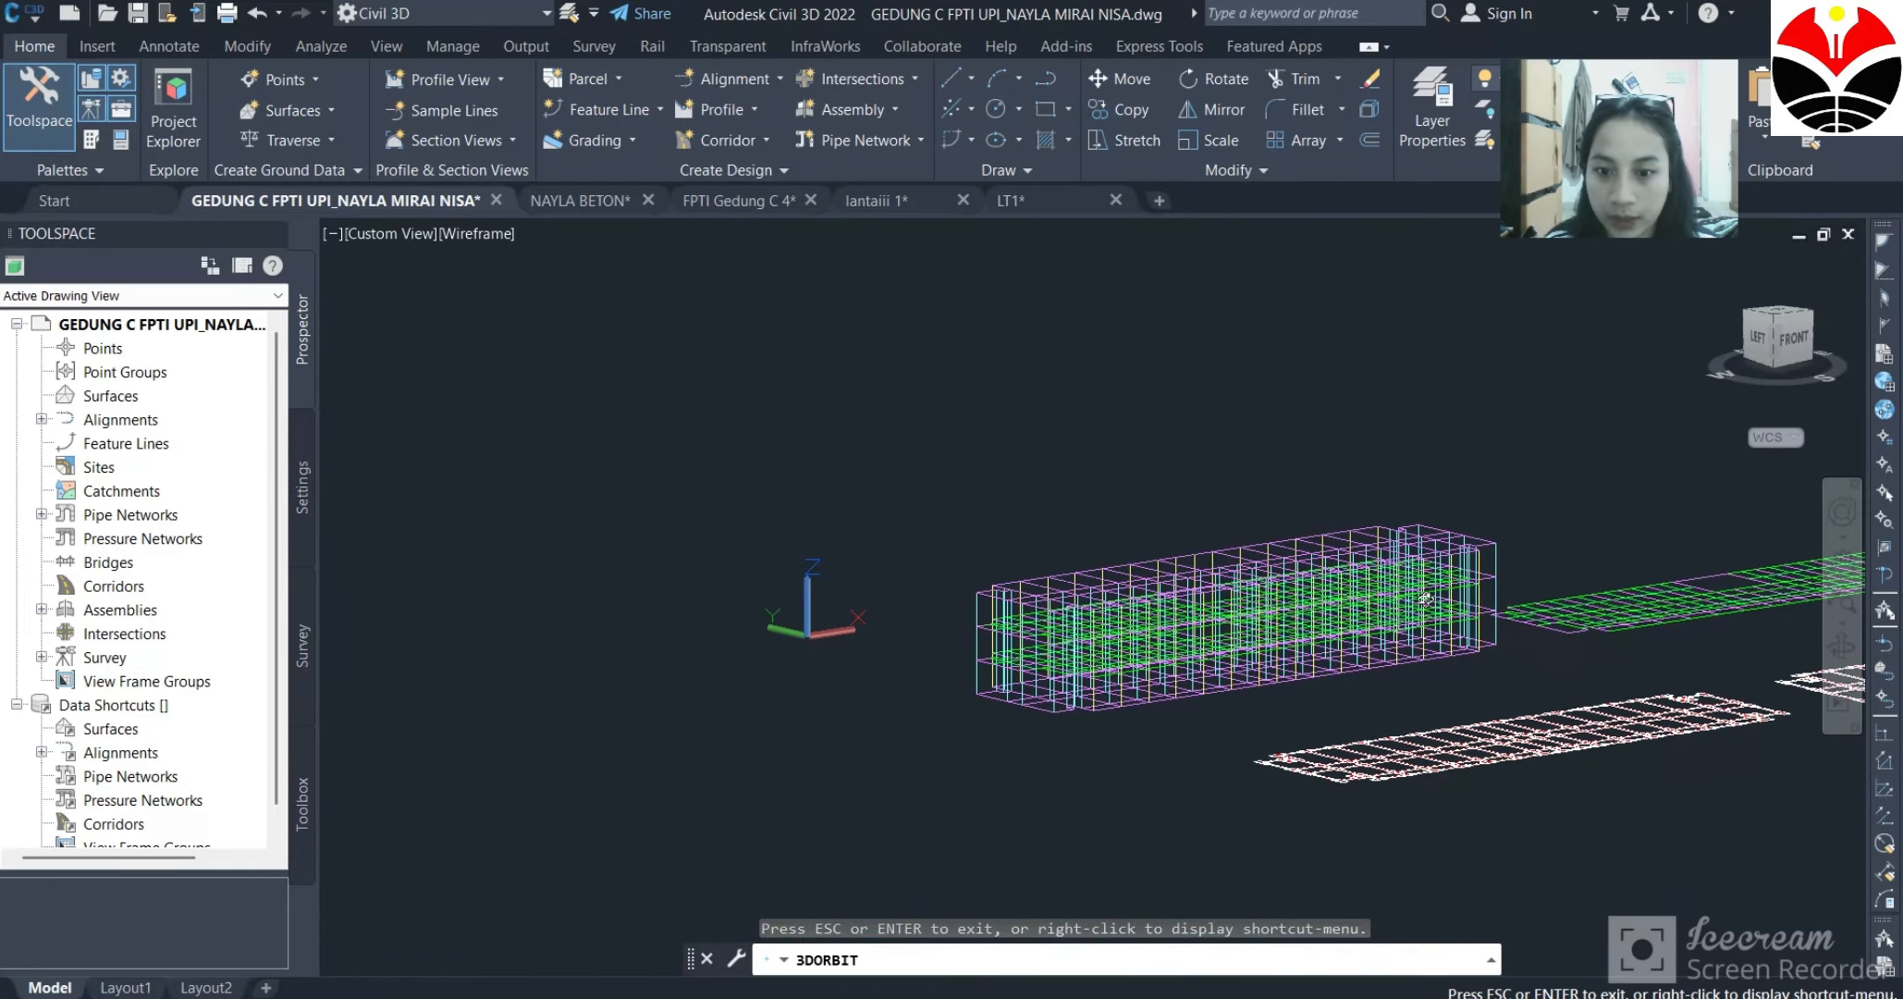
pyautogui.scroll(5, 975, 705)
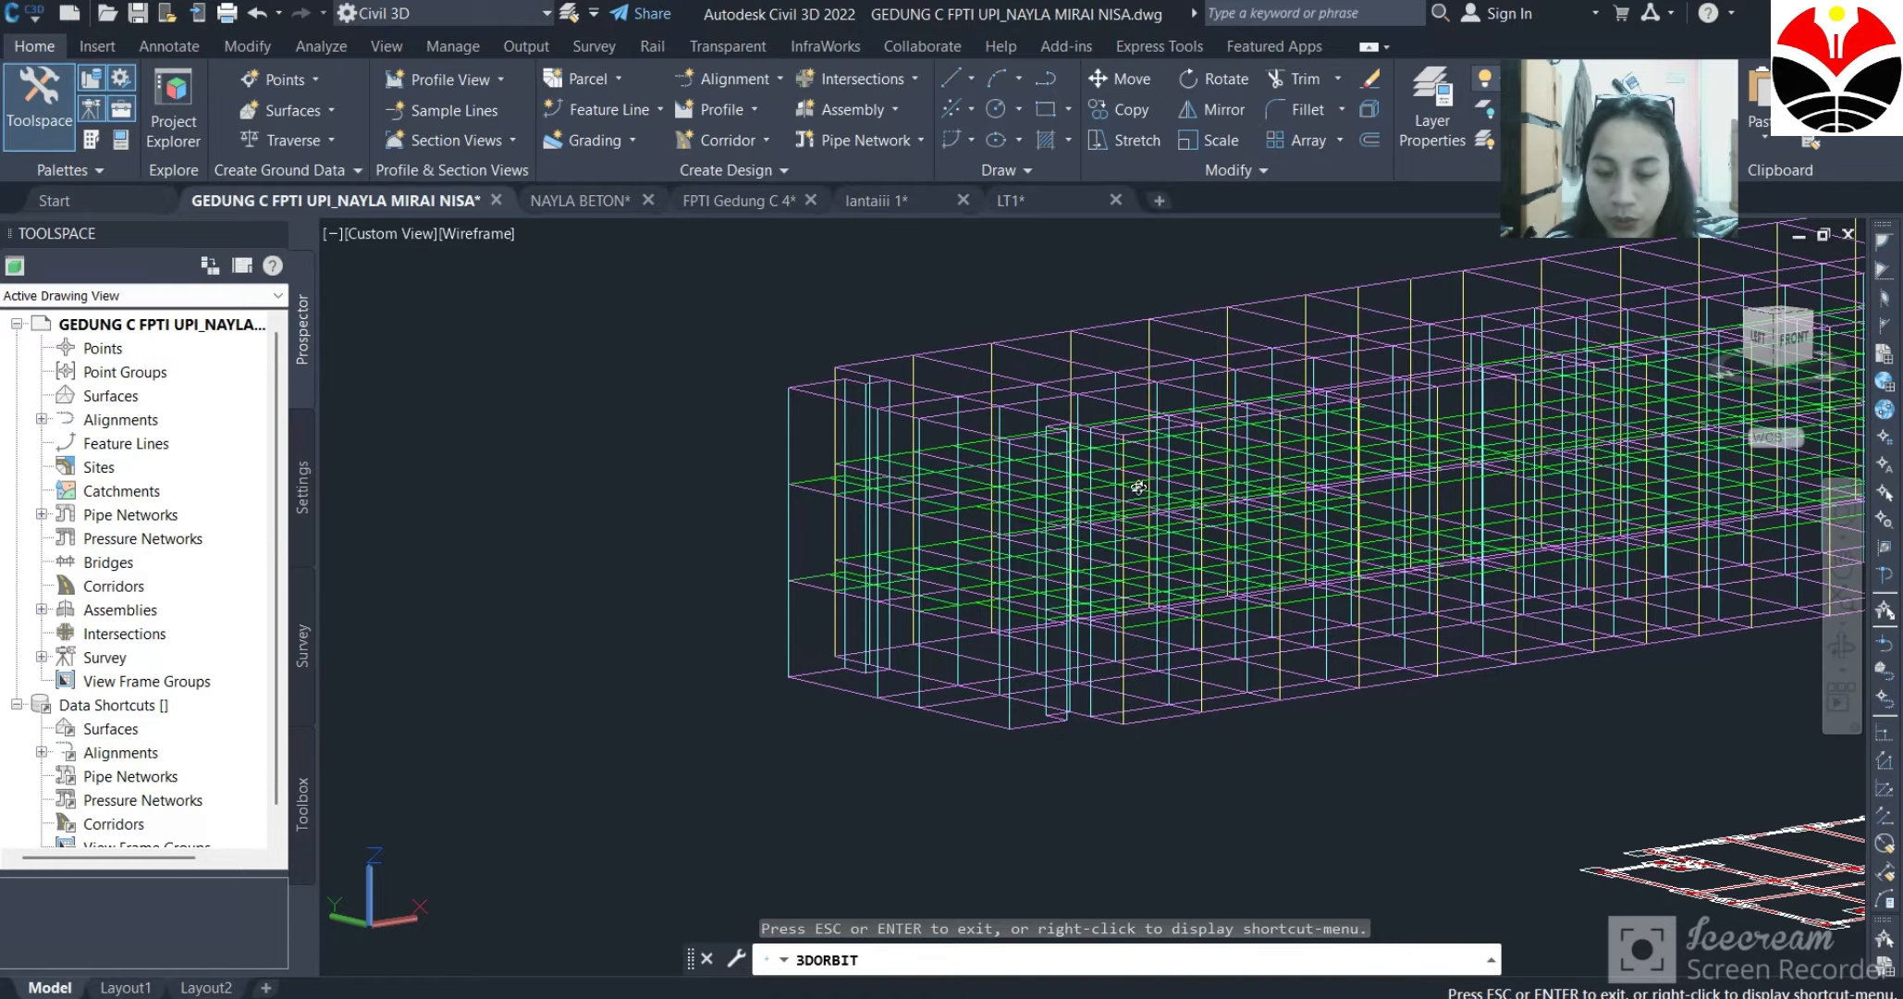
pyautogui.scroll(4, 976, 708)
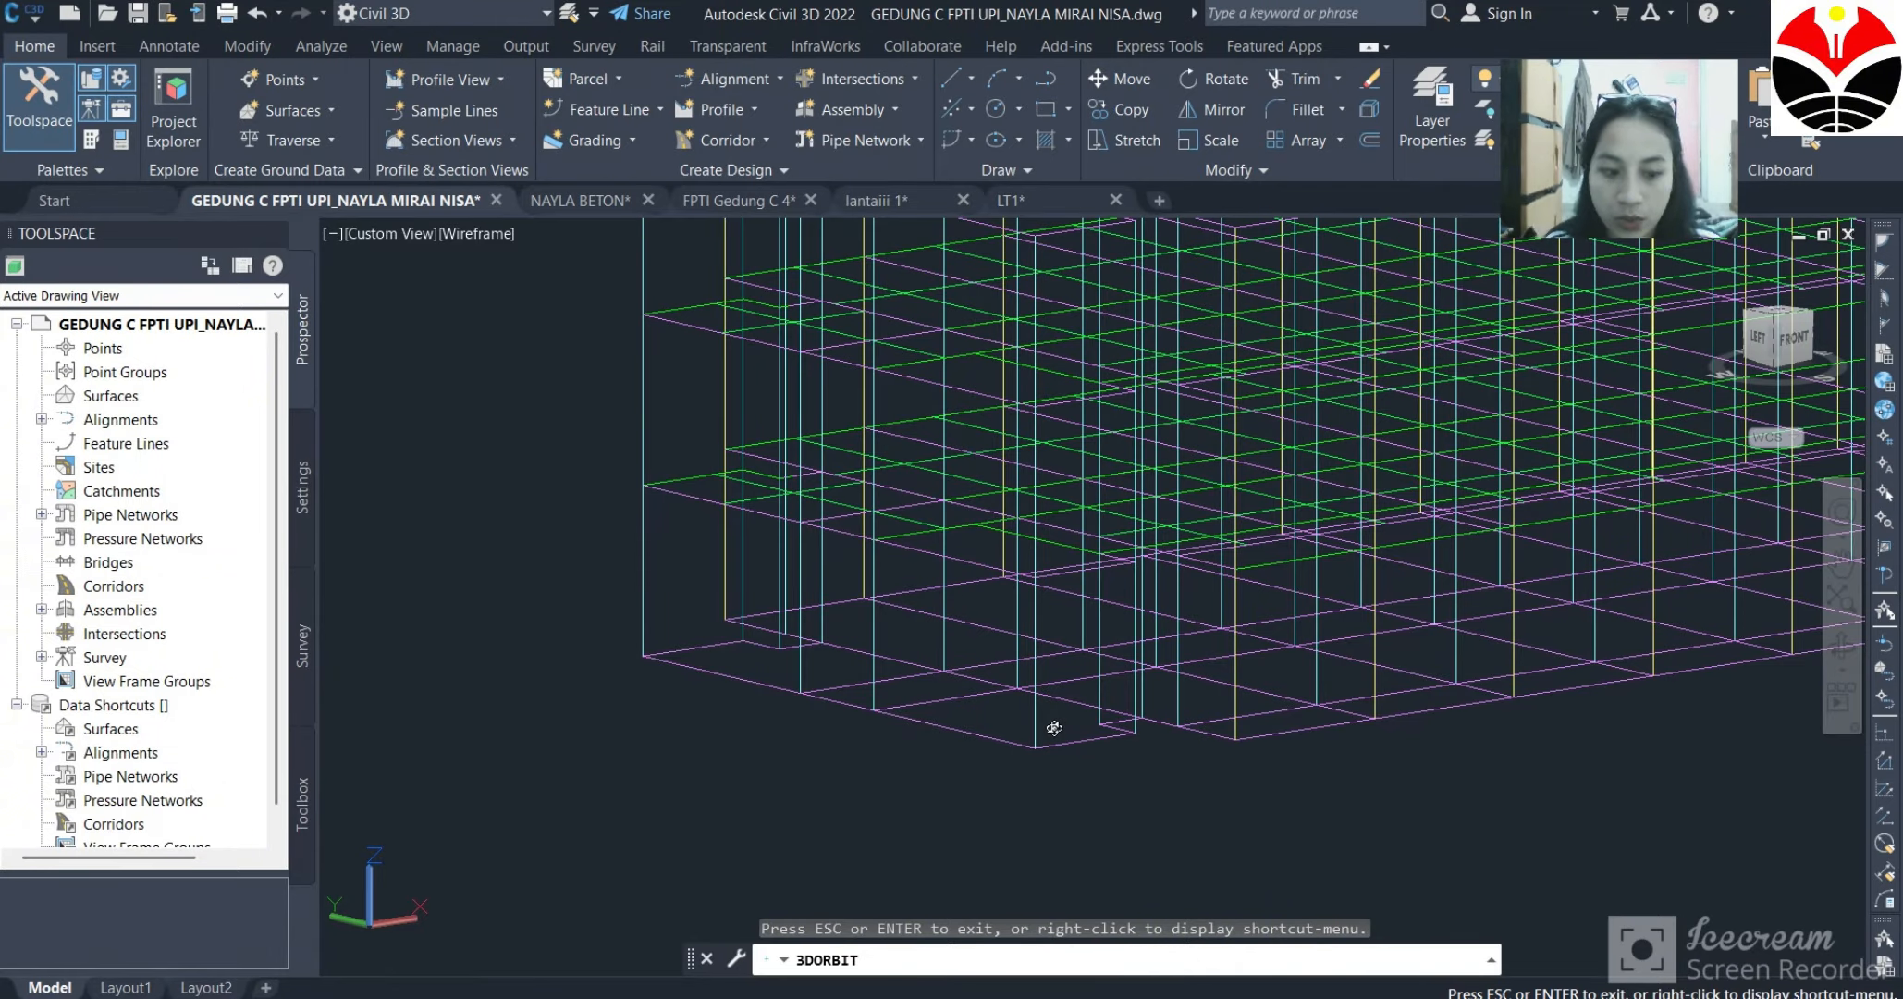
# Select the stacked segments of the near corner column one by one to check them, and clear the selection.
pyautogui.press('Escape')
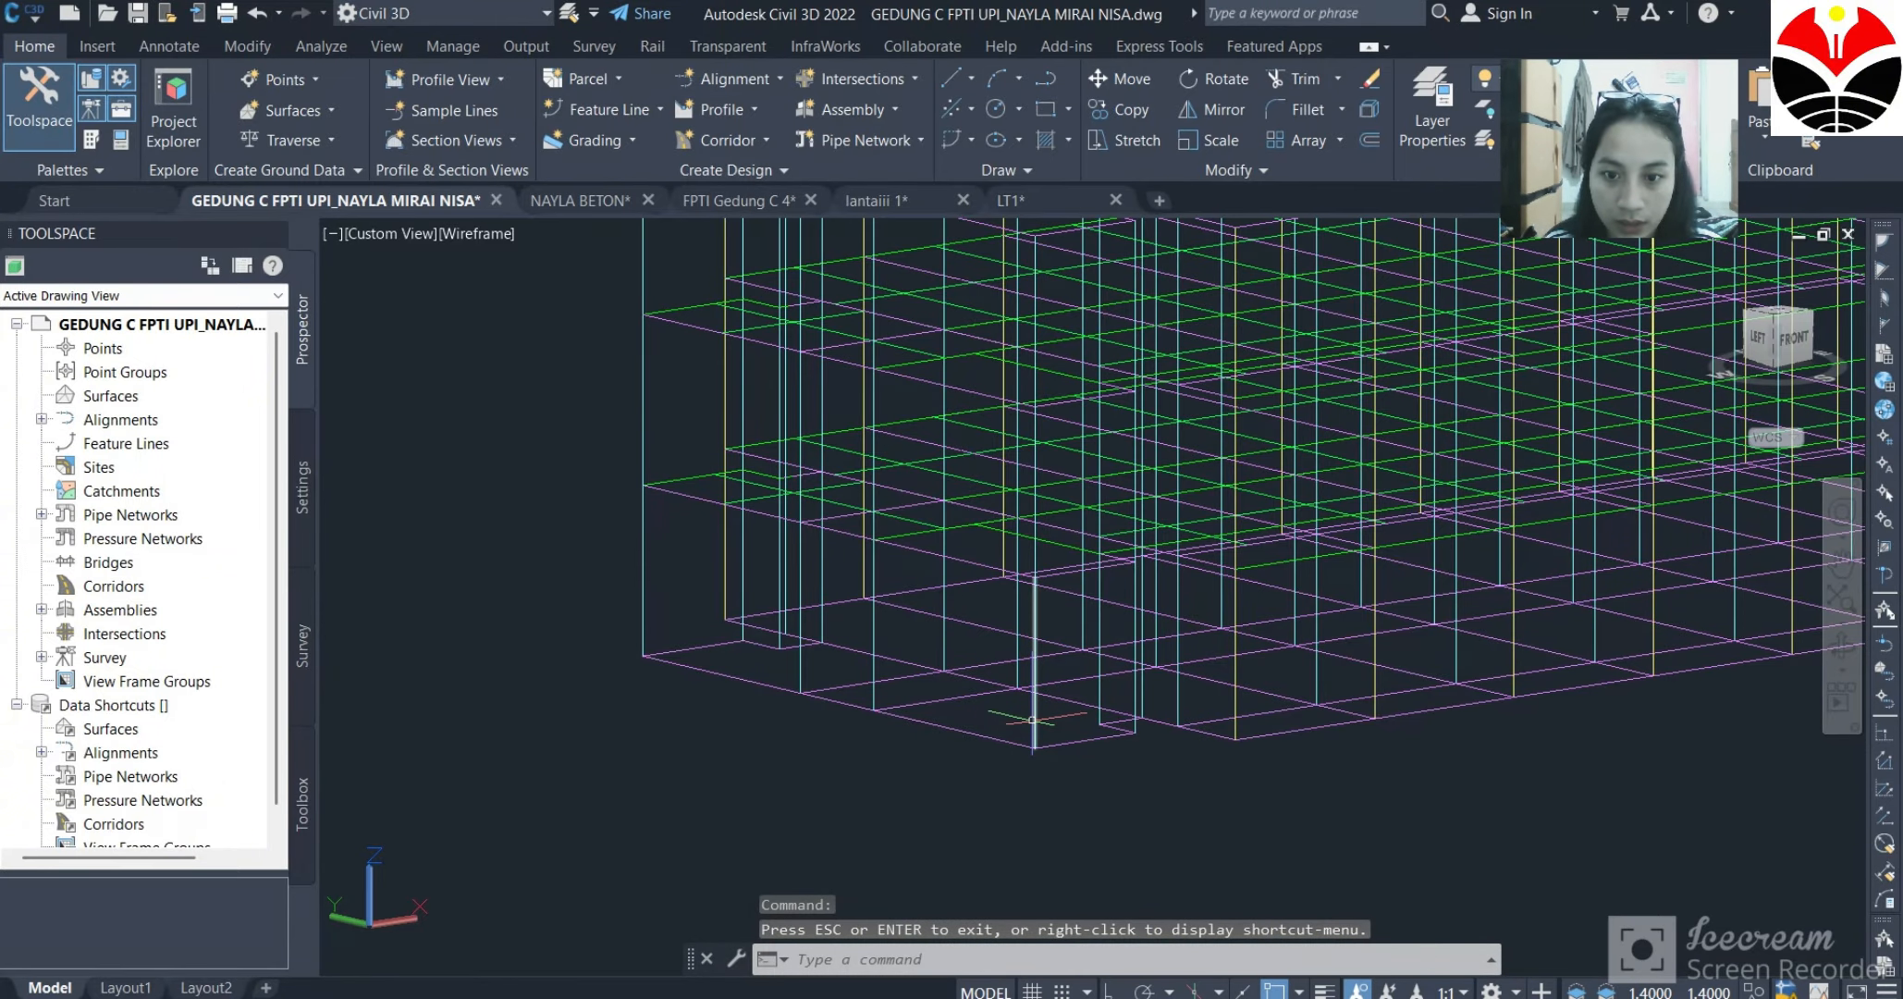
pyautogui.click(1034, 658)
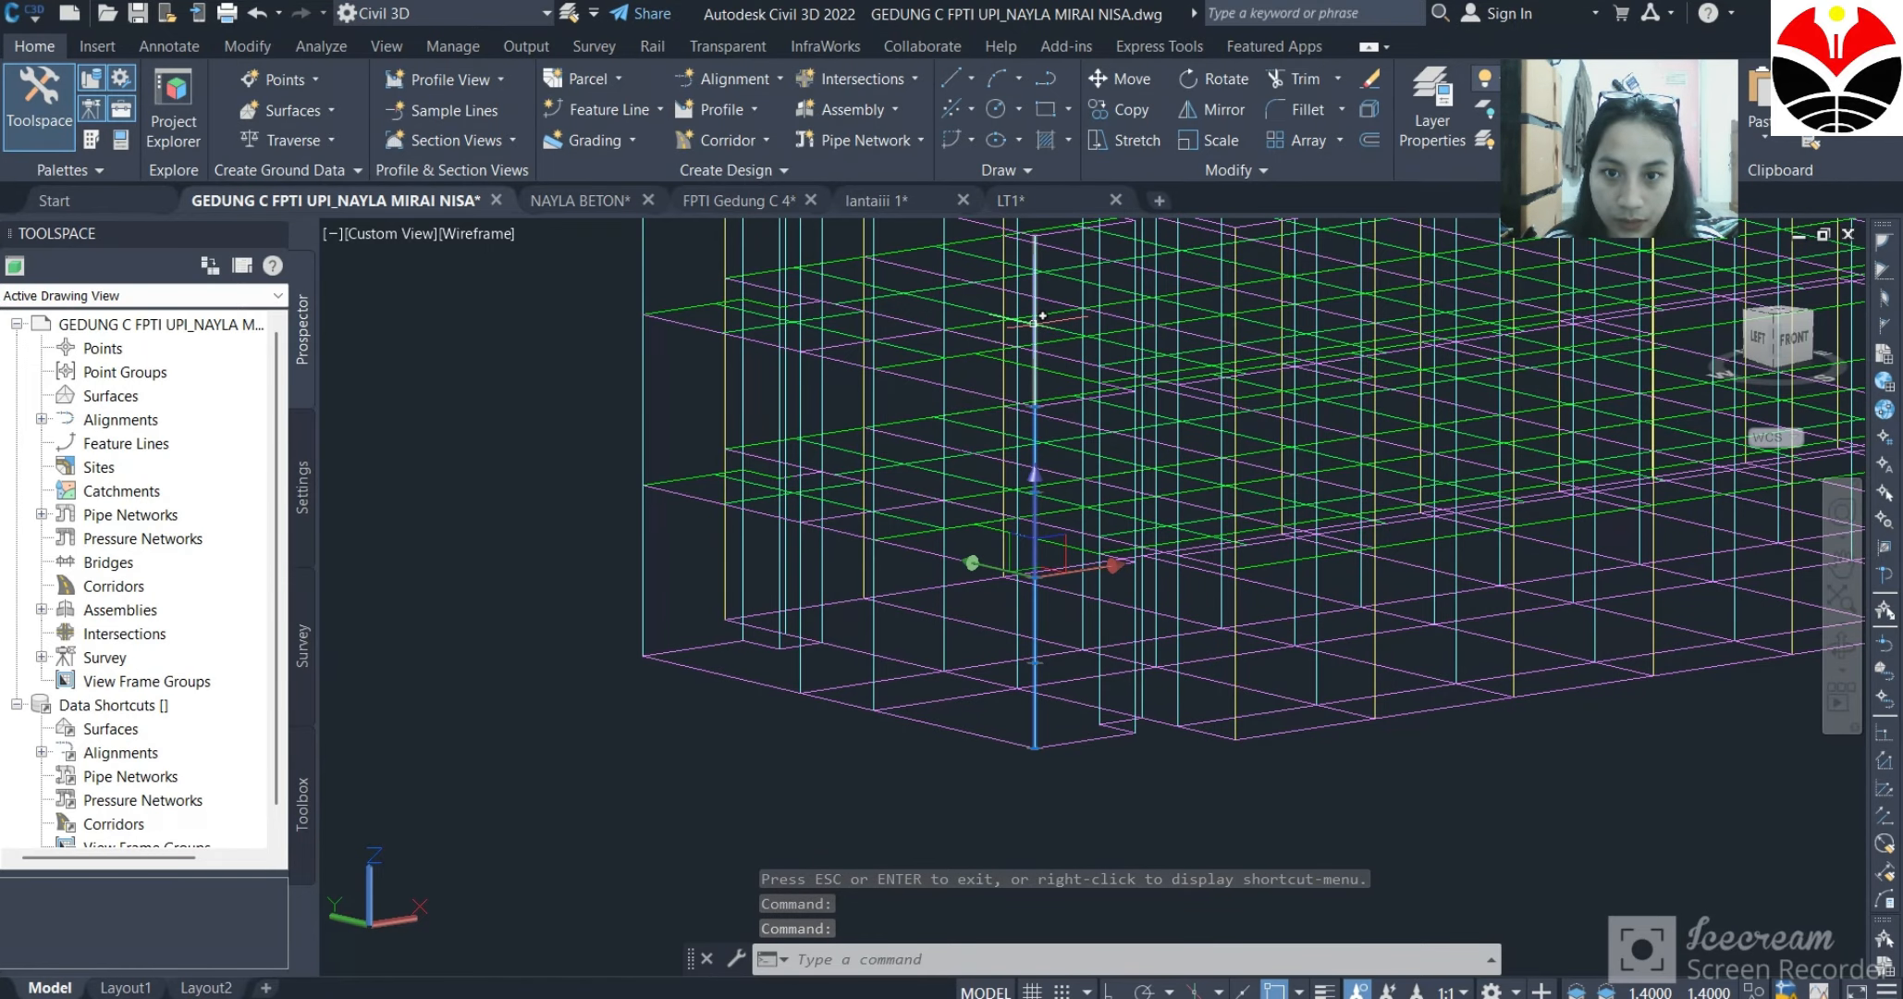
pyautogui.click(1035, 321)
pyautogui.press('Escape')
pyautogui.scroll(-5, 1035, 321)
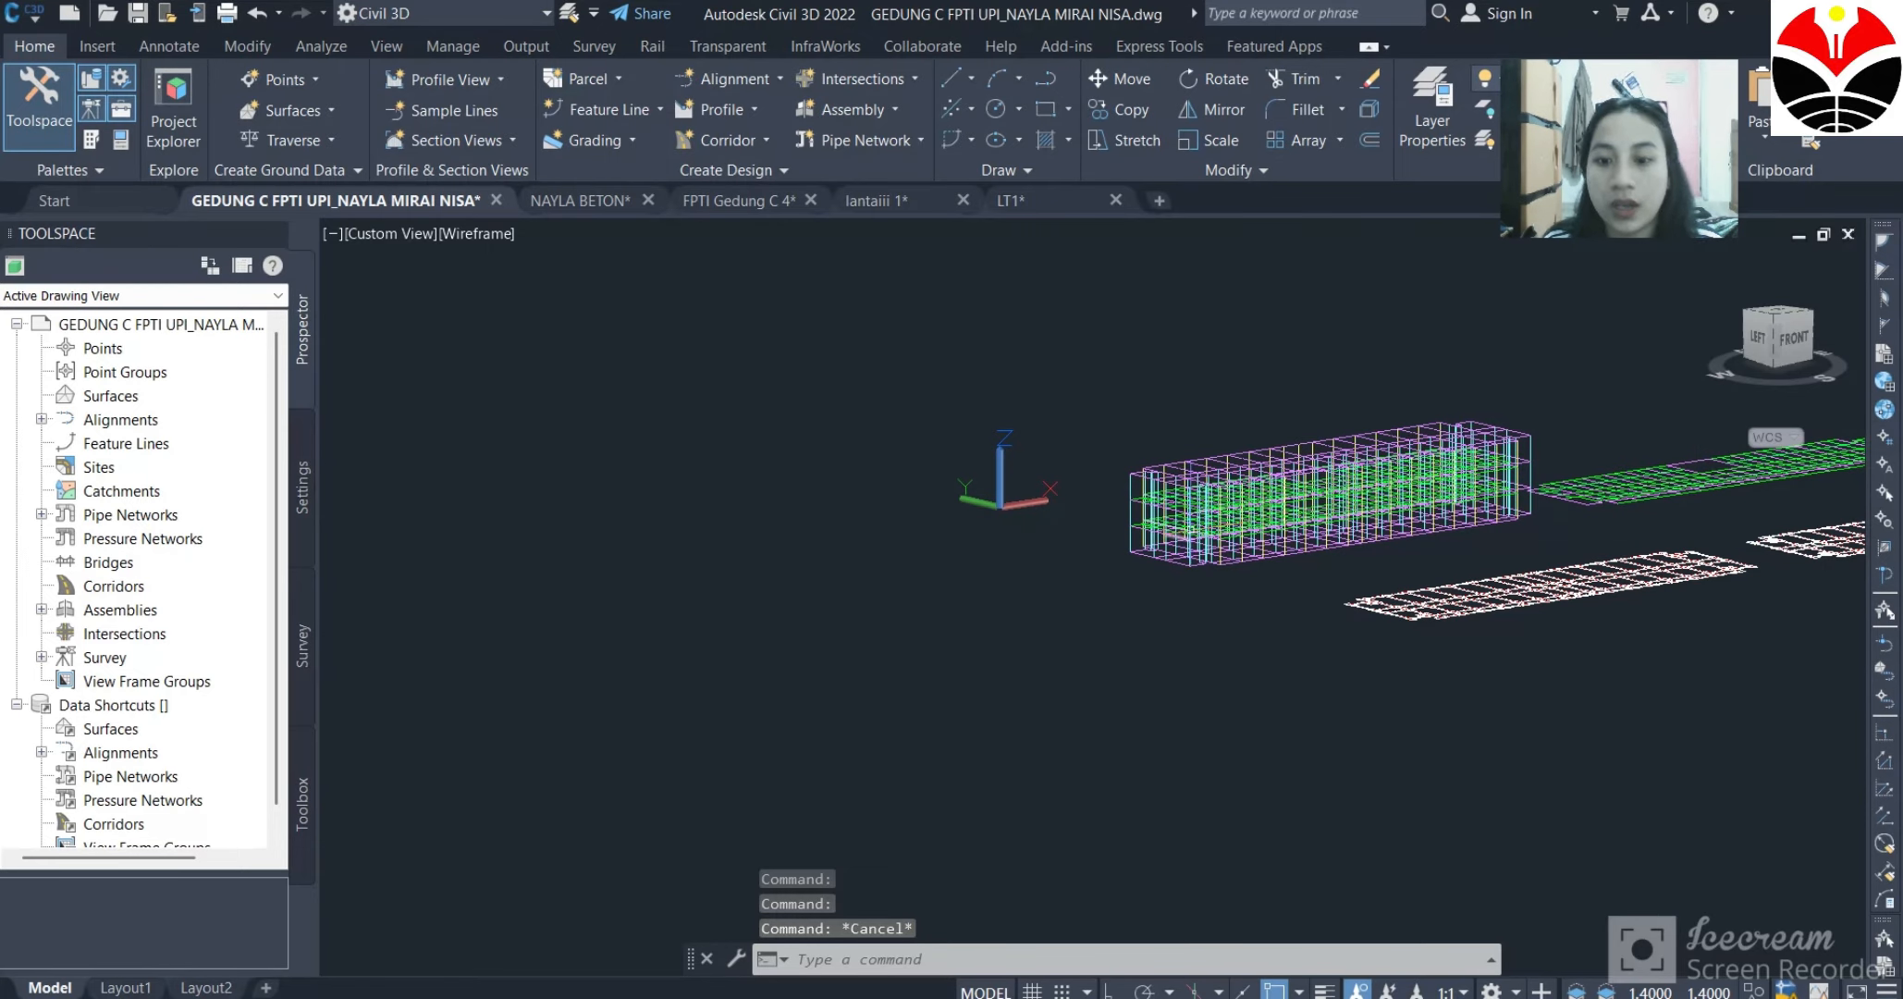
pyautogui.scroll(2, 1605, 423)
pyautogui.moveTo(1702, 741); pyautogui.dragTo(1563, 767)
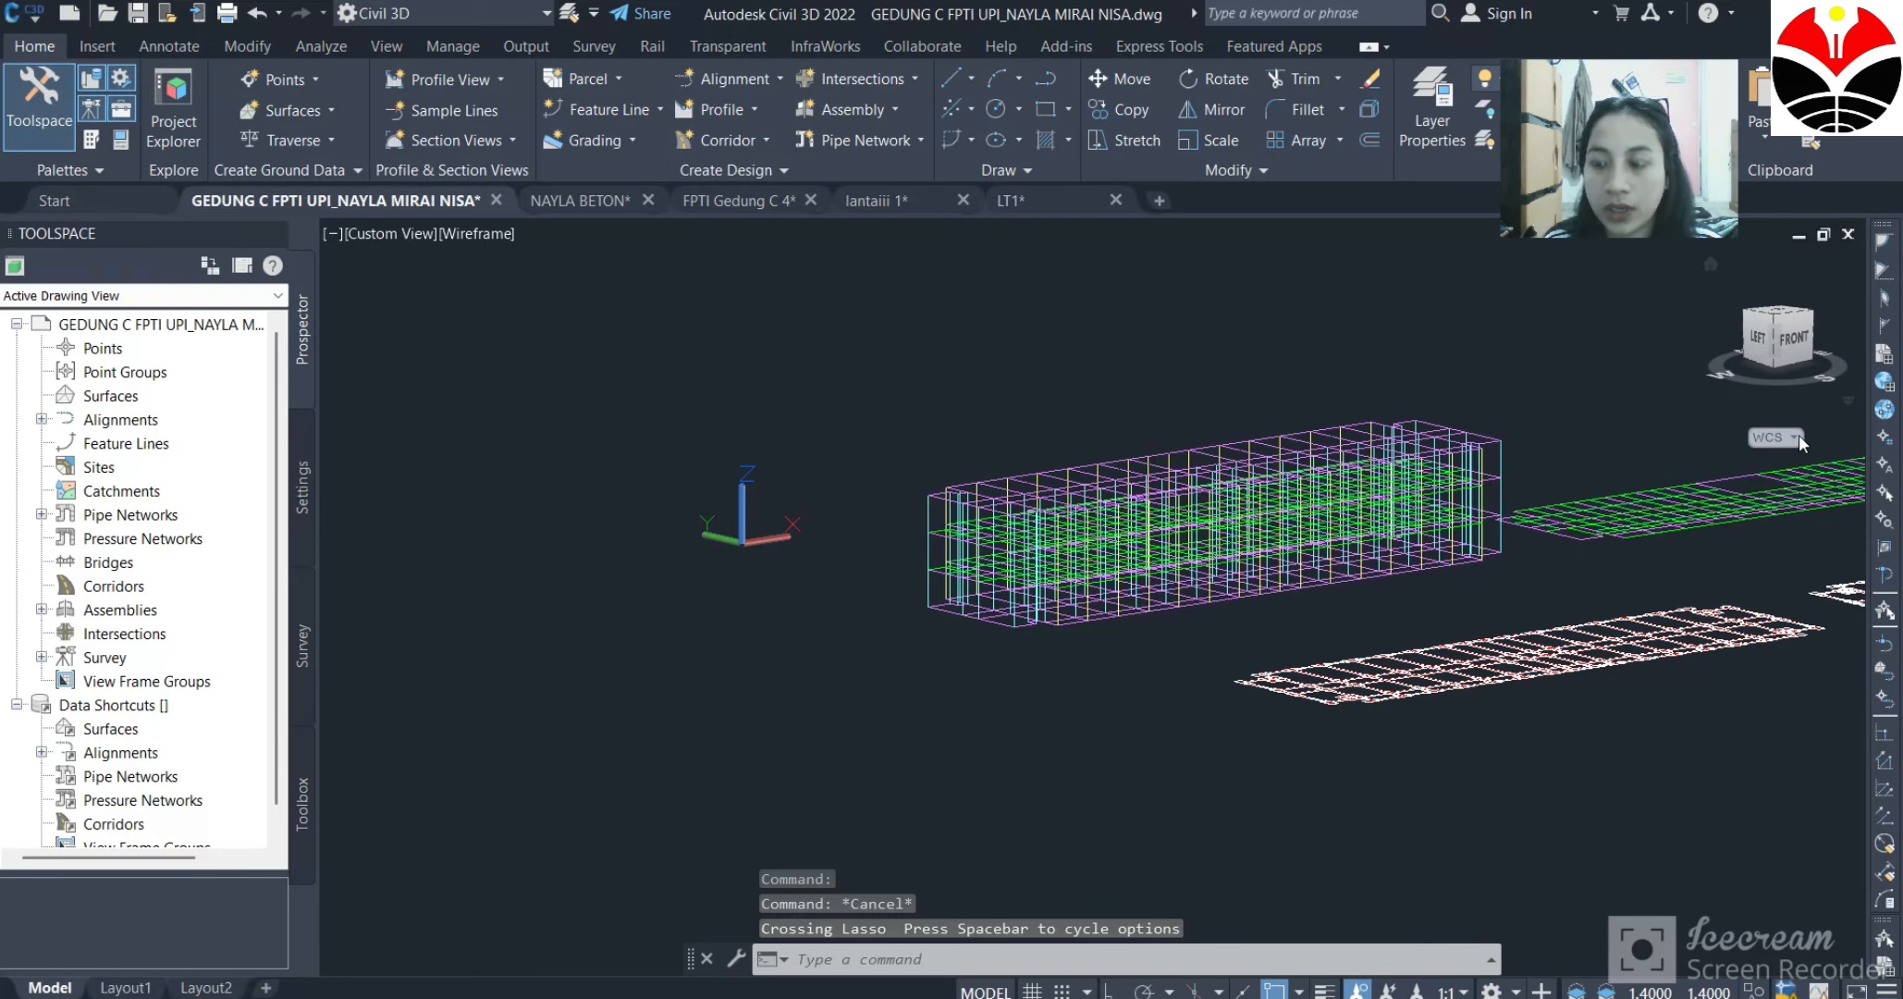
pyautogui.scroll(5, 1563, 508)
pyautogui.scroll(-5, 1562, 509)
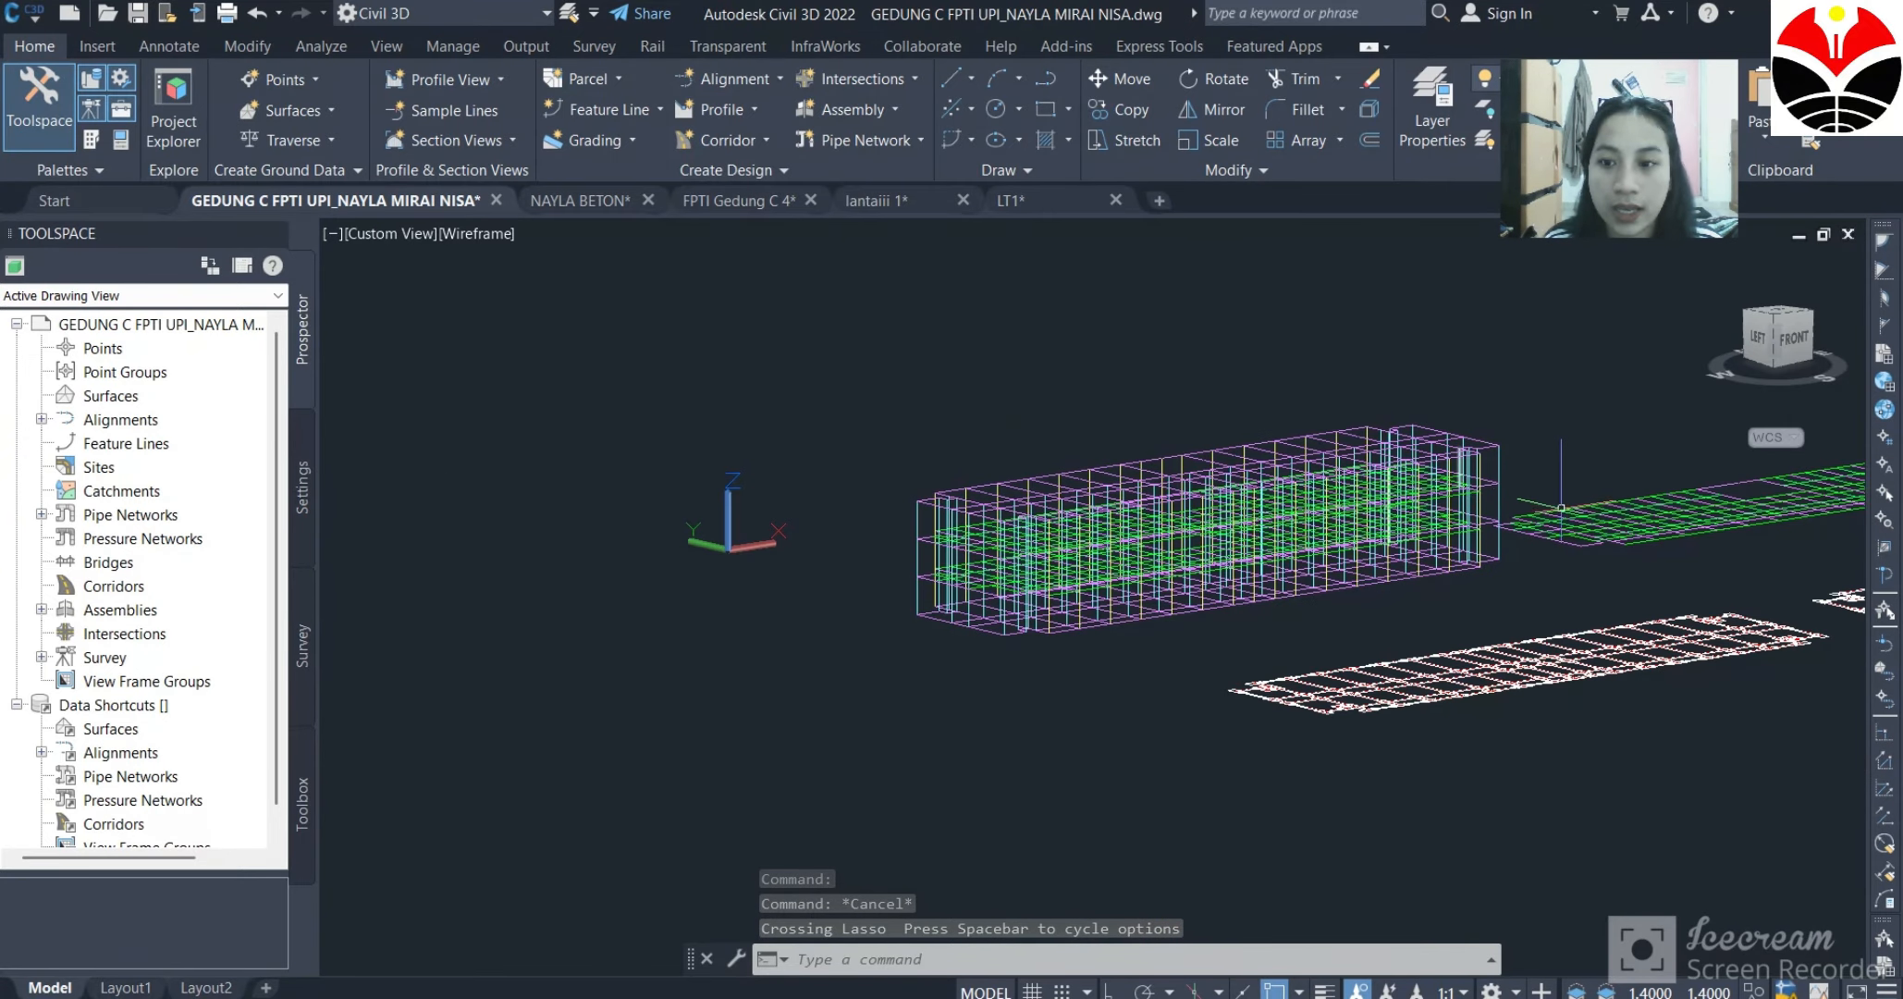
pyautogui.scroll(3, 1561, 507)
pyautogui.scroll(-2, 1146, 545)
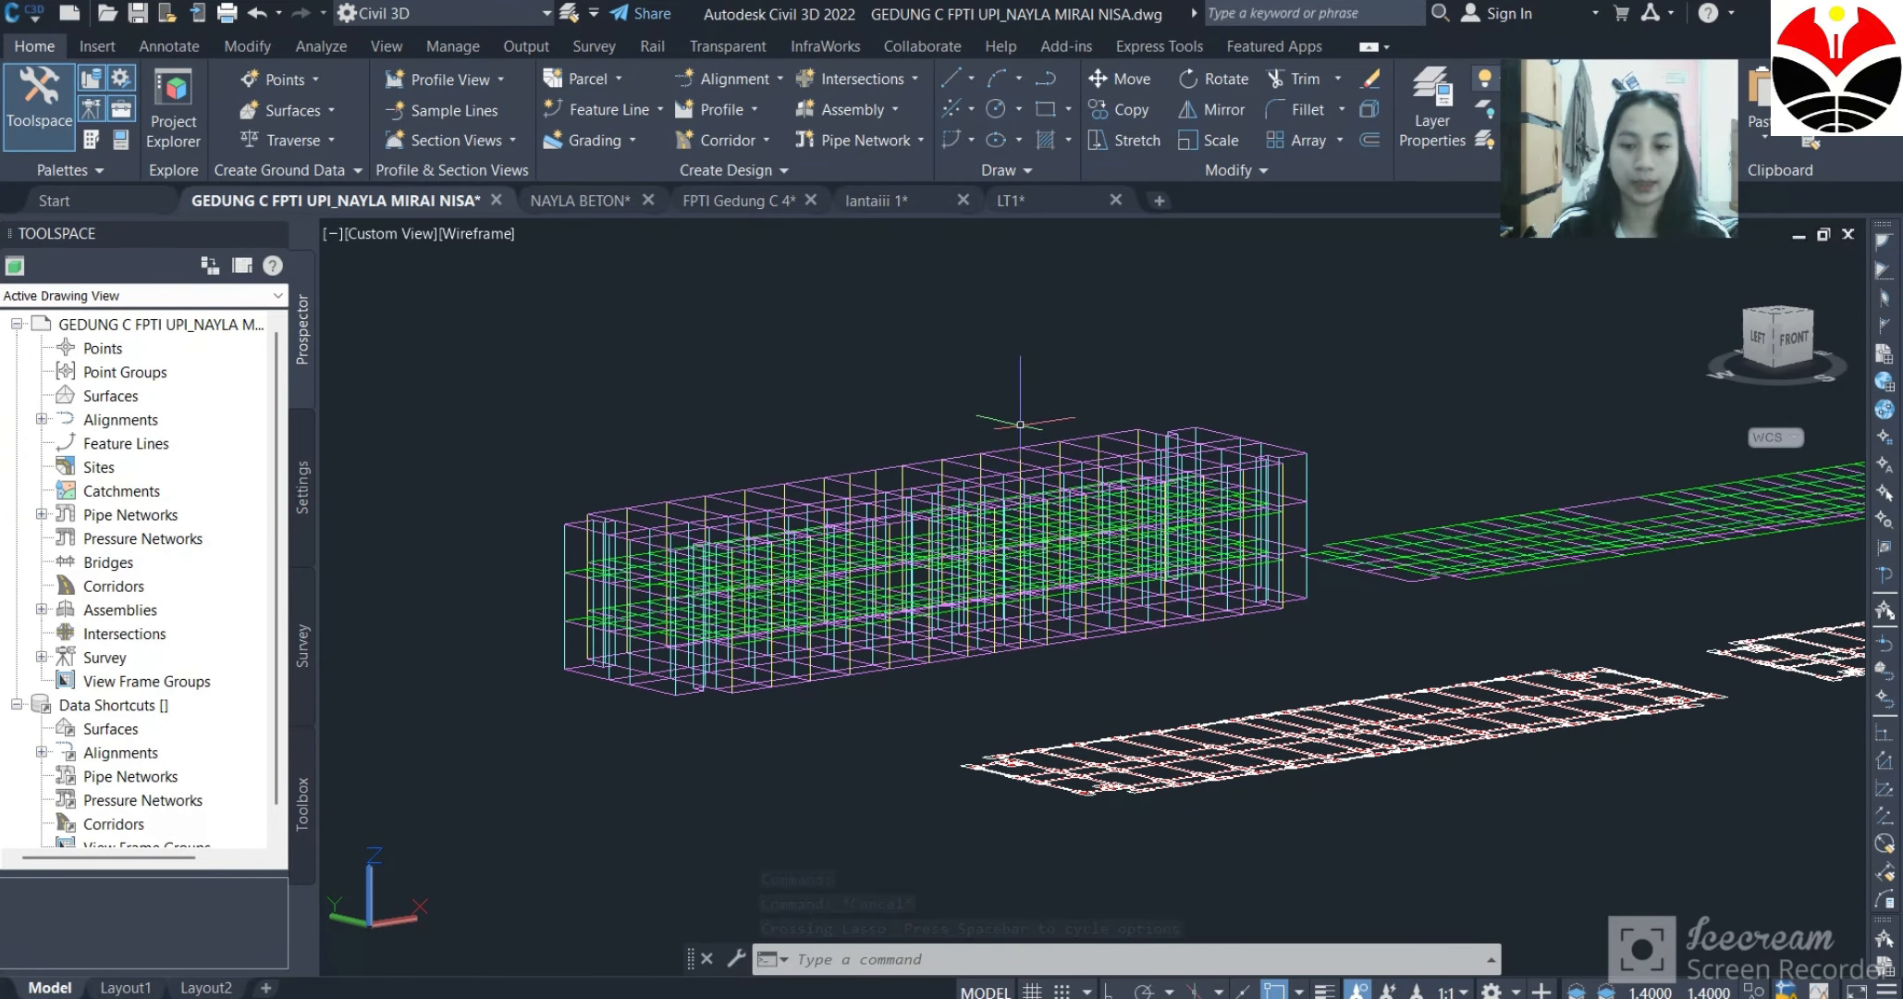
# Copy the complete assembled frame to an empty area behind the original, away from the flat floor grids, and end the copying.
pyautogui.keyDown('shift'); pyautogui.moveTo(1502, 776); pyautogui.dragTo(647, 721, button='middle'); pyautogui.keyUp('shift')
pyautogui.click(642, 721)
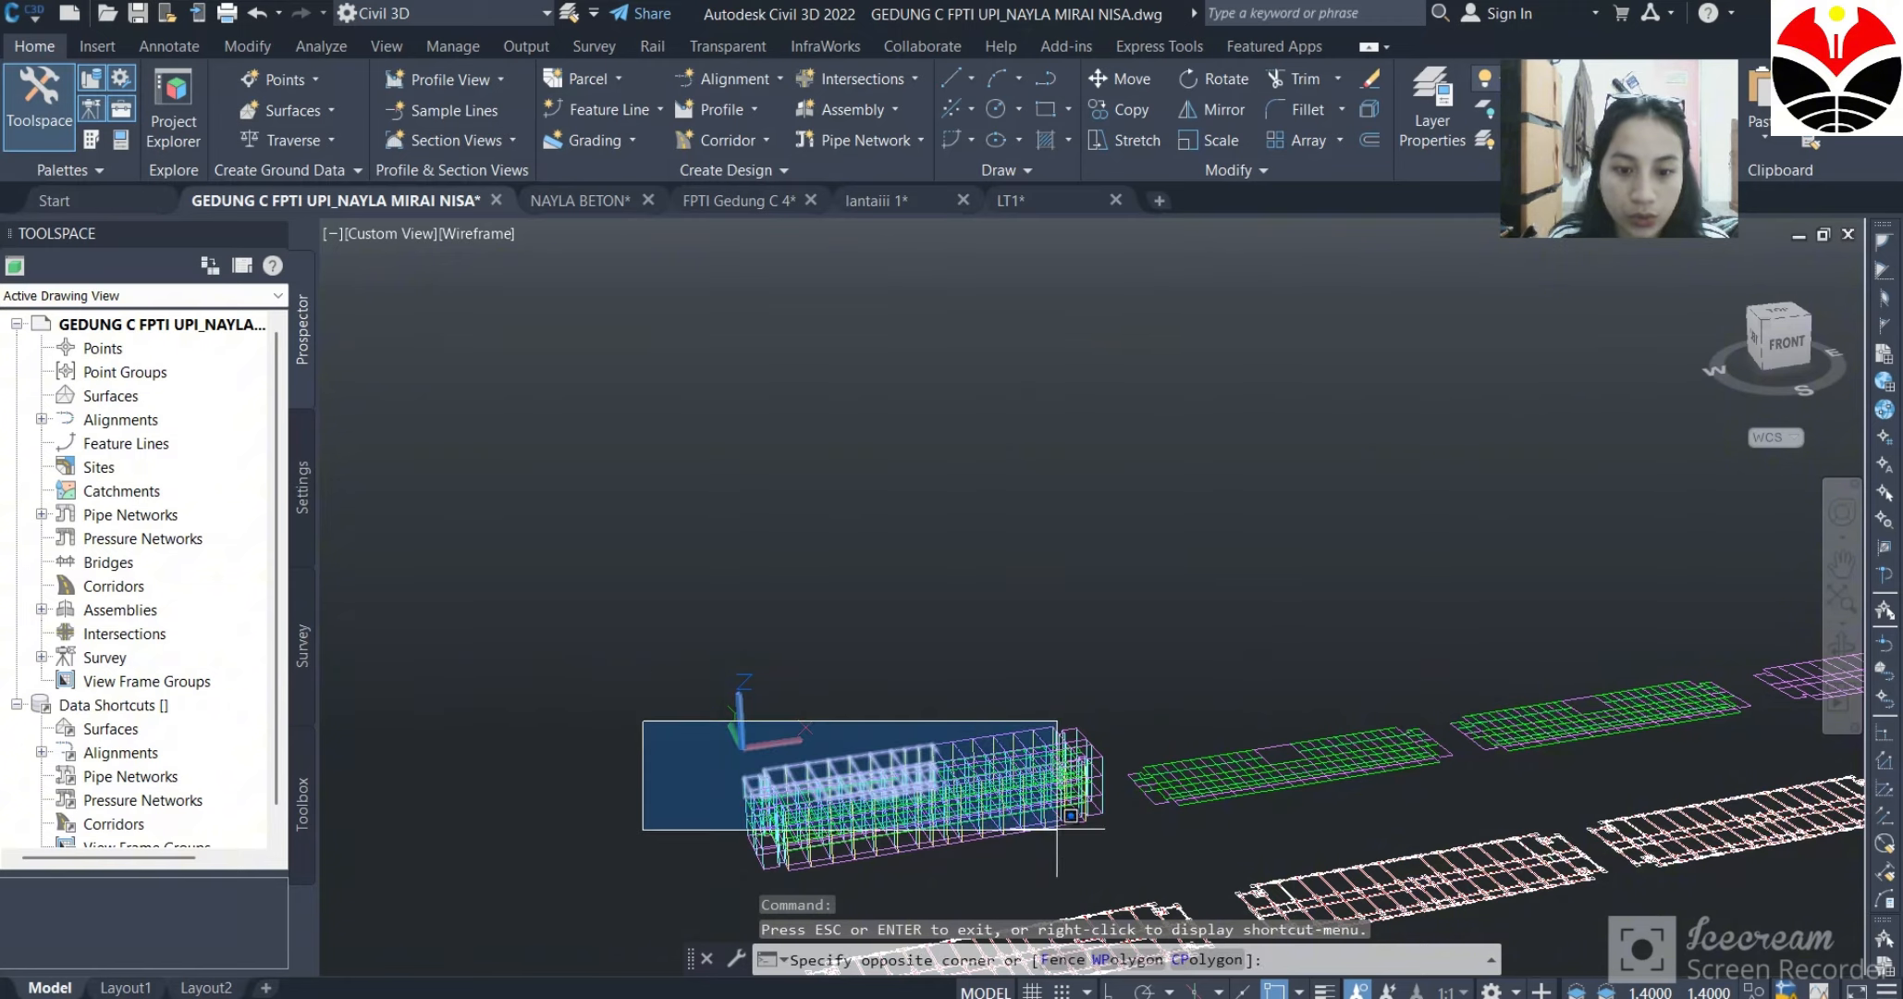
pyautogui.click(1113, 860)
pyautogui.write('co')
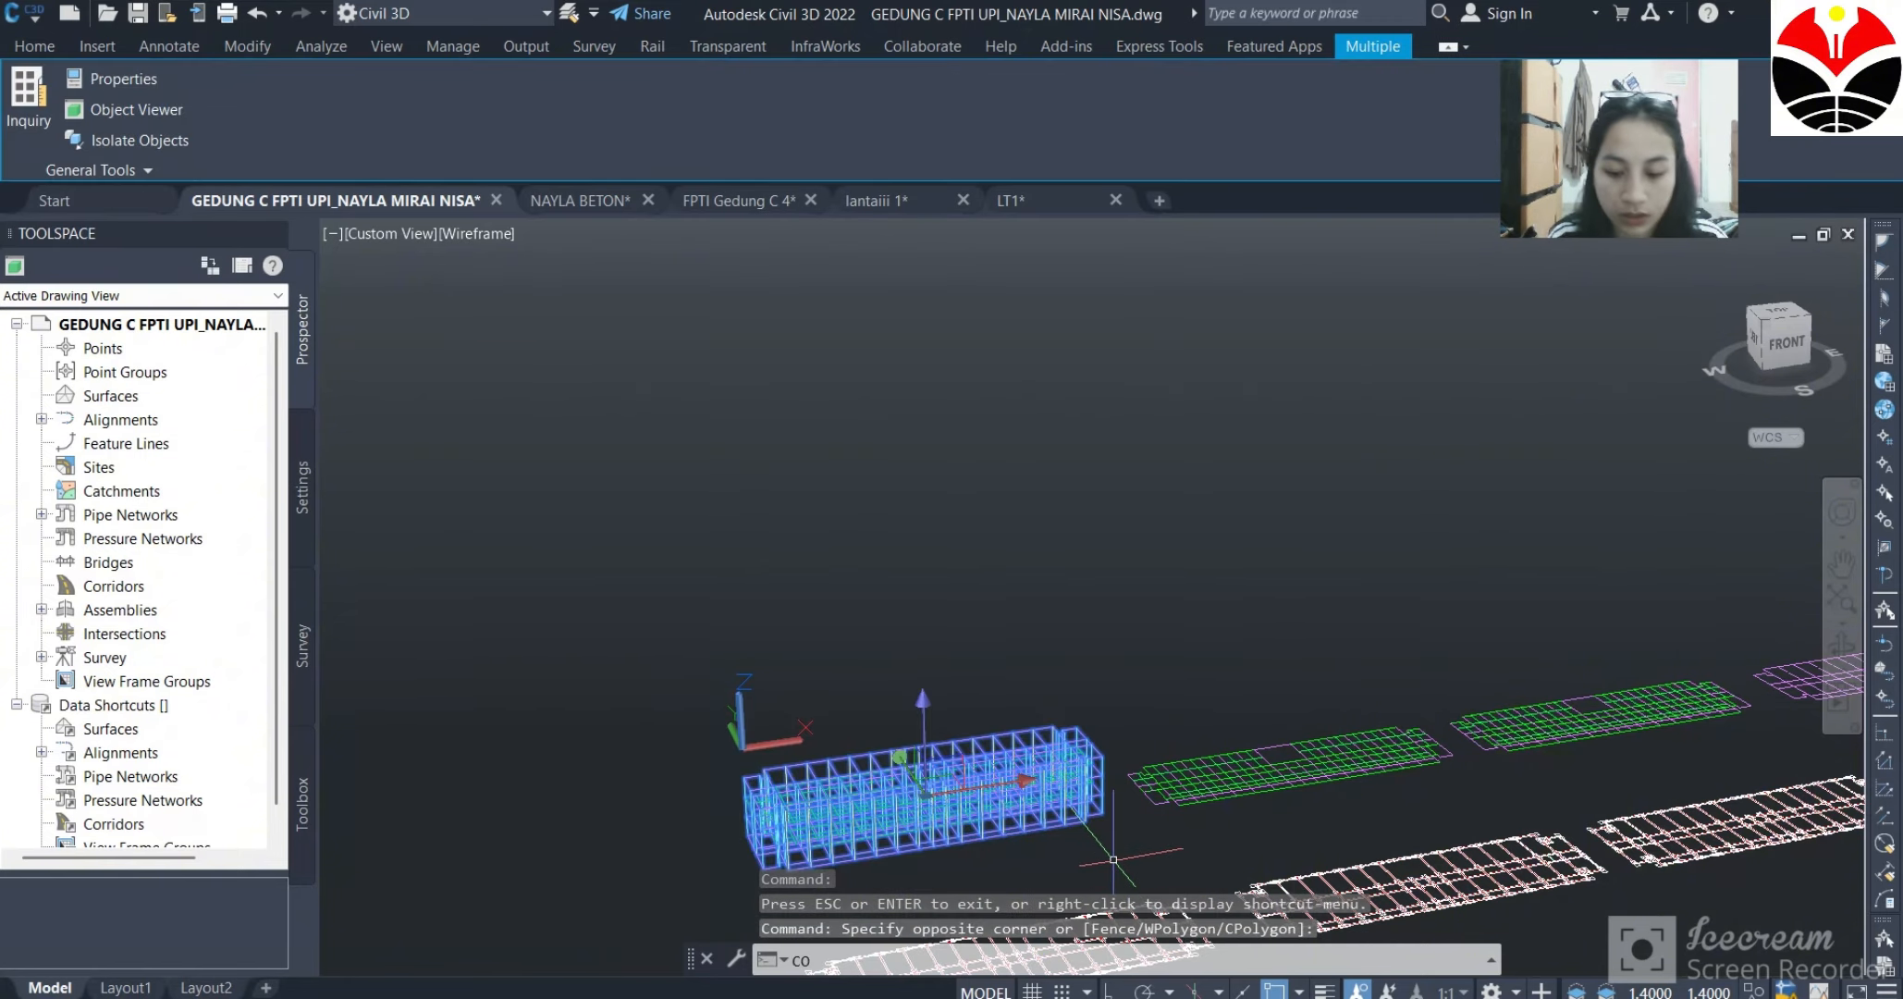
pyautogui.press('Return')
pyautogui.click(927, 736)
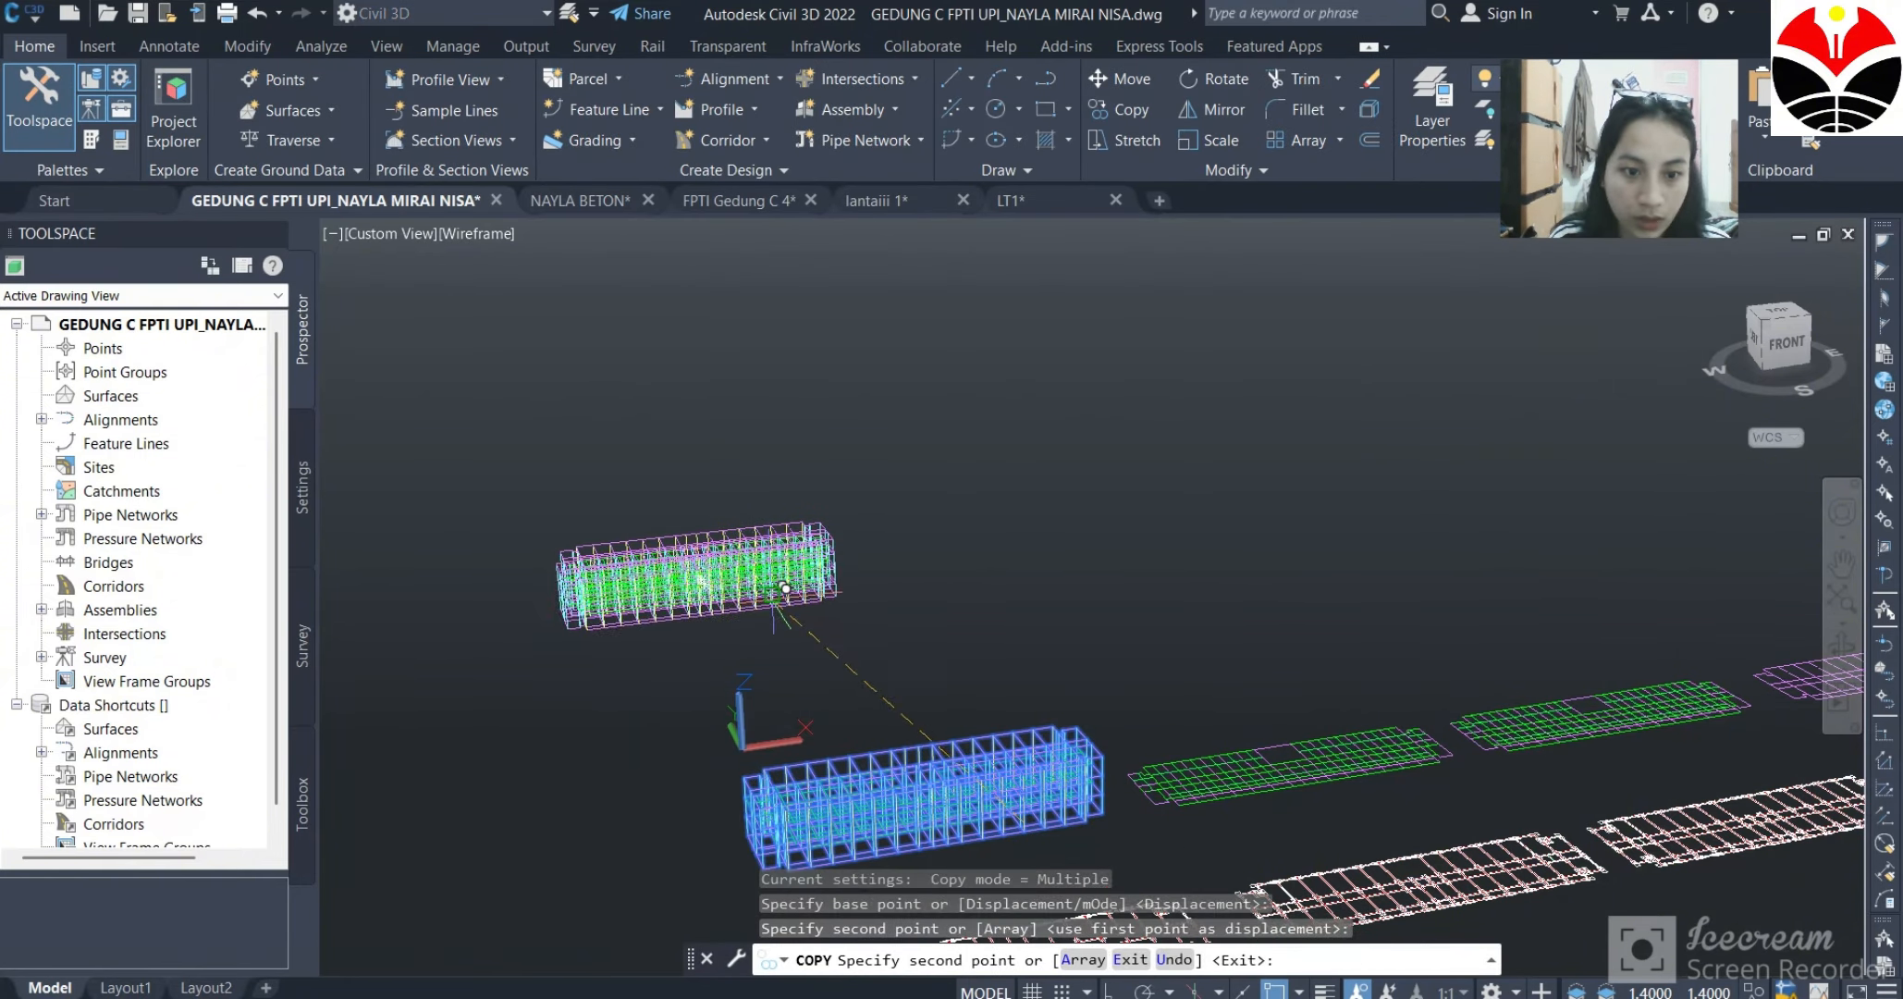
pyautogui.press('Escape')
# Examine the original frame and its copy from the front, side and back.
pyautogui.scroll(4, 1071, 604)
pyautogui.scroll(-3, 1070, 604)
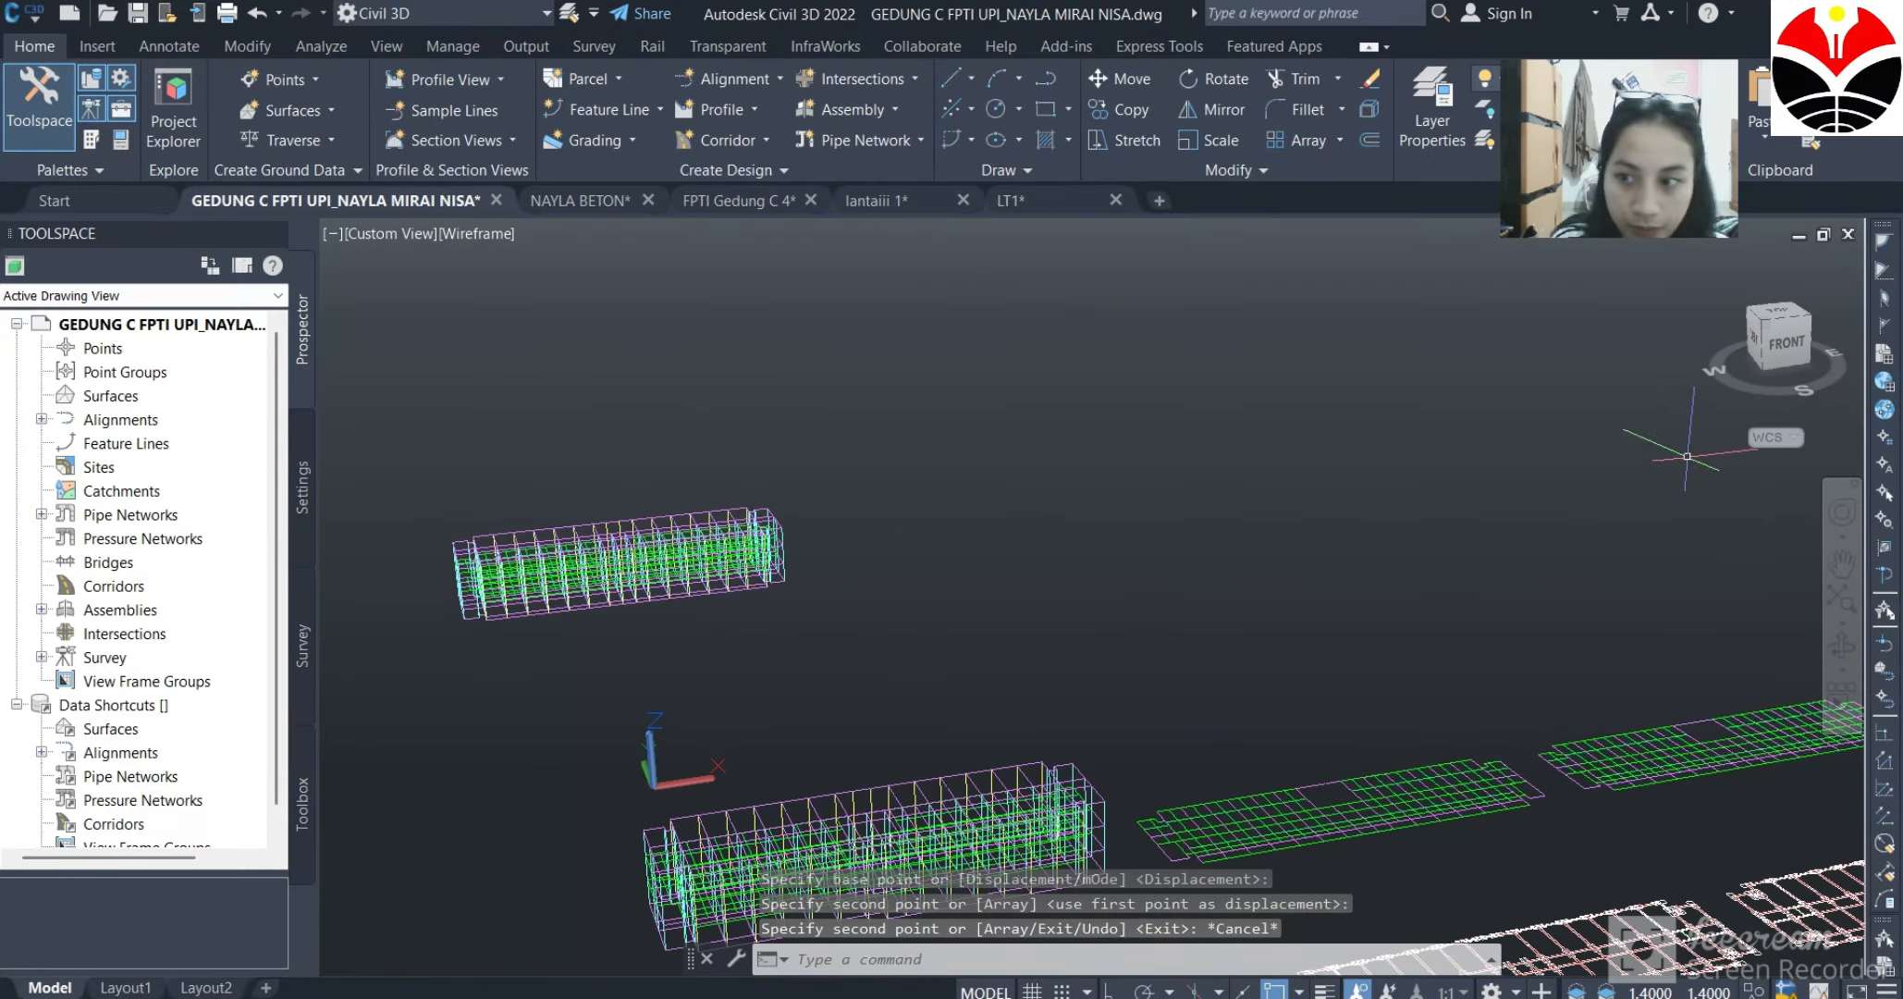
pyautogui.click(1841, 646)
pyautogui.moveTo(1228, 696); pyautogui.dragTo(1185, 635)
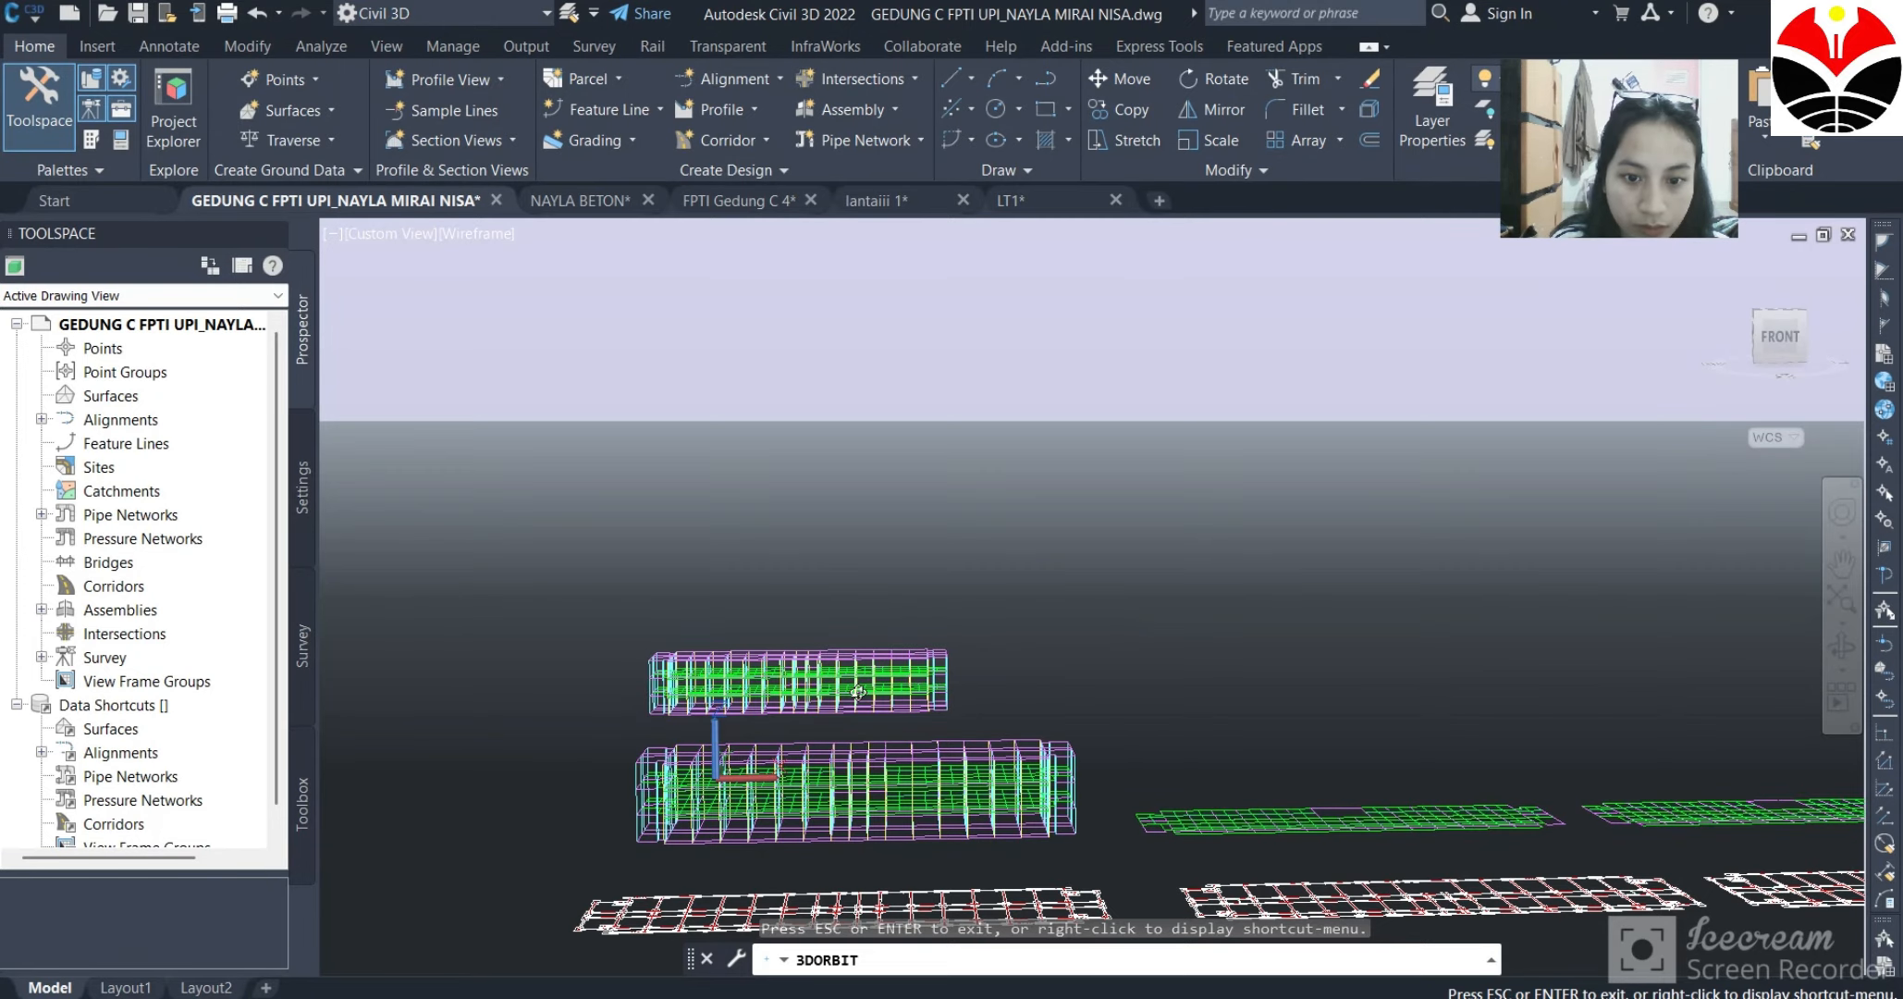
pyautogui.moveTo(858, 691); pyautogui.dragTo(777, 770)
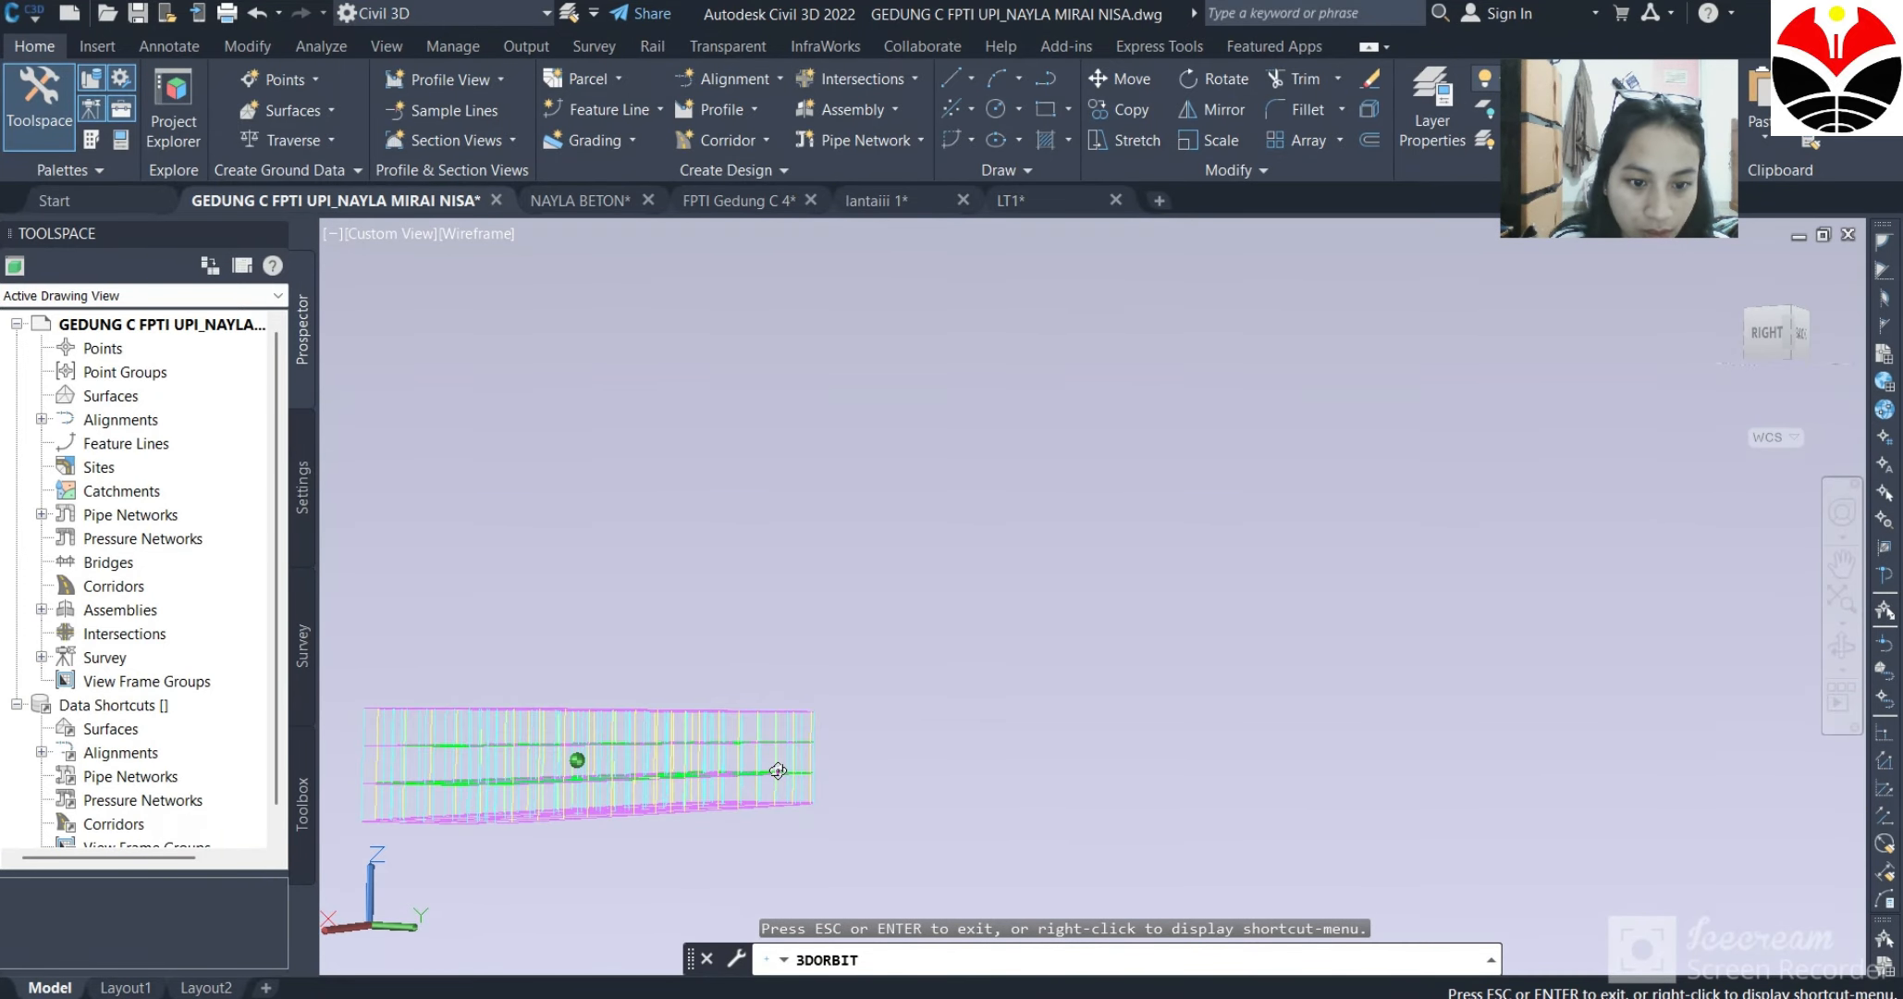
pyautogui.moveTo(545, 777); pyautogui.dragTo(801, 848)
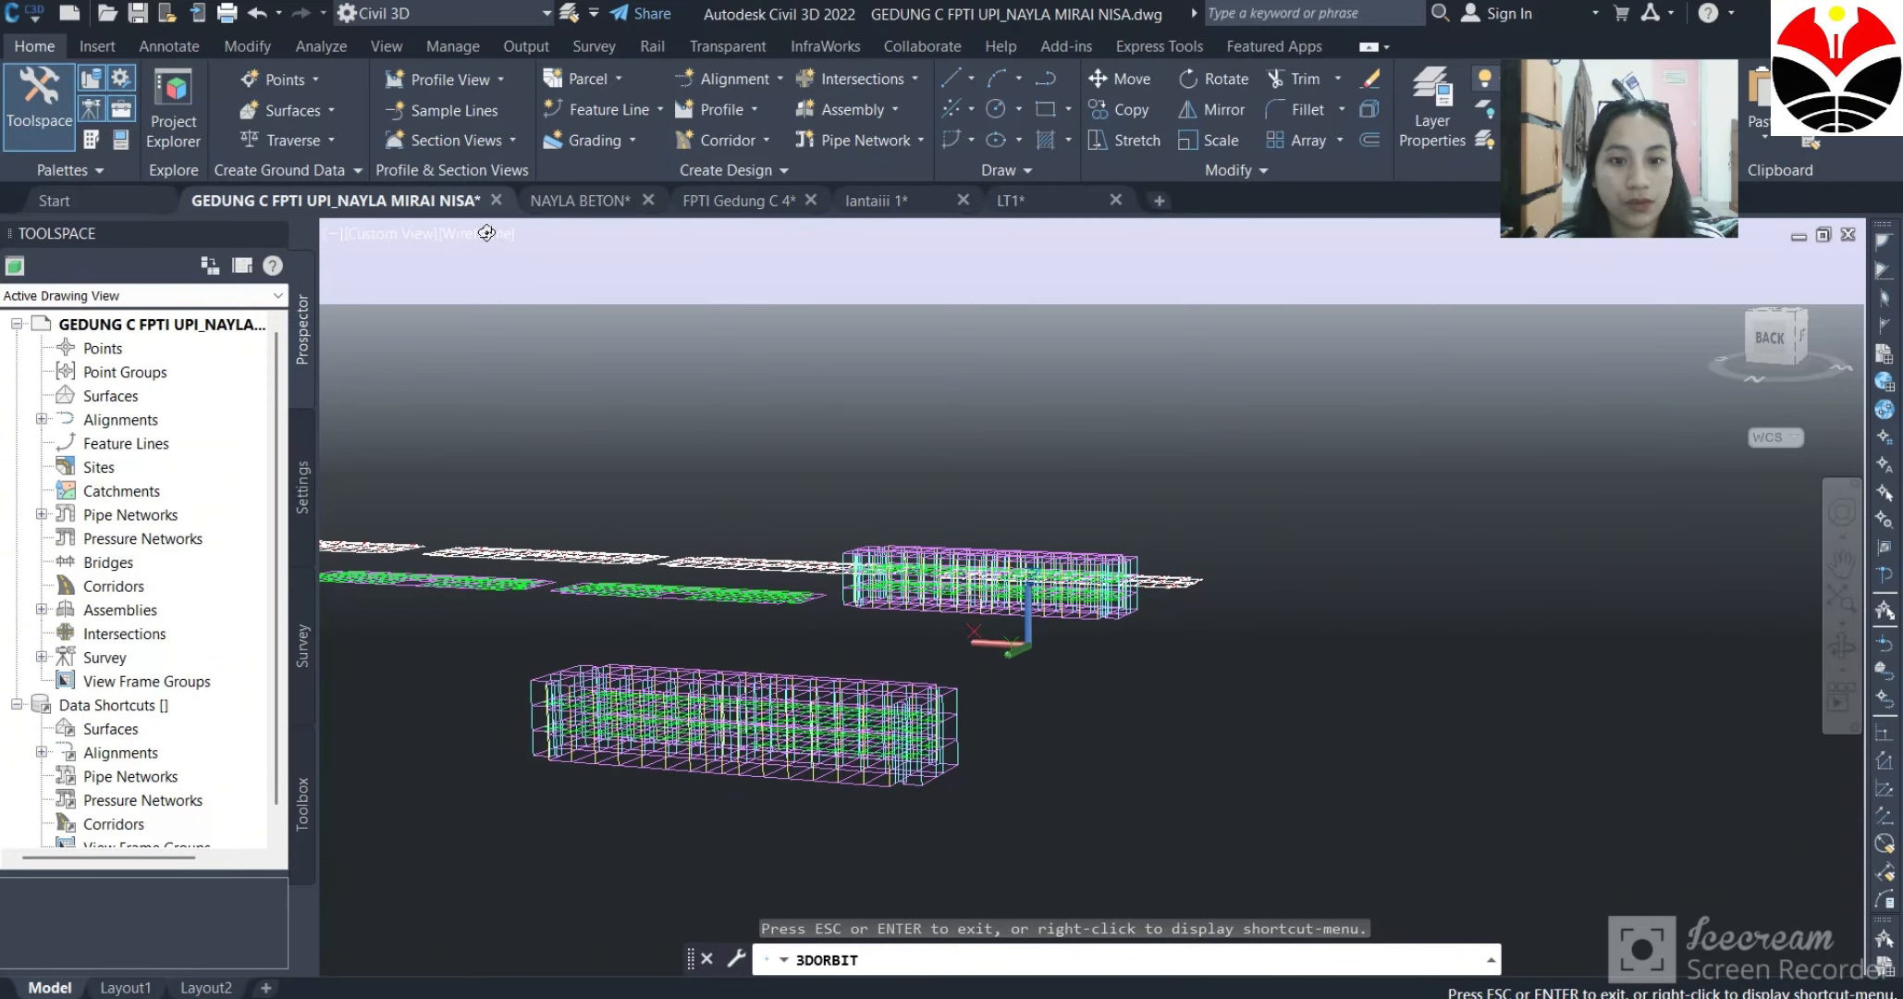
# Switch to the BETON model drawing and set its insertion scale units to Meters.
pyautogui.hotkey('ctrl', 'Tab')
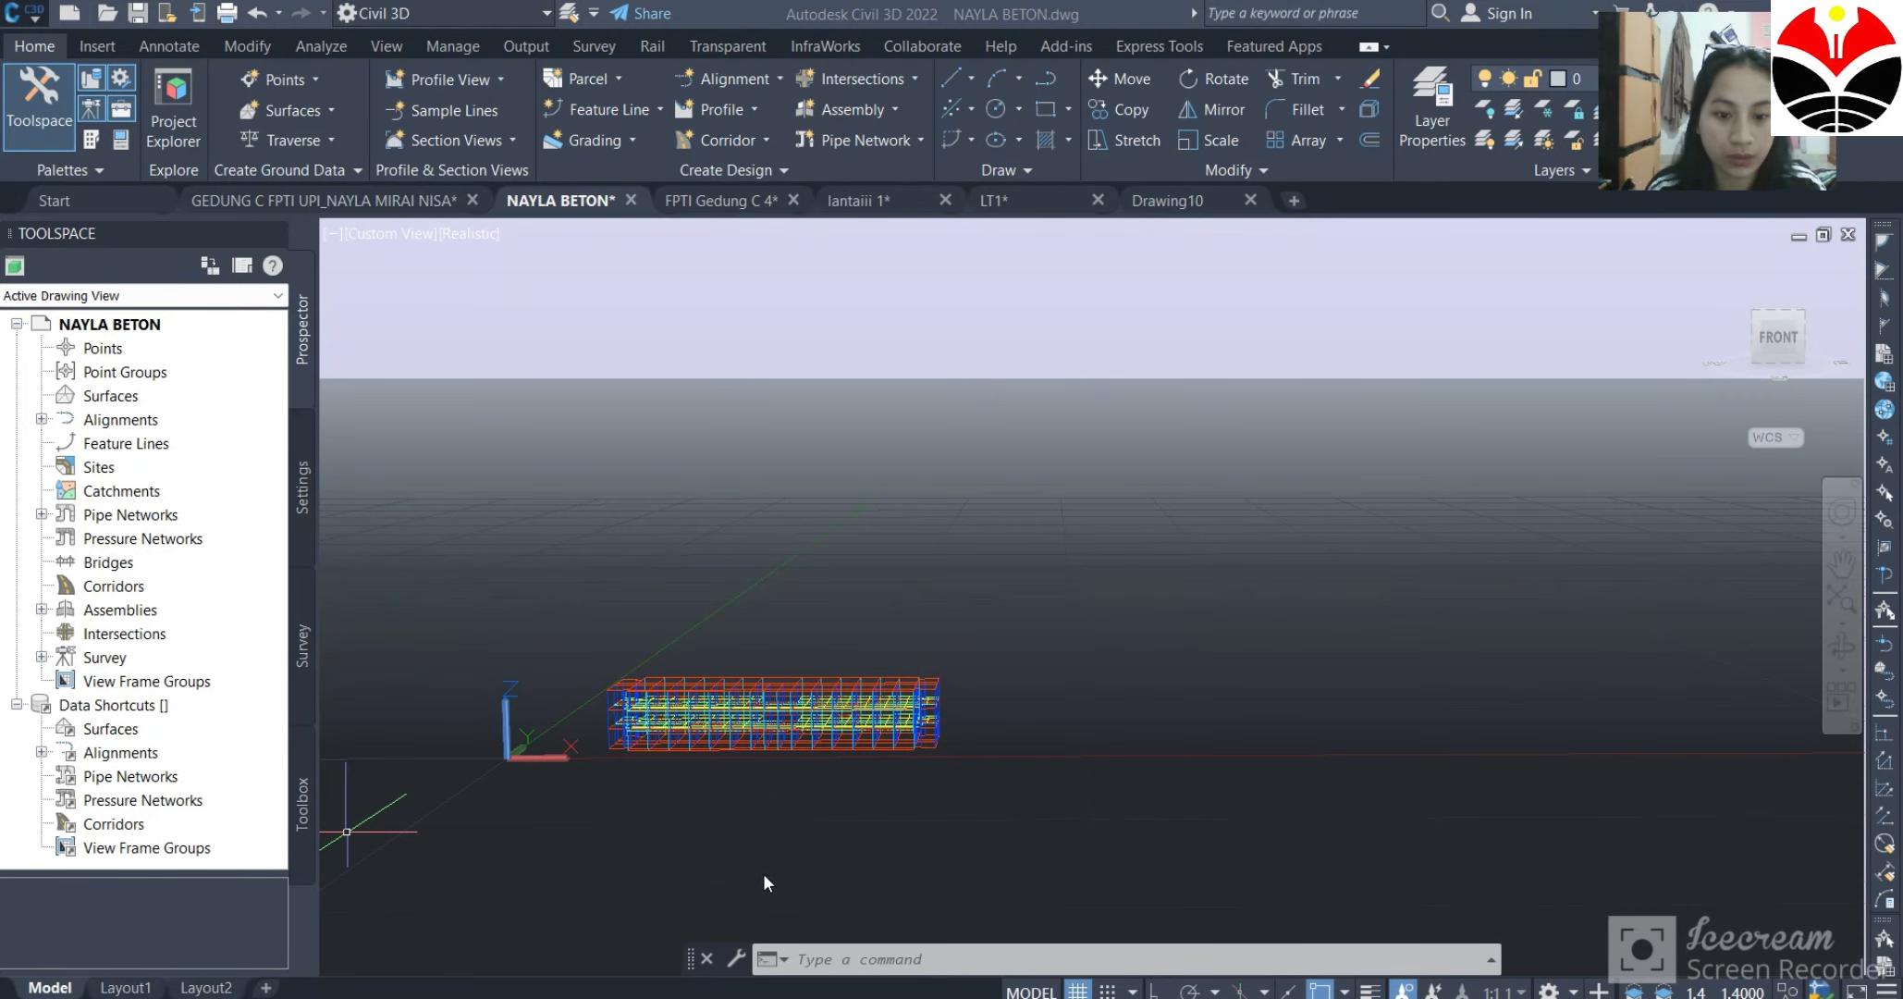
pyautogui.click(840, 959)
pyautogui.write('U')
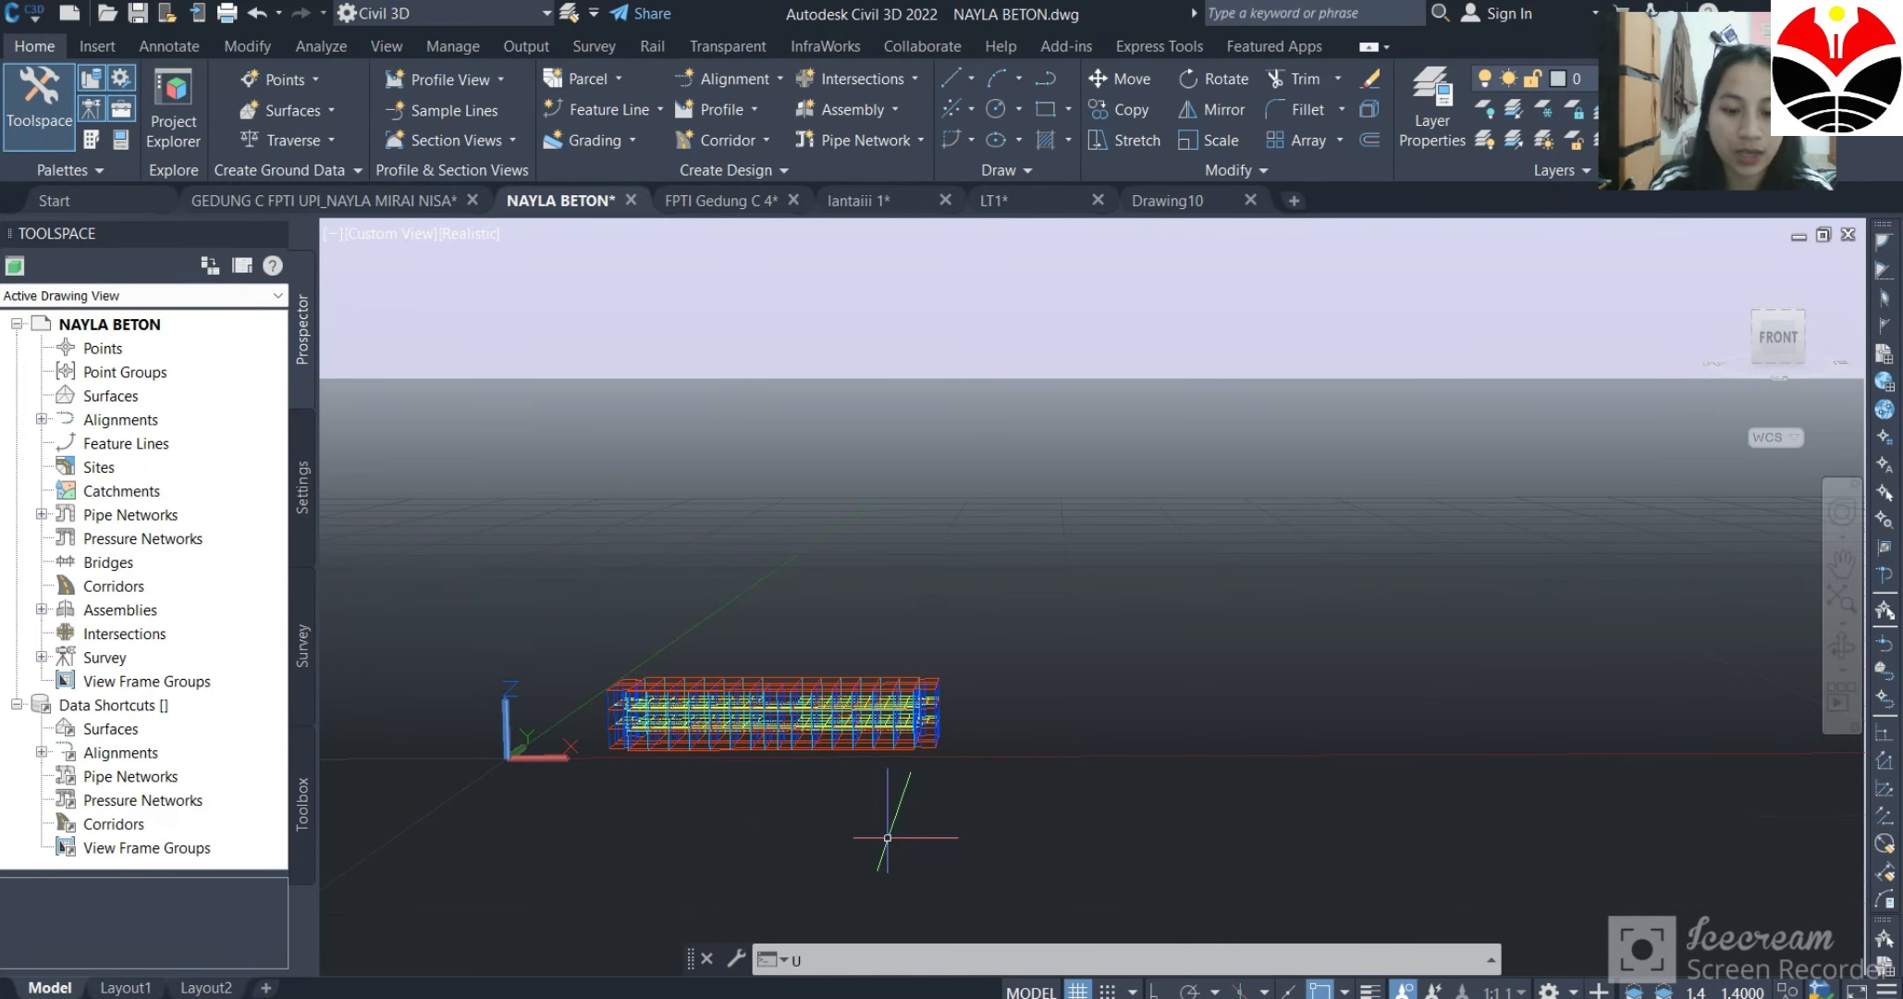
pyautogui.write('NITS')
pyautogui.press('Return')
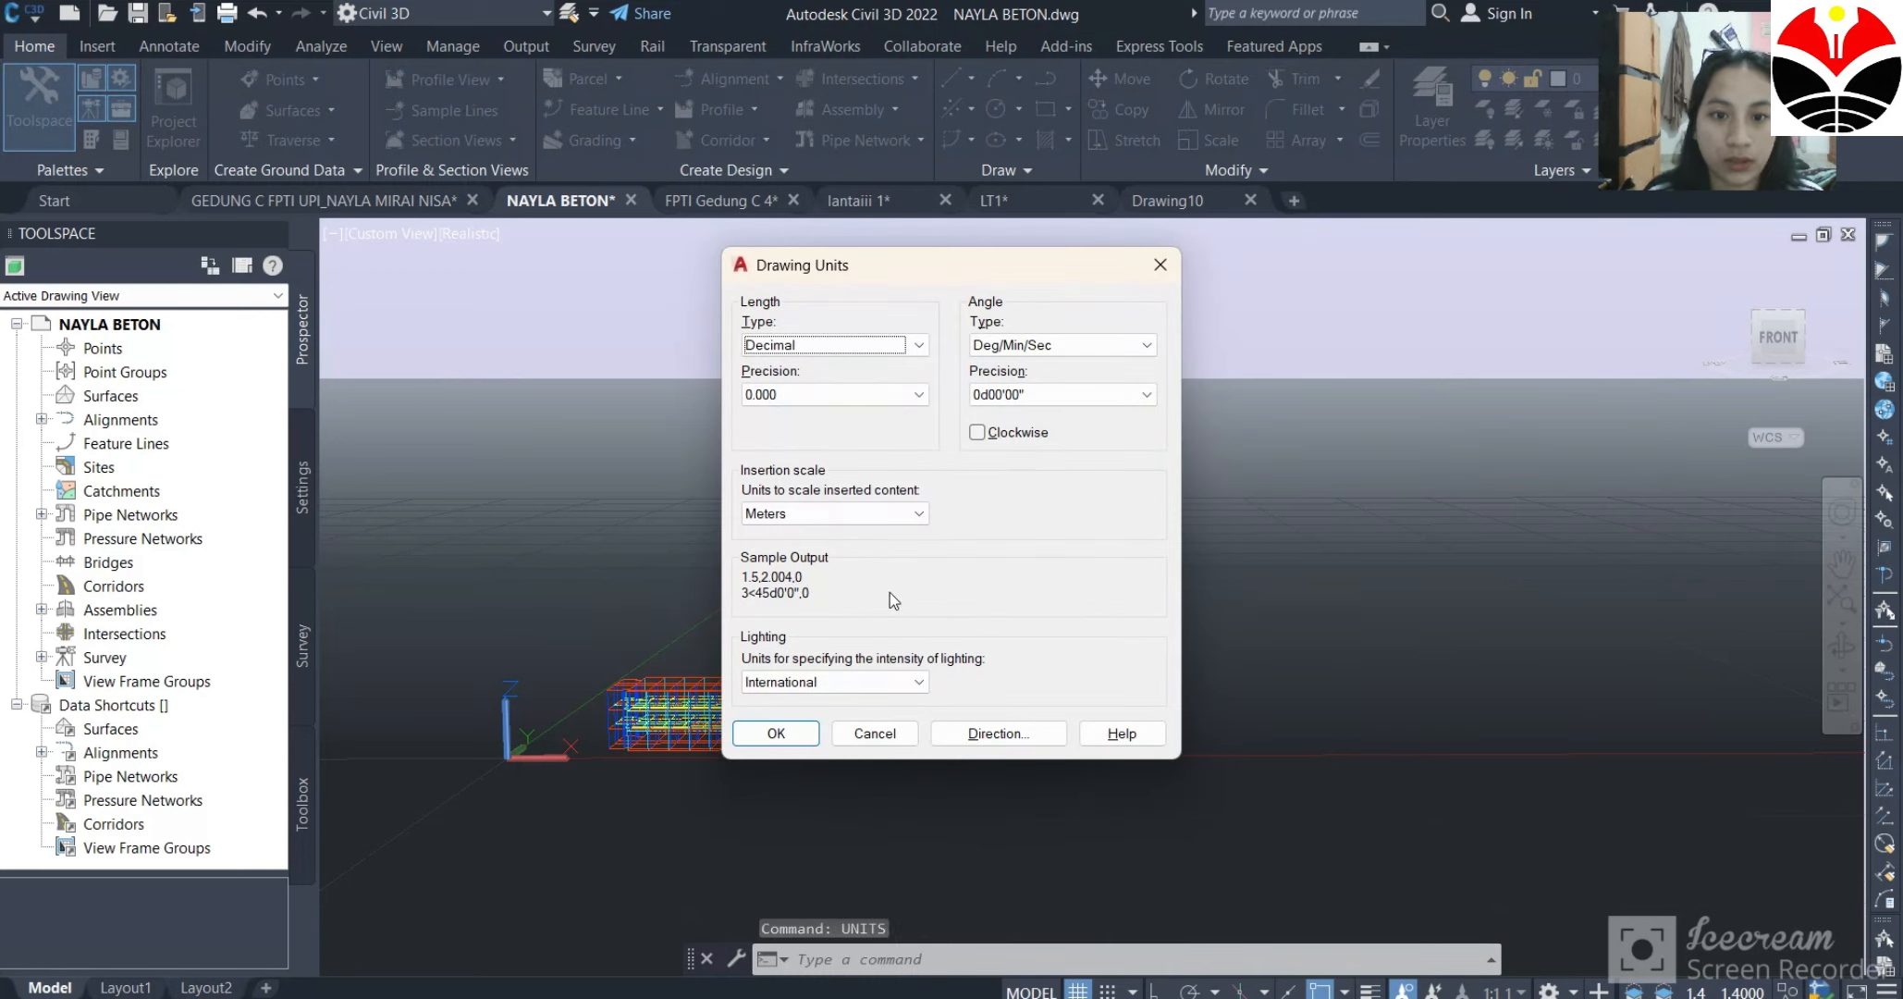
pyautogui.click(873, 514)
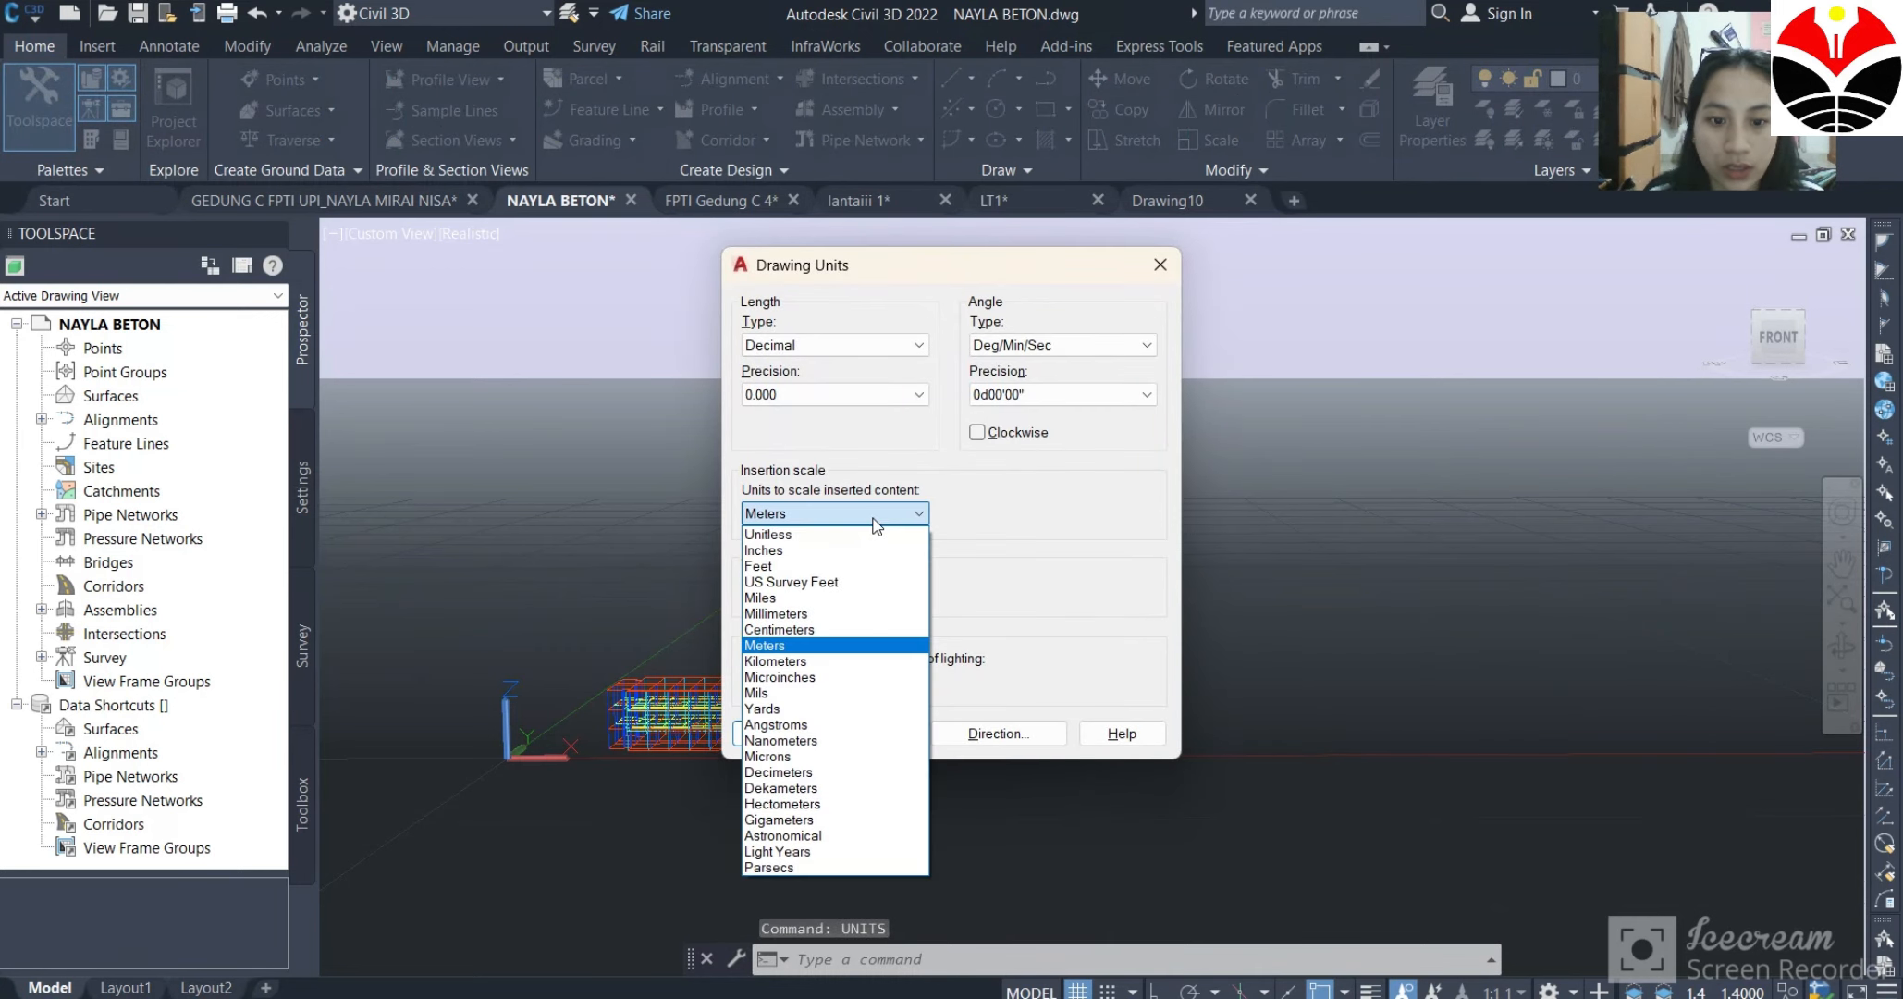
pyautogui.click(786, 644)
pyautogui.click(778, 732)
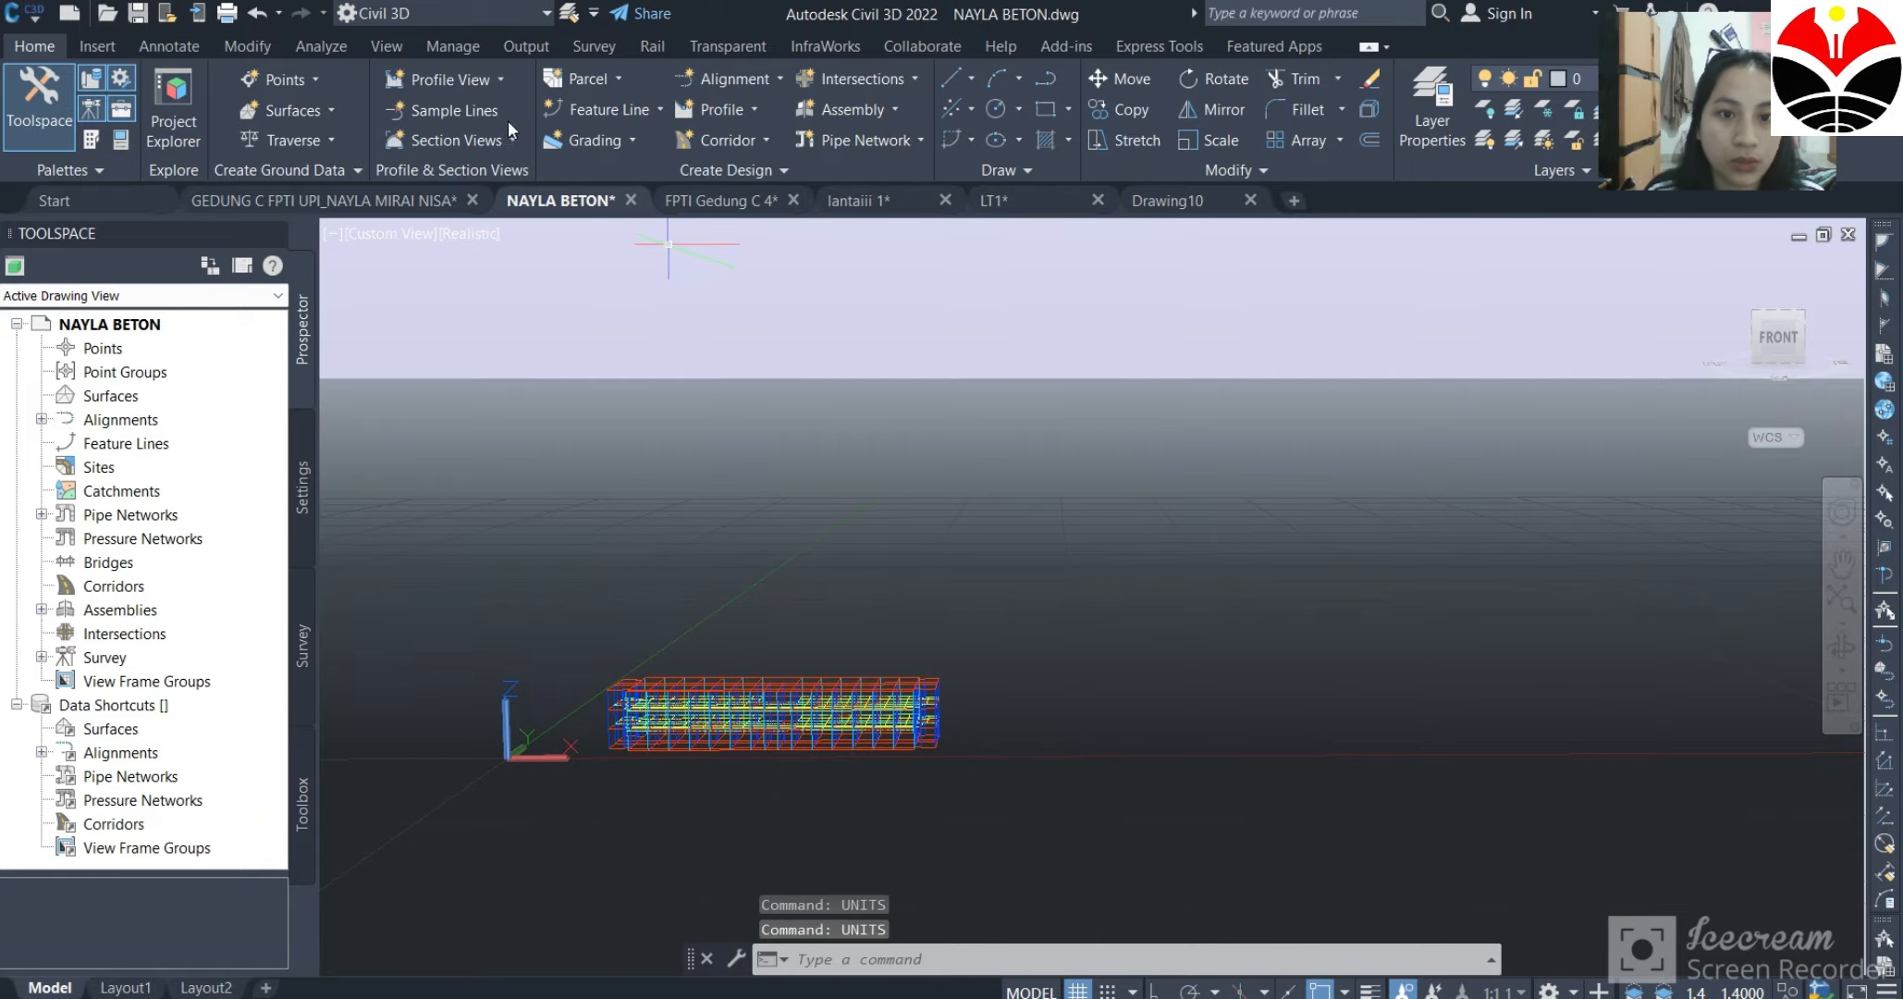
# Save the BETON drawing under its name with the suffix 1 in the beton folder, as an AutoCAD 2018 DXF file.
pyautogui.rightClick(590, 201)
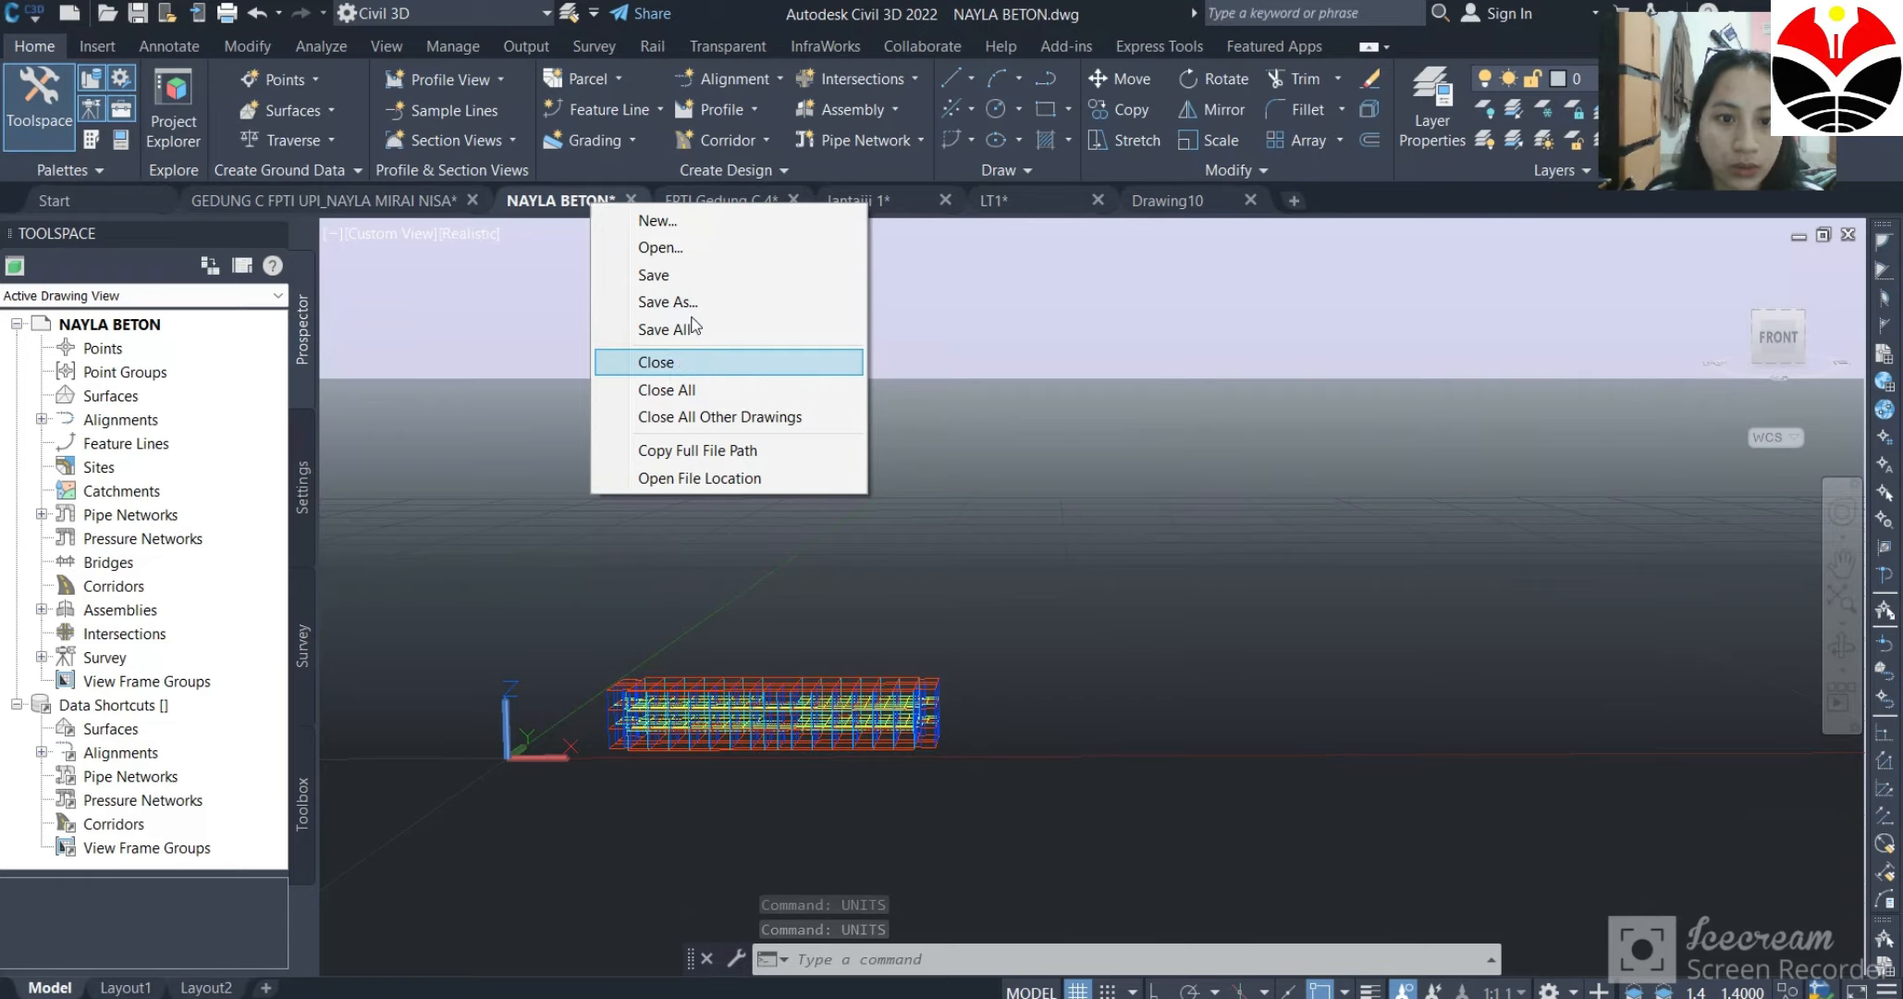
pyautogui.click(668, 302)
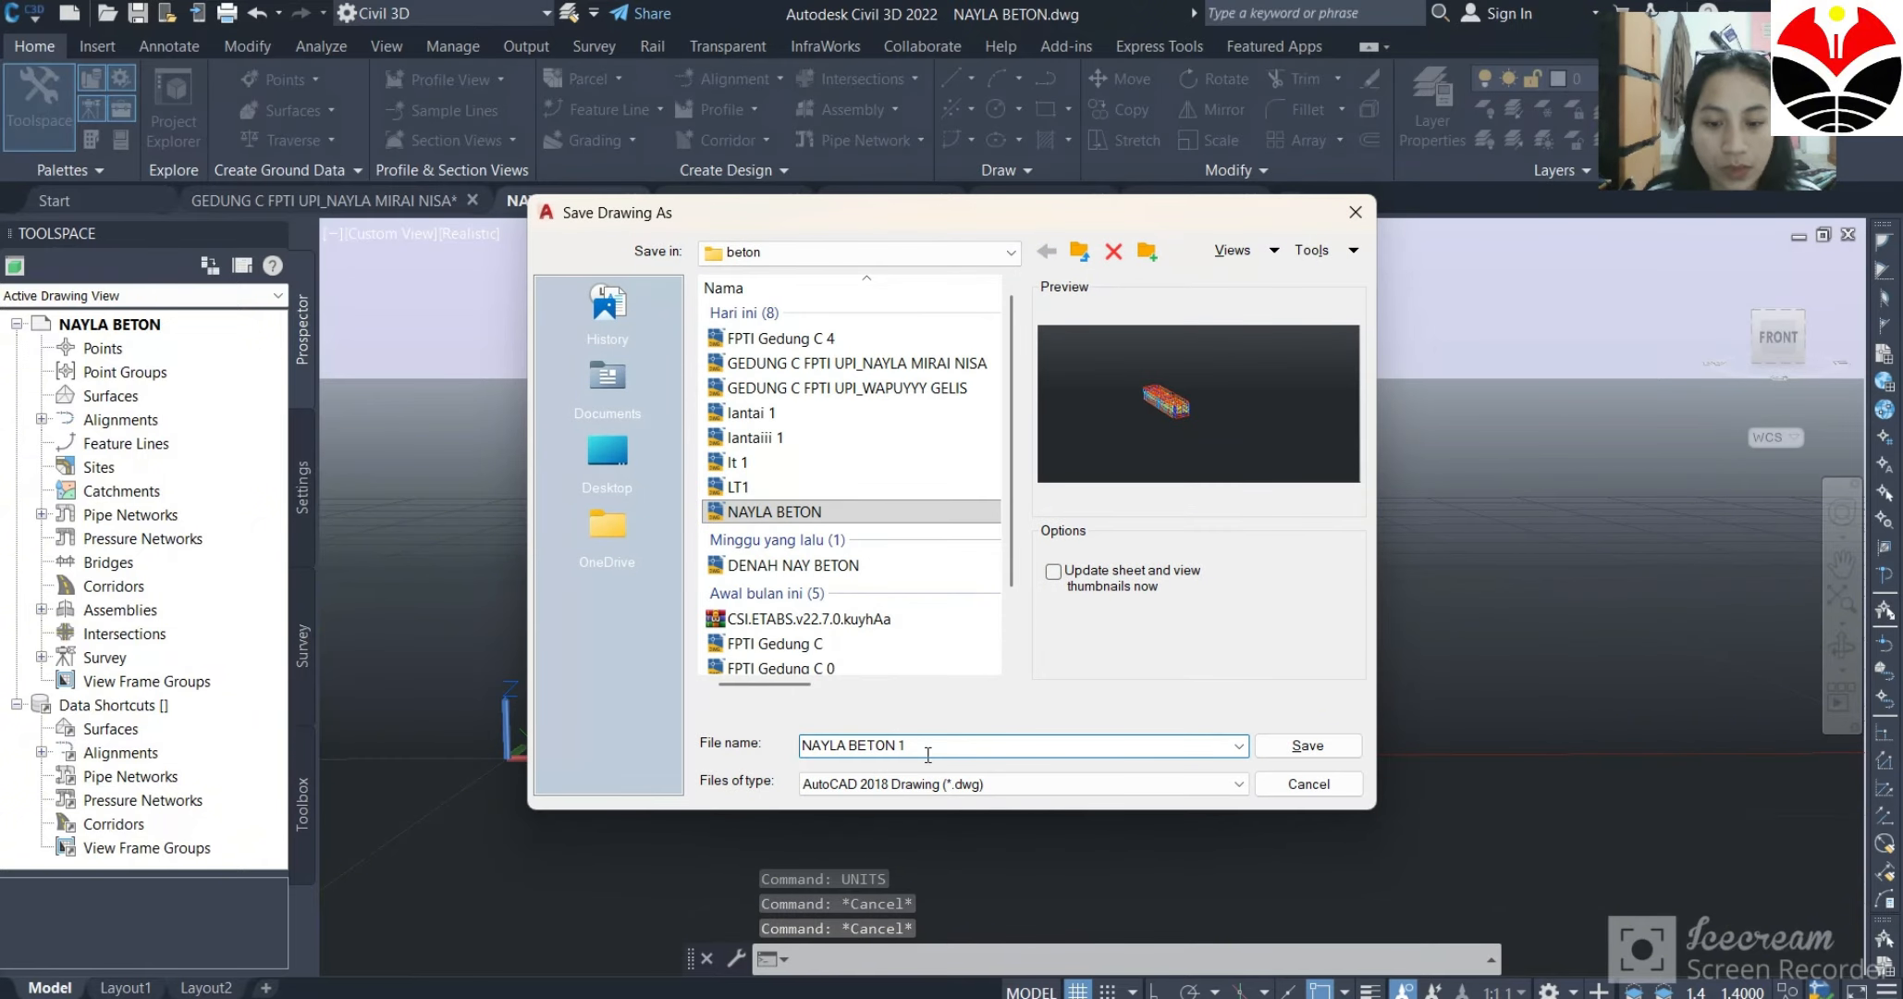
pyautogui.click(947, 784)
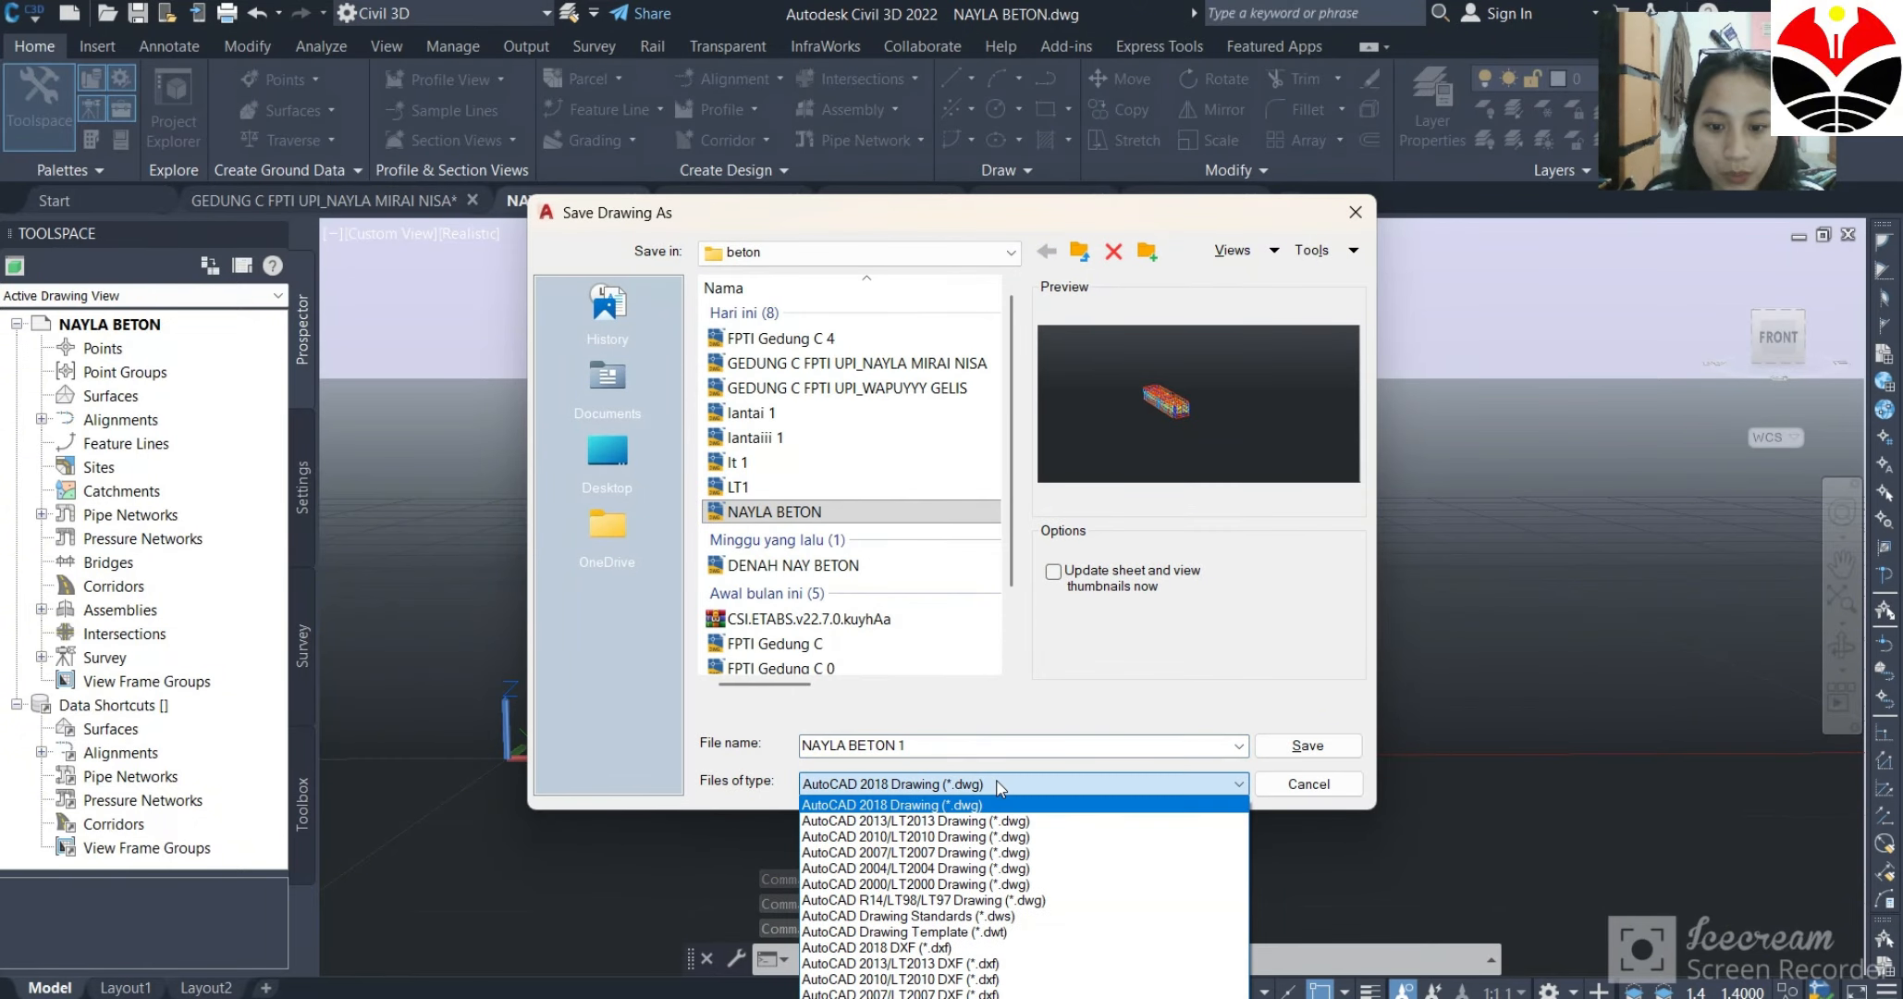
pyautogui.click(982, 947)
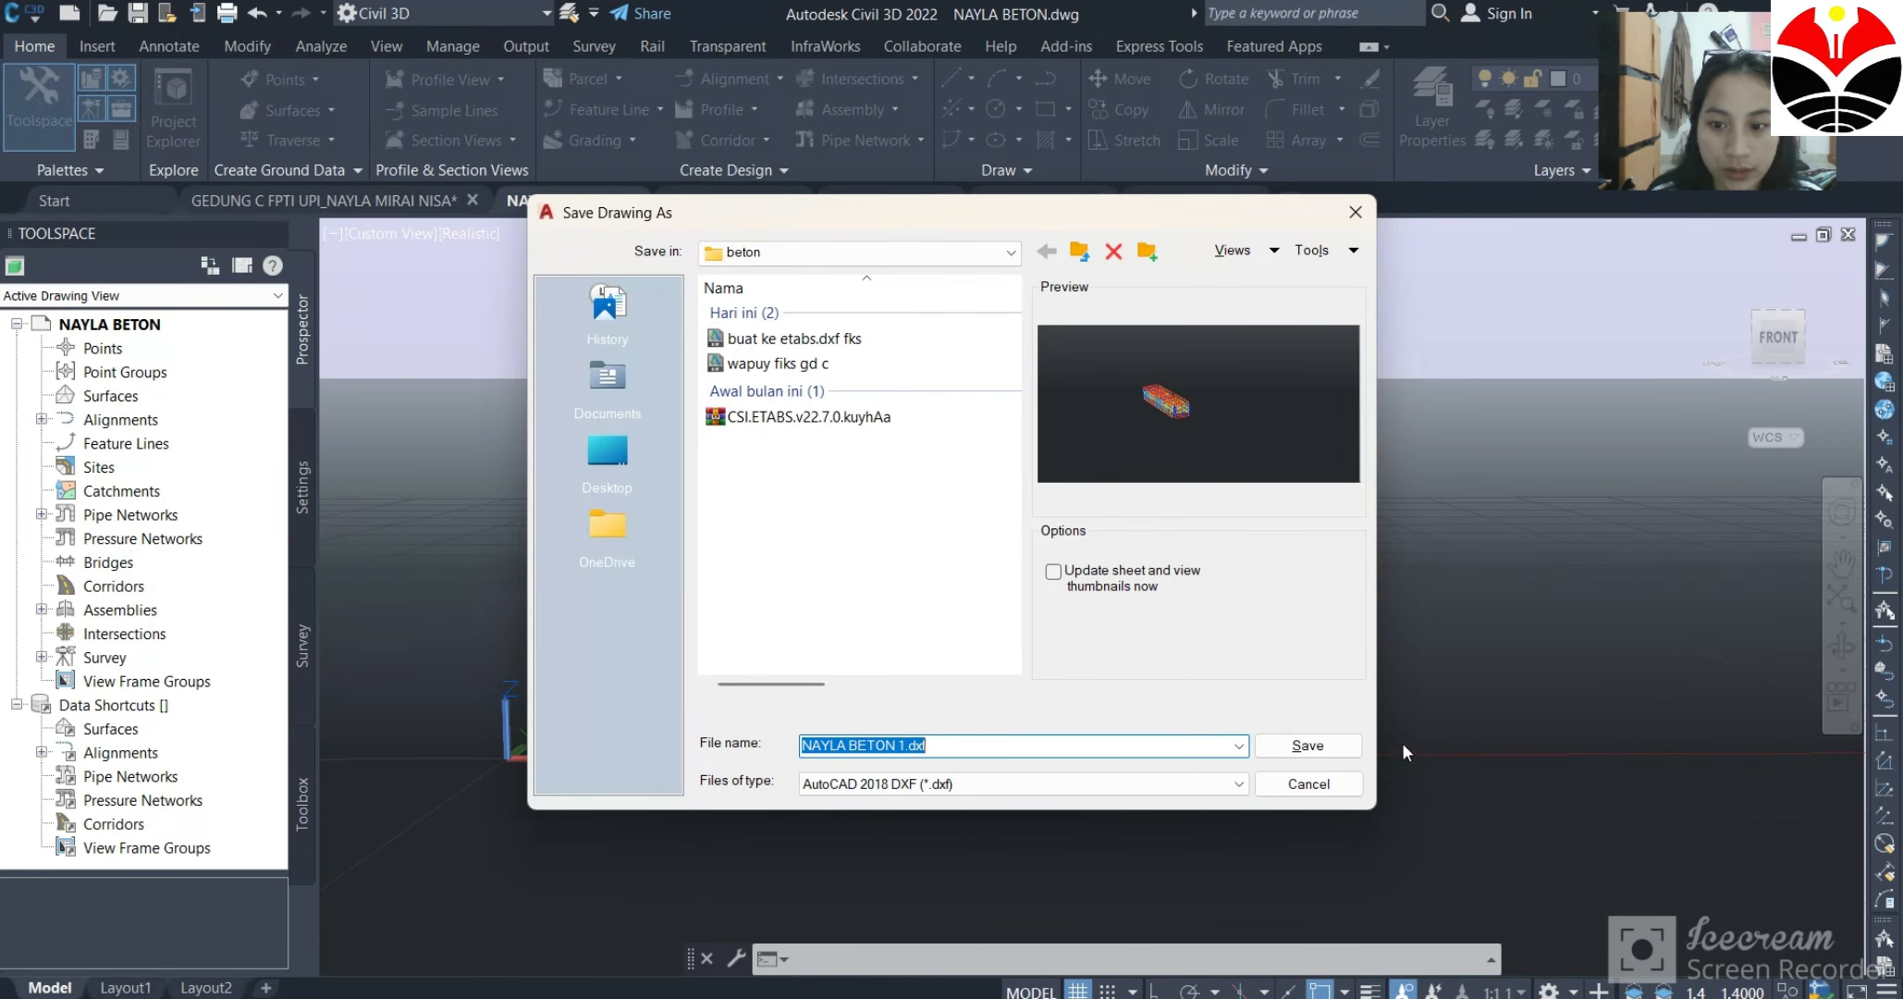
pyautogui.click(1308, 745)
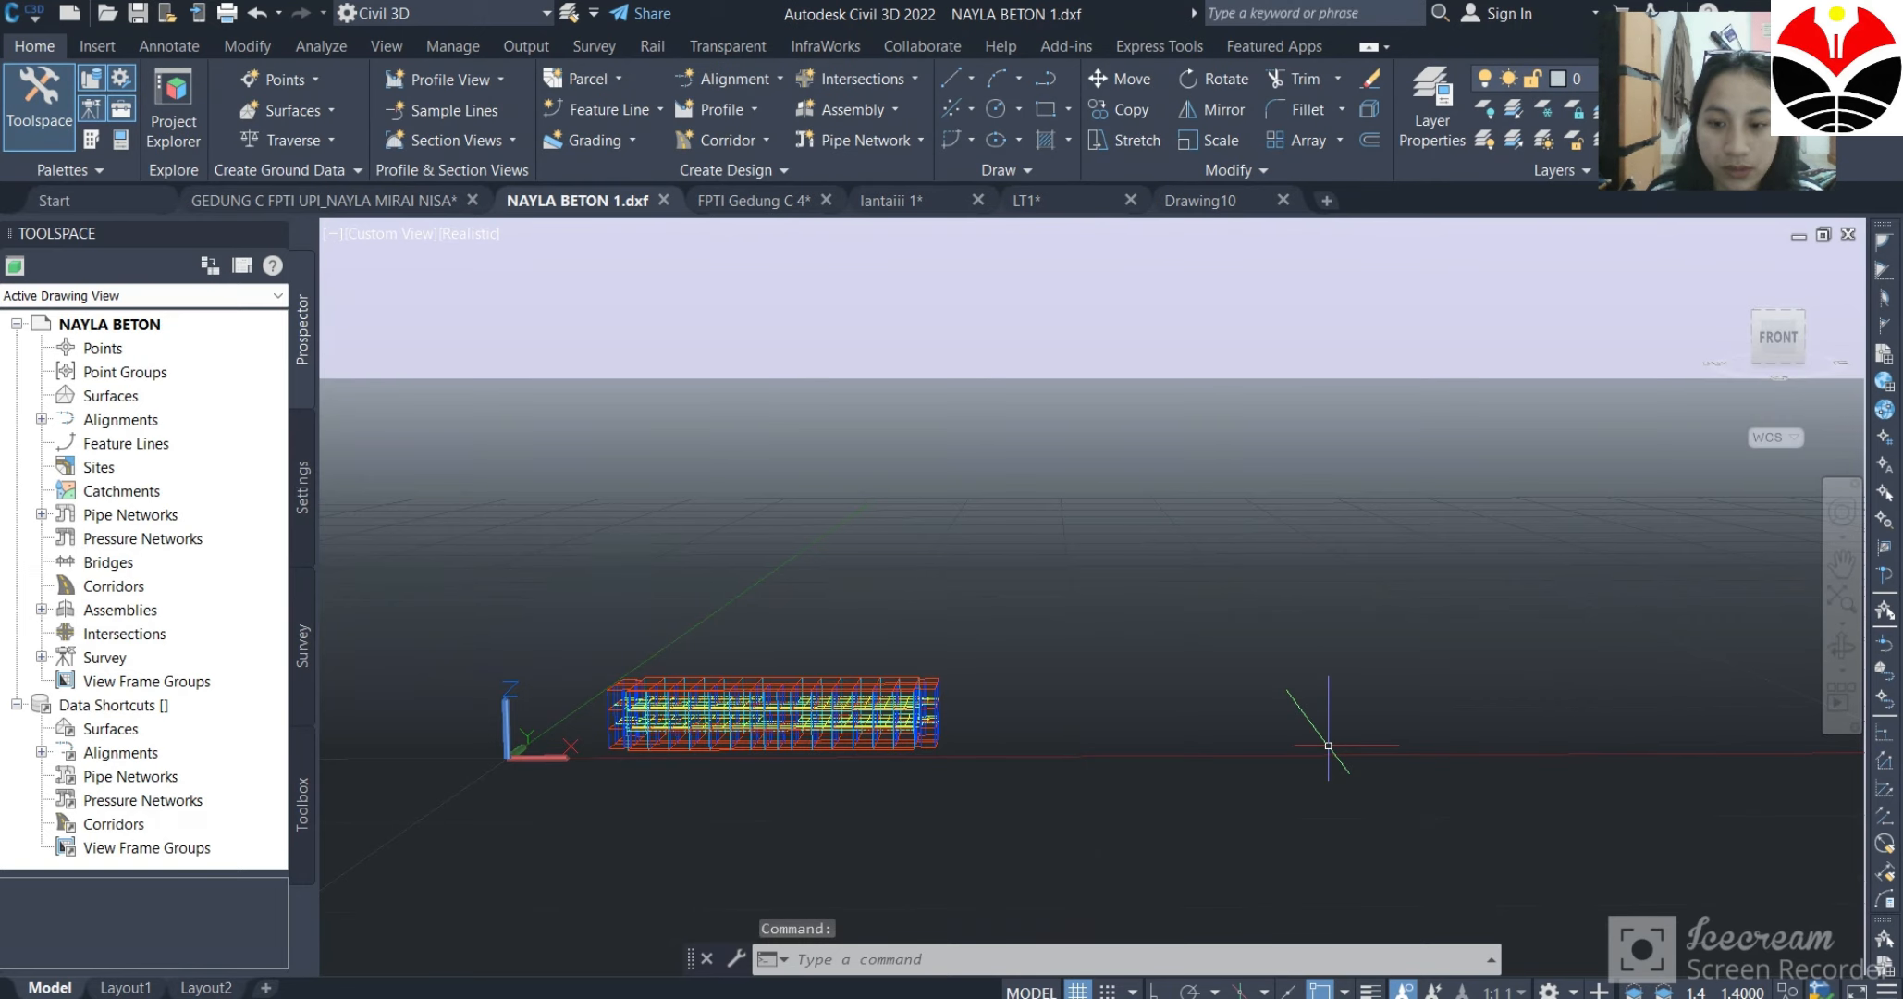
# Switch to ETABS and initialize a new model with built-in U.S. Customary settings, steel database AISC14, AISC 360-10 and ACI 318-11.
pyautogui.scroll(-2, 684, 782)
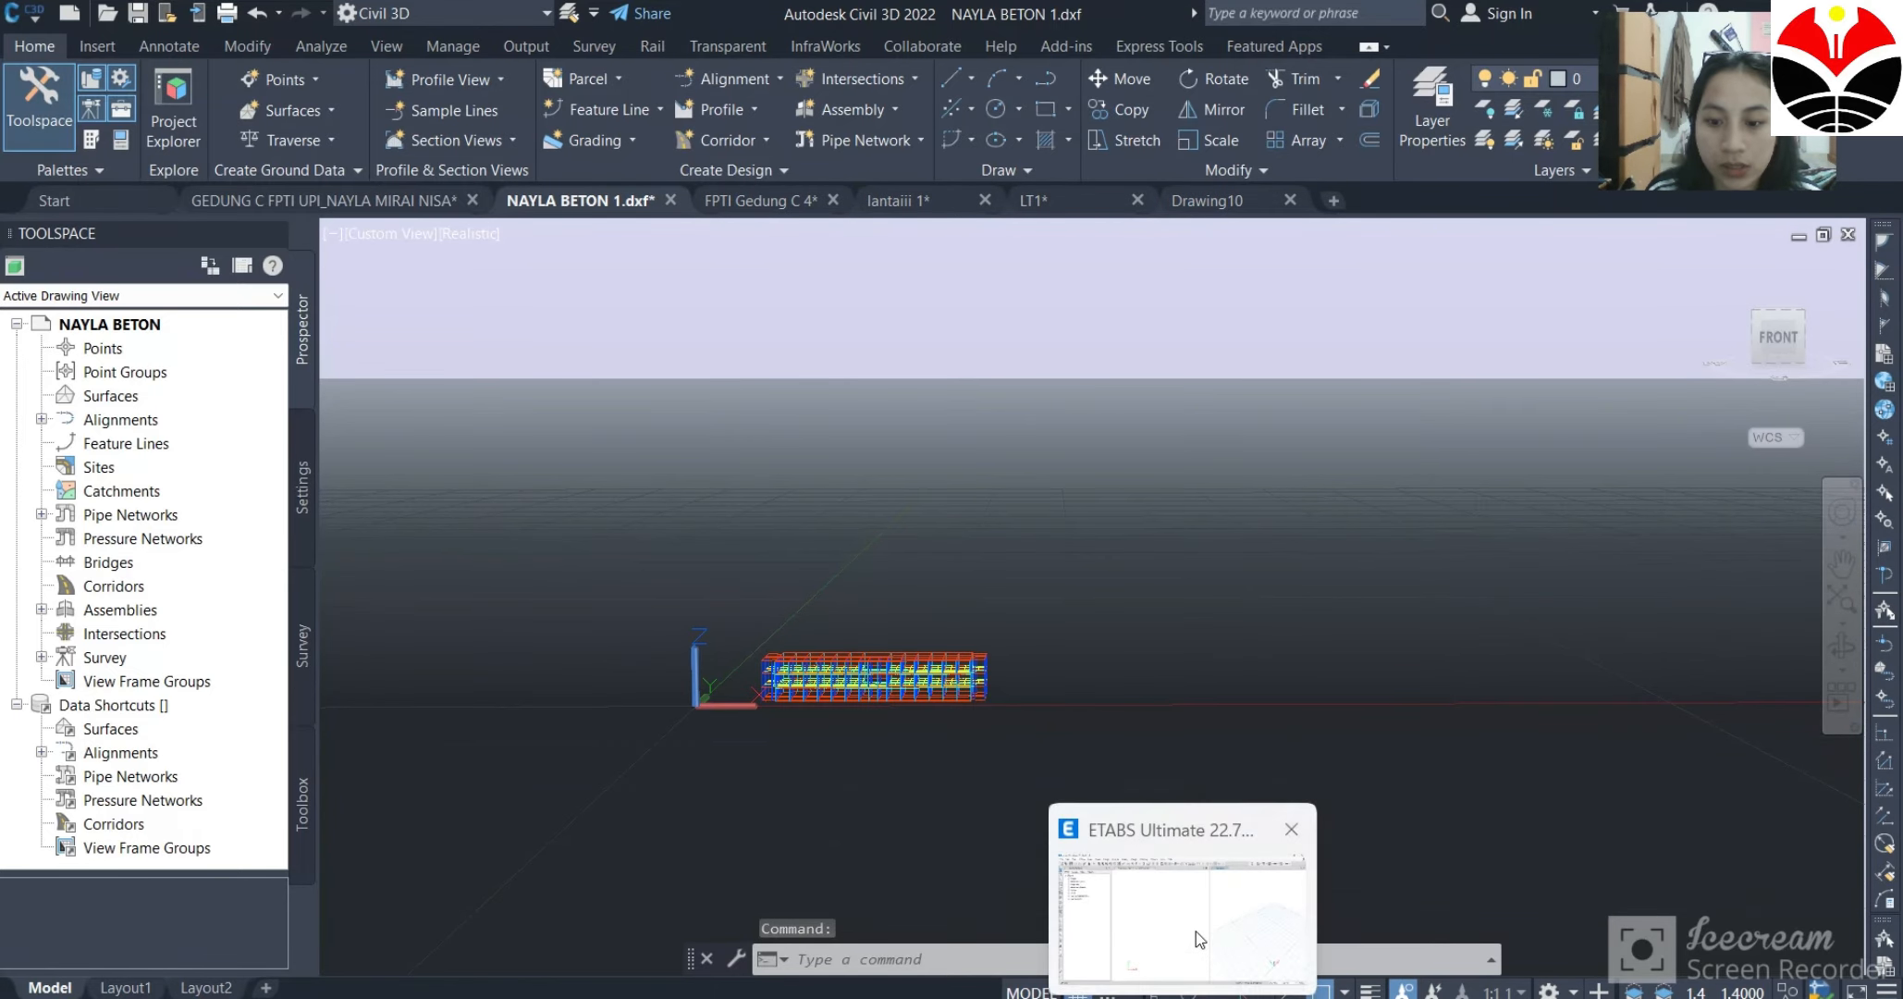
pyautogui.click(1183, 915)
pyautogui.click(972, 604)
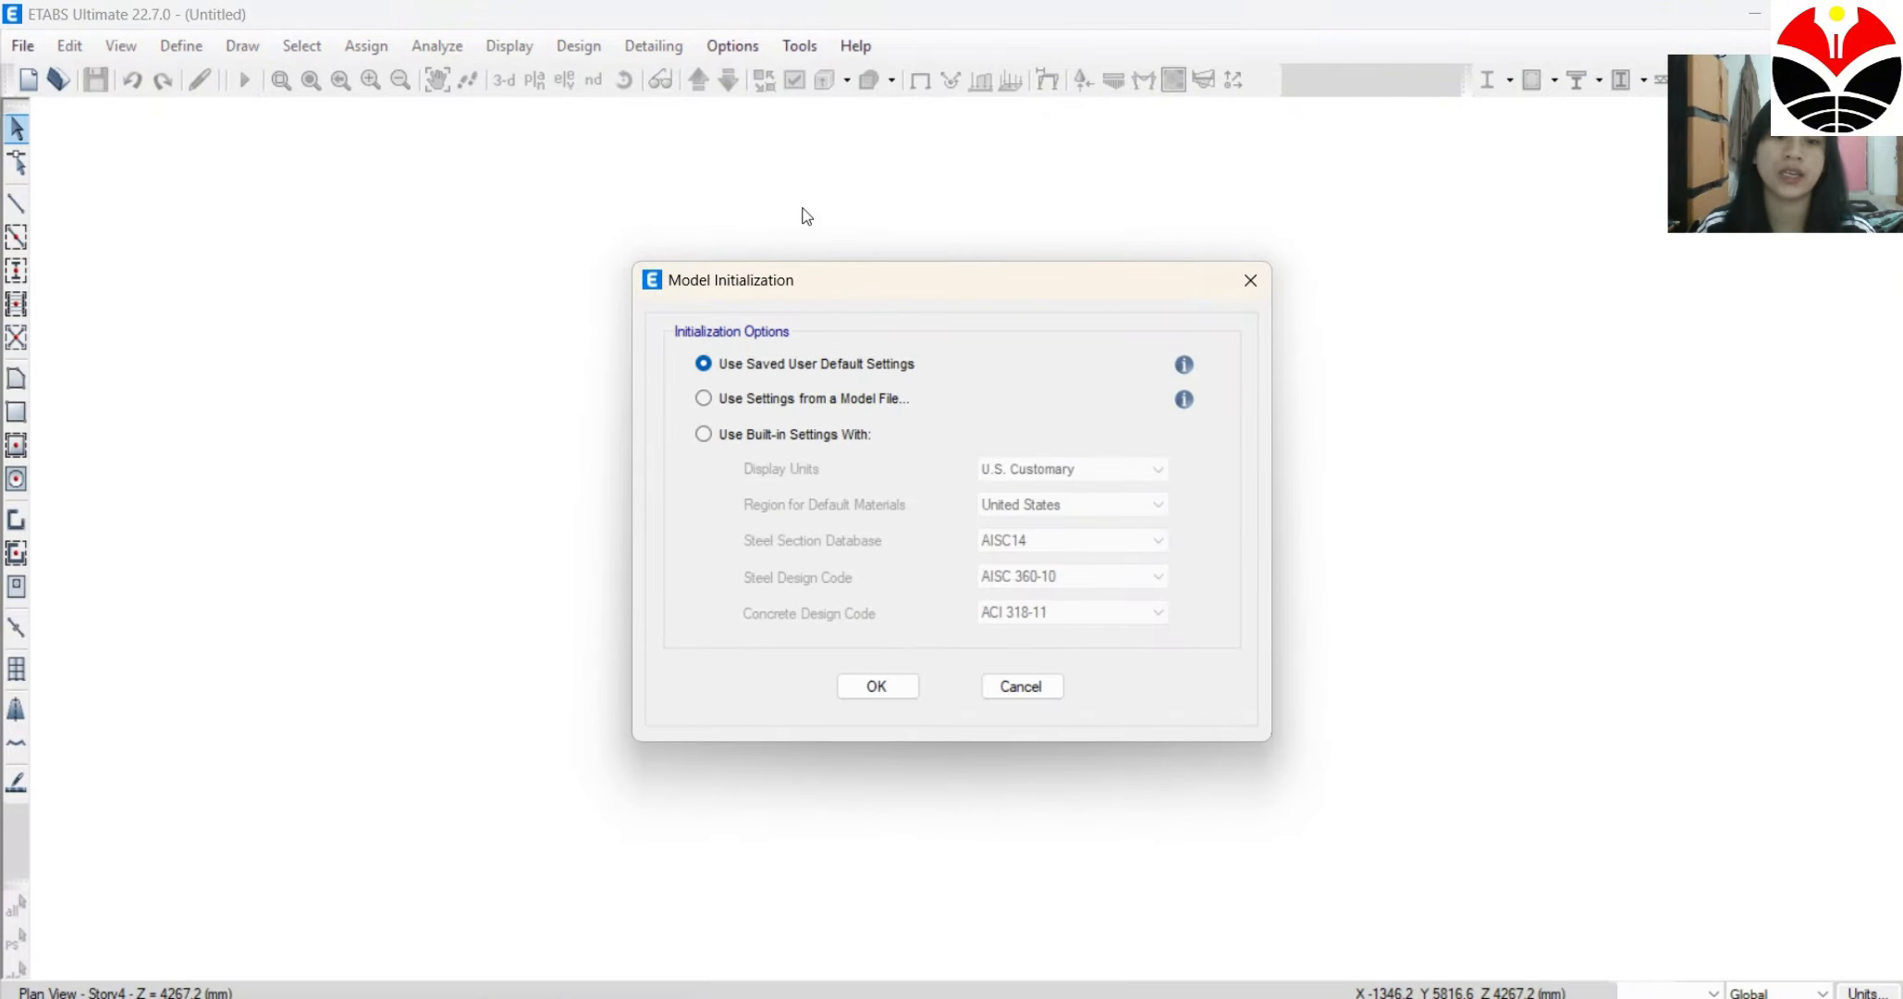
pyautogui.click(699, 442)
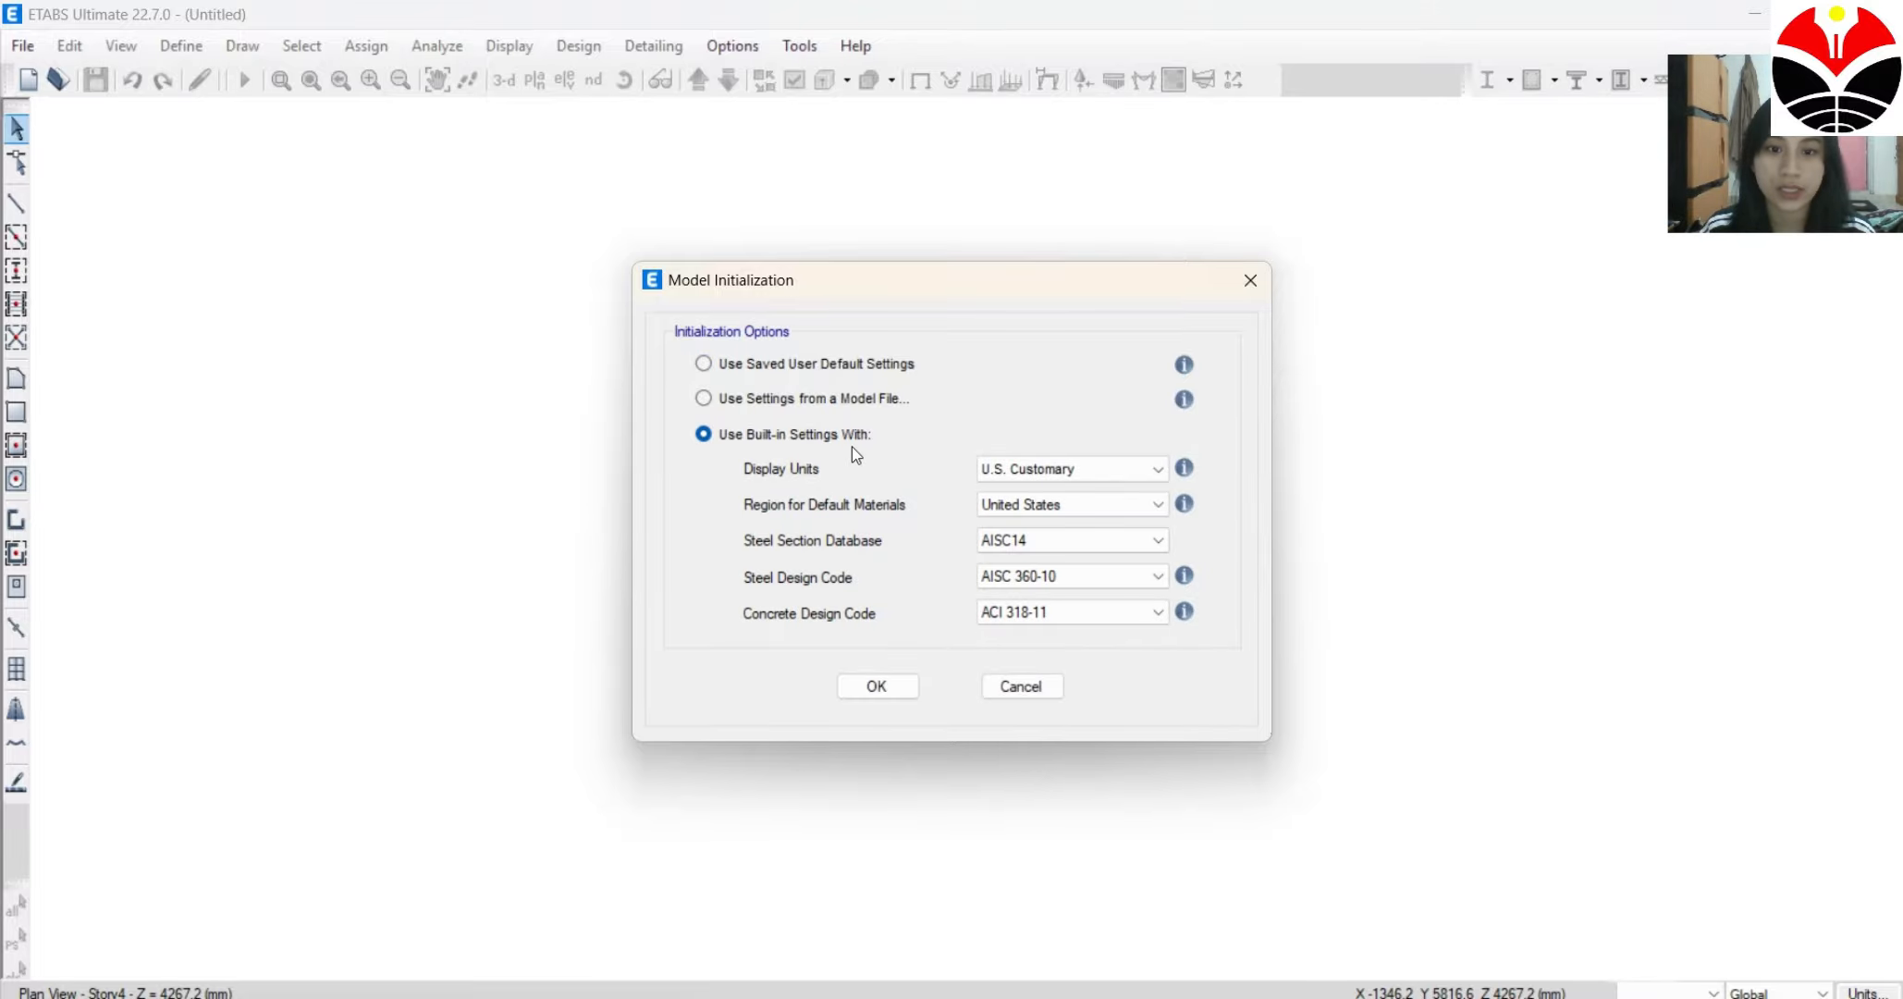
pyautogui.click(1100, 541)
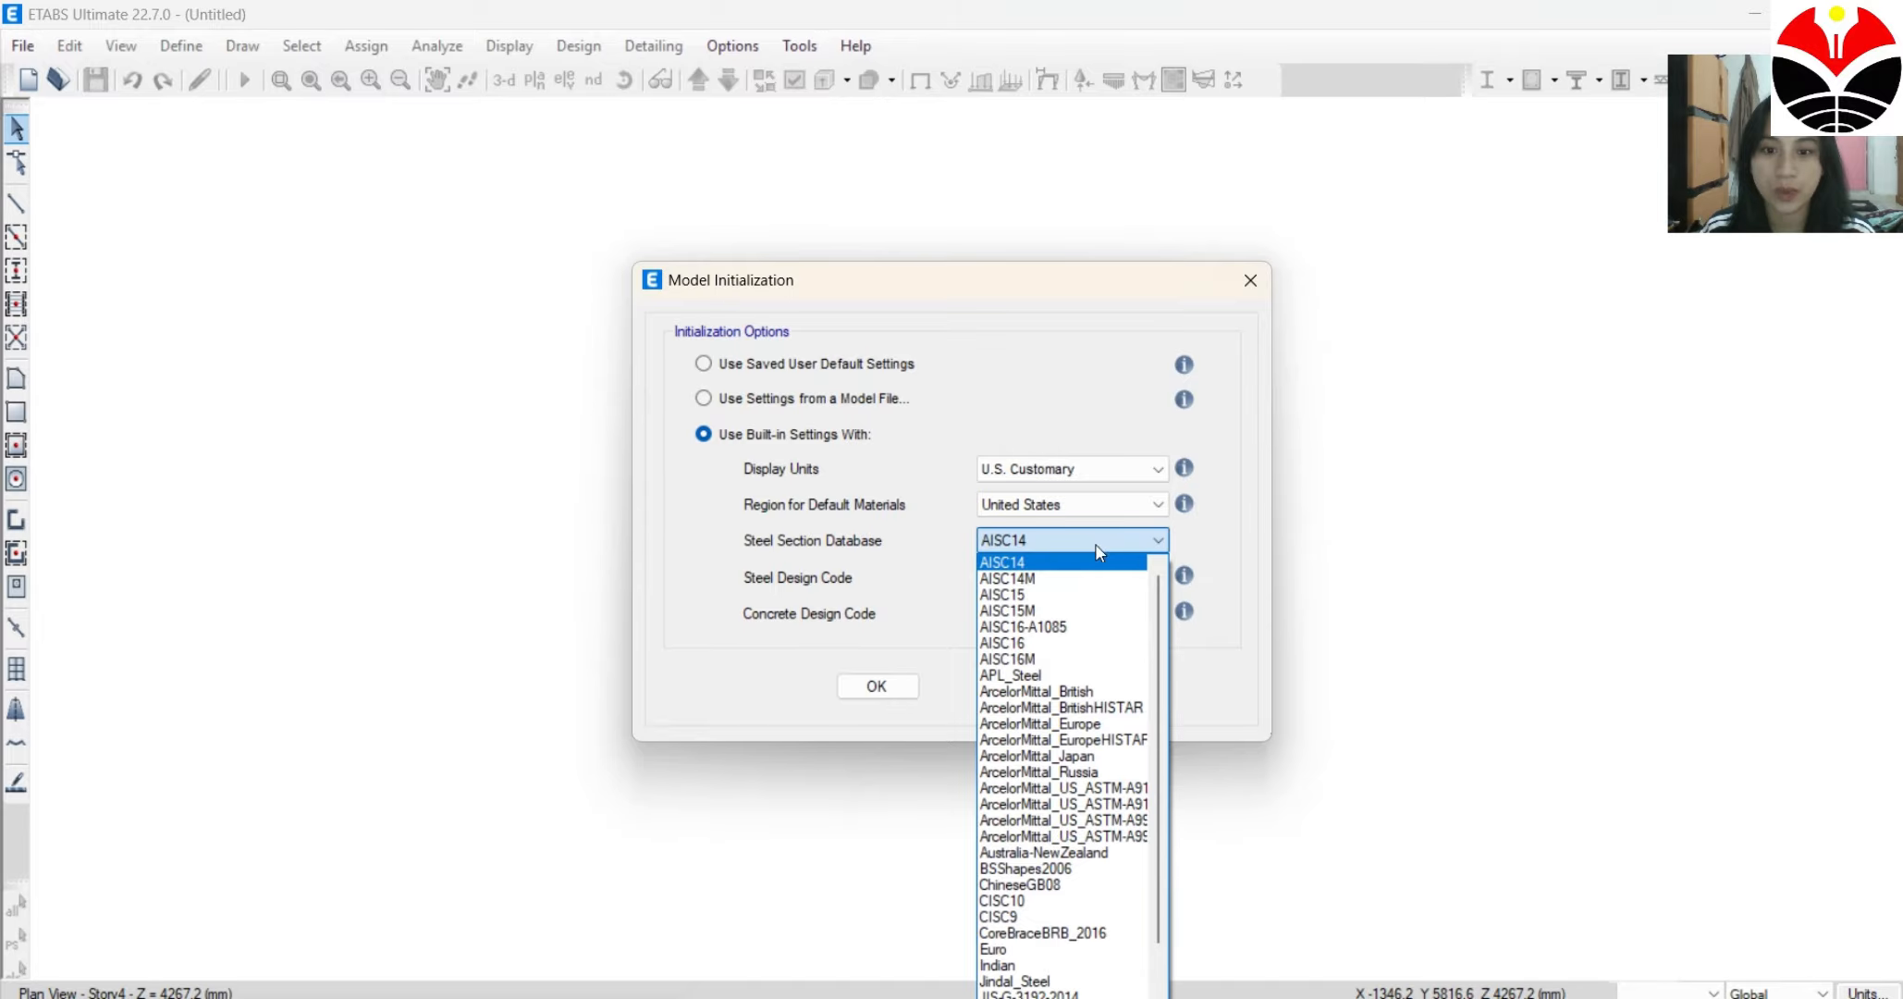
pyautogui.click(1071, 562)
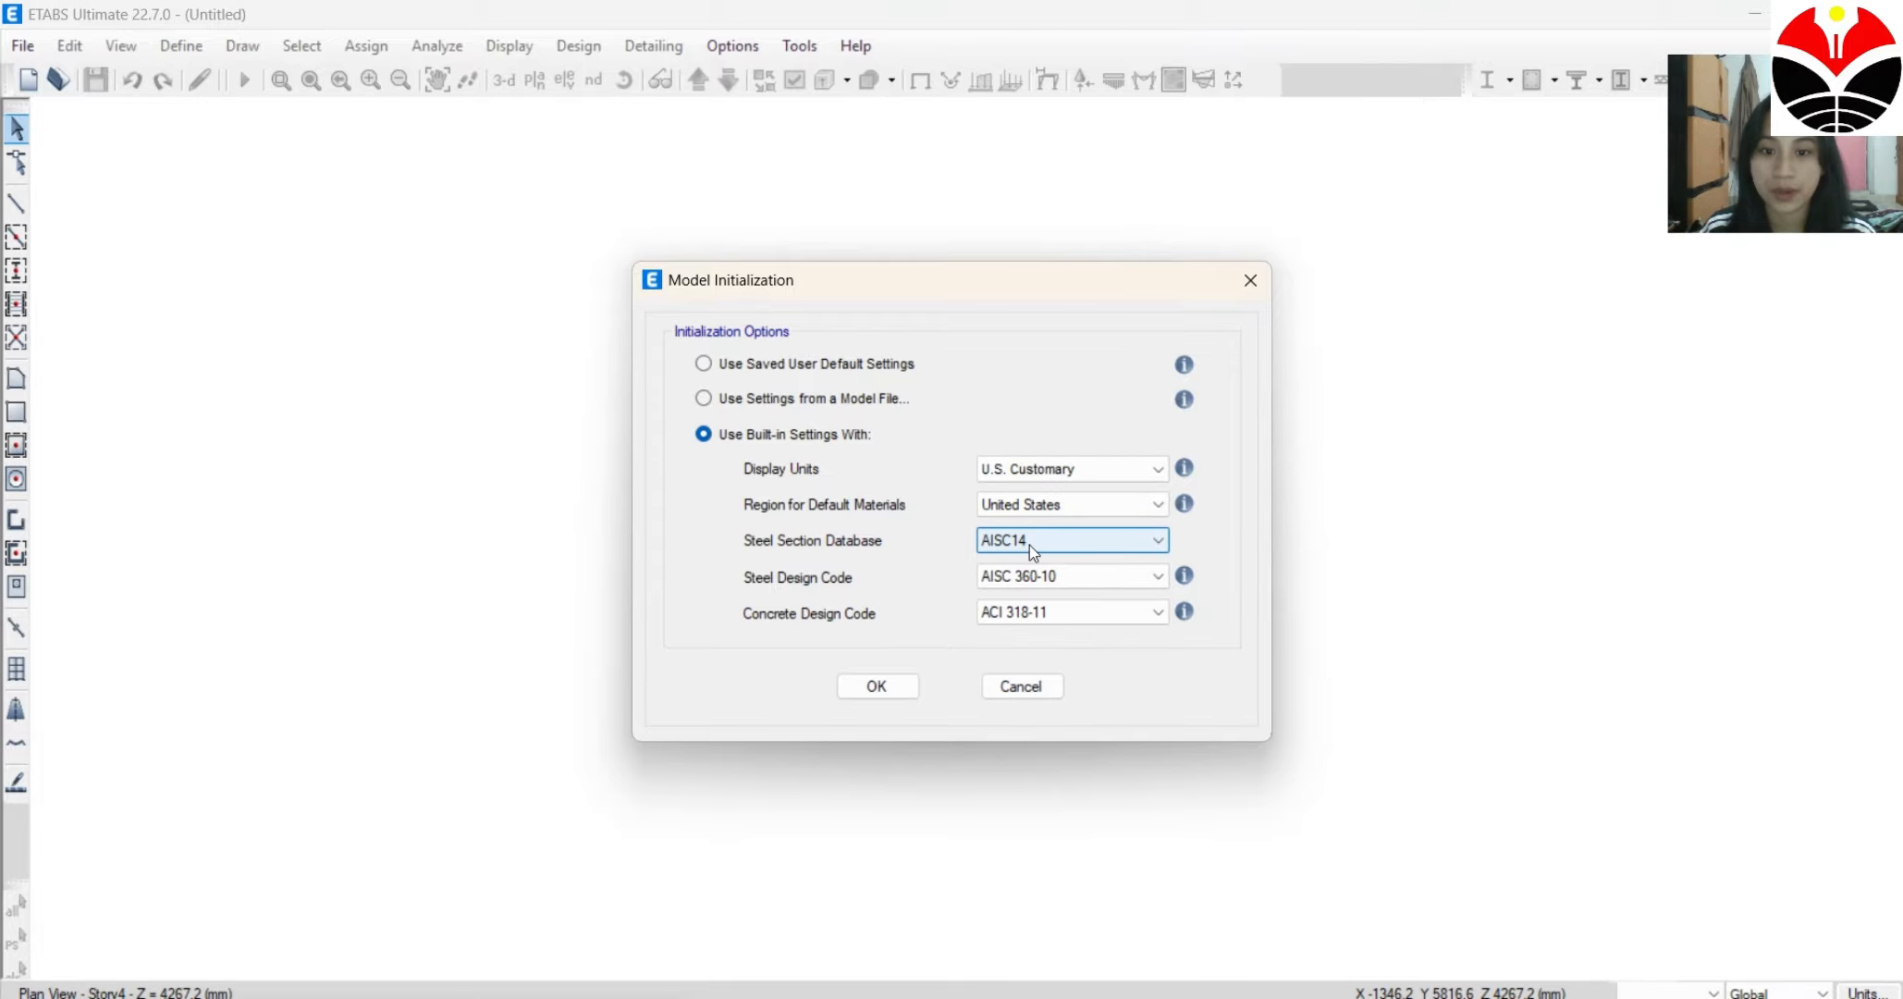
pyautogui.click(1082, 577)
pyautogui.click(1082, 576)
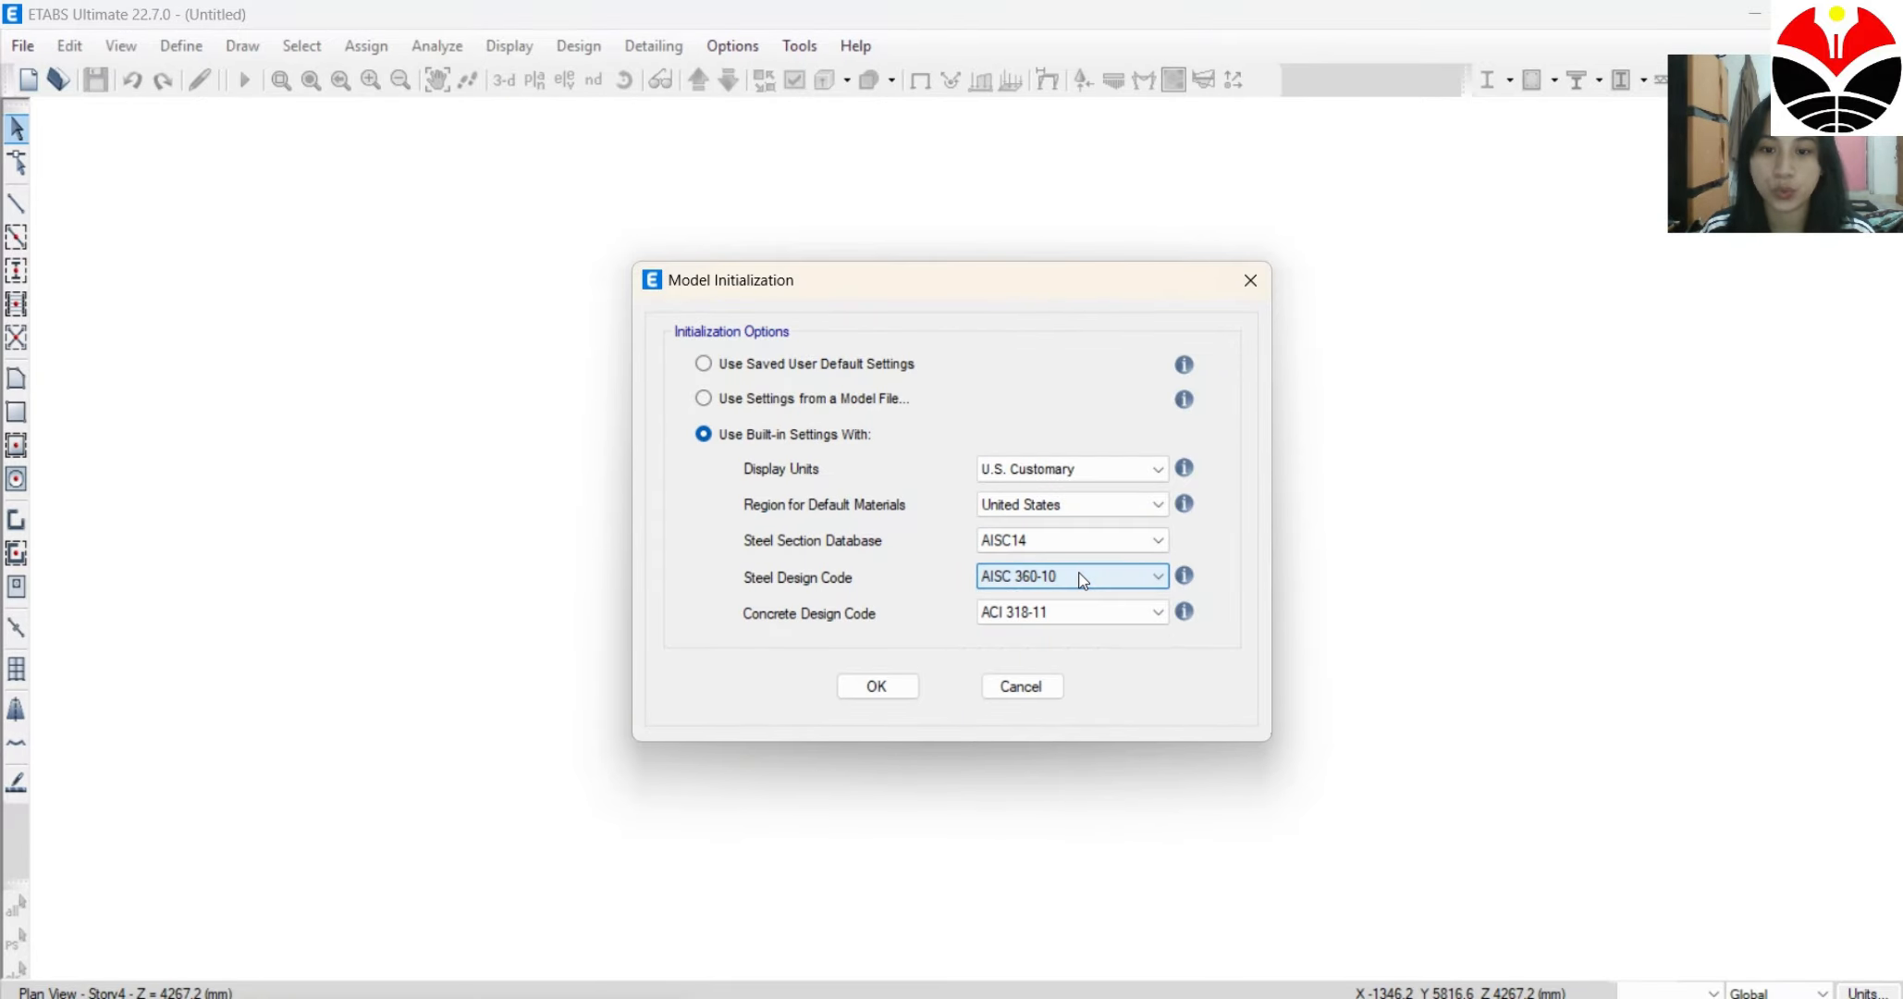
pyautogui.click(1071, 612)
pyautogui.click(1021, 618)
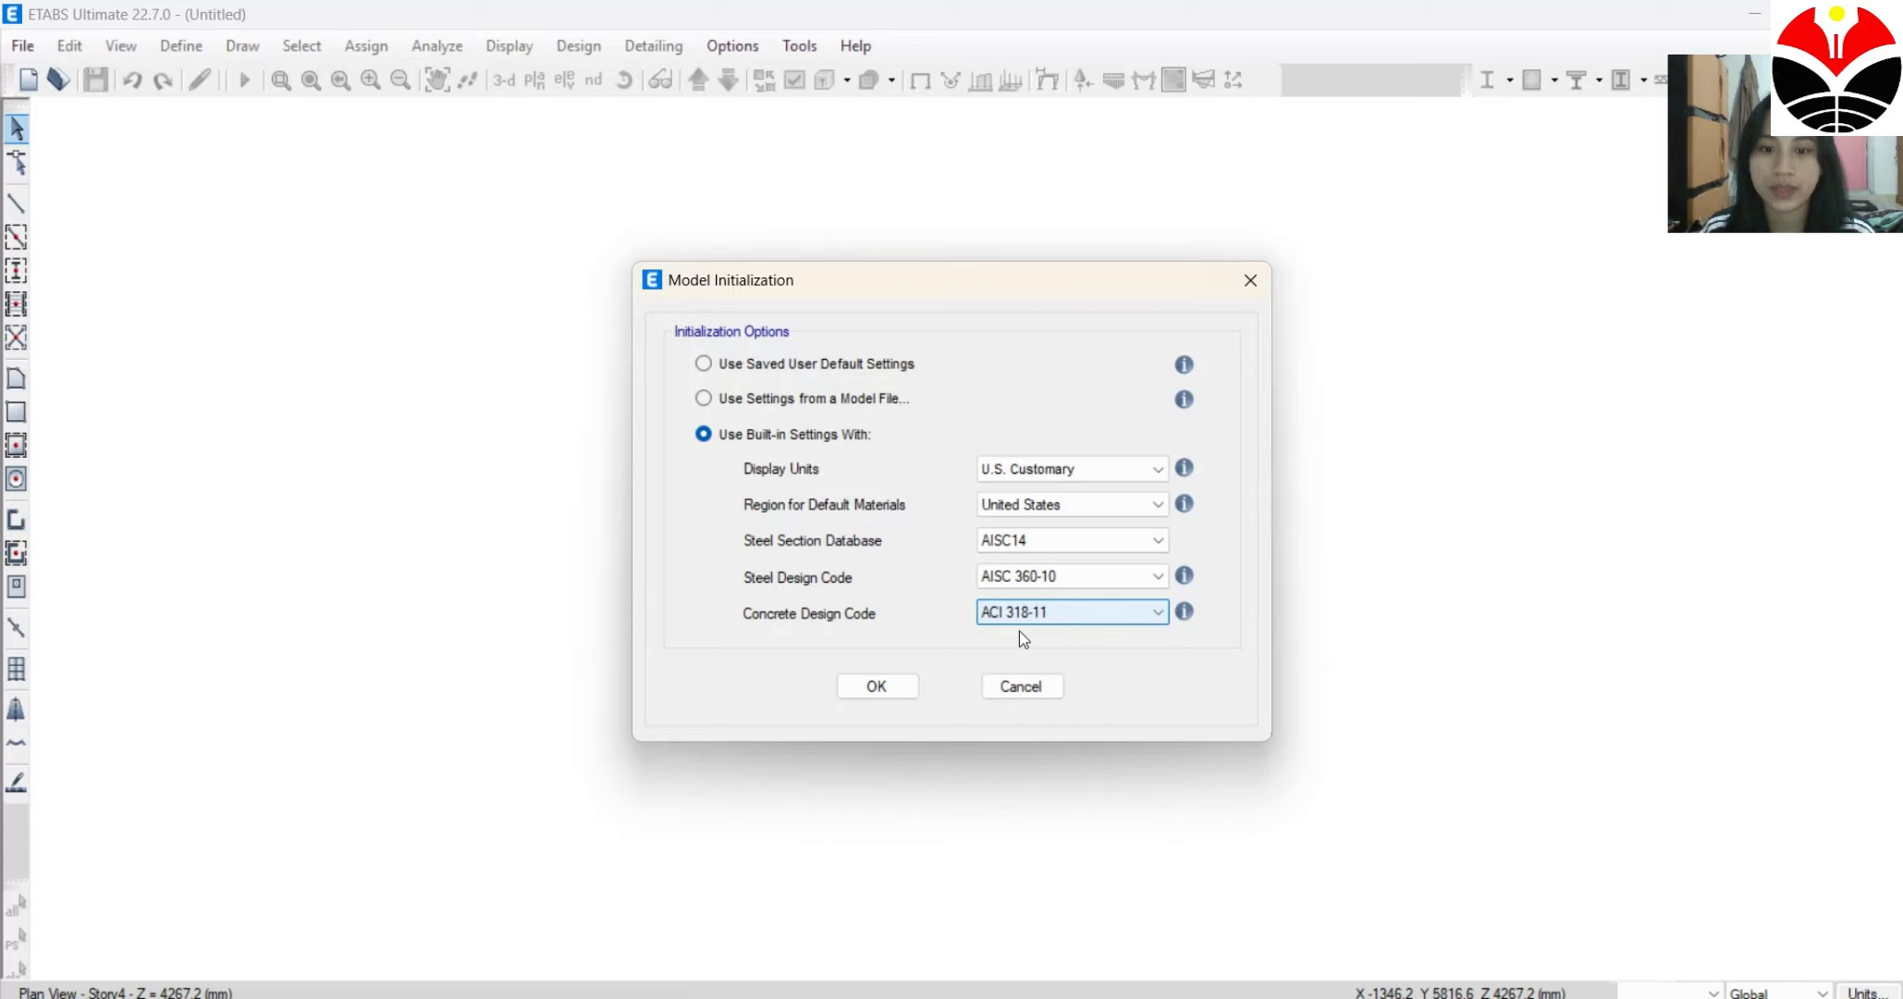
pyautogui.click(878, 688)
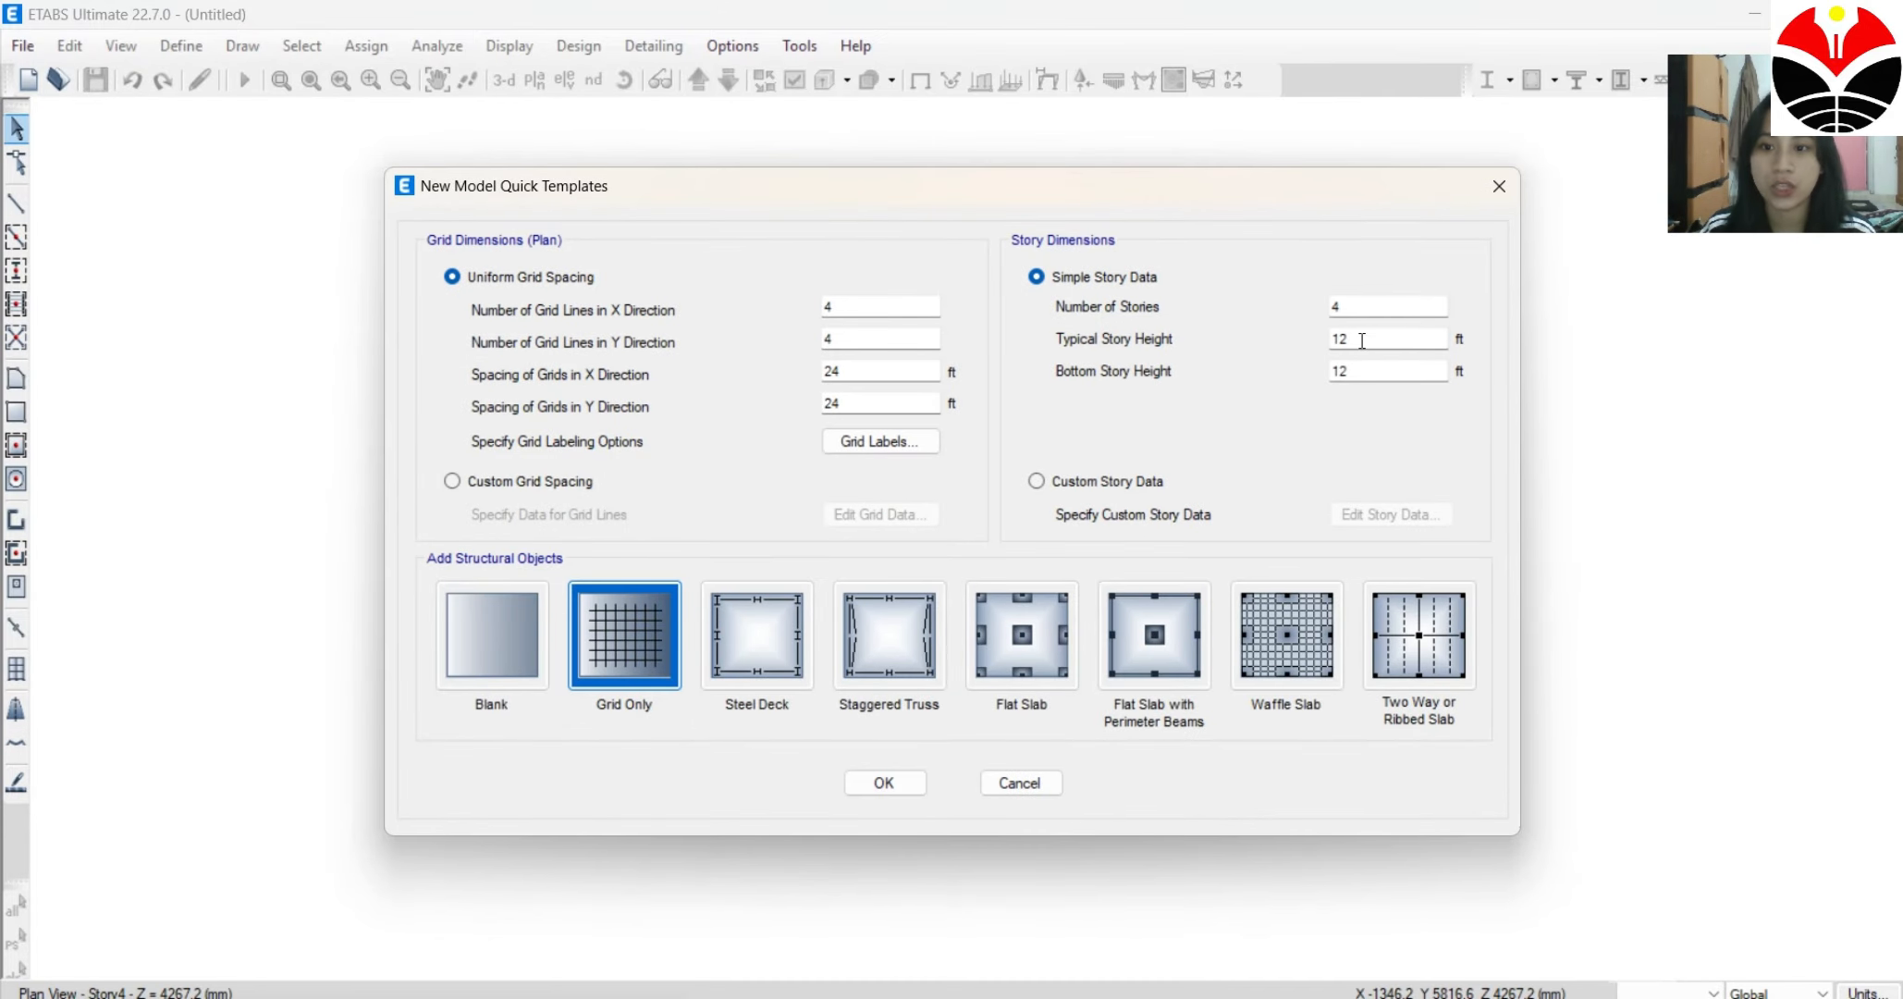
# Create the model from the Blank template with typical and bottom story heights of 3,5 ft.
pyautogui.click(1370, 340)
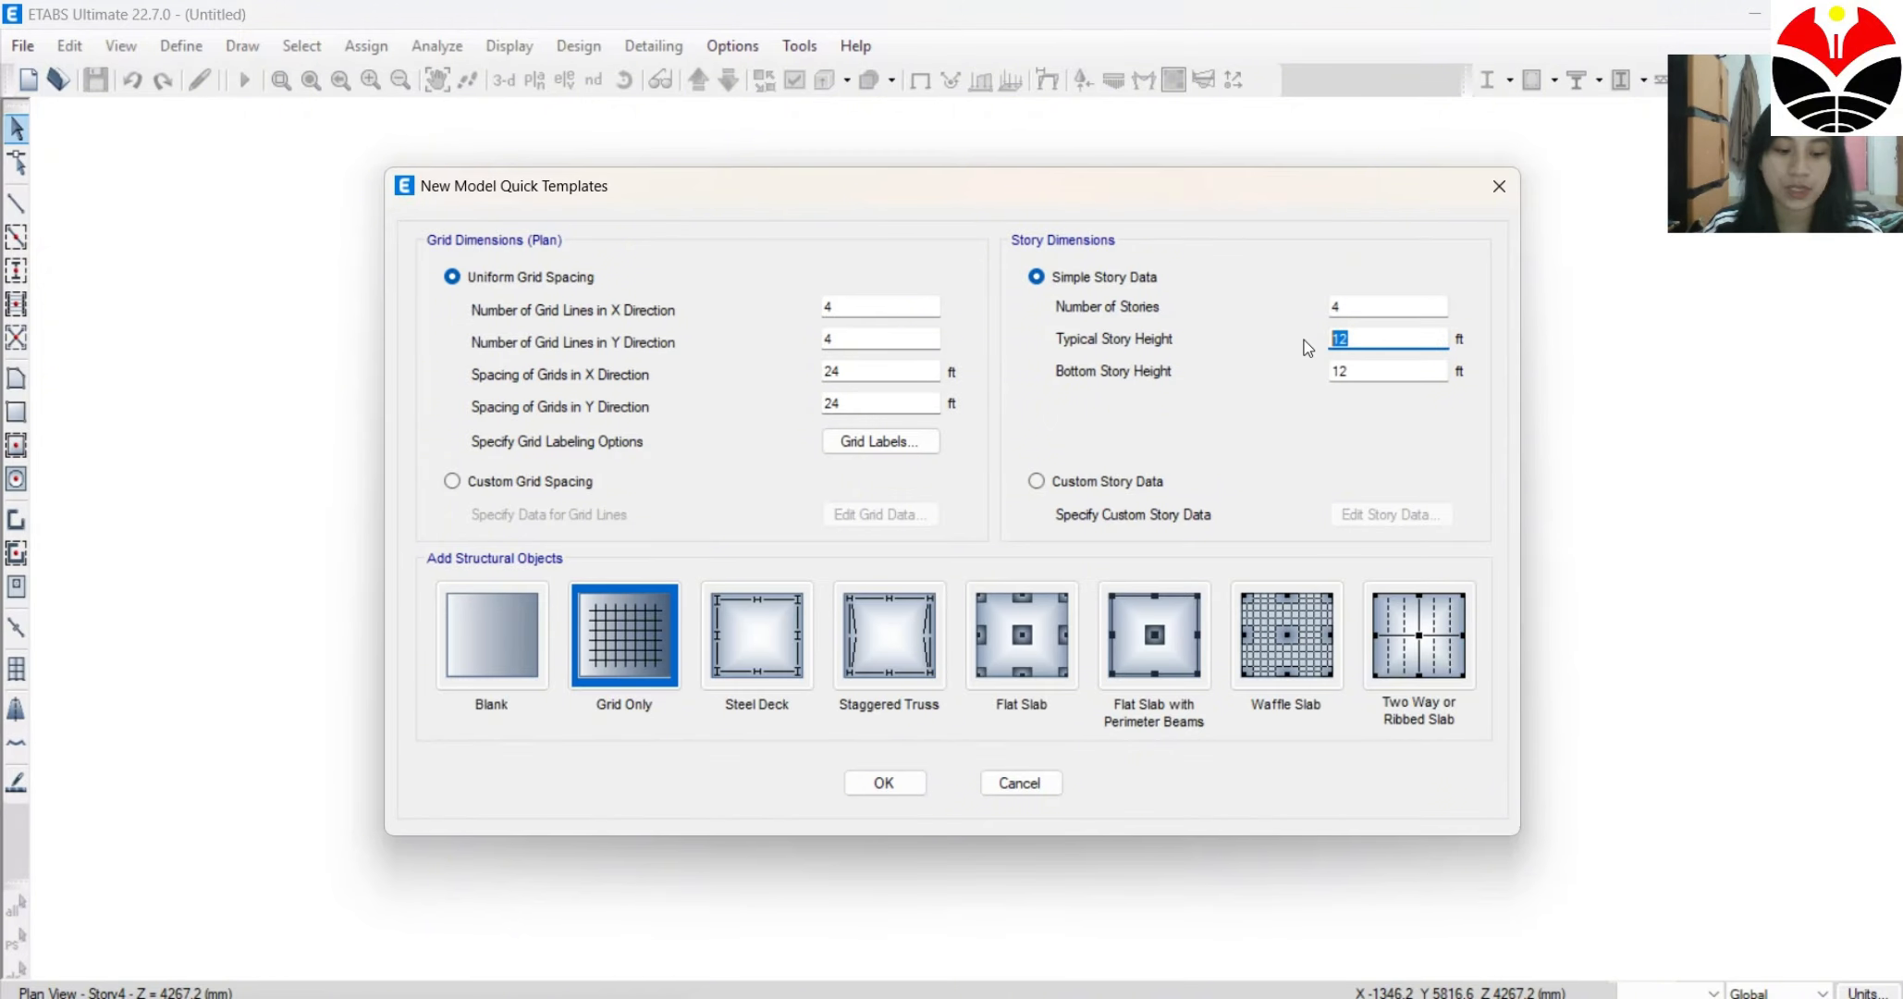
pyautogui.write('3,5')
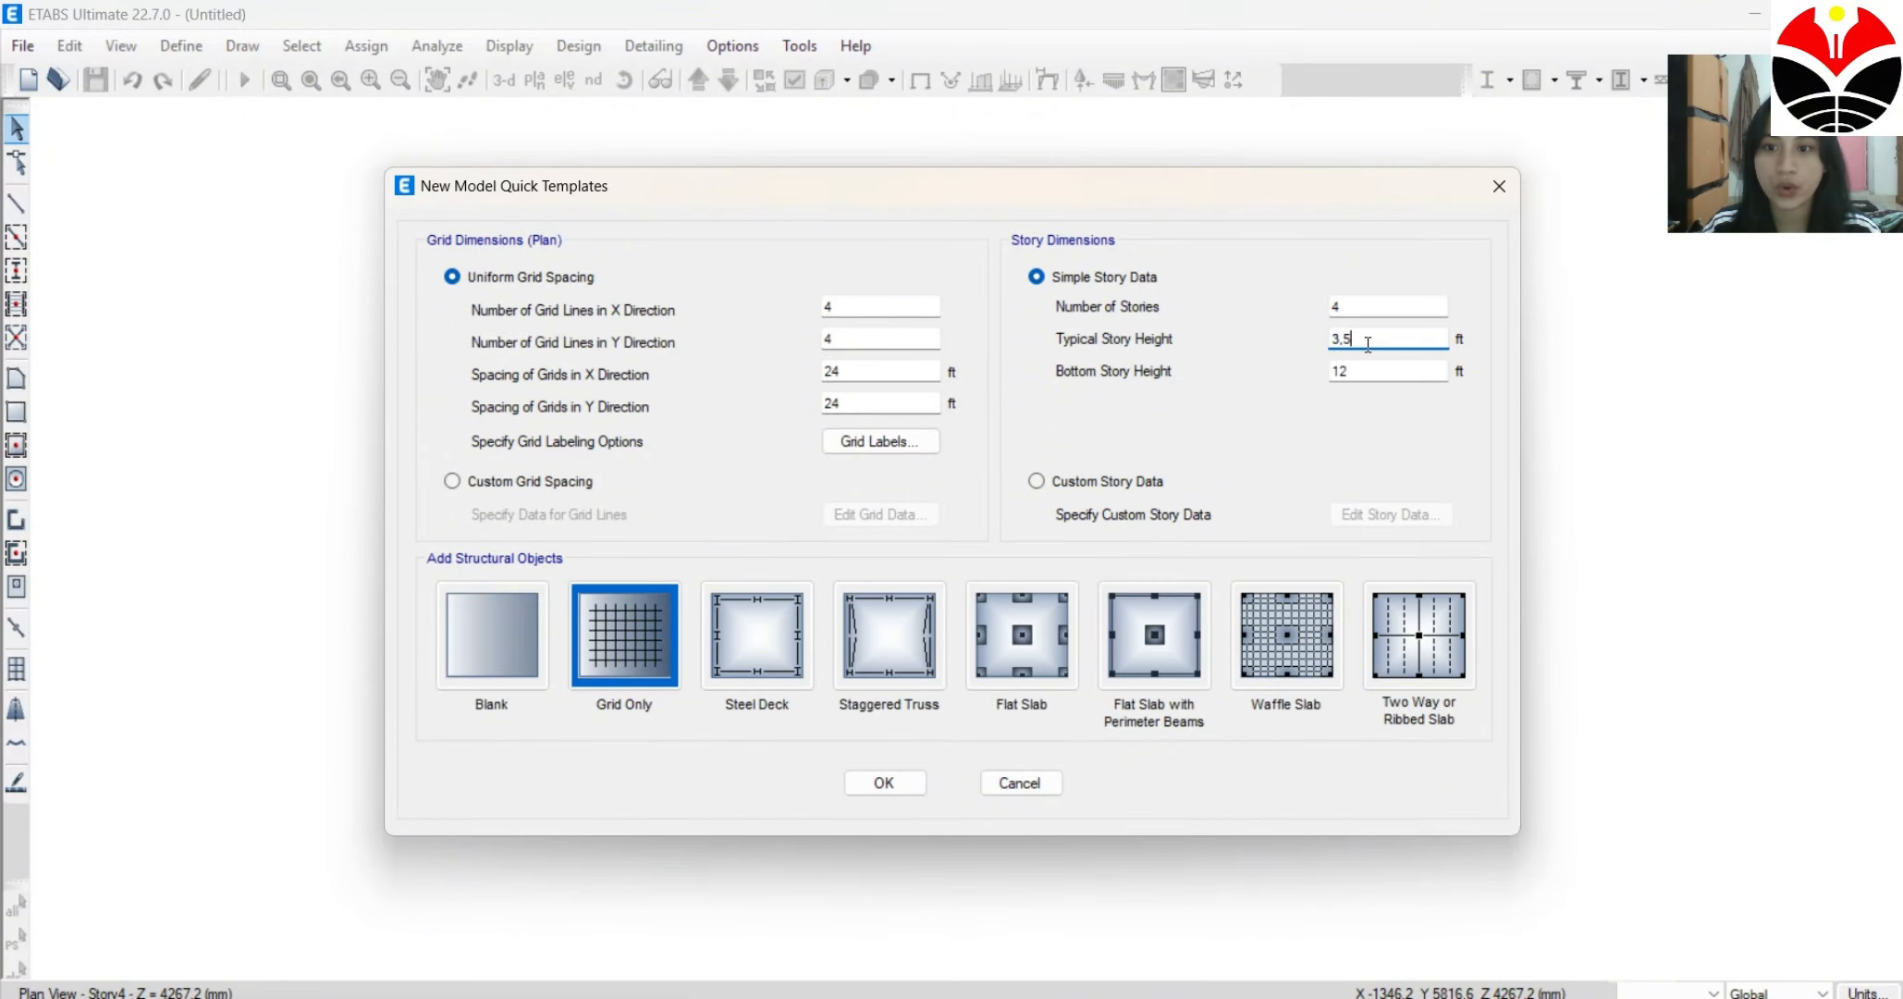
pyautogui.click(1369, 370)
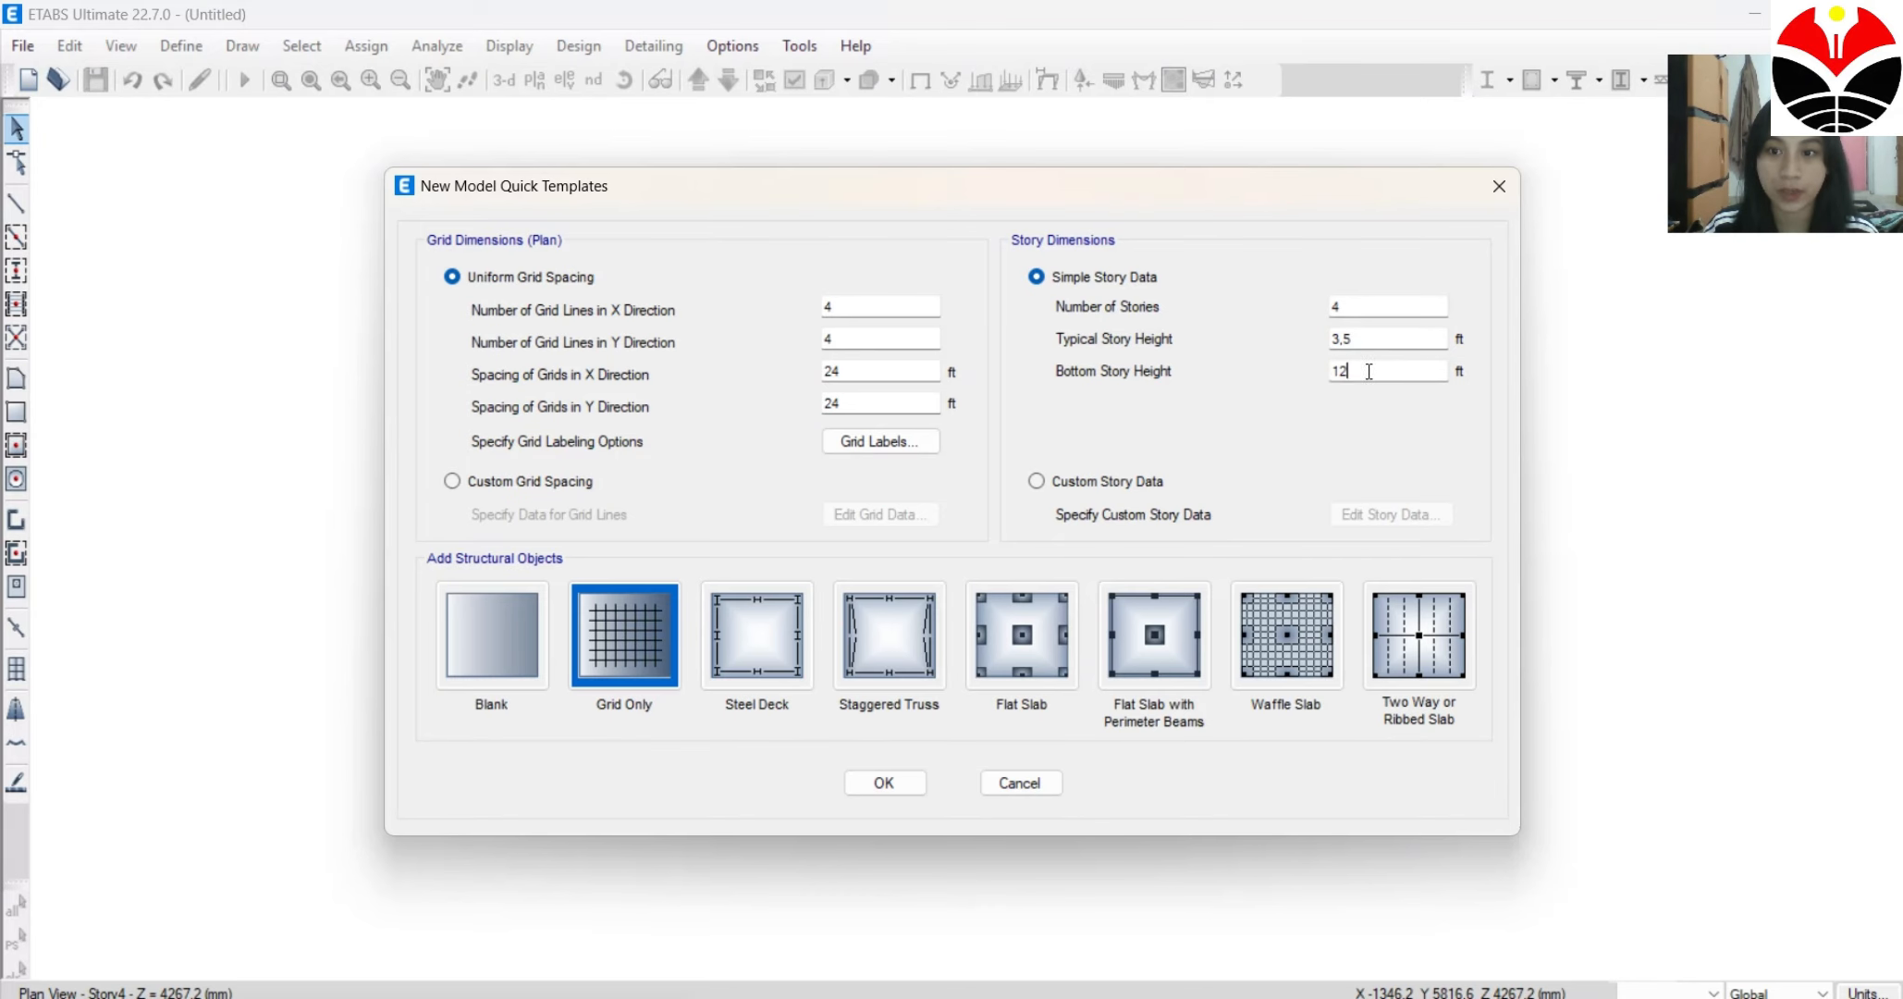
pyautogui.click(475, 646)
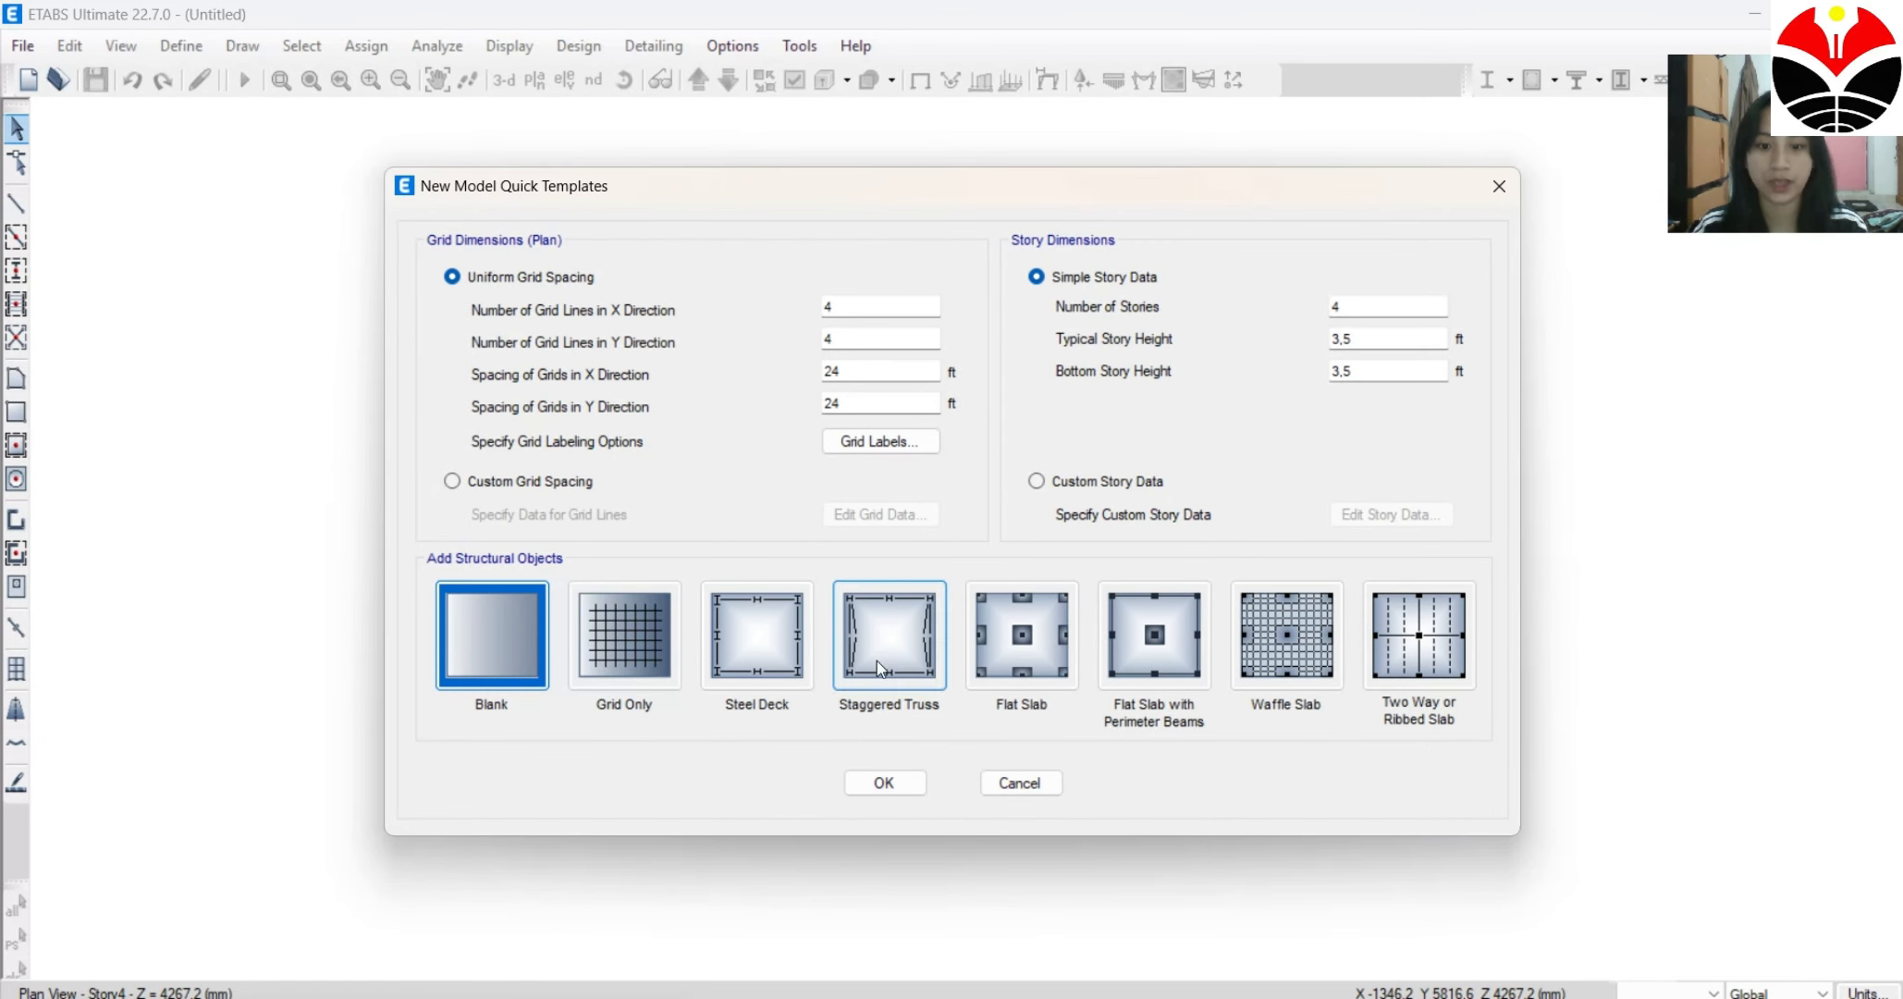
pyautogui.click(903, 788)
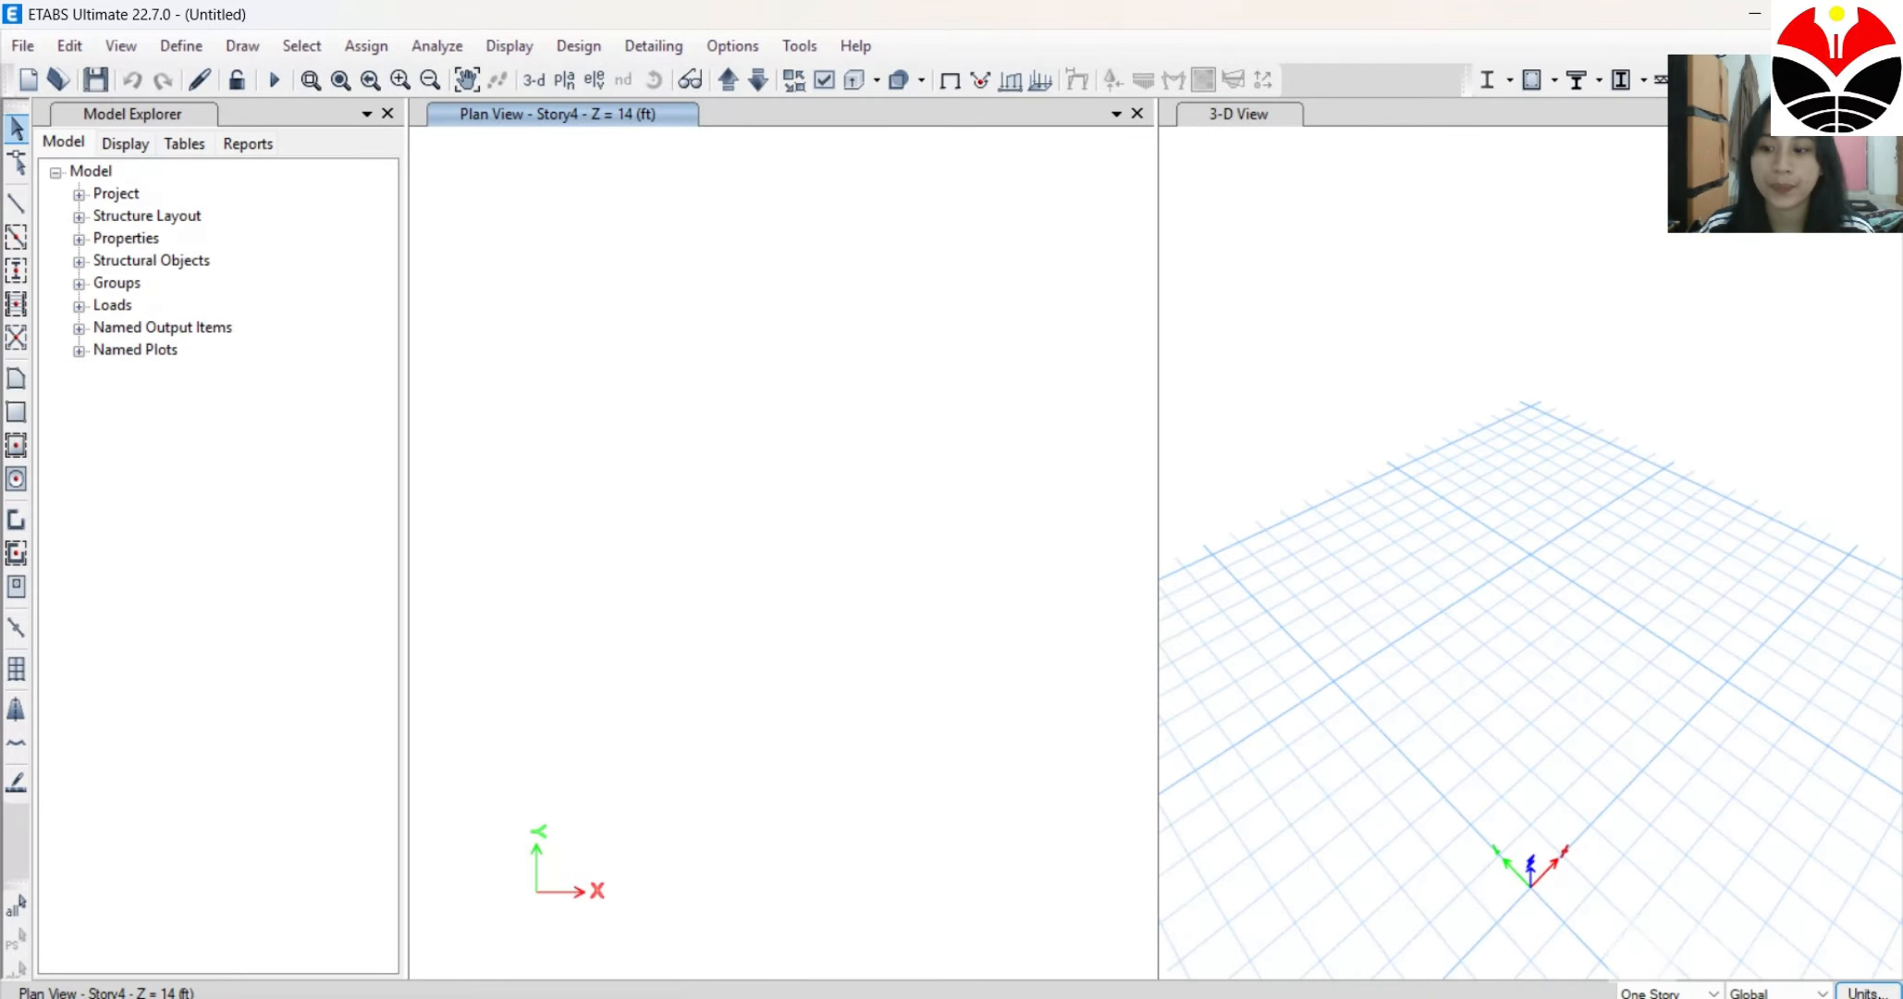
# Set the length unit of the model's consistent units to mm.
pyautogui.click(1868, 992)
pyautogui.click(1784, 965)
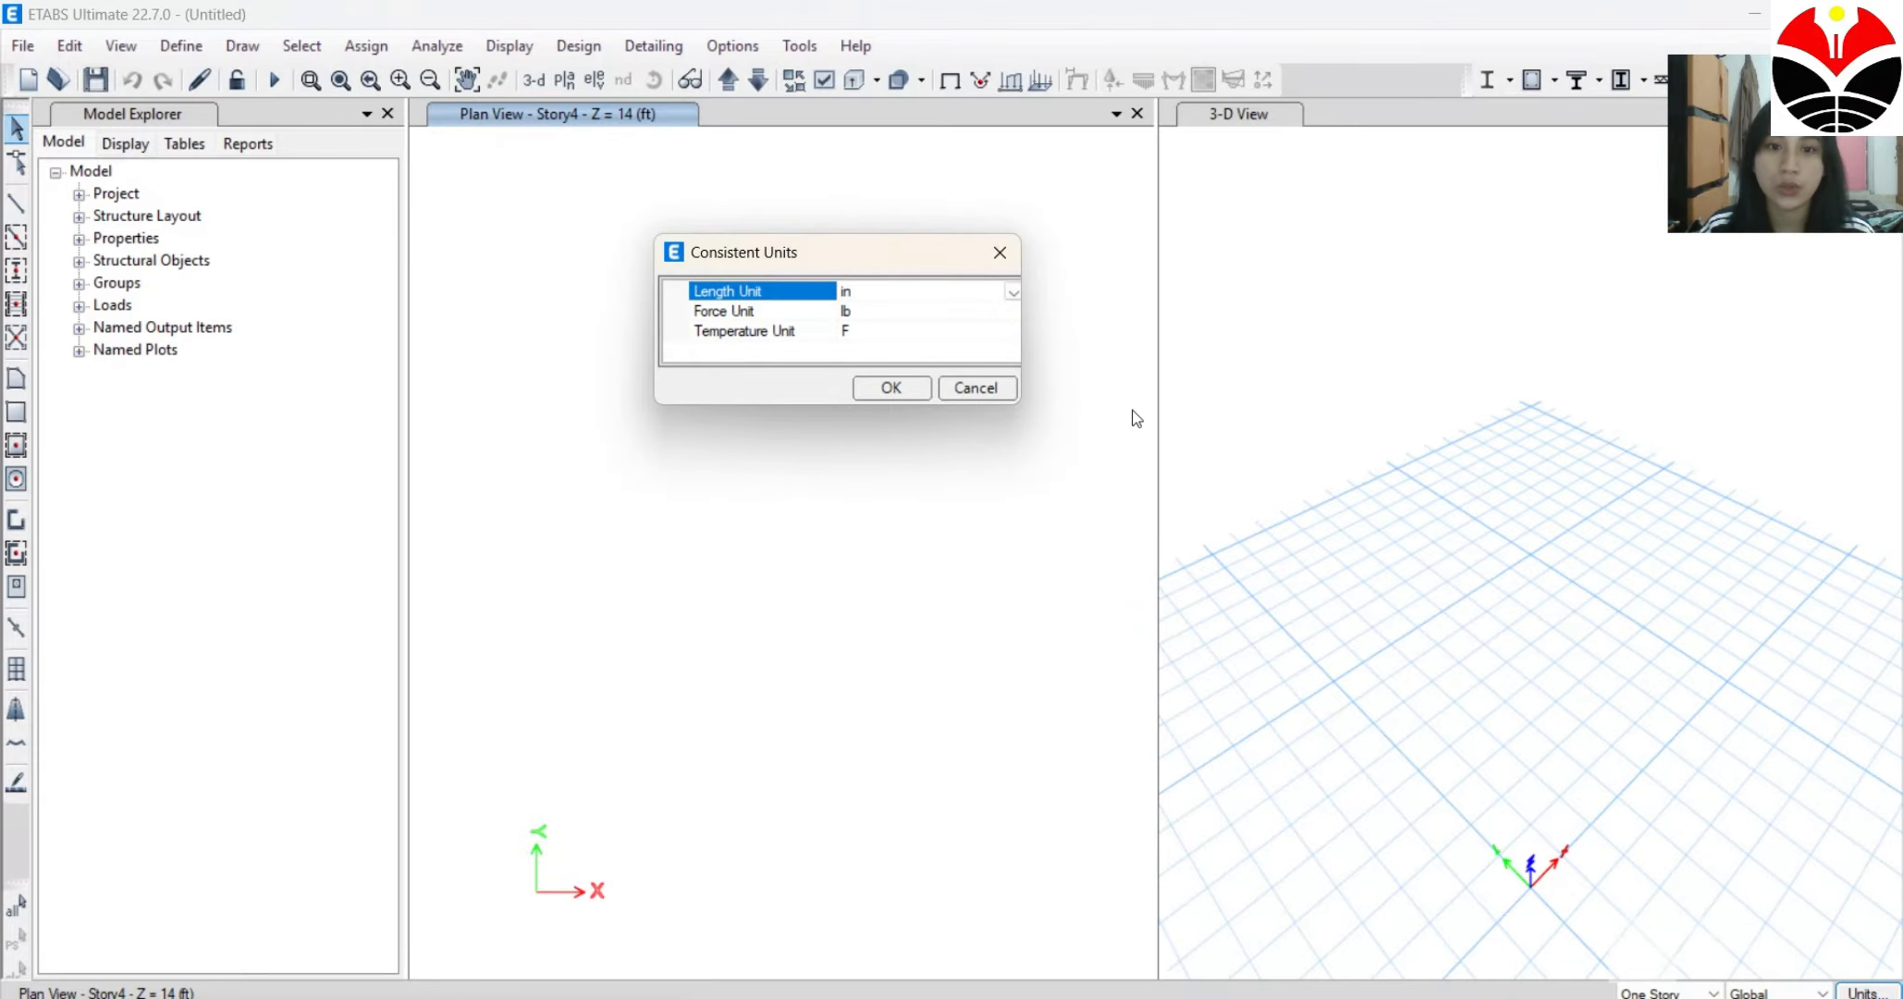
pyautogui.click(1013, 292)
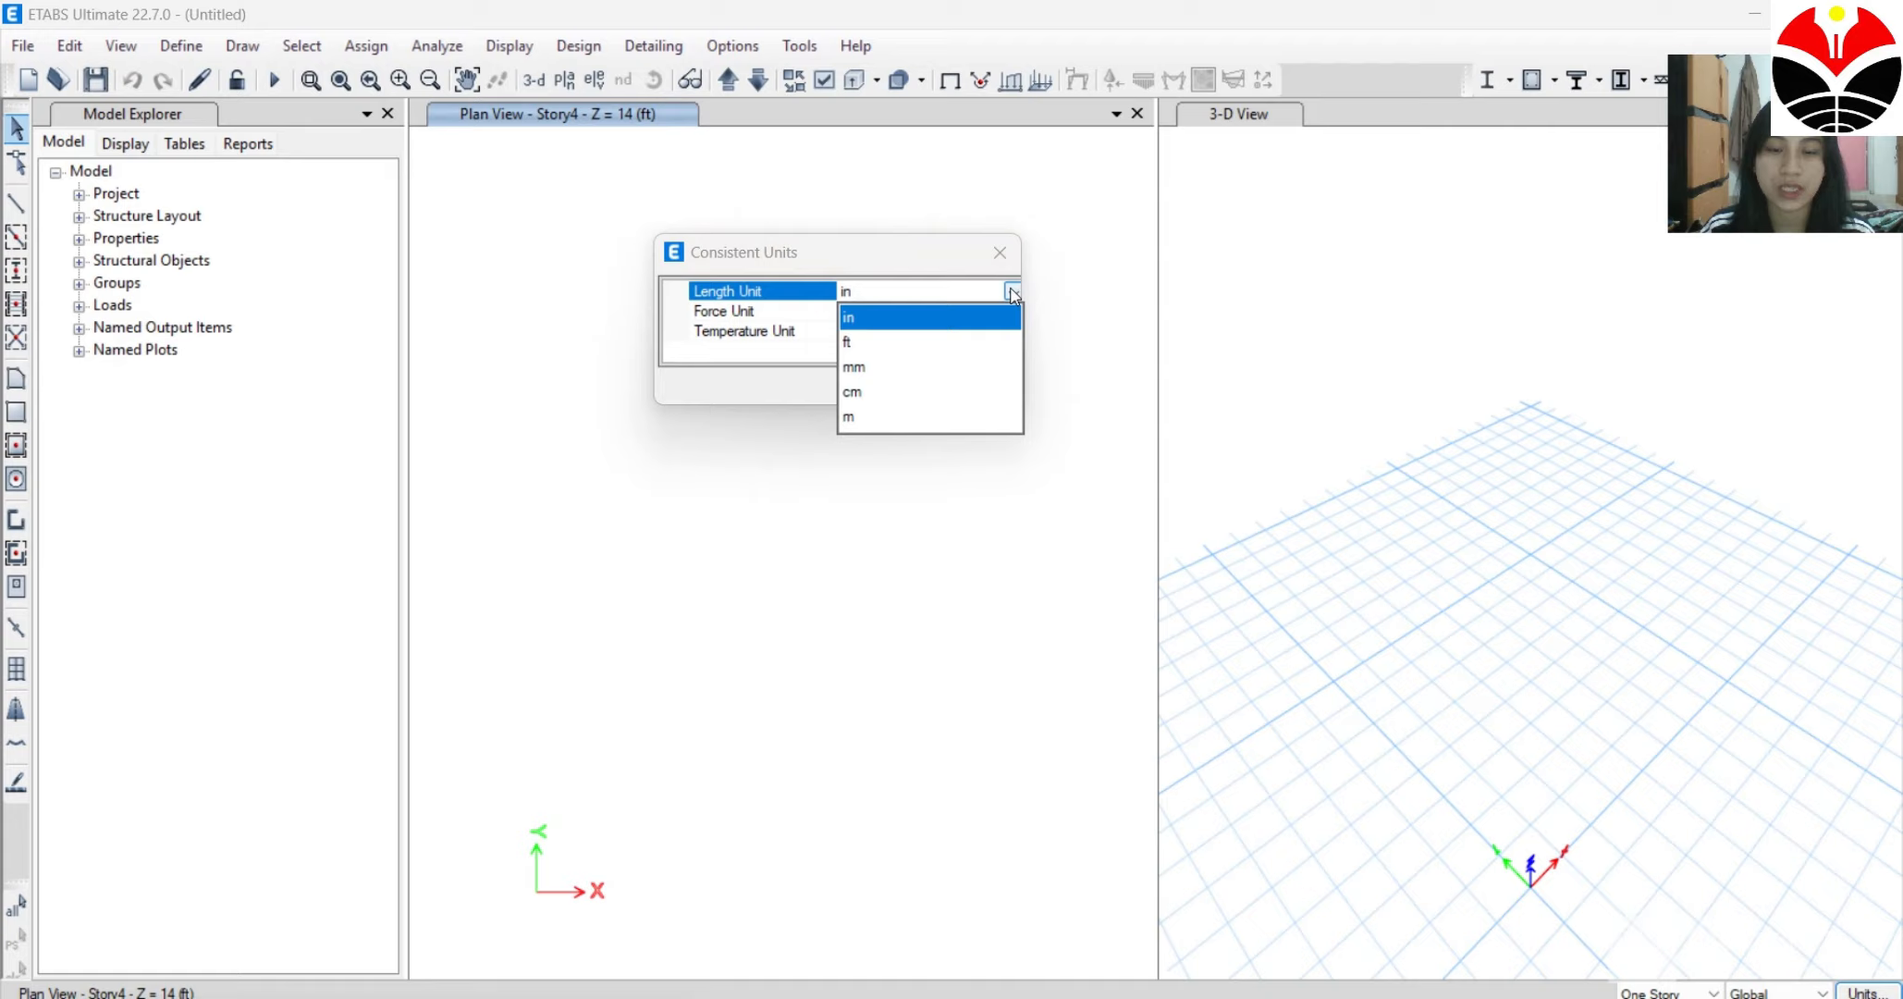
pyautogui.click(897, 370)
pyautogui.click(892, 388)
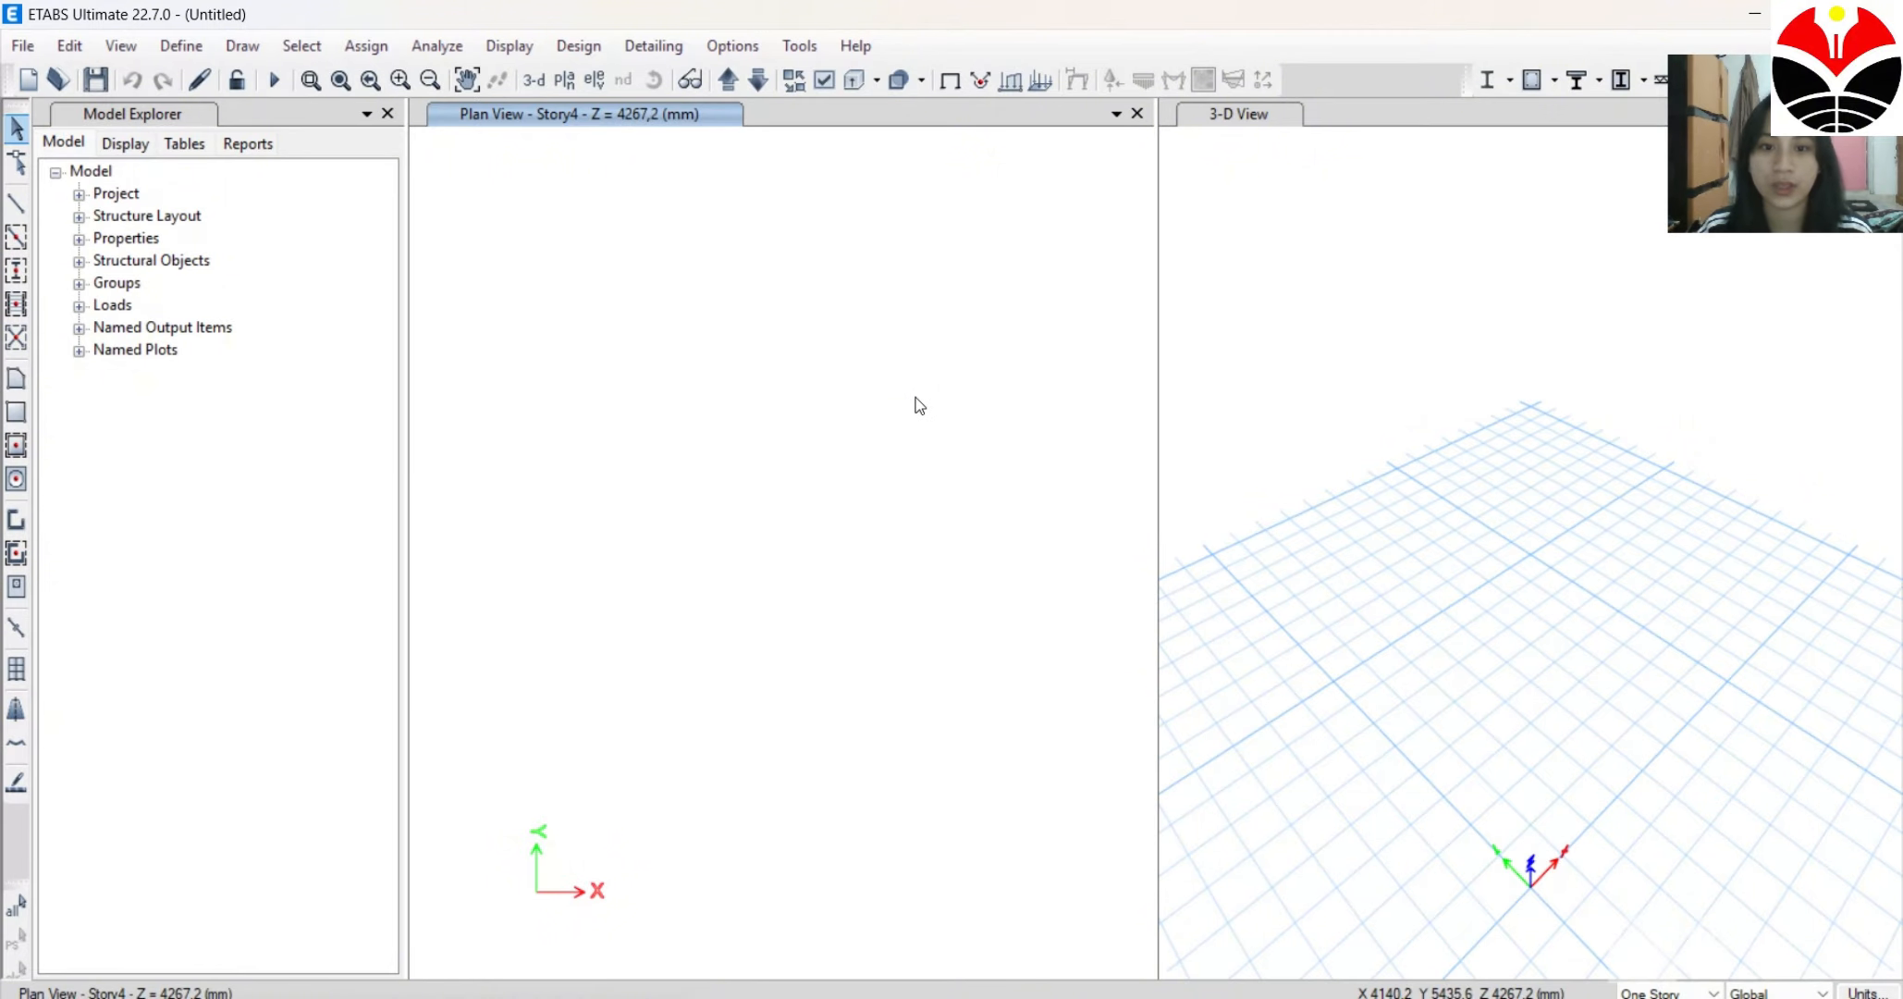
pyautogui.scroll(-5, 1283, 610)
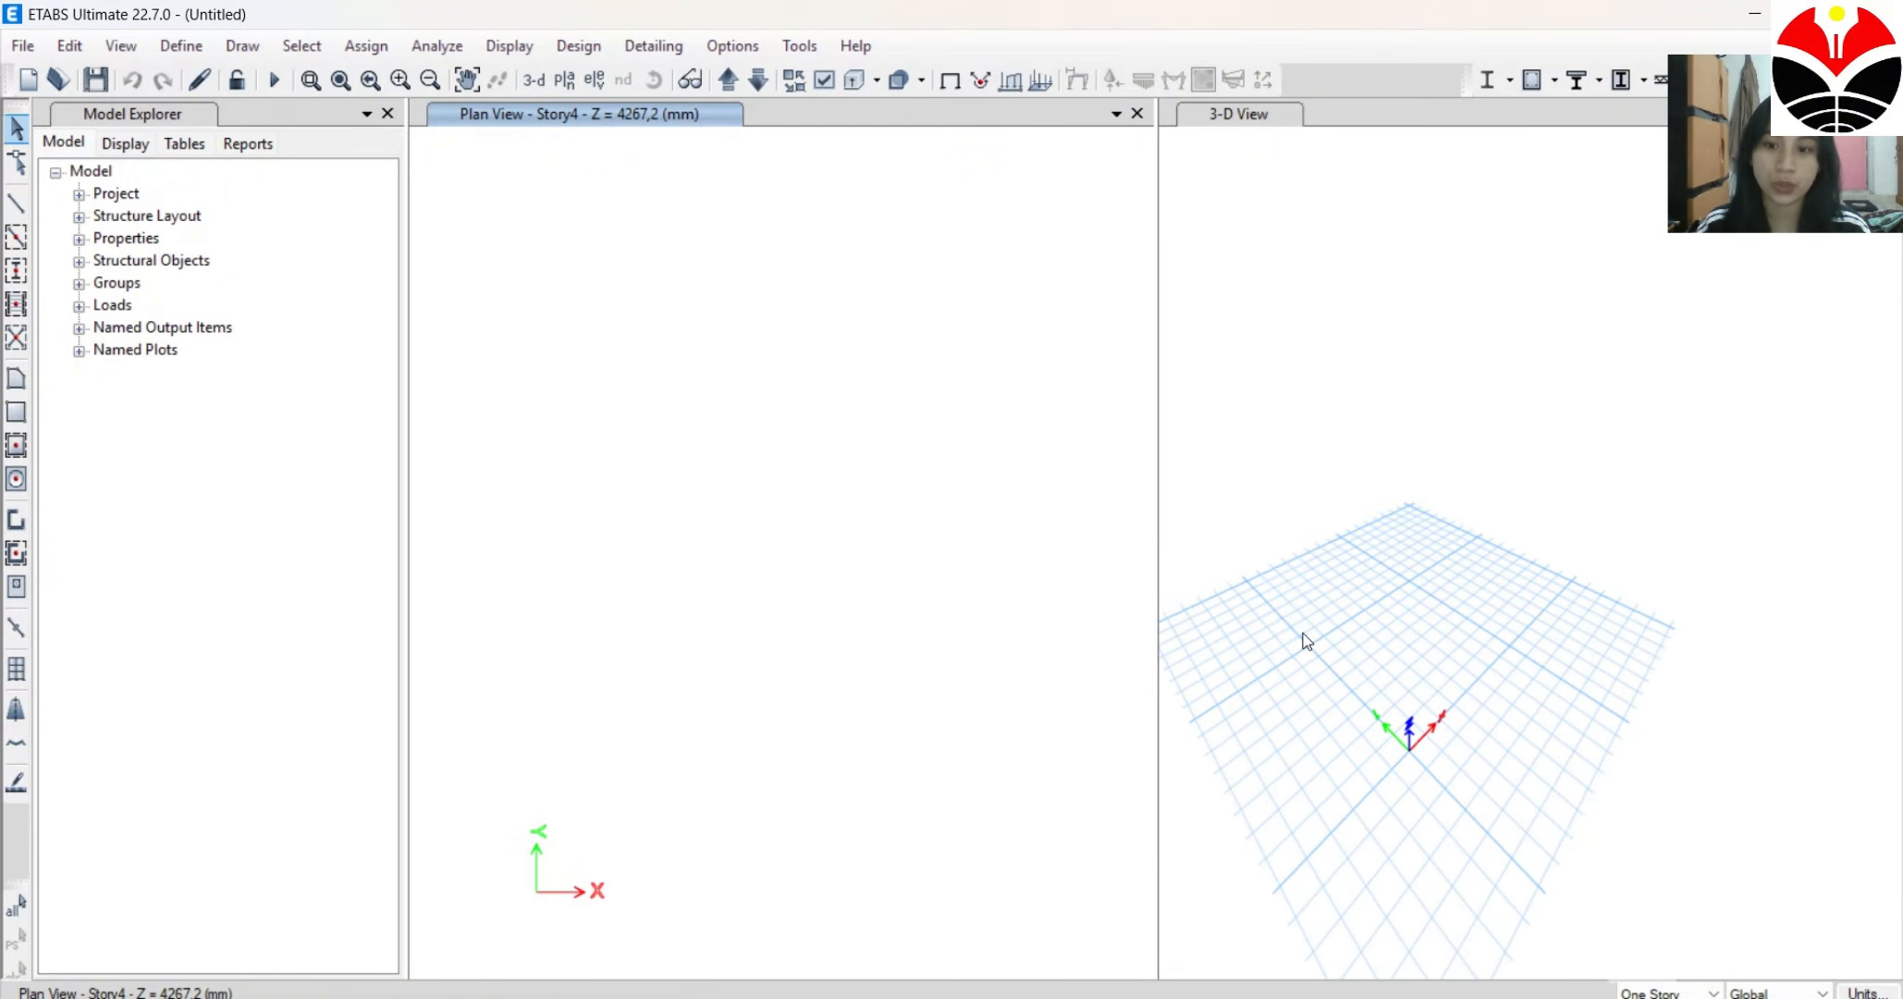
pyautogui.scroll(5, 1279, 721)
pyautogui.scroll(-3, 1355, 450)
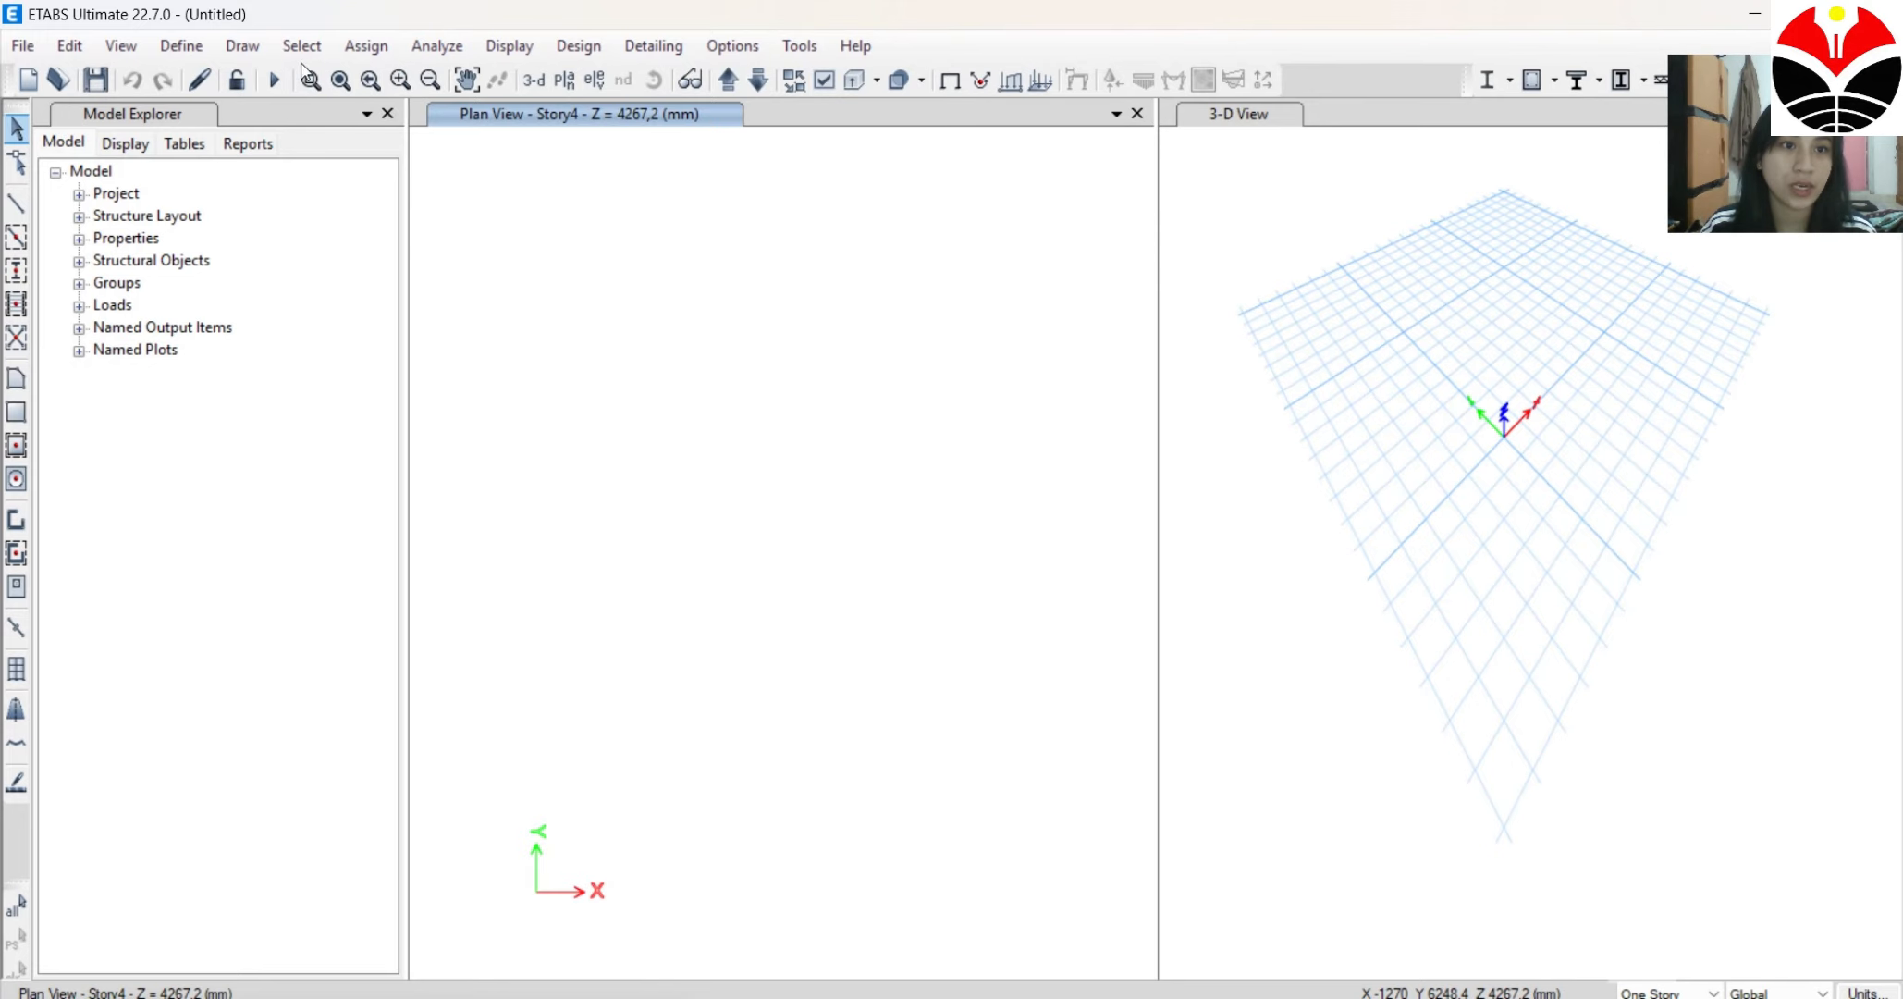
# Add a new frame section property with the Concrete Rectangular shape.
pyautogui.click(191, 57)
pyautogui.click(177, 56)
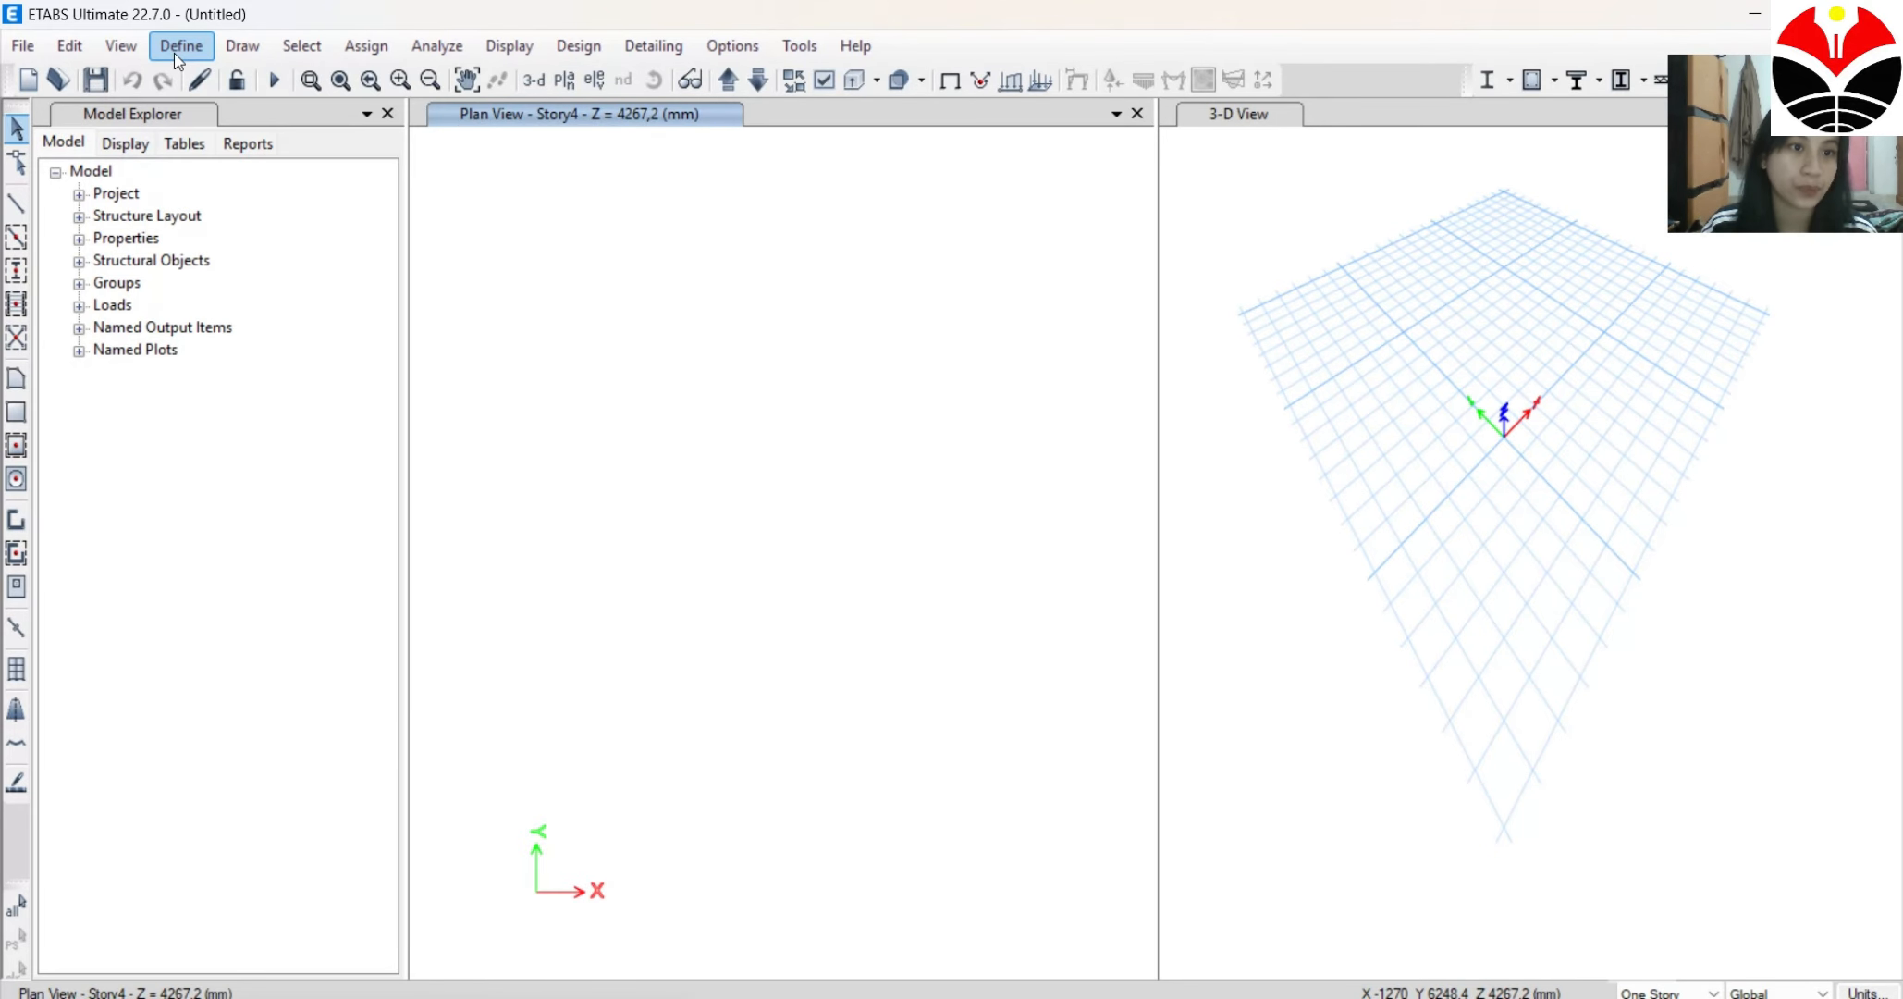
pyautogui.click(180, 55)
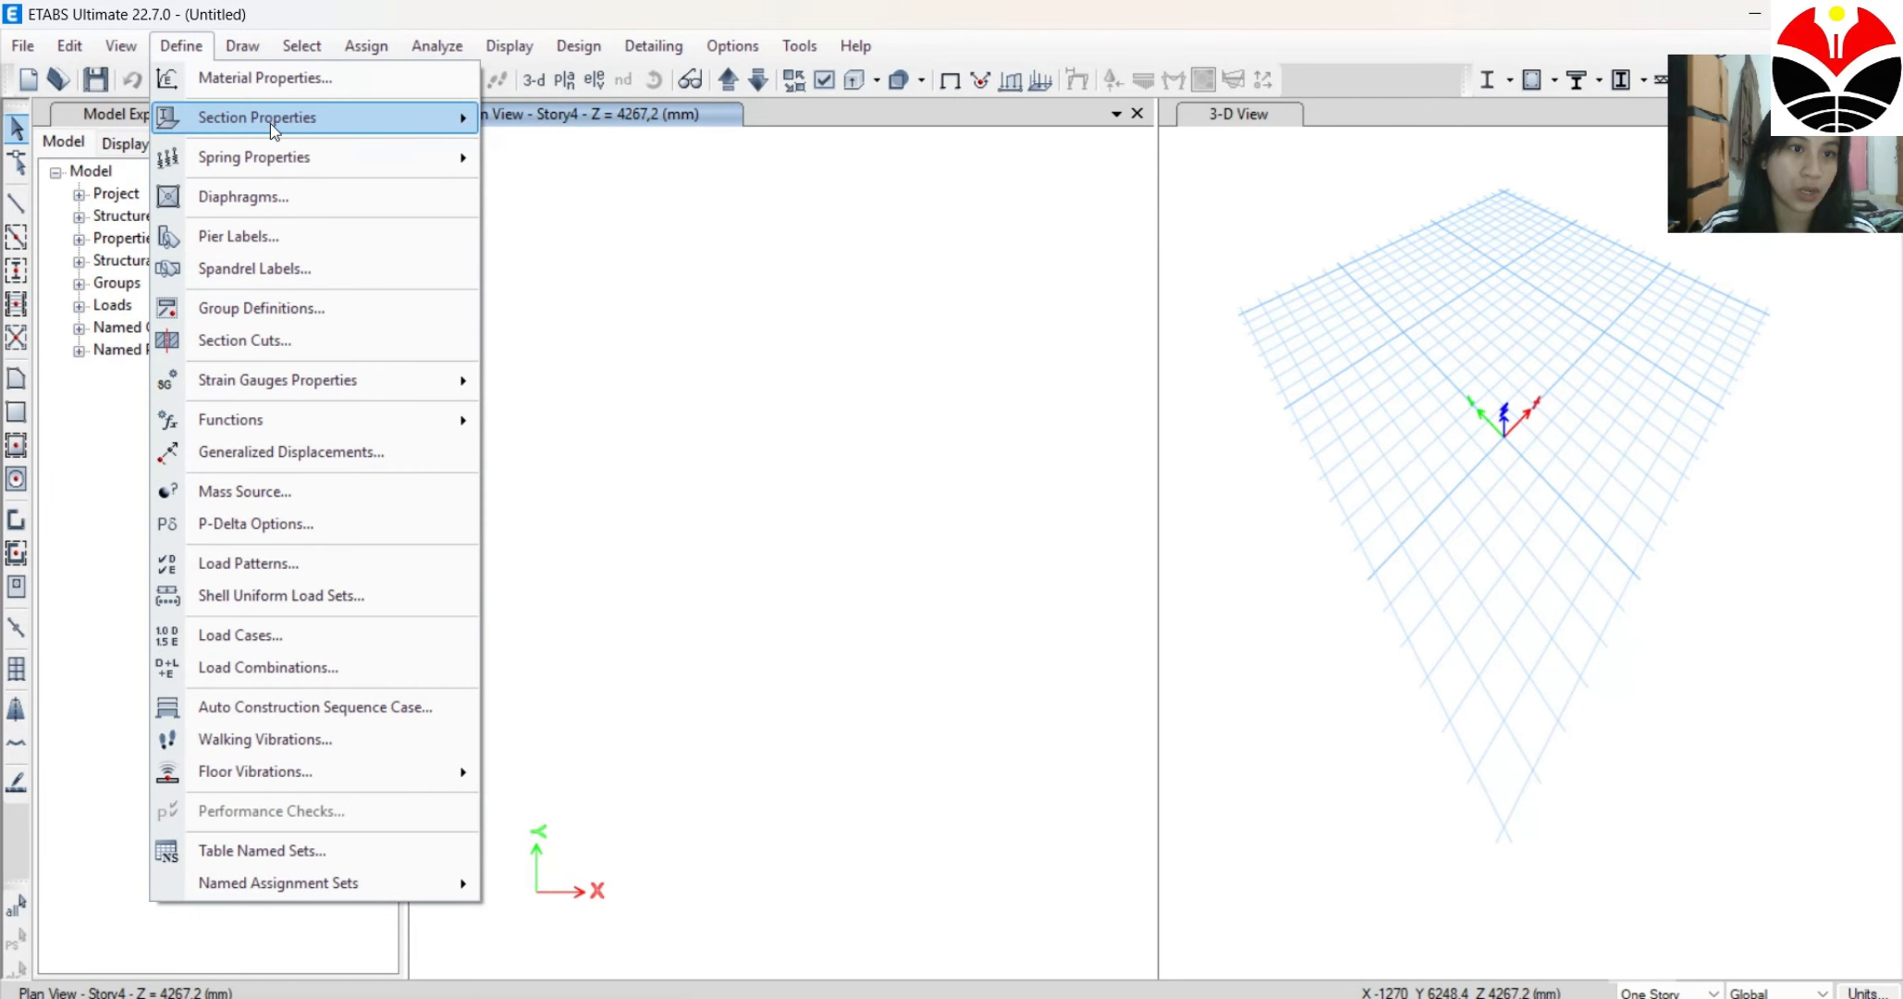
pyautogui.moveTo(282, 127)
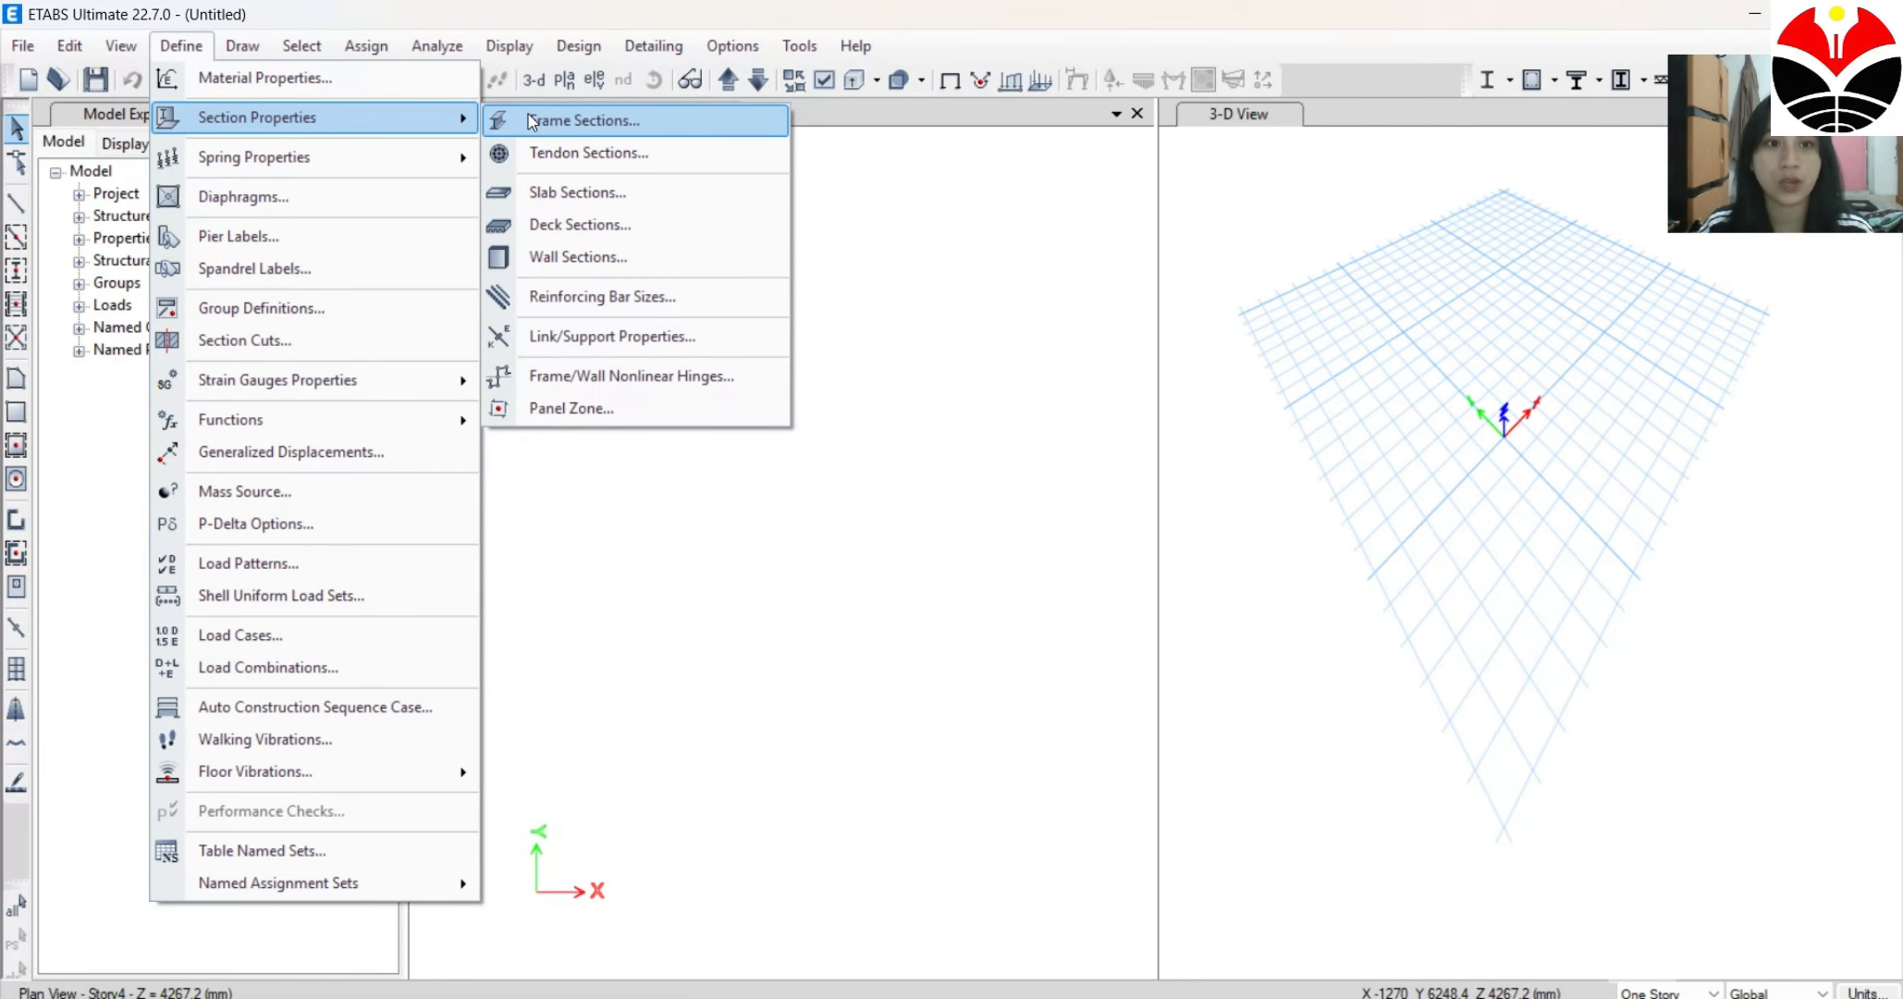
pyautogui.click(582, 120)
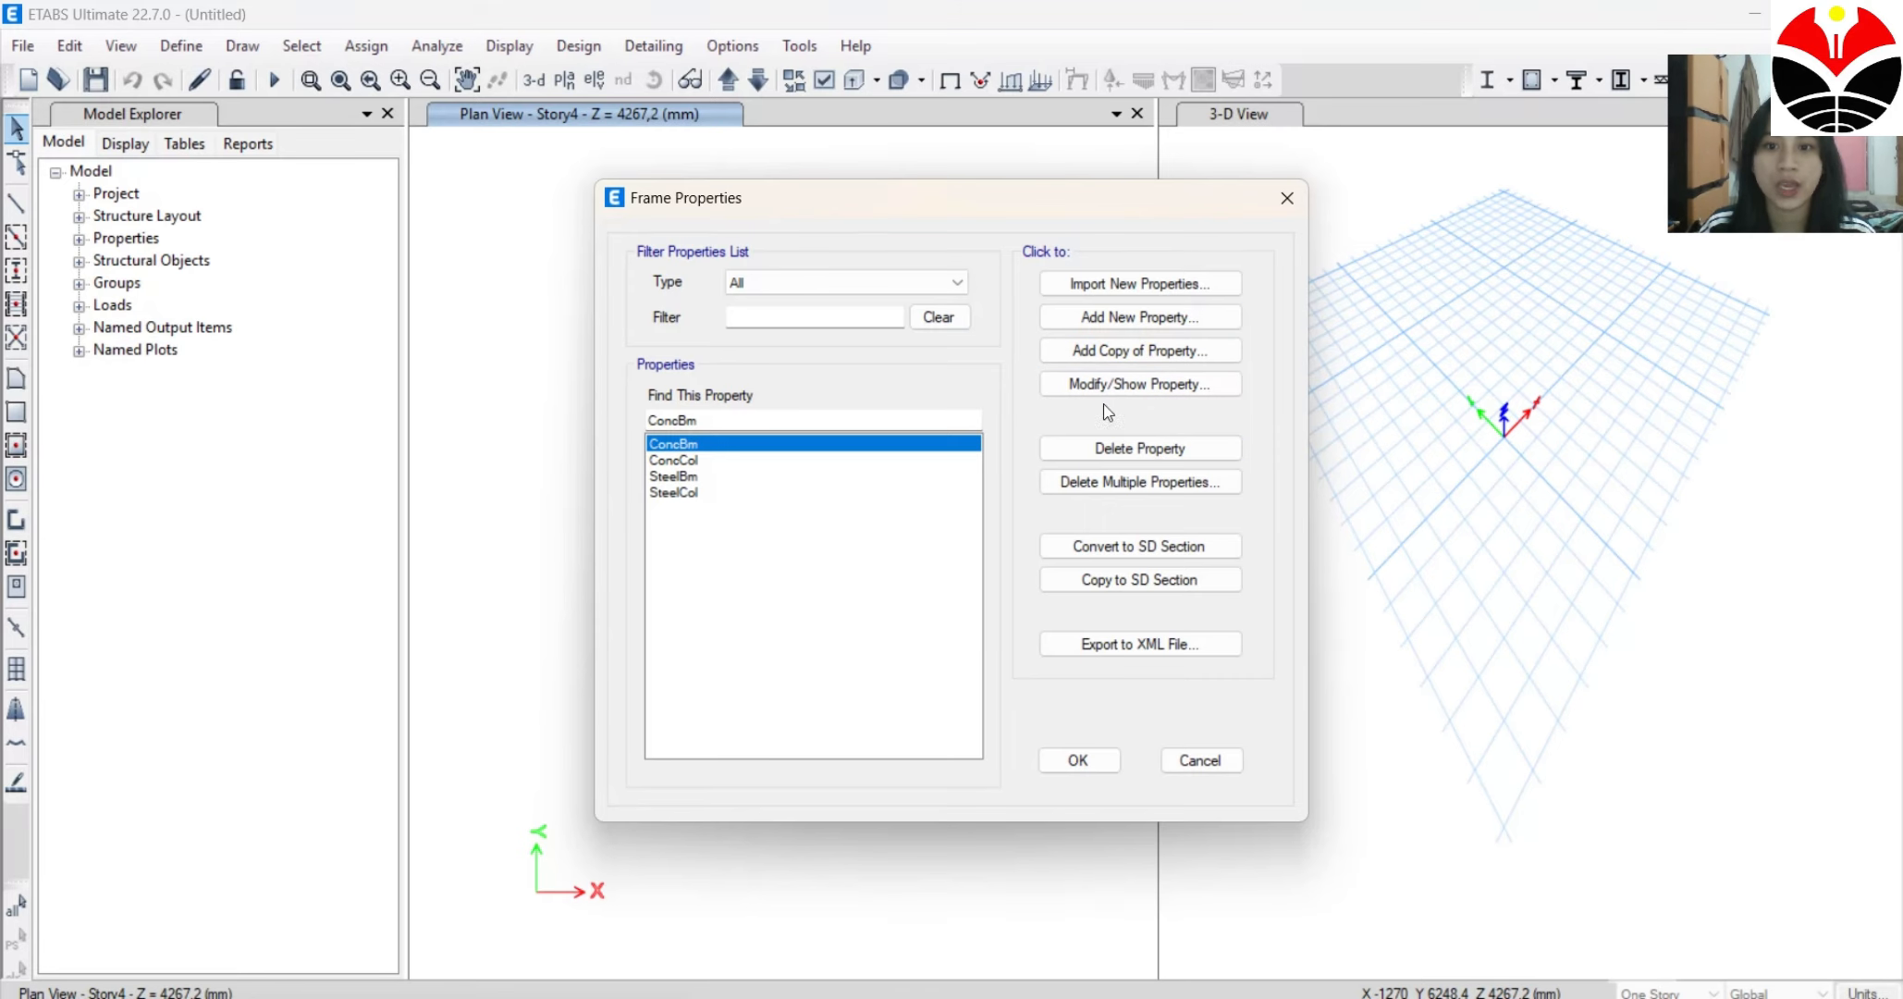
pyautogui.click(1141, 317)
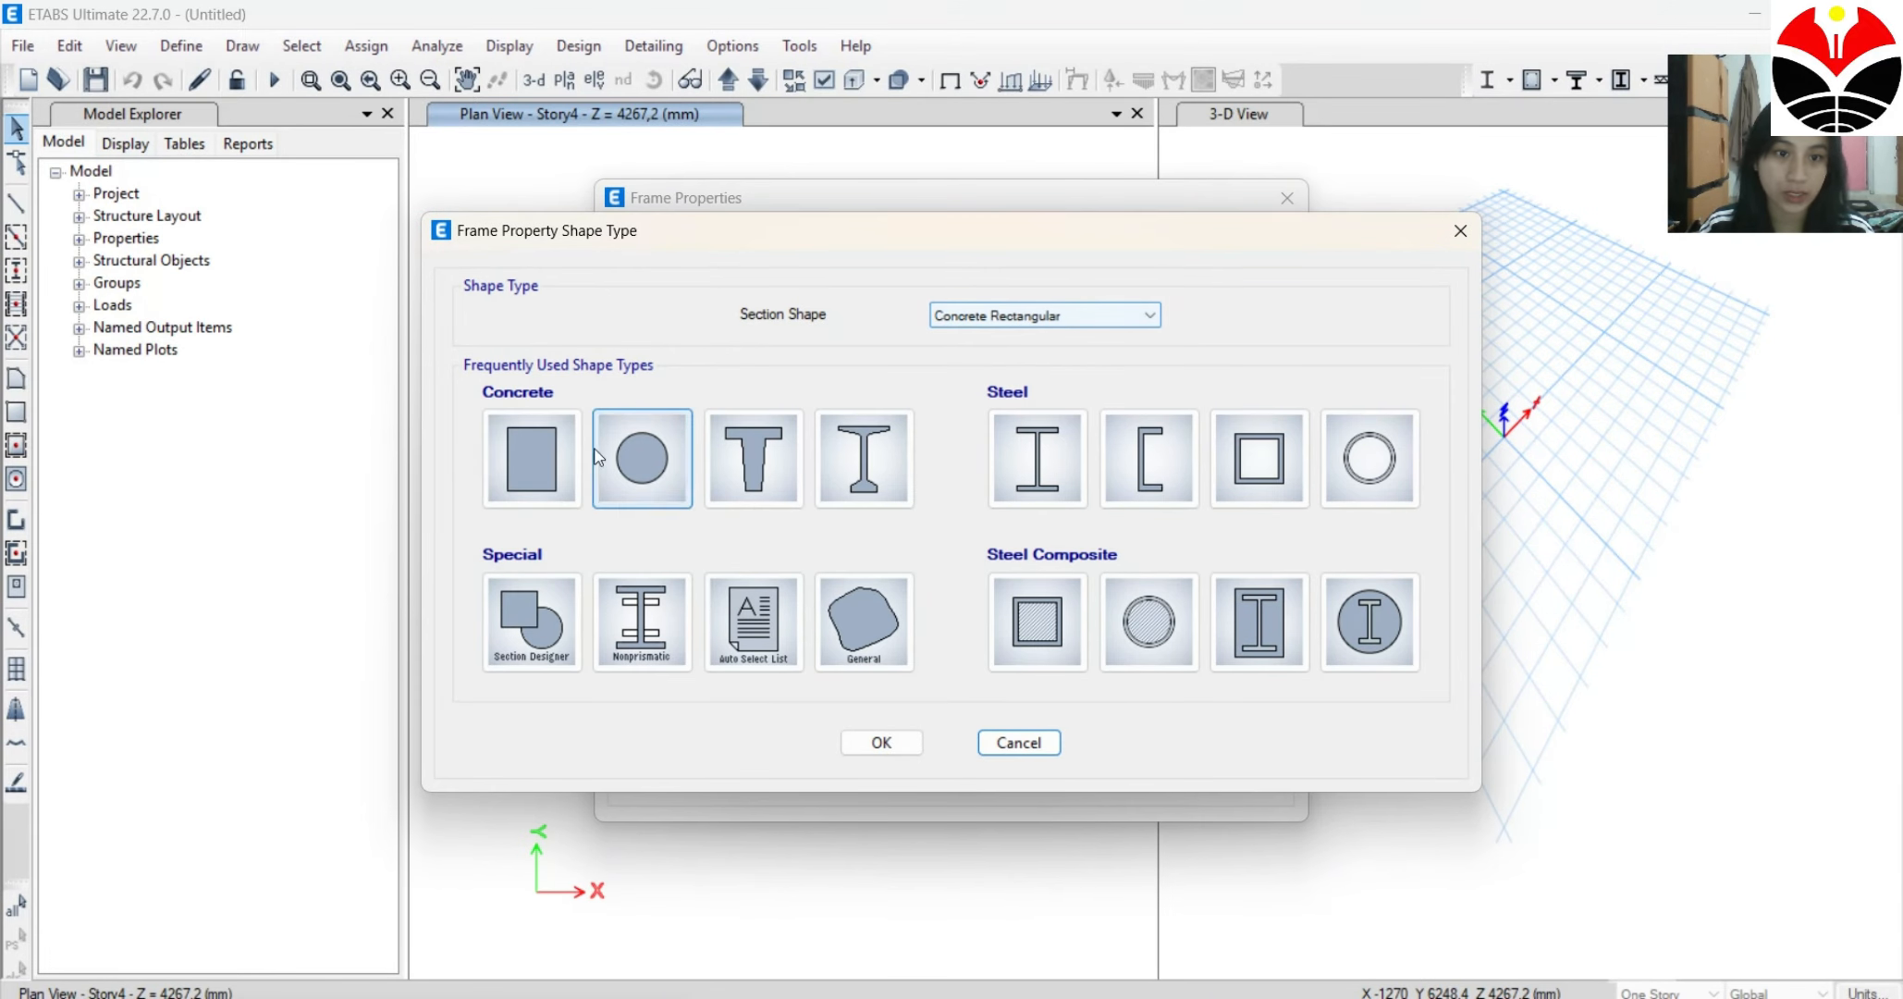
pyautogui.click(534, 487)
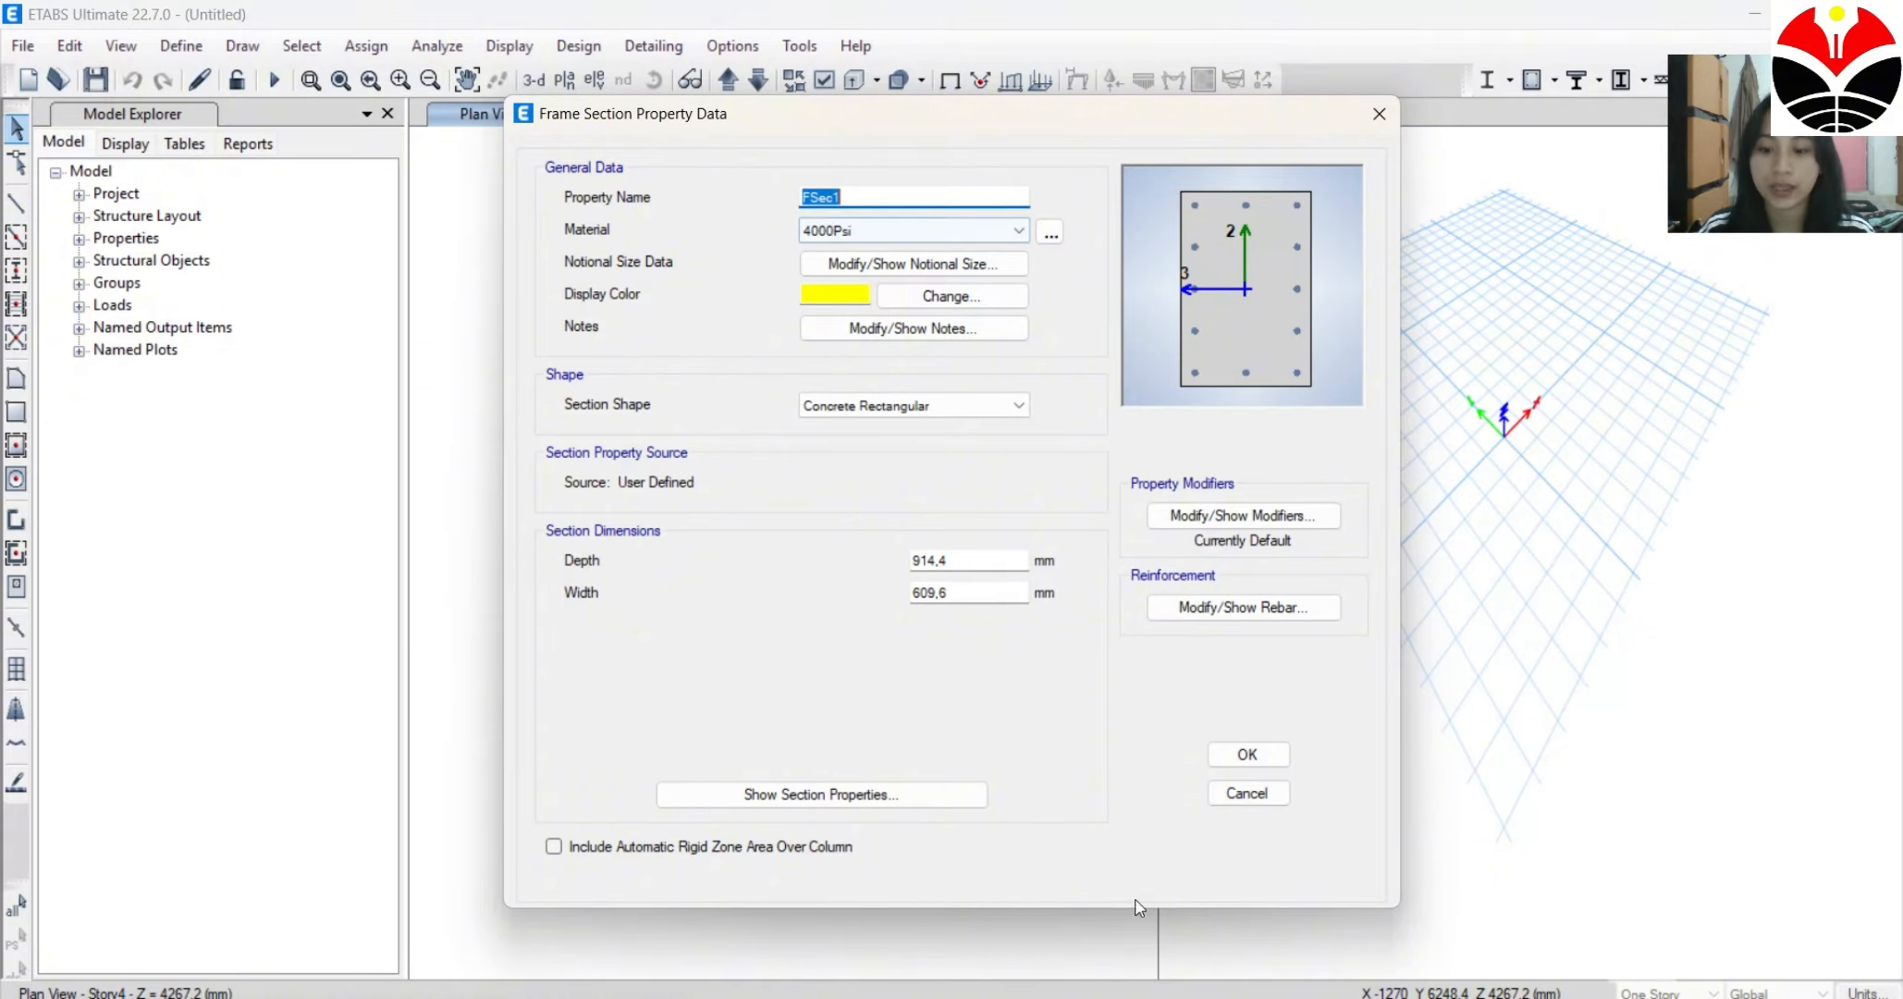
# Check the layer list in Civil 3D, return to ETABS and name the section balok 30/50 with a yellow display color.
pyautogui.click(1202, 980)
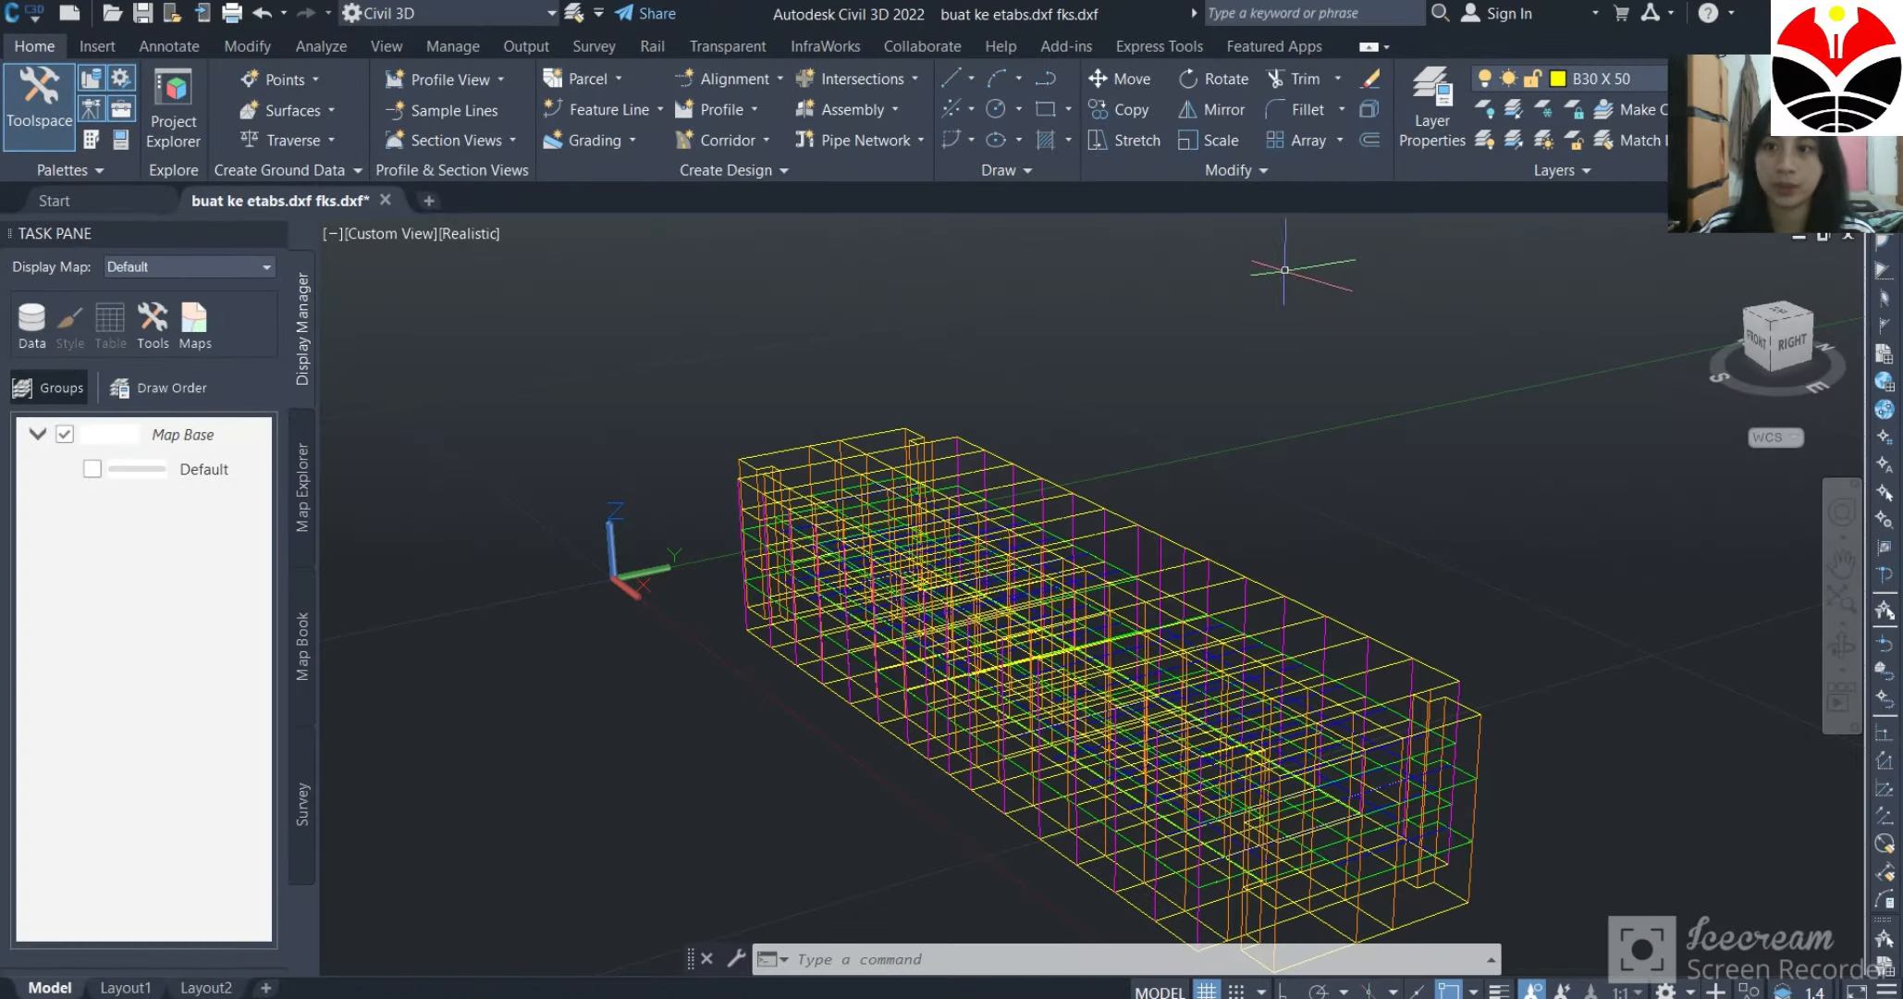
pyautogui.click(1631, 77)
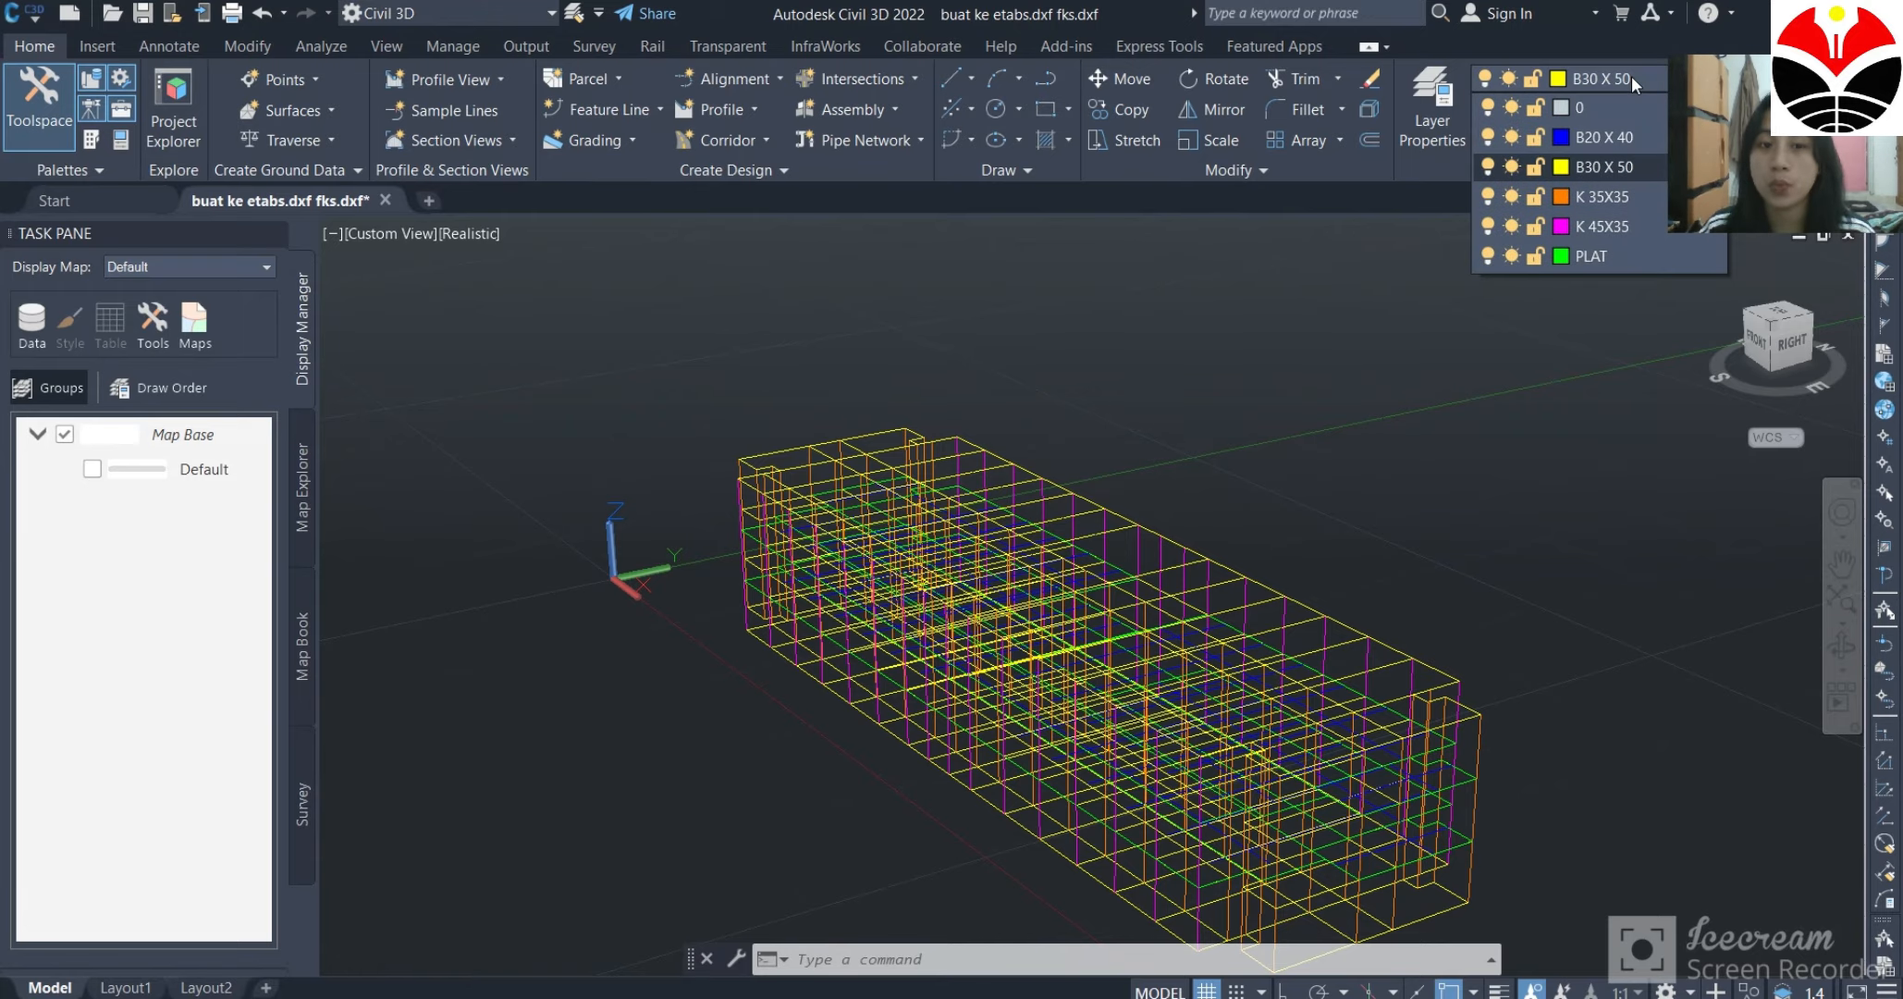
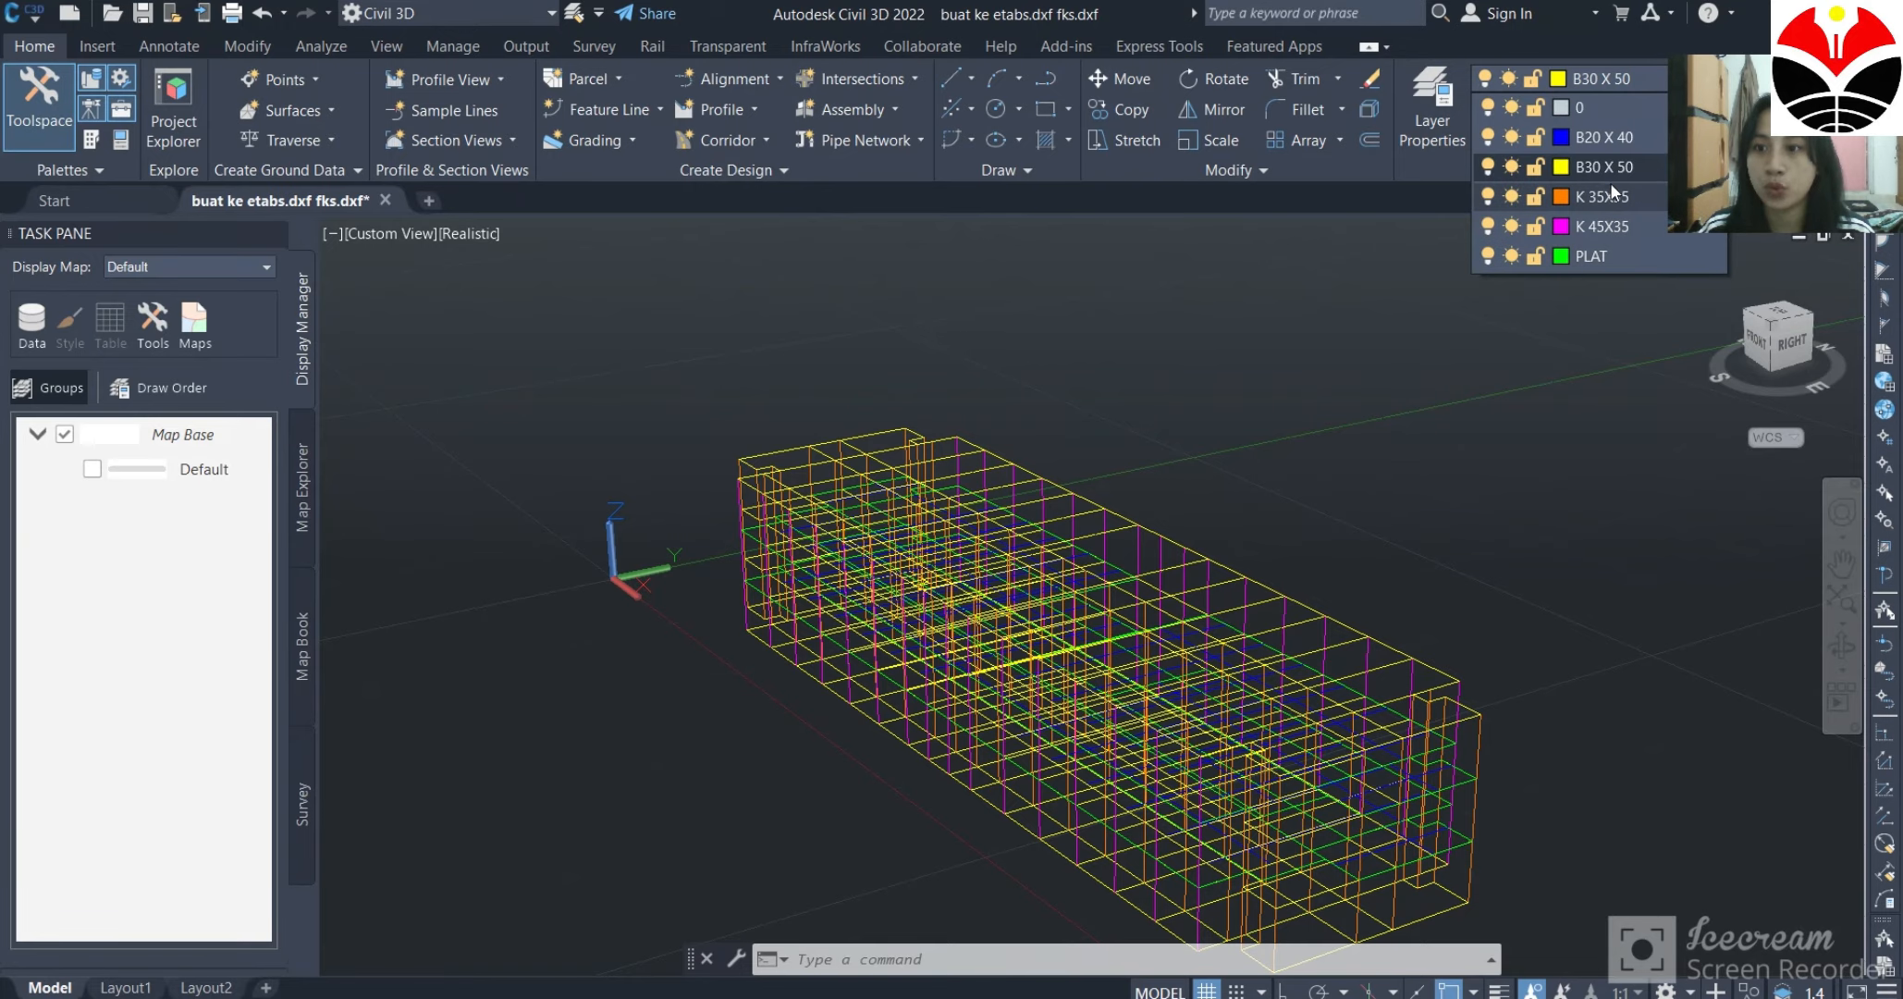
pyautogui.click(1359, 953)
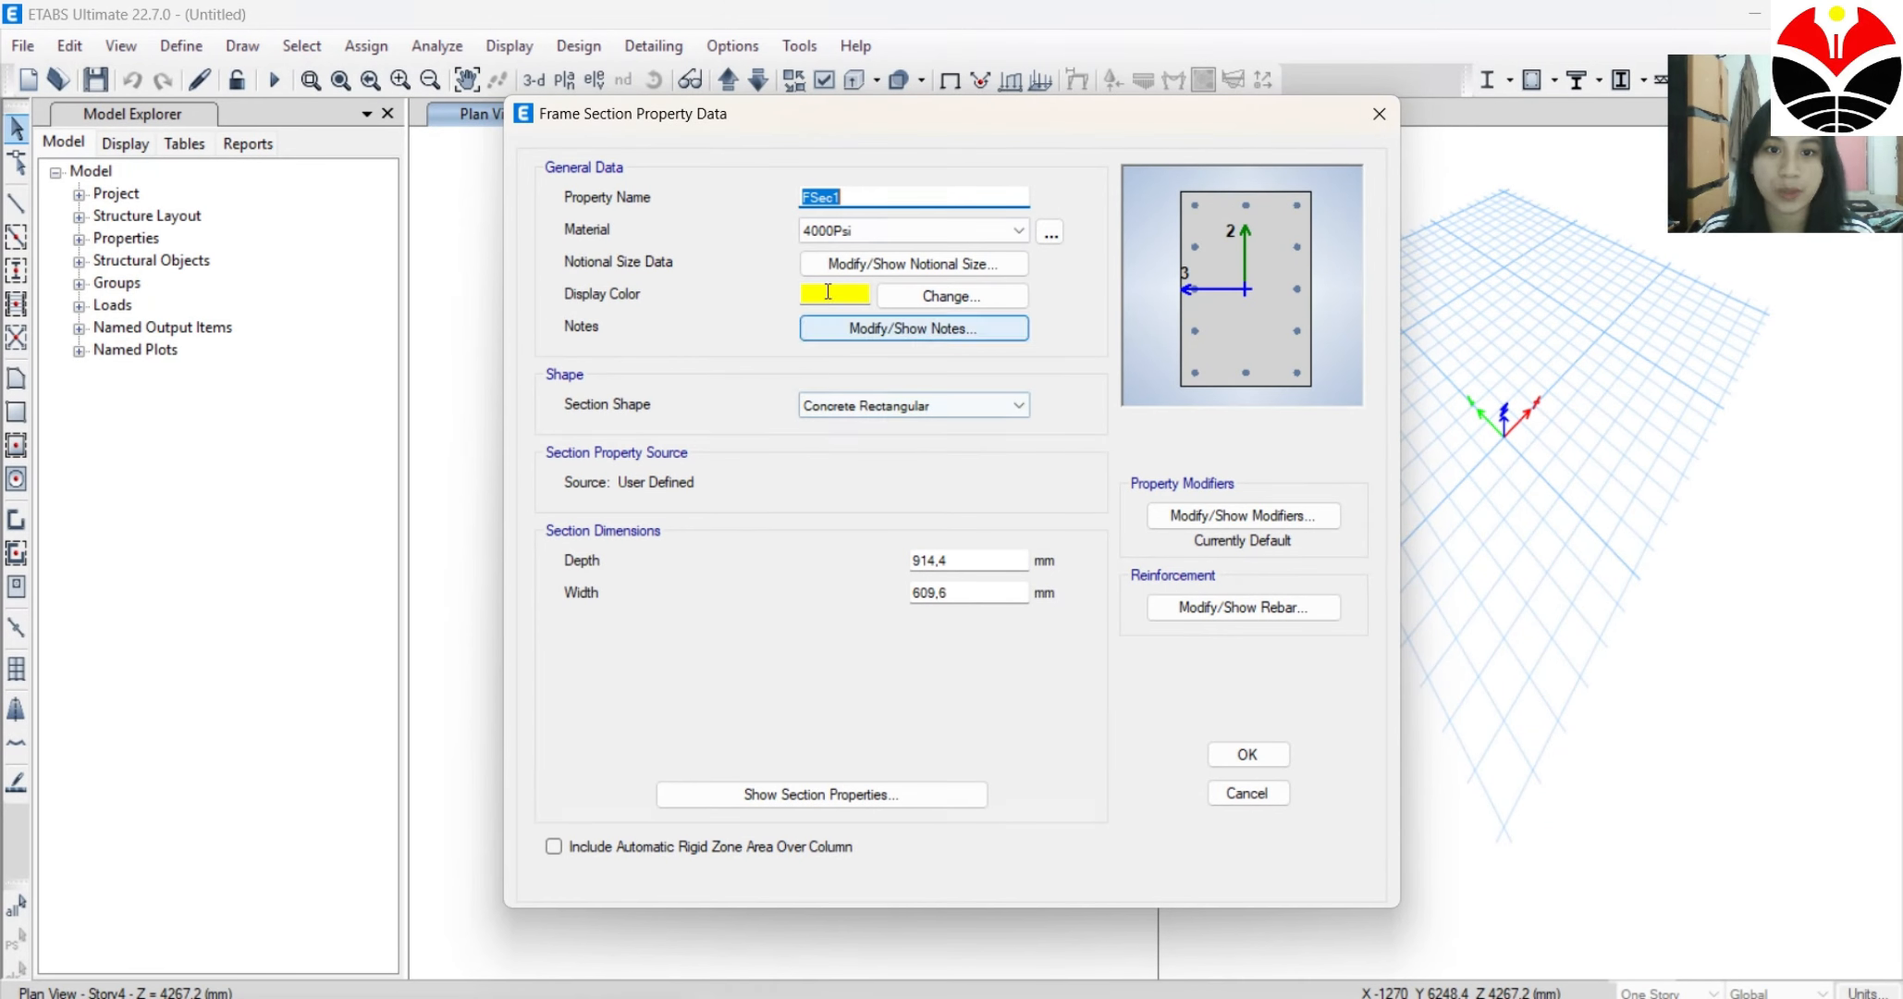
pyautogui.write('balok')
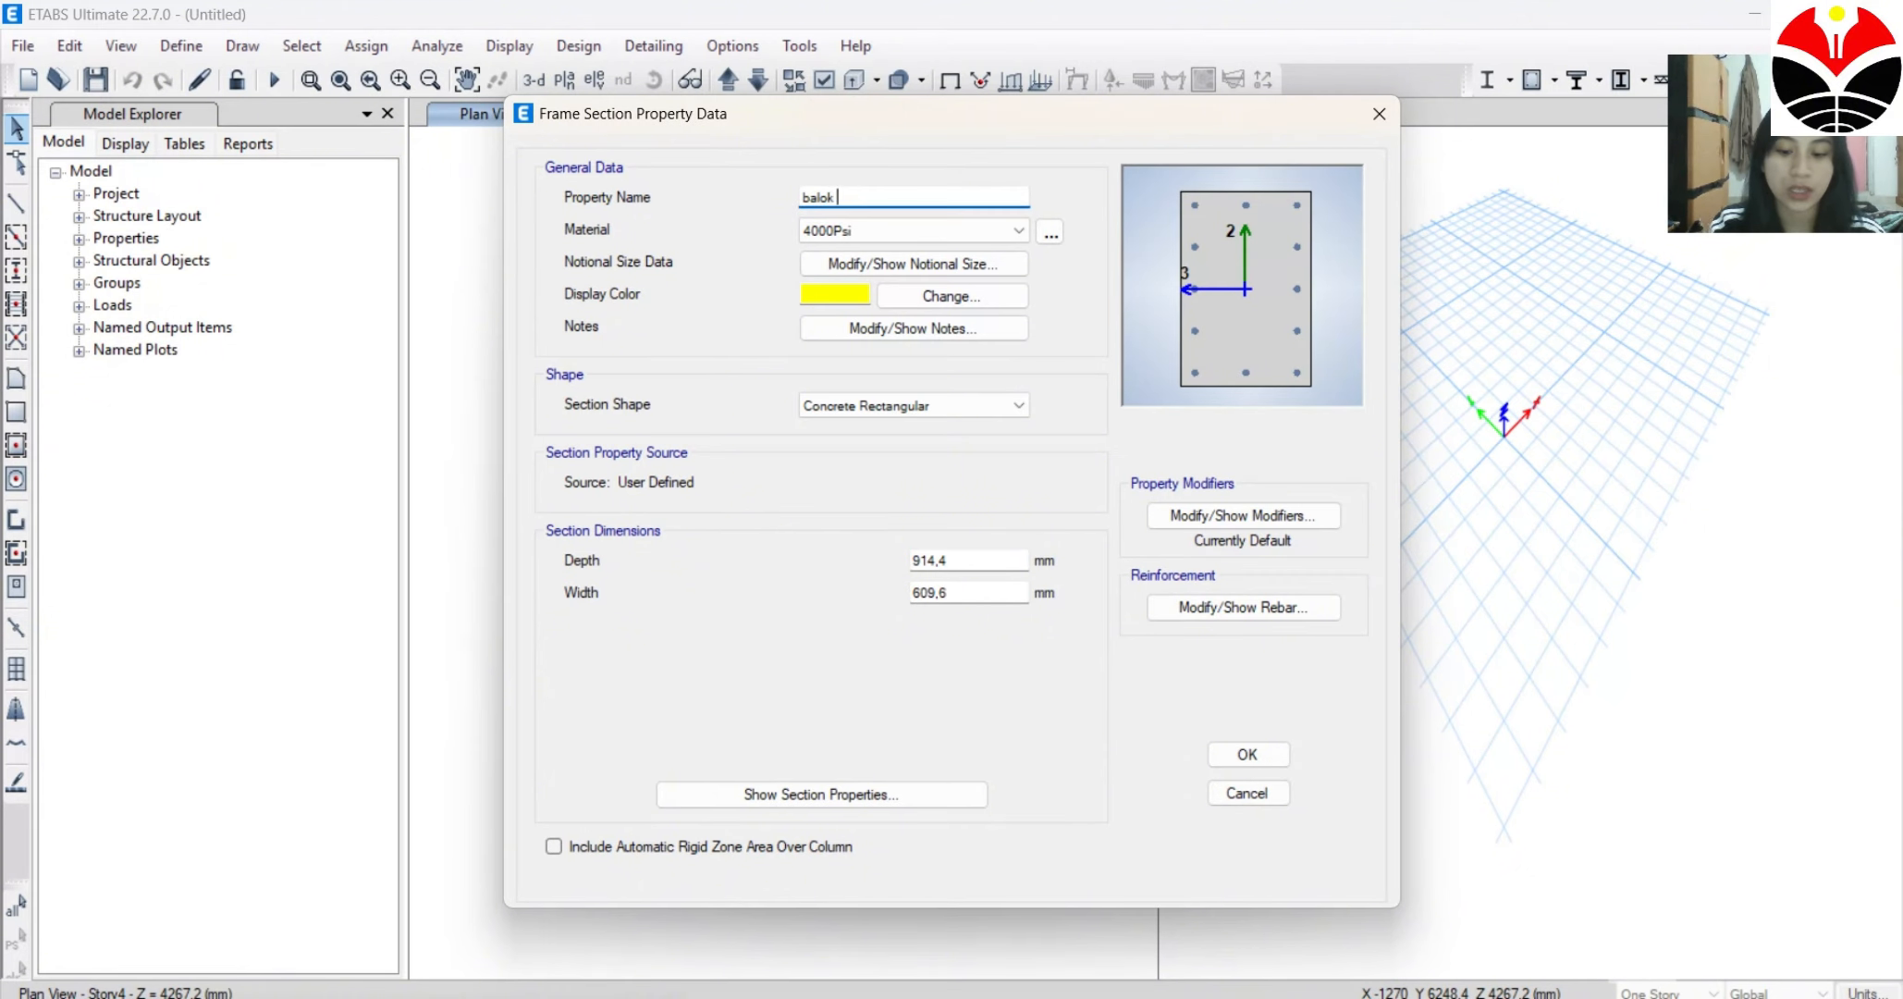
pyautogui.write(' 30/5')
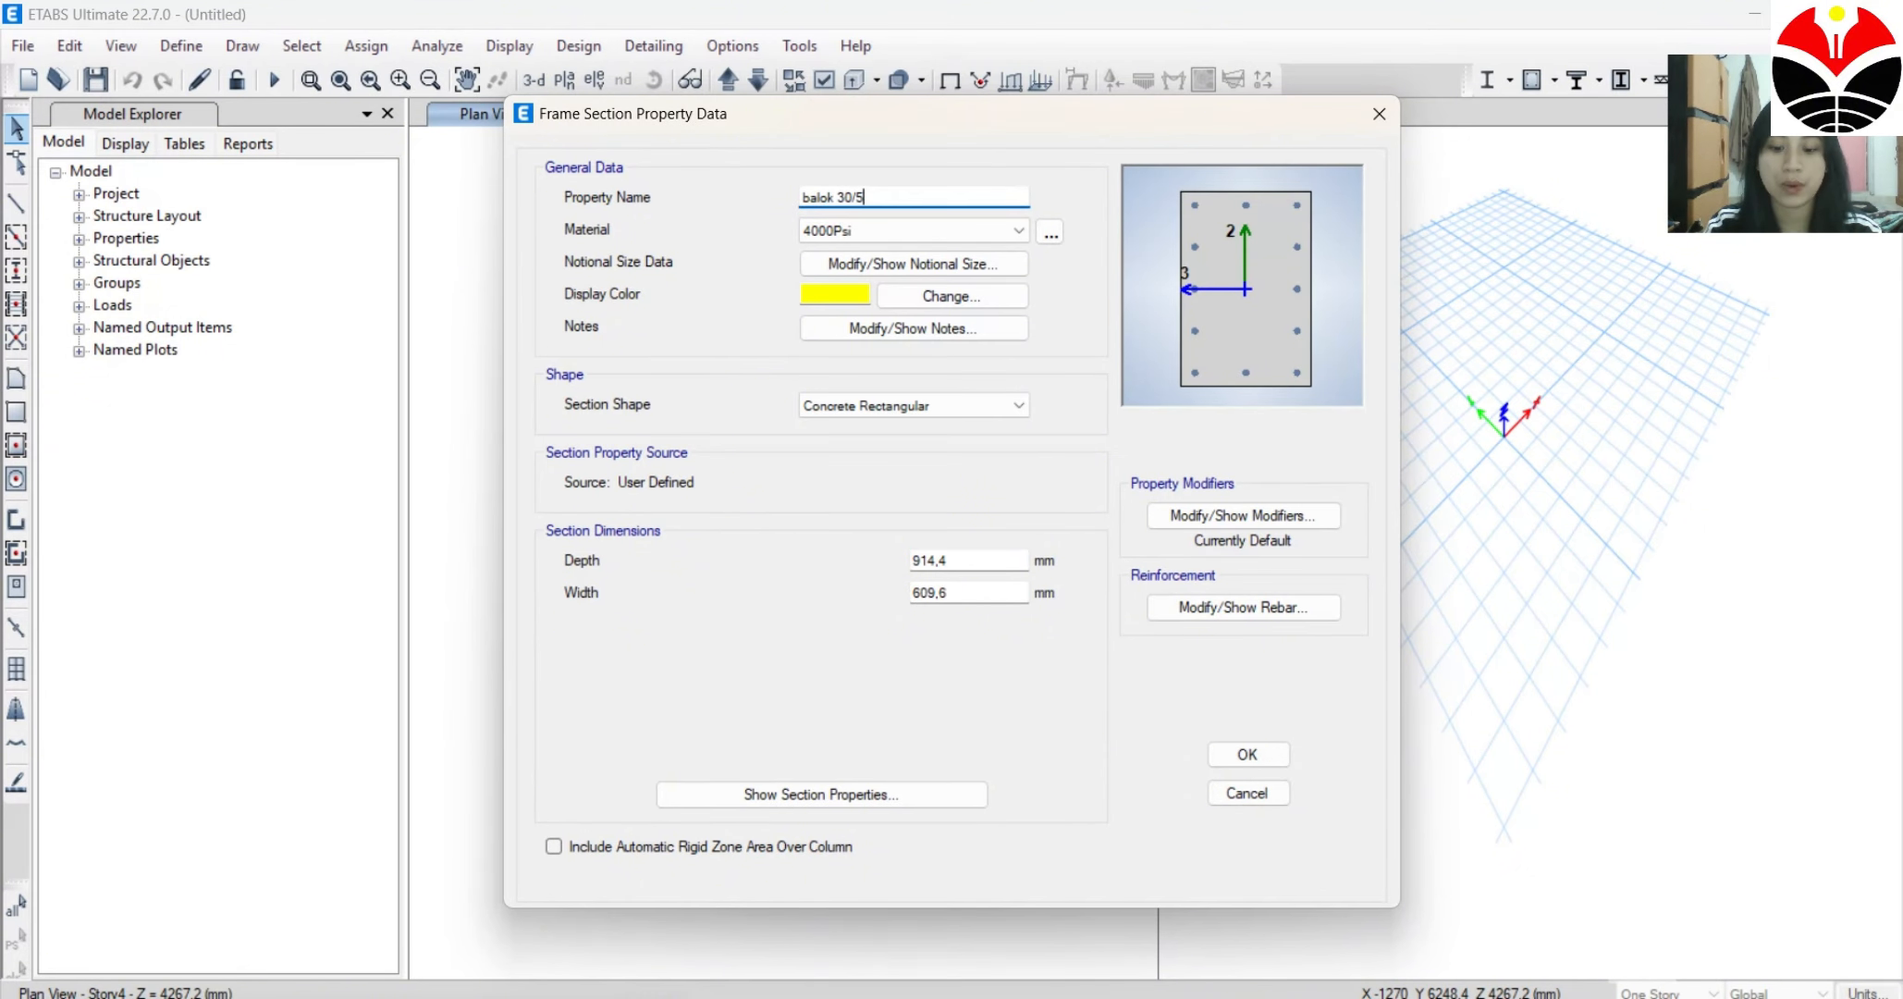
pyautogui.write('0')
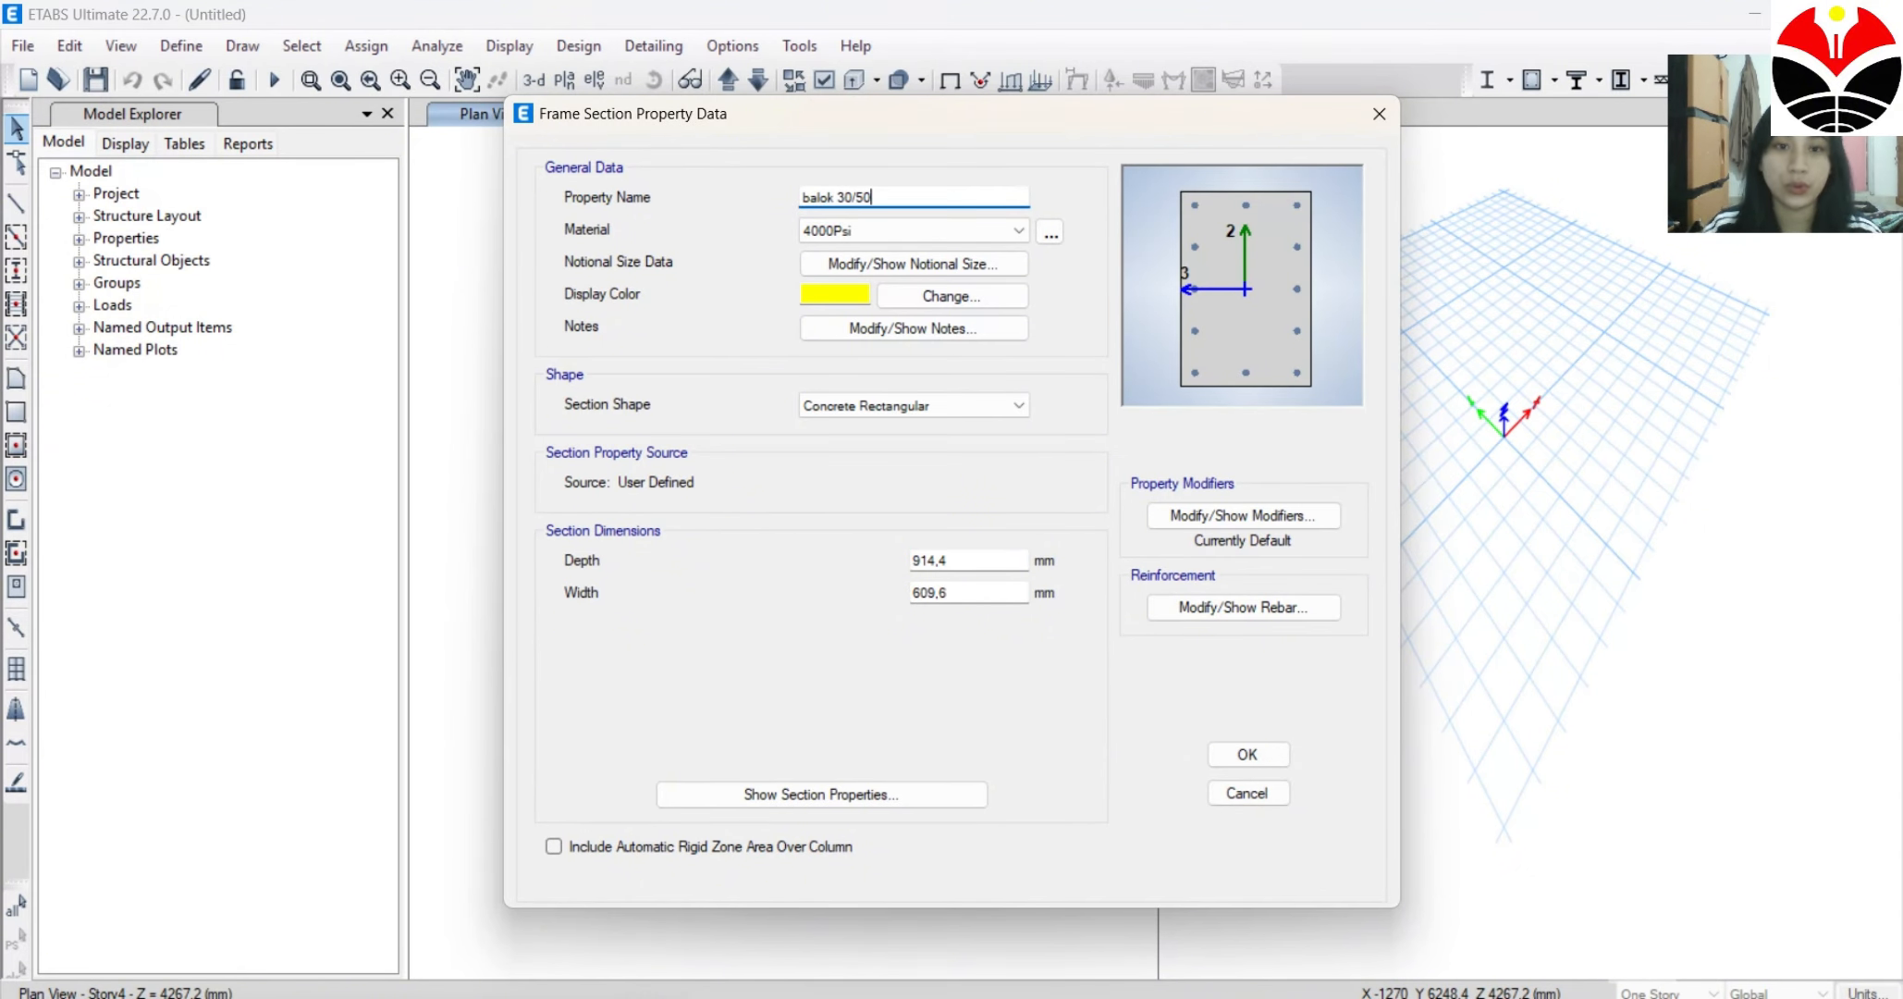
pyautogui.click(852, 298)
pyautogui.click(660, 621)
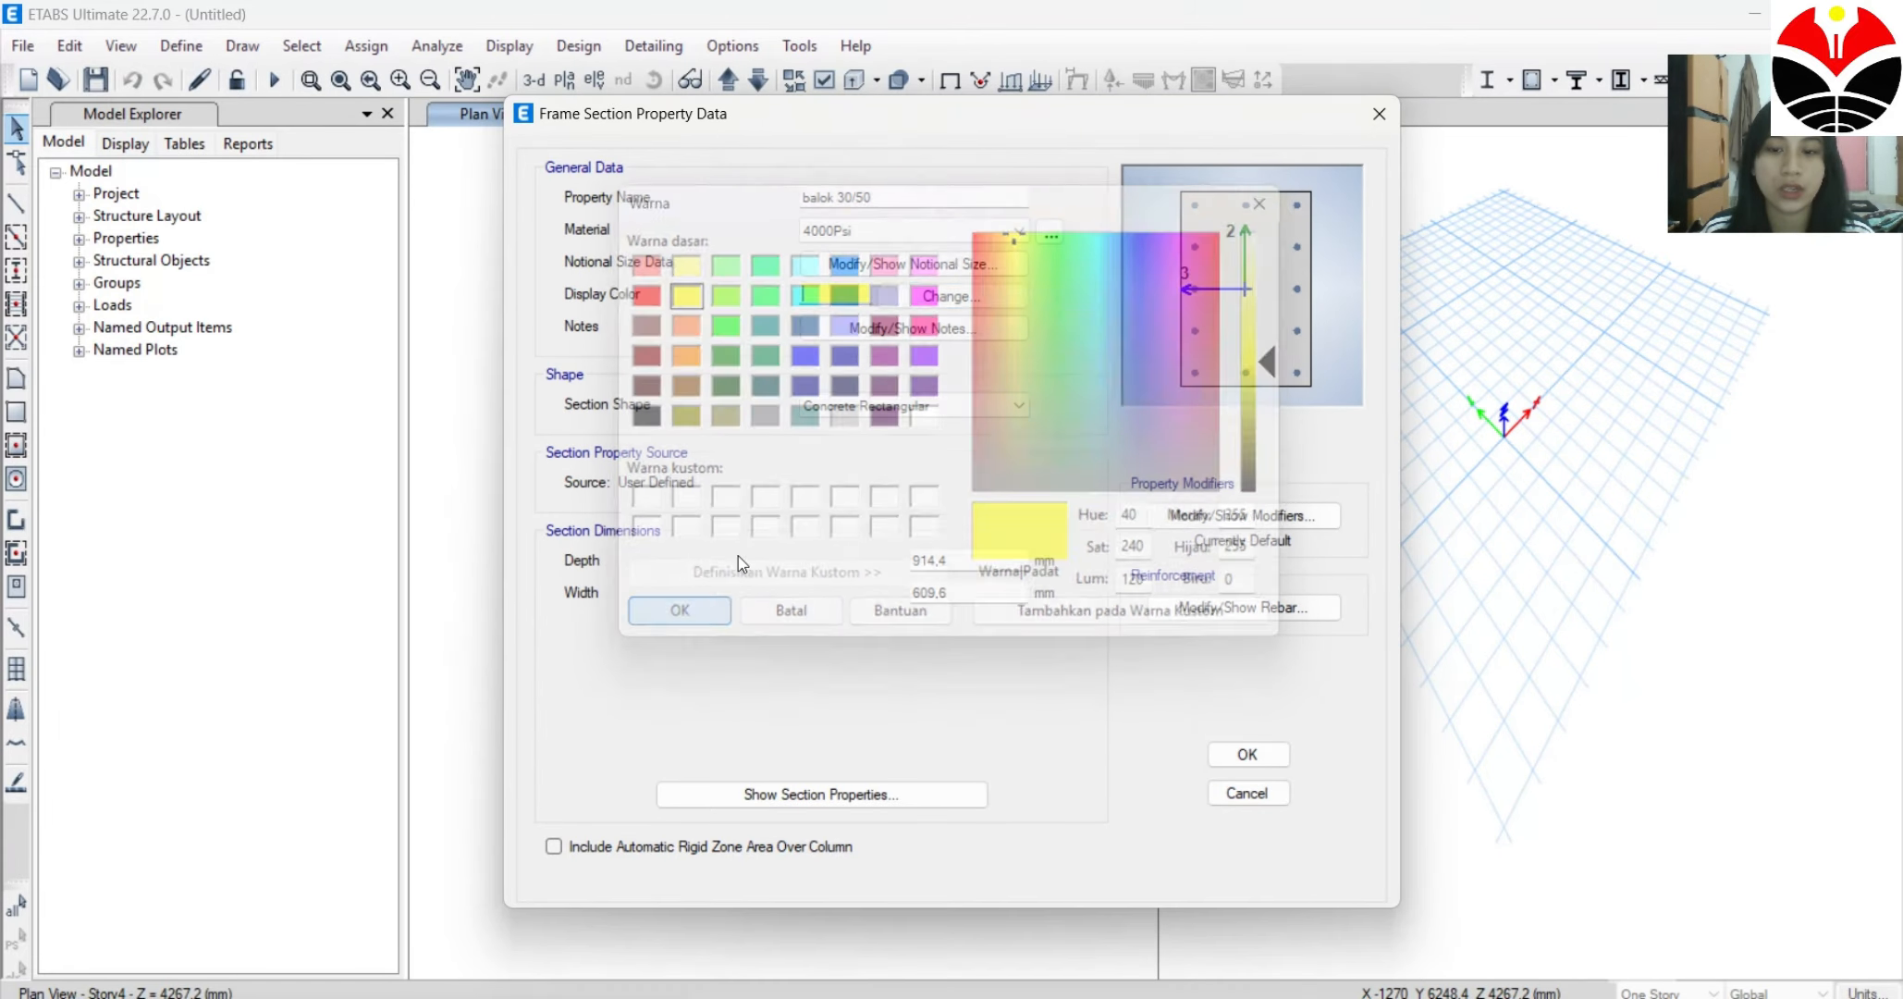
# Set the balok 30/50 section's depth to 500 mm and width to 300 mm.
pyautogui.click(962, 558)
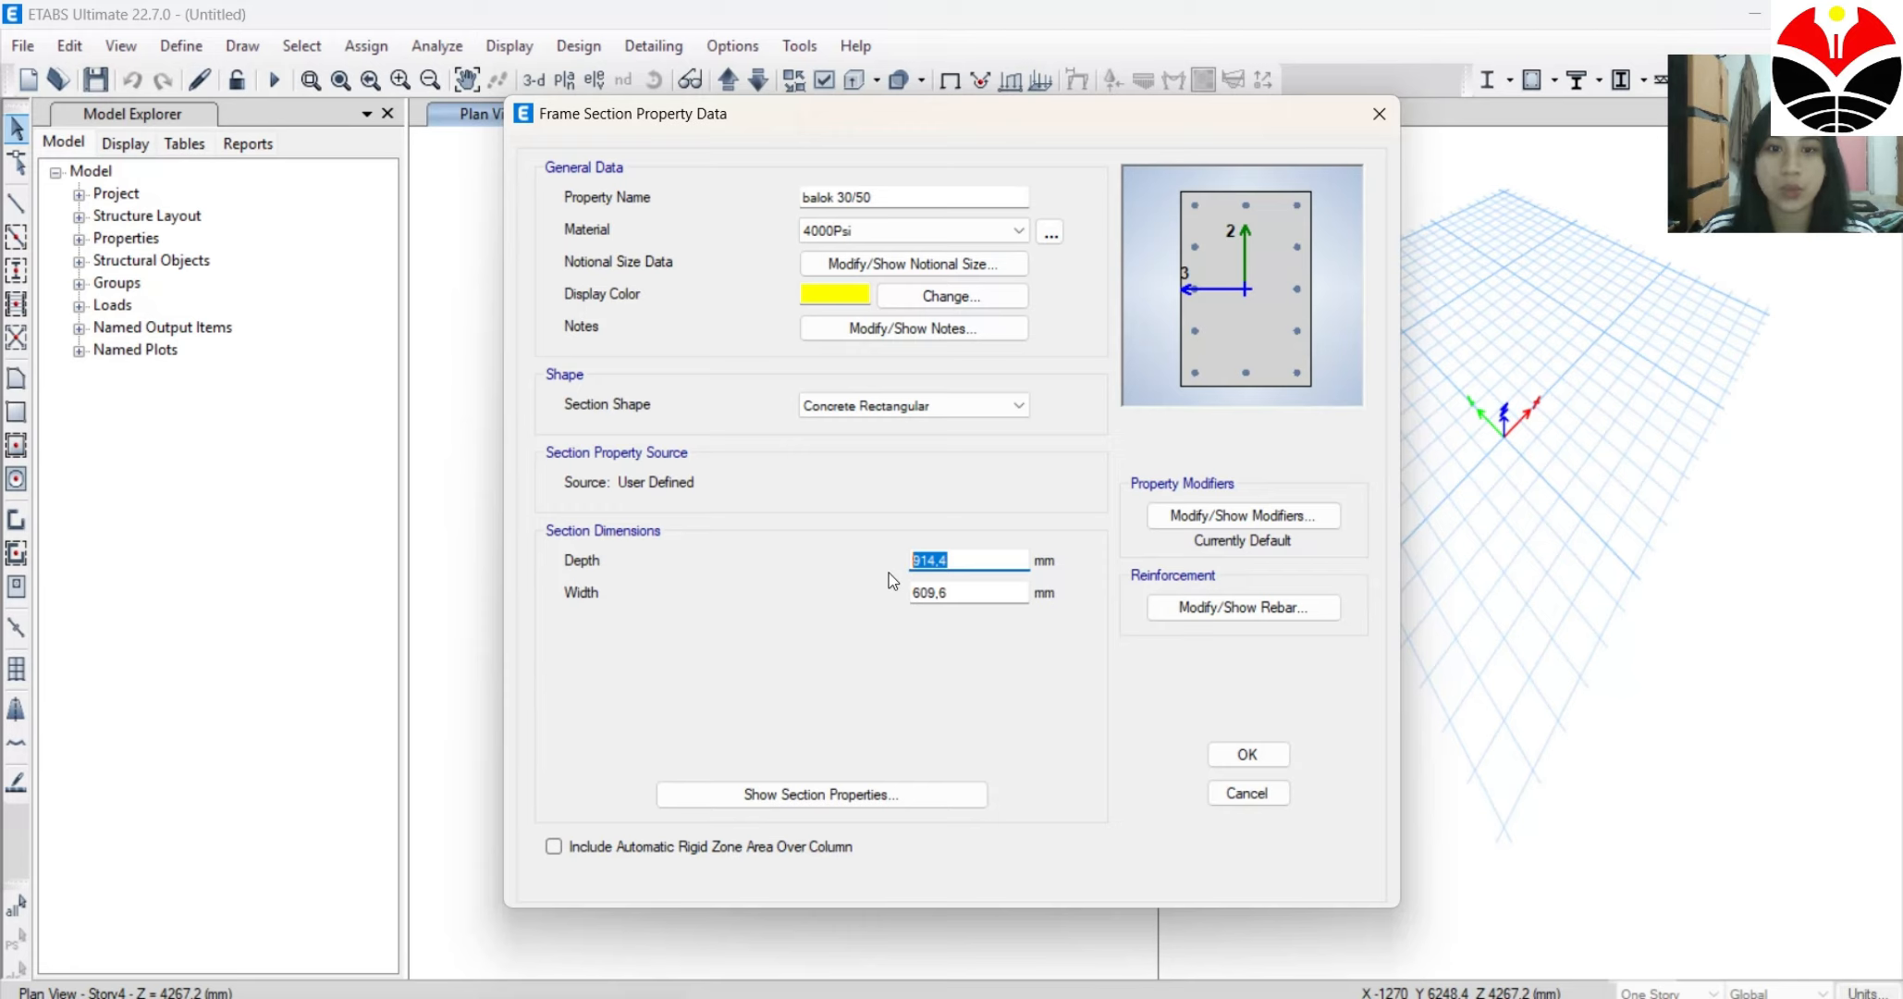
pyautogui.write('500')
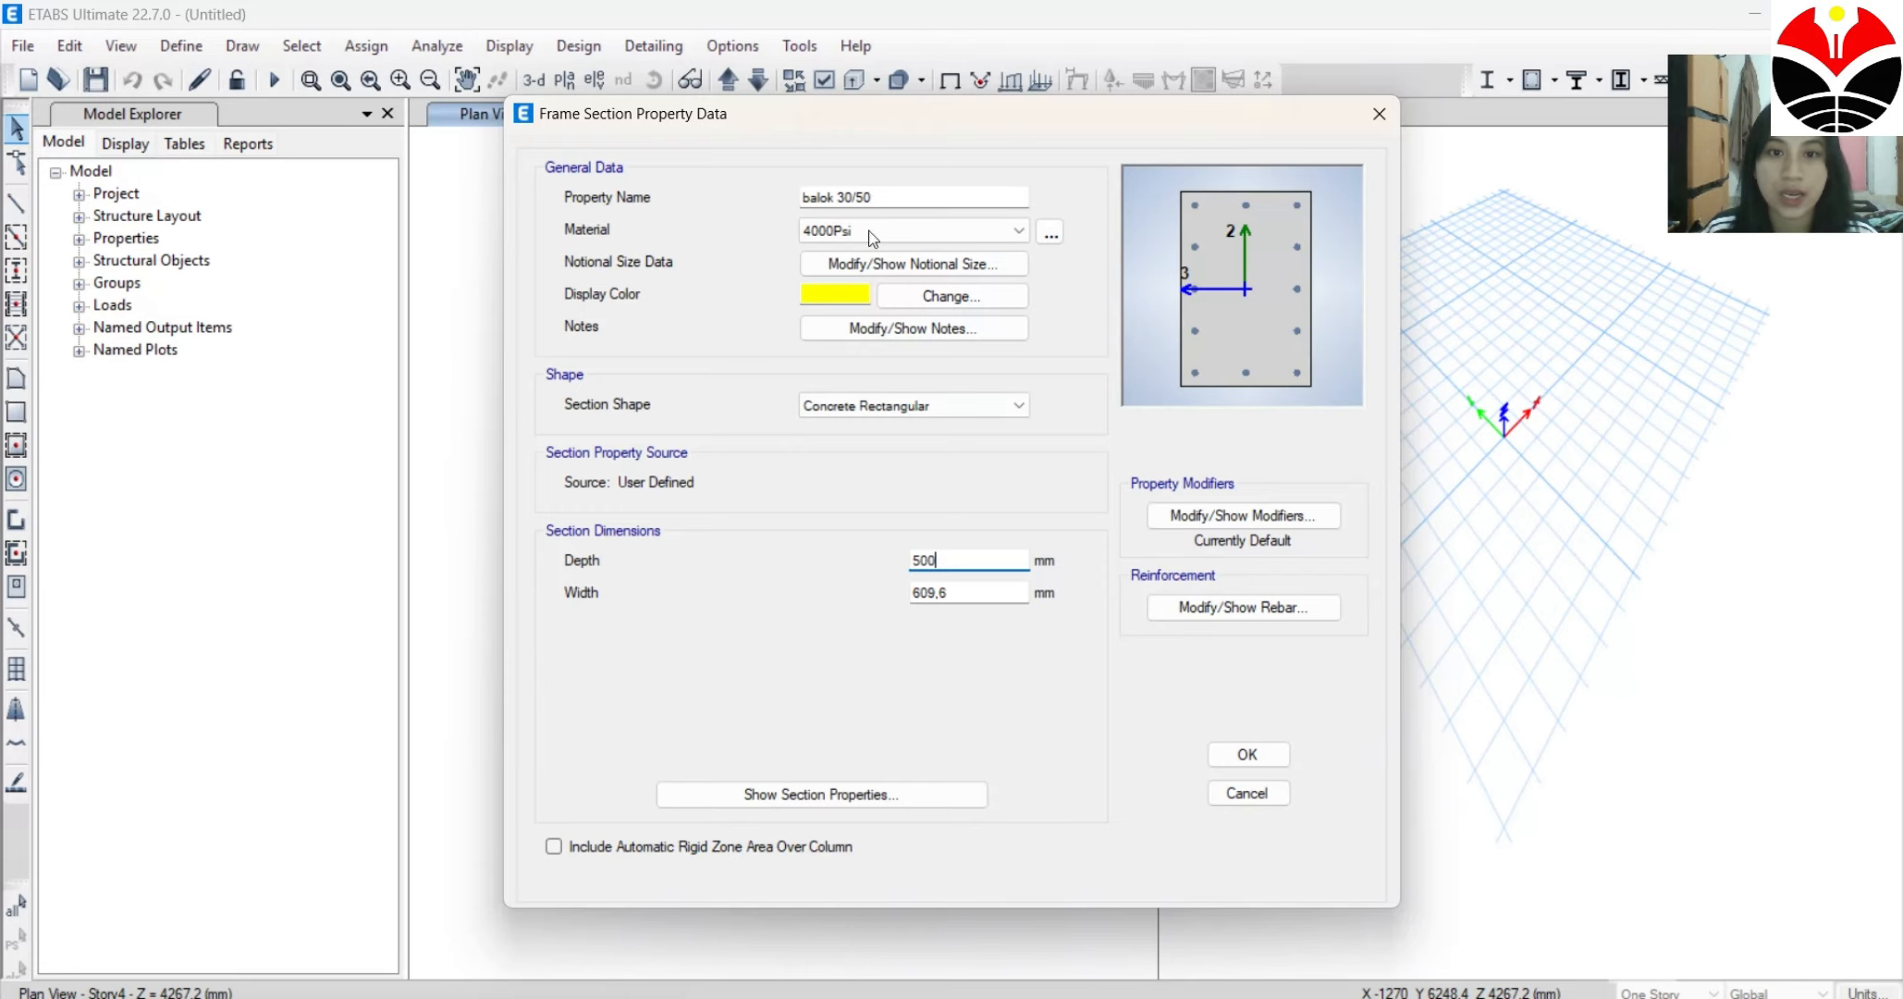
pyautogui.doubleClick(940, 593)
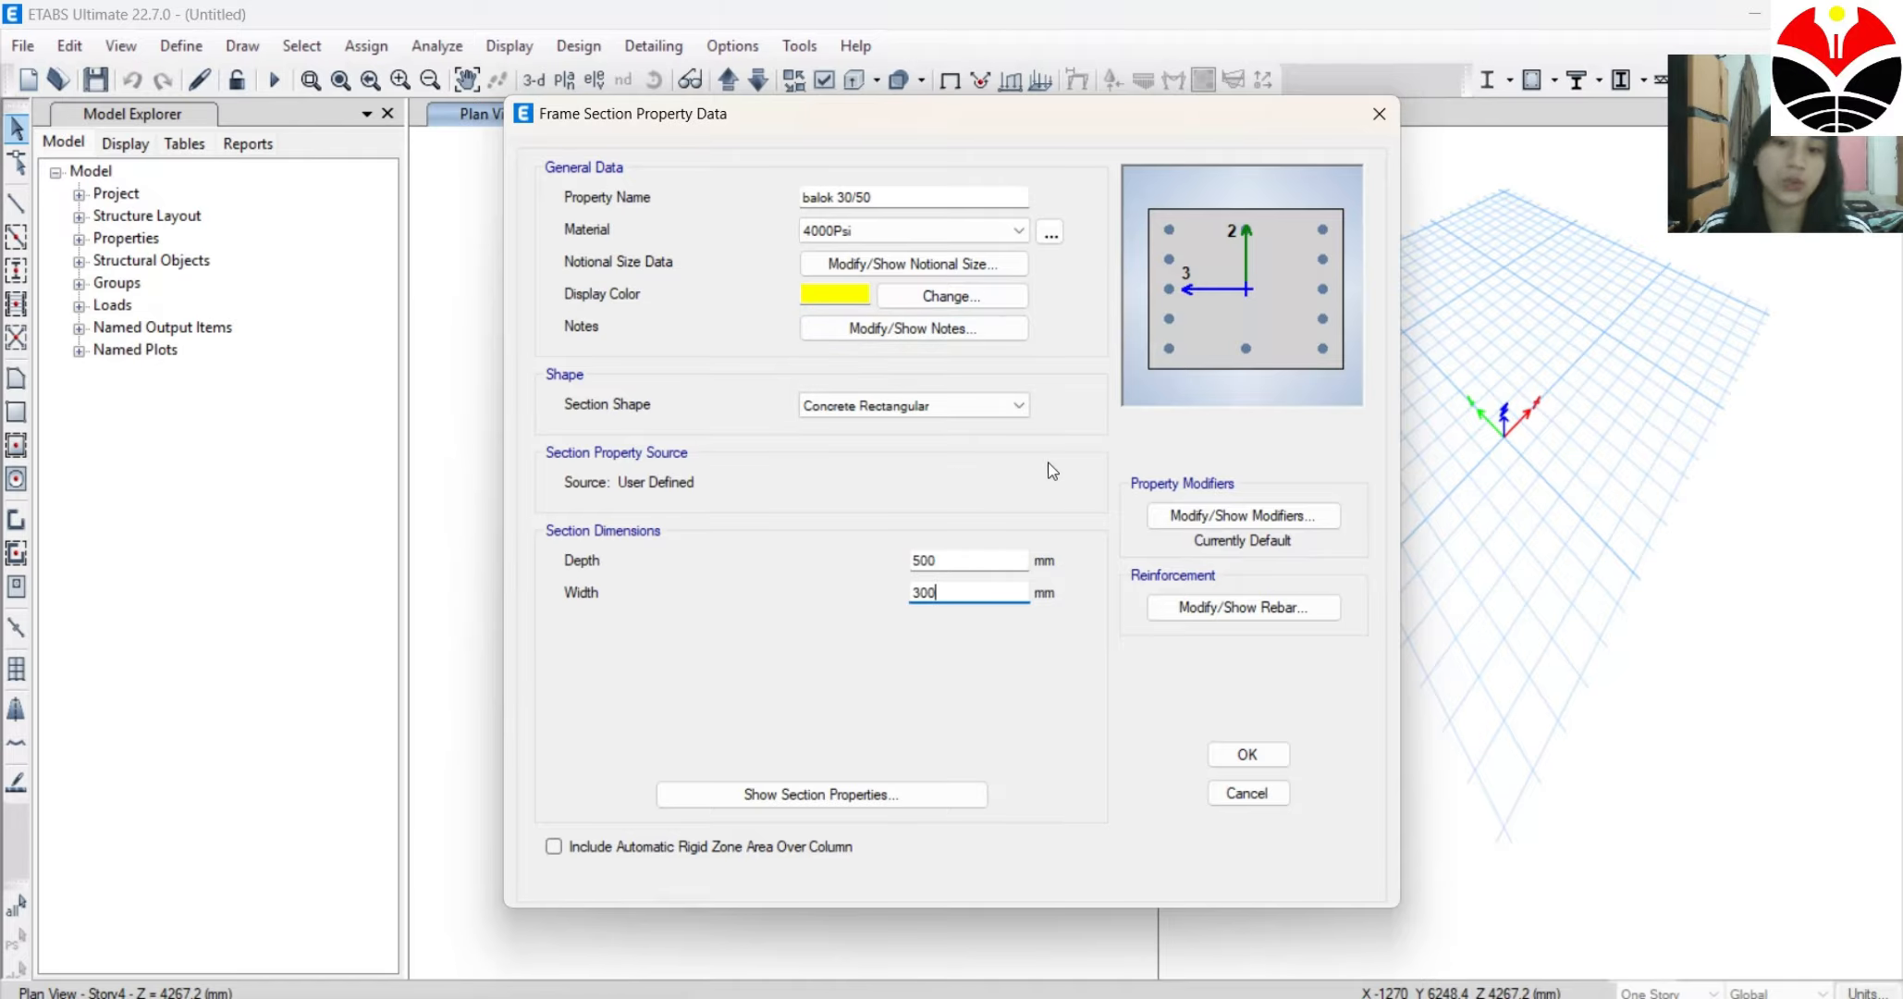
# Set the balok 30/50 reinforcement design type to M3 Design Only (Beam) and accept the section.
pyautogui.click(1251, 607)
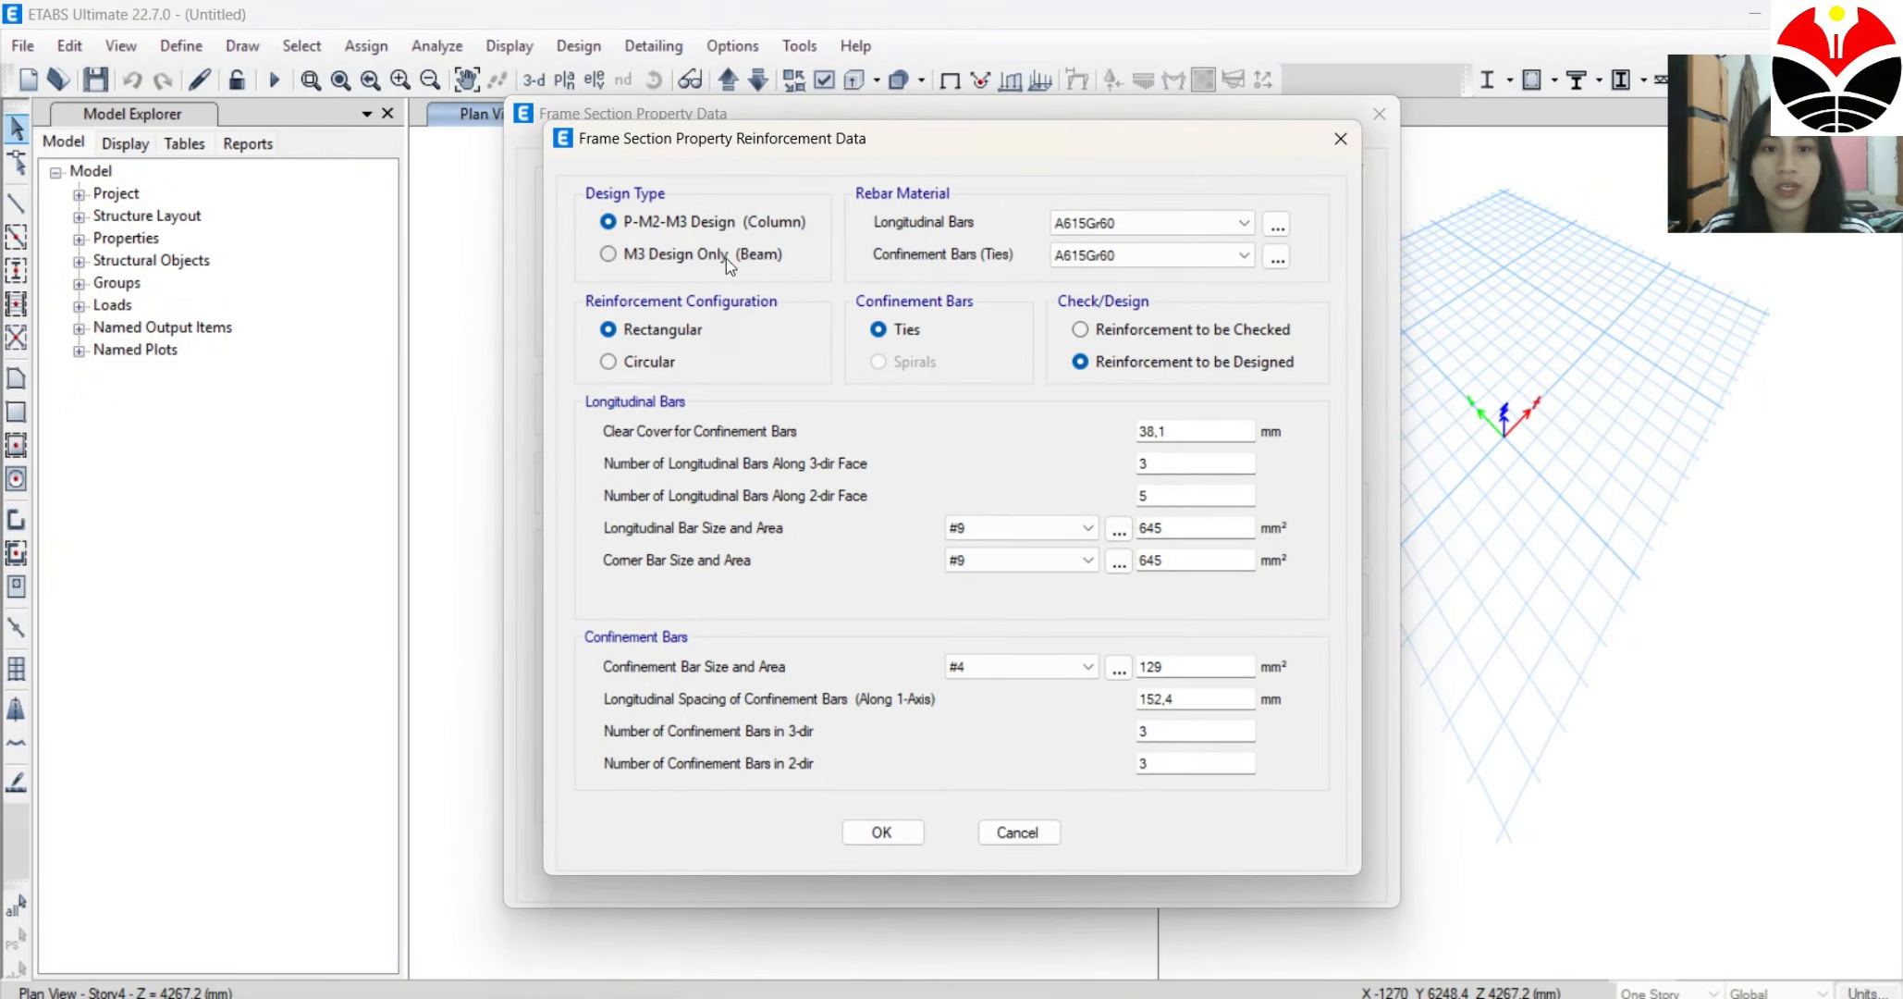
pyautogui.click(610, 253)
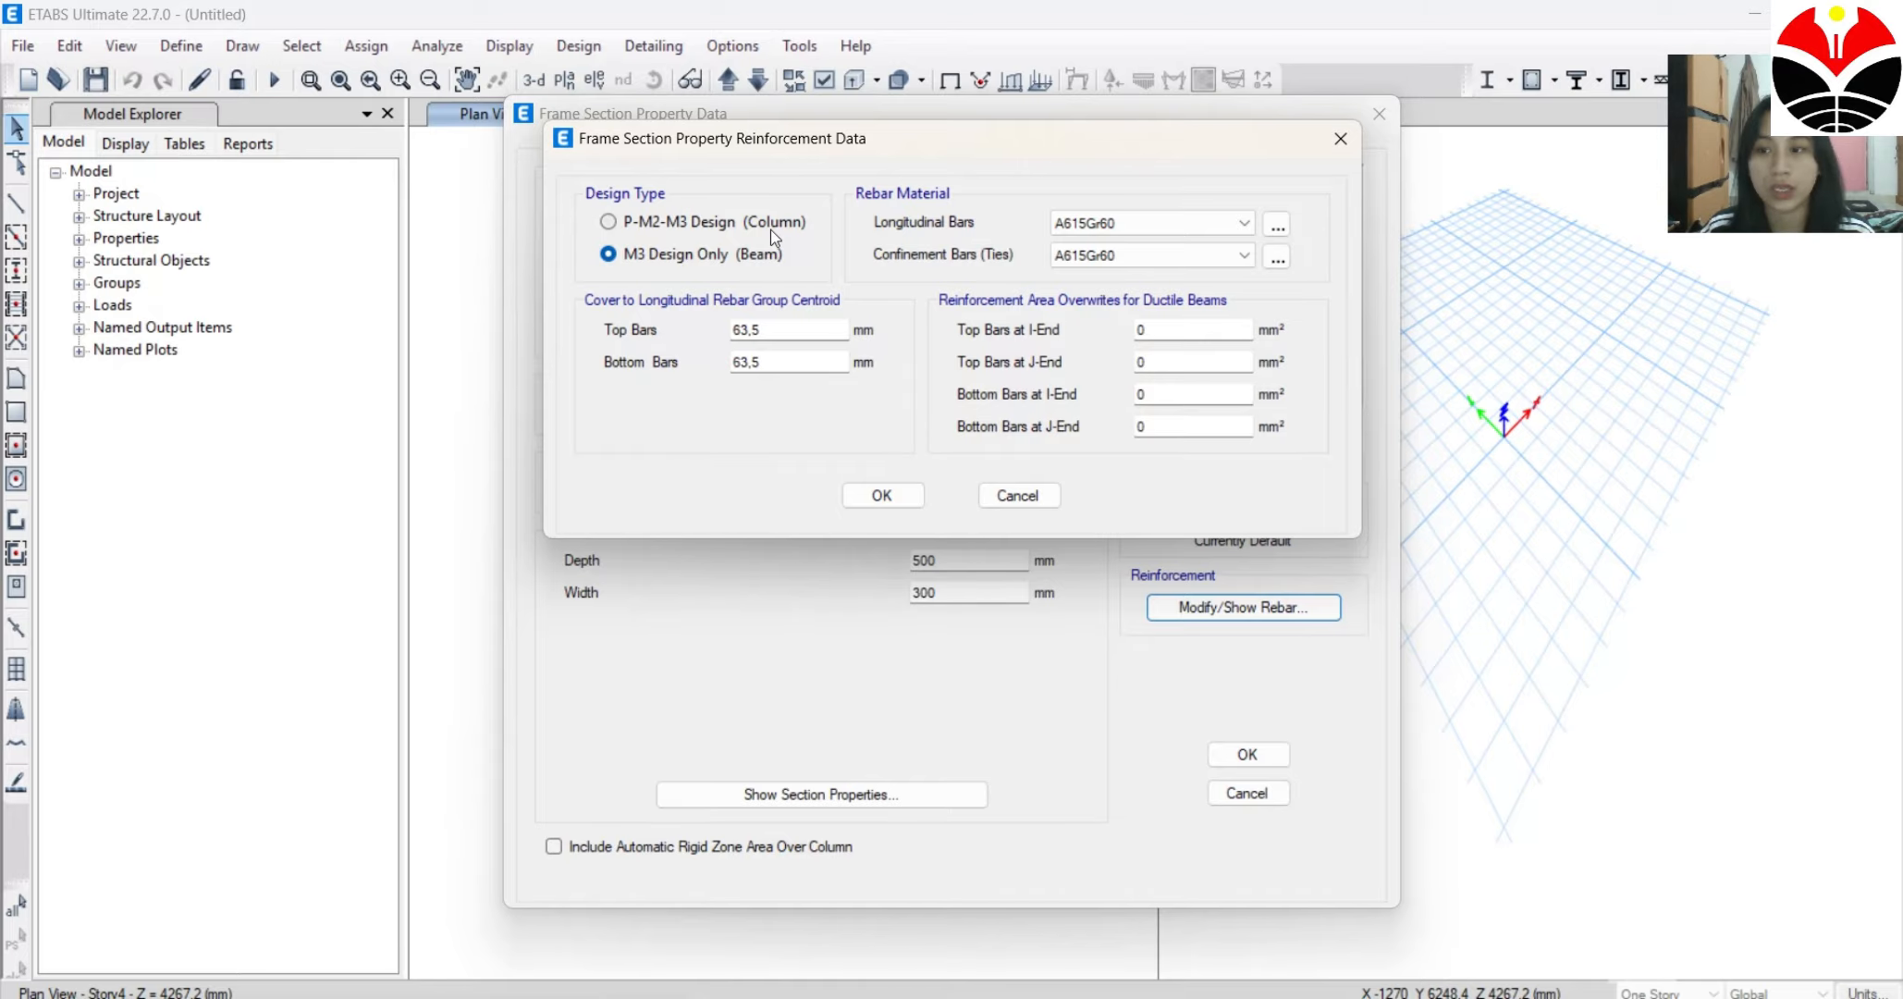
pyautogui.click(882, 494)
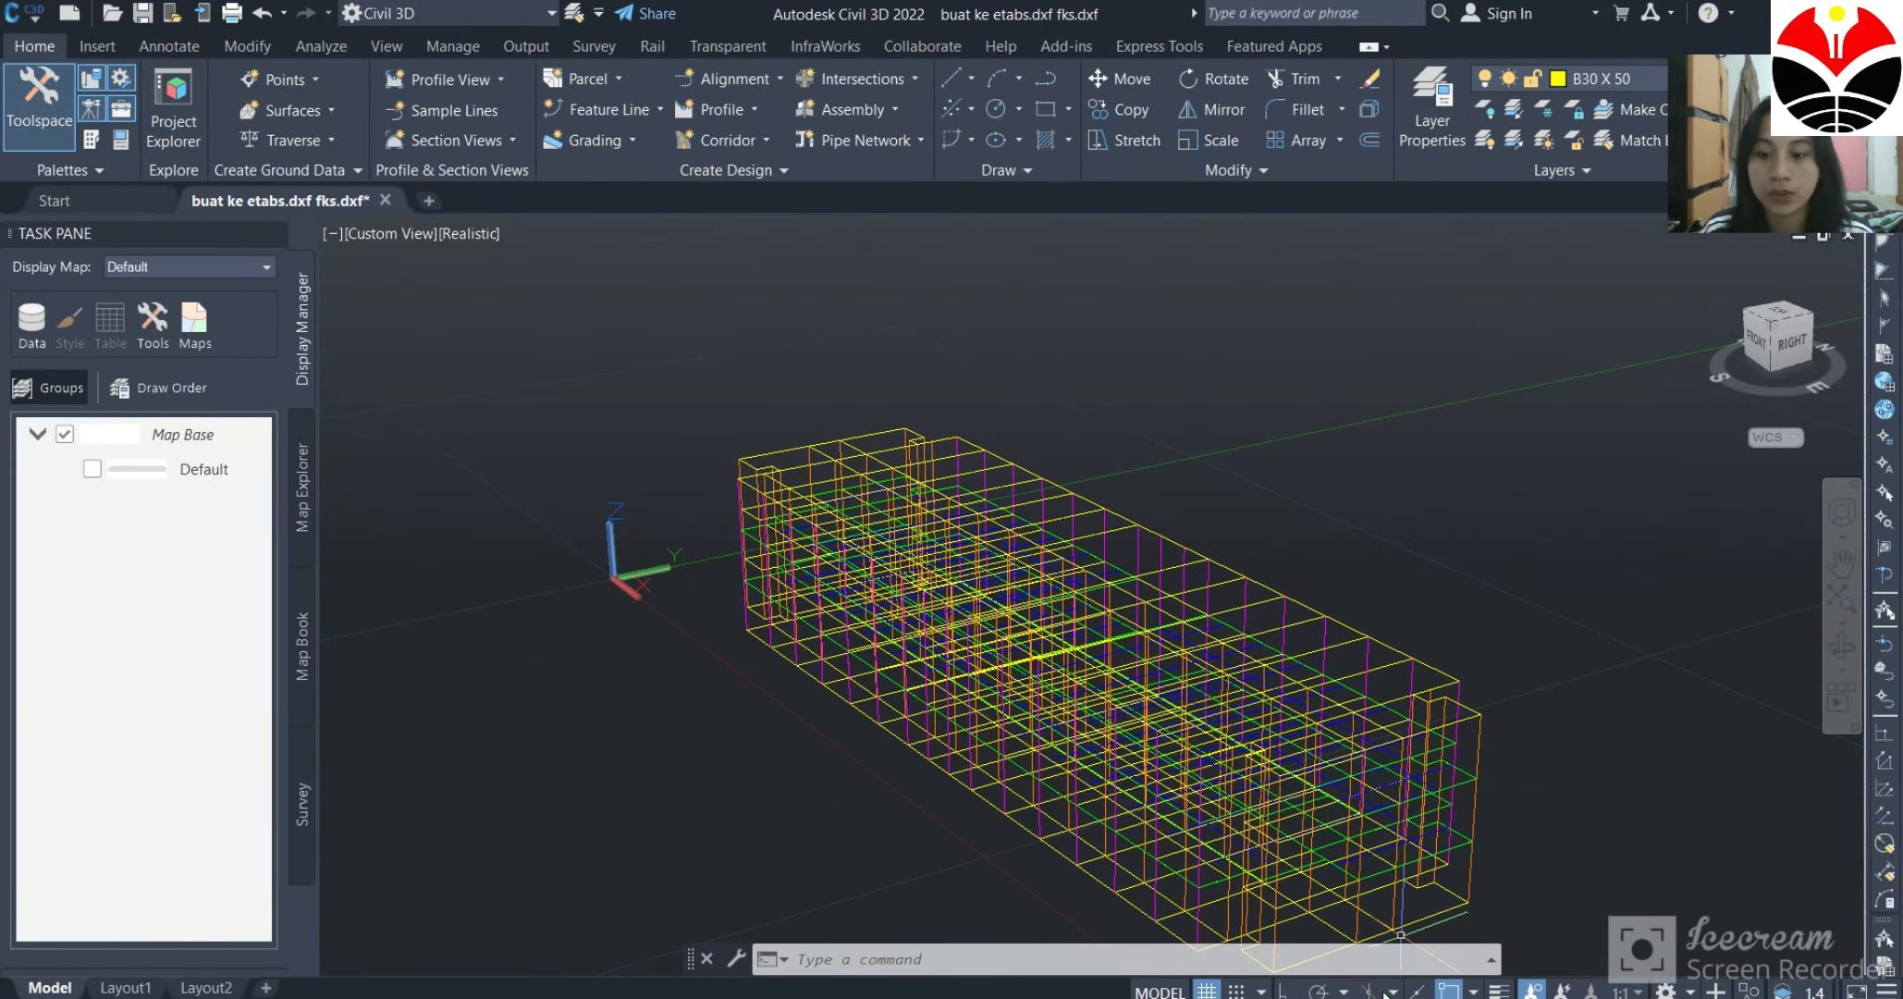
pyautogui.click(1362, 920)
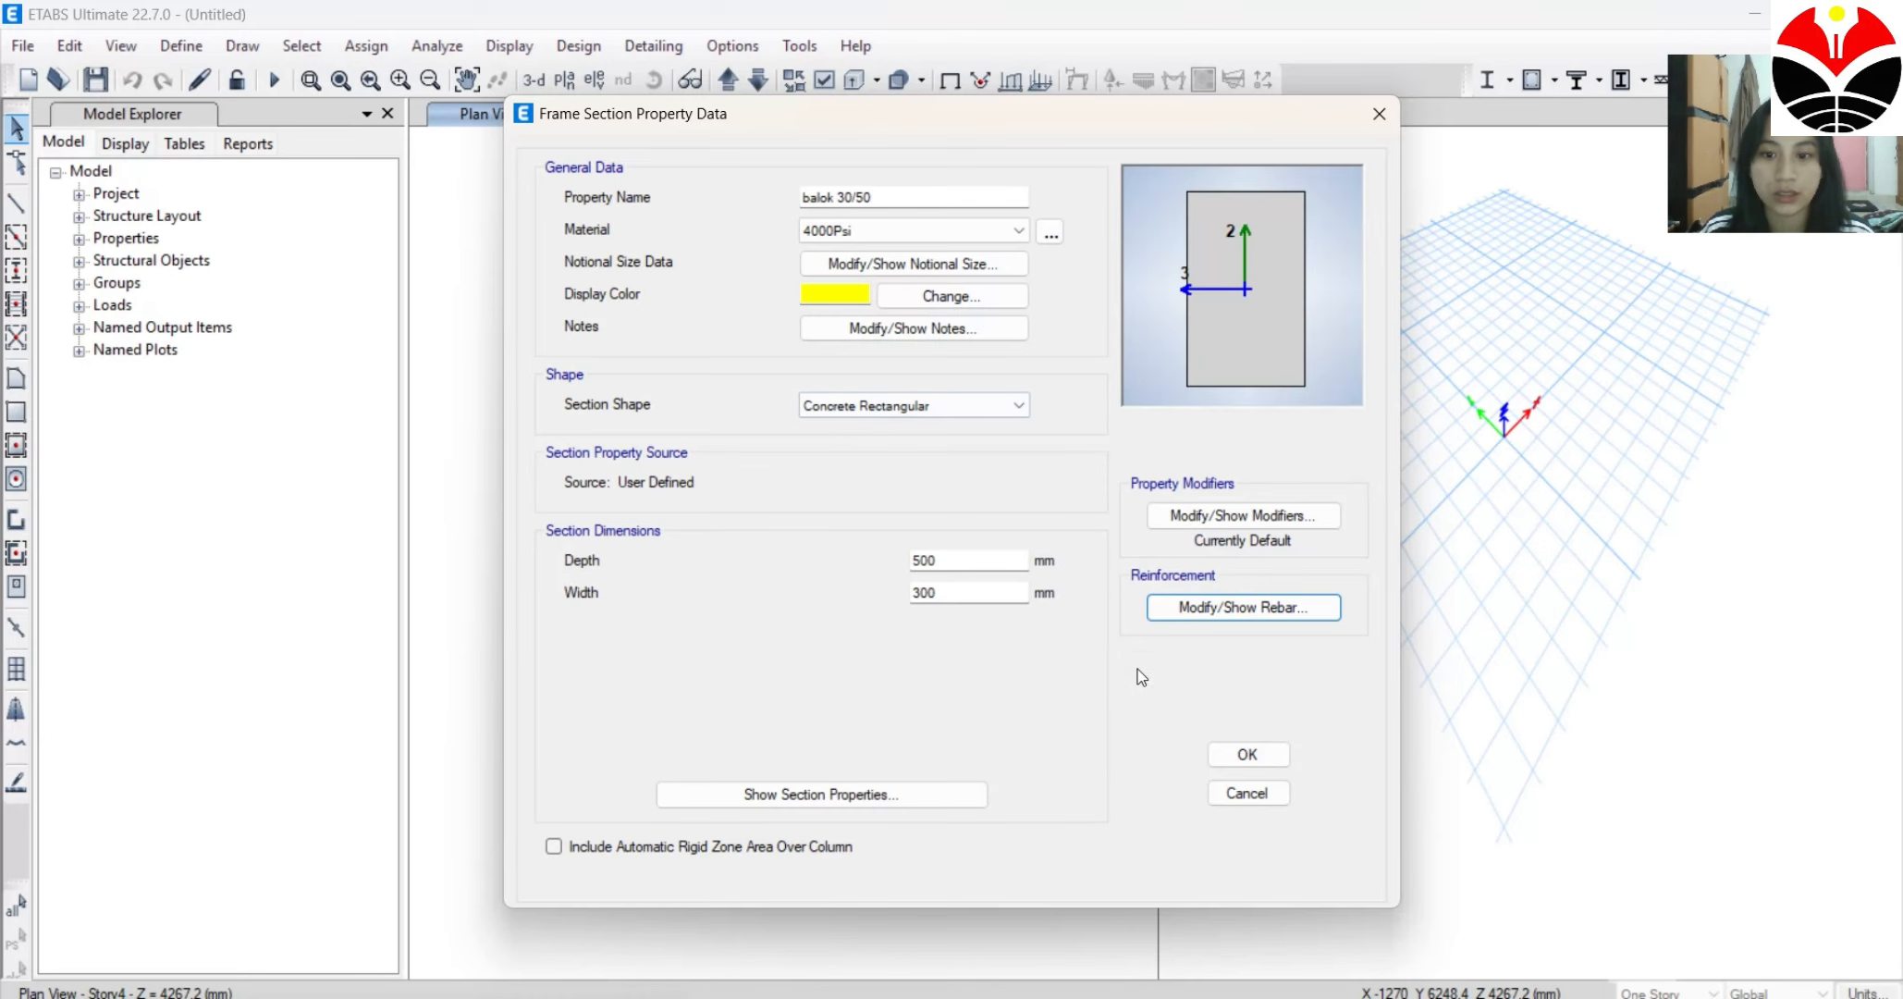
pyautogui.click(1239, 751)
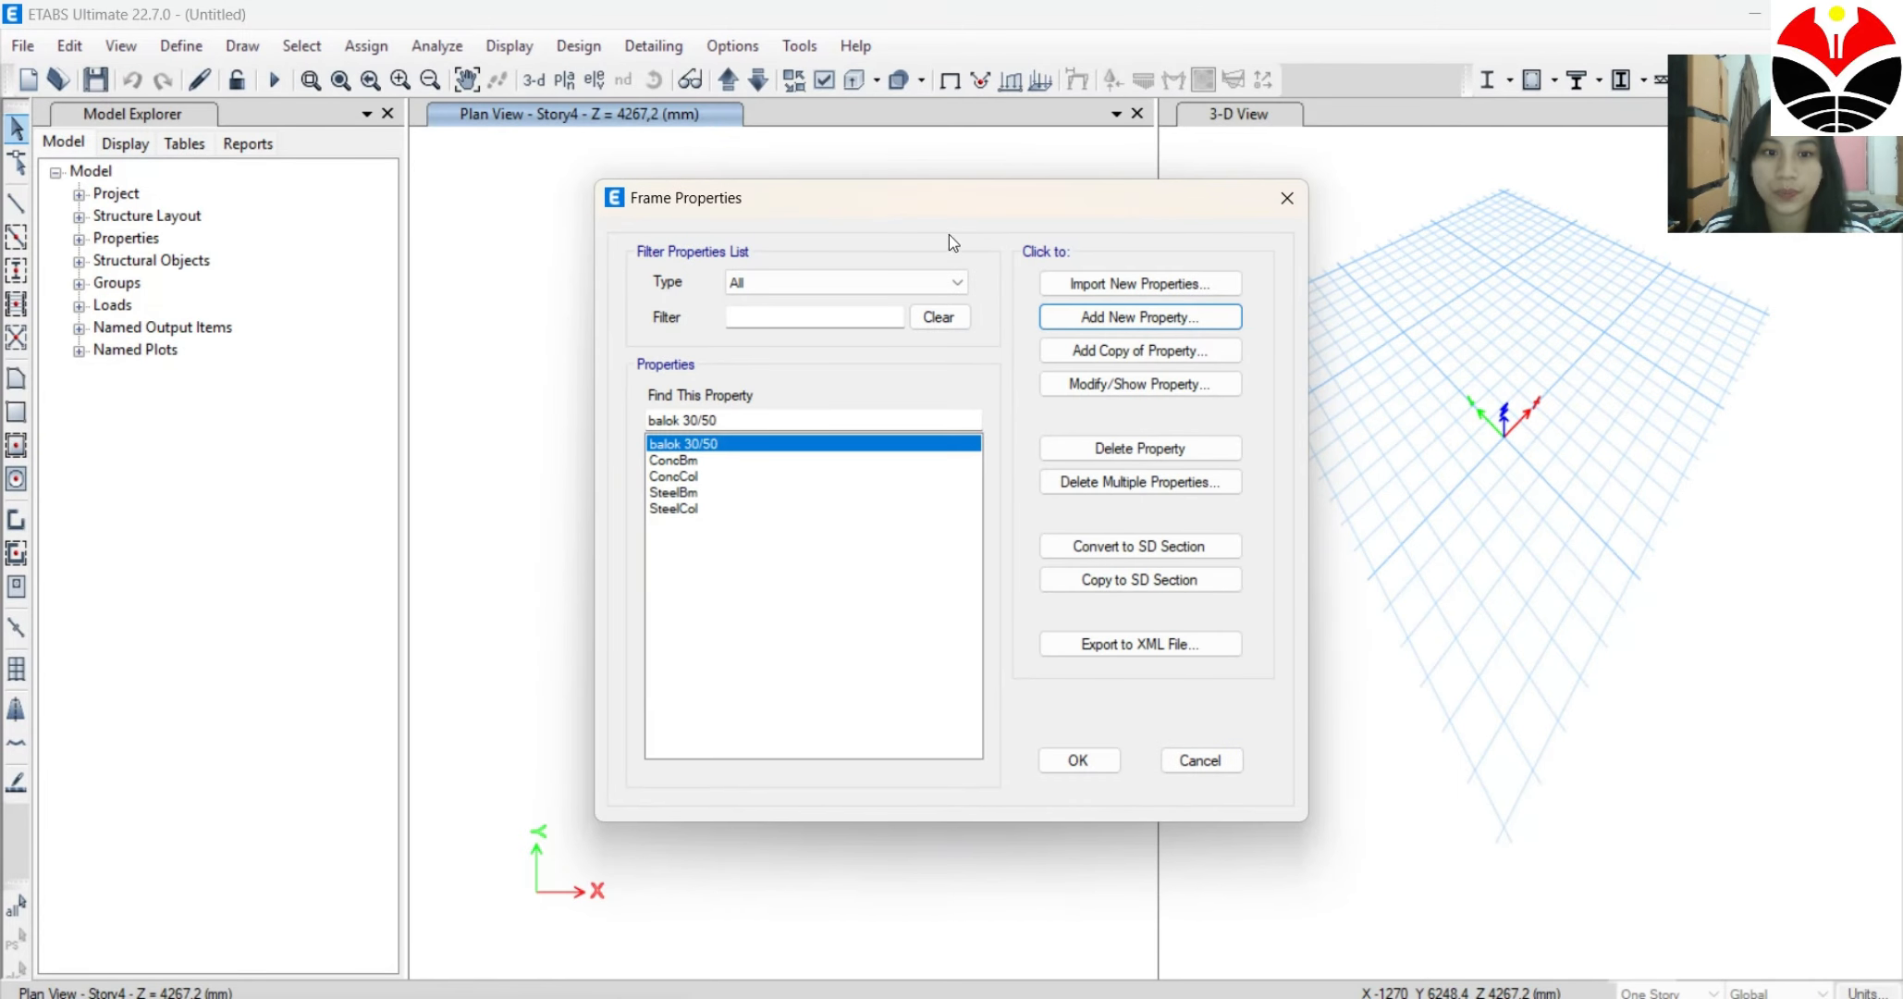
# Copy balok 30/50 as balok 20/40 with a blue display color, checking the beam layer's name and color in Civil 3D.
pyautogui.click(1154, 356)
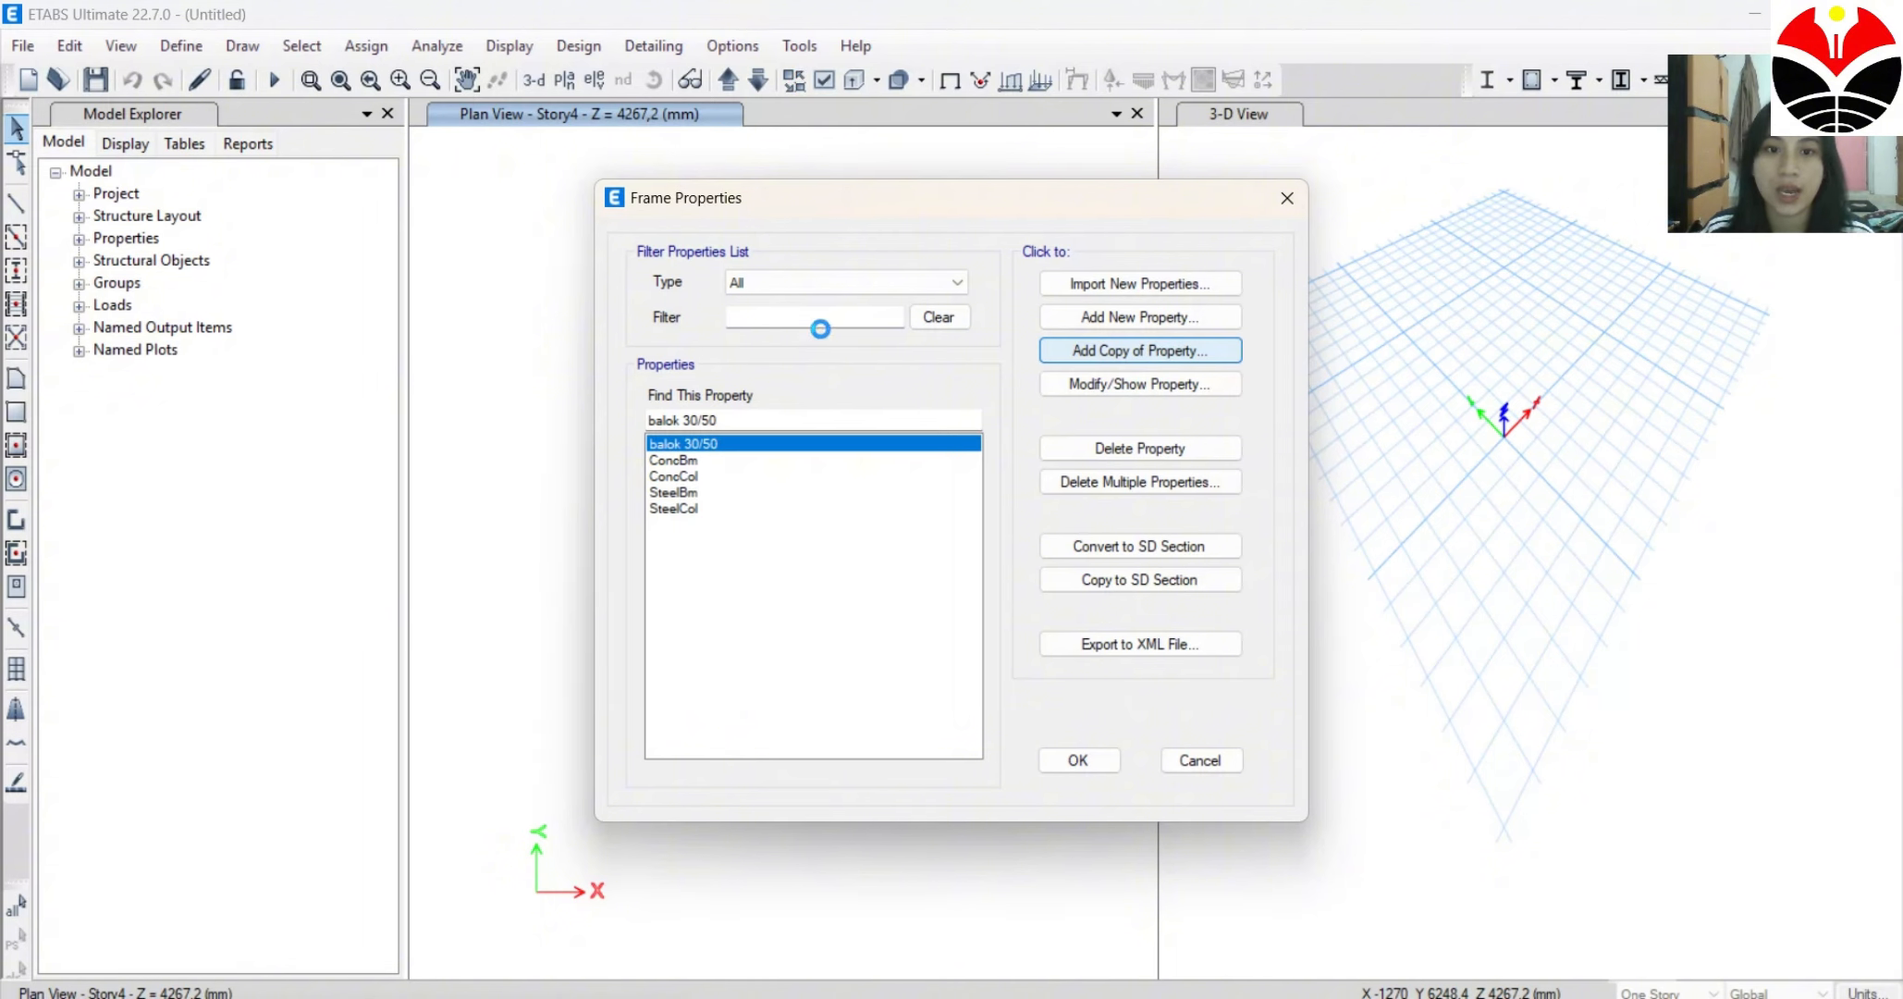
pyautogui.write('balok')
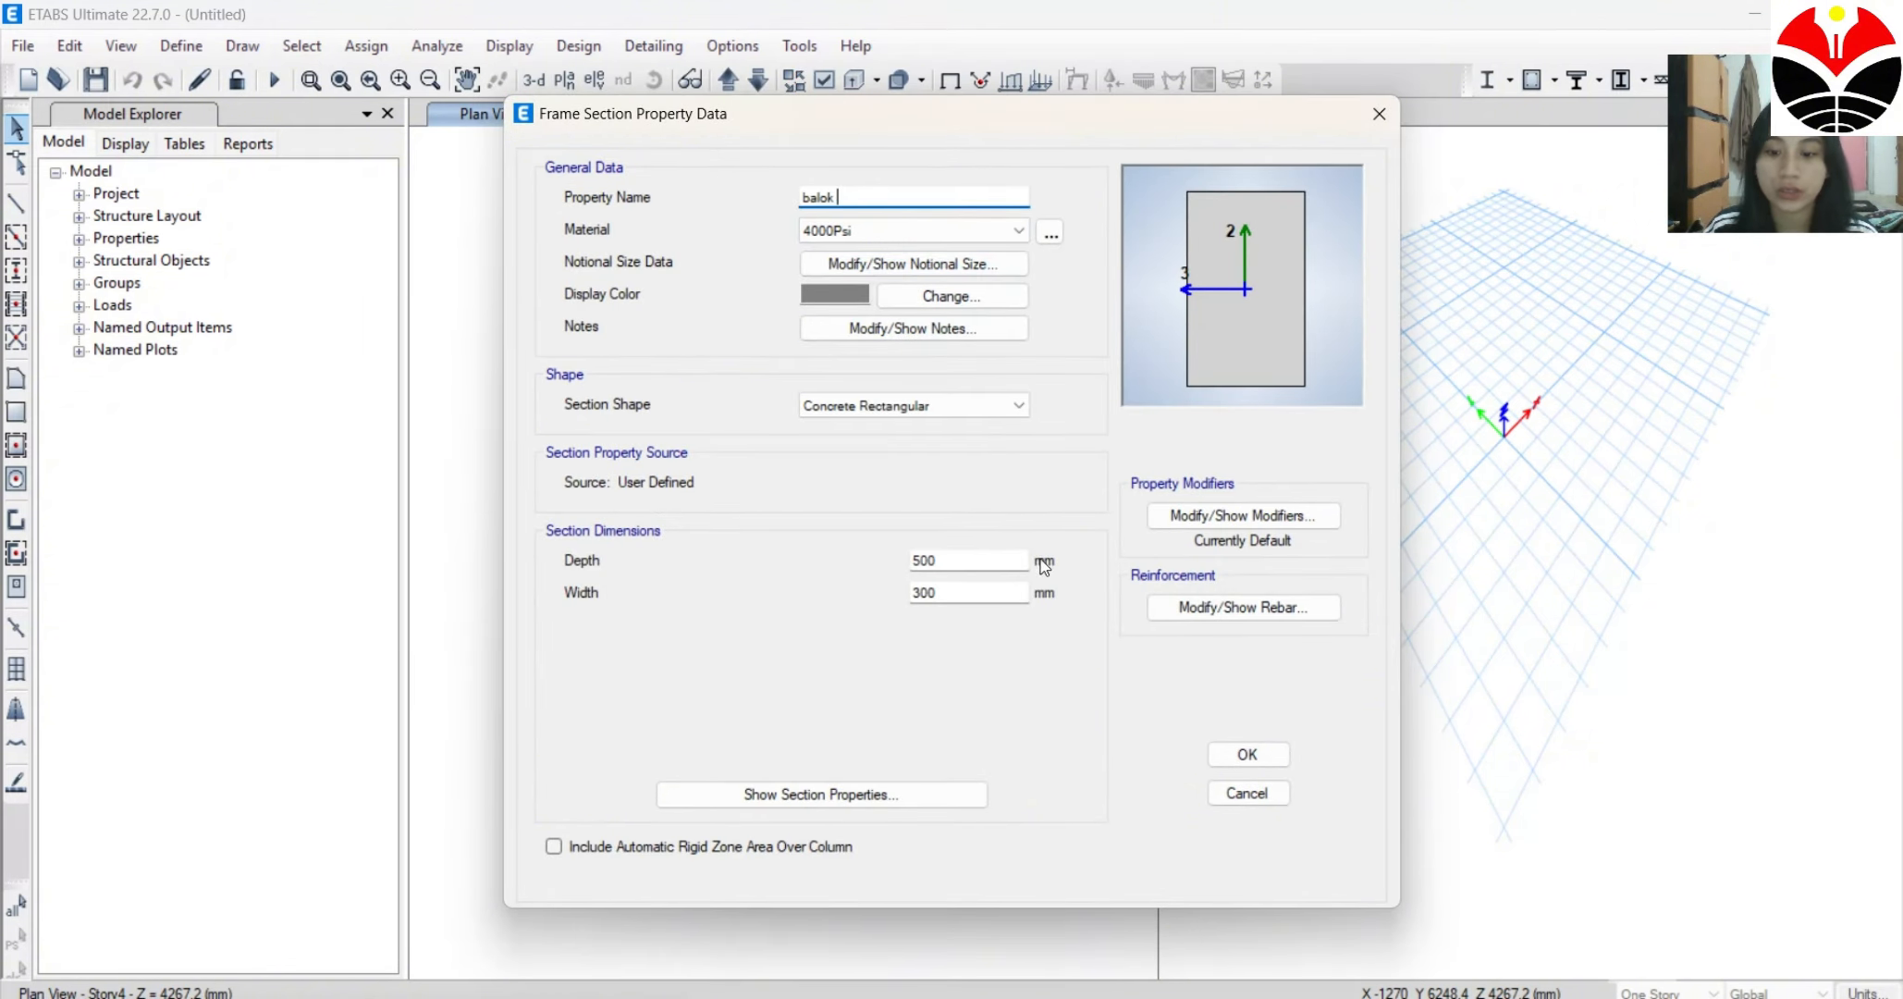
pyautogui.click(1294, 881)
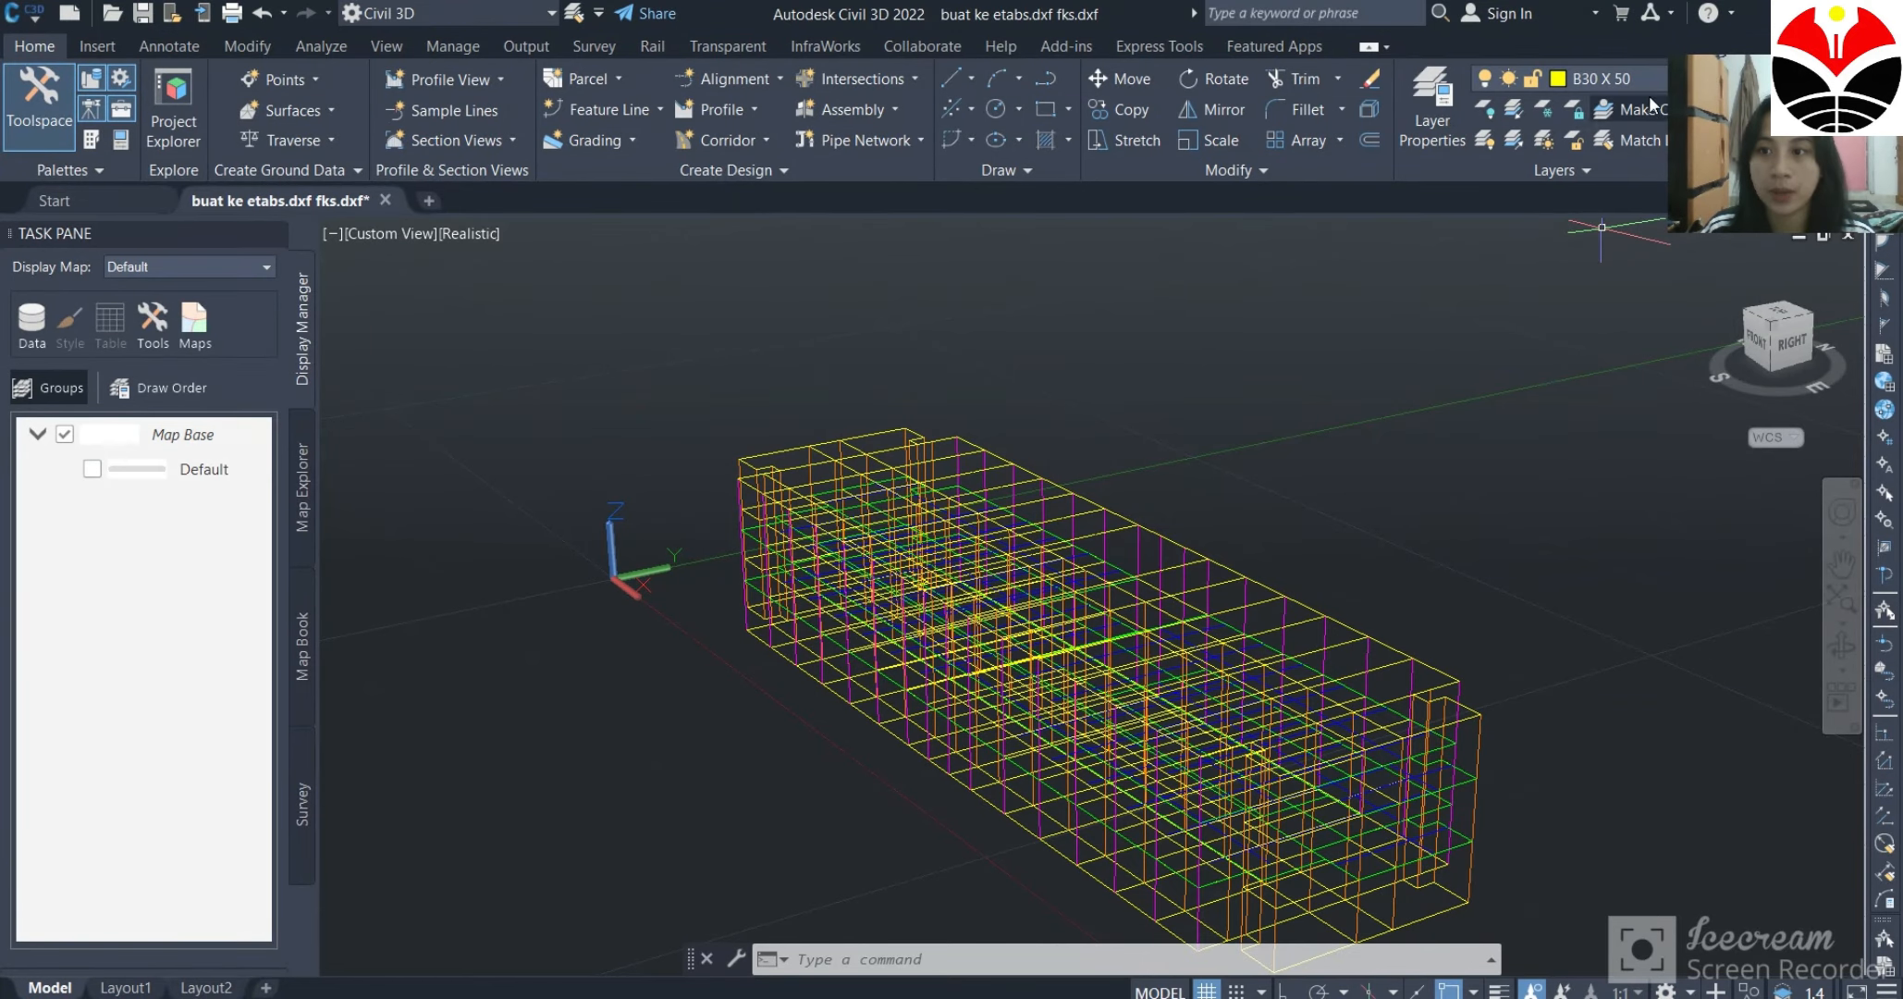
pyautogui.click(1644, 70)
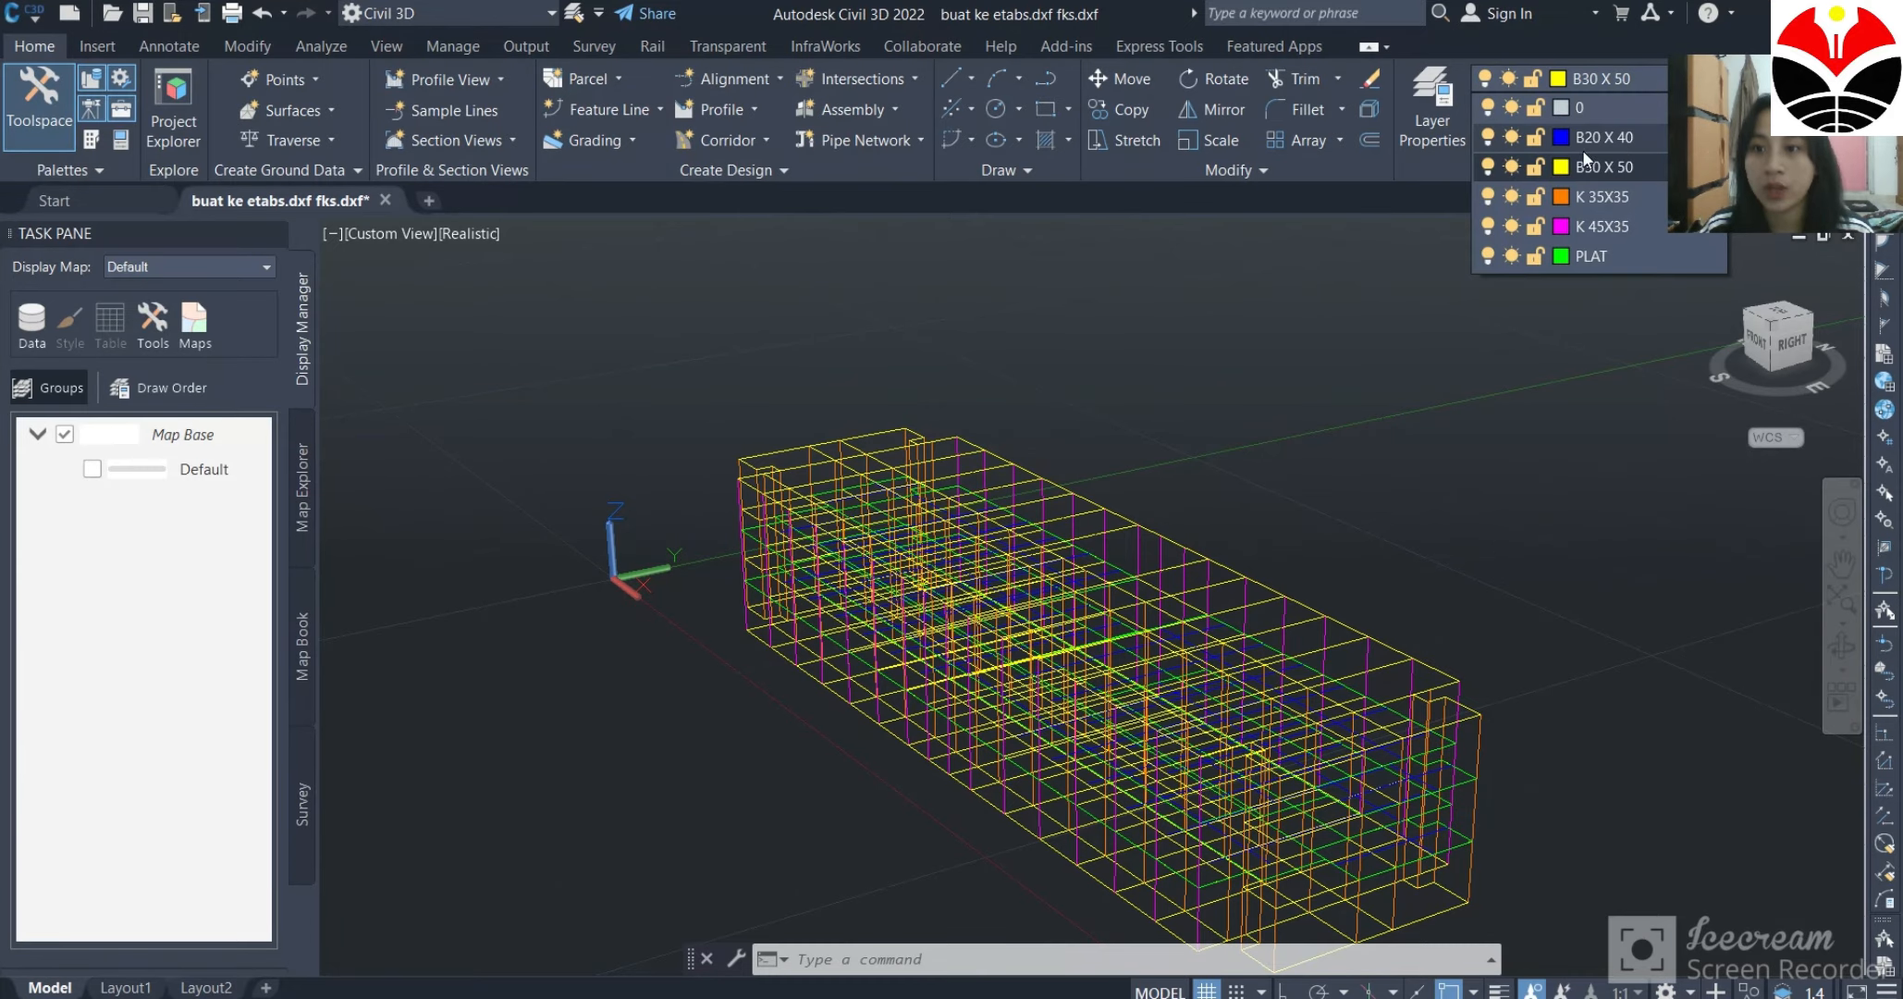
pyautogui.click(1346, 997)
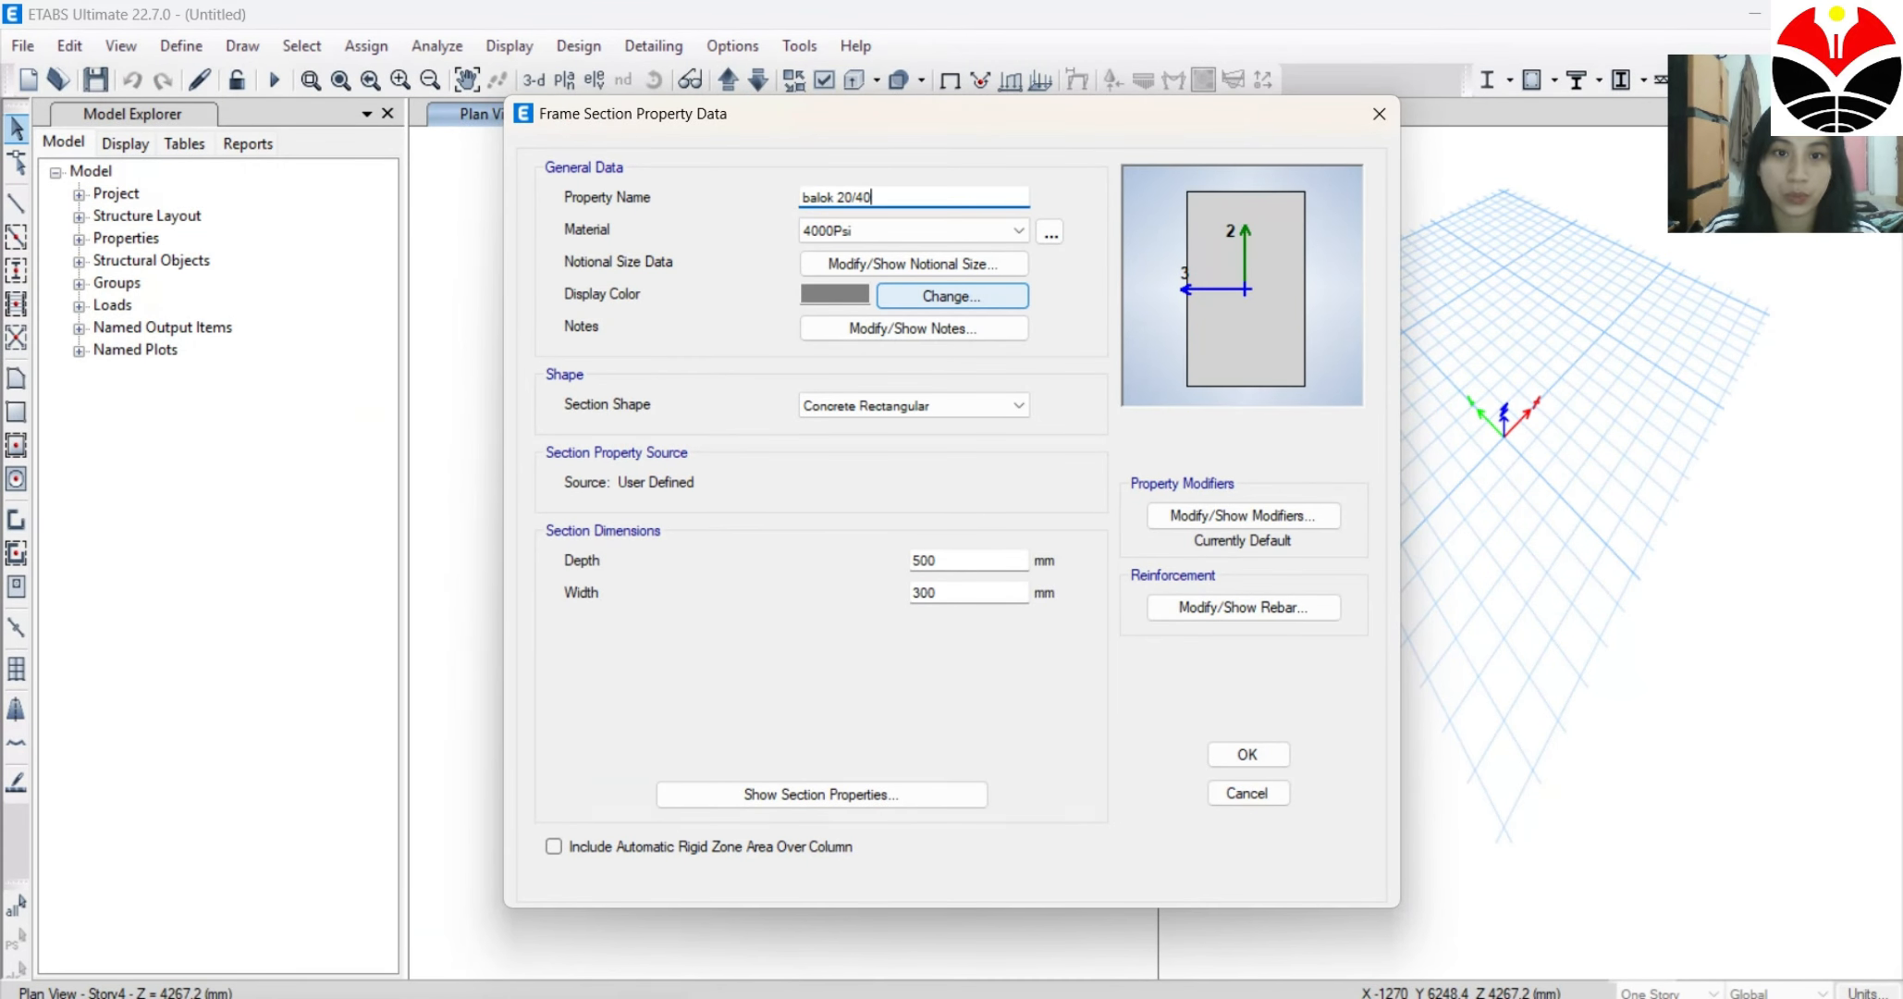
pyautogui.click(883, 295)
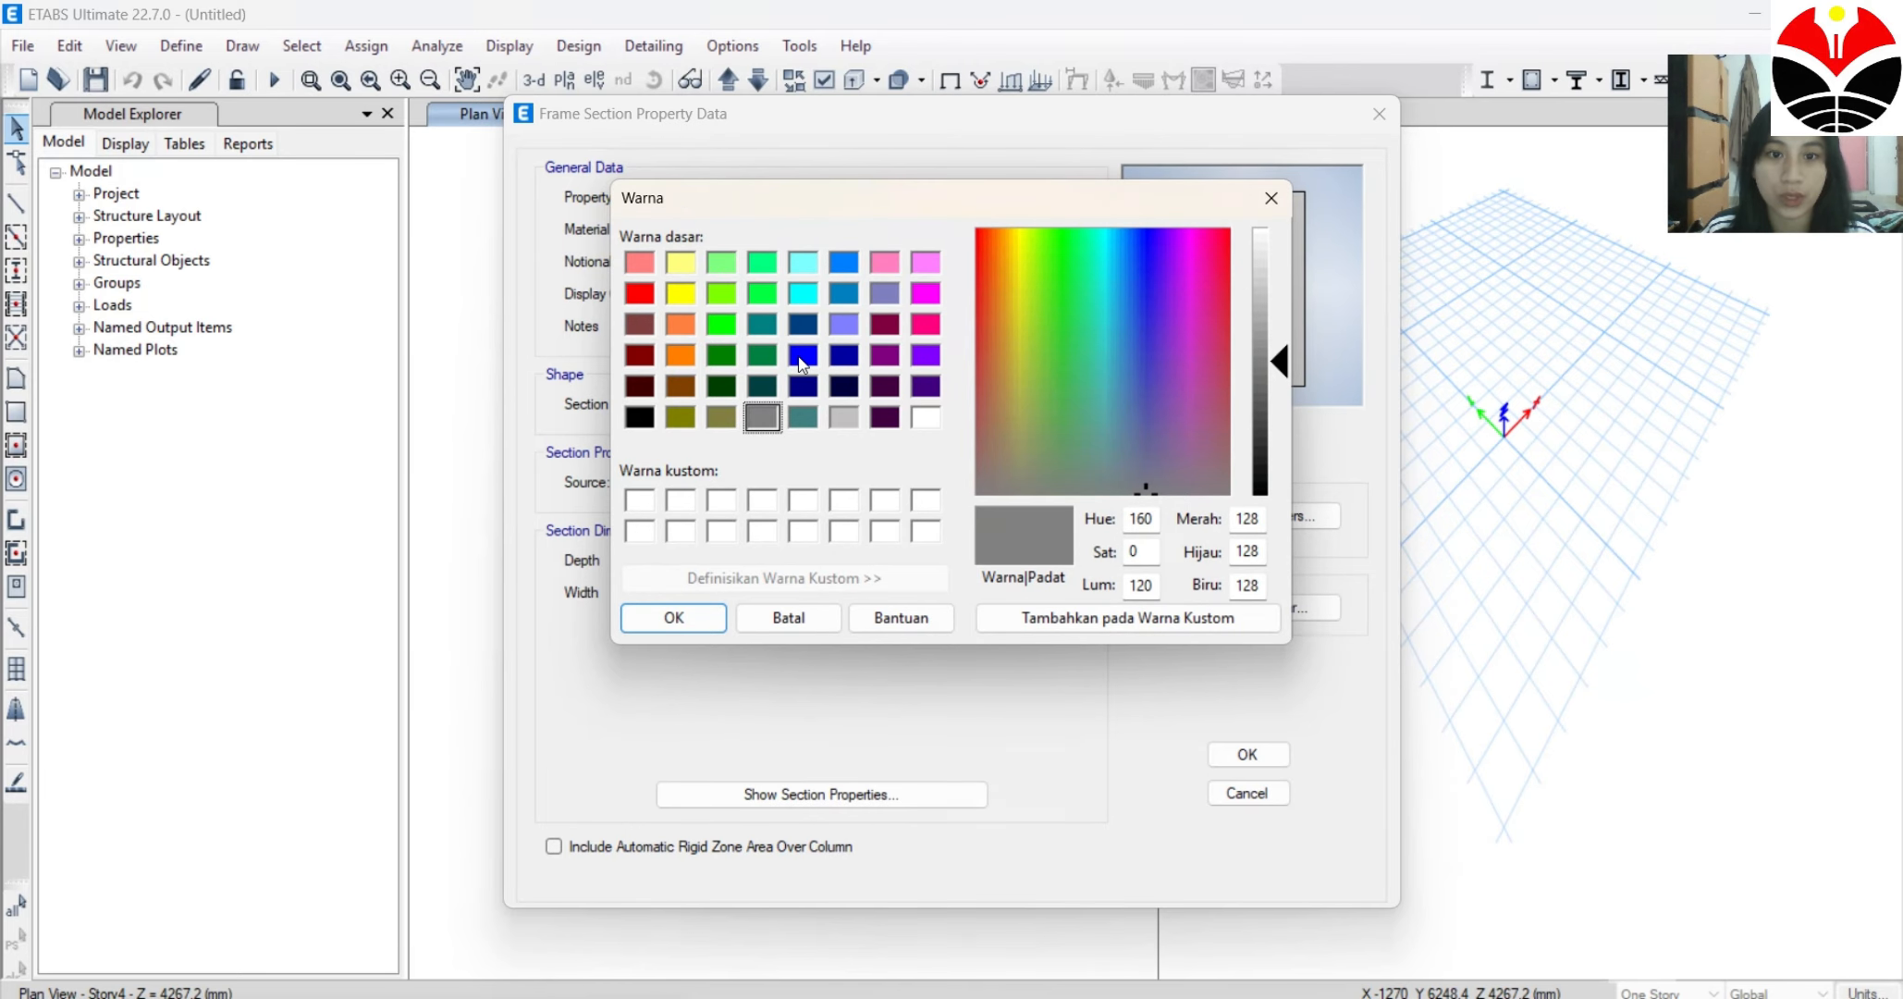
pyautogui.click(802, 355)
pyautogui.click(673, 617)
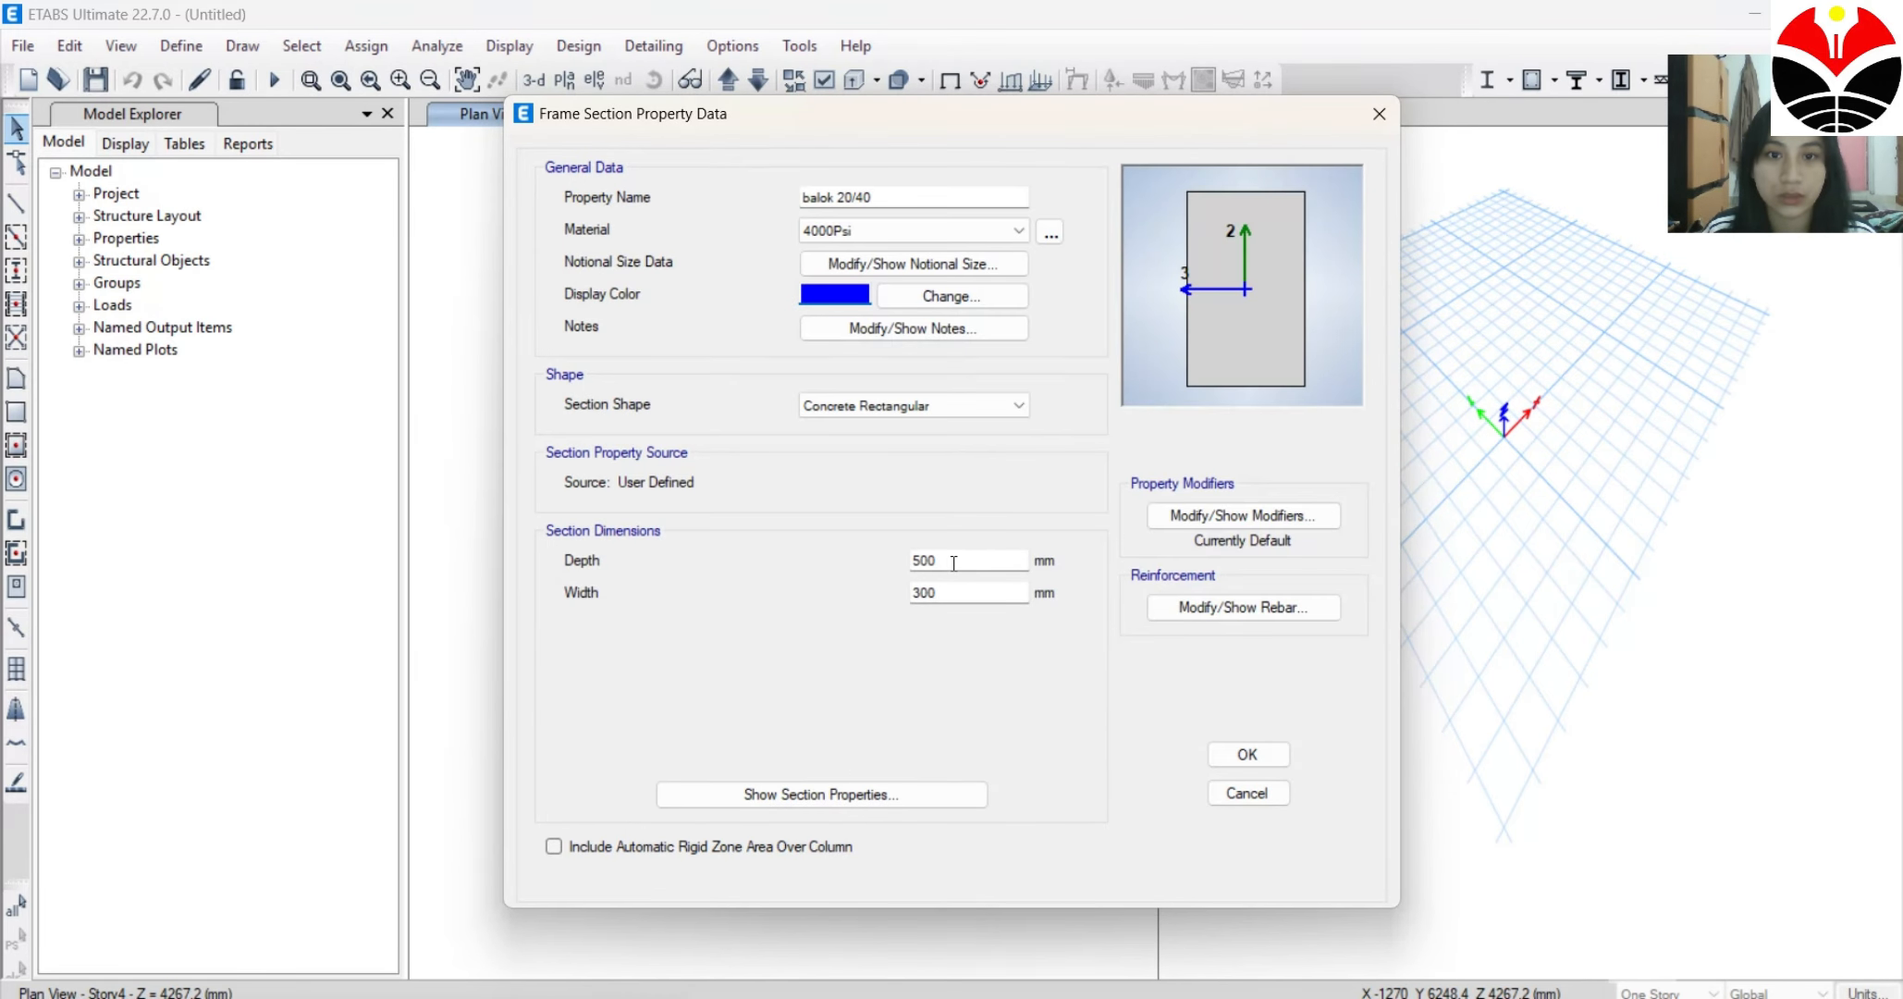
# Set the balok 20/40 section's depth to 400 mm and width to 200 mm, review its rebar data and accept the section.
pyautogui.moveTo(953, 563); pyautogui.dragTo(874, 560)
pyautogui.write('400')
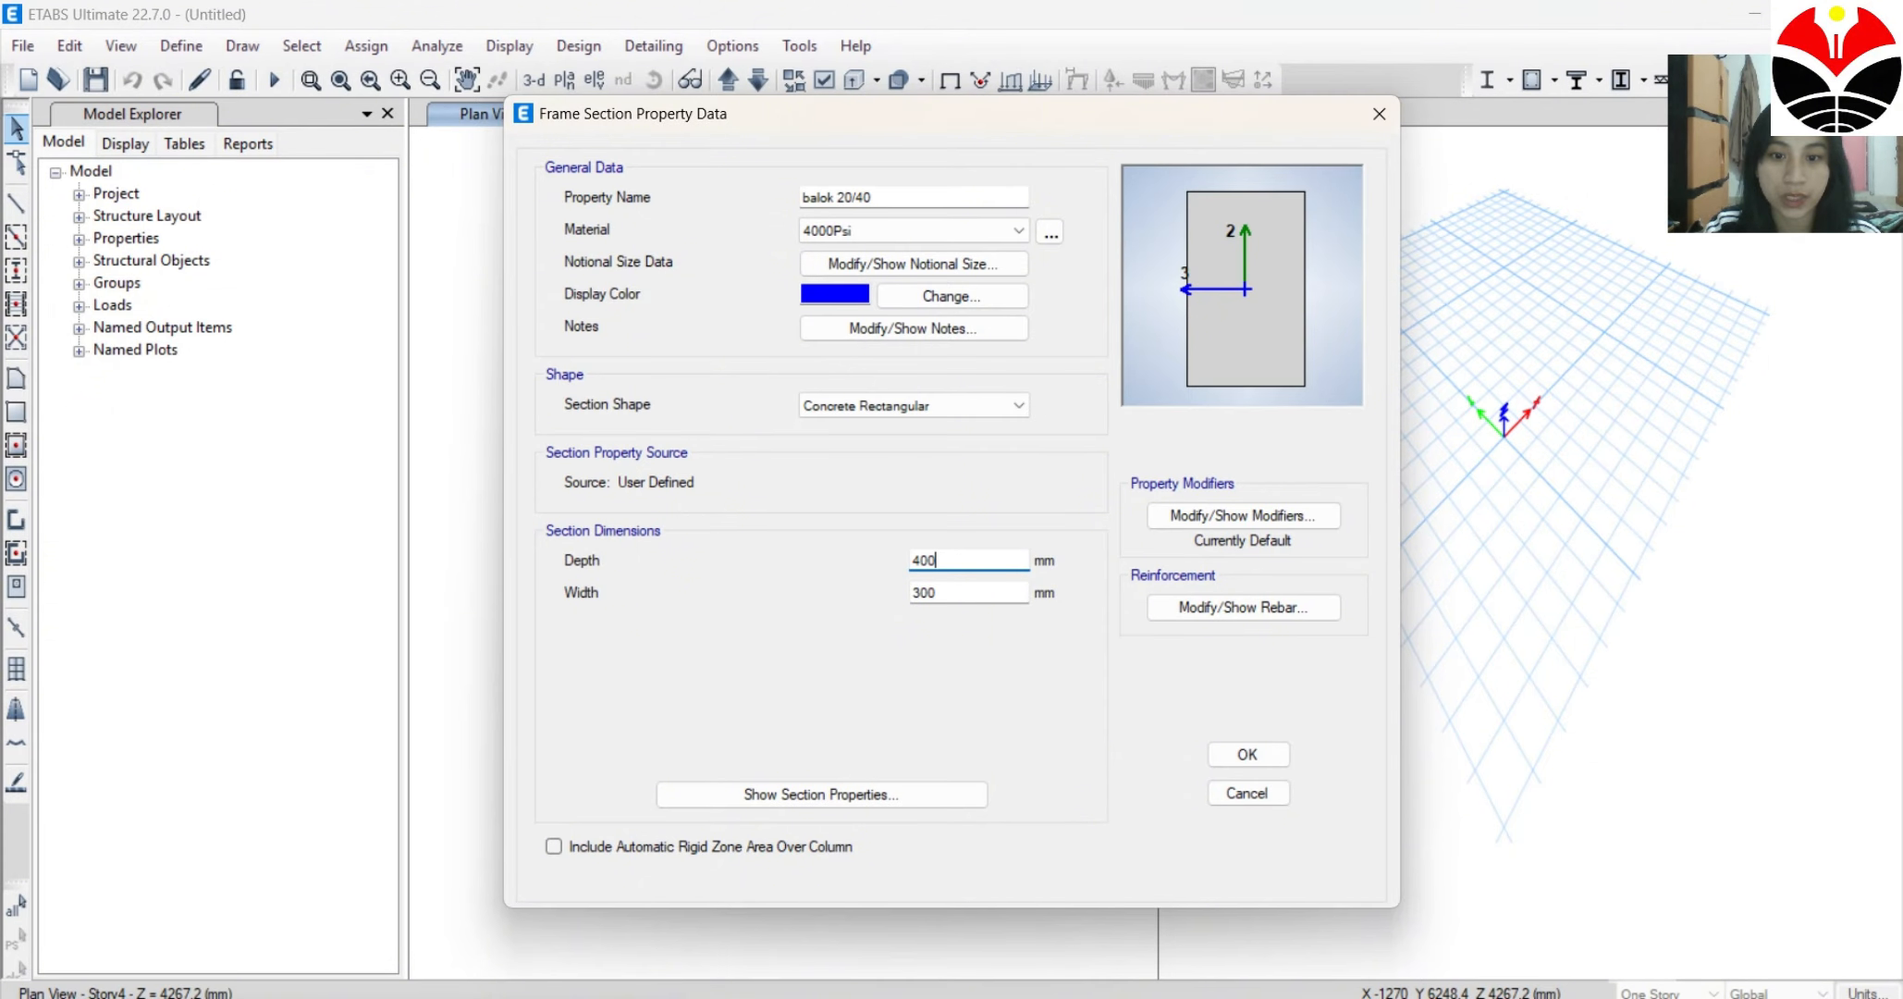
pyautogui.doubleClick(970, 591)
pyautogui.write('2')
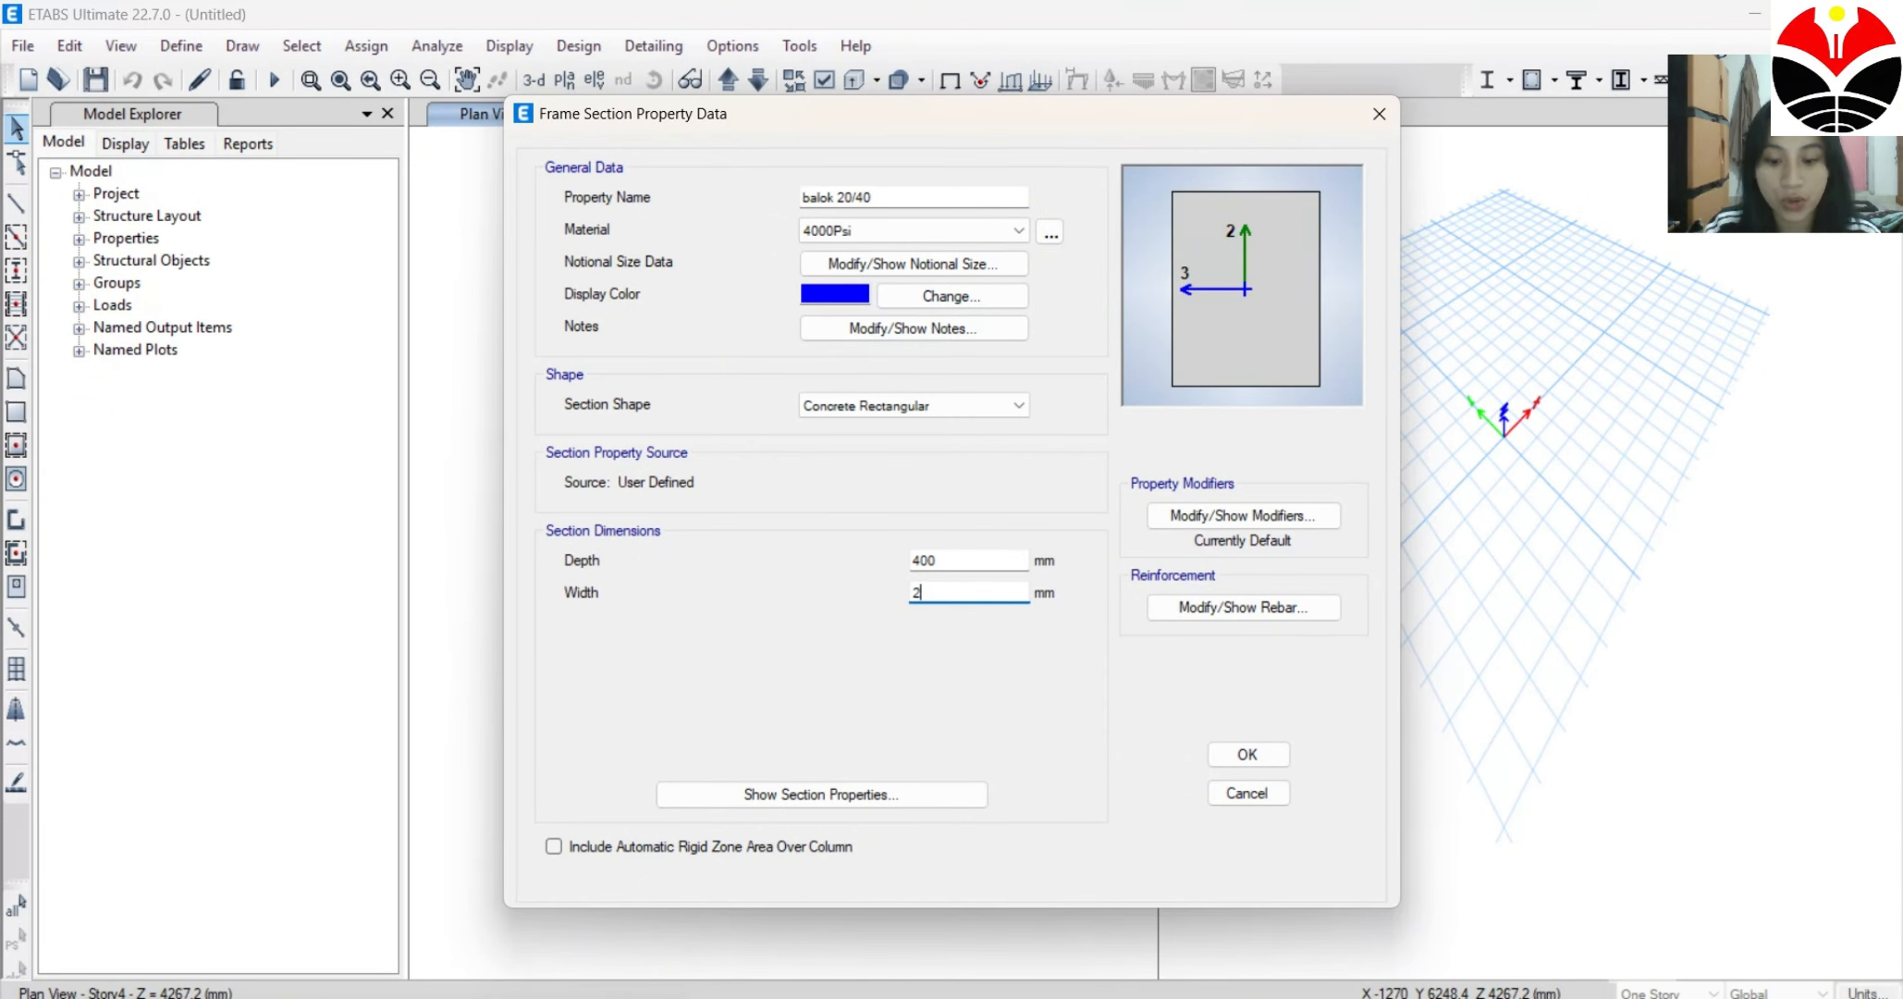
pyautogui.click(1254, 607)
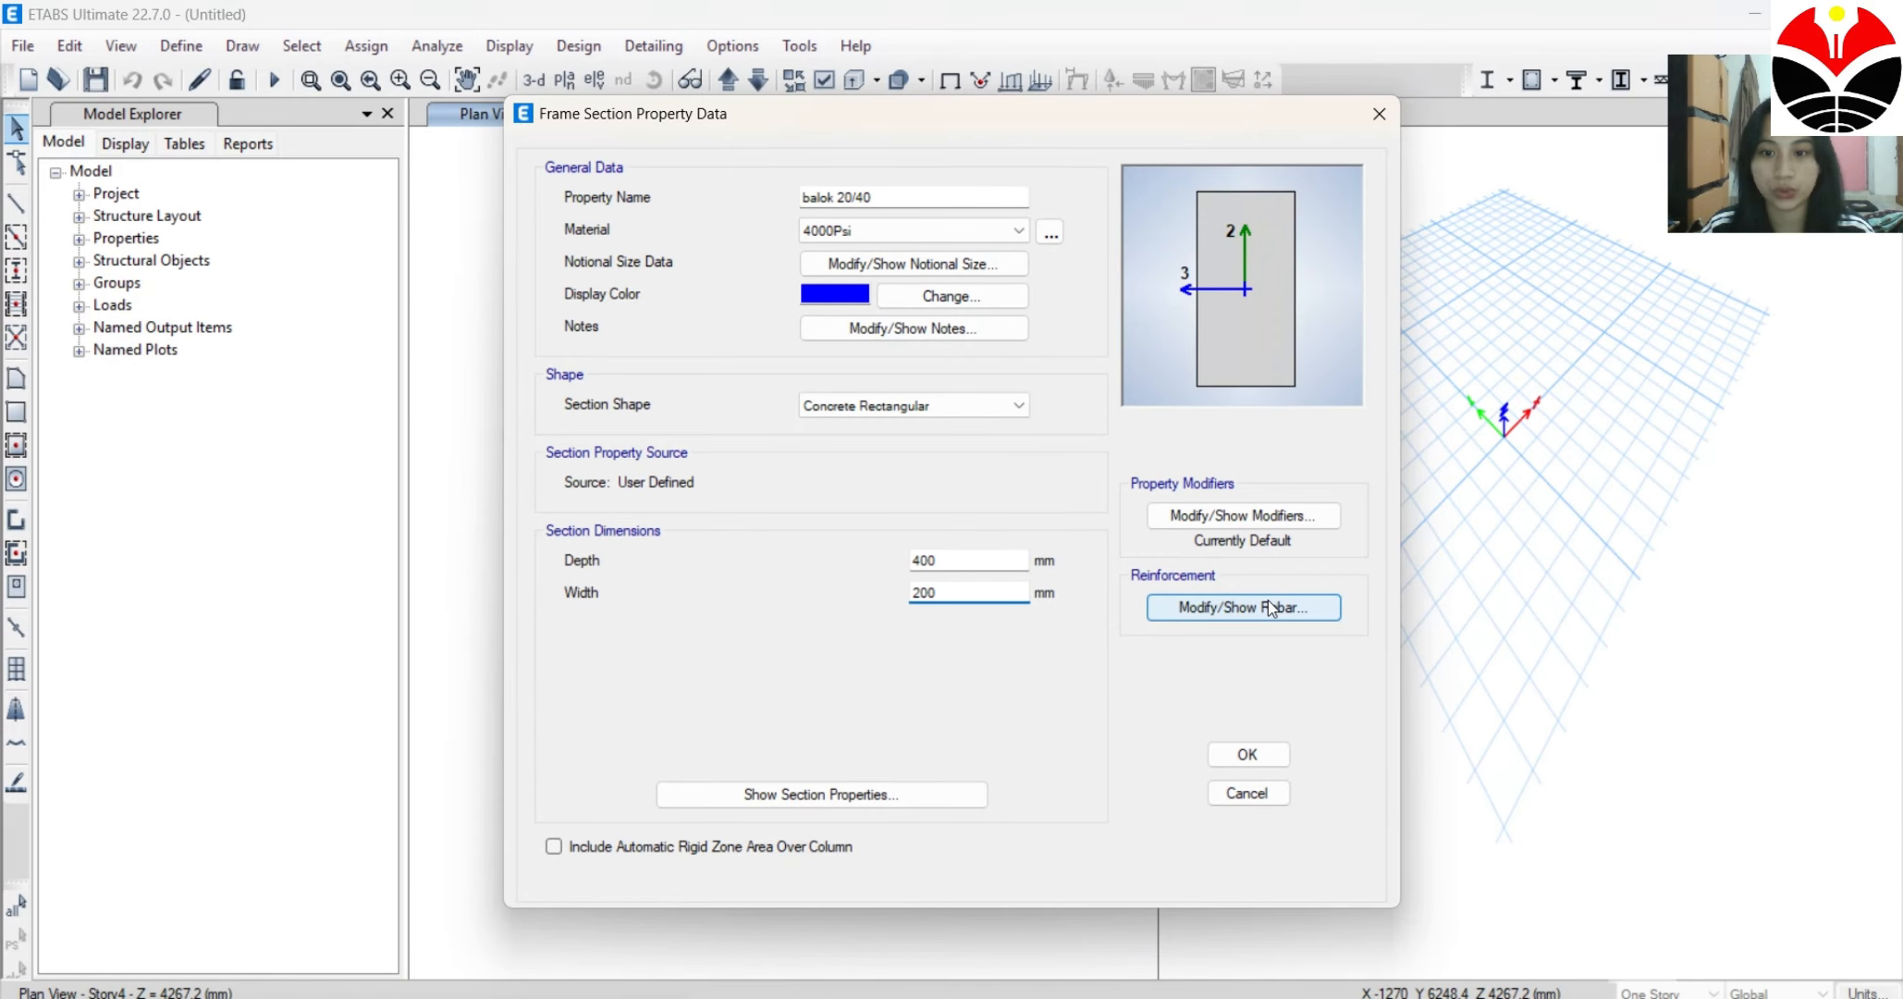
pyautogui.click(881, 495)
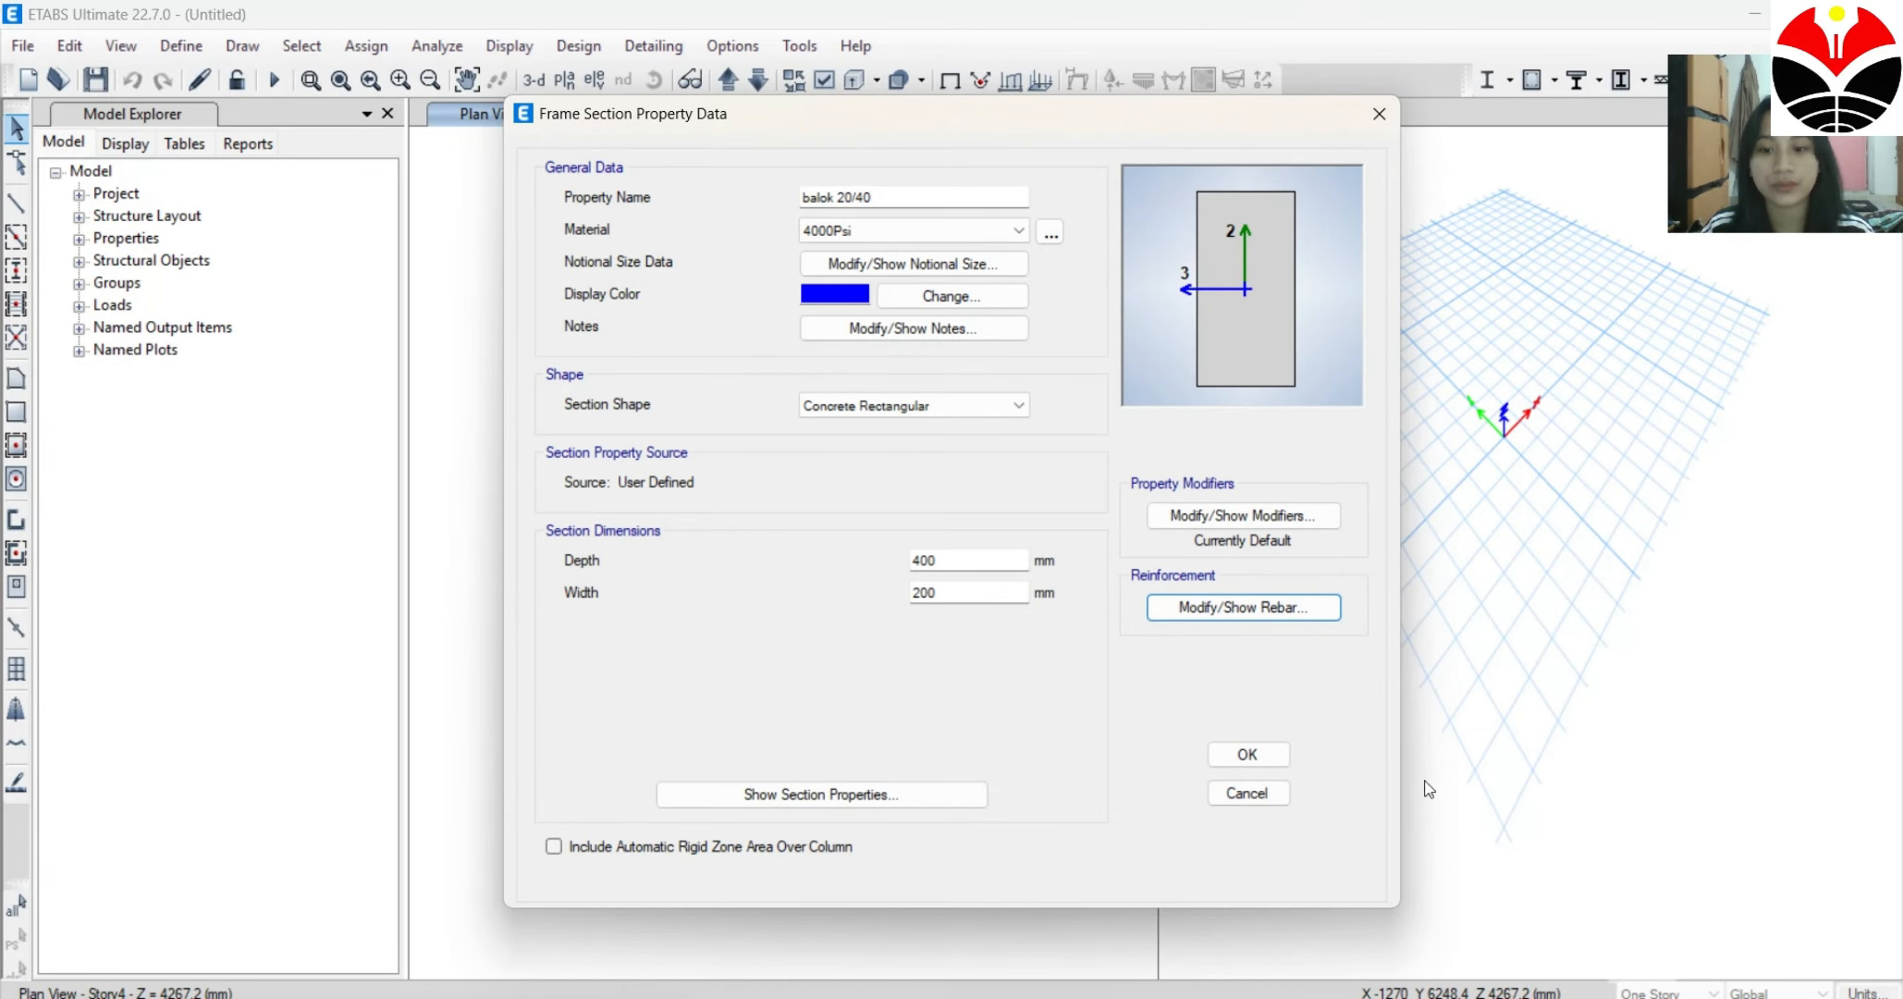
pyautogui.click(1248, 760)
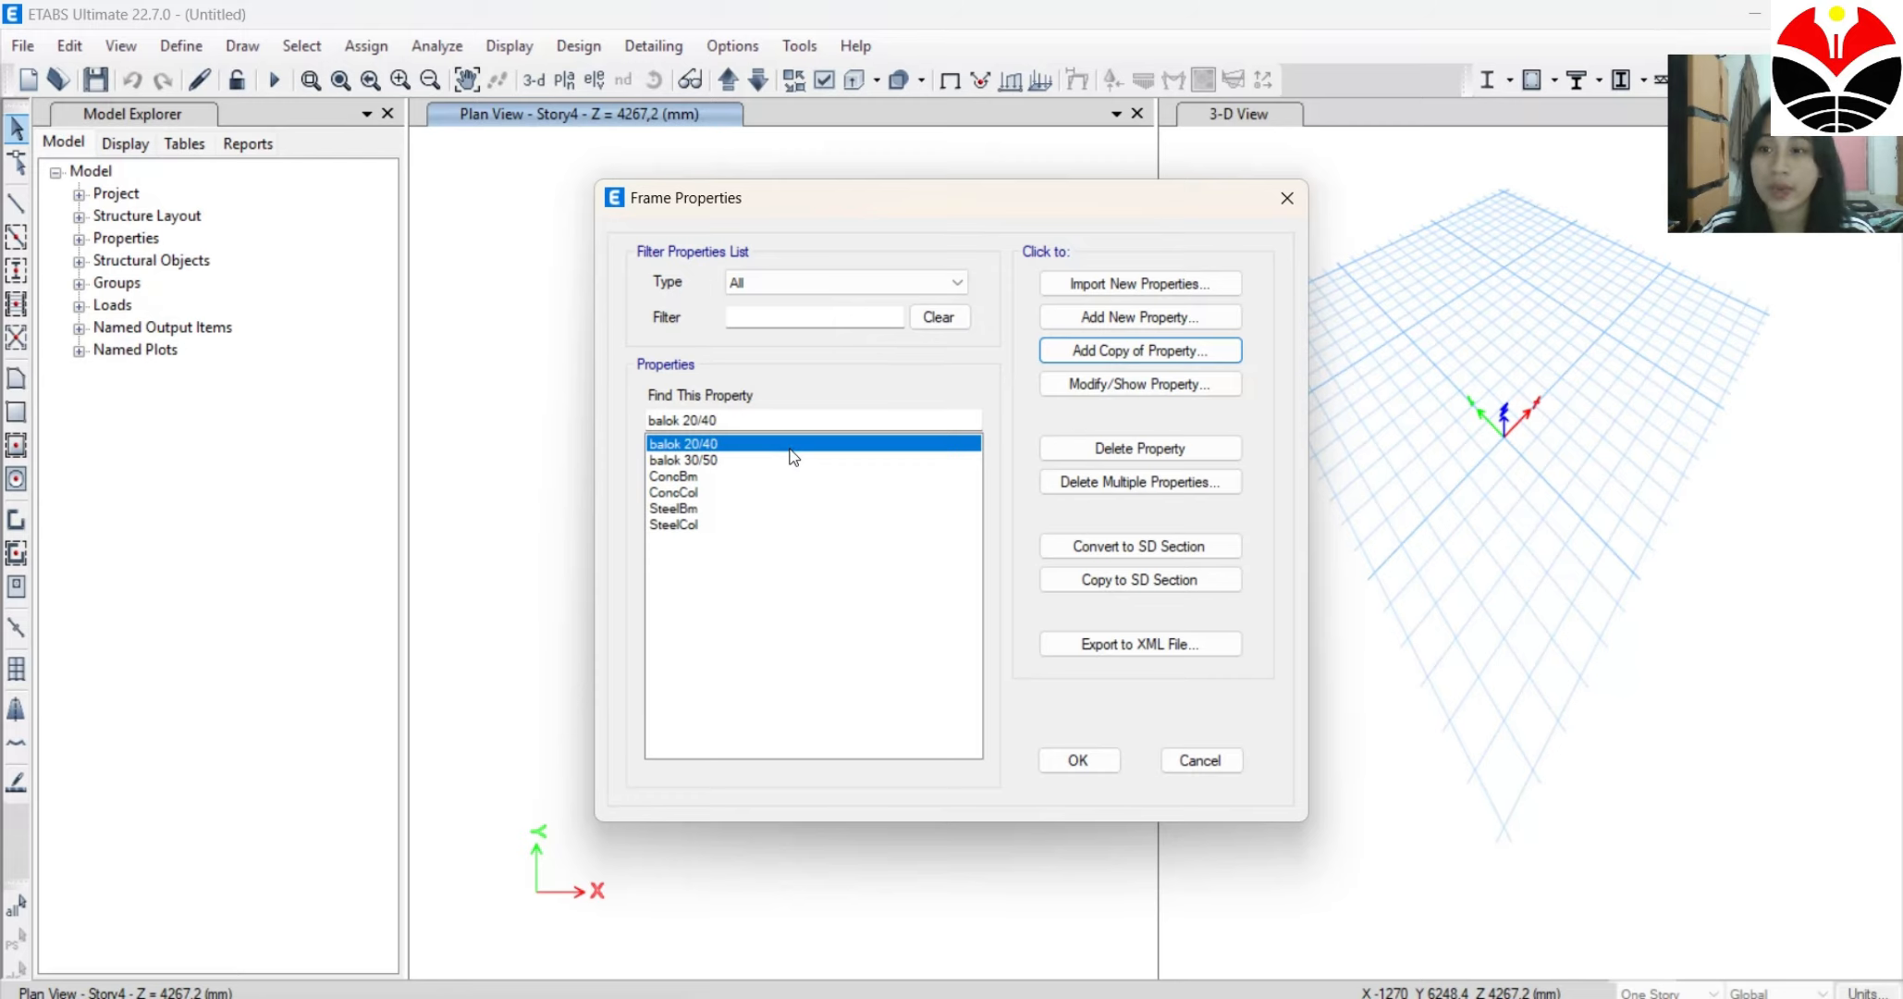
# Add a new concrete rectangular frame section named kolom 45/35.
pyautogui.click(1128, 318)
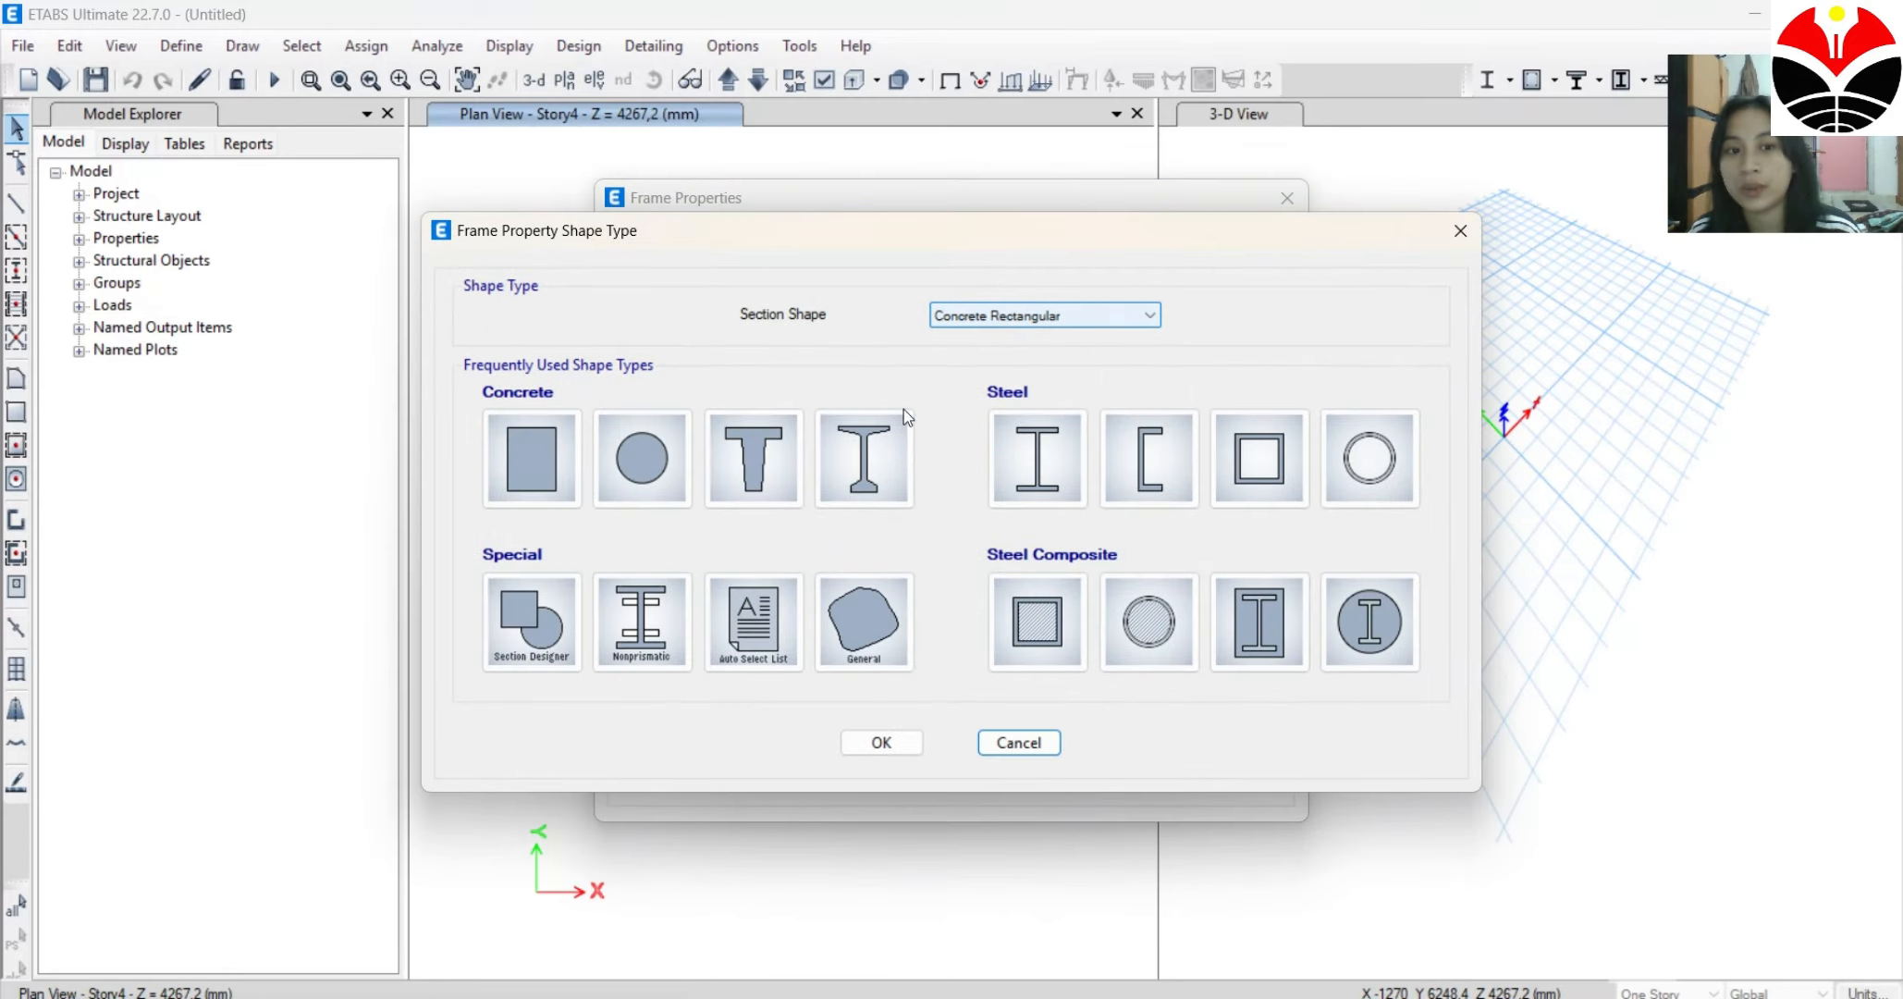
pyautogui.click(500, 471)
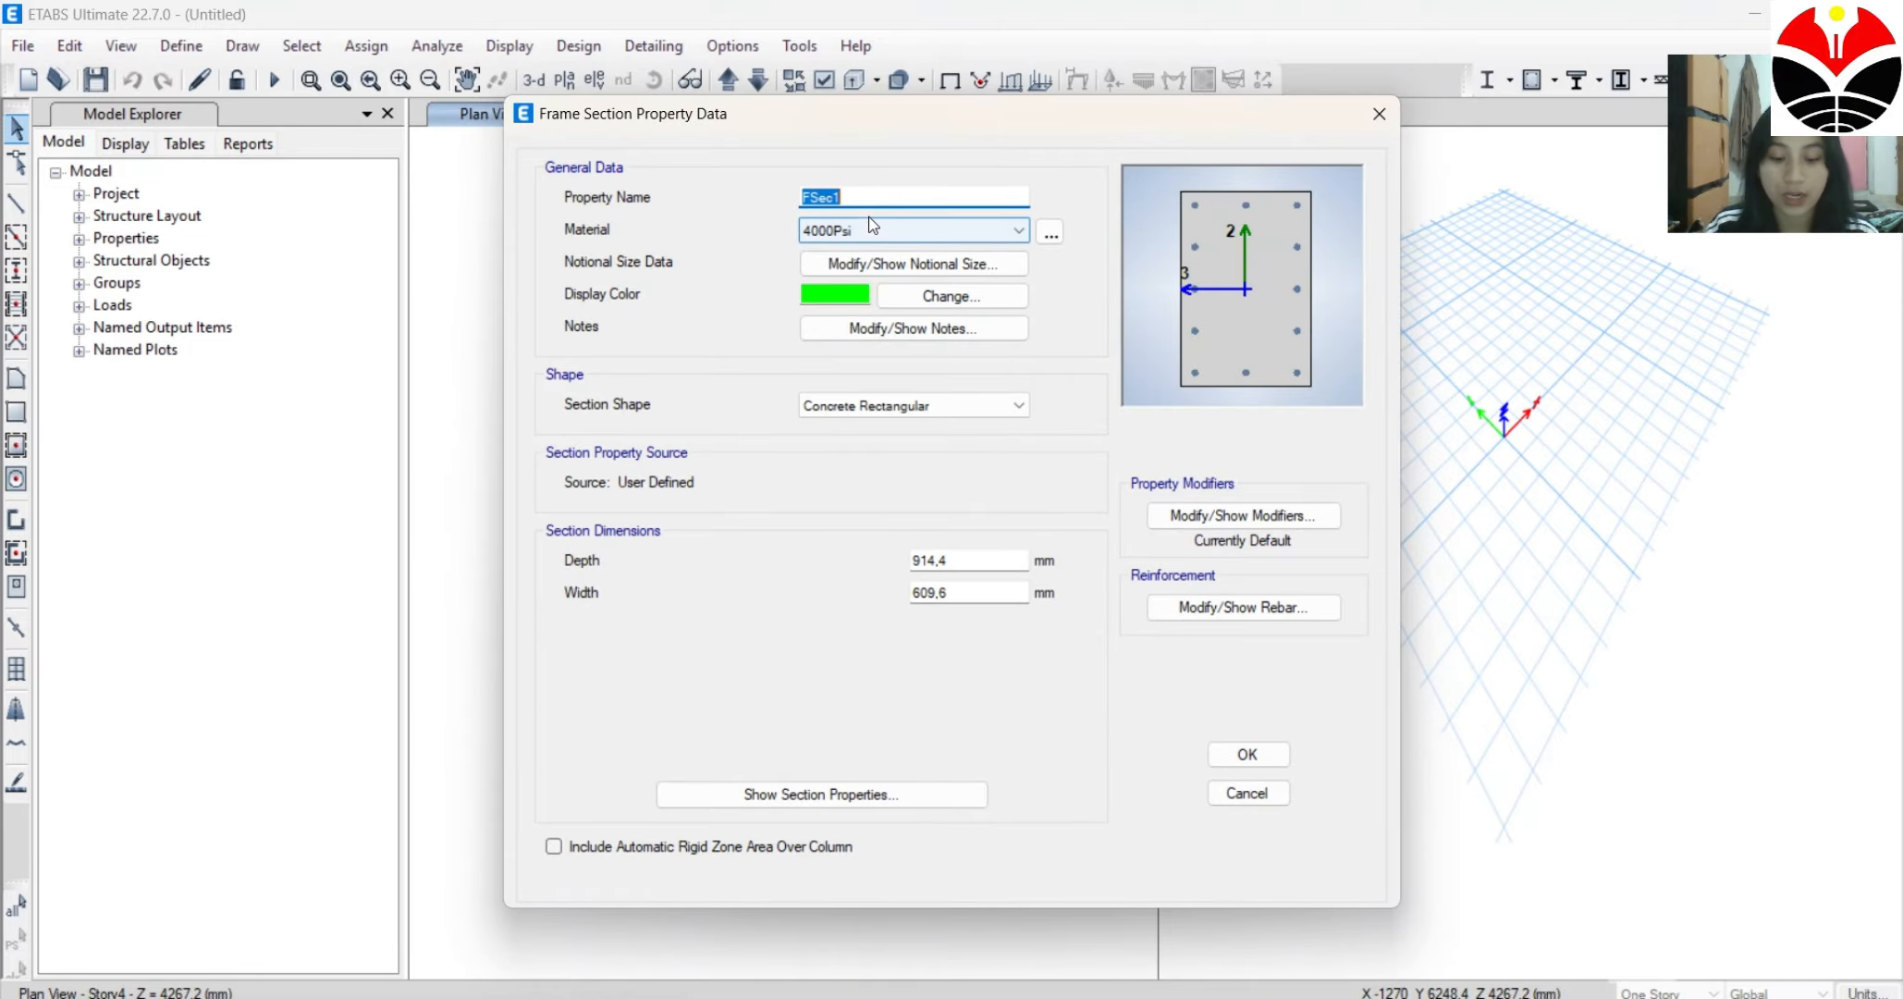
pyautogui.write('kolom 45')
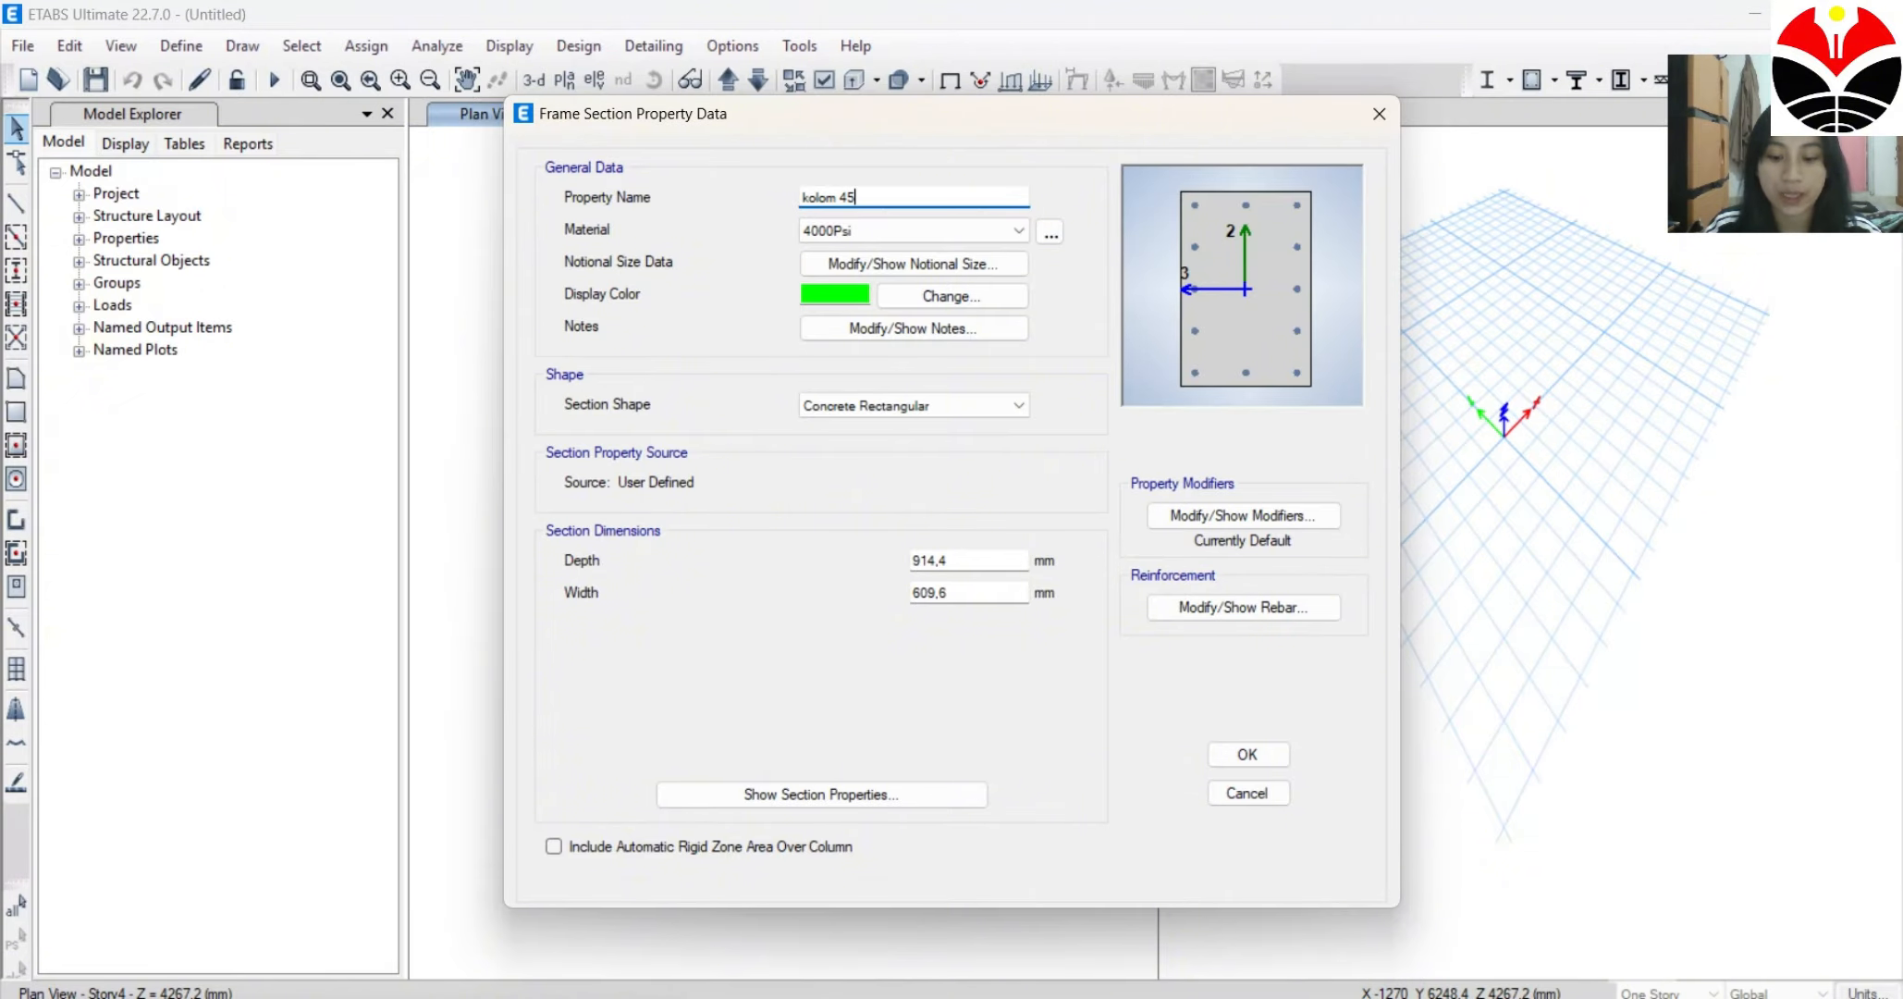
pyautogui.write('/35')
# Check the K 45X35 layer's color in Civil 3D, and set the kolom 45/35 section's display color to pink in ETABS.
pyautogui.hotkey('alt', 'Tab')
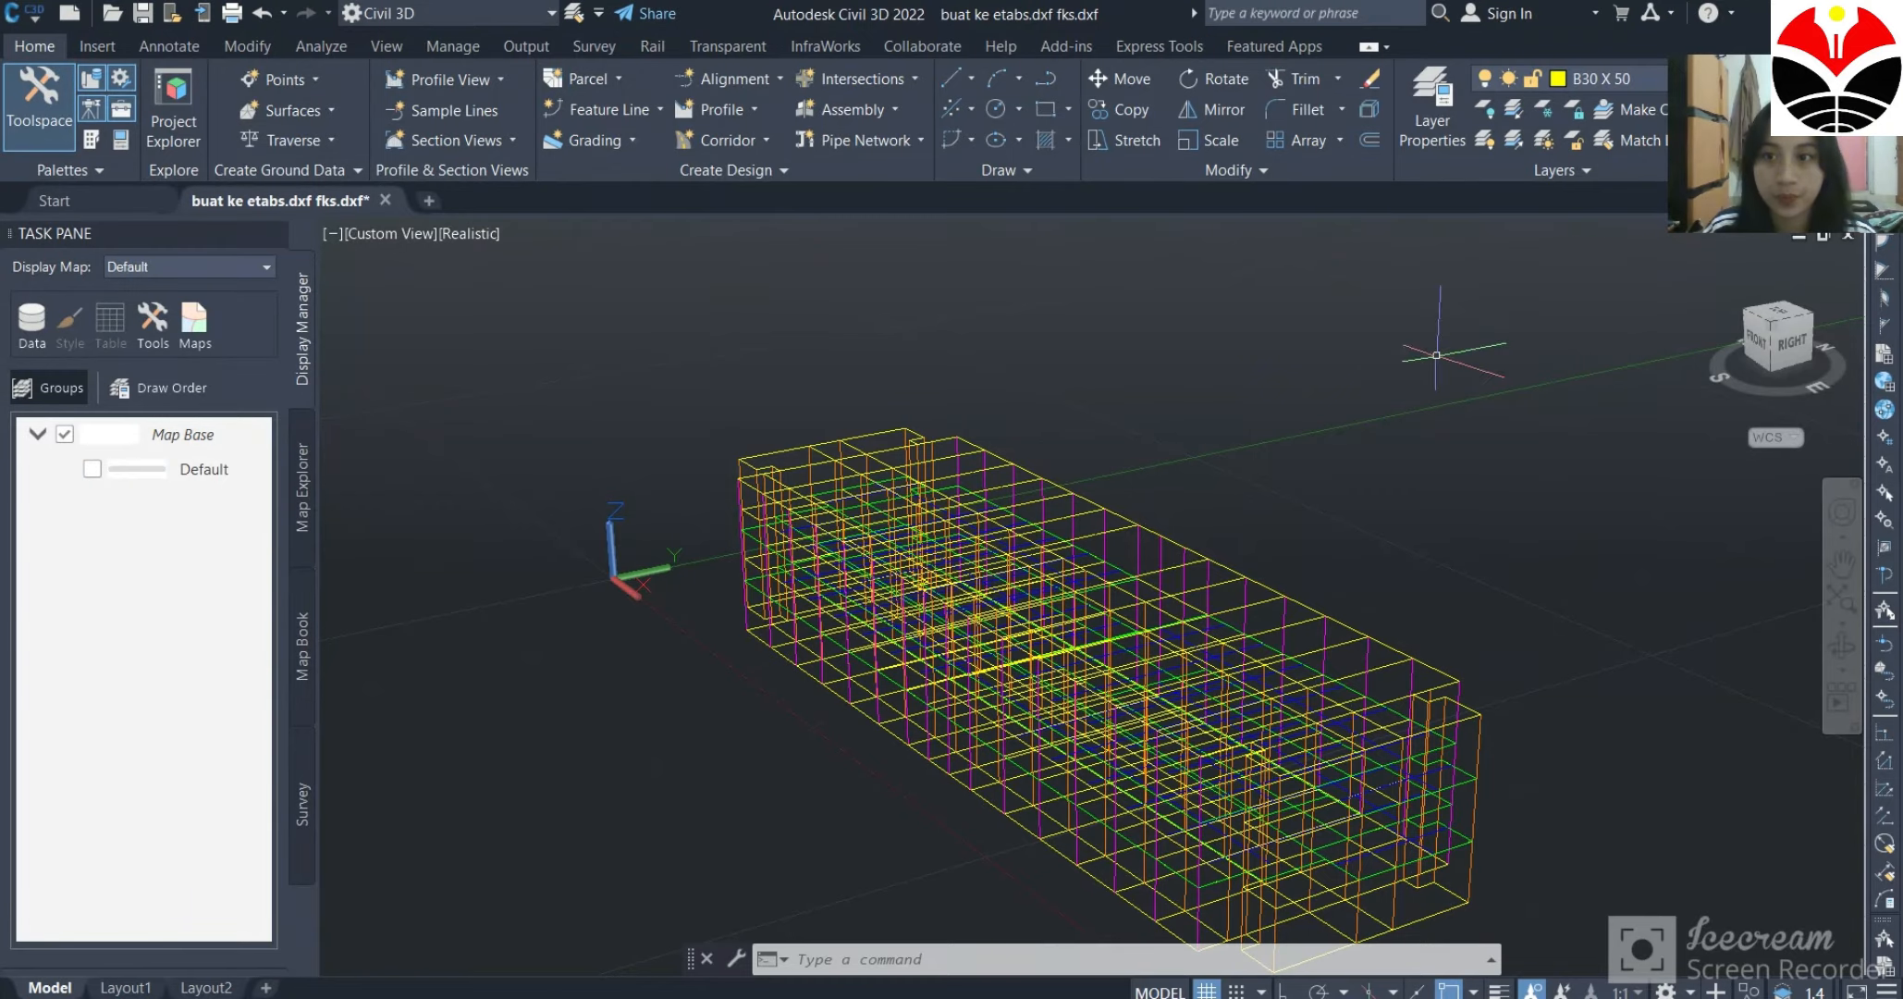
pyautogui.click(1632, 76)
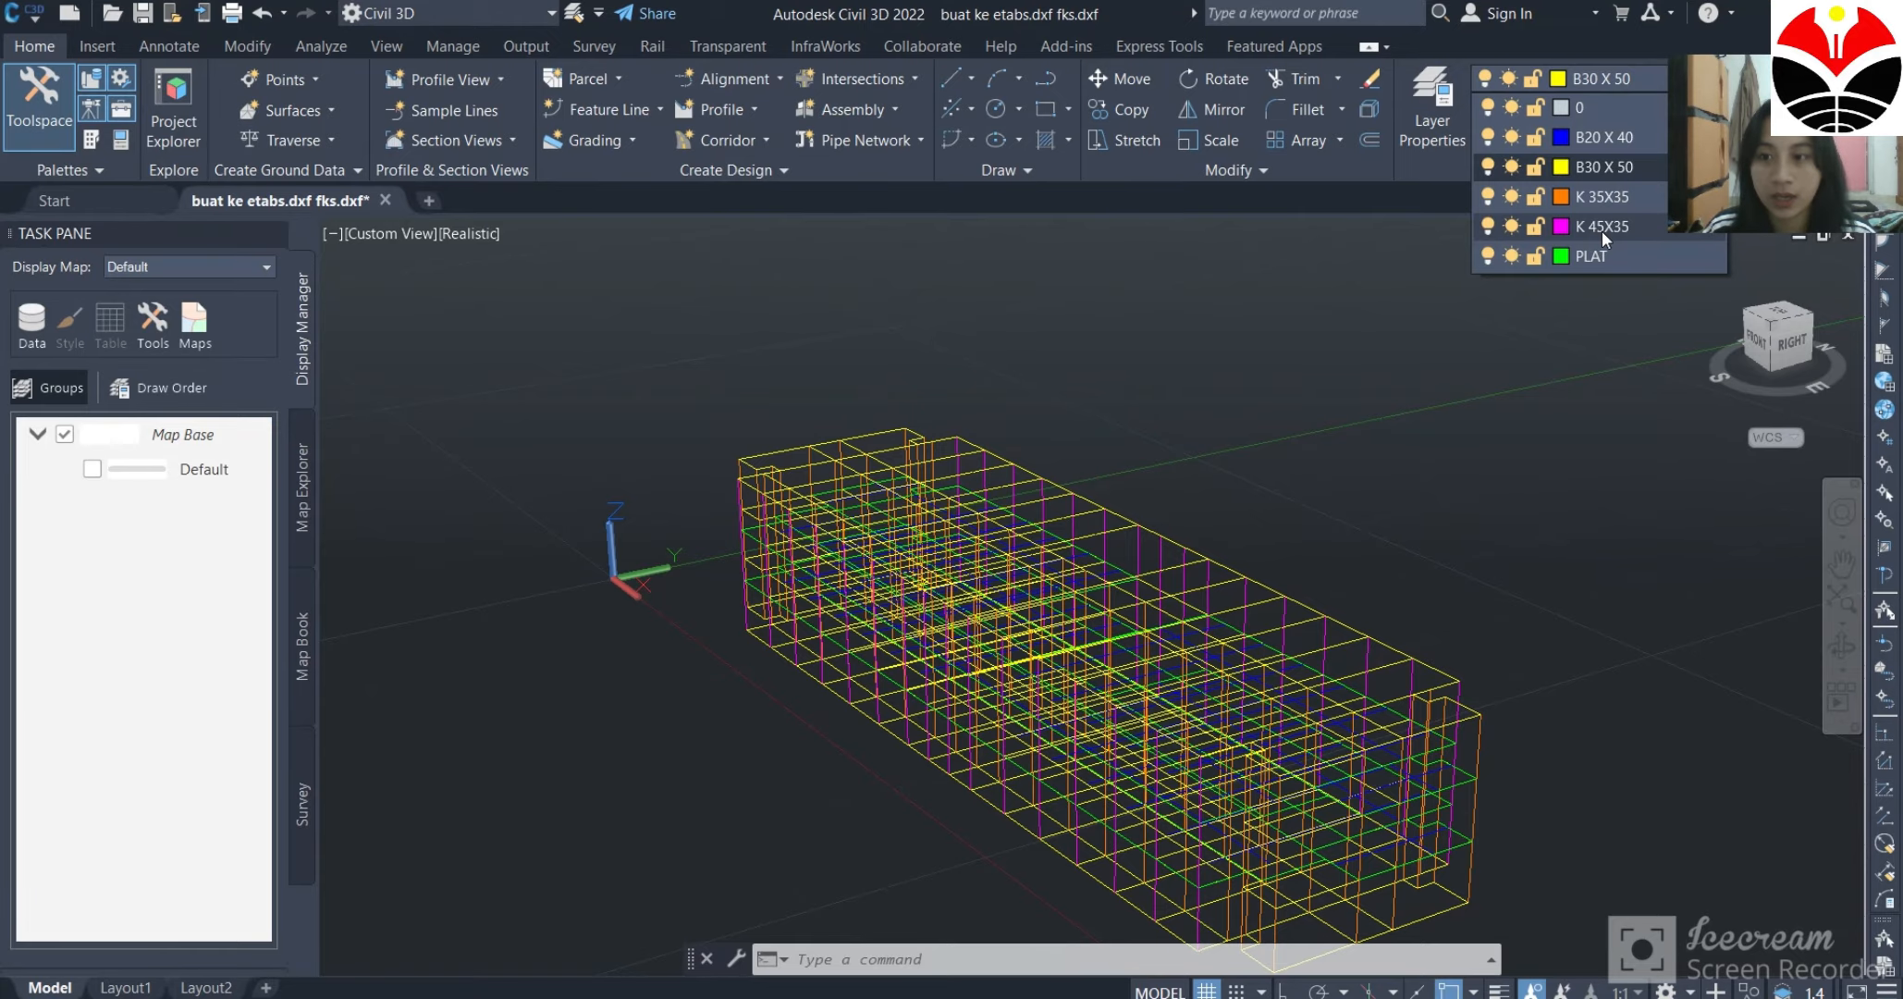
pyautogui.moveTo(1347, 995)
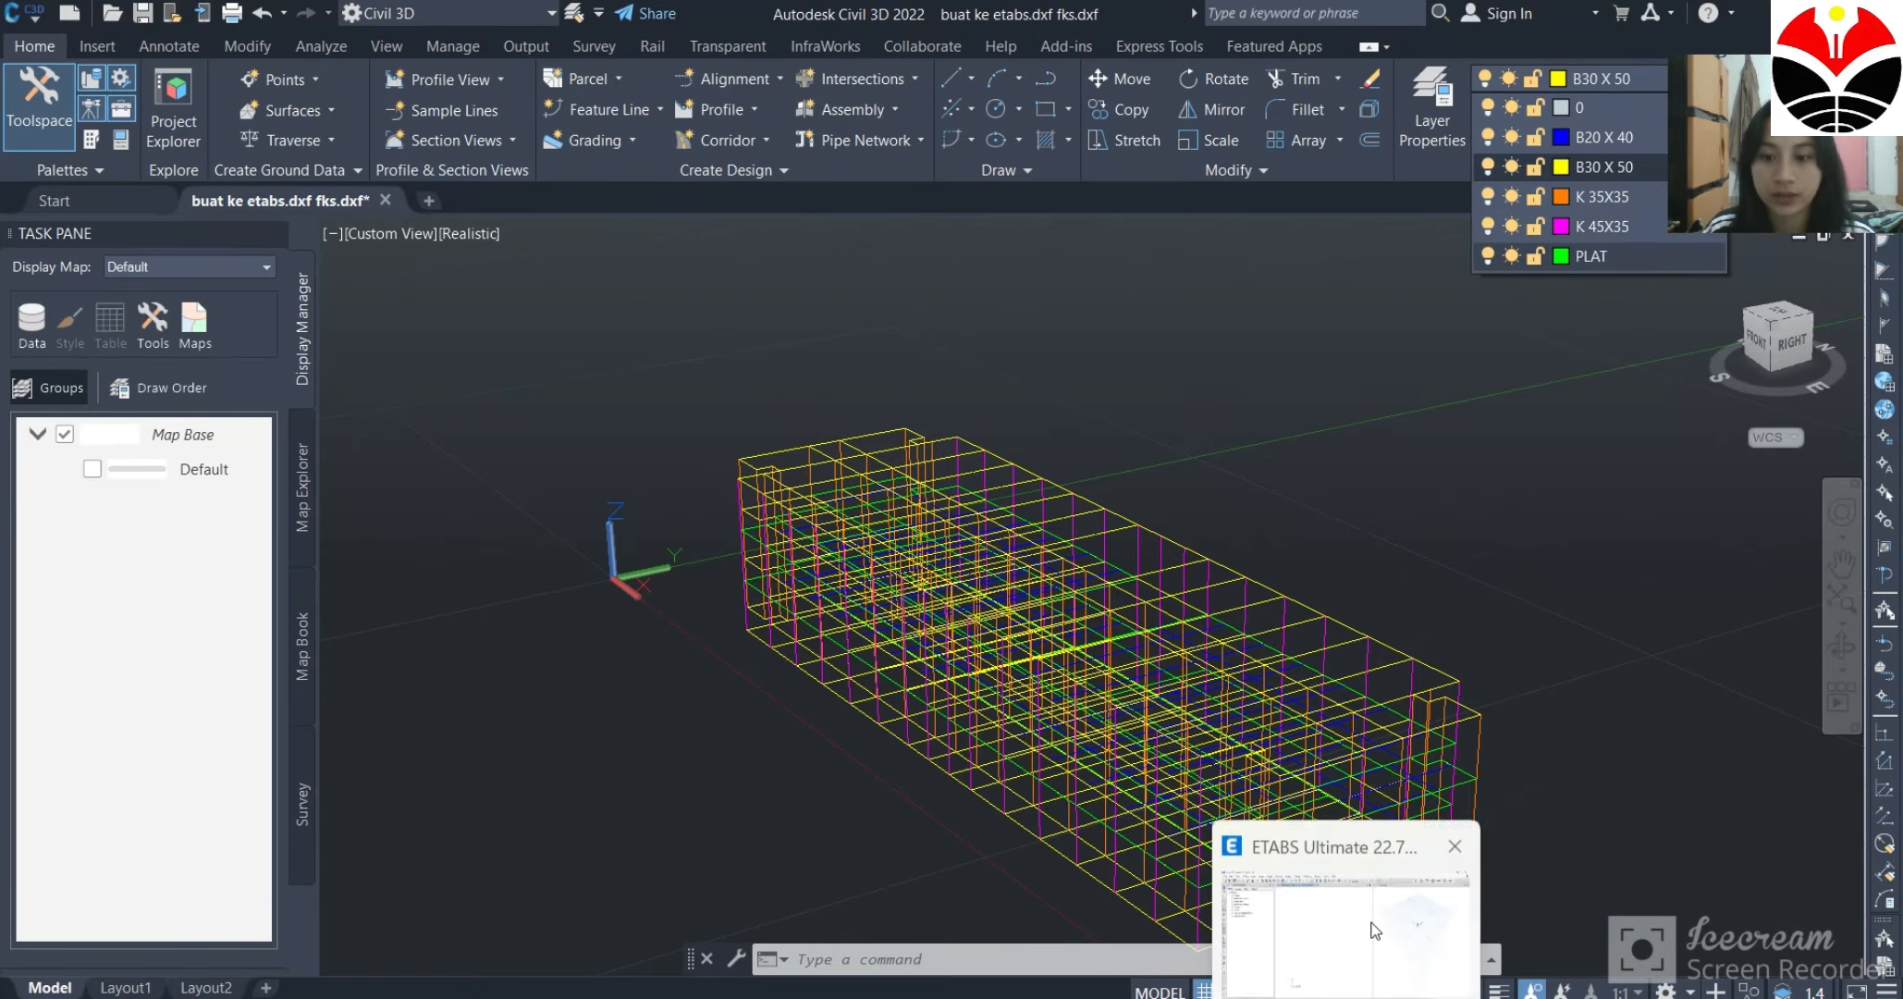
pyautogui.click(1372, 929)
pyautogui.click(836, 290)
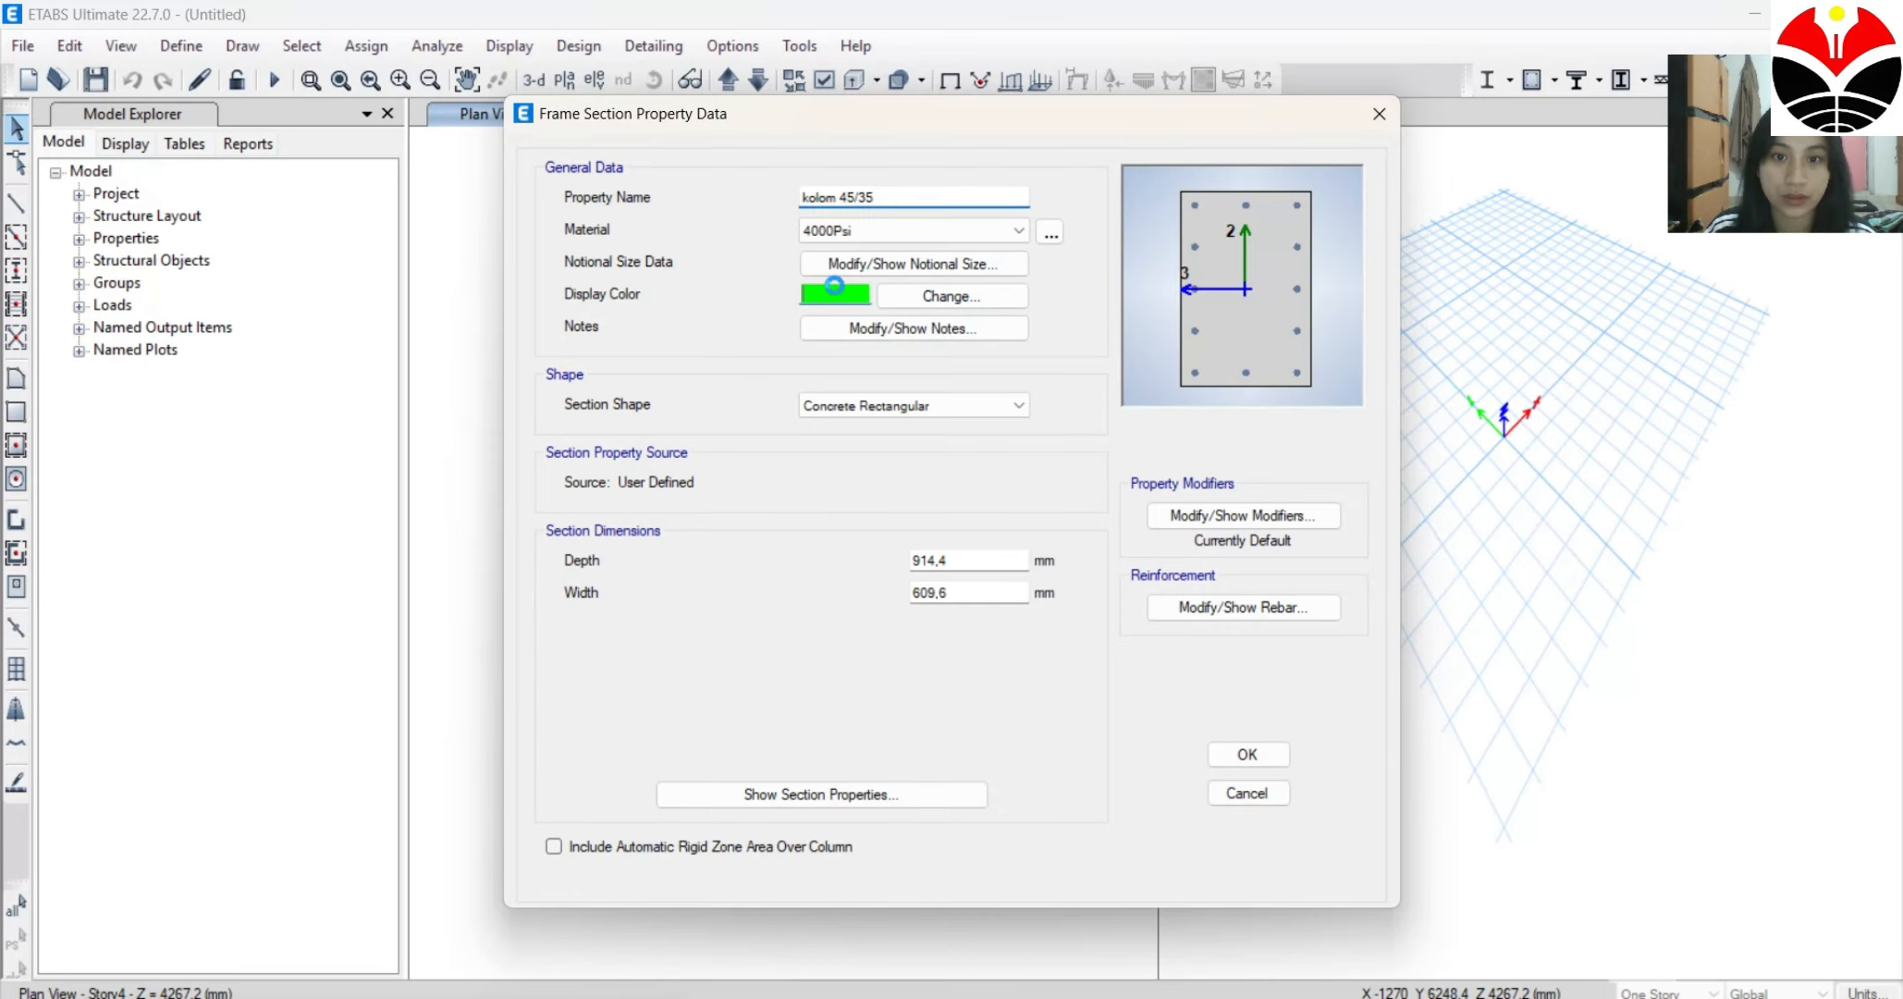
pyautogui.click(926, 325)
pyautogui.click(718, 625)
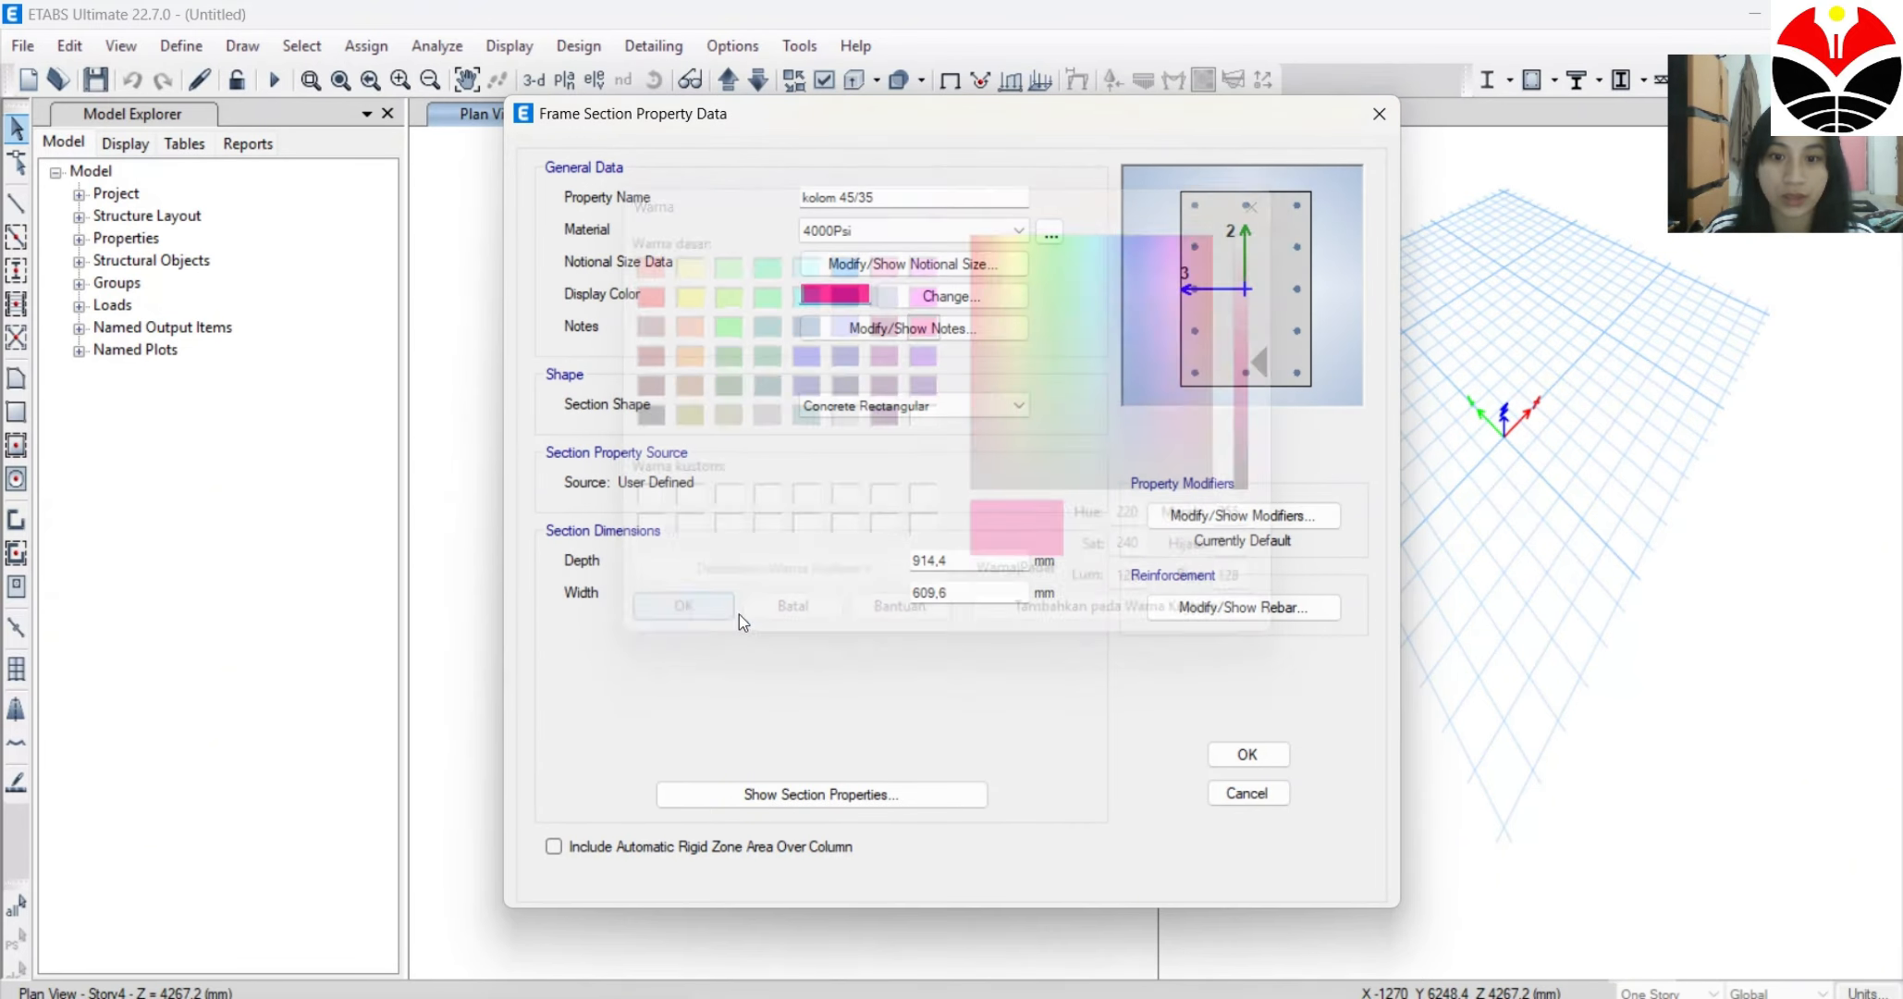
# Set kolom 45/35's depth to 450 mm and width to 350 mm, keep P-M2-M3 Design (Column) reinforcement and accept the section.
pyautogui.doubleClick(978, 560)
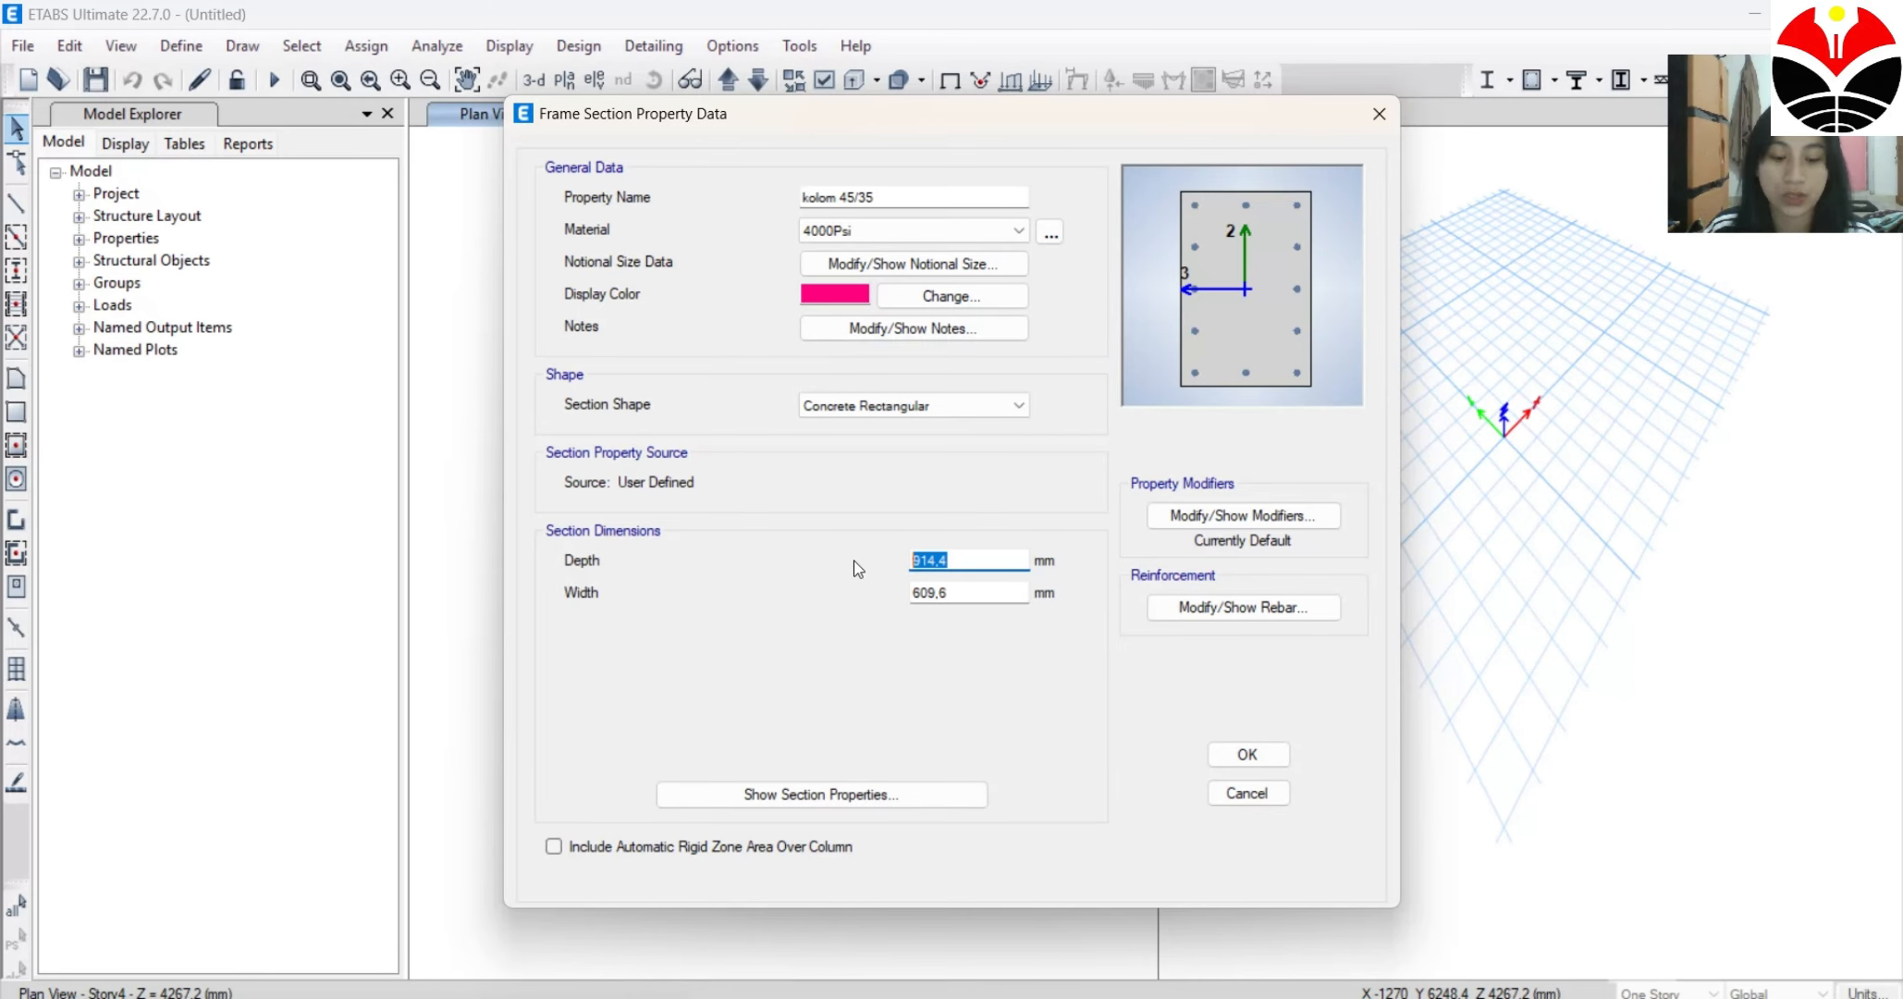
pyautogui.write('450')
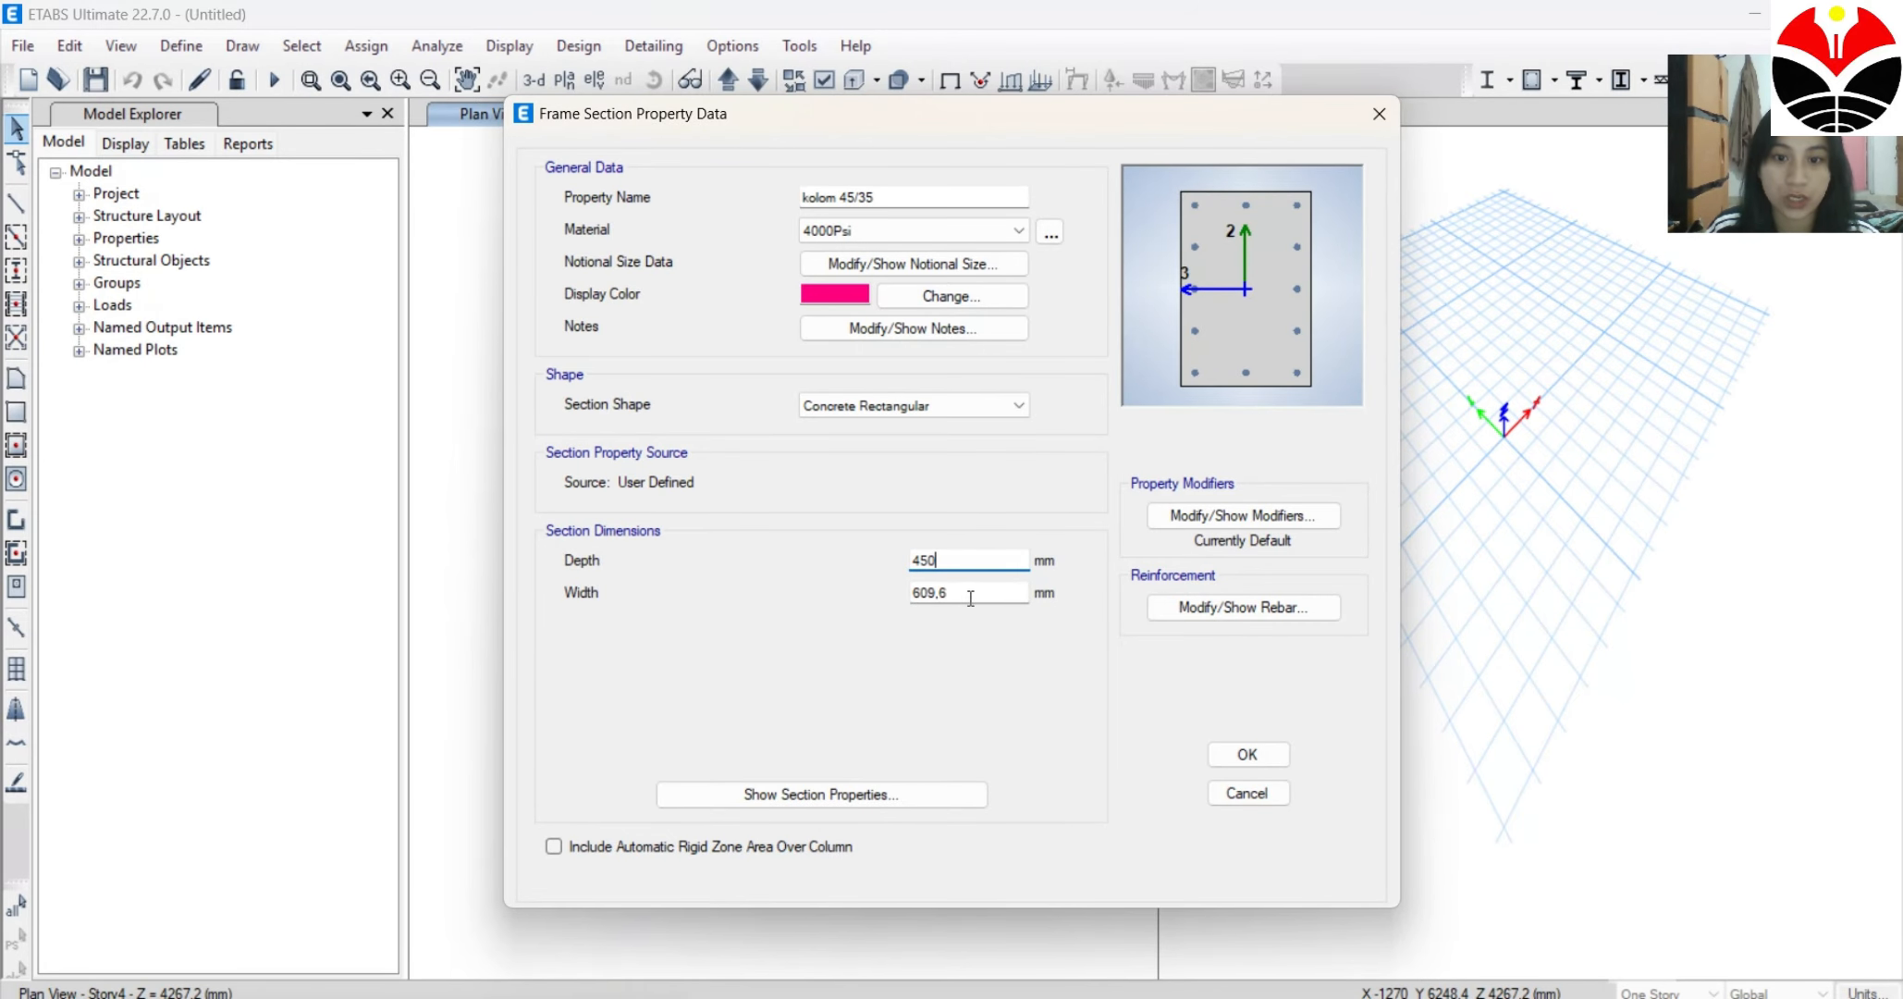
pyautogui.press('Tab')
pyautogui.write('350')
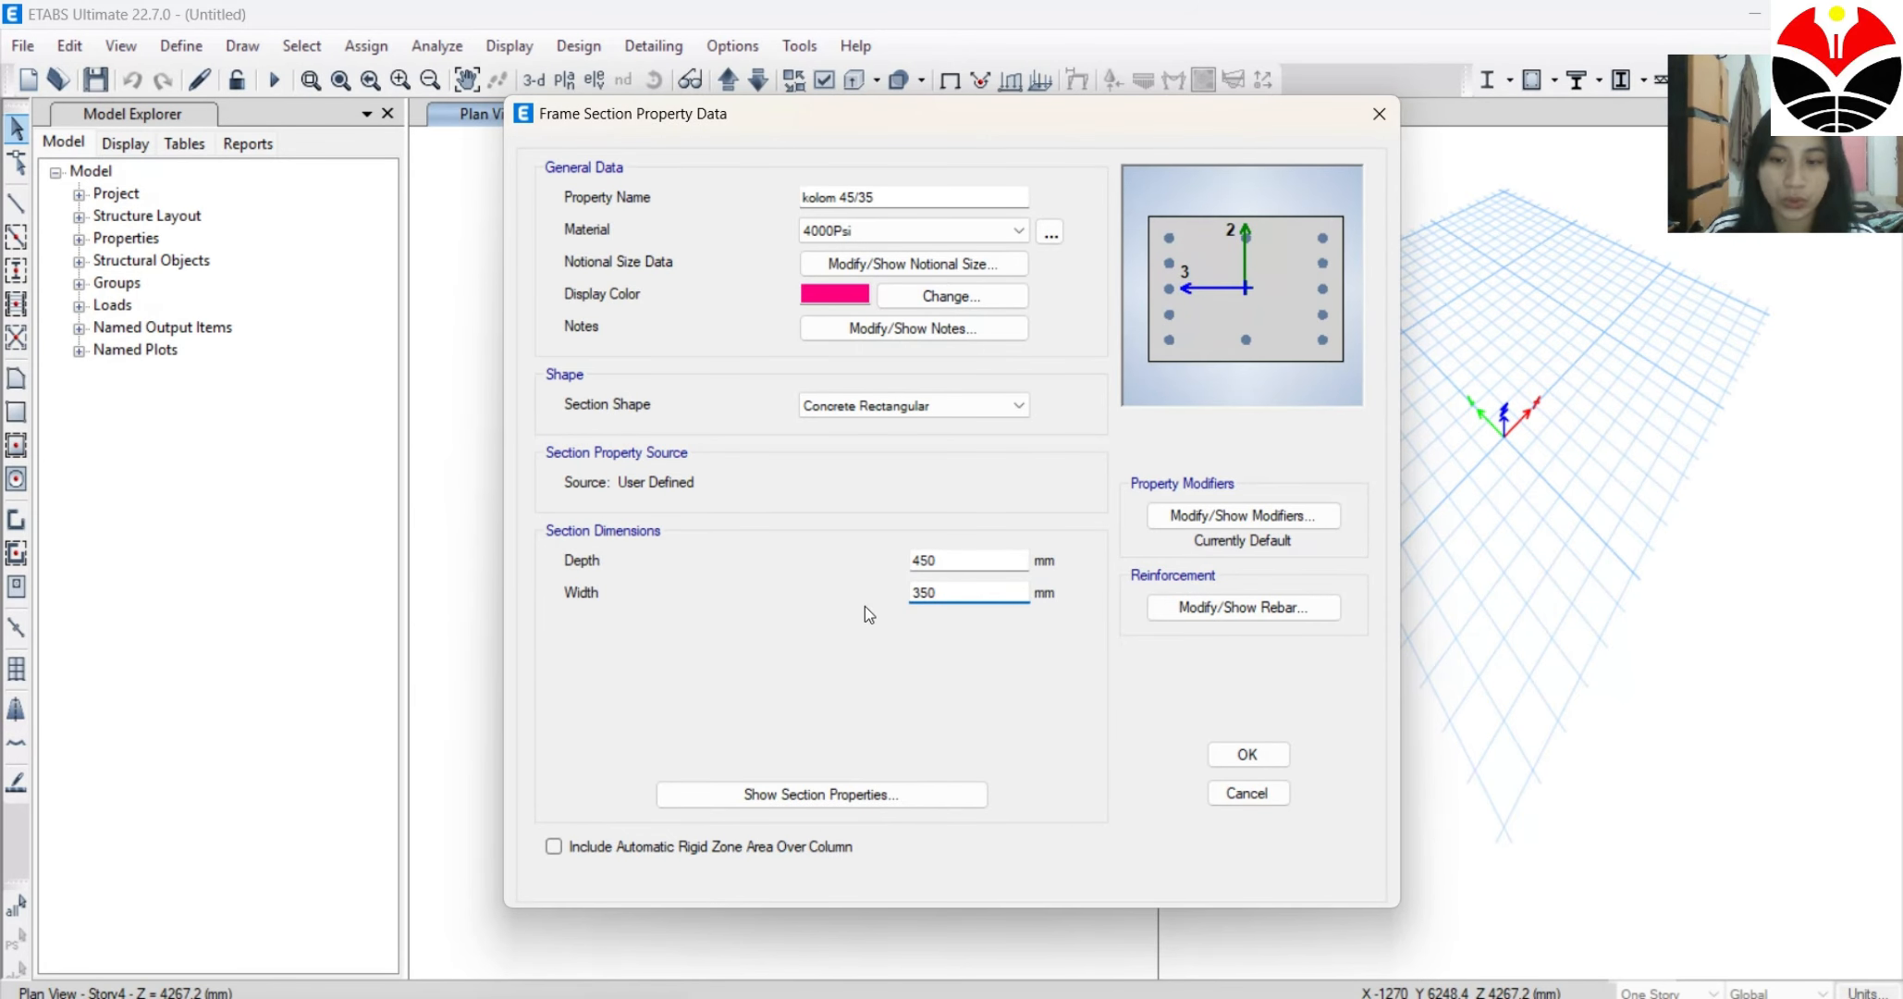
pyautogui.click(1250, 605)
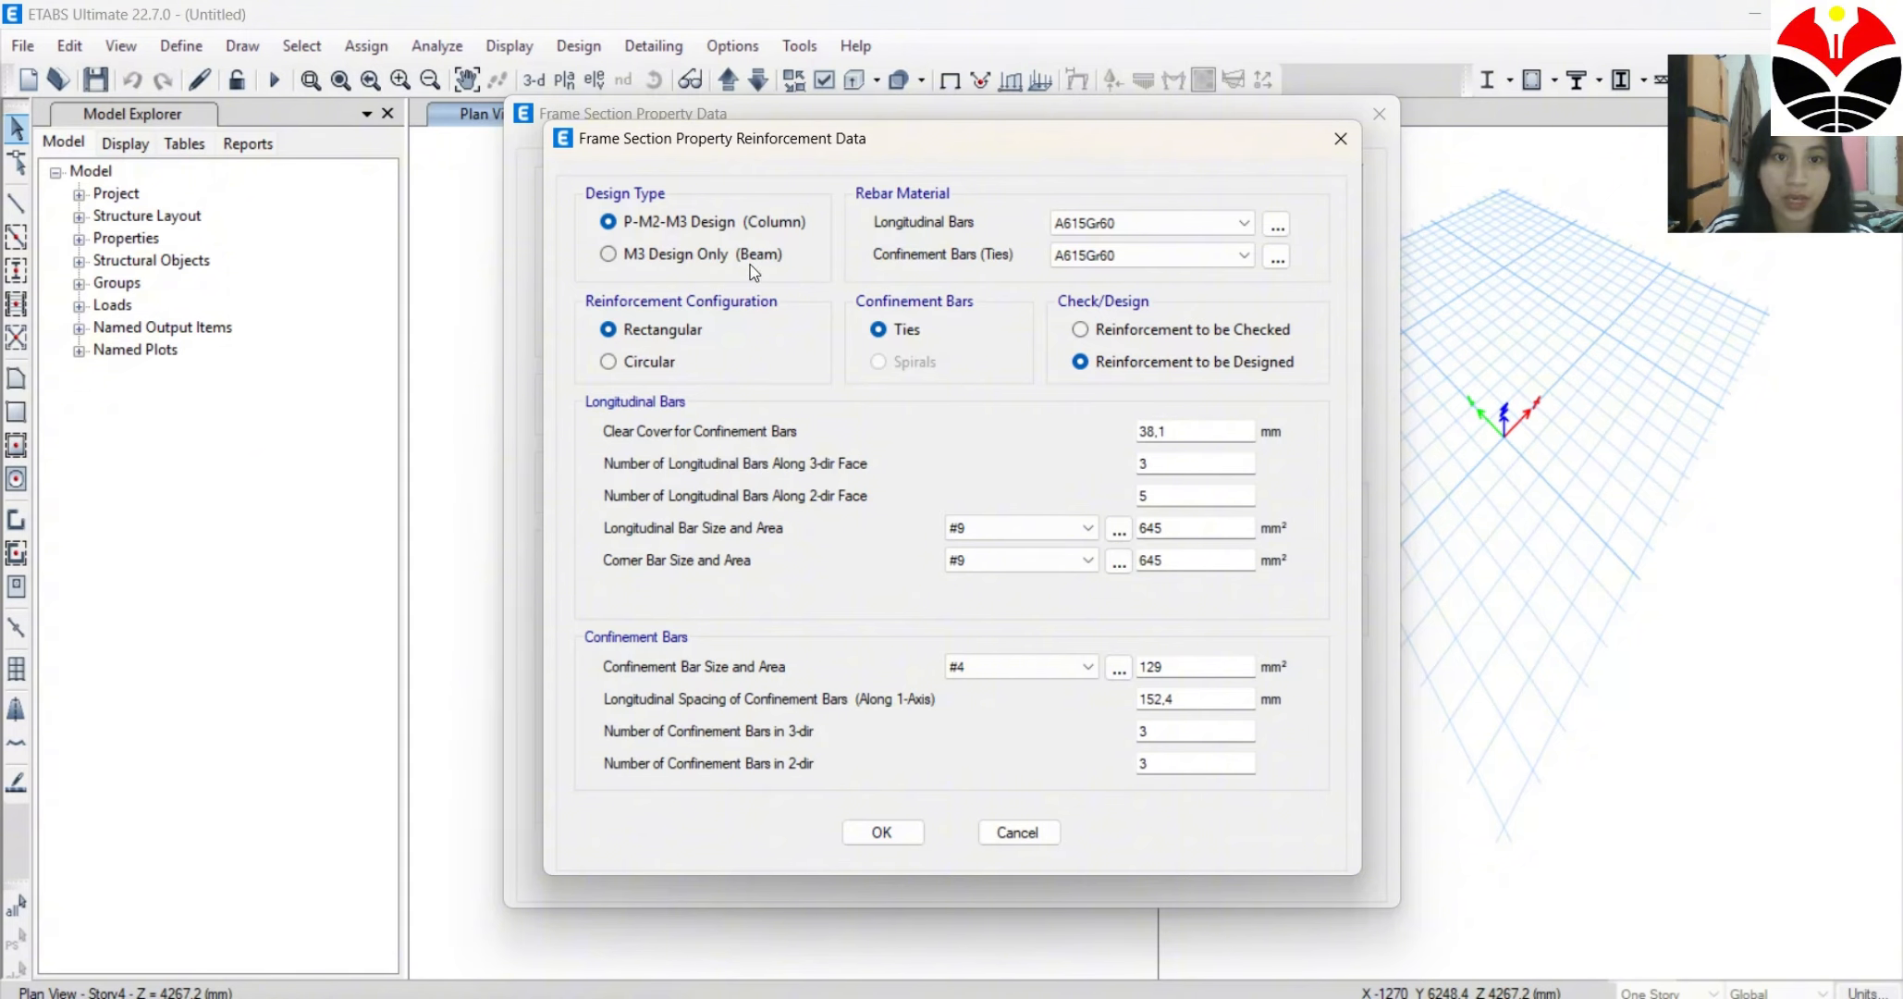
pyautogui.click(878, 832)
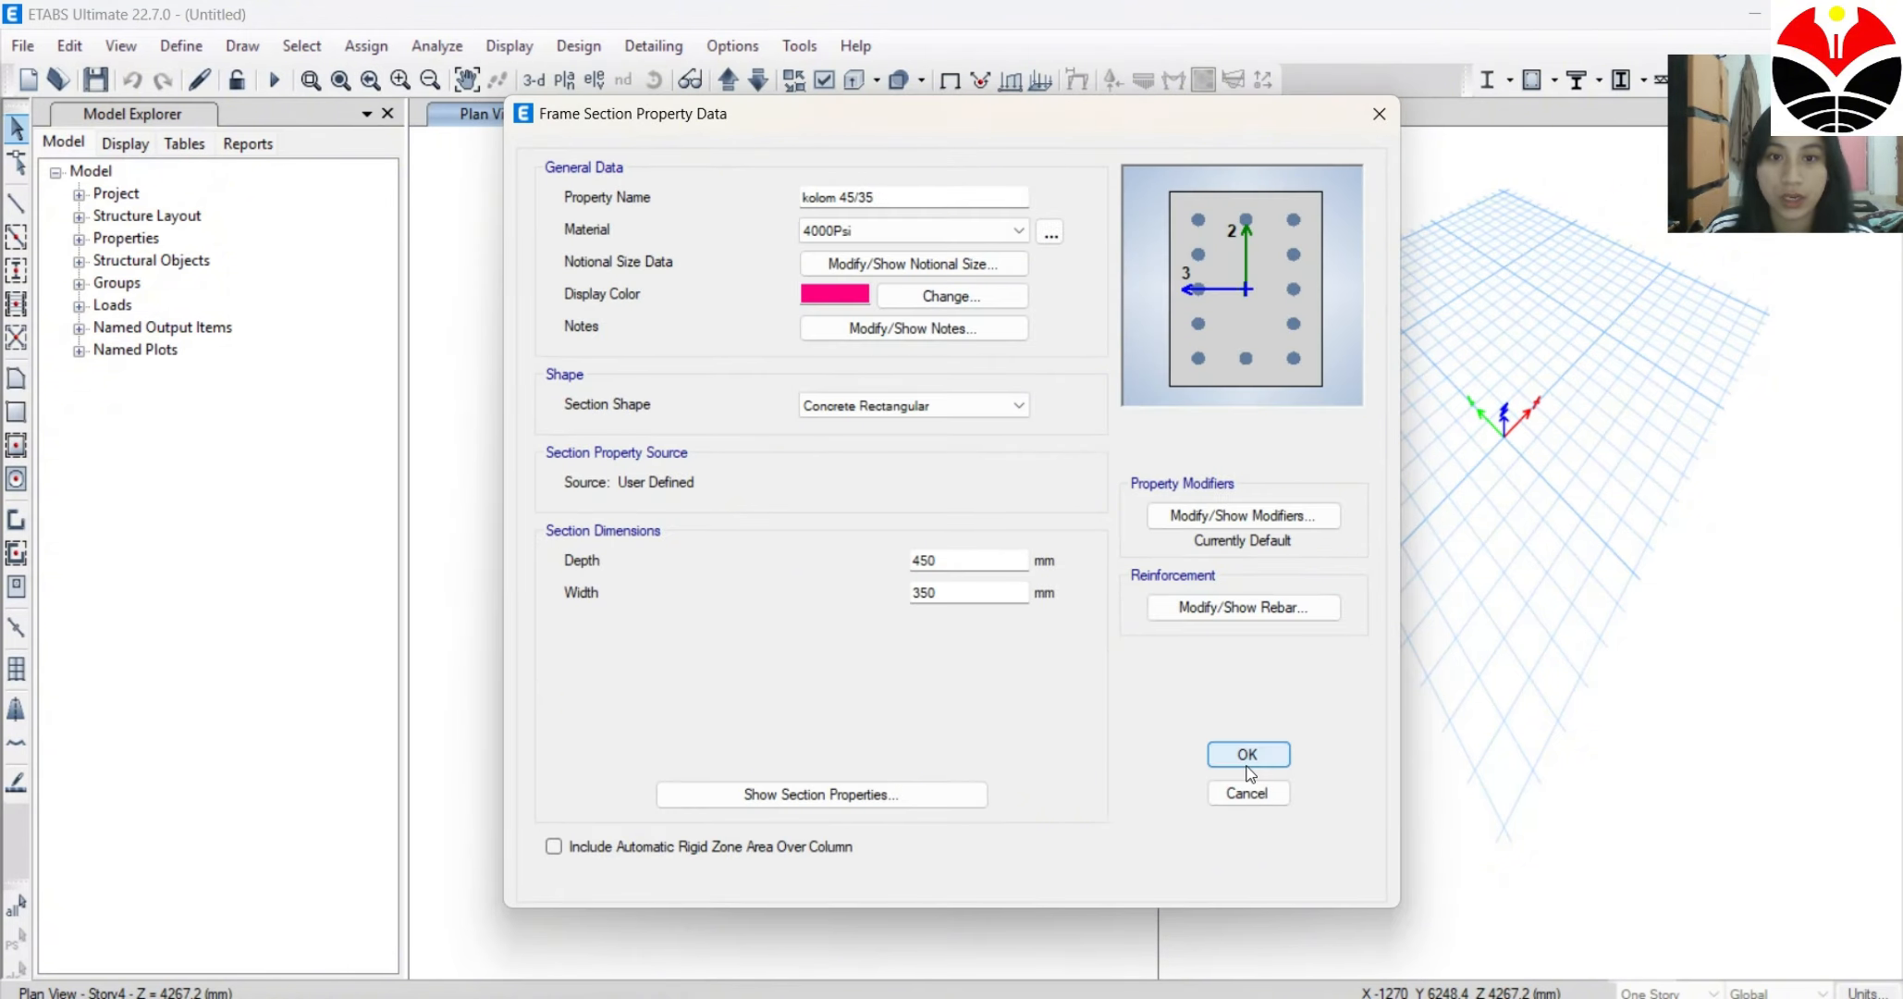
pyautogui.click(1243, 760)
# Copy the kolom 45/35 section as kolom 35/35 with an orange display color.
pyautogui.click(1157, 352)
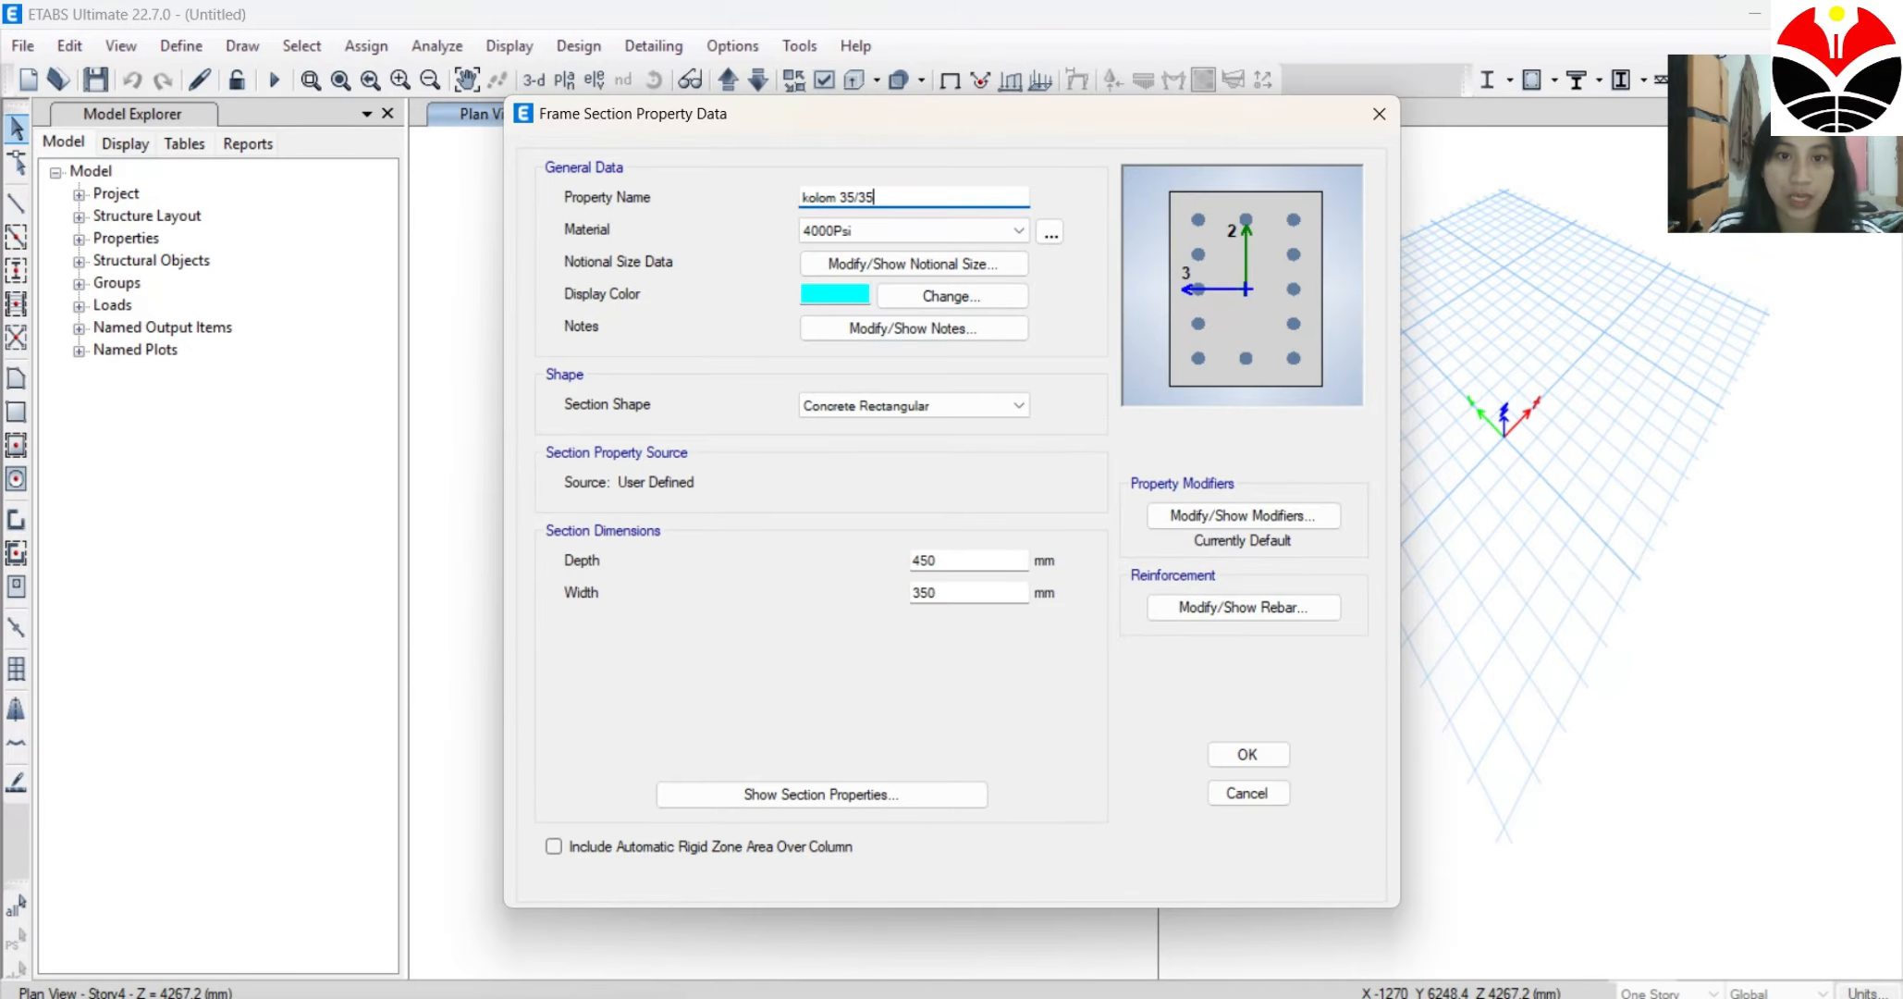
pyautogui.click(836, 296)
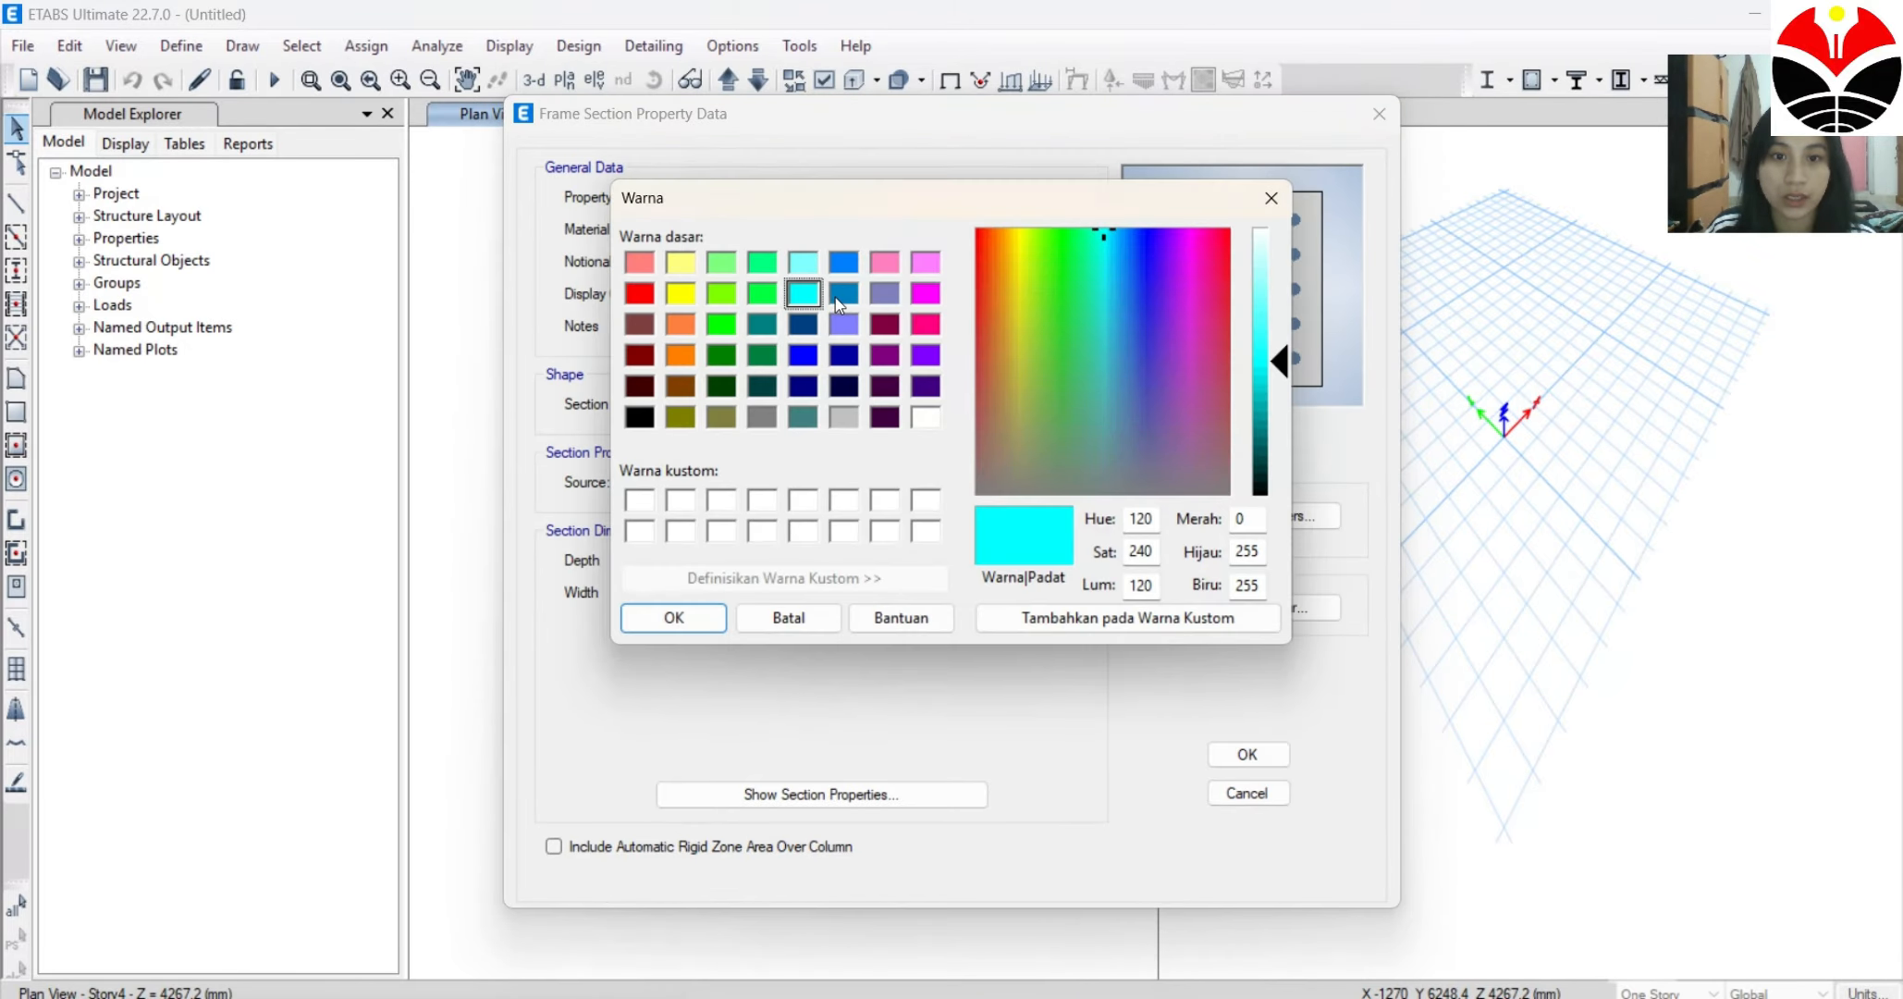
pyautogui.click(680, 363)
pyautogui.click(674, 617)
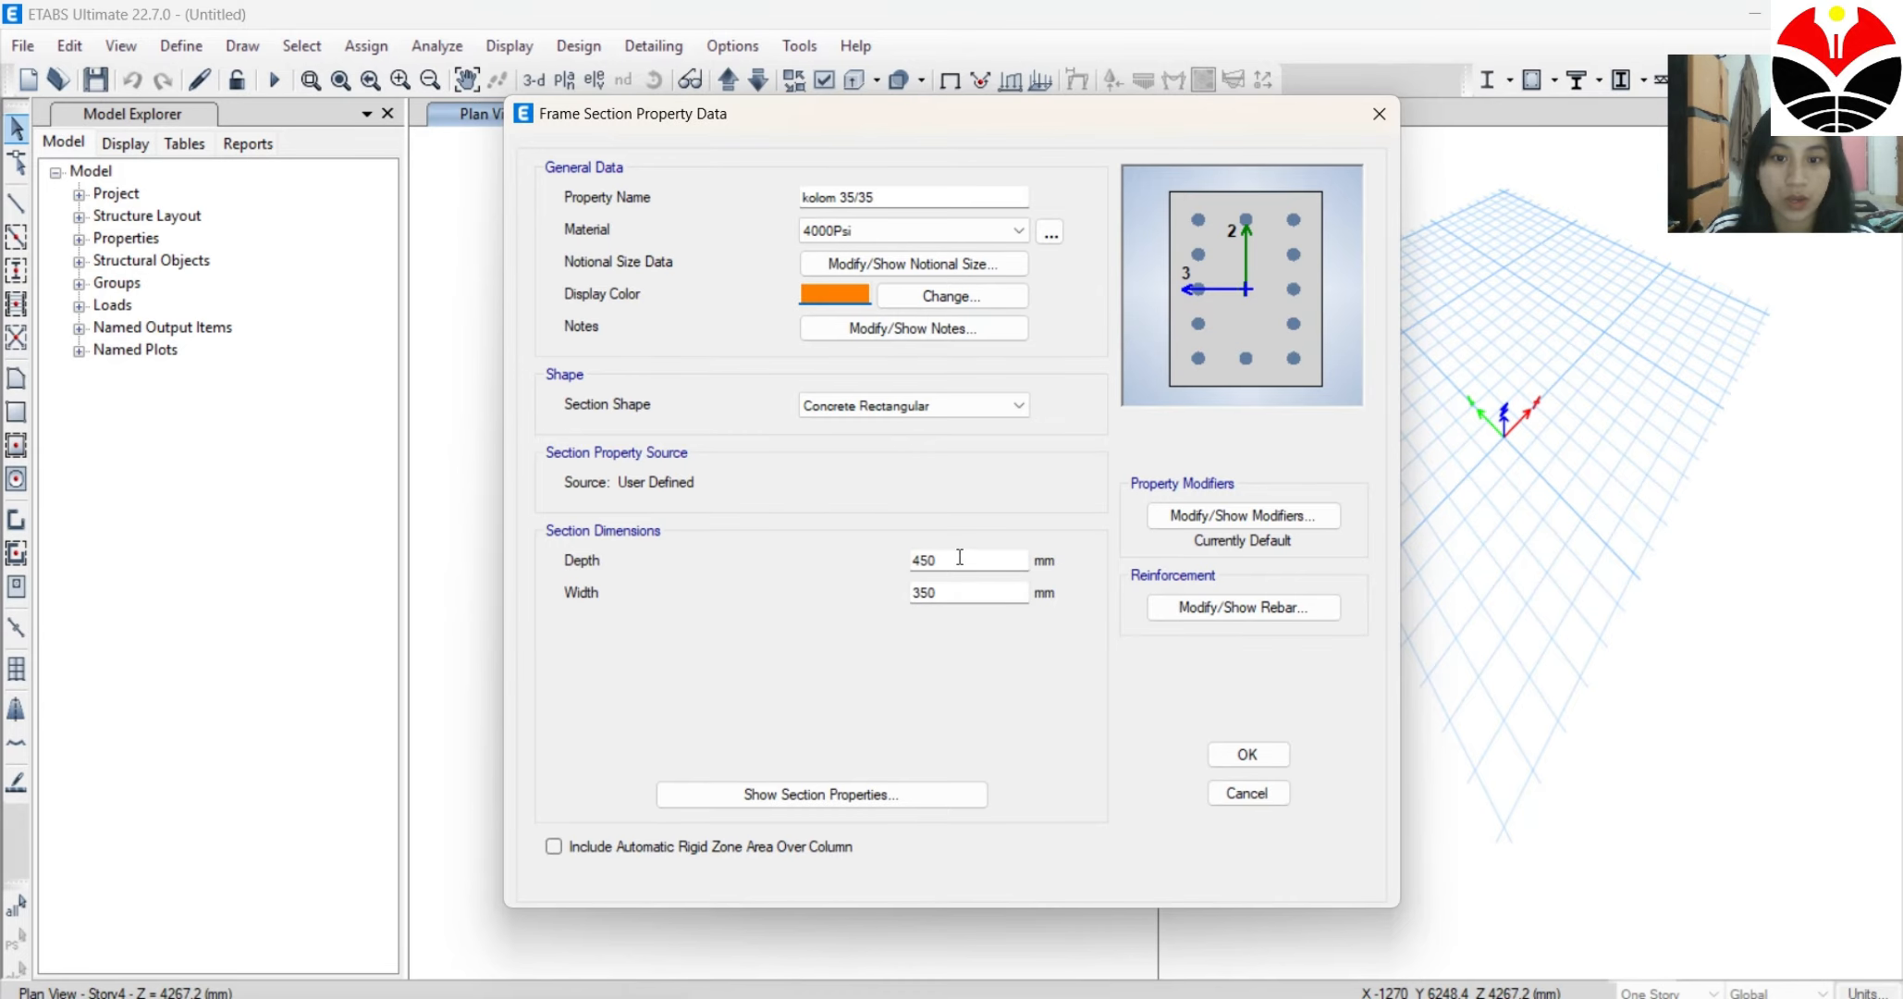
# Set the kolom 35/35 section's depth to 350 mm, review its rebar data, and accept the section and the frame property list.
pyautogui.doubleClick(960, 557)
pyautogui.write('35')
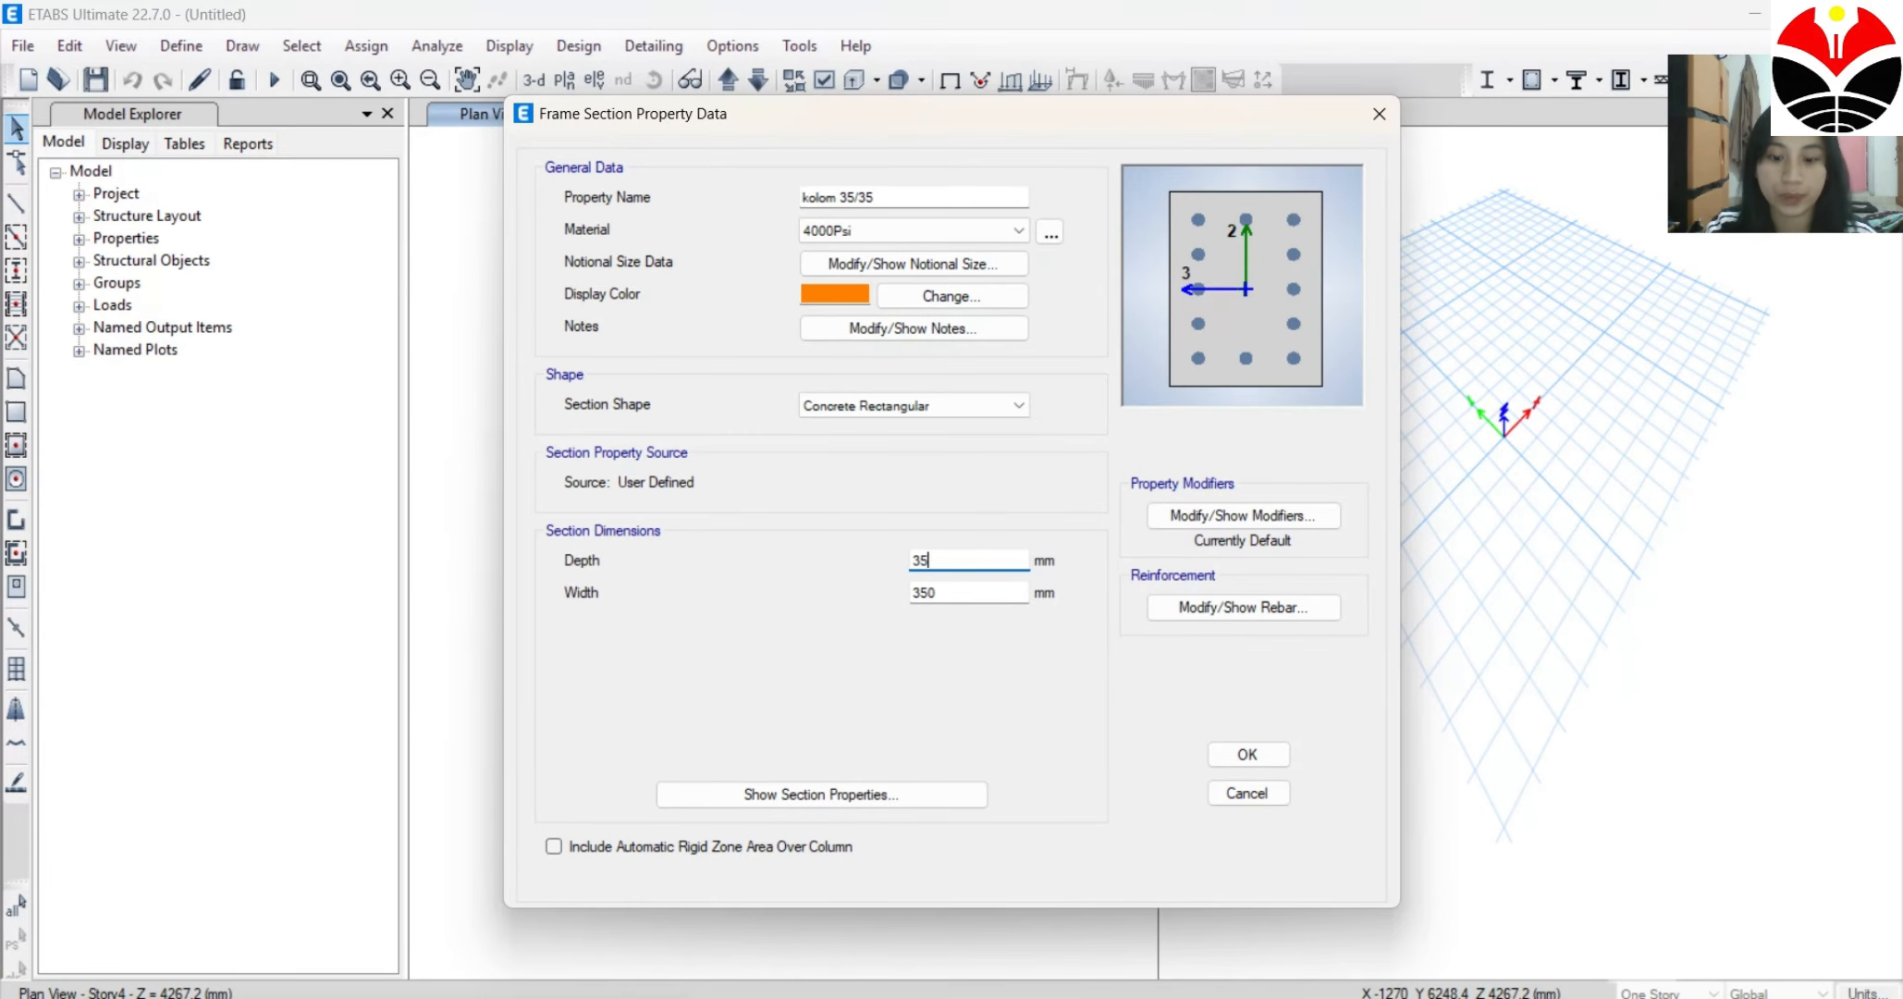
pyautogui.click(1278, 610)
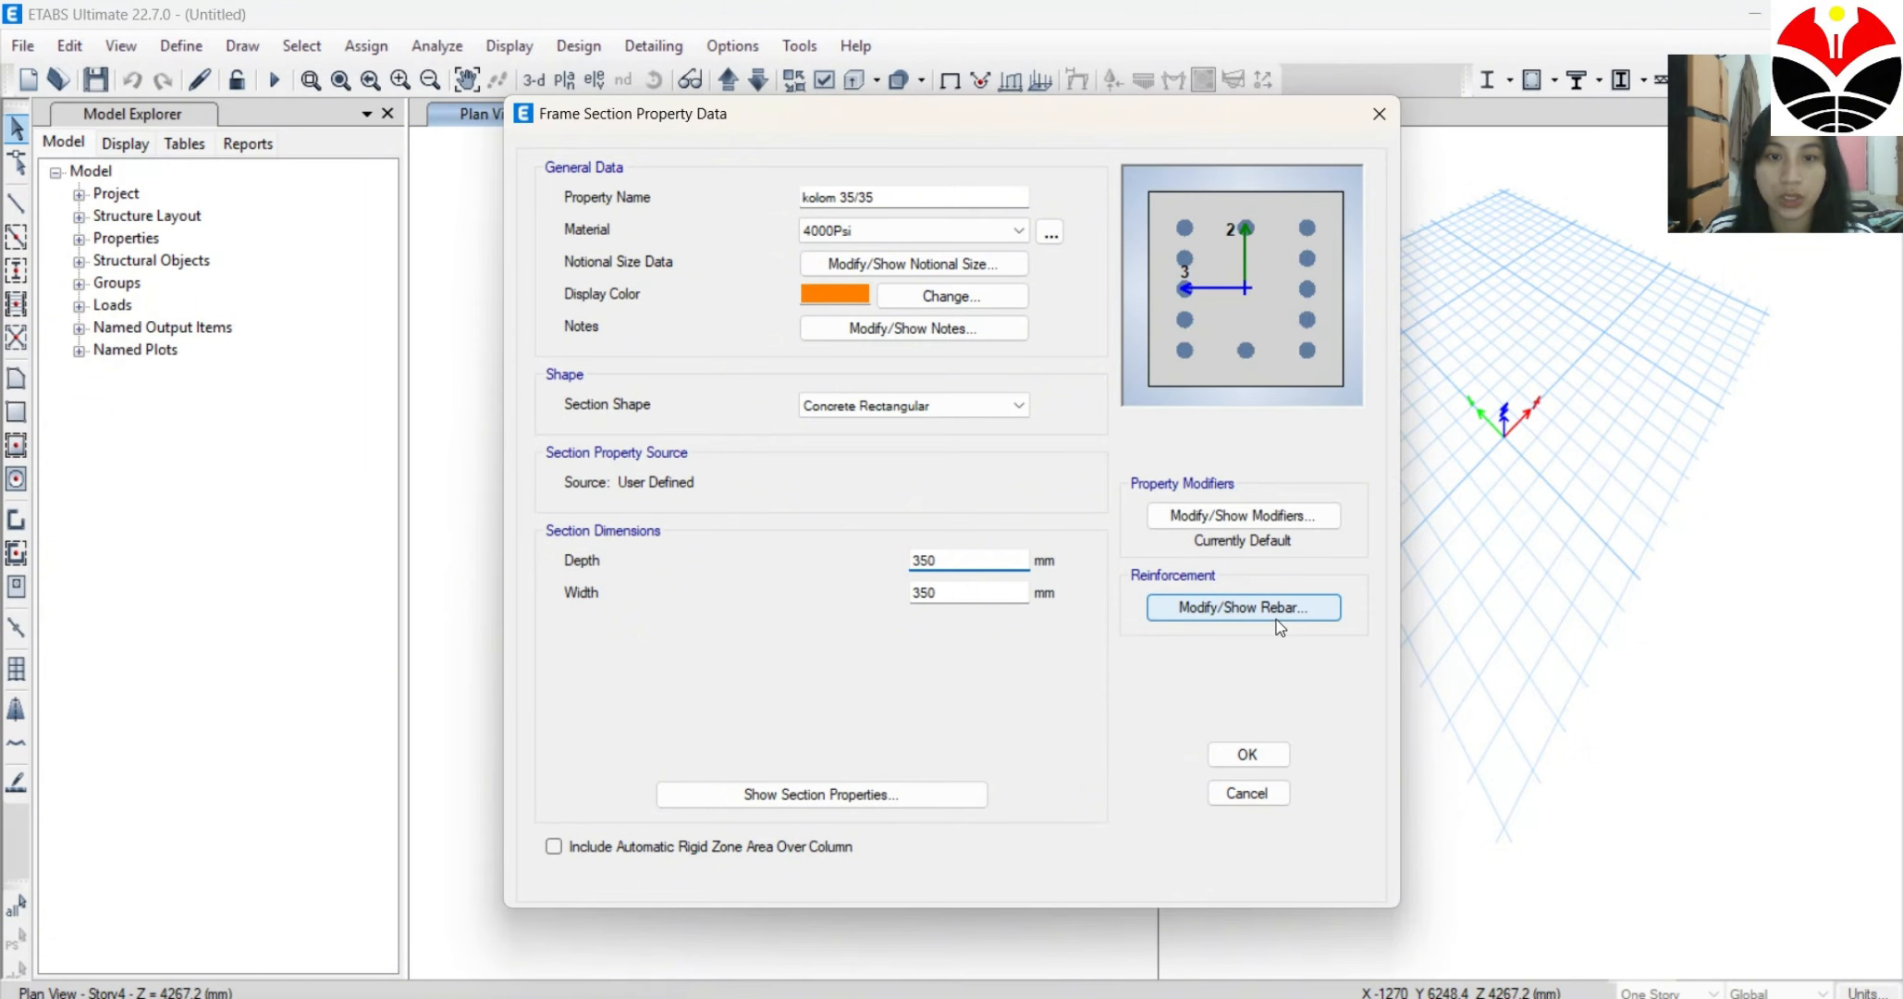
pyautogui.click(881, 833)
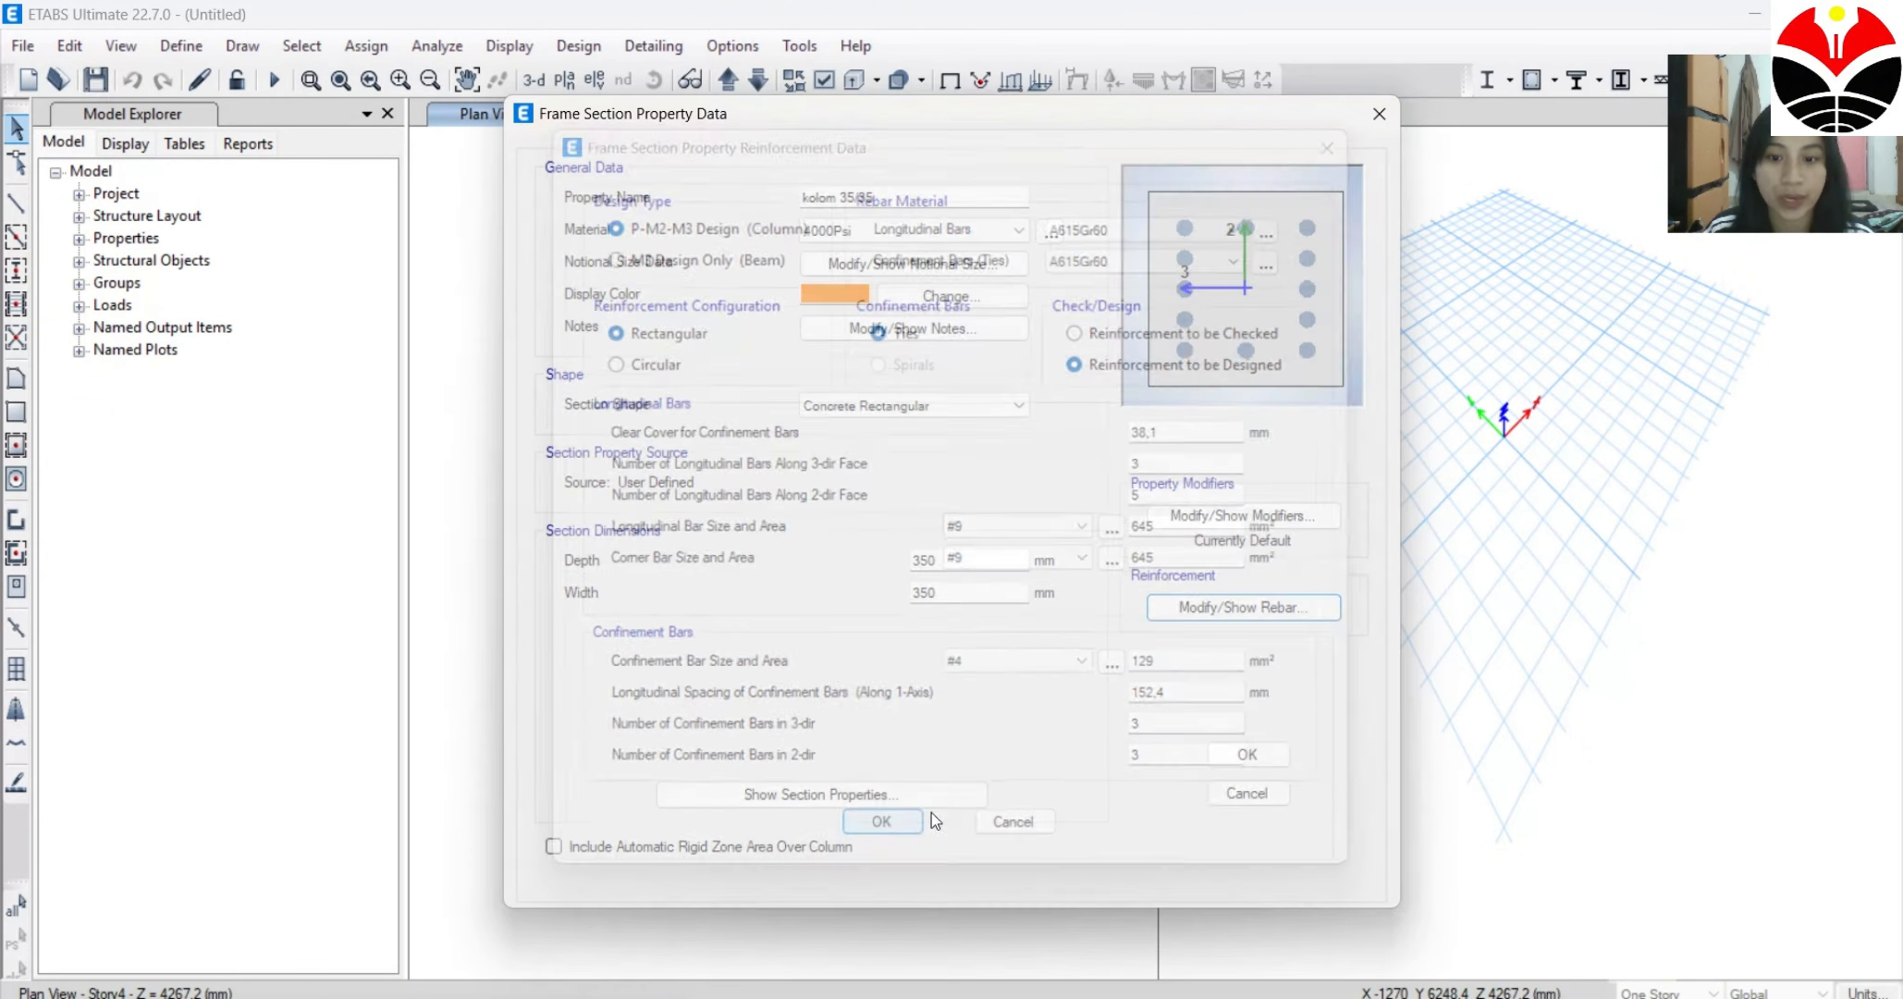
pyautogui.click(1237, 758)
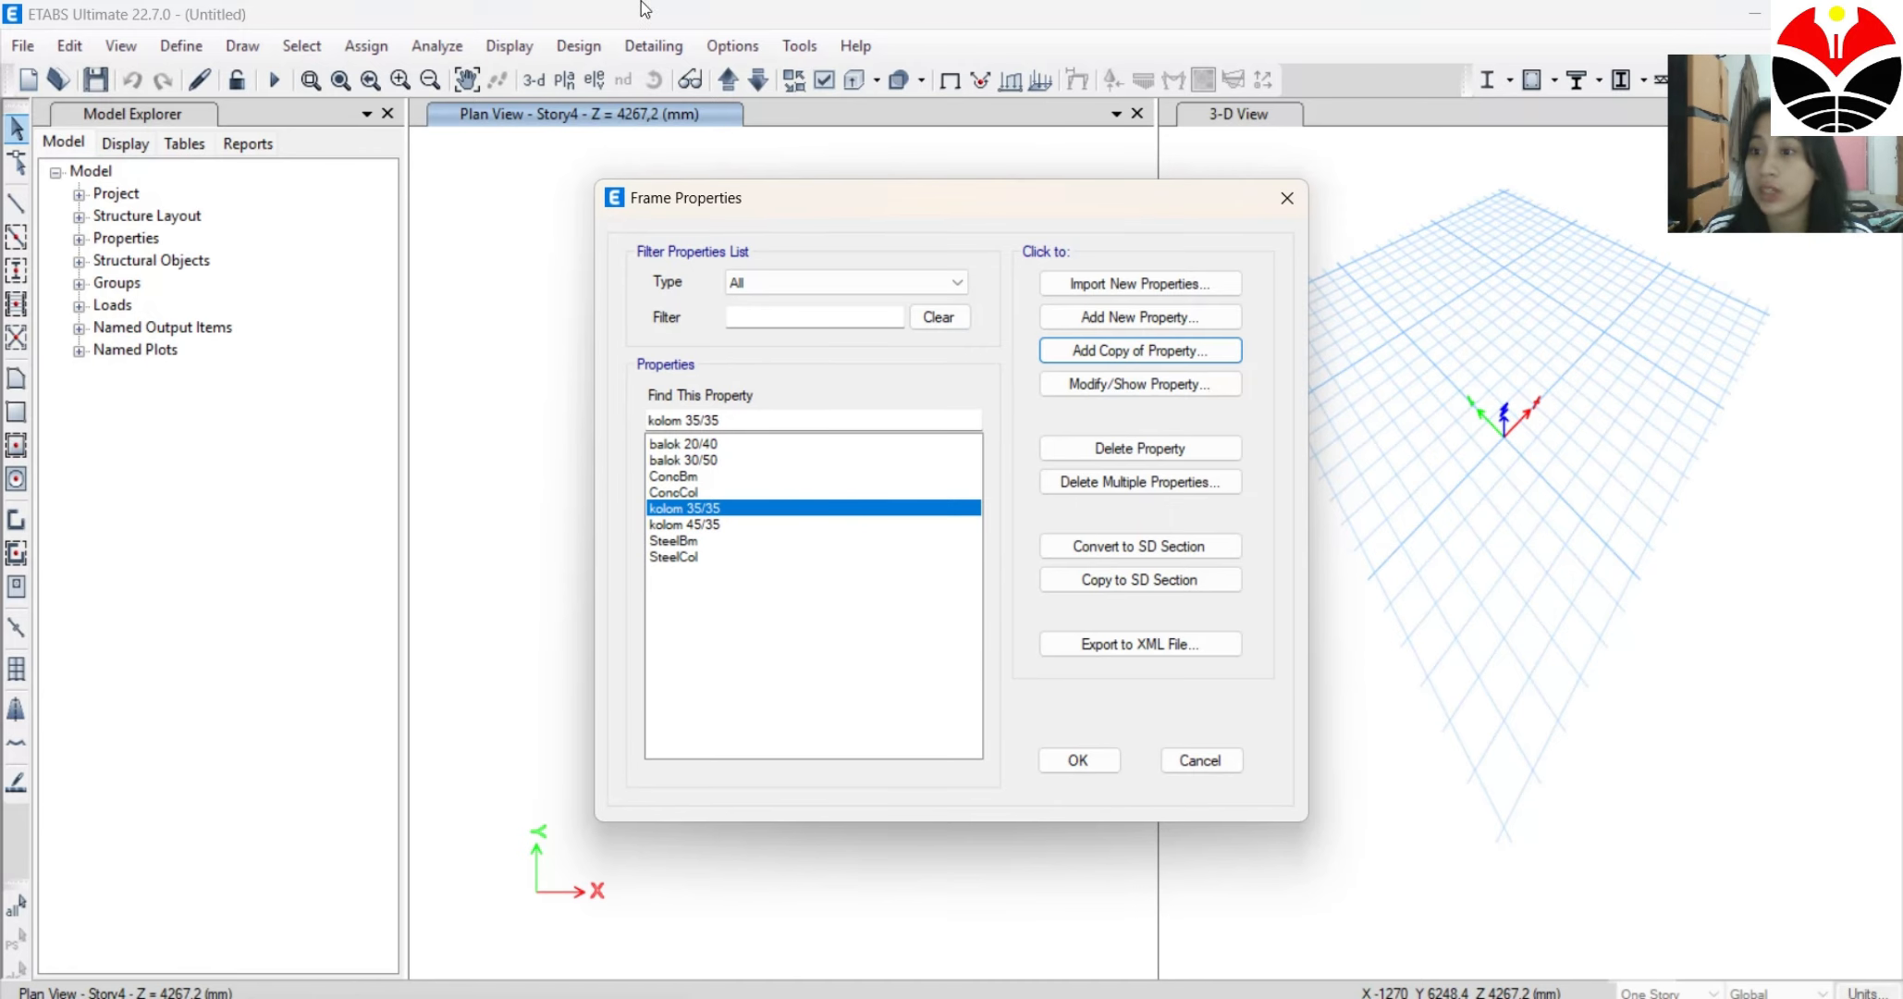
pyautogui.click(1080, 762)
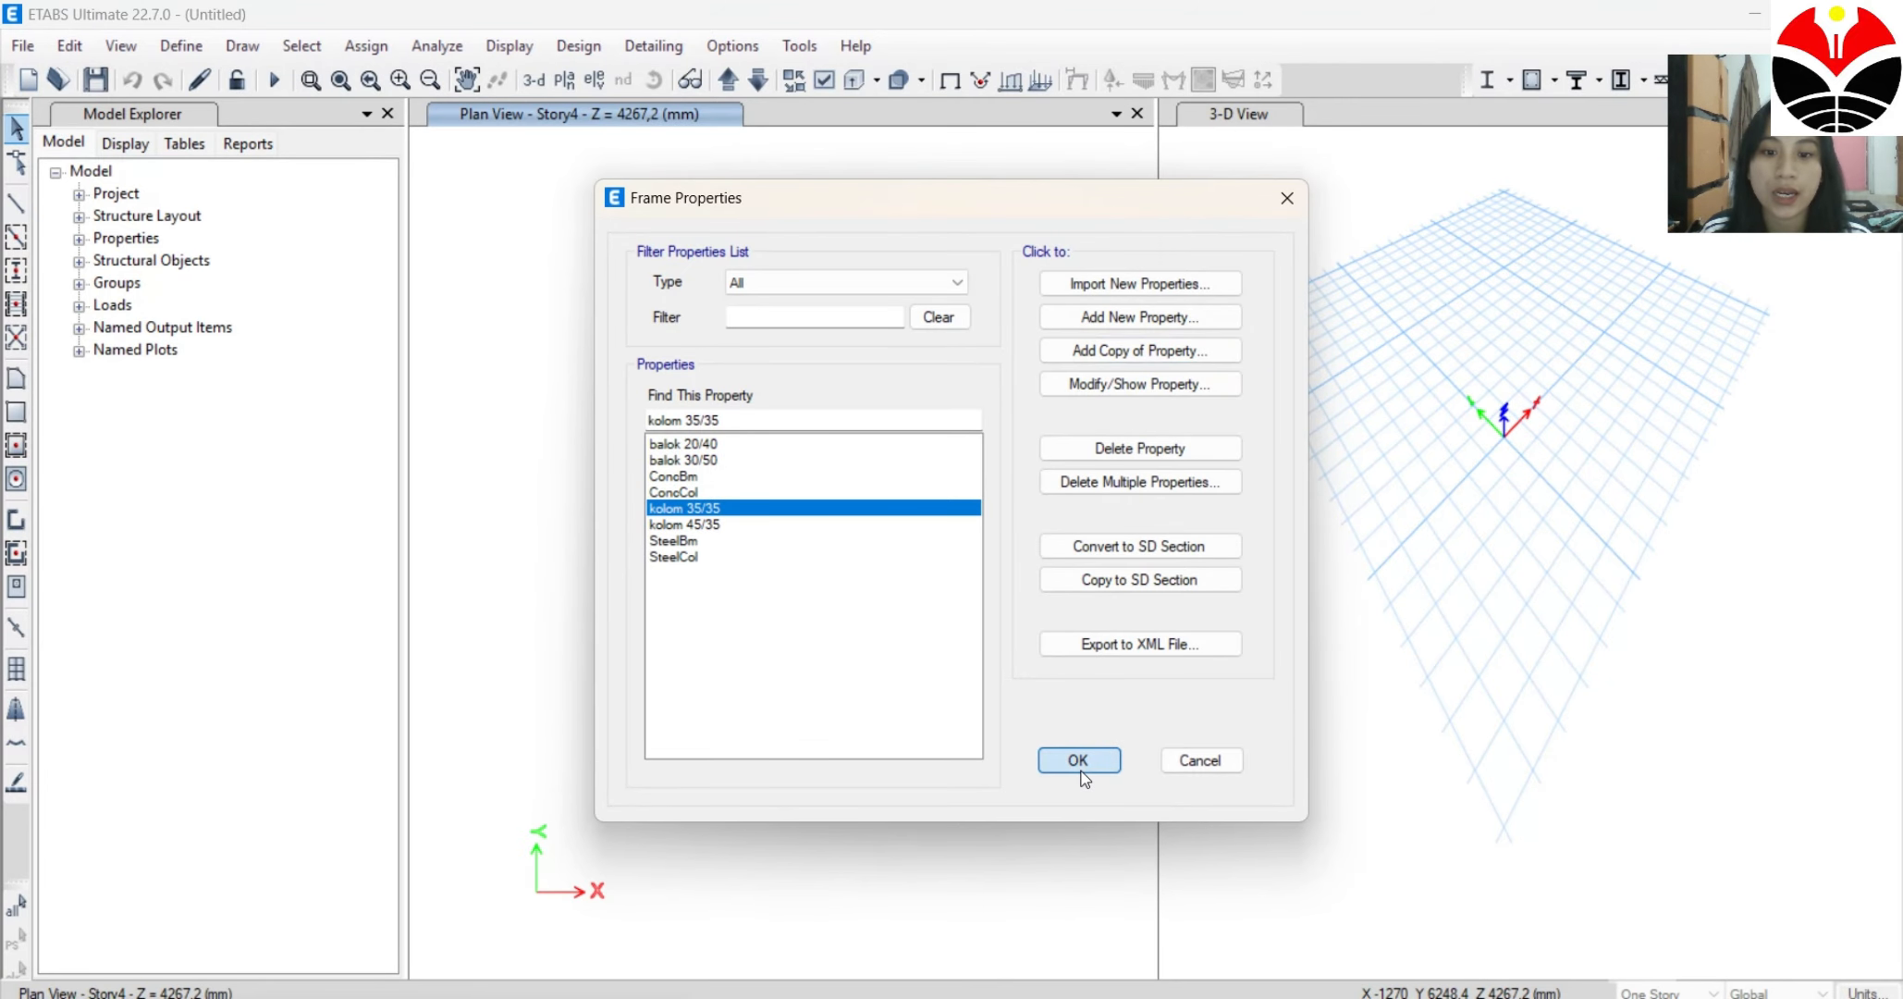
# Start importing the DXF file of a 3D model, using buat ke etabs.dxf fks from the Unduhan folder.
pyautogui.click(24, 48)
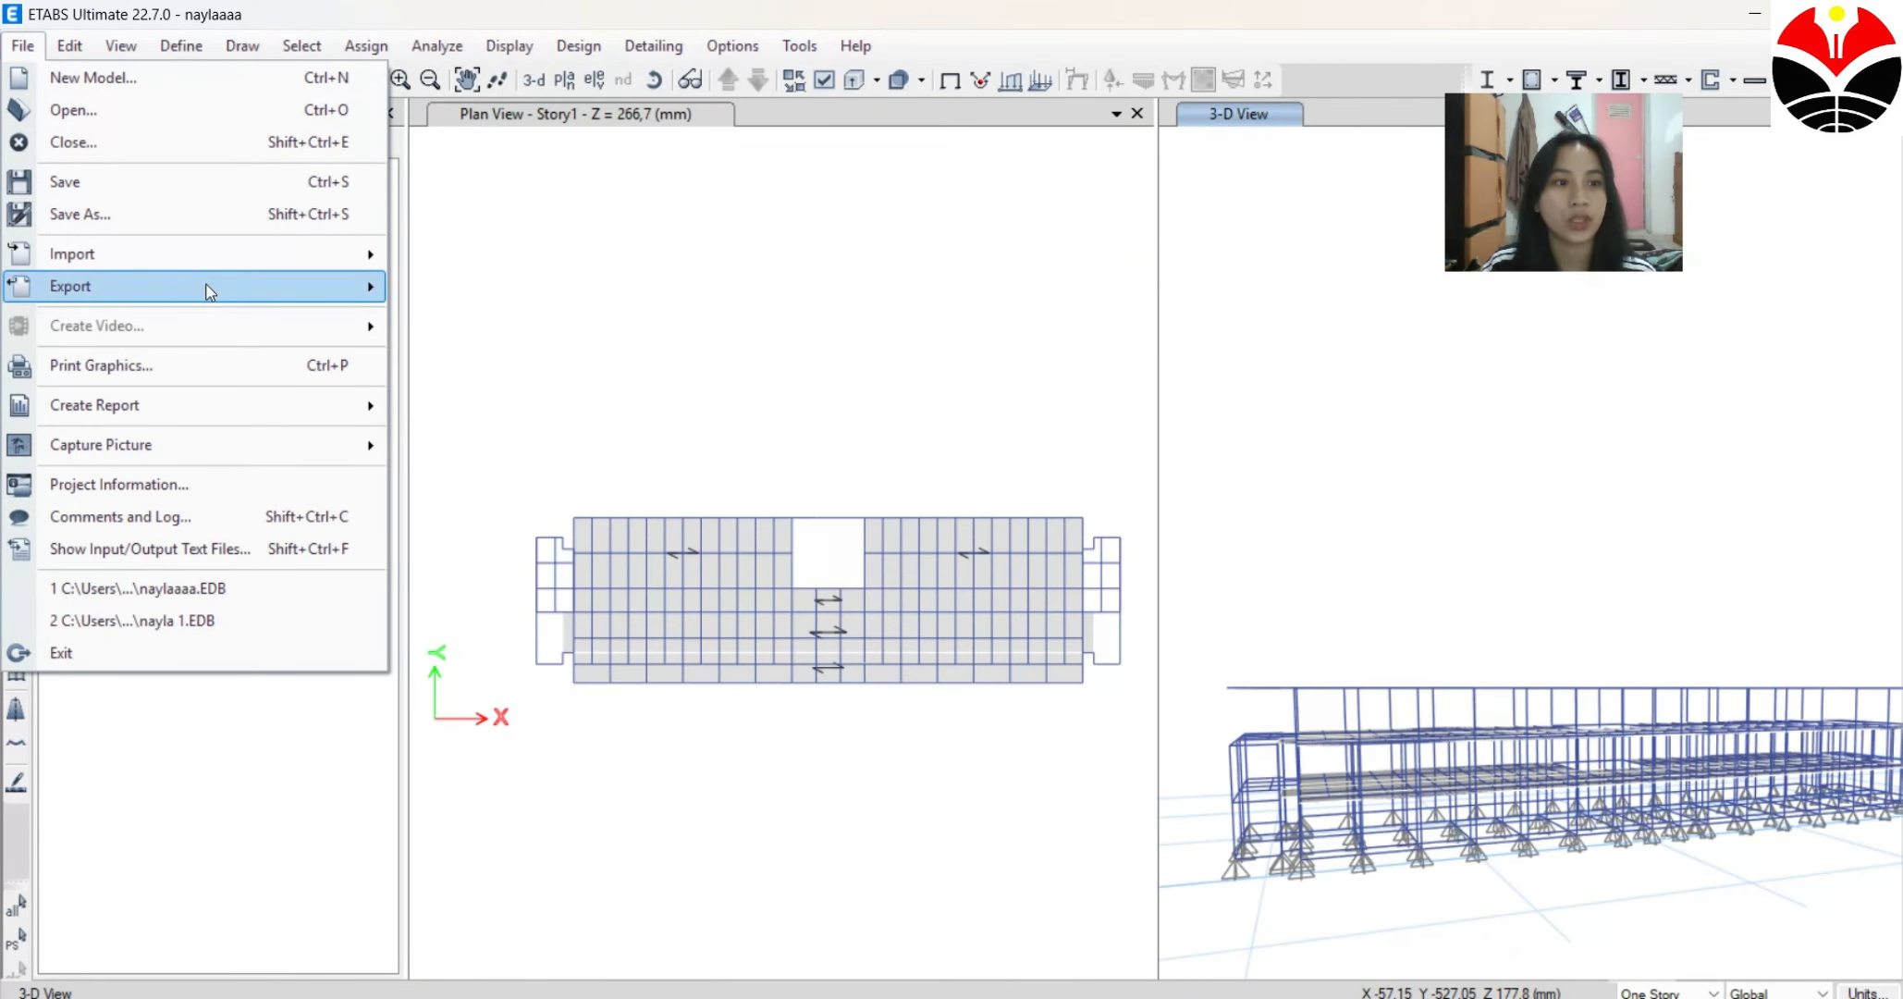
pyautogui.moveTo(274, 254)
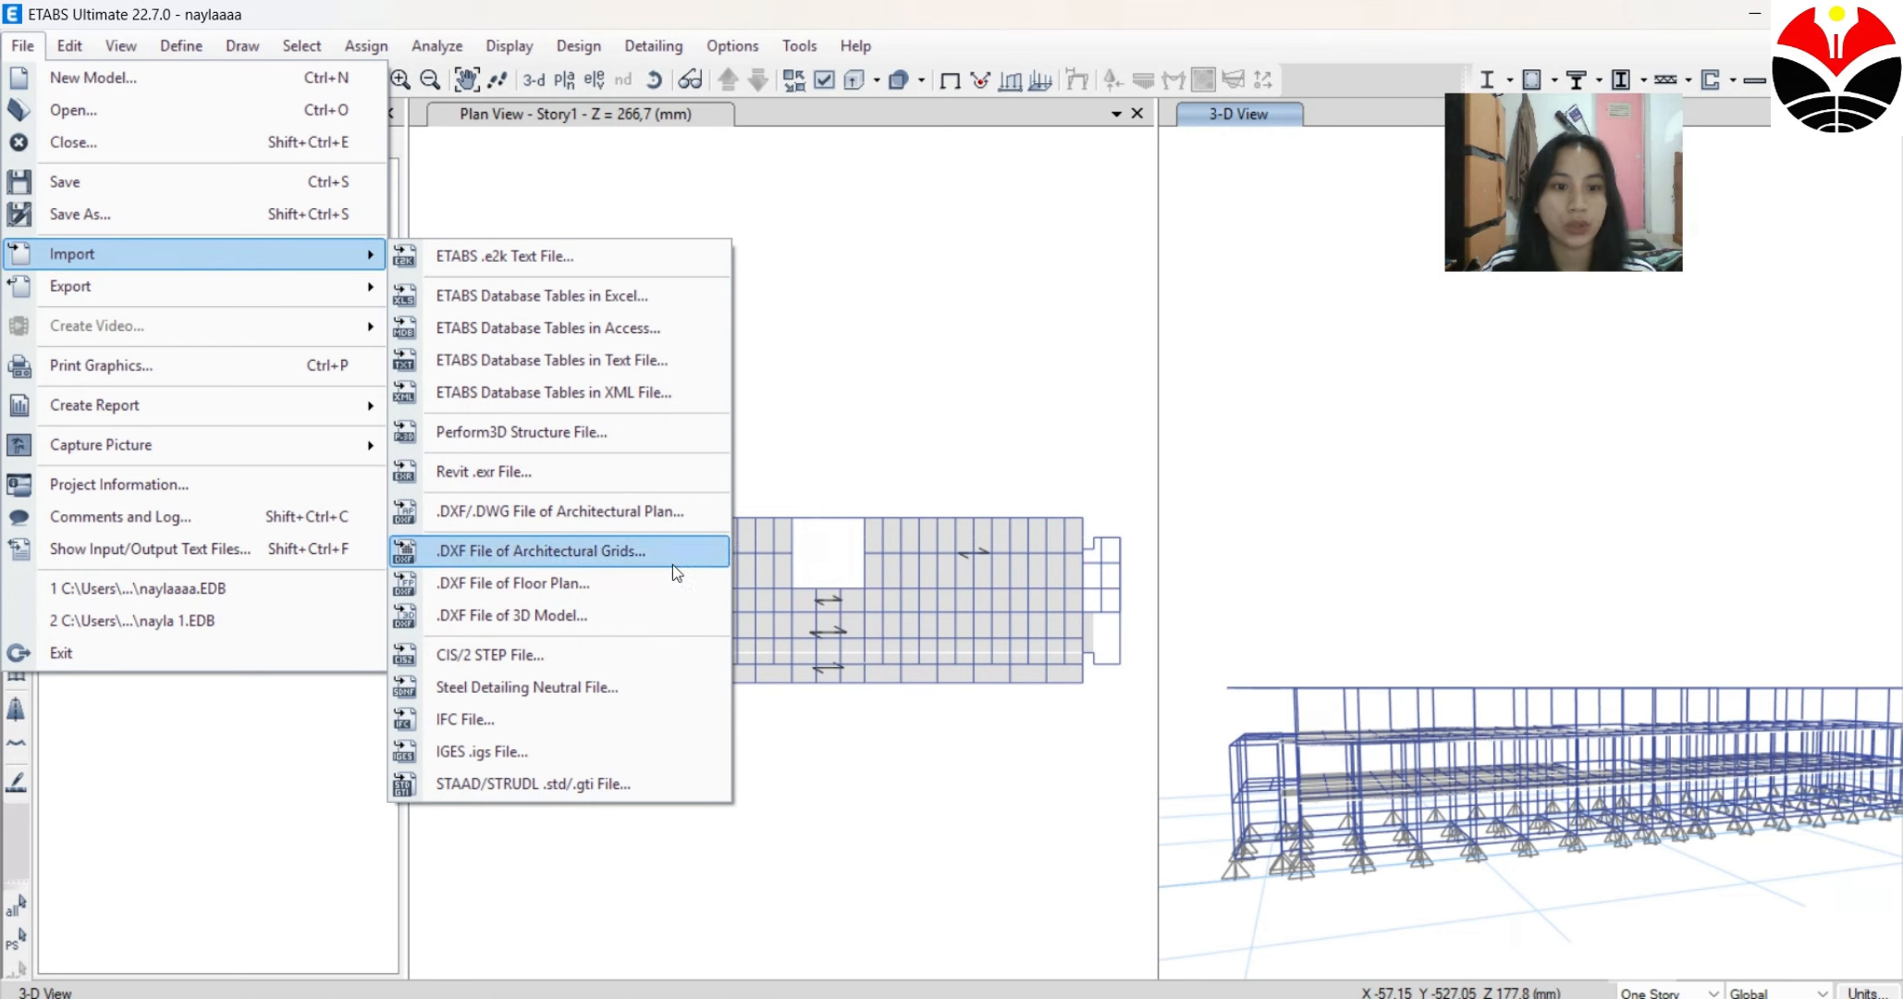
pyautogui.click(657, 612)
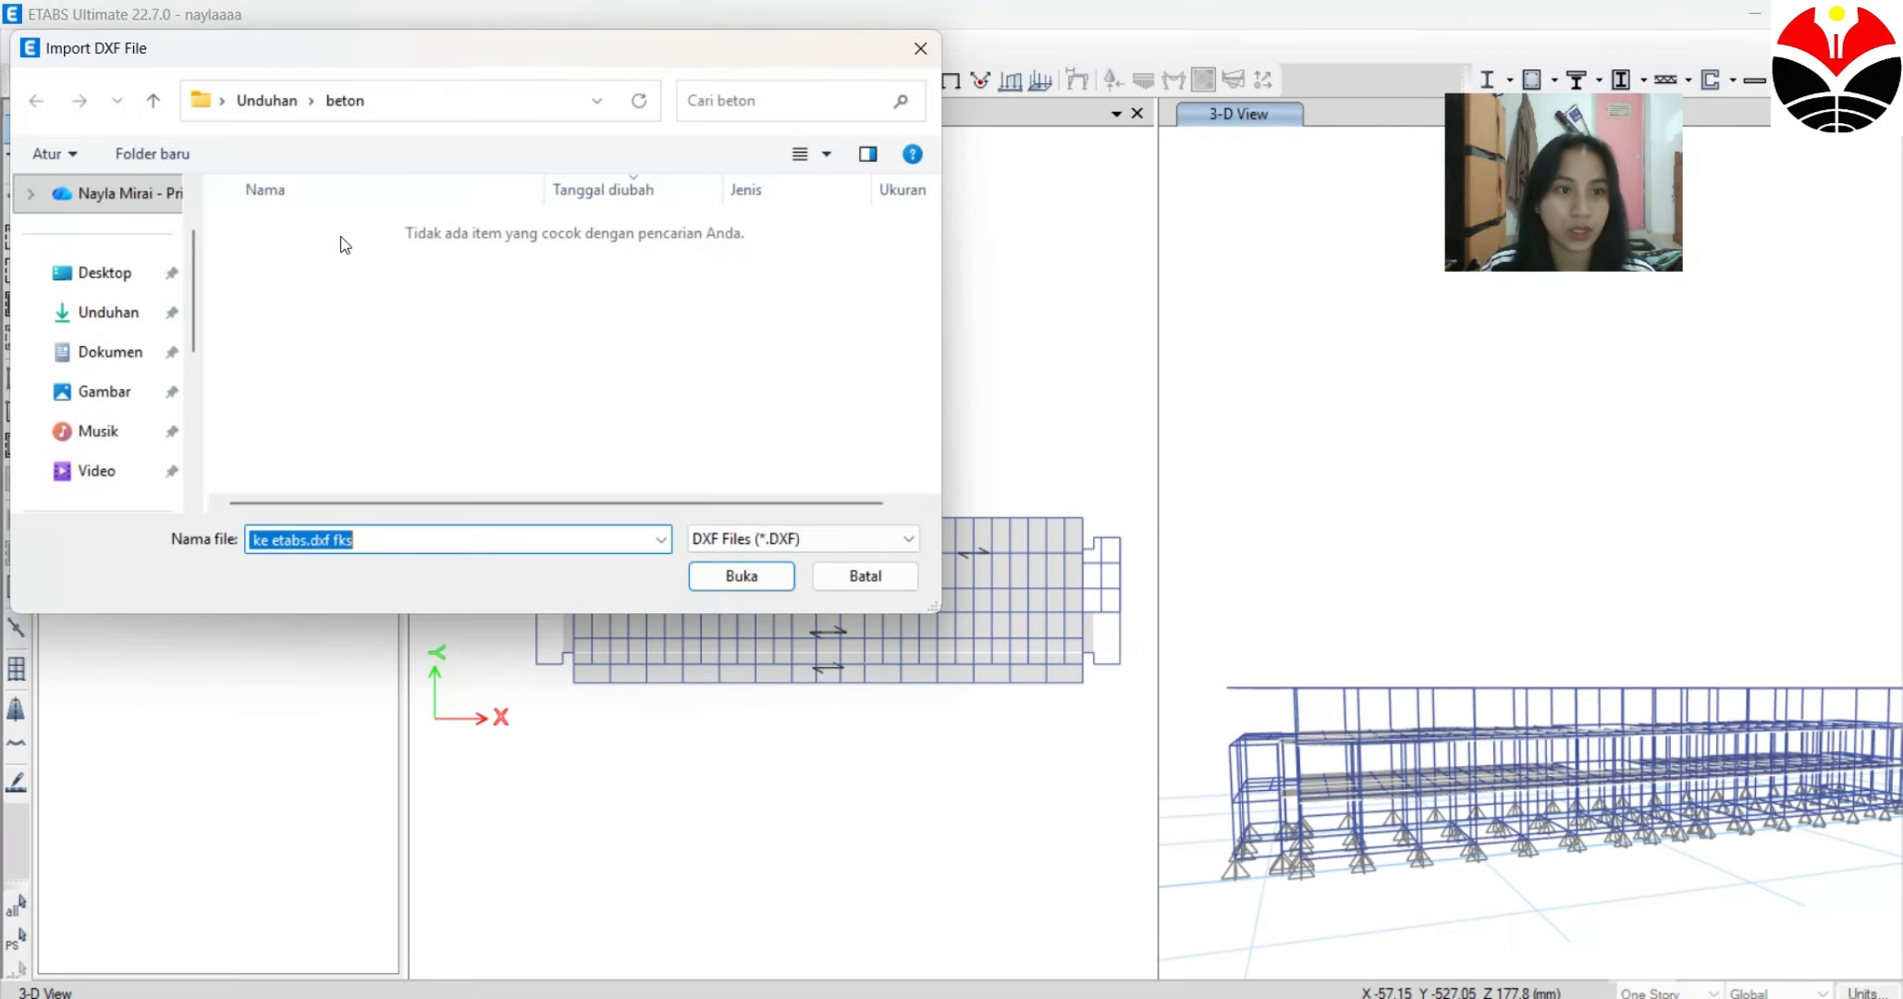
pyautogui.click(109, 312)
pyautogui.click(303, 262)
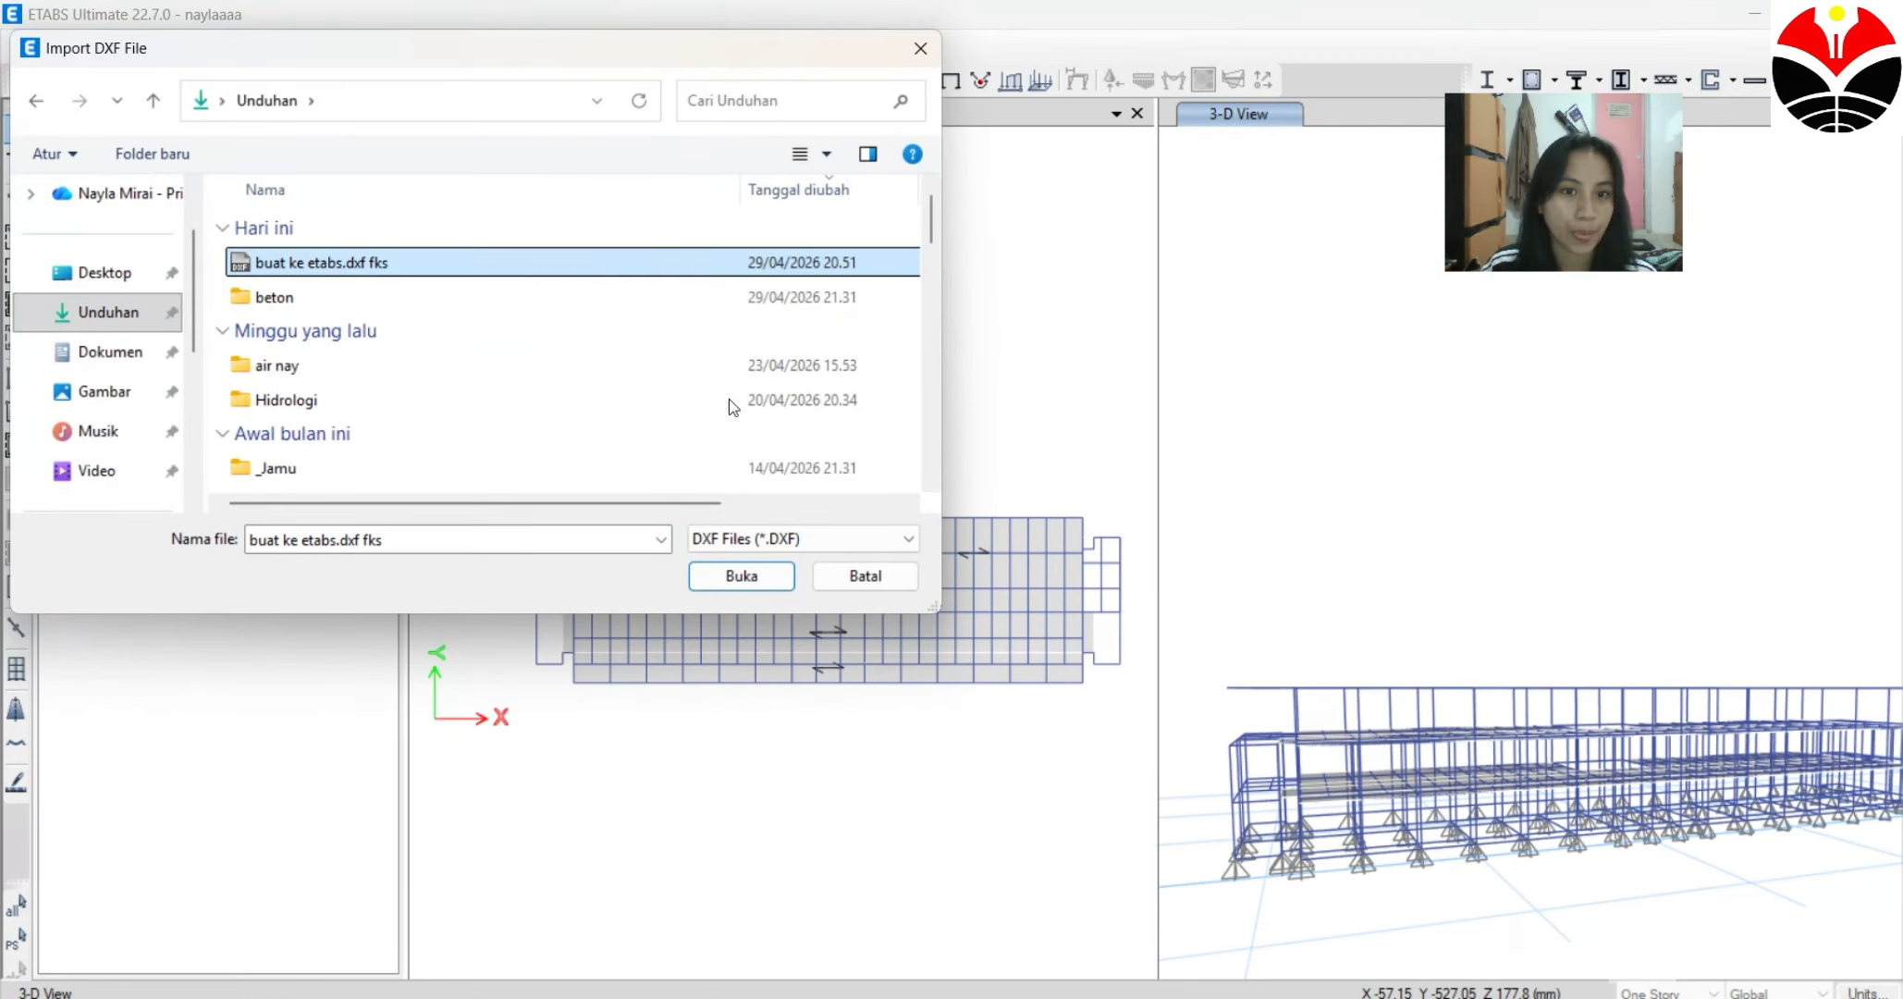
pyautogui.click(753, 575)
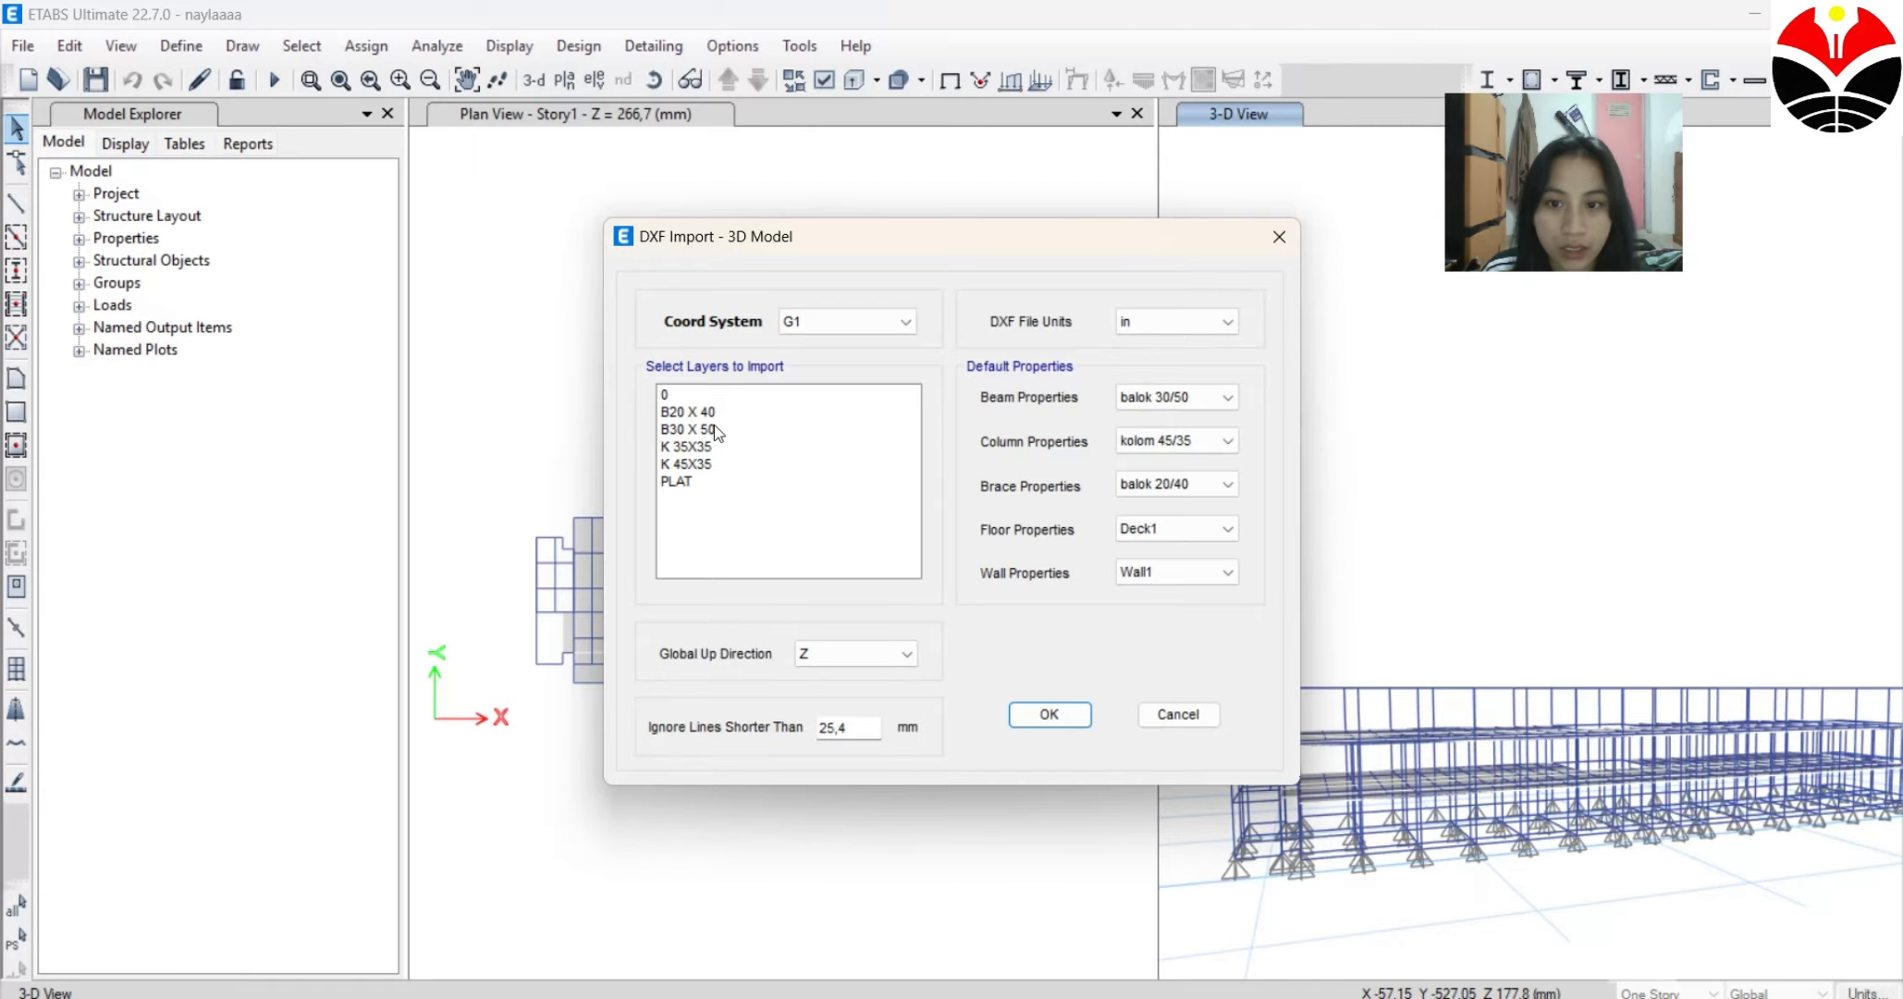
# Select layers B30 X 50, K 45X35 and PLAT for import, with balok 30/50 as beam property and kolom 45/35 as column property.
pyautogui.click(714, 428)
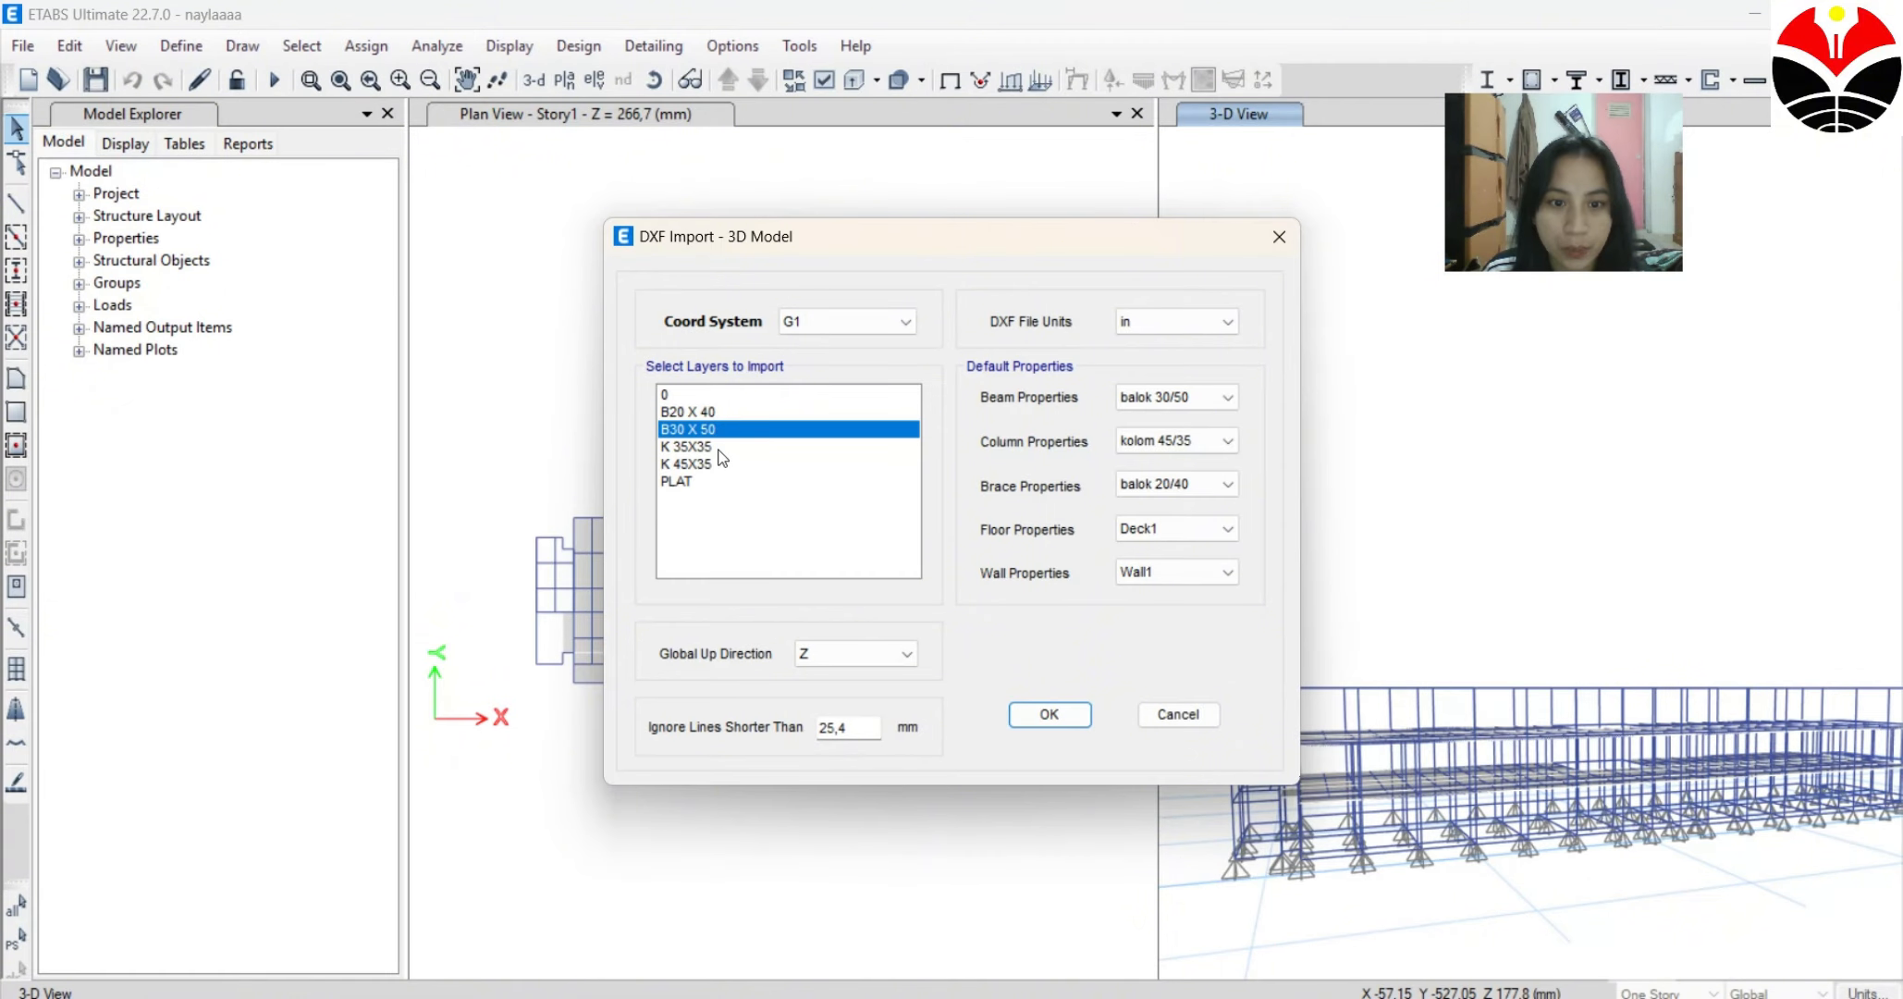
pyautogui.keyDown('ctrl'); pyautogui.click(719, 463); pyautogui.keyUp('ctrl')
pyautogui.keyDown('ctrl'); pyautogui.click(714, 480); pyautogui.keyUp('ctrl')
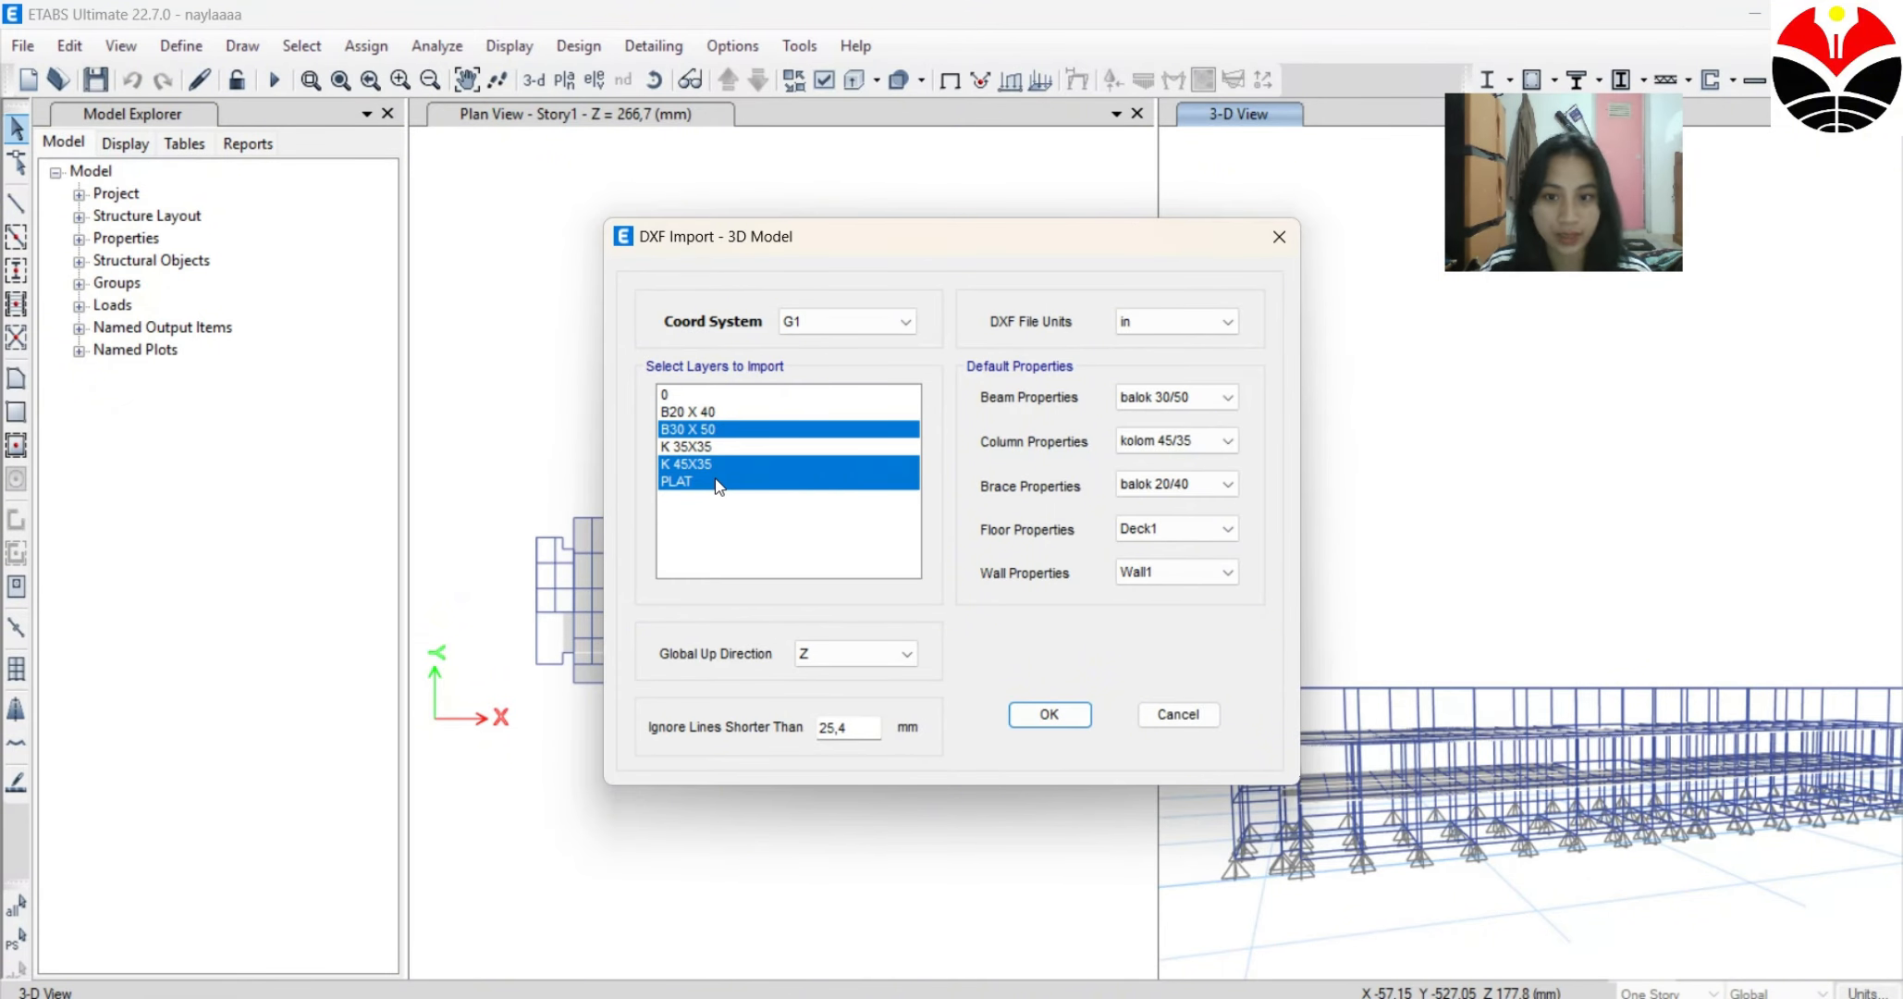
pyautogui.click(1192, 397)
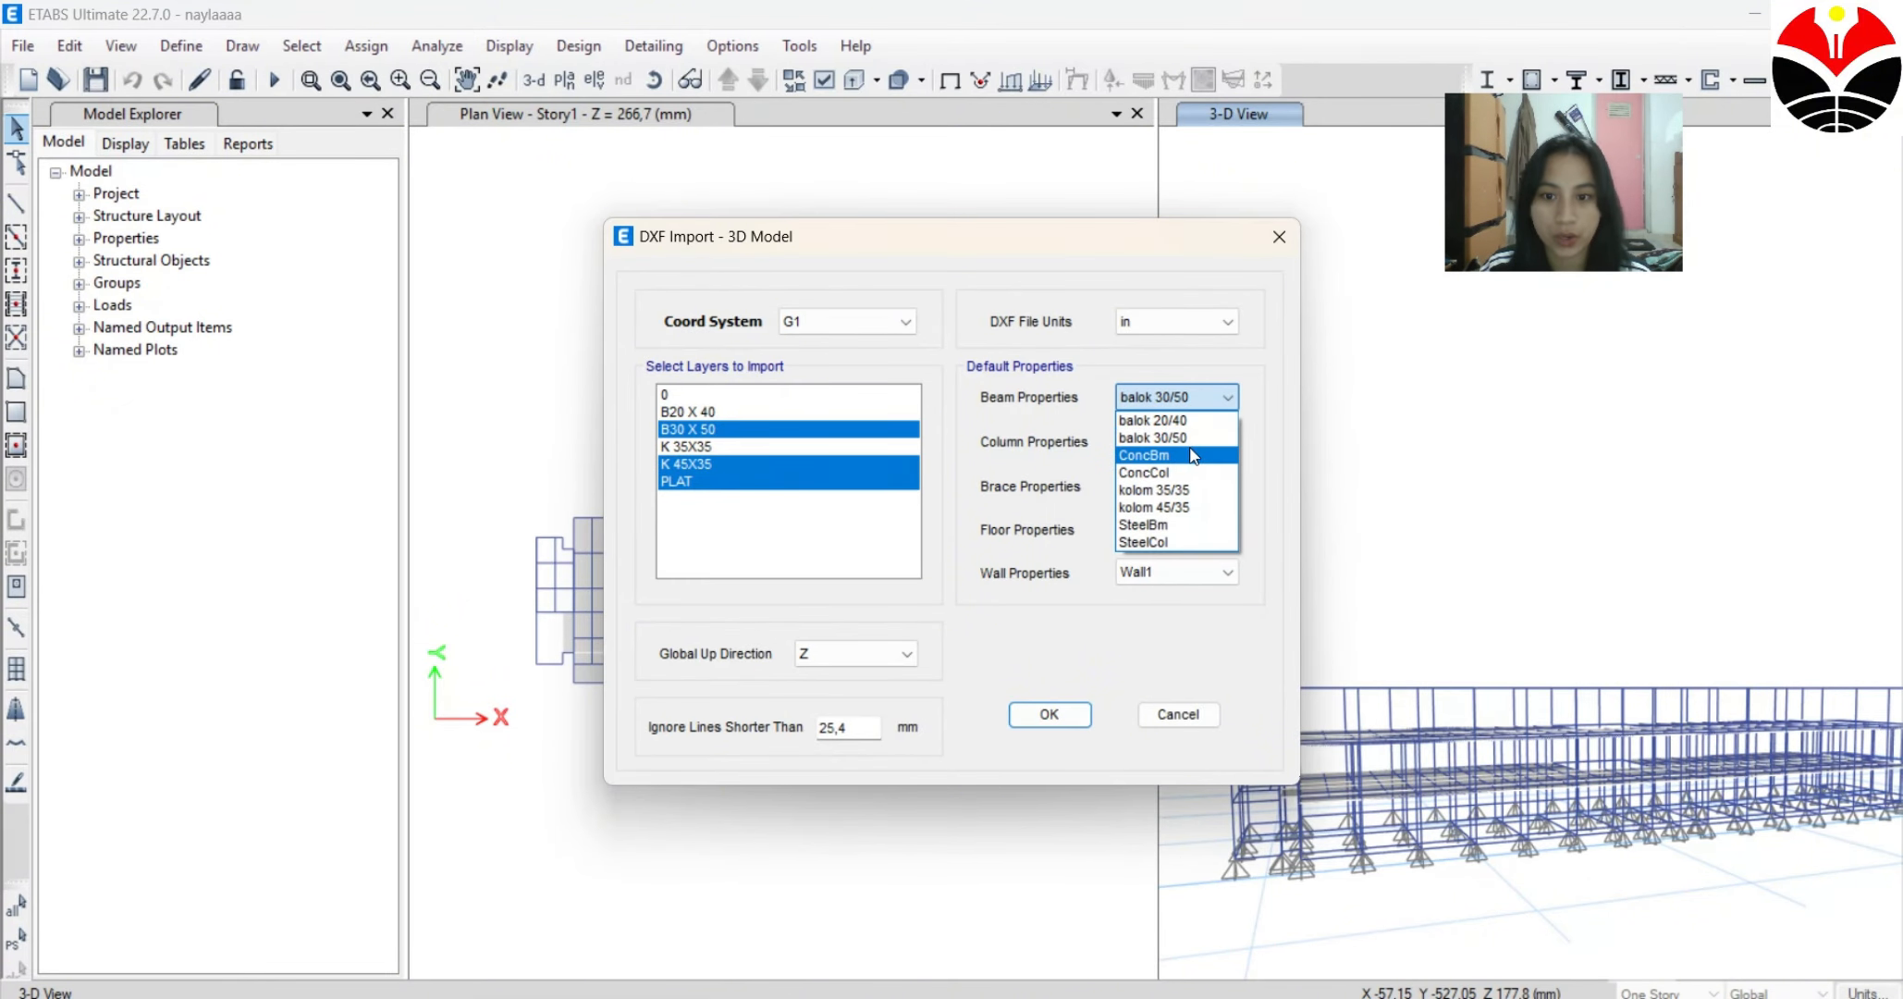
pyautogui.click(1190, 434)
pyautogui.click(1191, 443)
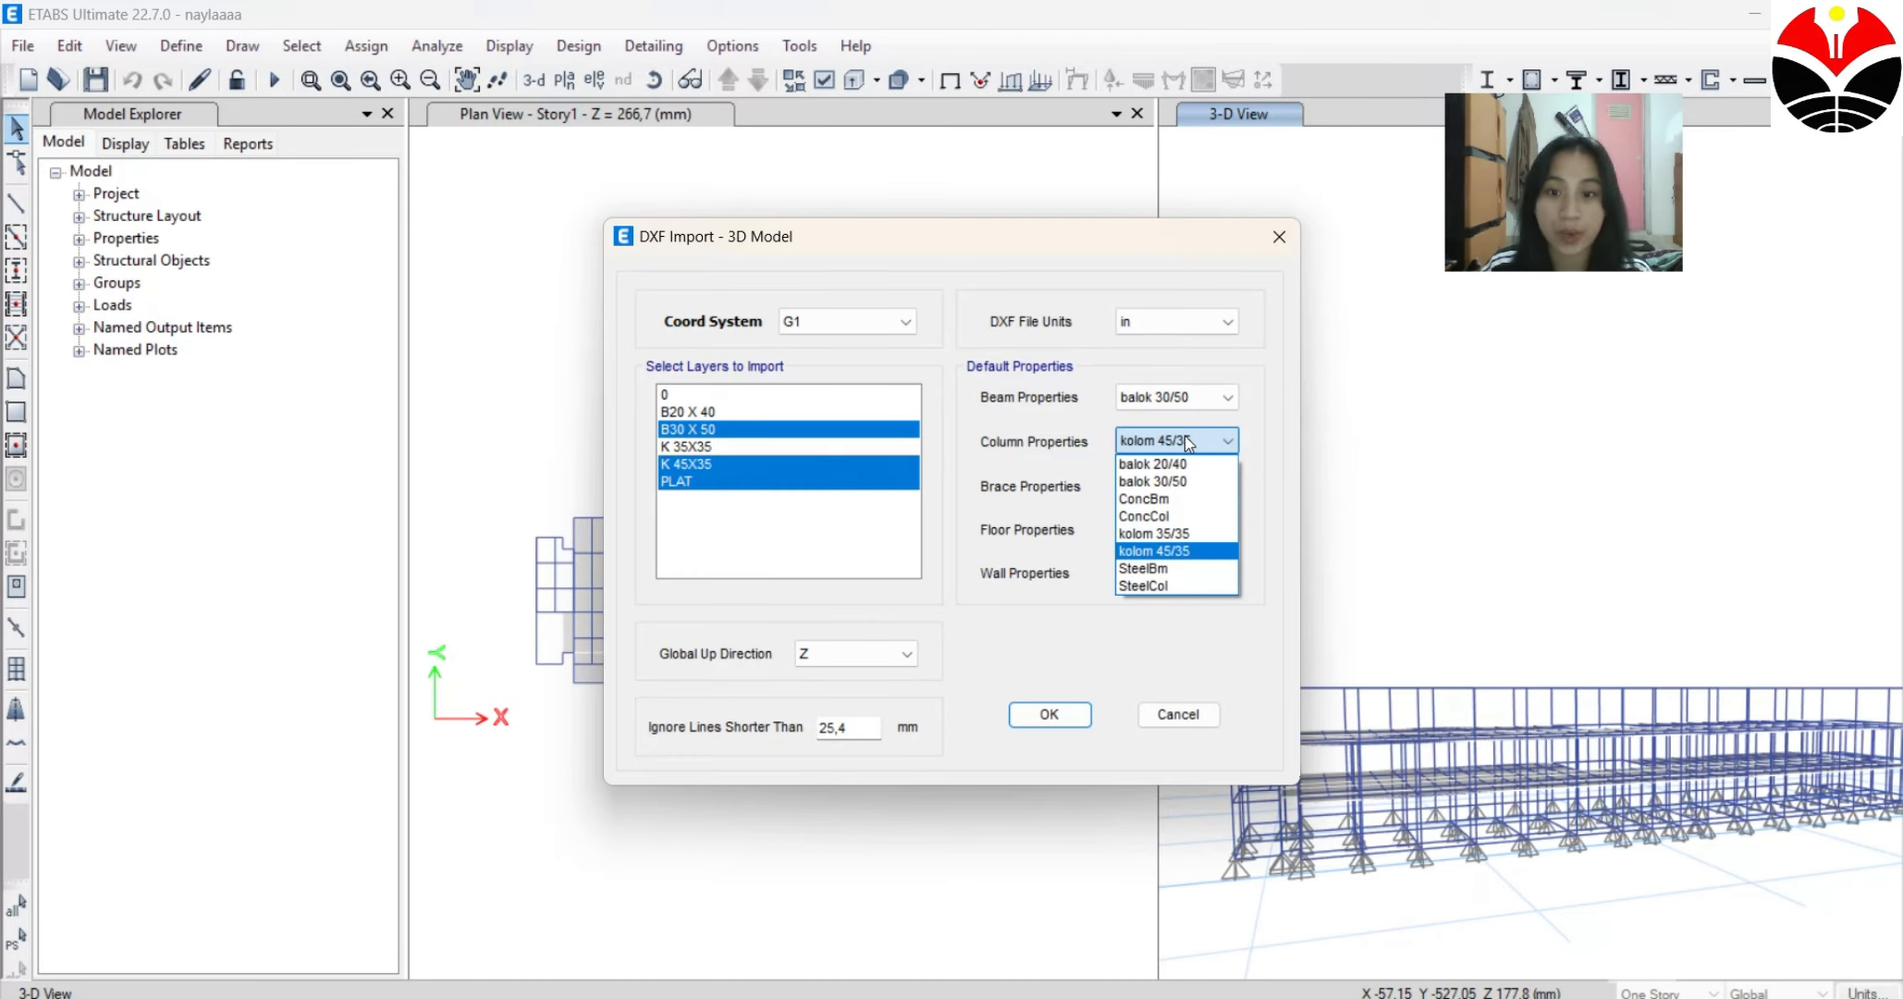
pyautogui.click(1196, 553)
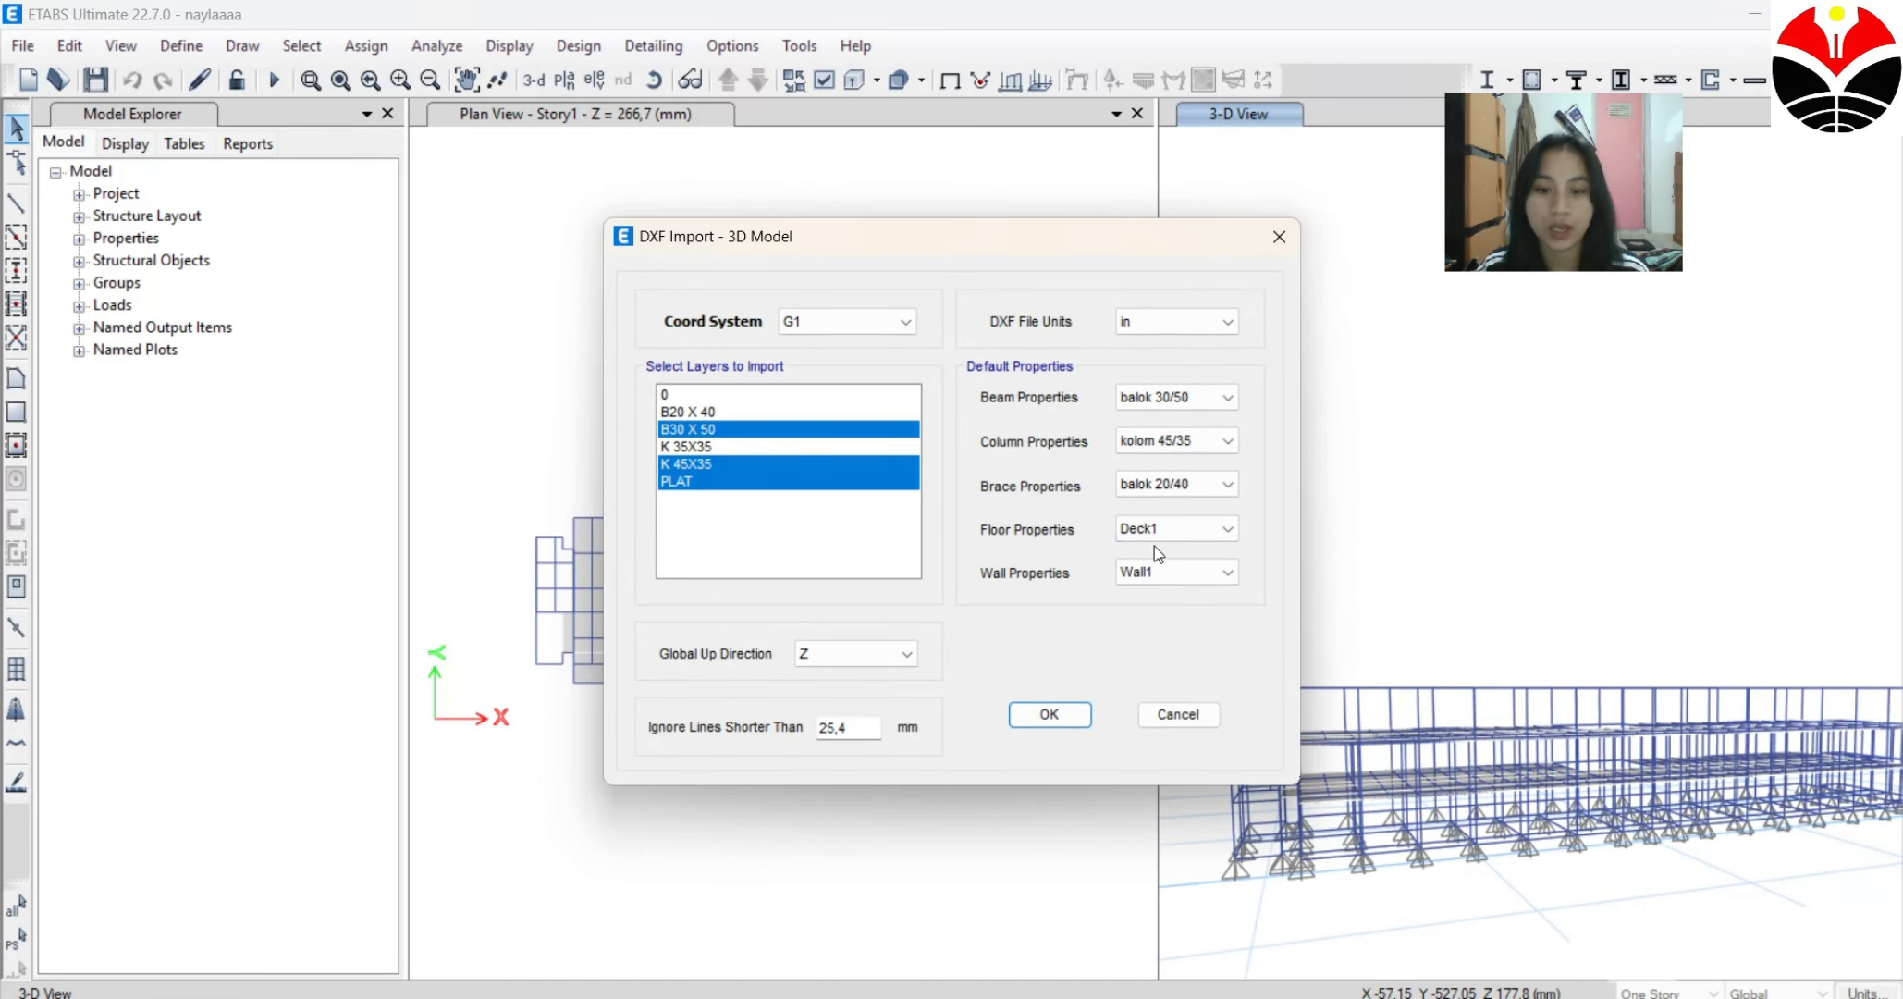
# Run the DXF import and save the model under a new file name in the beton folder.
pyautogui.click(1048, 715)
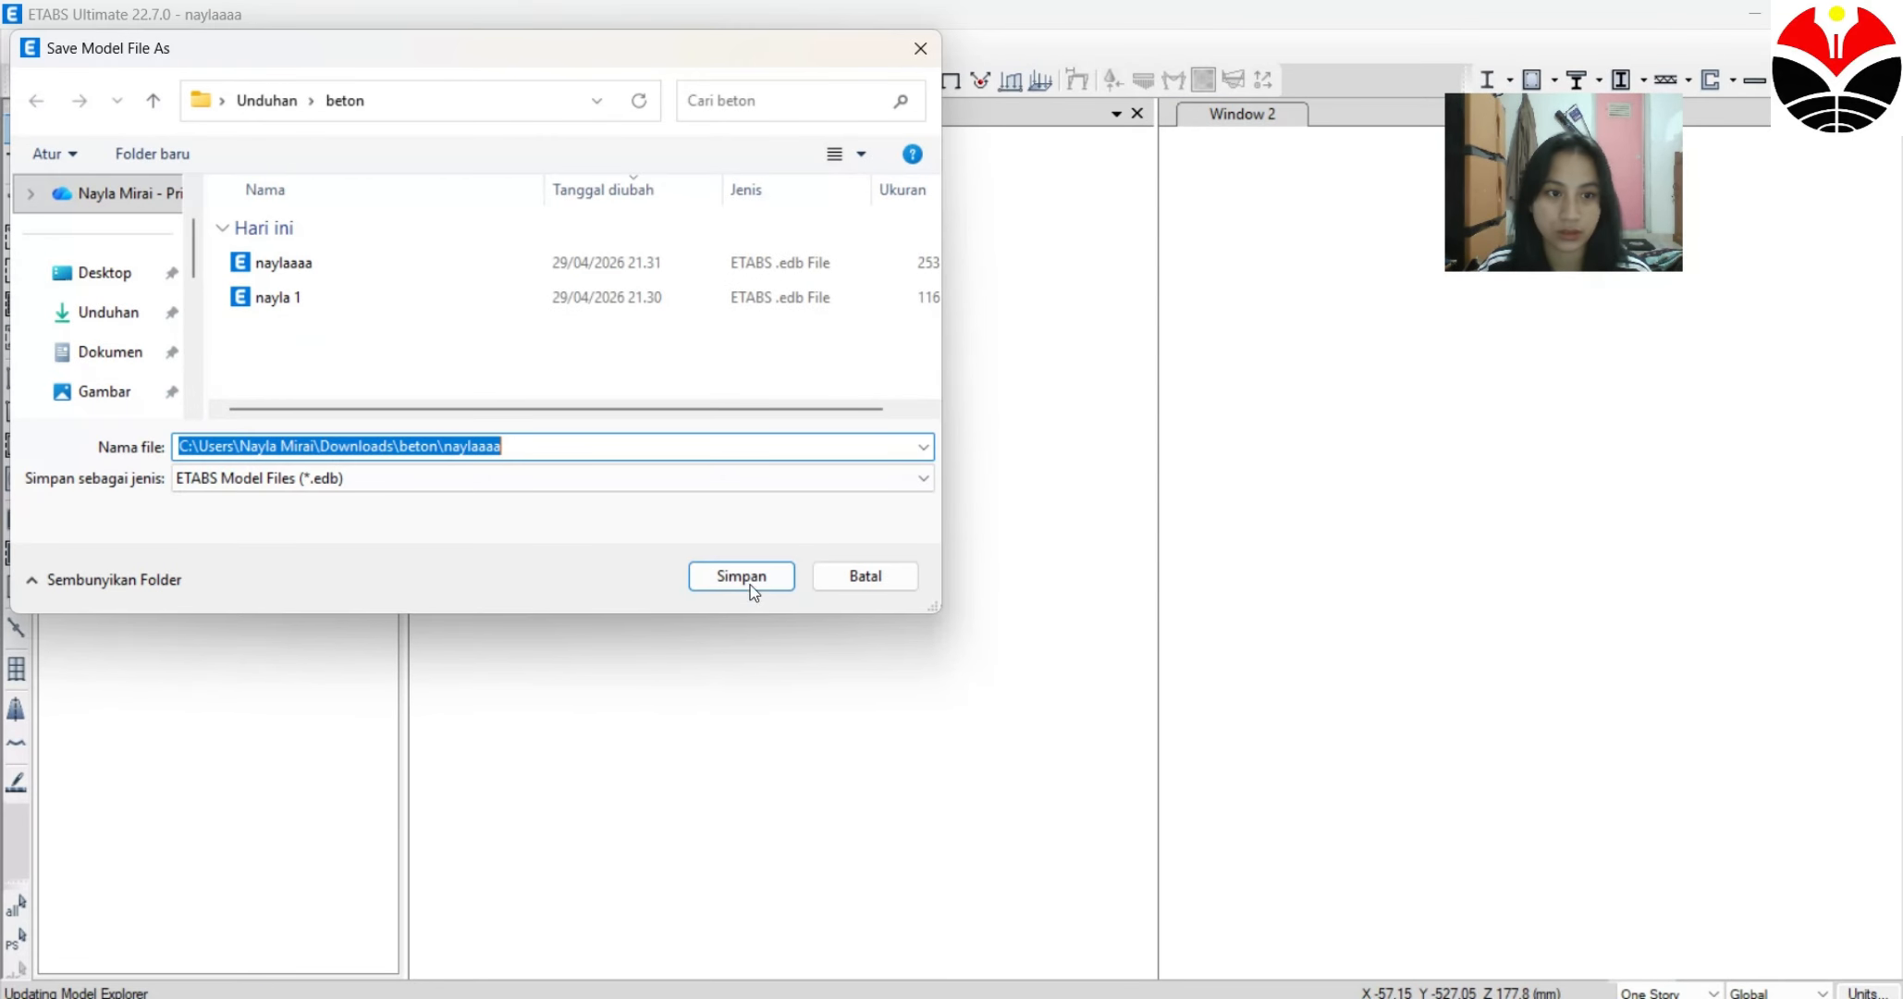
pyautogui.write('naylaaaaa')
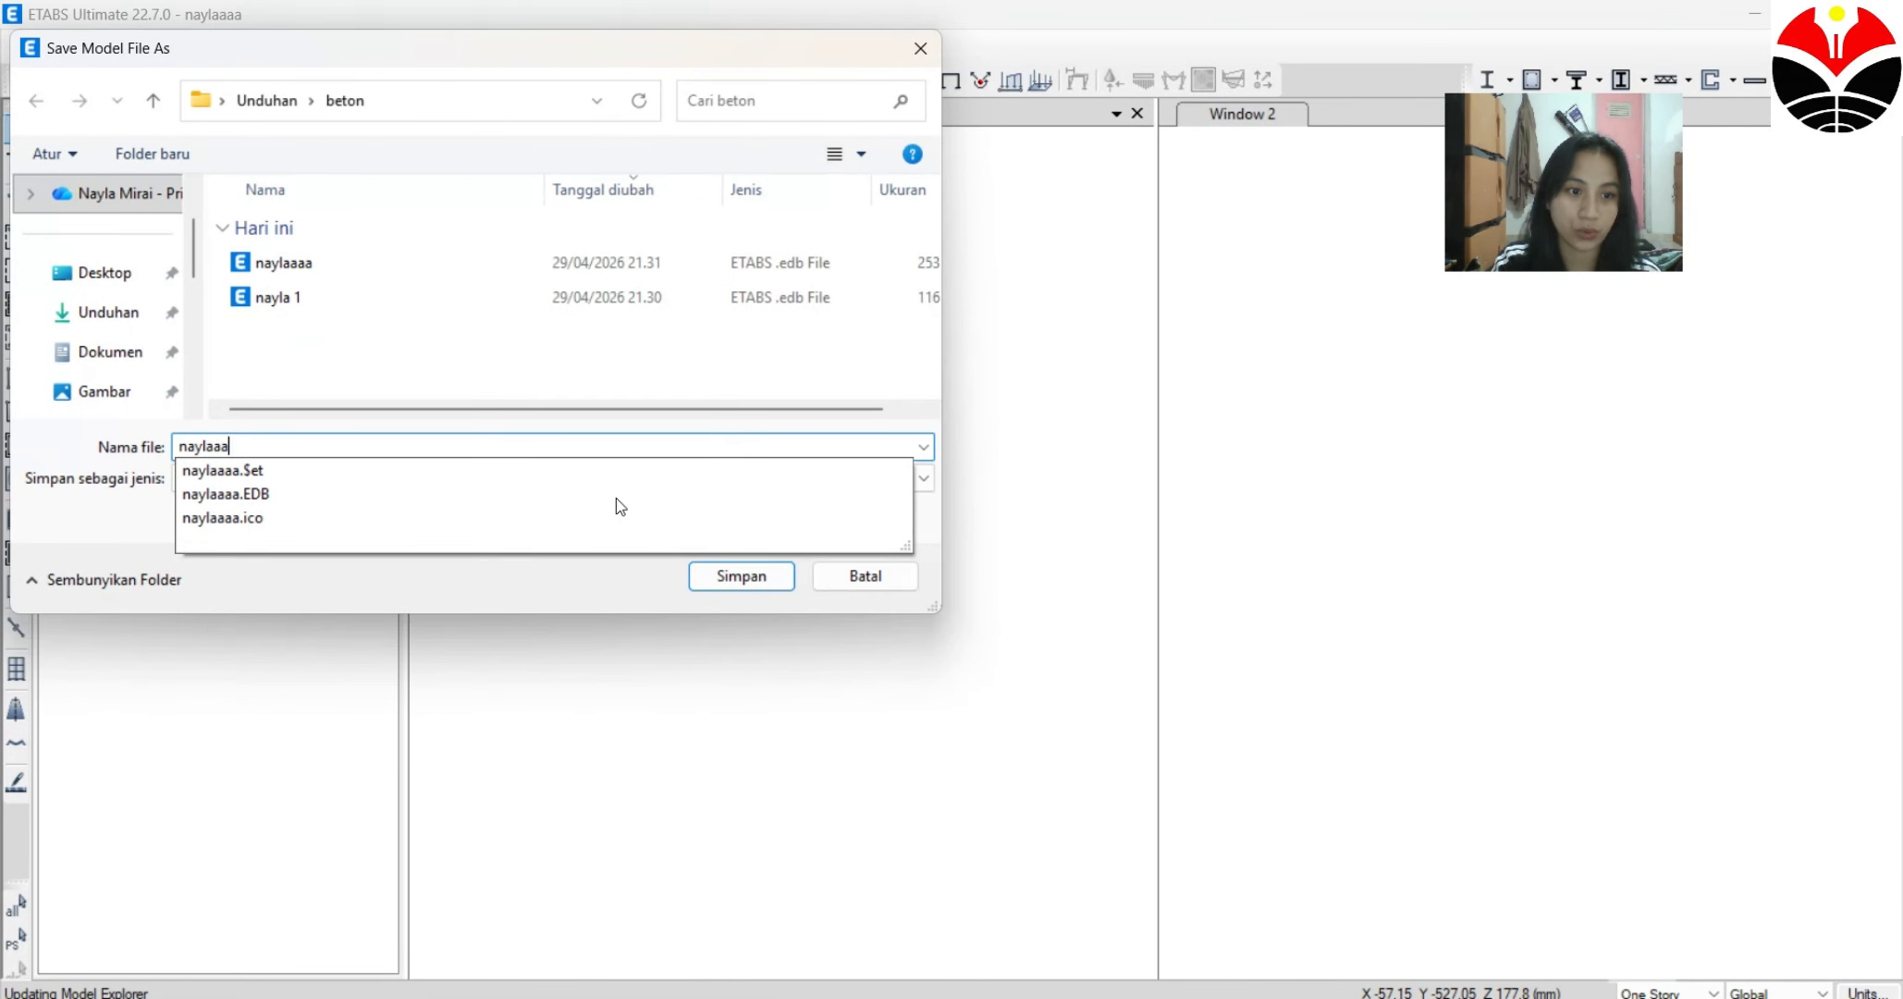
pyautogui.press('Return')
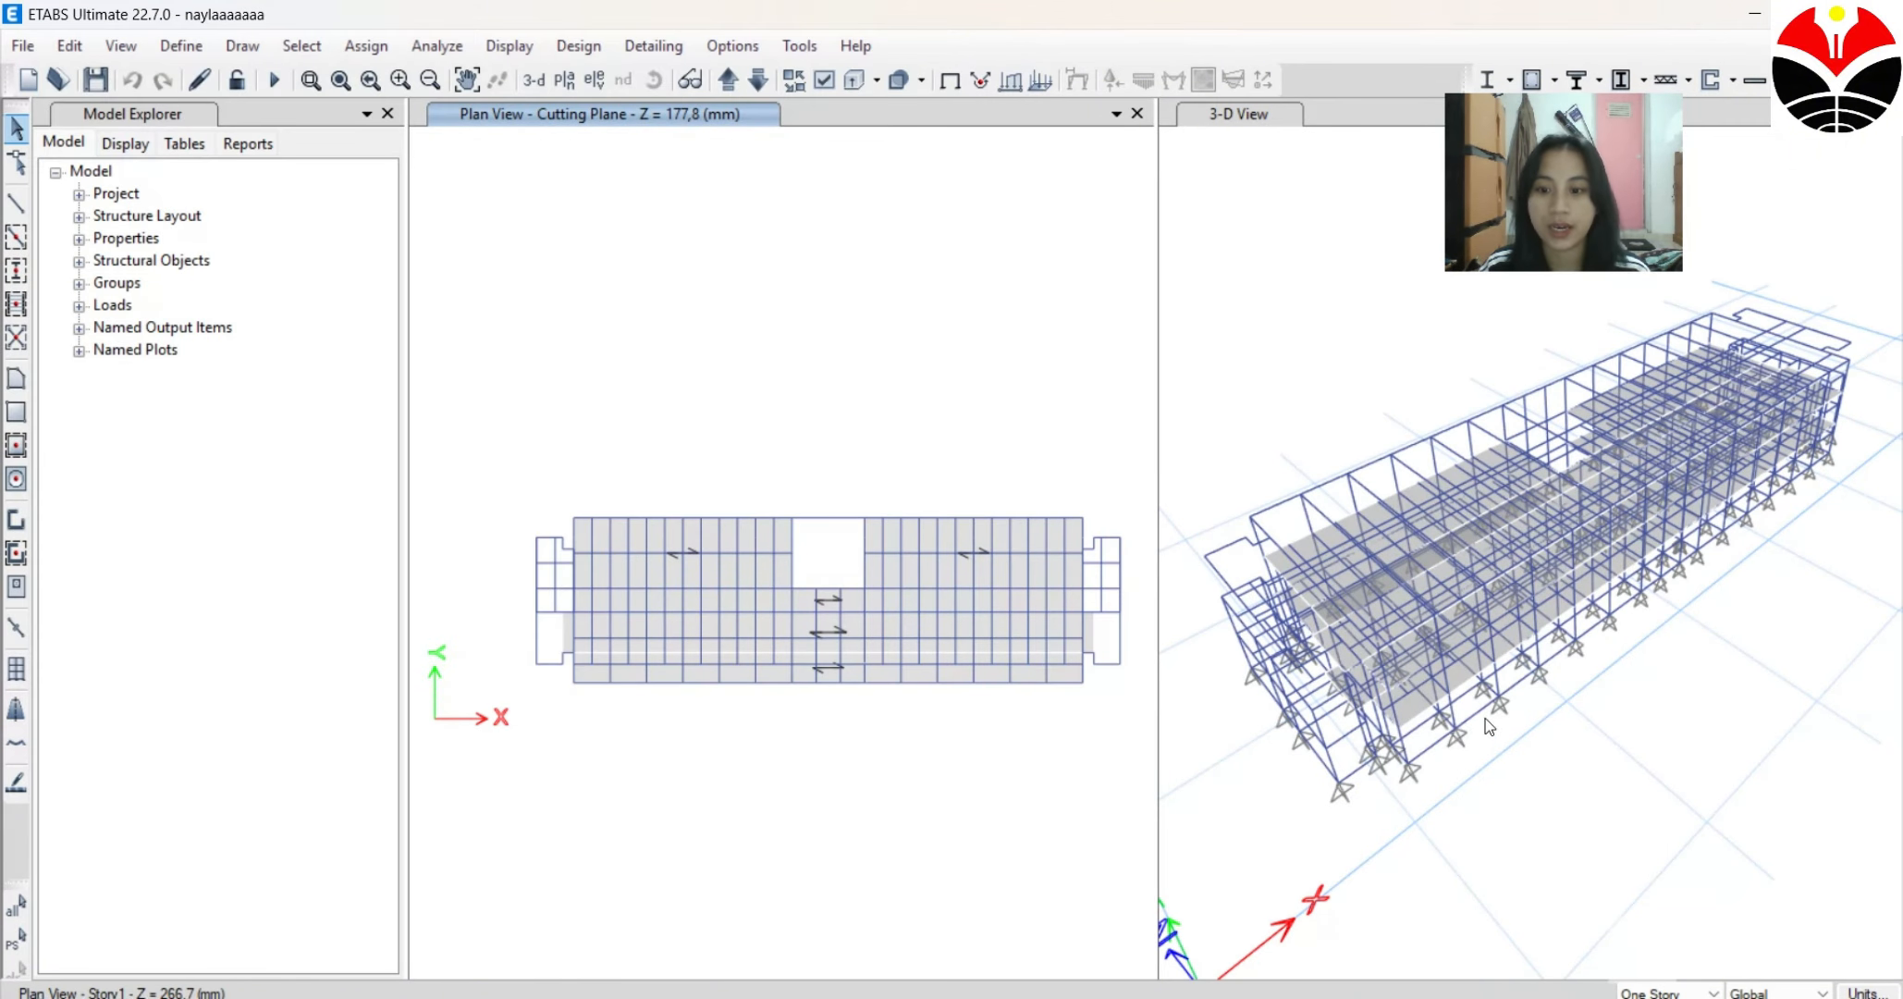
pyautogui.keyDown('shift'); pyautogui.moveTo(1607, 761); pyautogui.dragTo(1613, 809, button='middle'); pyautogui.keyUp('shift')
pyautogui.scroll(5, 1631, 623)
pyautogui.scroll(-5, 1614, 629)
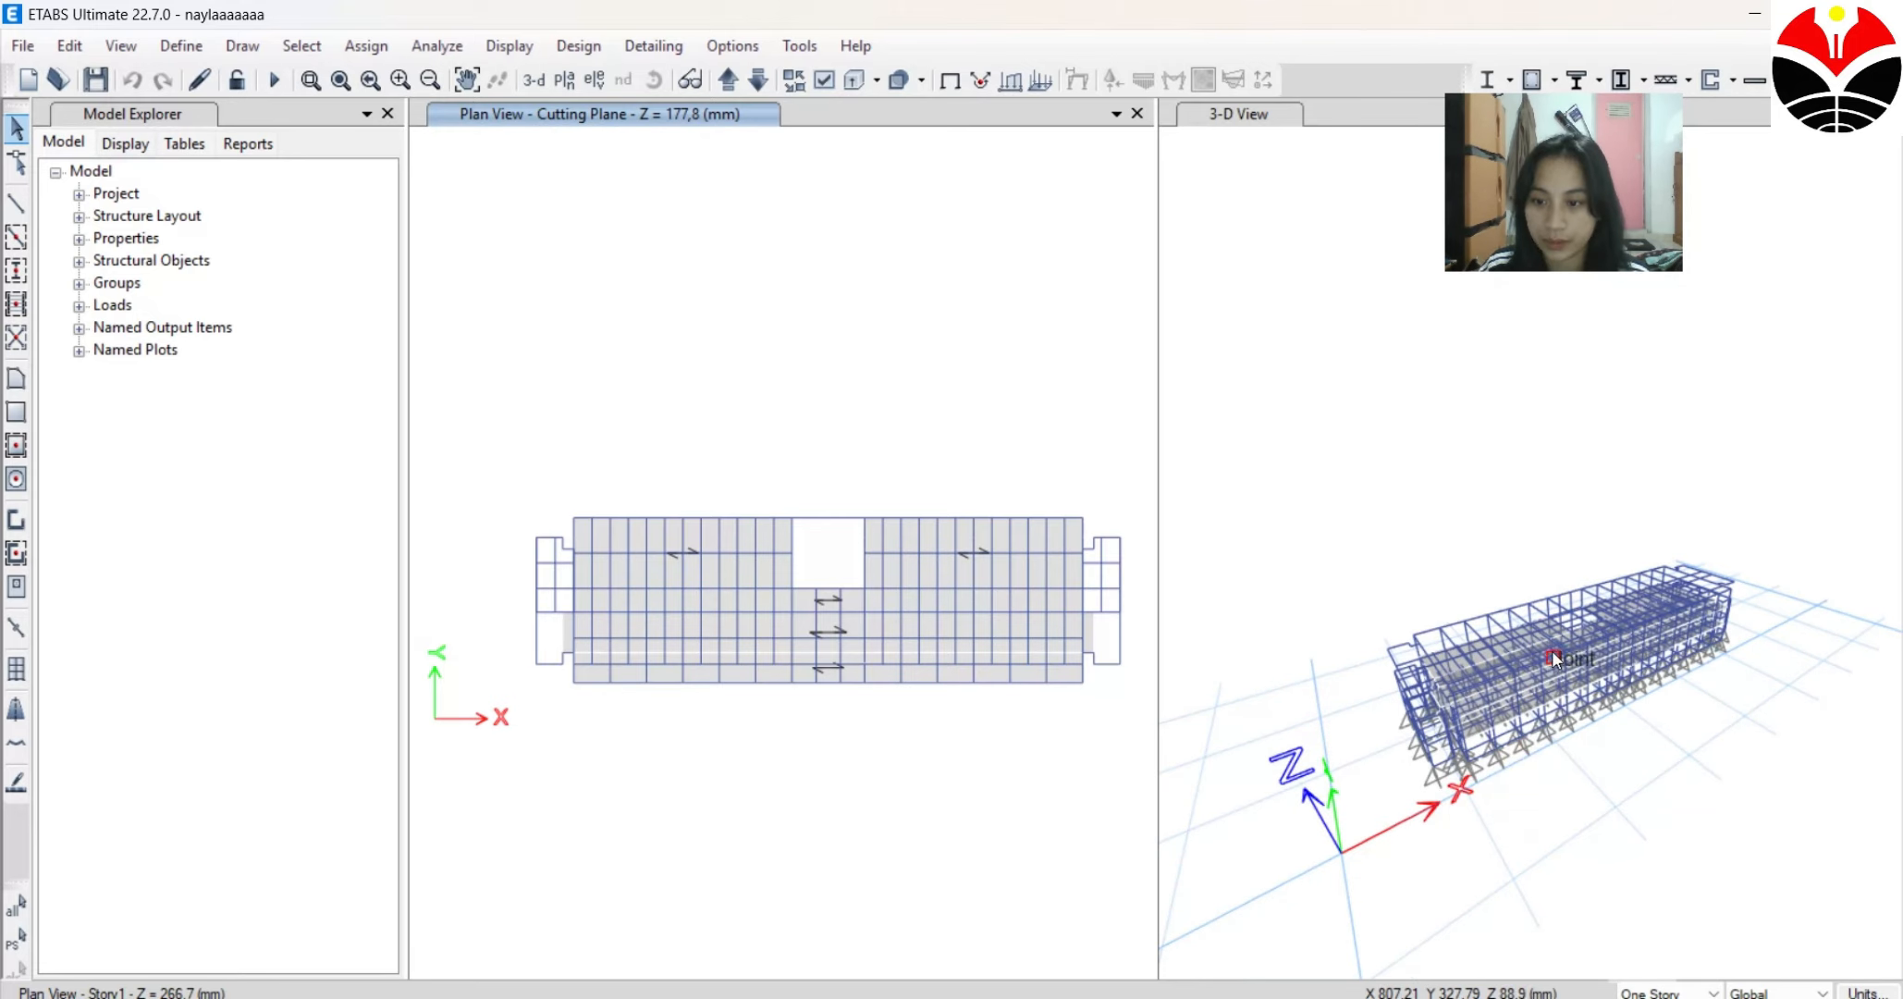
# Try to select every slab in the model that uses the Plank1 slab property.
pyautogui.scroll(4, 1551, 643)
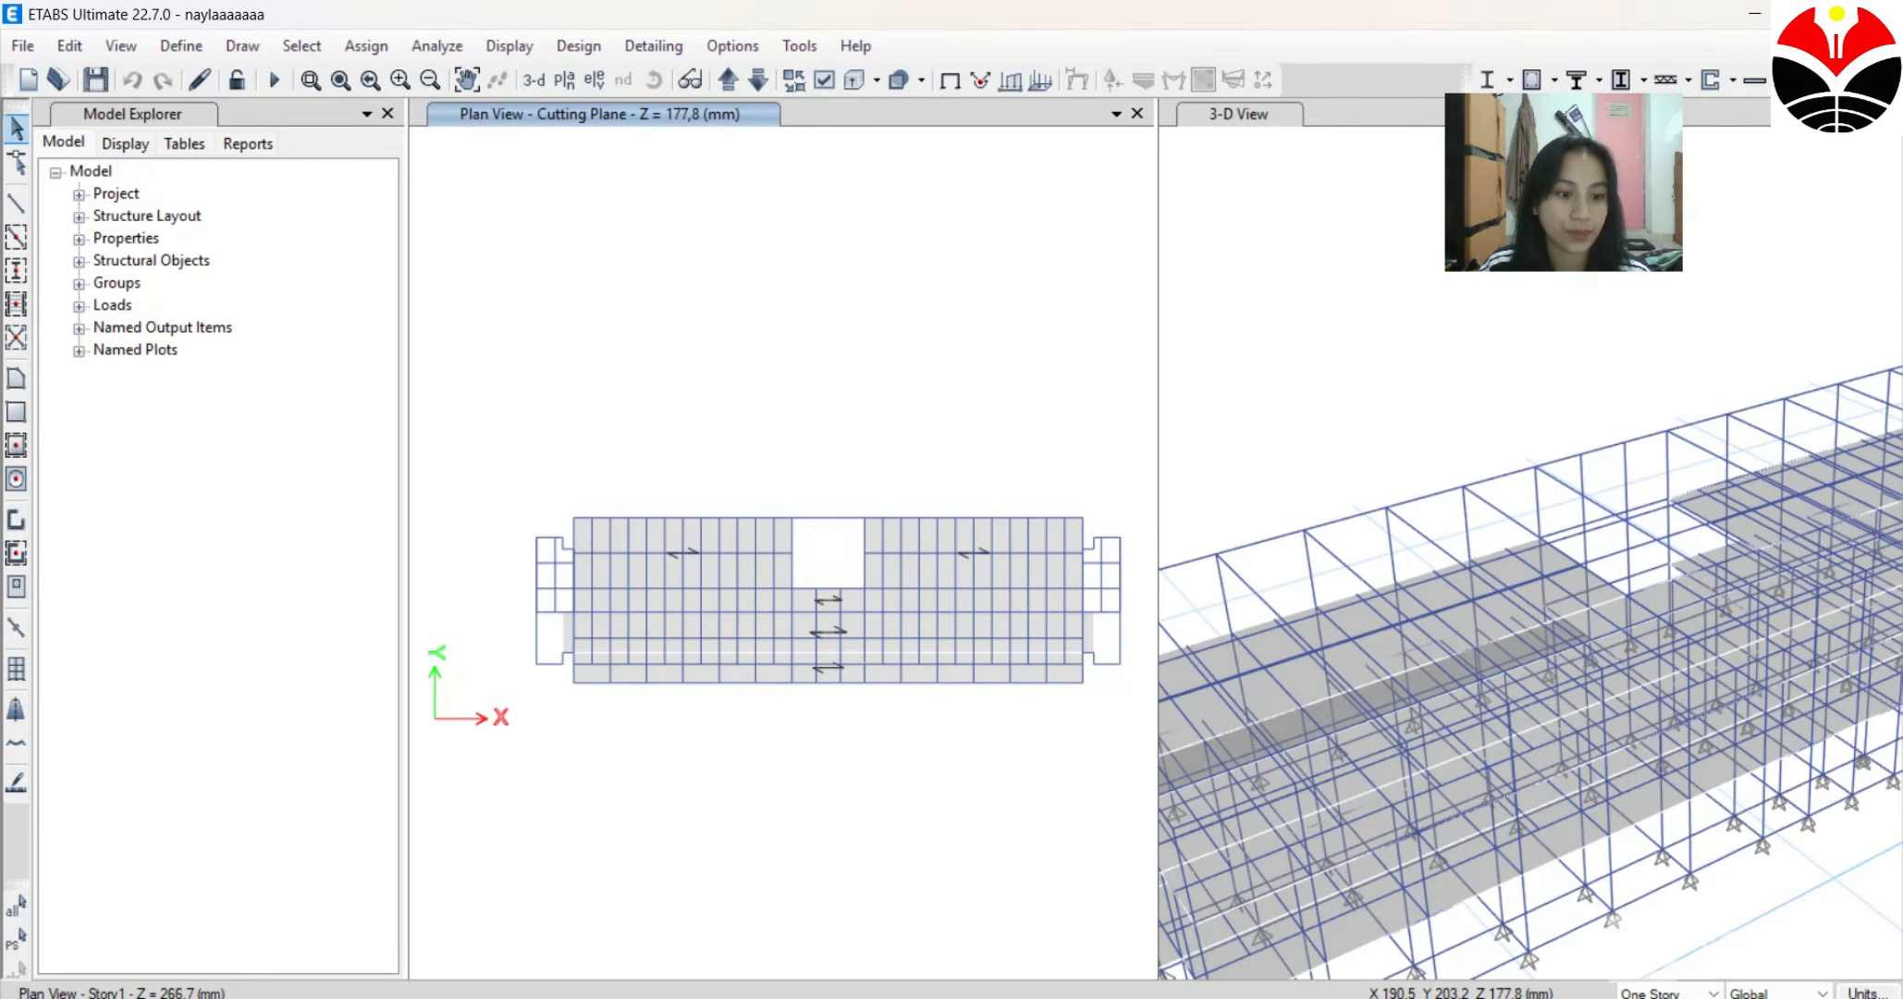
pyautogui.scroll(-5, 1287, 702)
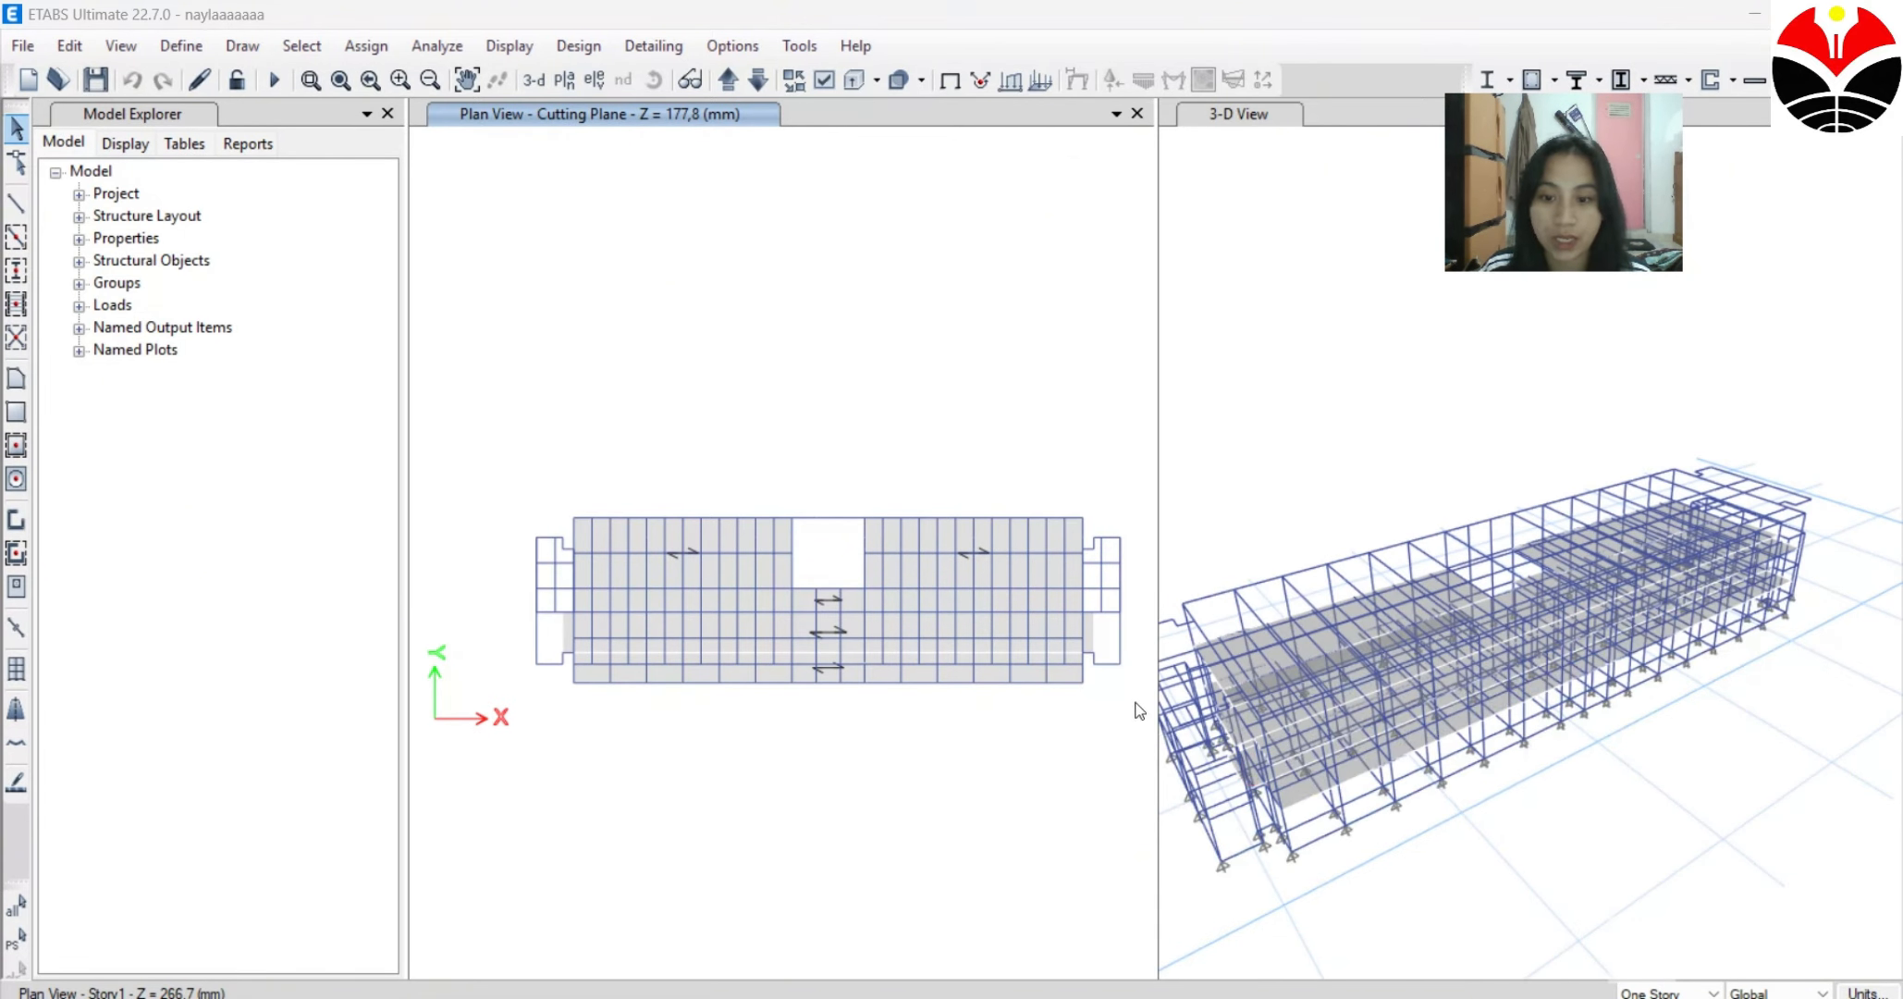
pyautogui.click(294, 48)
pyautogui.click(296, 50)
pyautogui.click(298, 53)
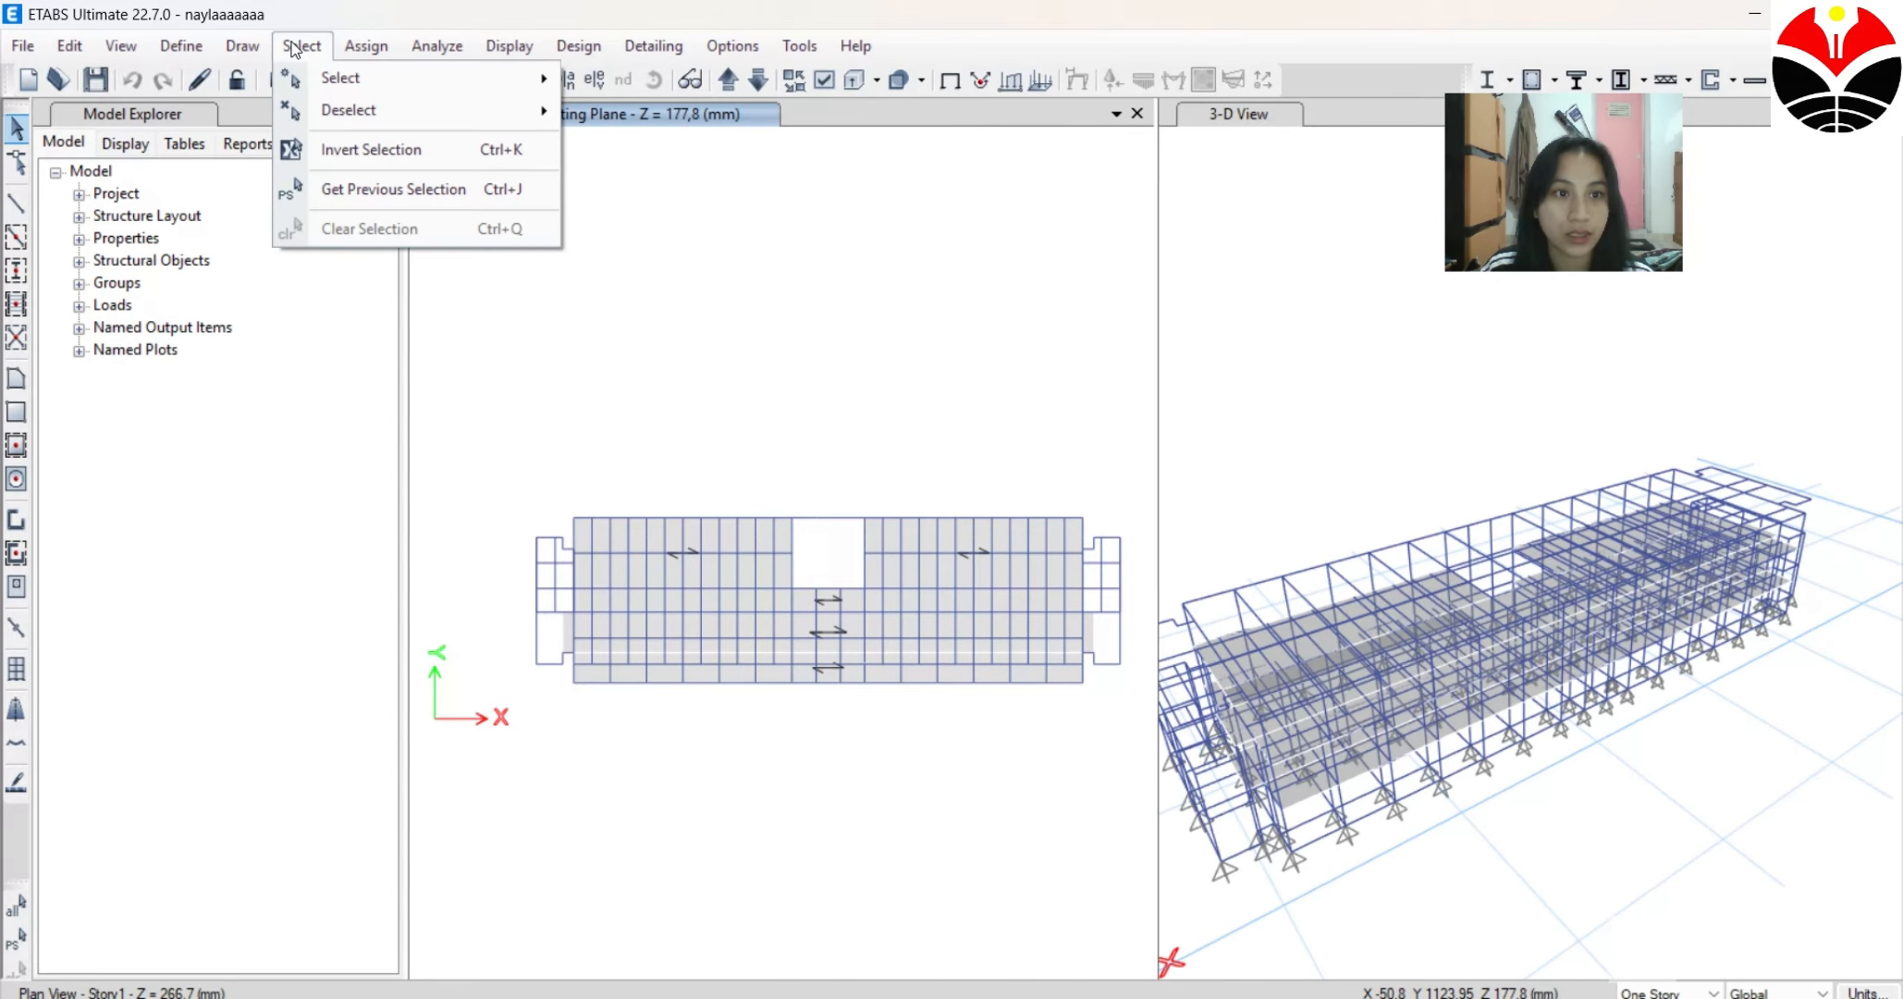
pyautogui.click(305, 54)
pyautogui.click(308, 54)
pyautogui.moveTo(361, 85)
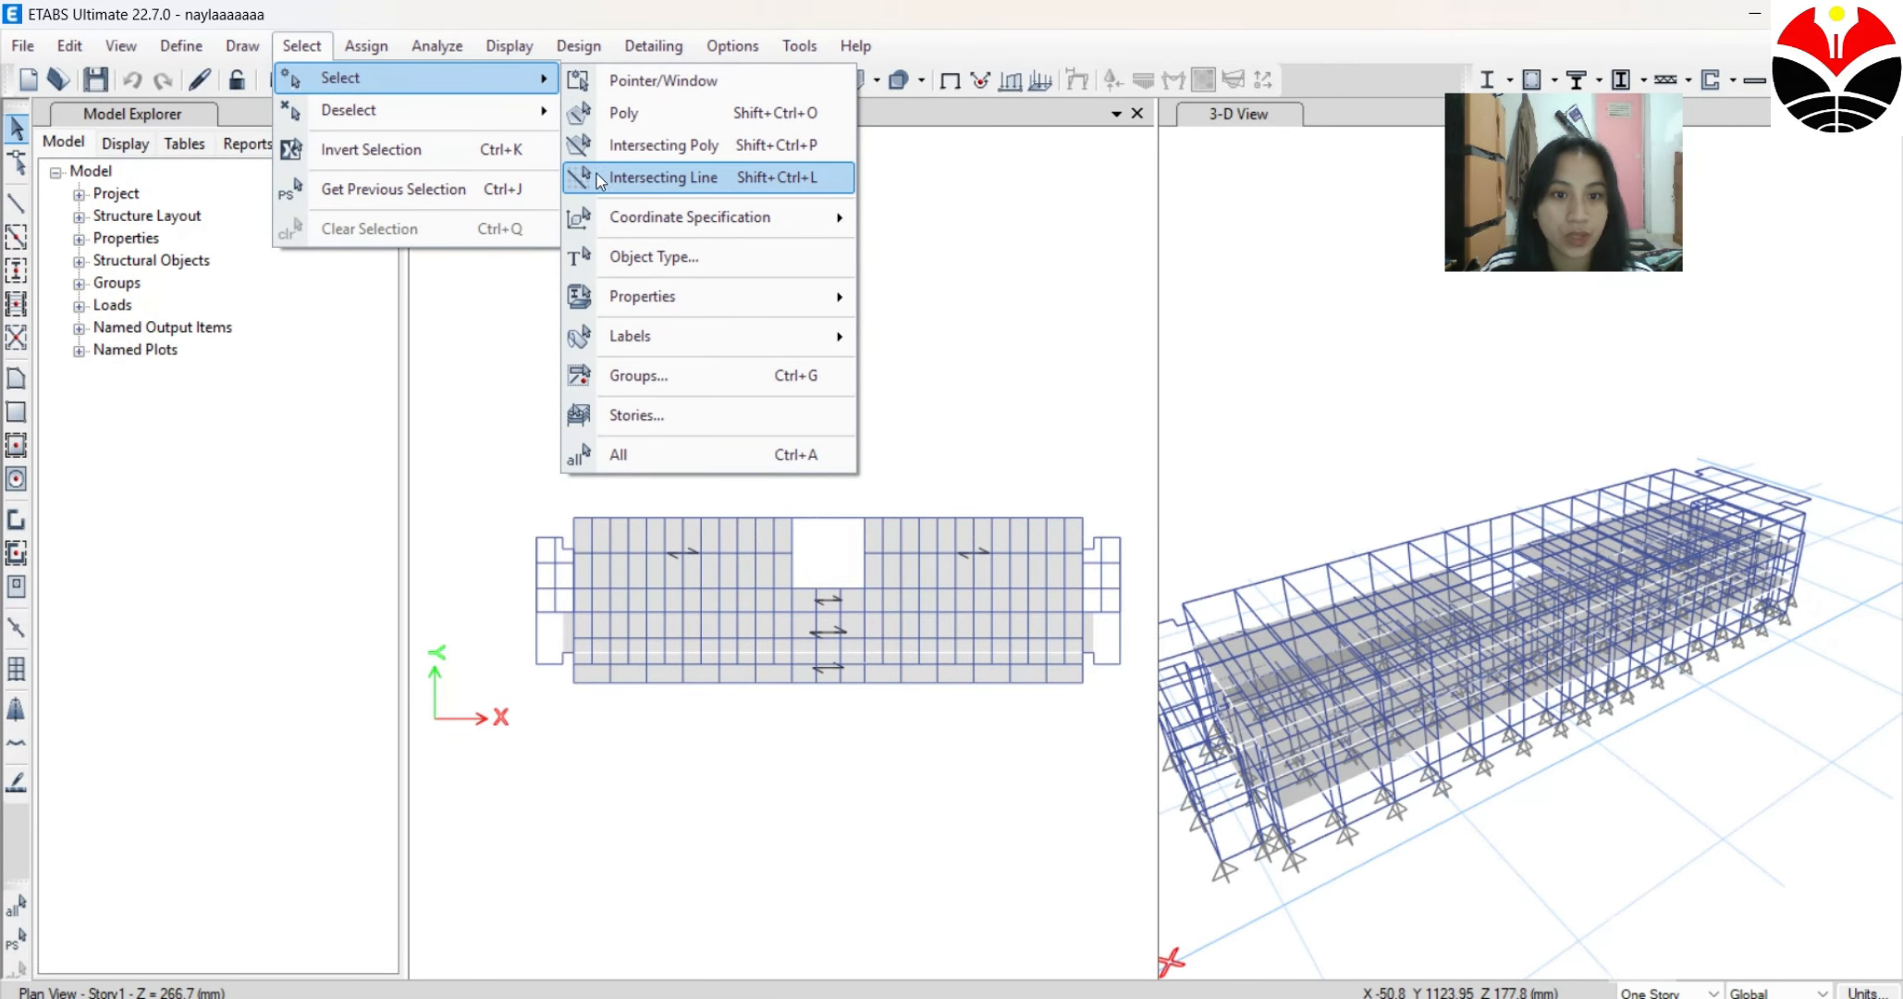
pyautogui.moveTo(766, 296)
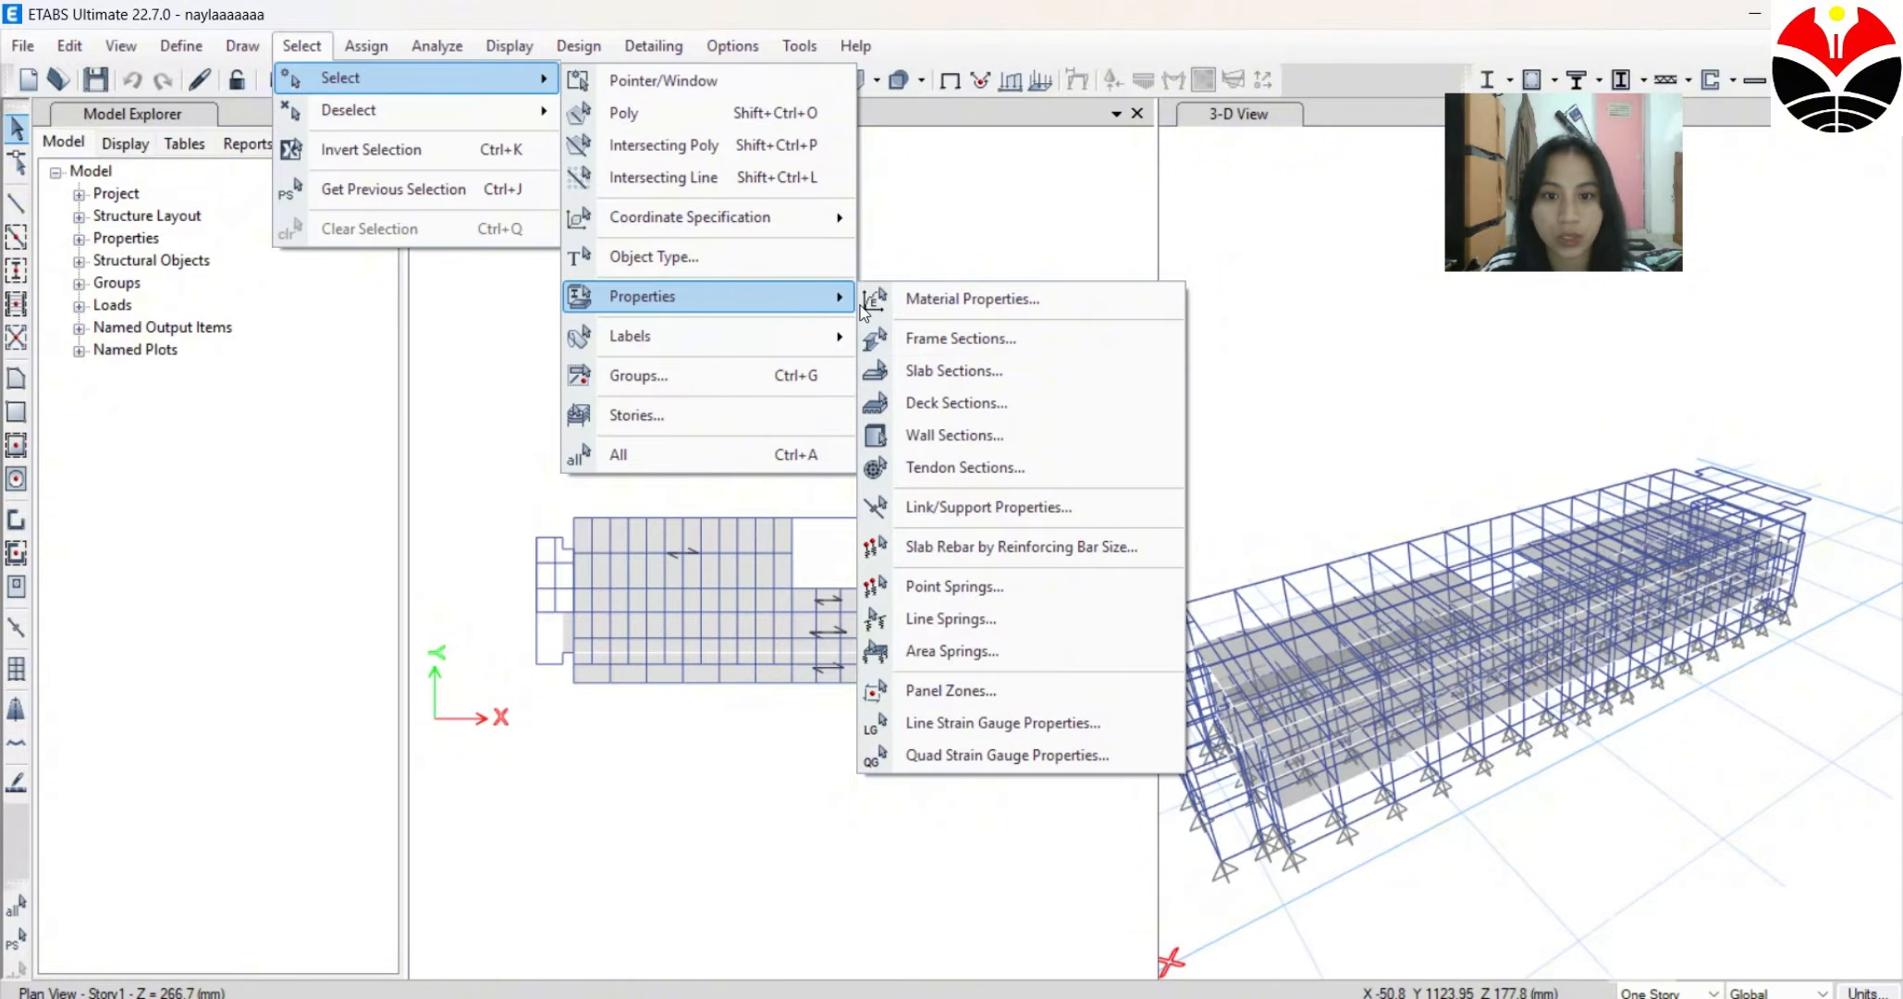
pyautogui.click(954, 371)
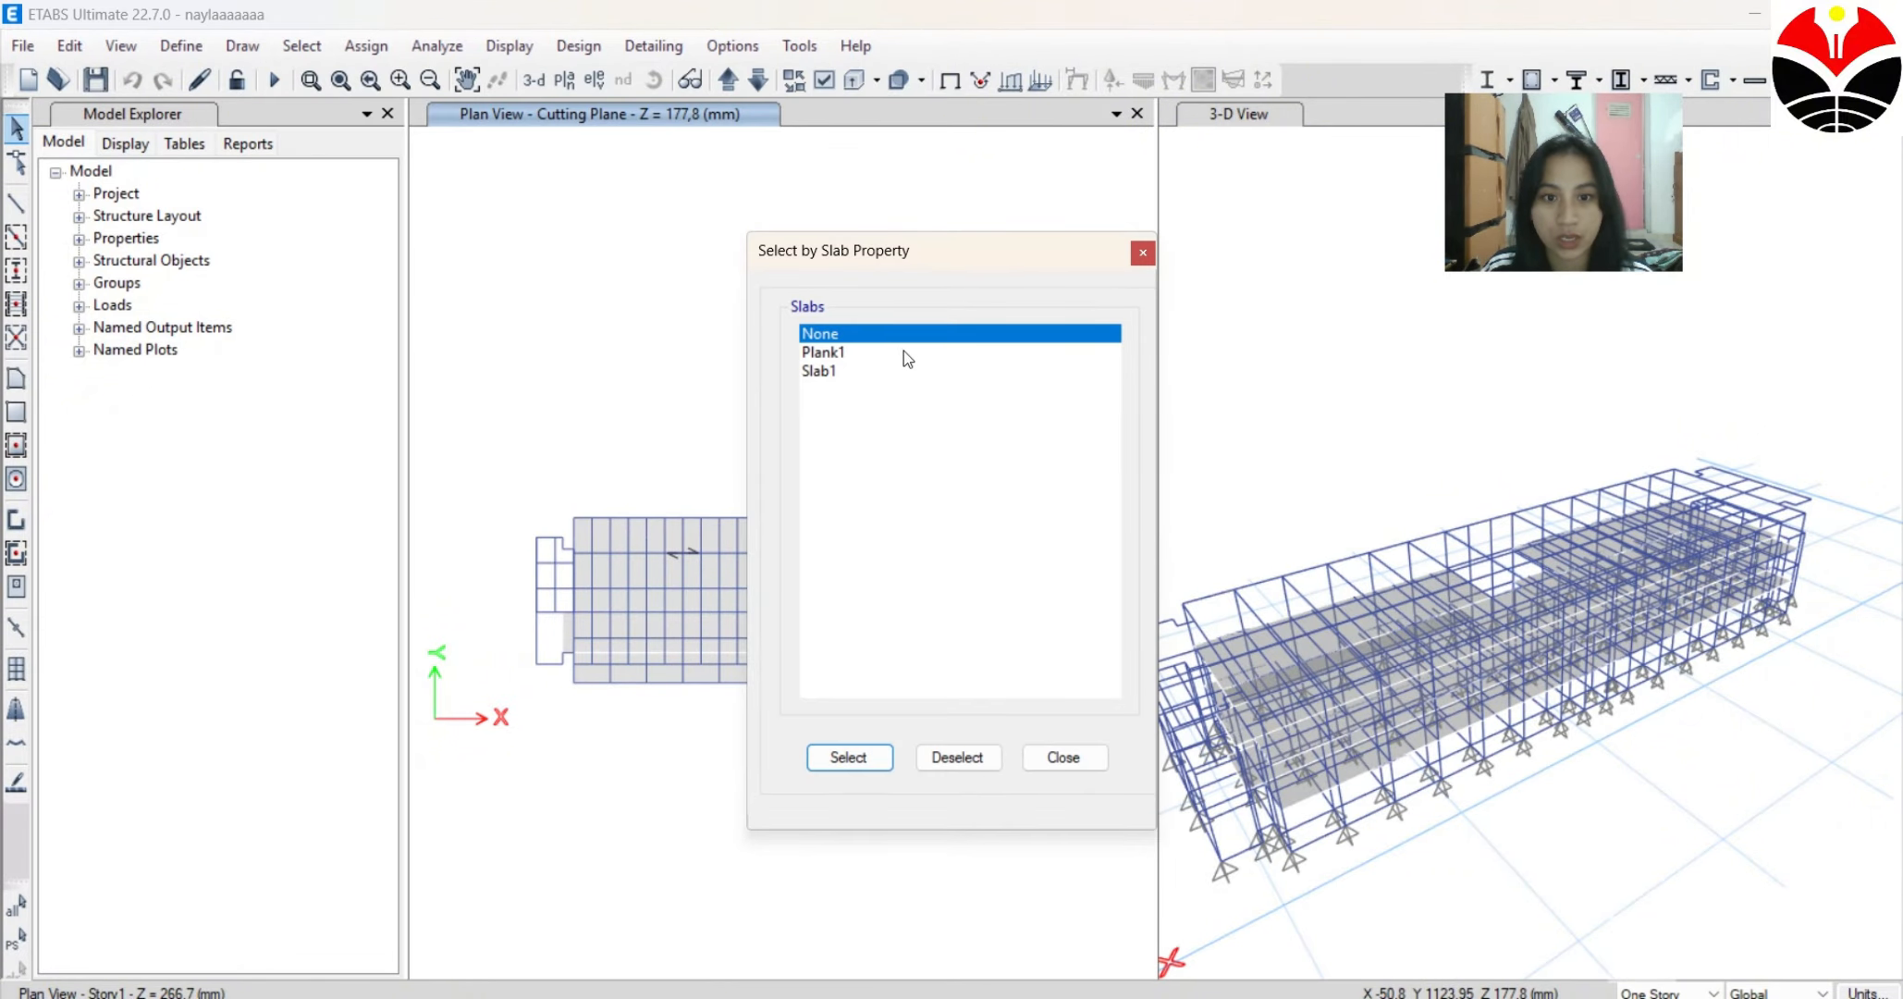
pyautogui.click(843, 355)
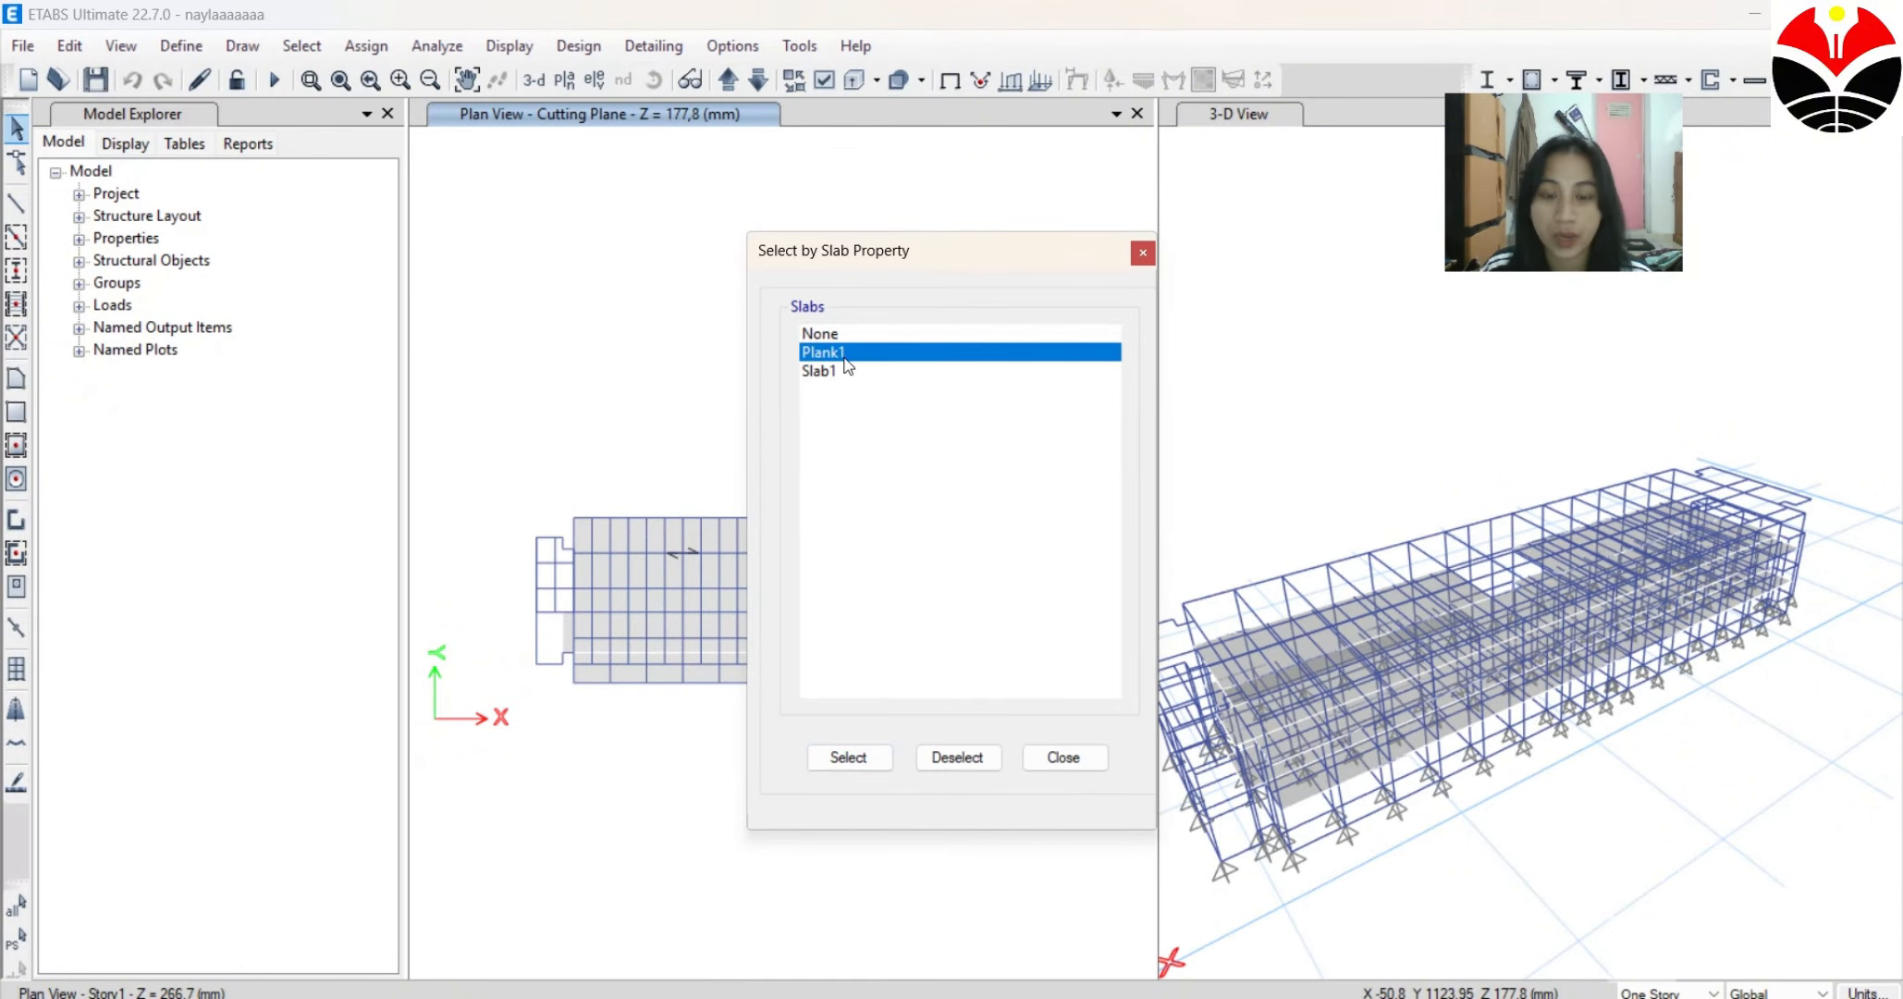
pyautogui.click(860, 760)
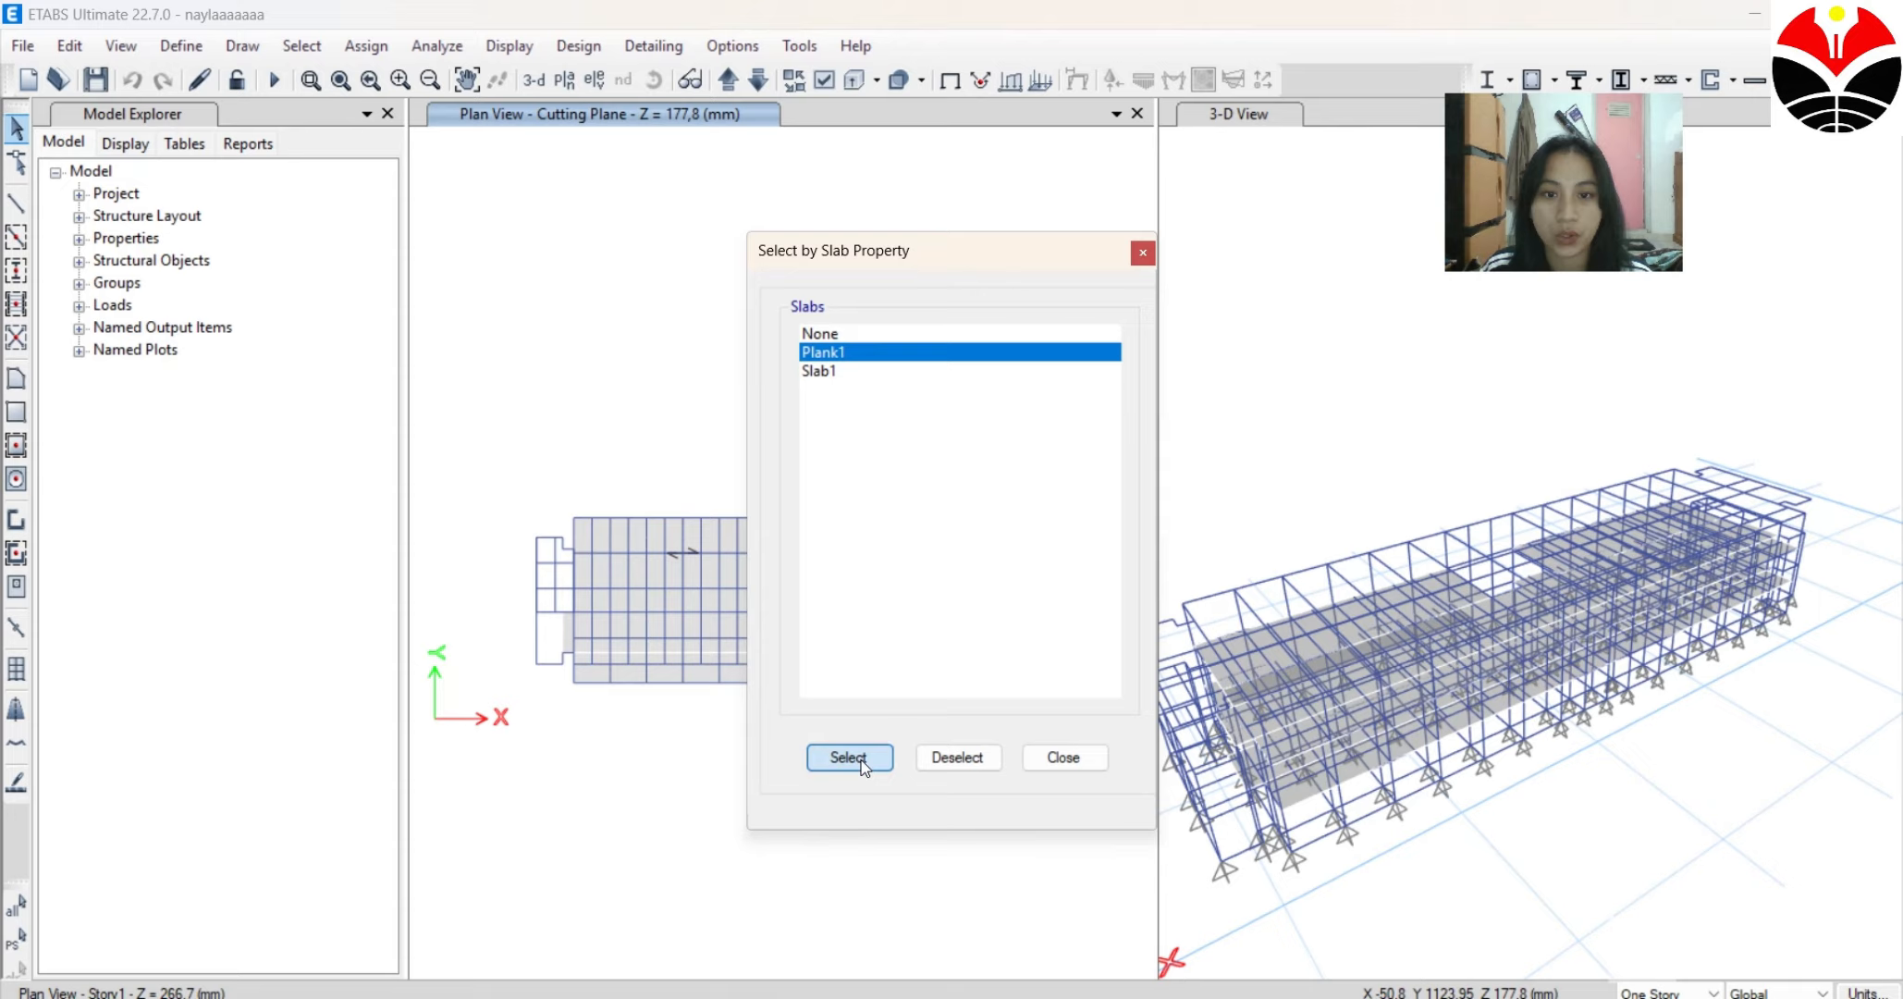
pyautogui.click(1143, 255)
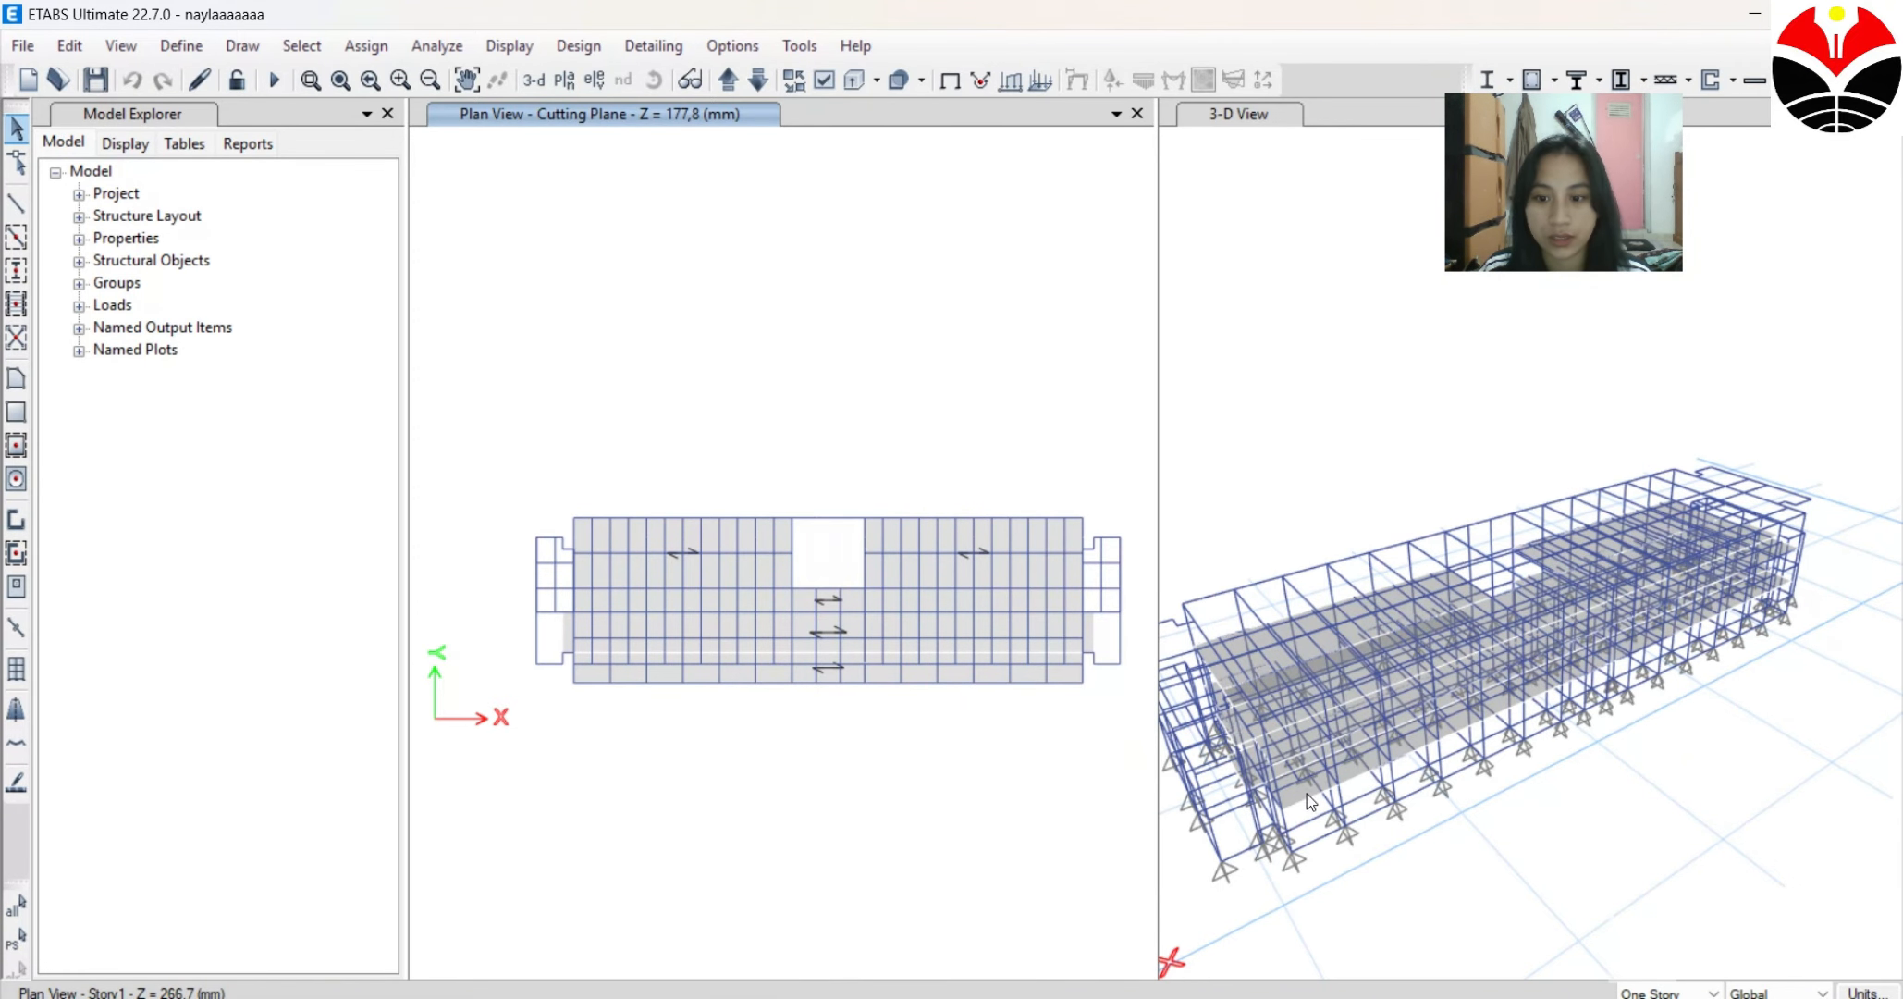
# Select the long front and middle slab strips and the rear slab panels on the low-X side of the opening in the 3D view.
pyautogui.scroll(5, 1306, 788)
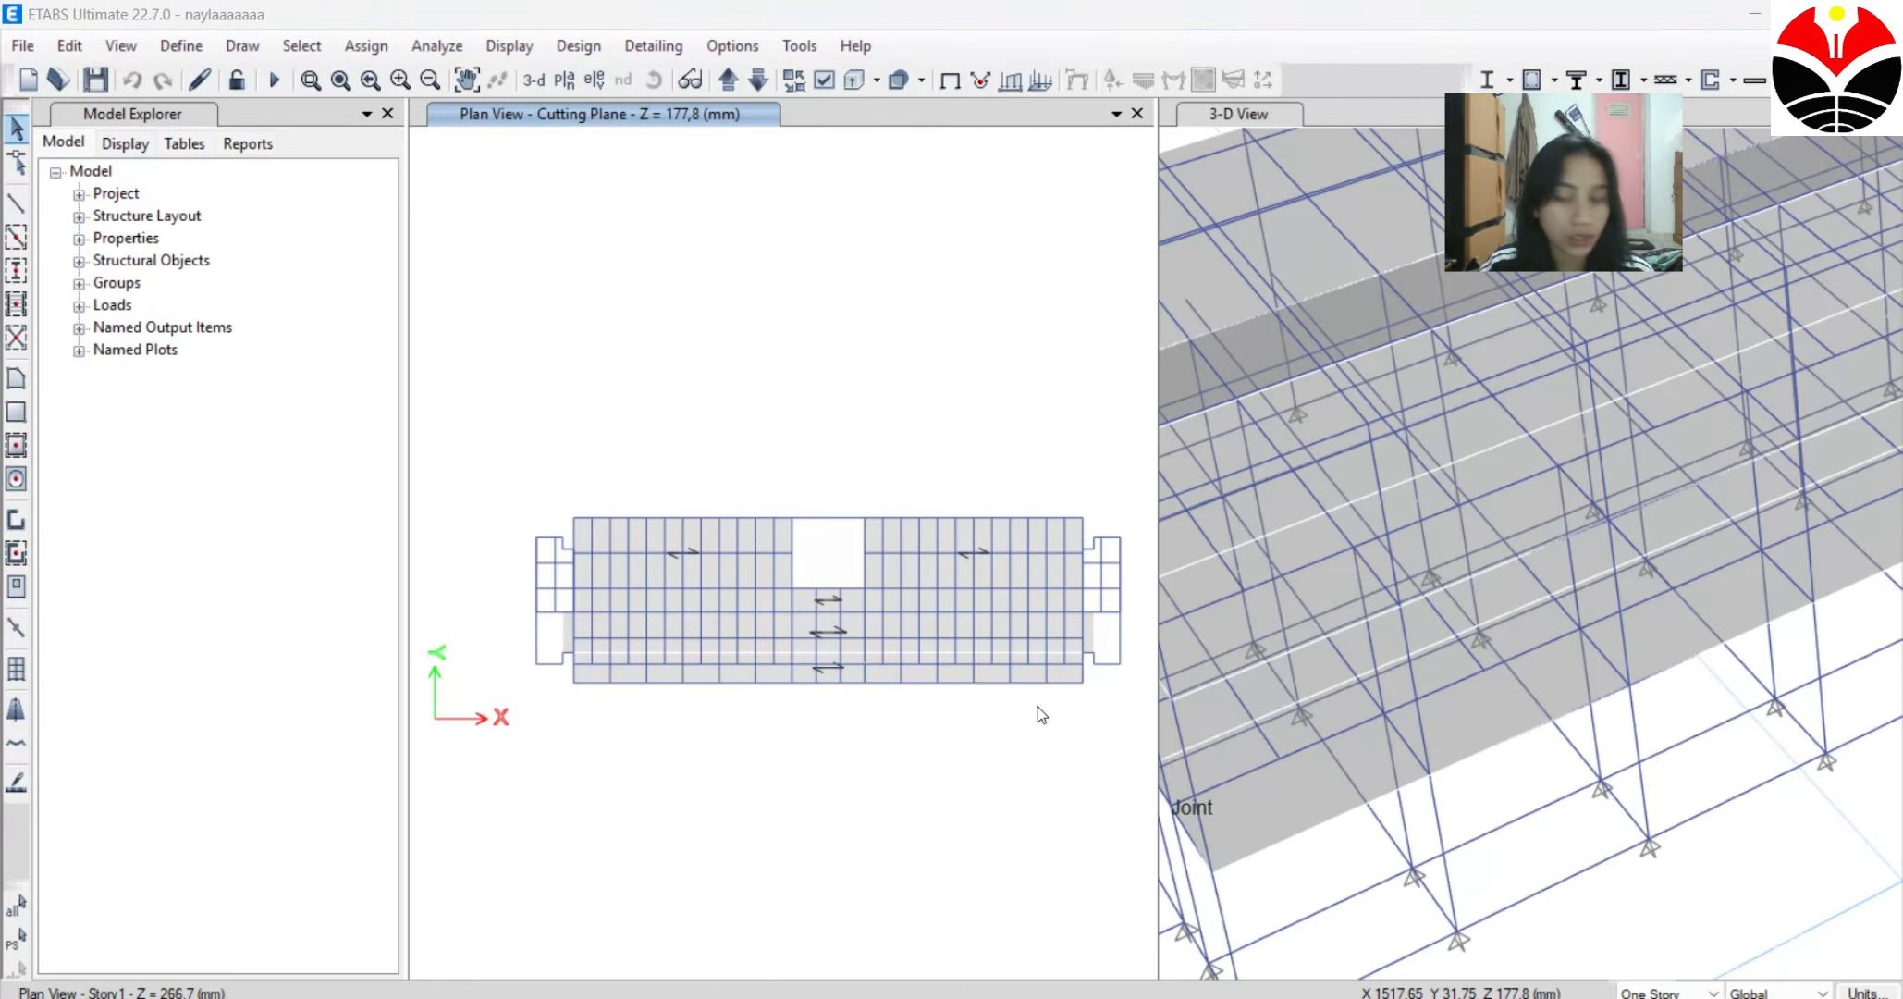
pyautogui.click(1264, 813)
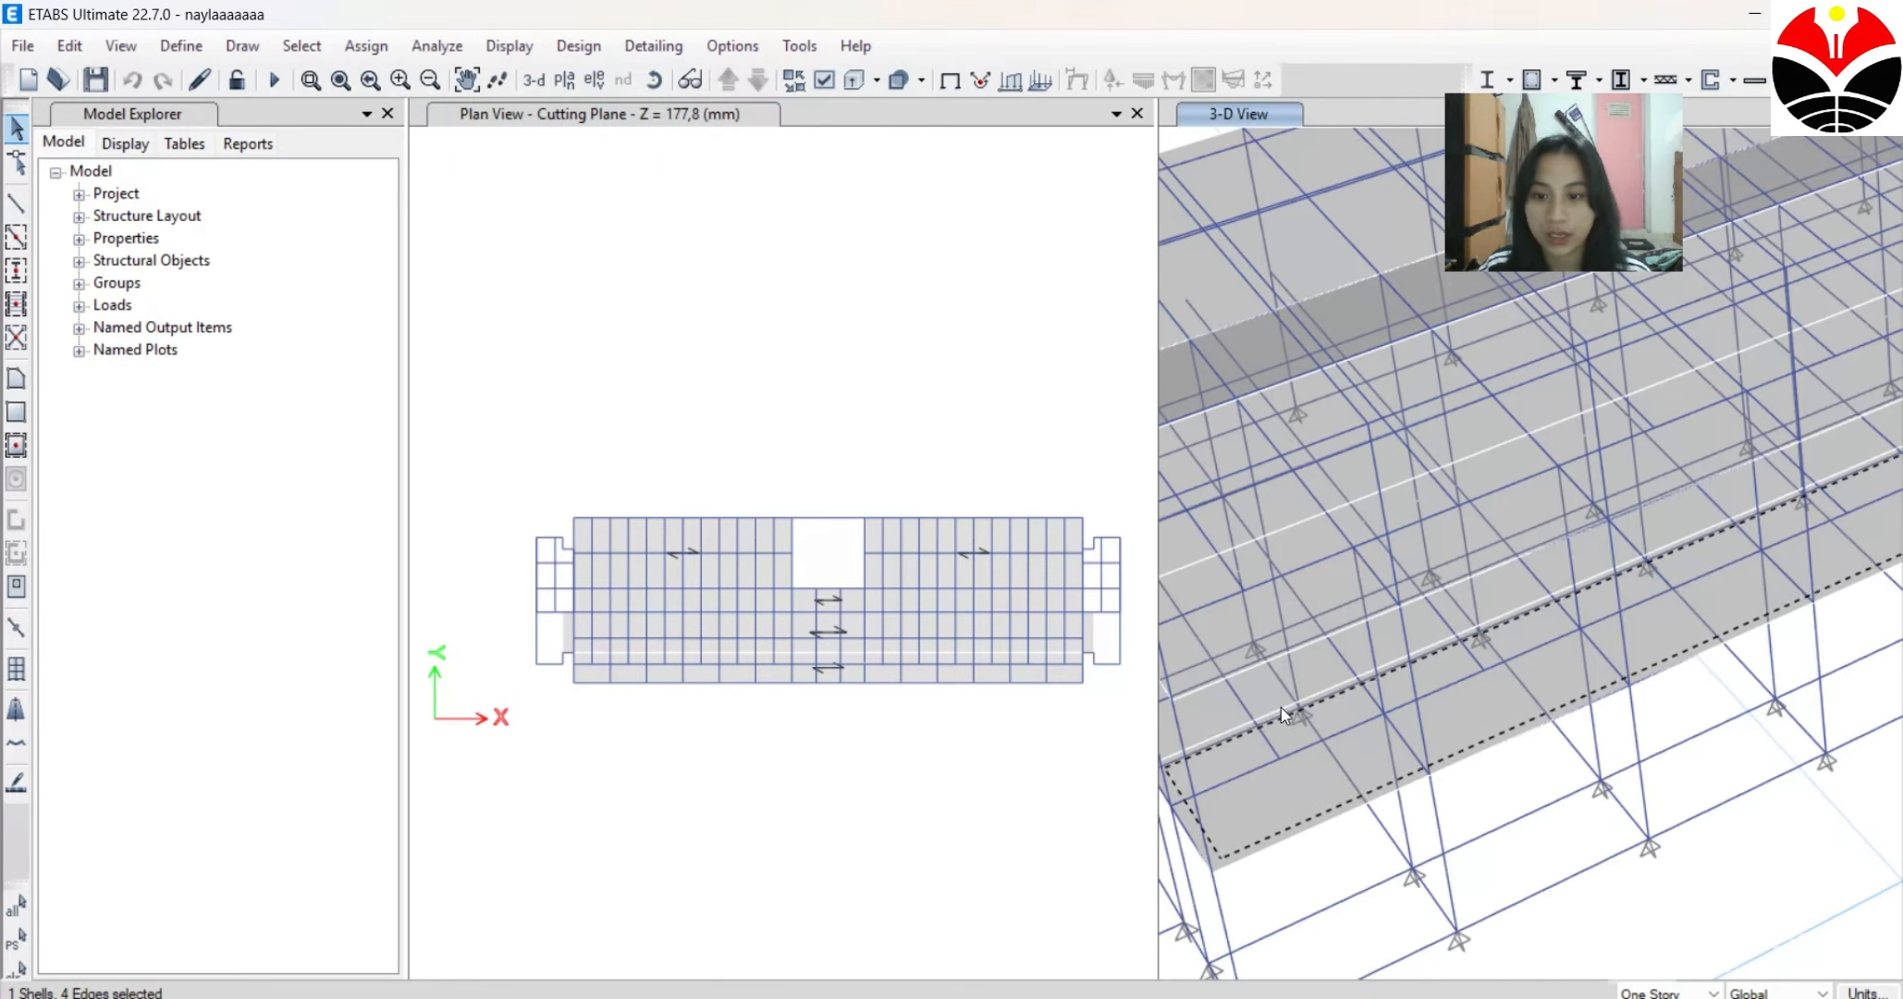
pyautogui.click(1326, 601)
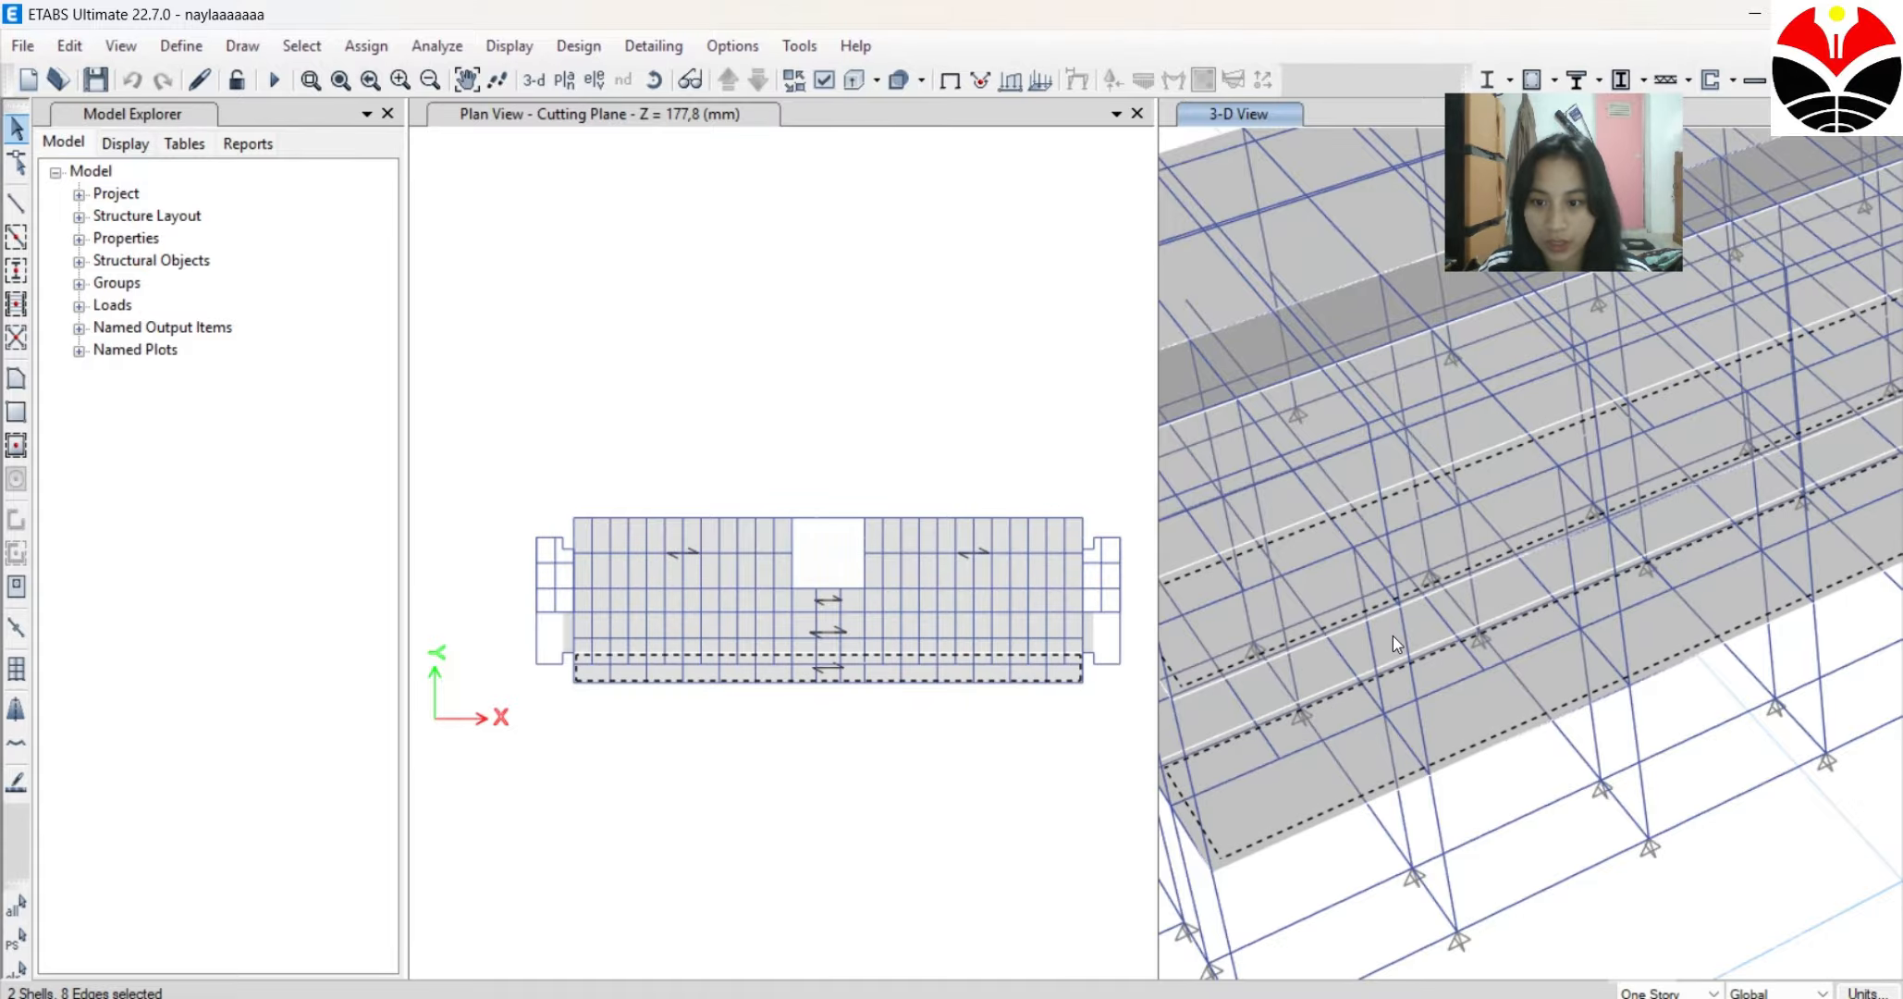
pyautogui.click(1303, 514)
pyautogui.click(1298, 505)
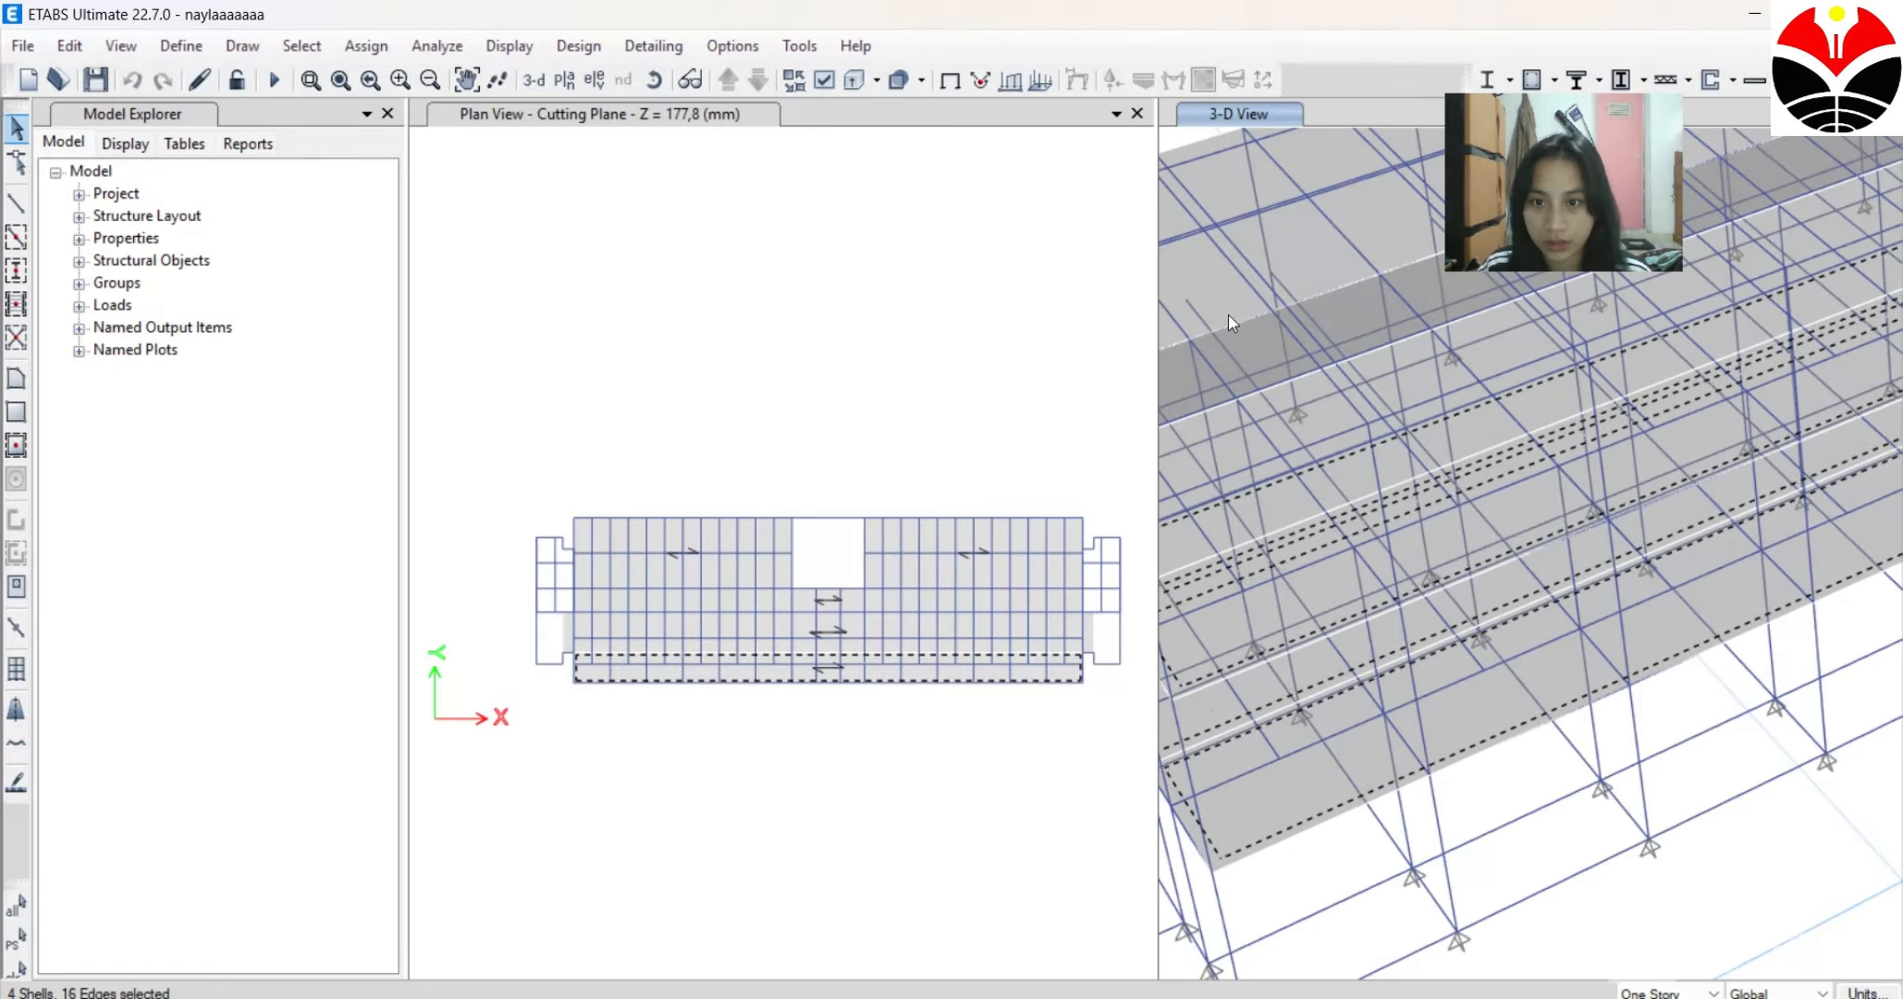
pyautogui.click(1215, 262)
pyautogui.click(1355, 325)
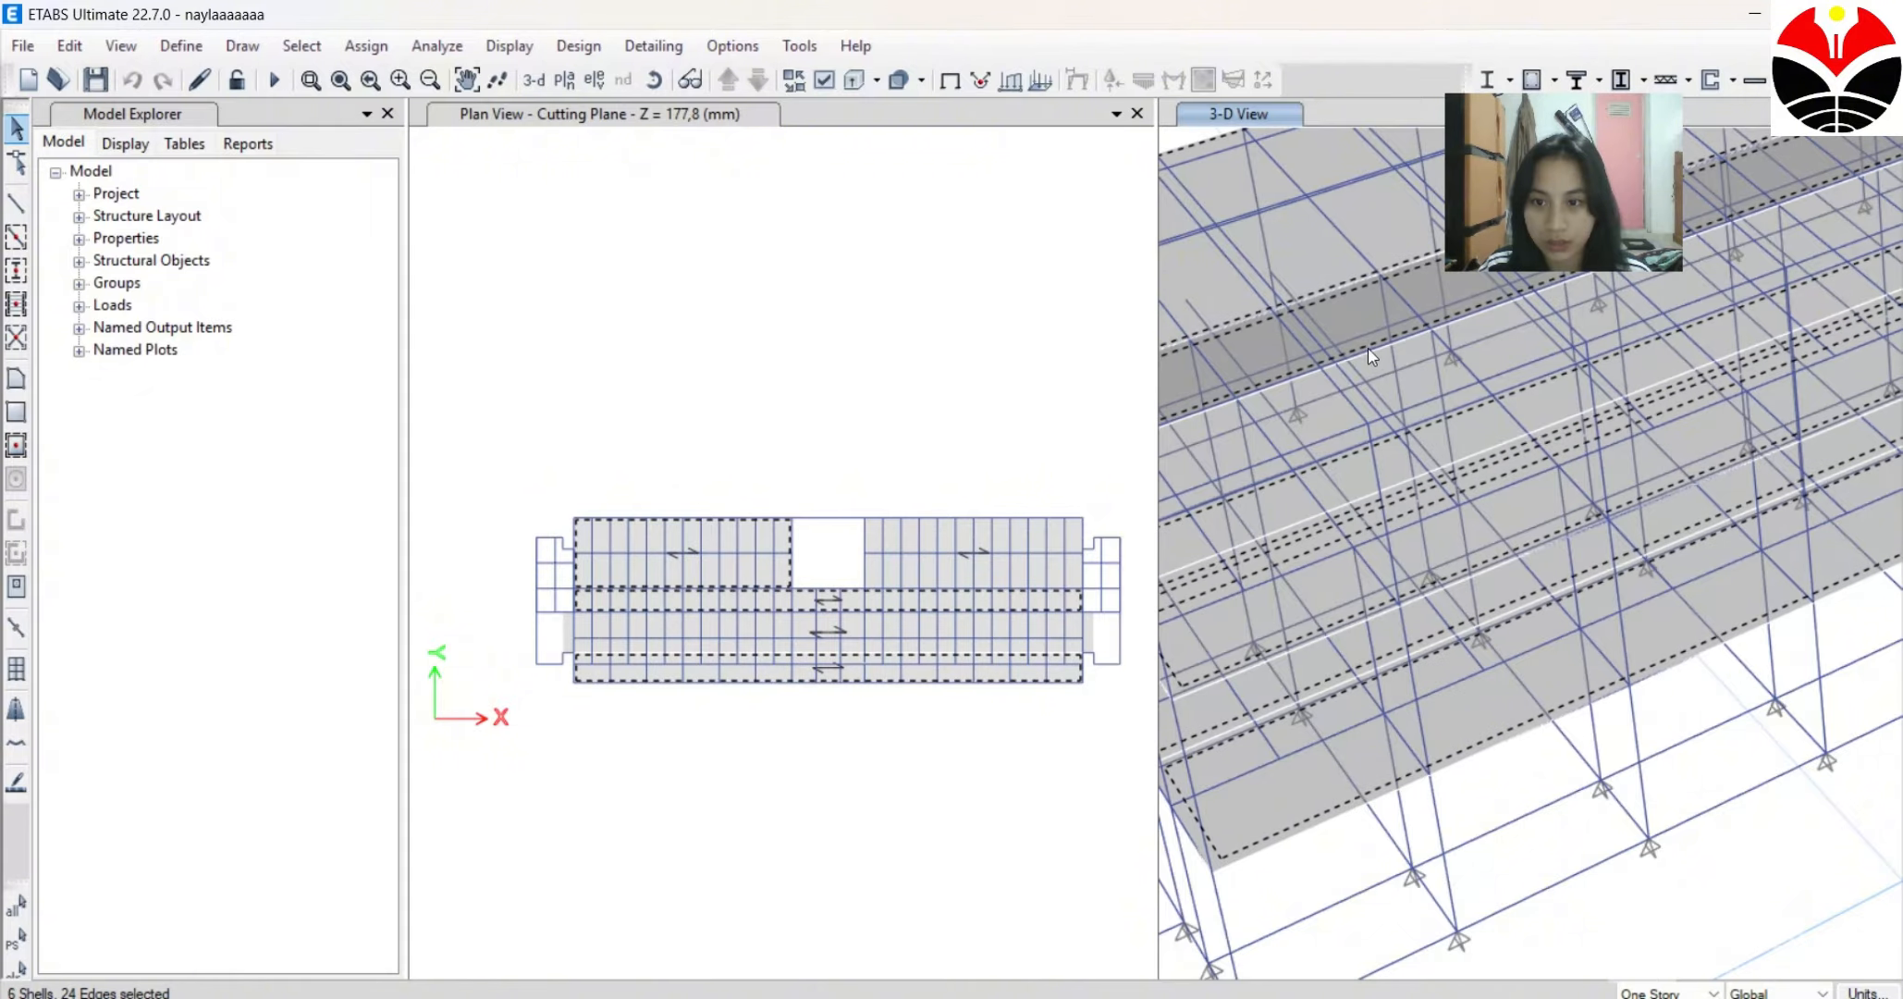
pyautogui.click(1411, 382)
# Add the rear slab panels beyond the opening on both floors and the remaining central slab strip to the selection.
pyautogui.scroll(-5, 1418, 395)
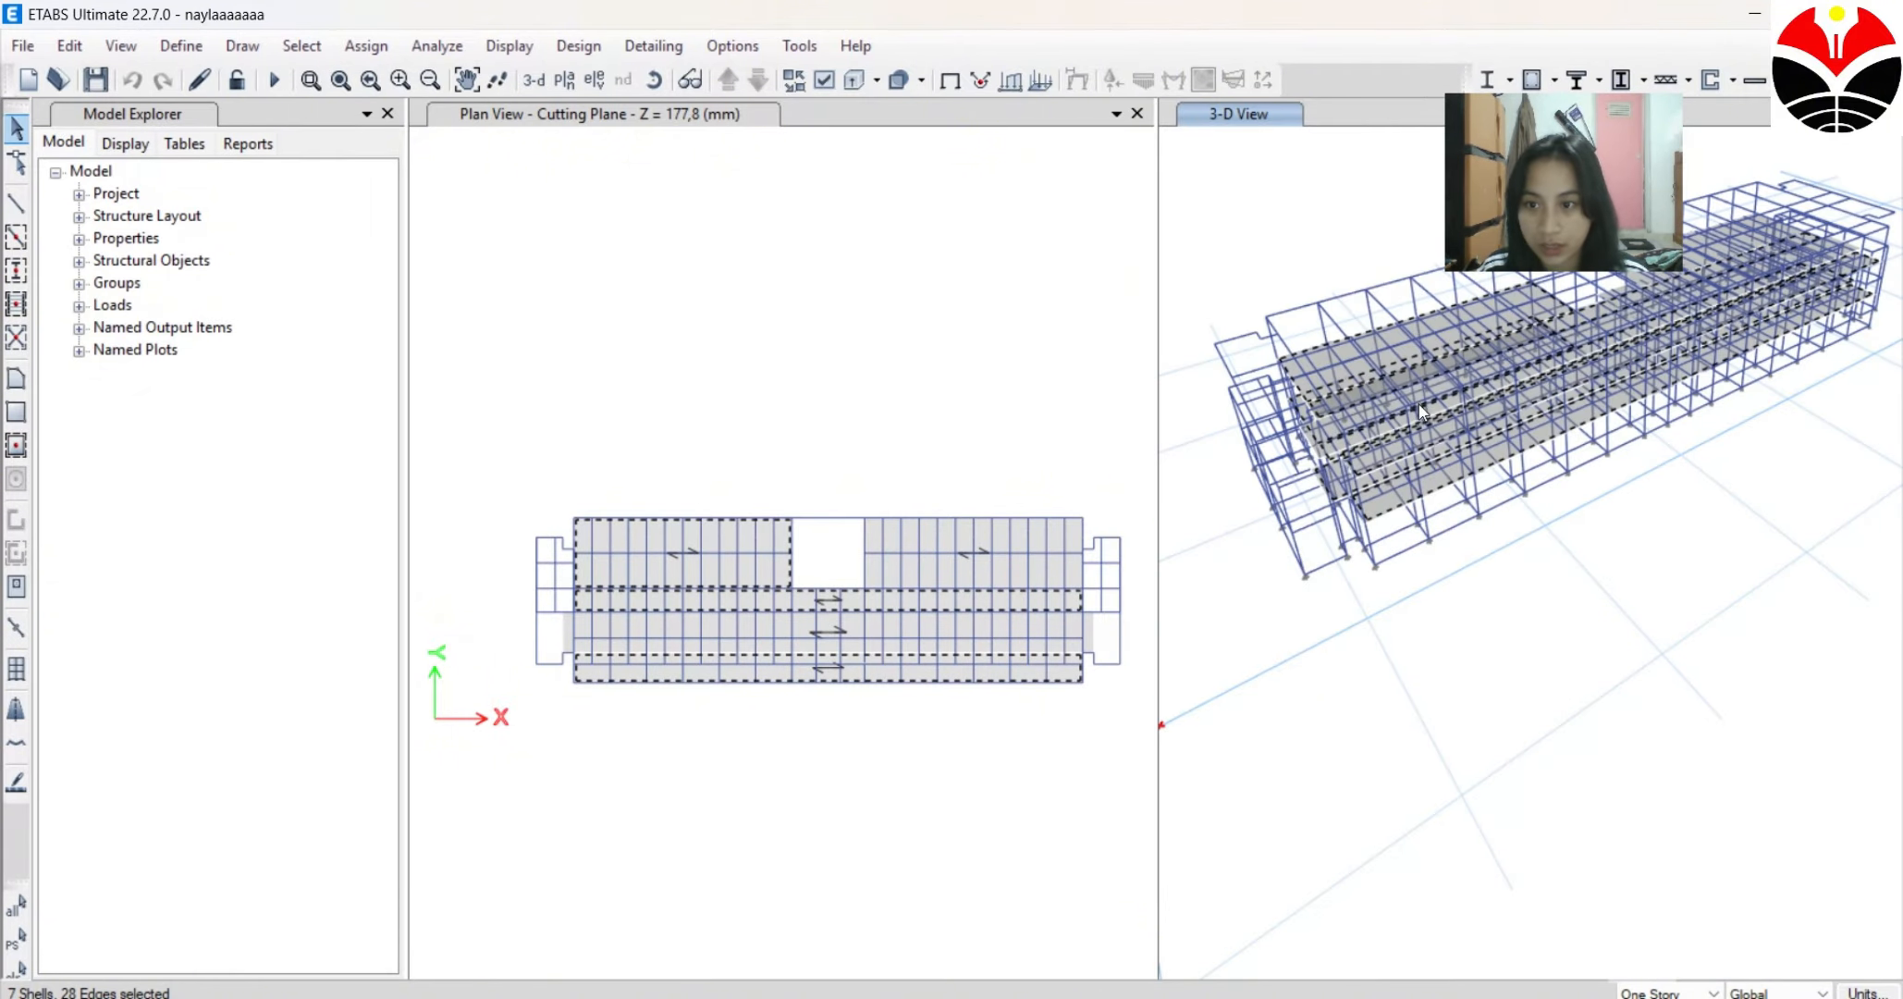
pyautogui.scroll(3, 1747, 214)
pyautogui.scroll(3, 1670, 335)
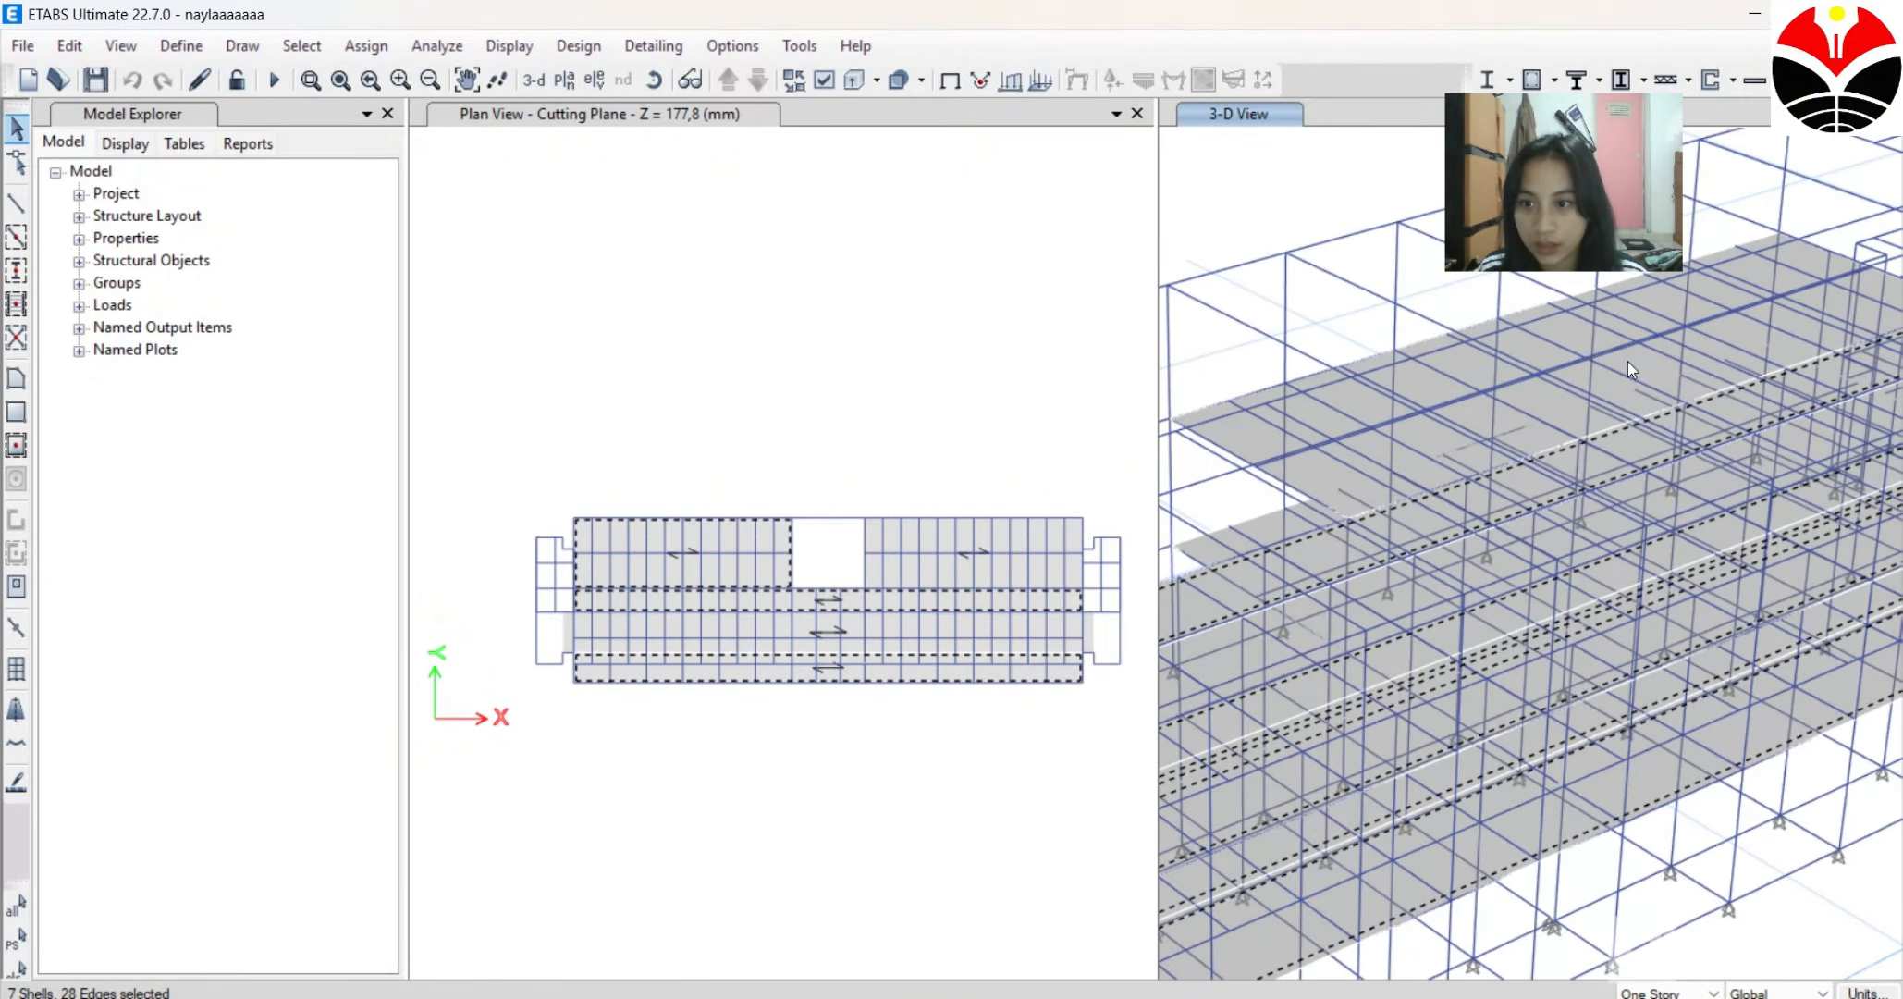
pyautogui.click(1546, 396)
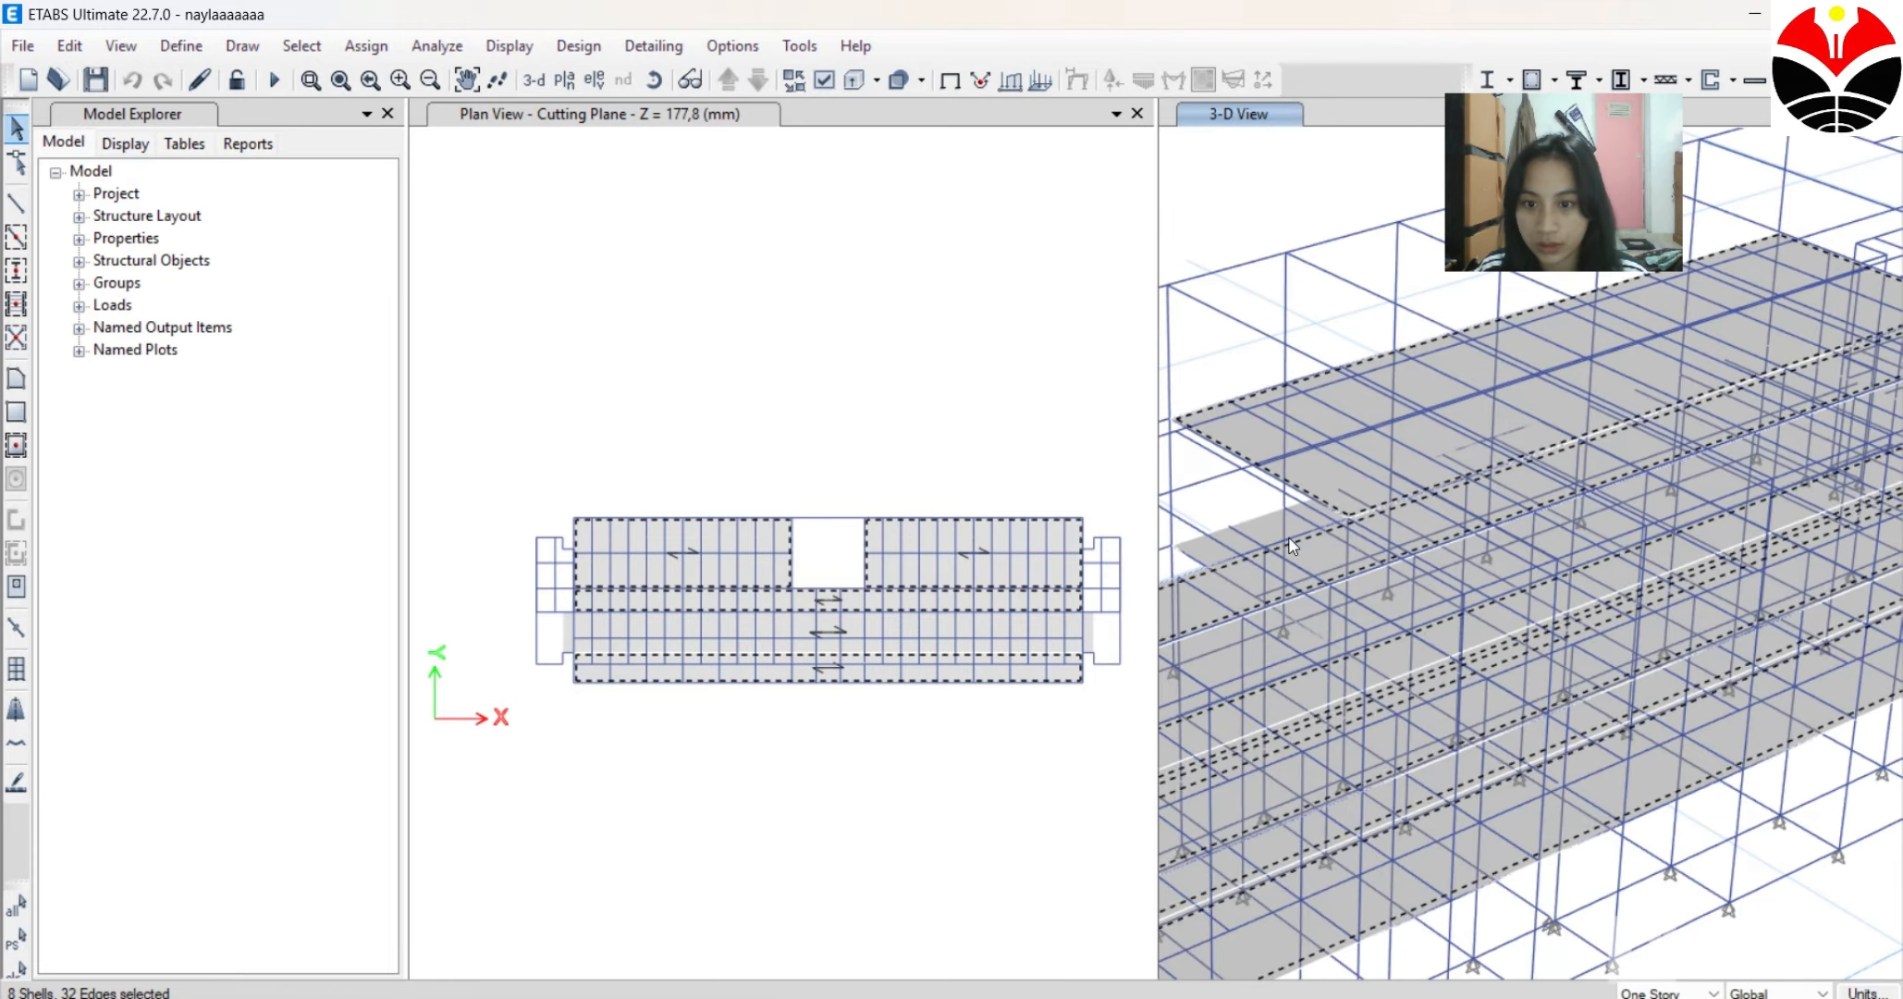
pyautogui.click(1375, 560)
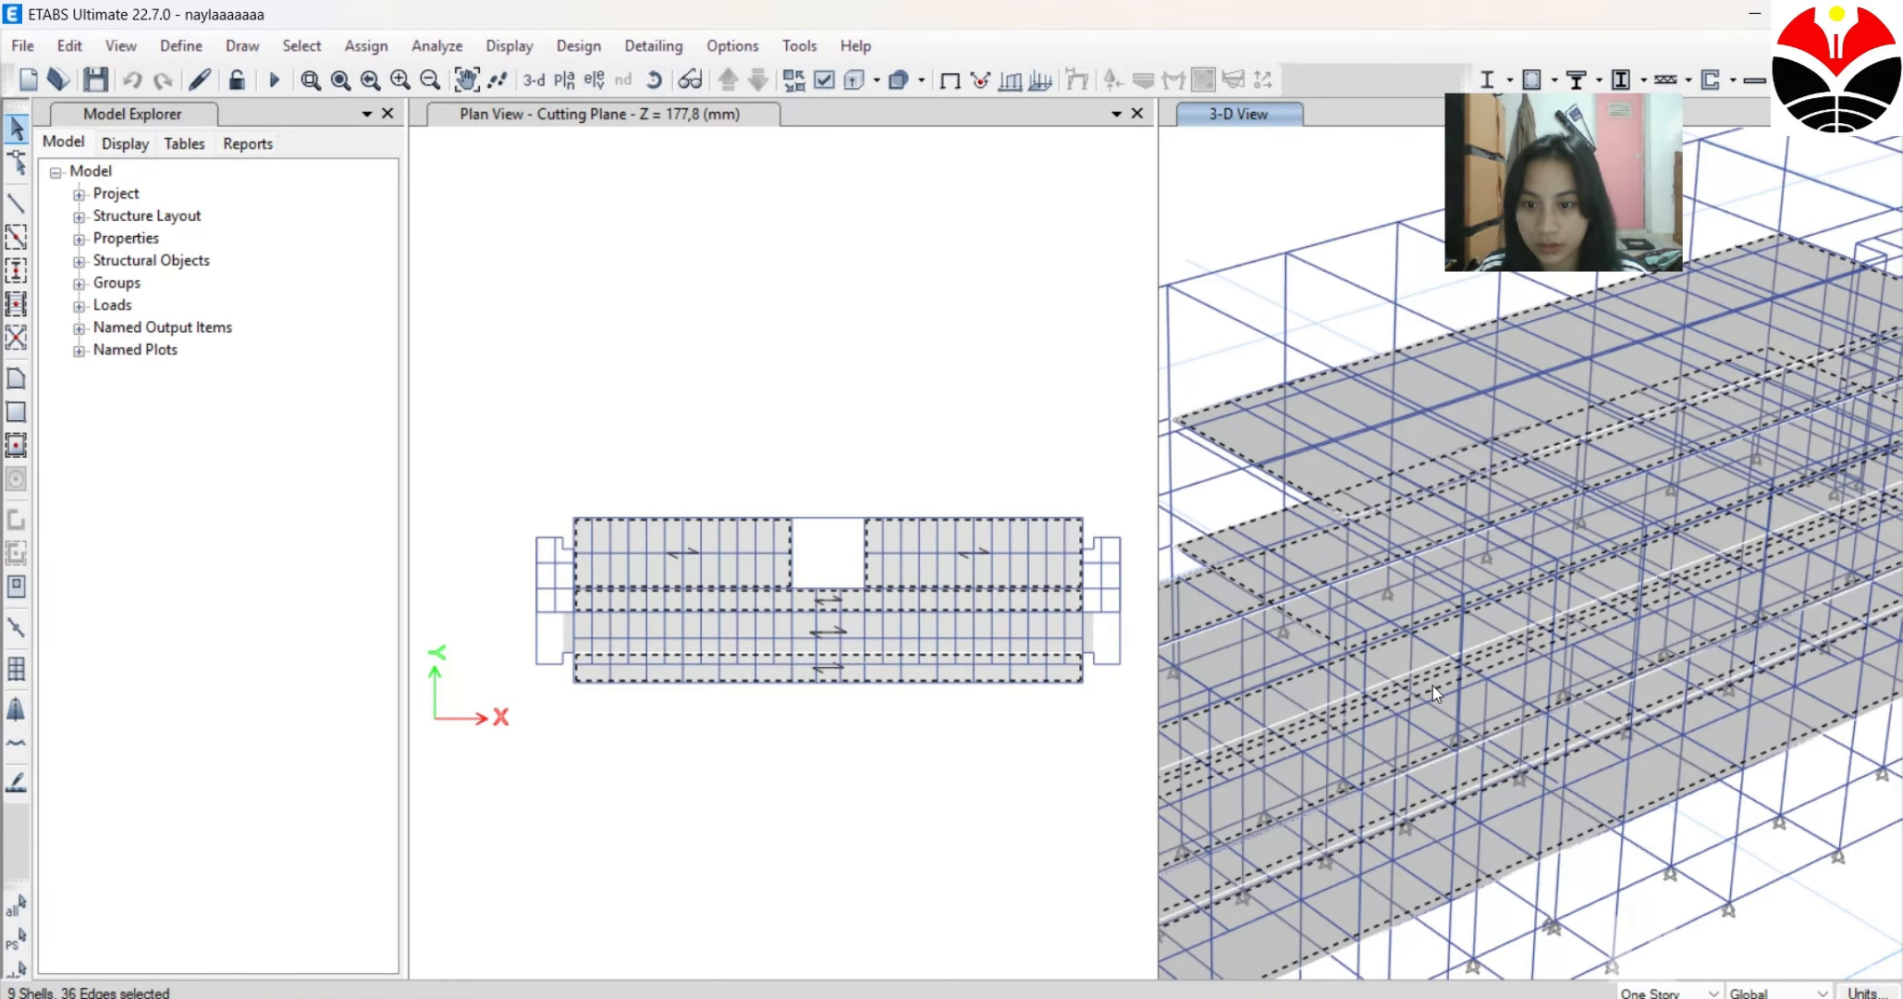
pyautogui.click(1225, 658)
# Examine the 3D model from several sides for floor slabs still missing from the selection.
pyautogui.scroll(-5, 1225, 658)
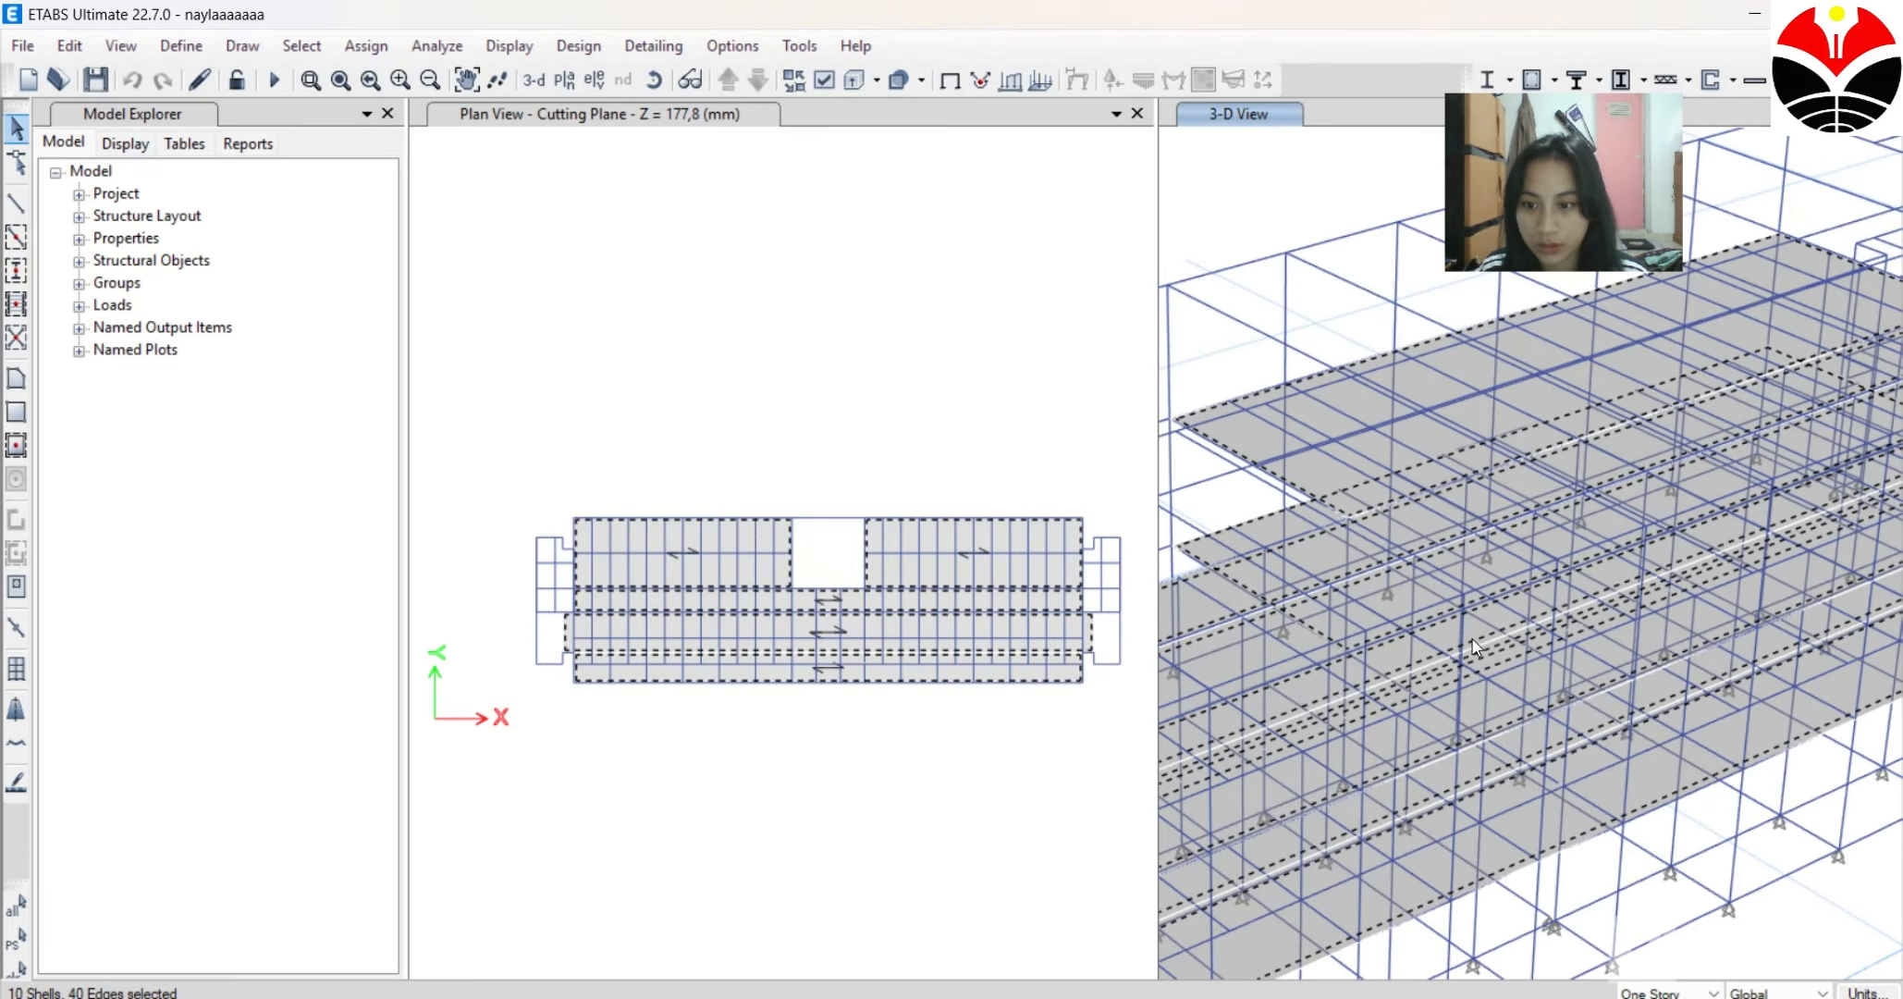
pyautogui.keyDown('shift'); pyautogui.moveTo(1457, 769); pyautogui.dragTo(1582, 765, button='middle'); pyautogui.keyUp('shift')
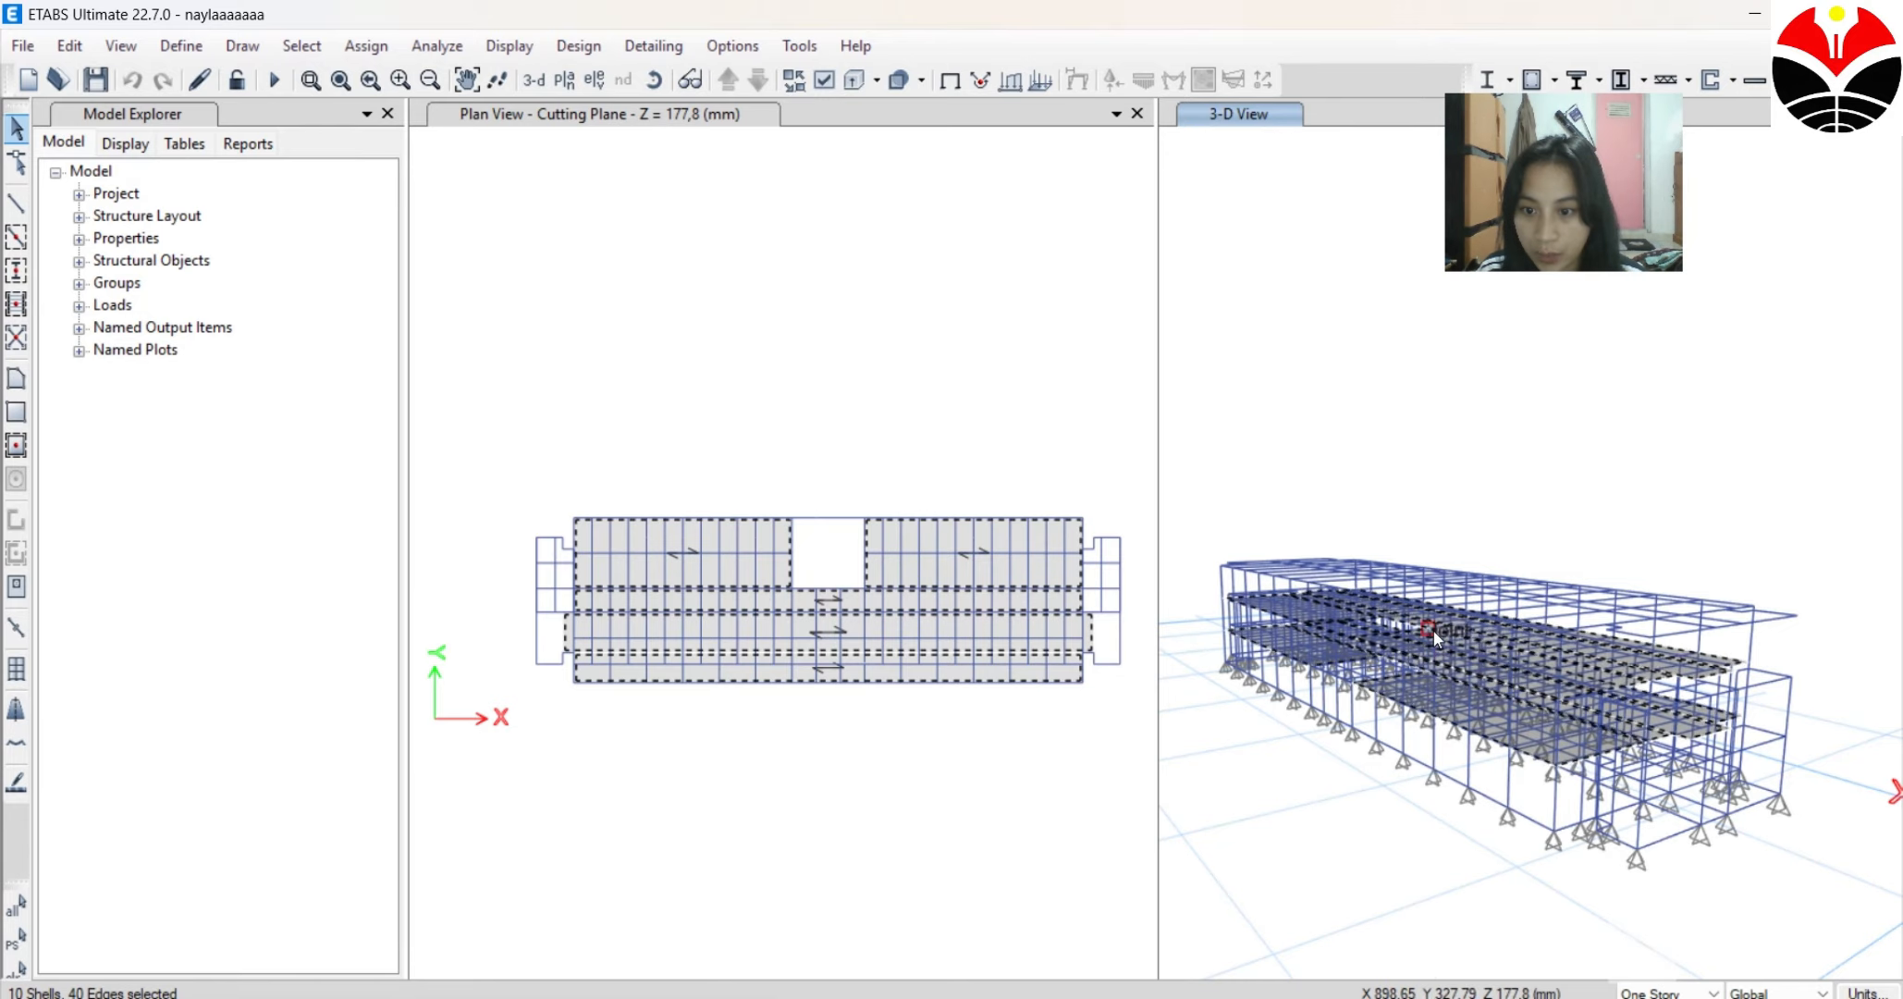
pyautogui.scroll(5, 1433, 629)
pyautogui.scroll(-5, 1433, 628)
pyautogui.scroll(5, 1620, 693)
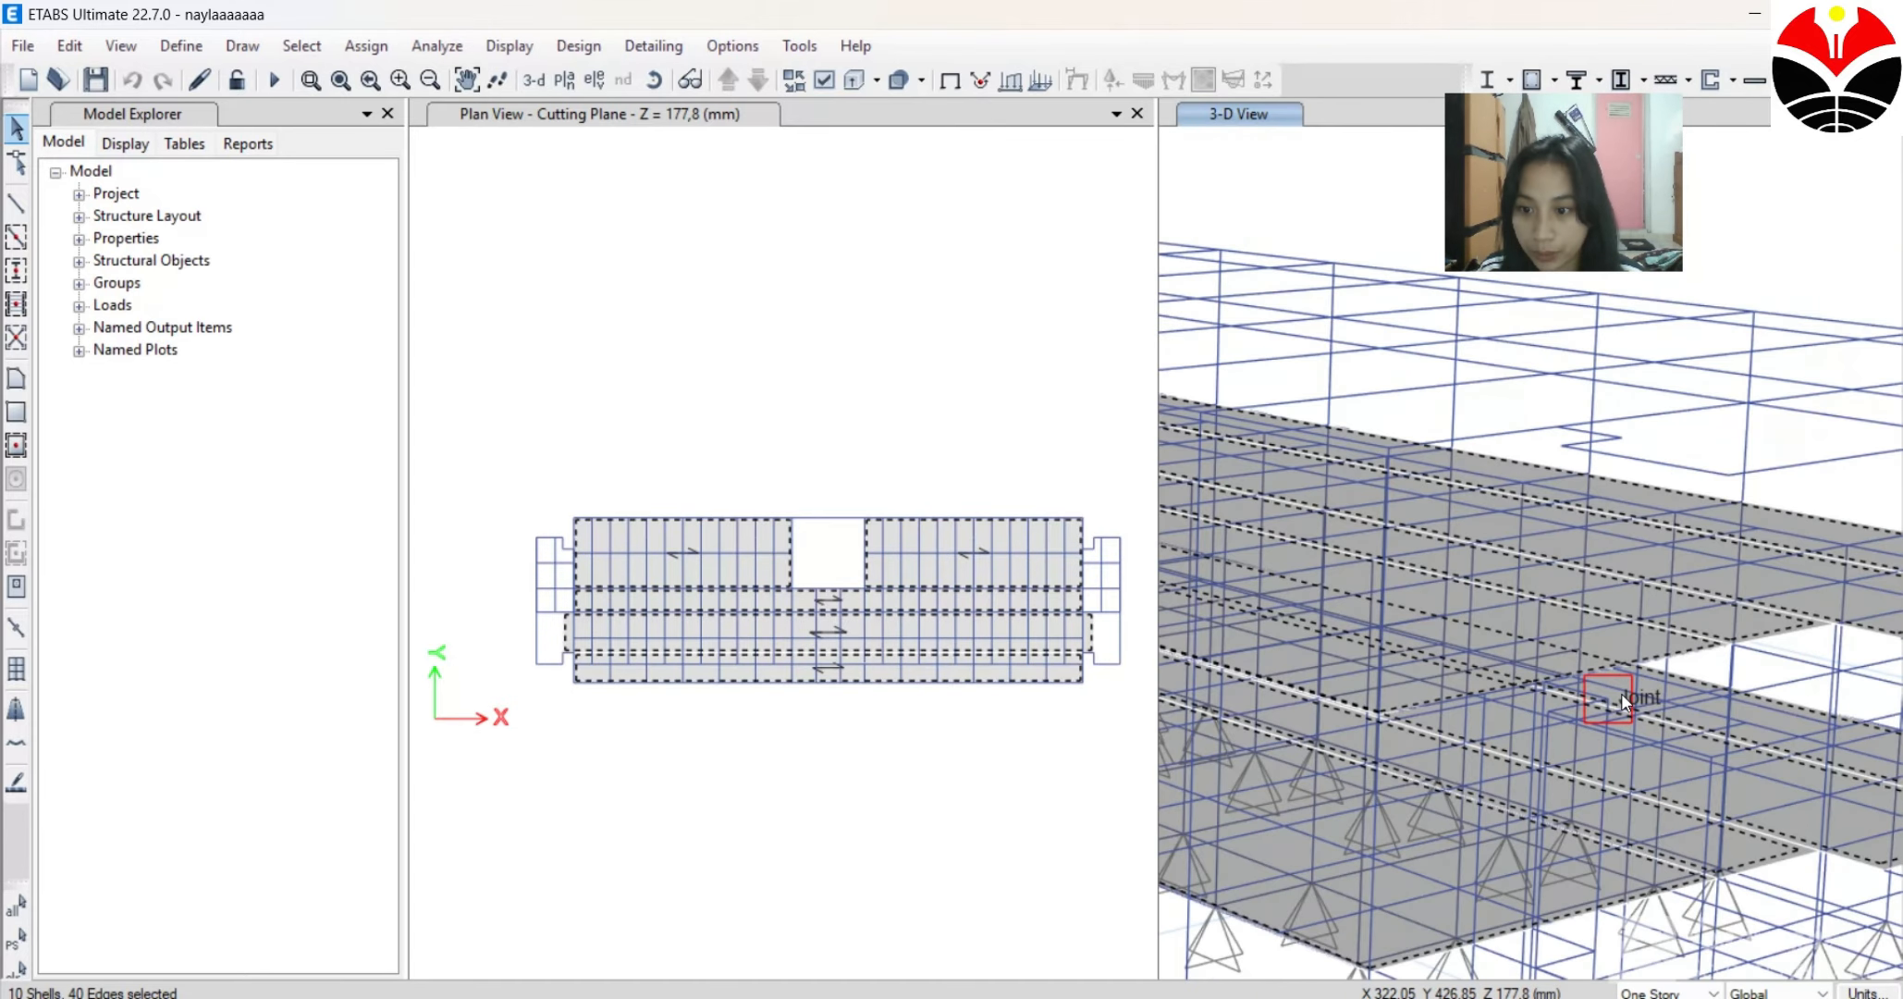
pyautogui.scroll(-3, 1491, 693)
pyautogui.scroll(-5, 1491, 688)
pyautogui.scroll(8, 1265, 648)
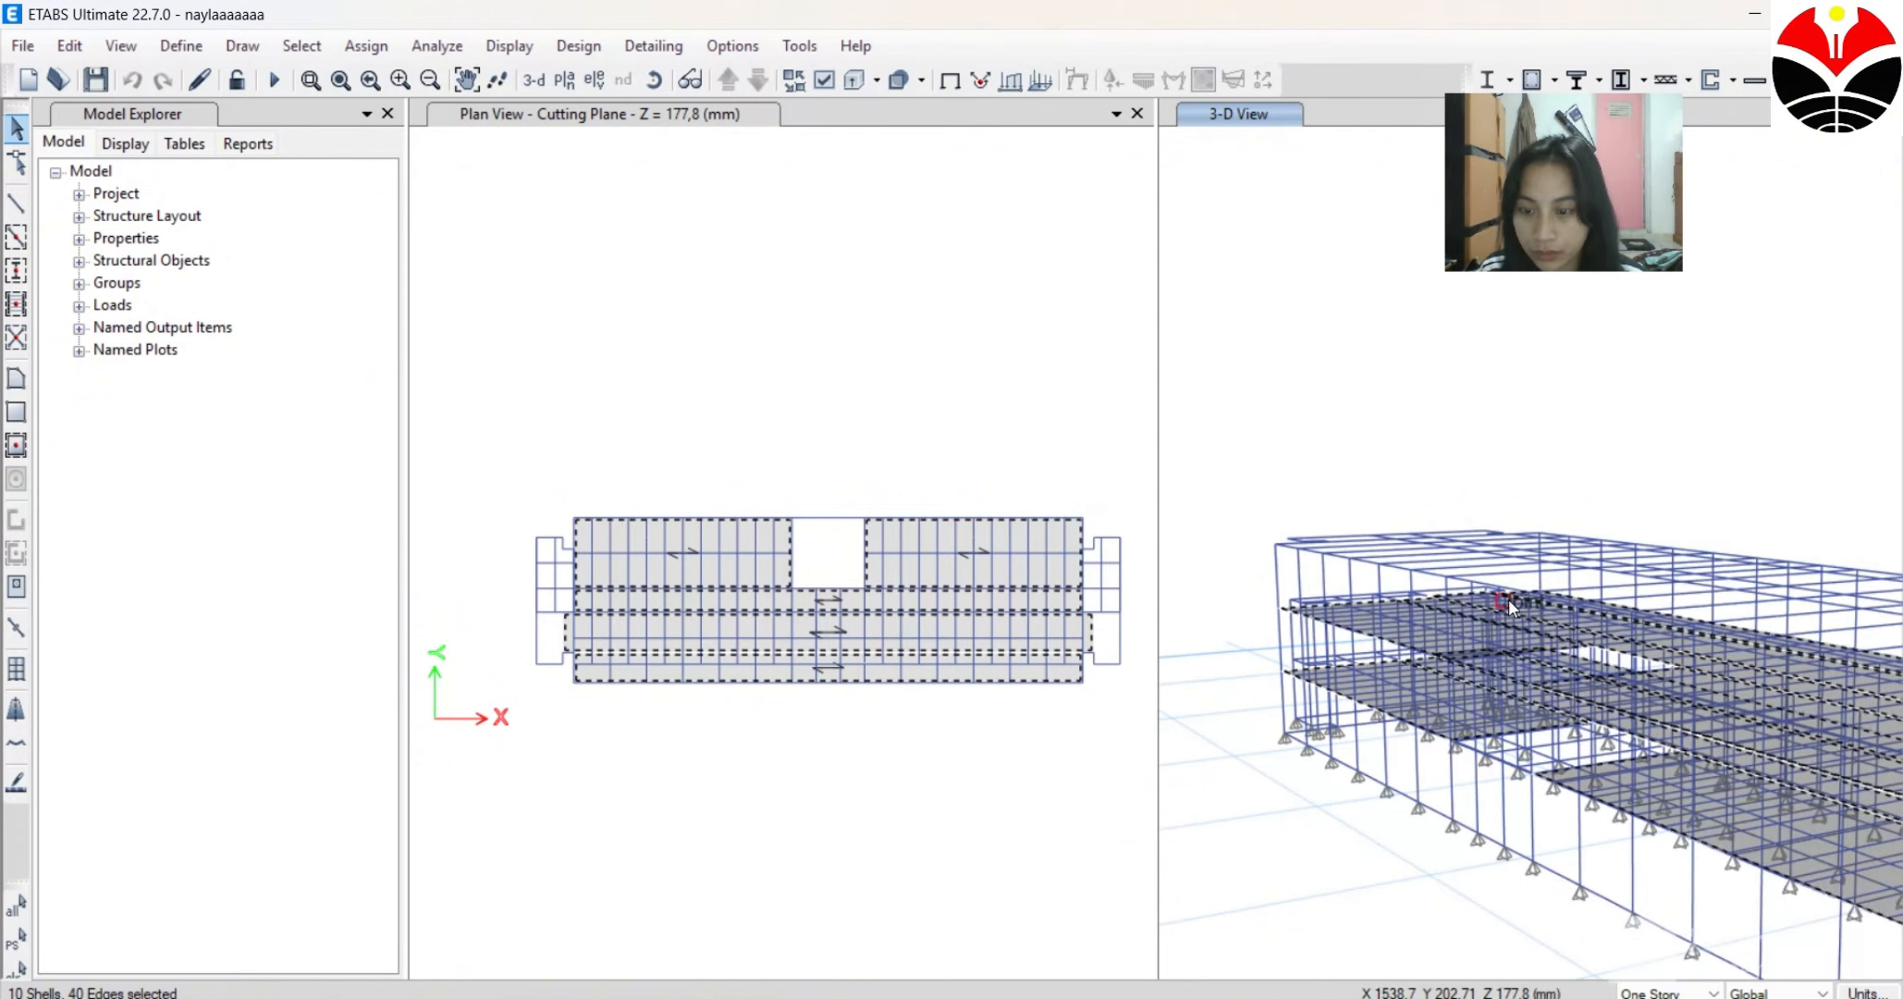
pyautogui.keyDown('shift'); pyautogui.moveTo(1508, 594); pyautogui.dragTo(1568, 807, button='middle'); pyautogui.keyUp('shift')
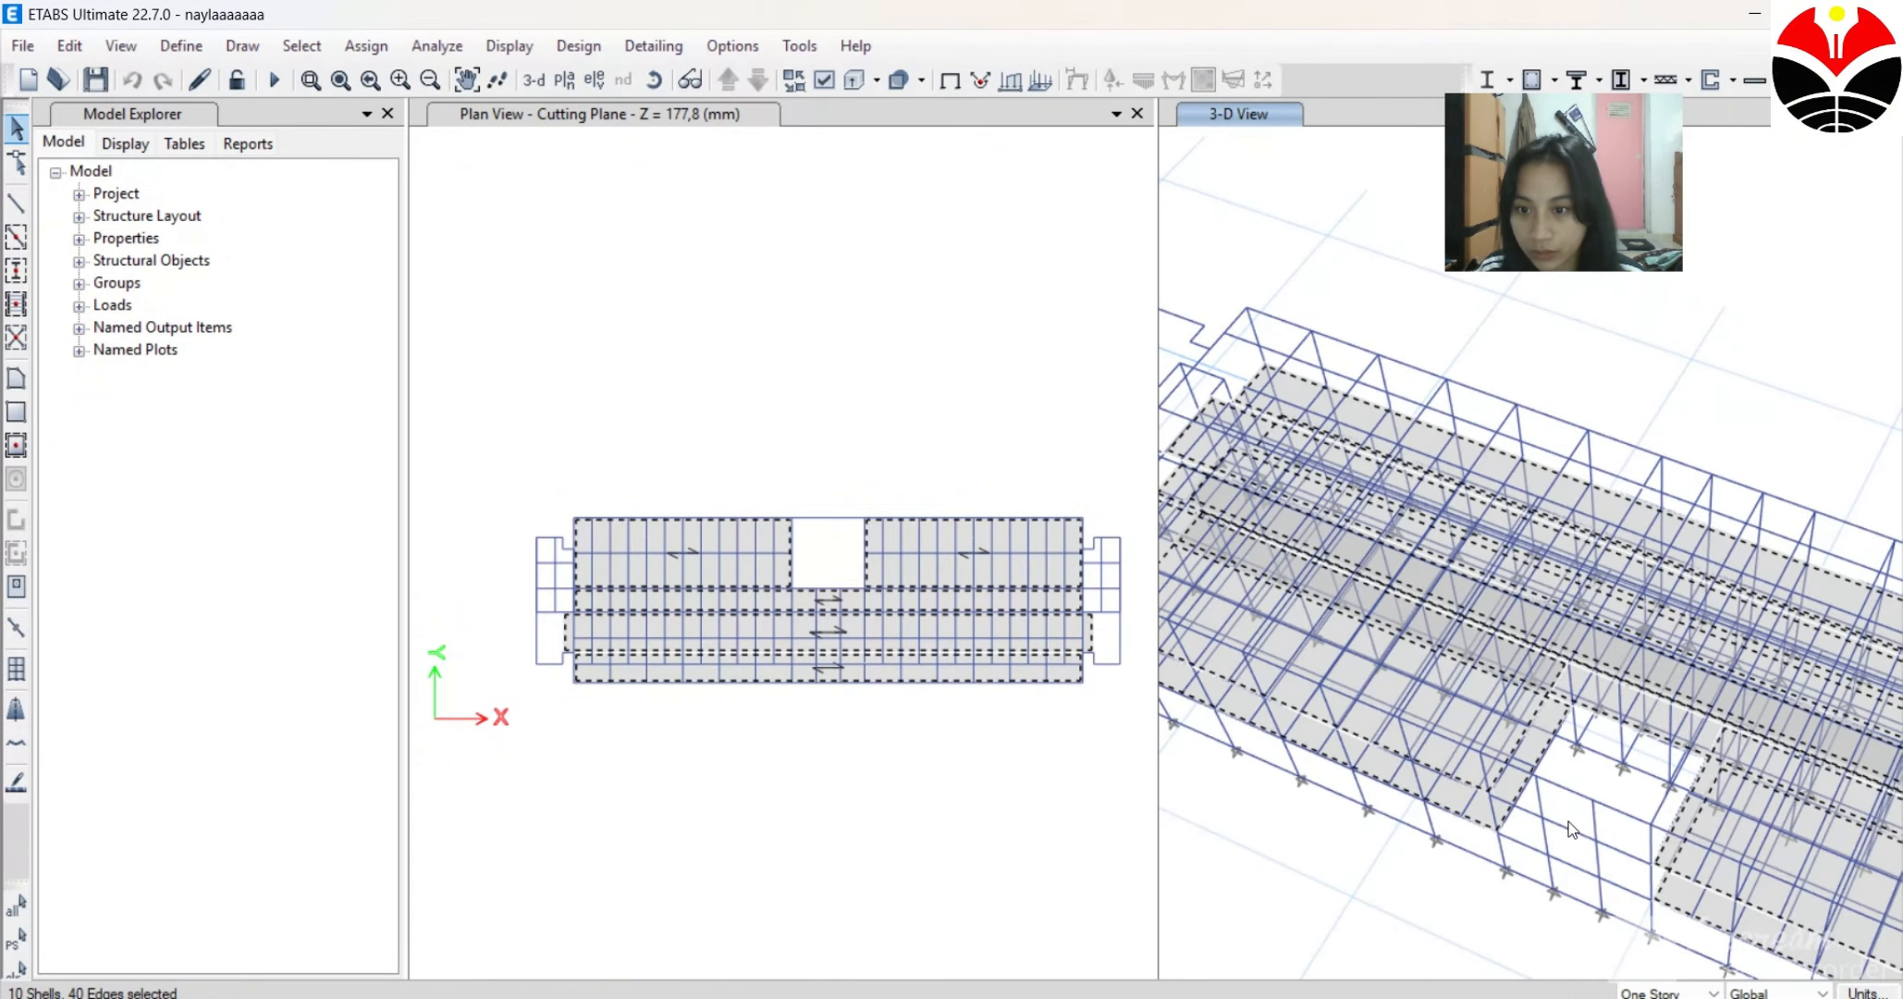
pyautogui.scroll(-3, 1609, 795)
pyautogui.scroll(-2, 1745, 788)
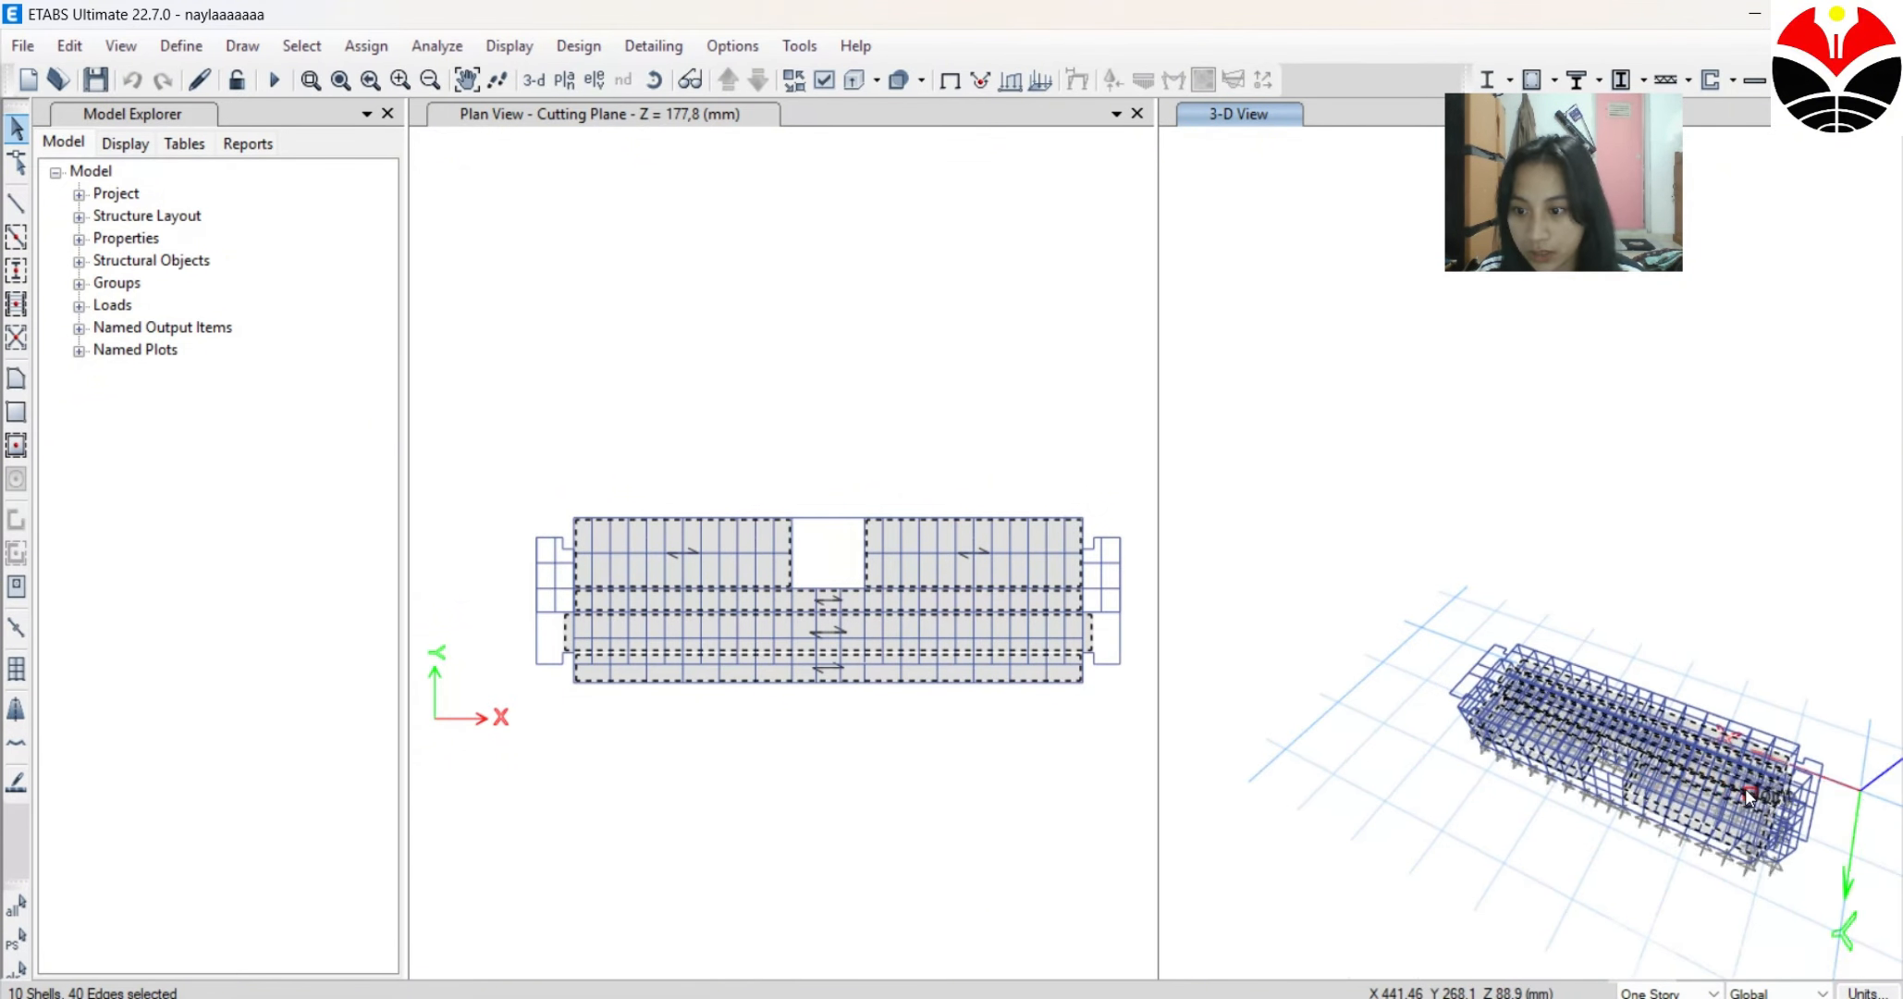
pyautogui.scroll(5, 1745, 787)
pyautogui.scroll(-5, 1746, 796)
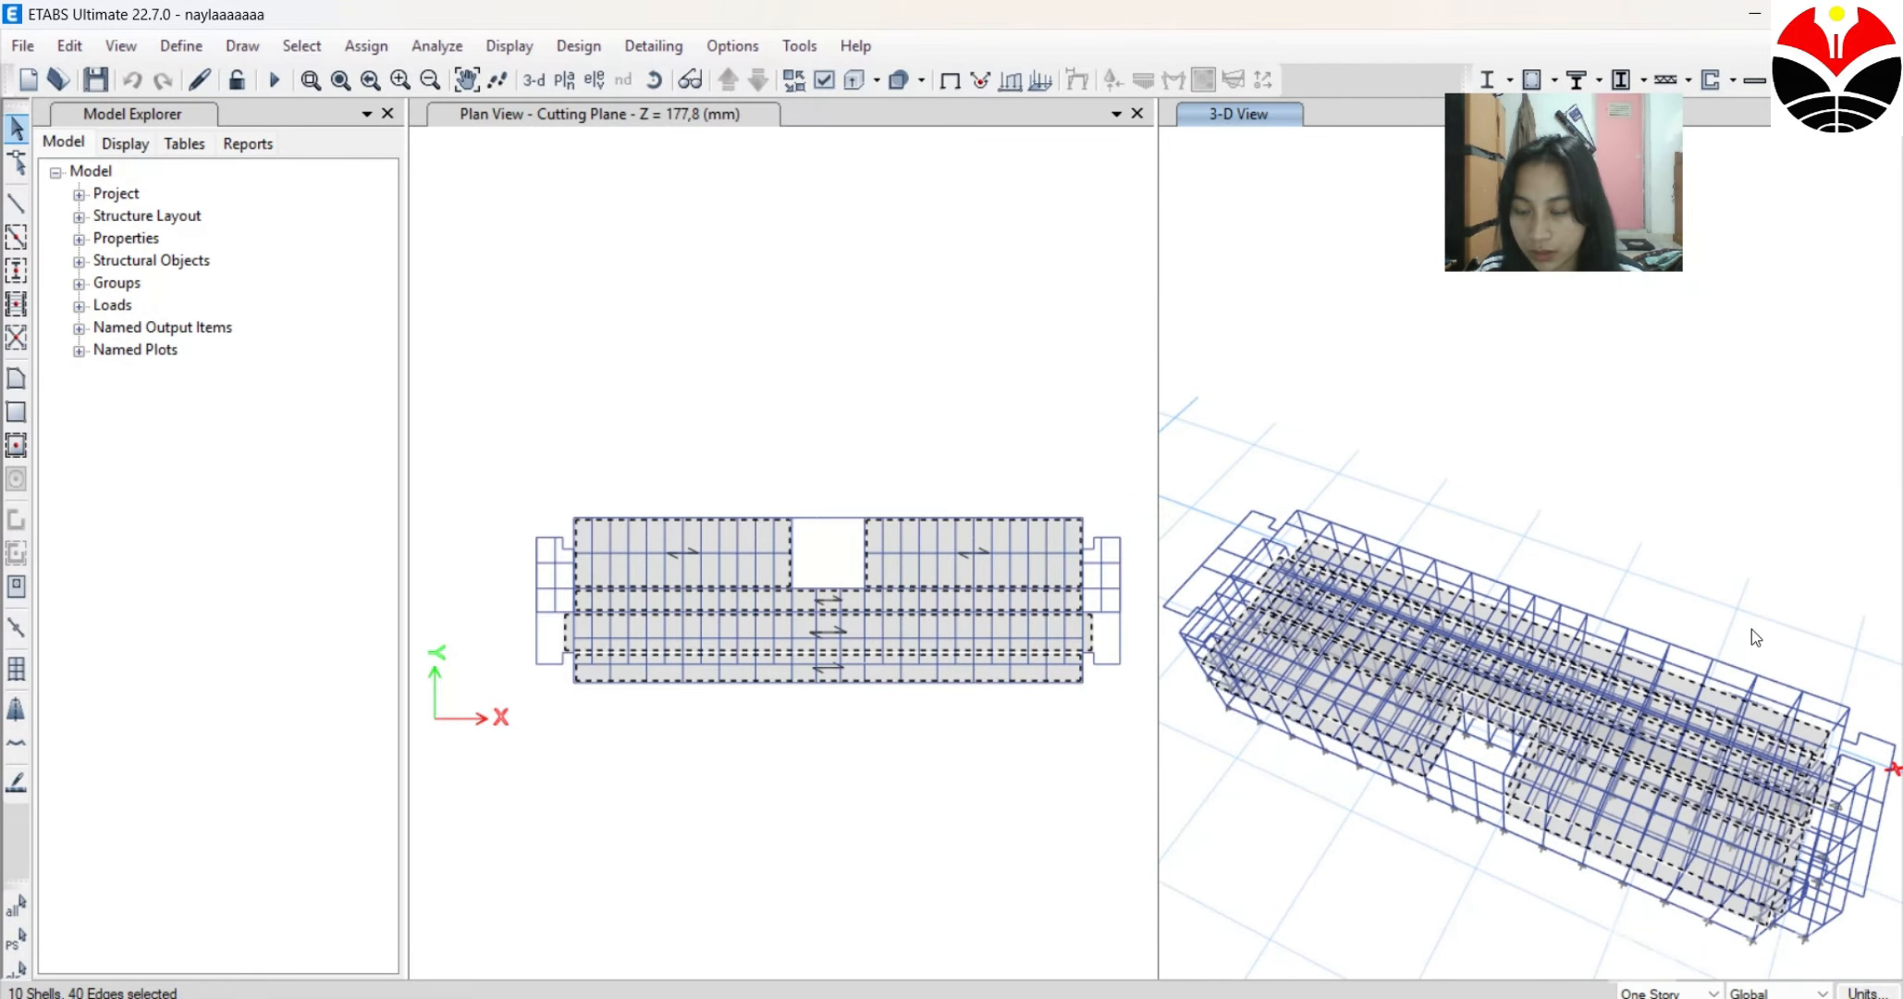
pyautogui.keyDown('shift'); pyautogui.moveTo(1779, 644); pyautogui.dragTo(1512, 412, button='middle'); pyautogui.keyUp('shift')
pyautogui.keyDown('shift'); pyautogui.moveTo(1436, 858); pyautogui.dragTo(1436, 931, button='middle'); pyautogui.keyUp('shift')
pyautogui.scroll(3, 1348, 735)
pyautogui.scroll(-5, 1348, 735)
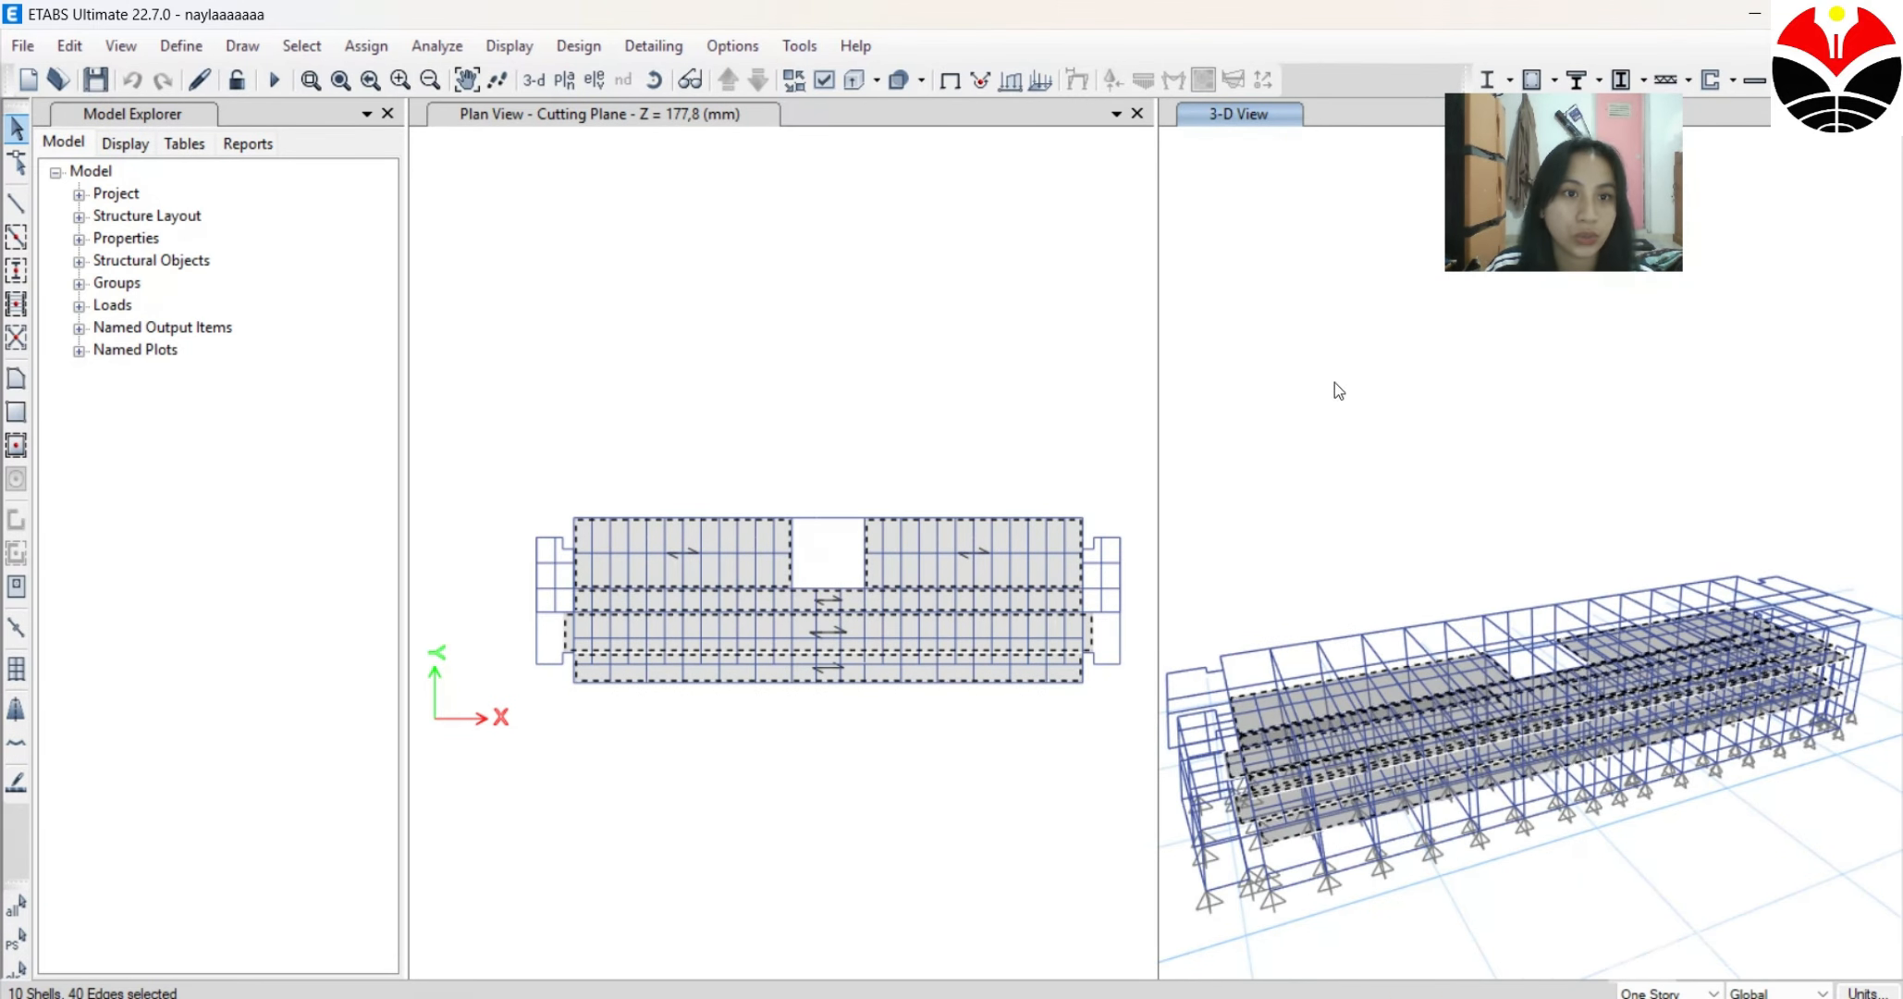
pyautogui.scroll(3, 1346, 608)
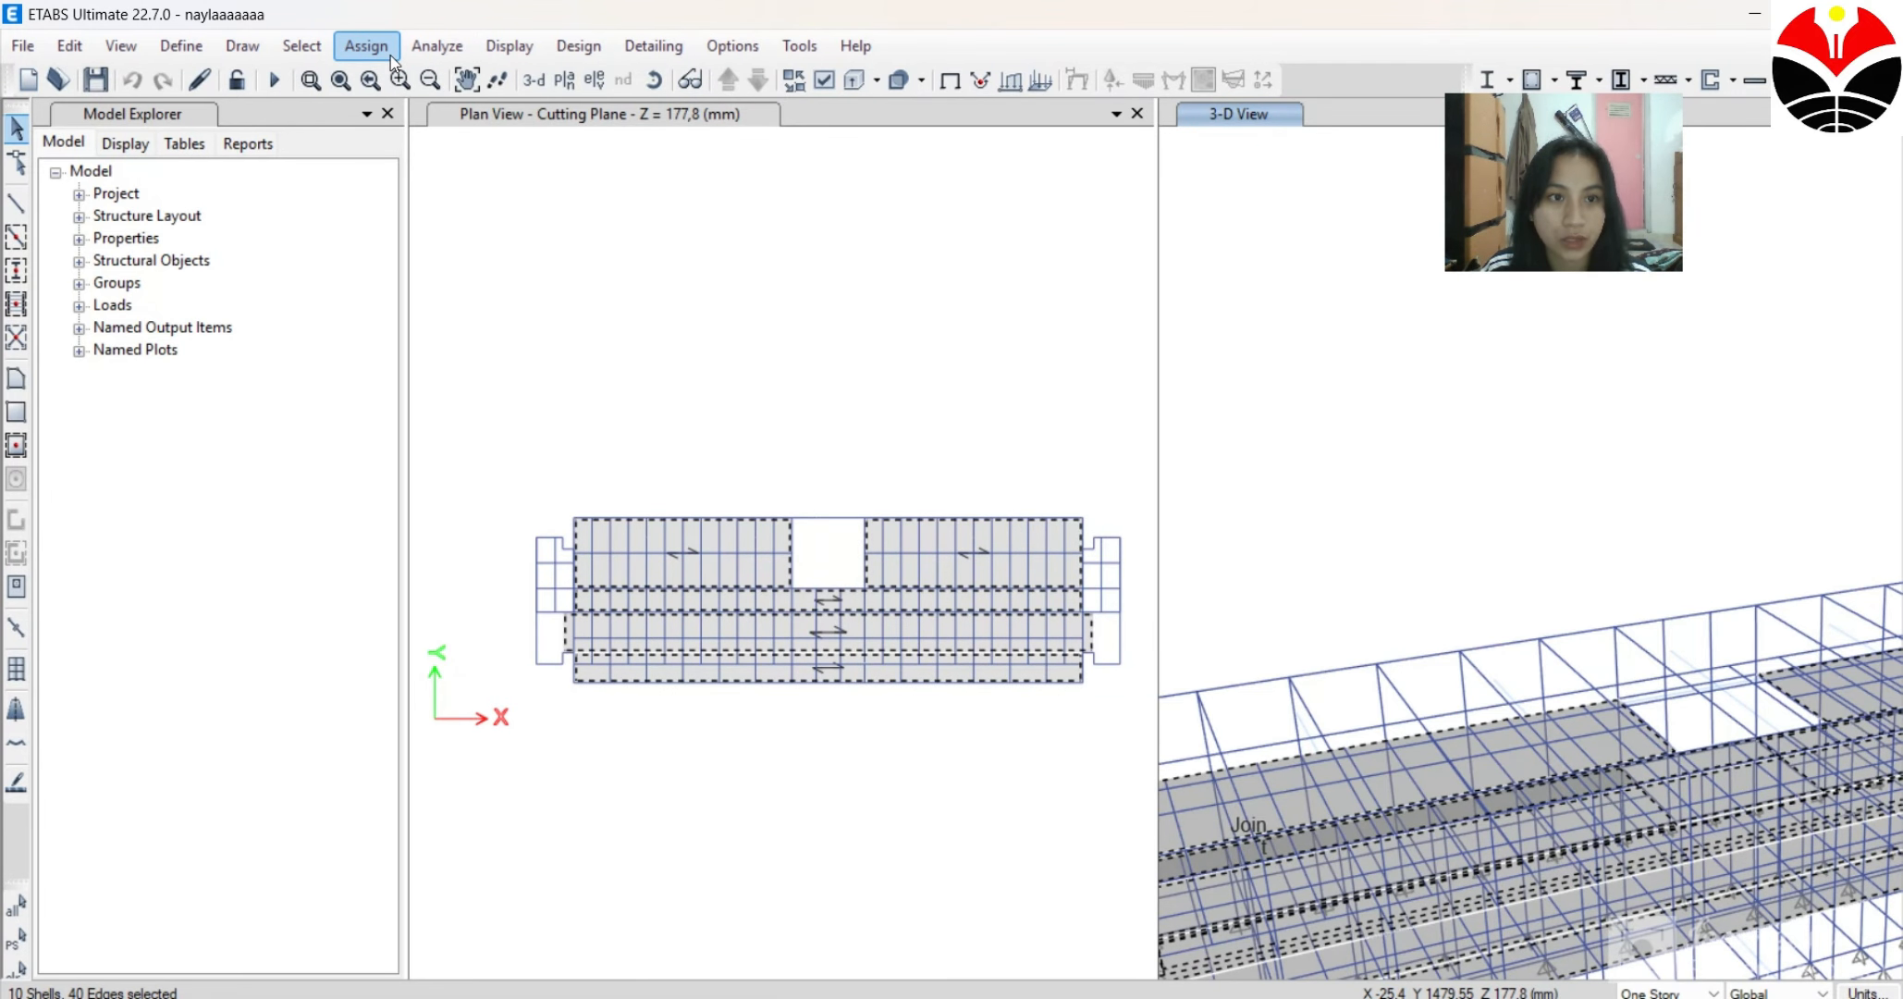
# Assign a uniform shell load of 4,26 lb/mm² in the gravity direction to the selected slabs under the Dead load pattern, replacing existing loads.
pyautogui.click(302, 46)
pyautogui.click(353, 47)
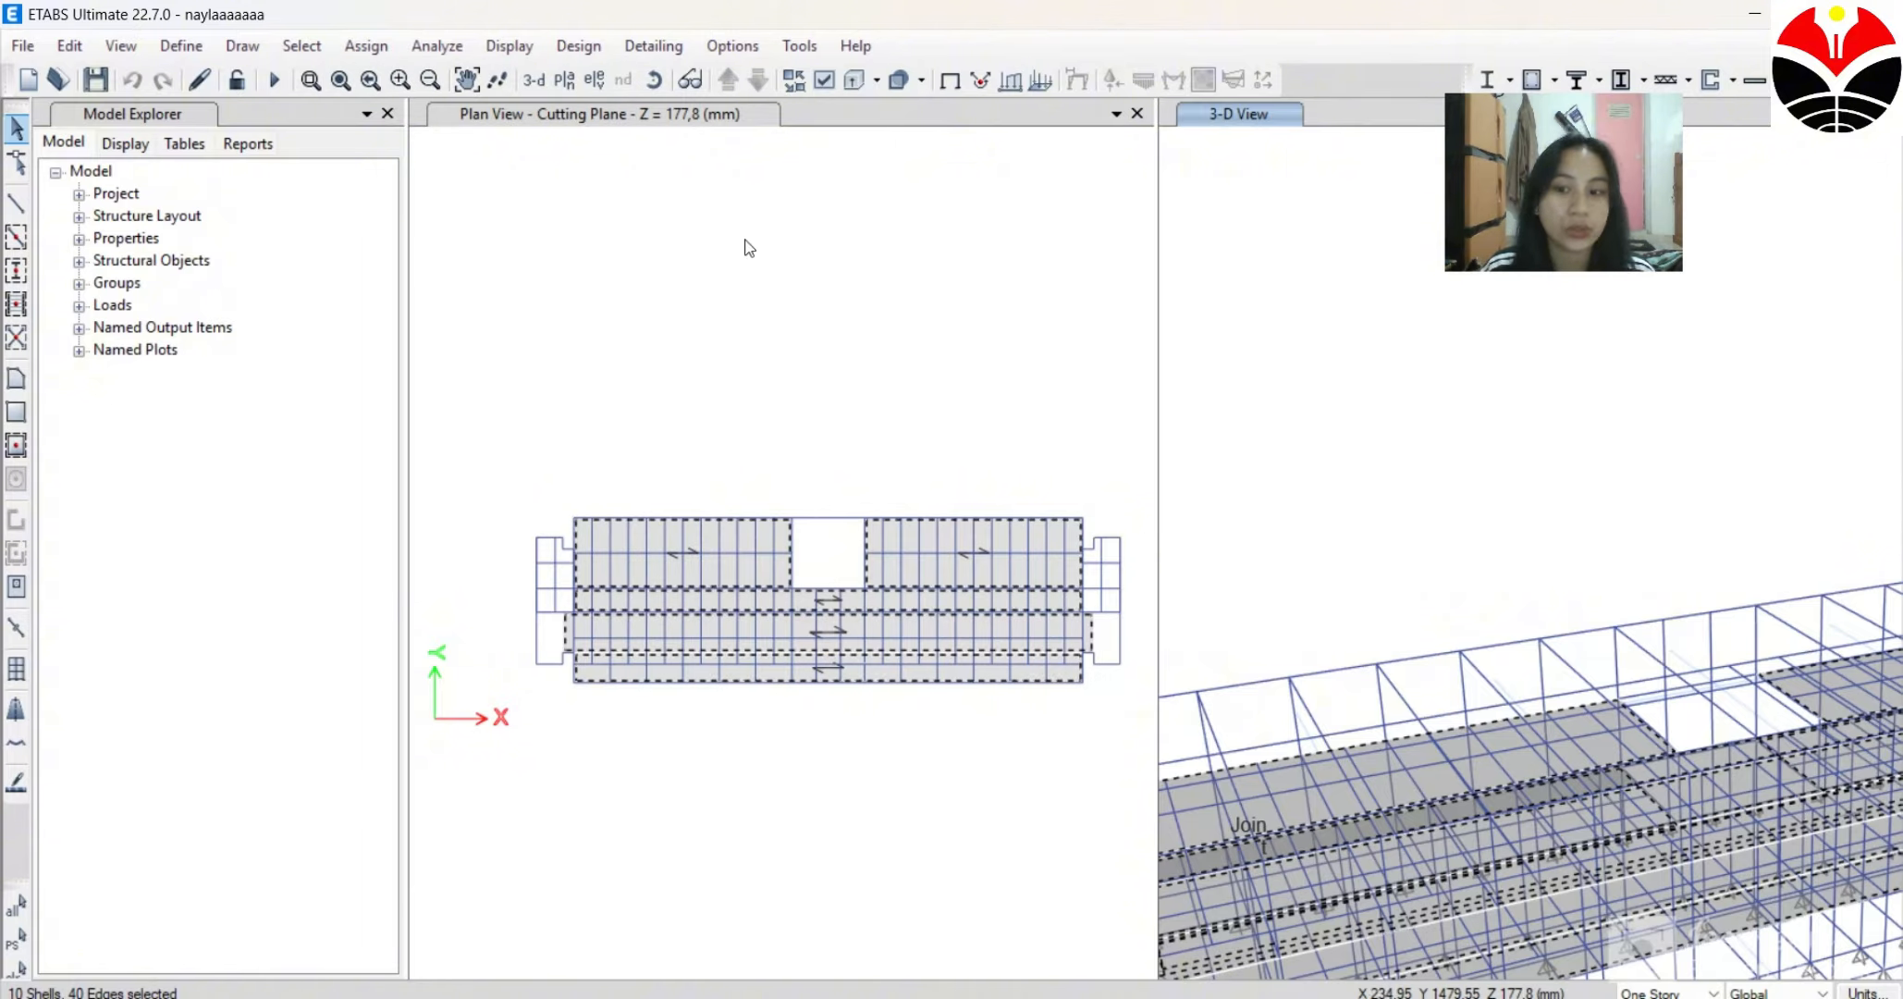
pyautogui.click(354, 50)
pyautogui.moveTo(458, 308)
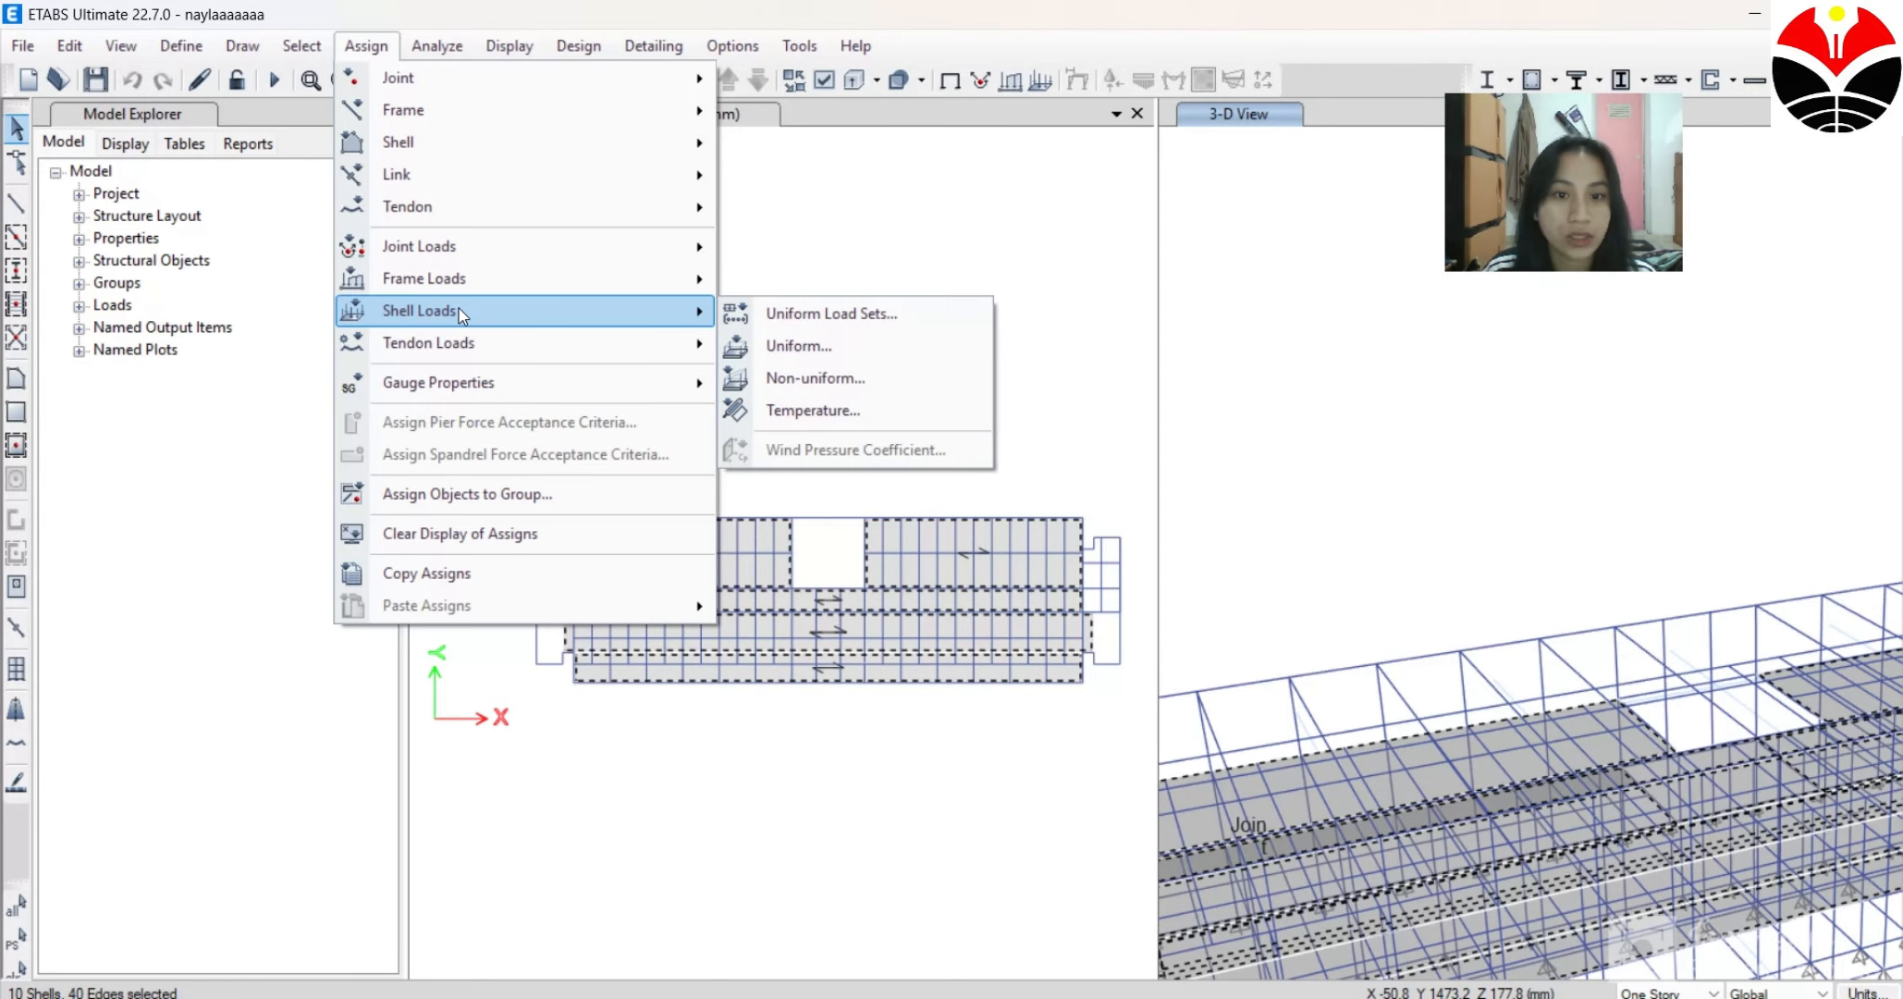
pyautogui.click(834, 335)
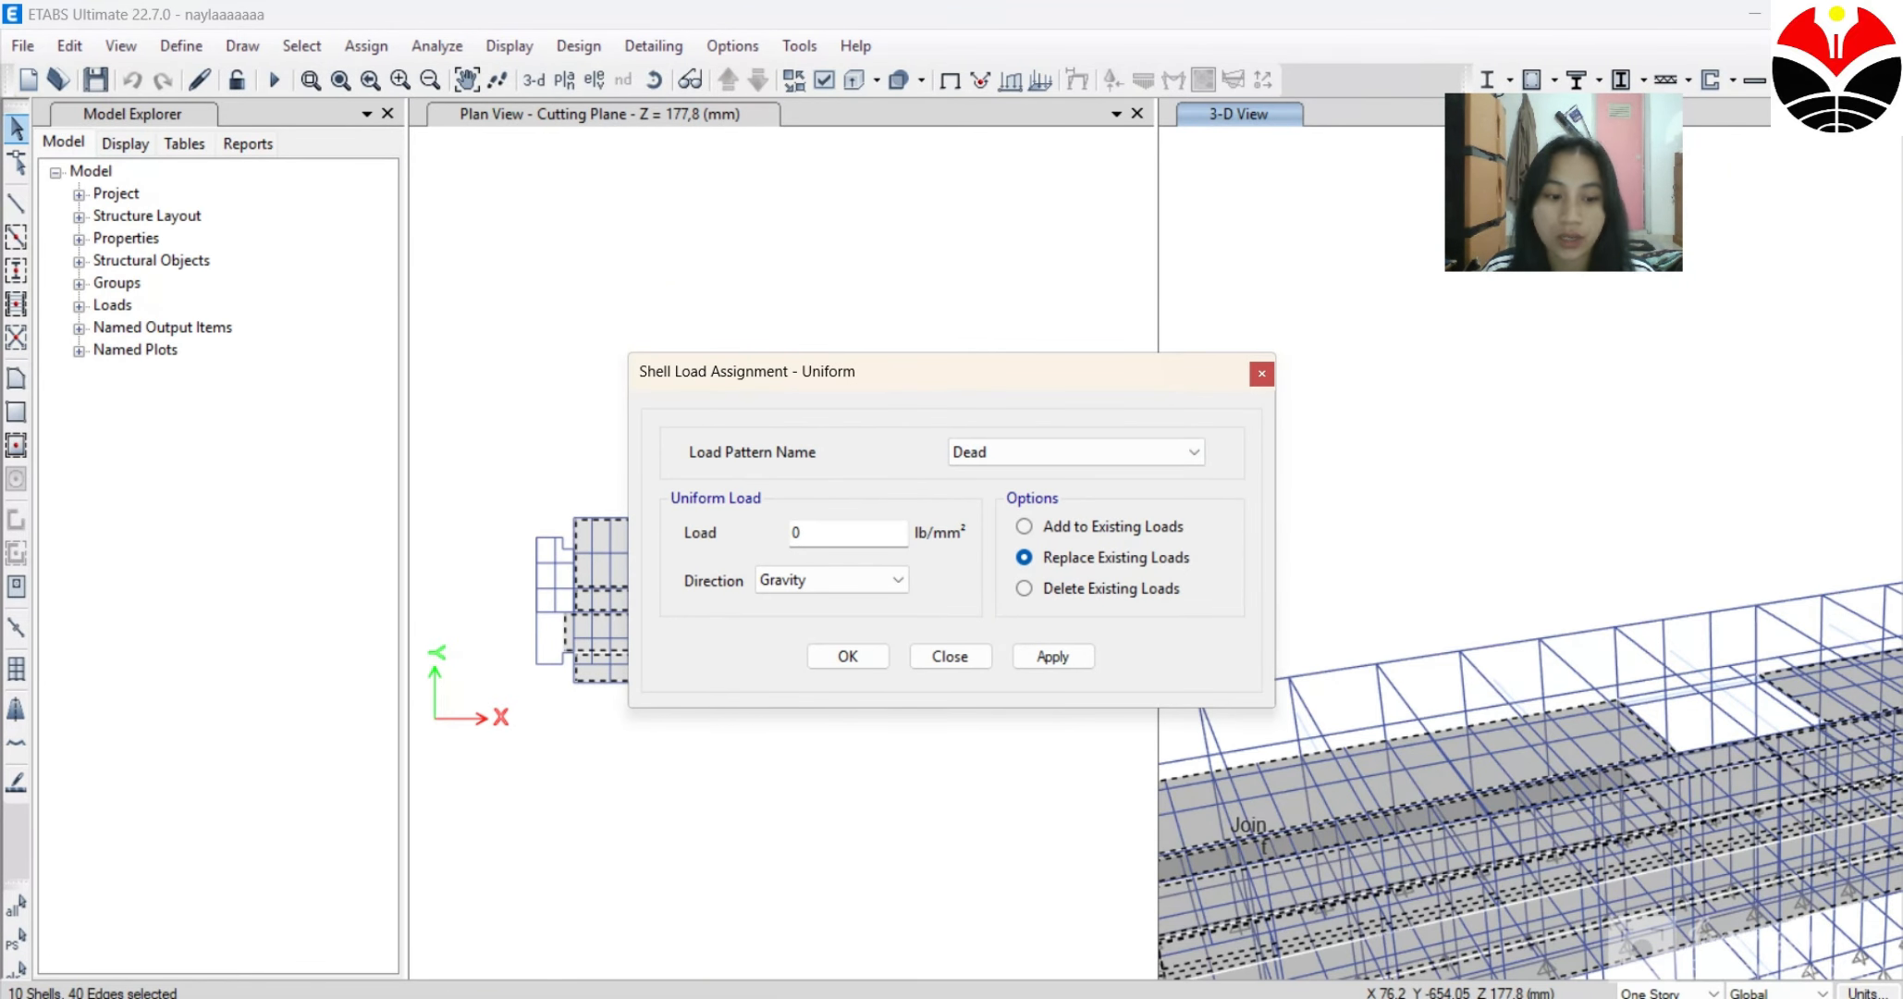
pyautogui.click(1090, 459)
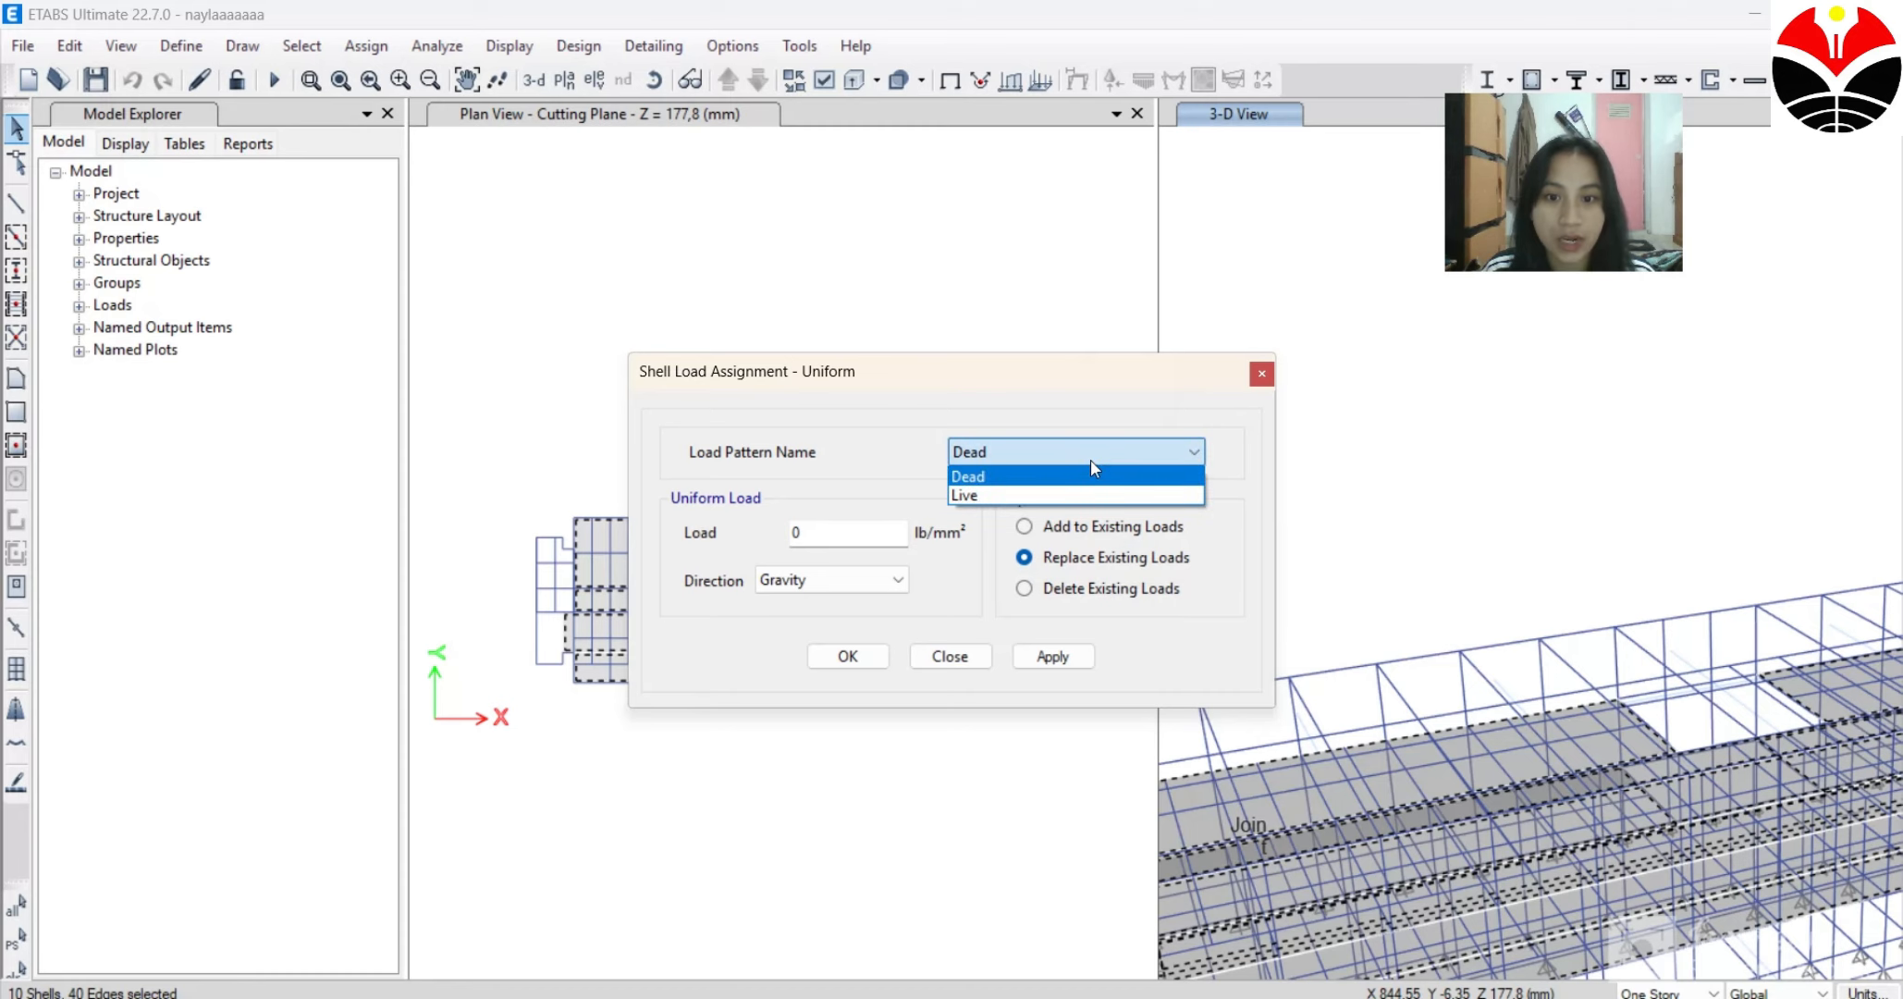
pyautogui.click(1090, 460)
pyautogui.click(1087, 460)
pyautogui.click(1087, 460)
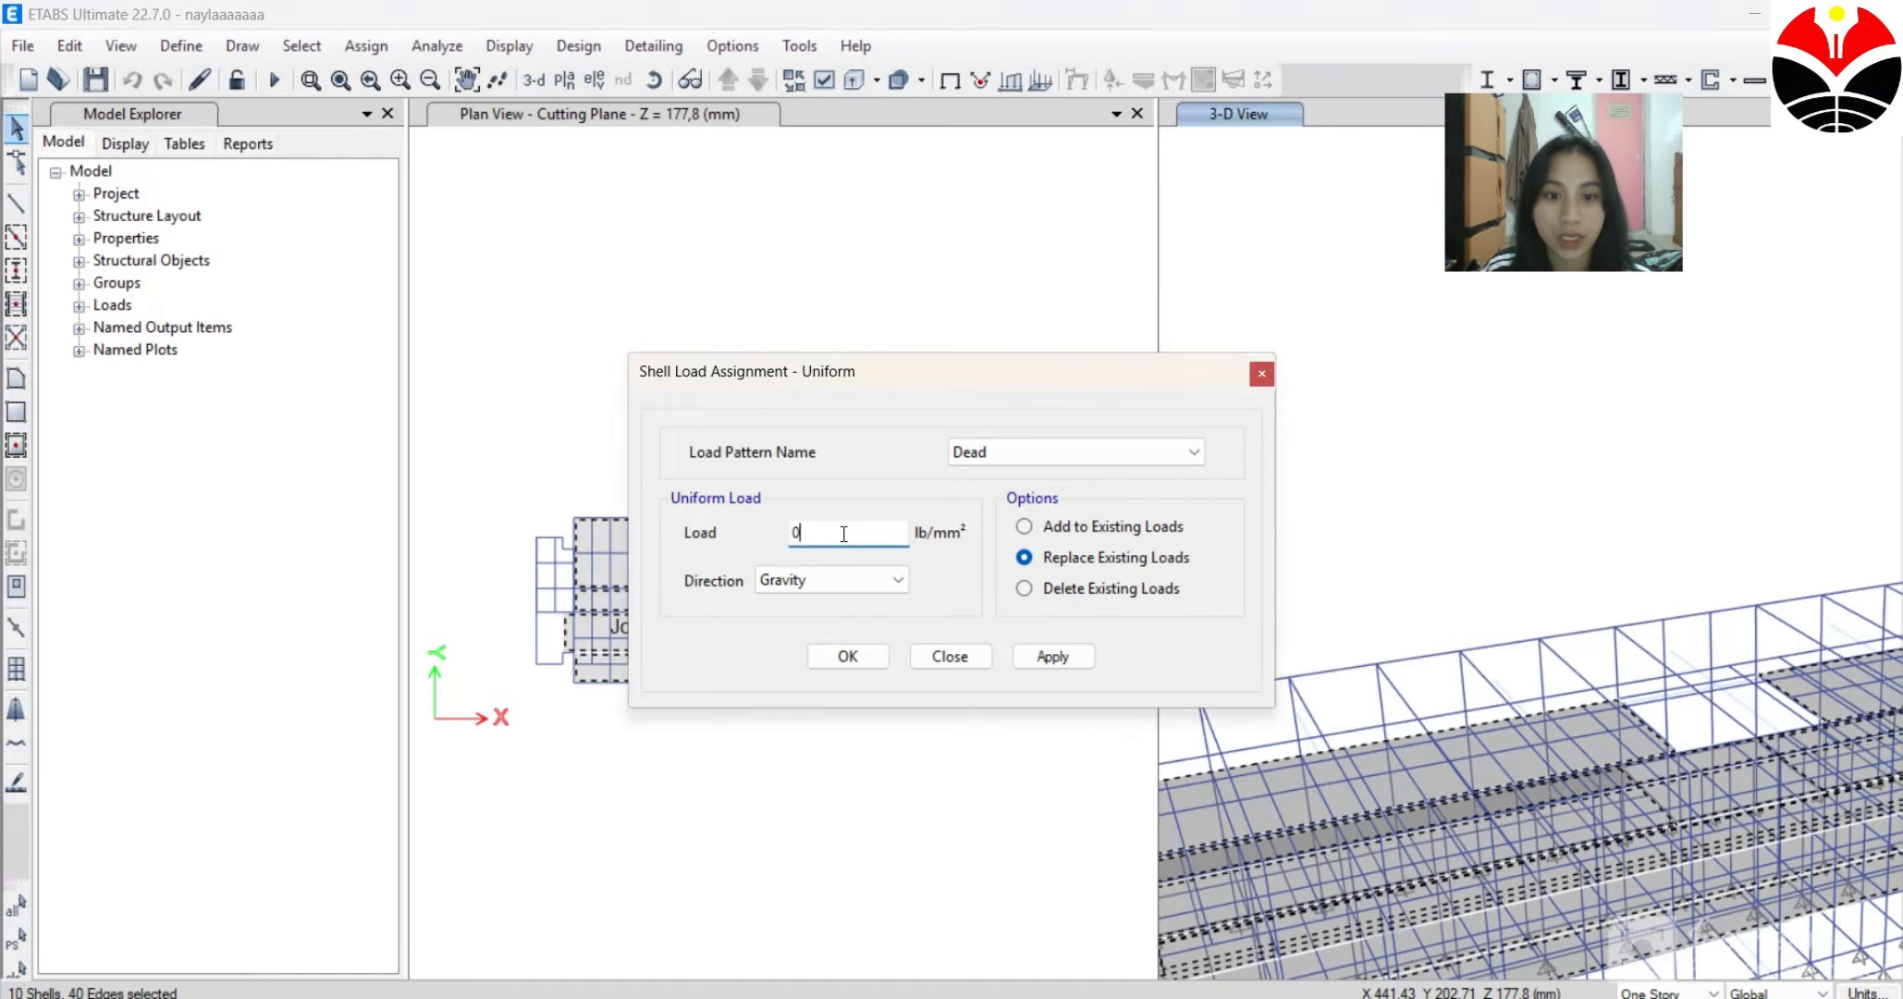
pyautogui.click(890, 531)
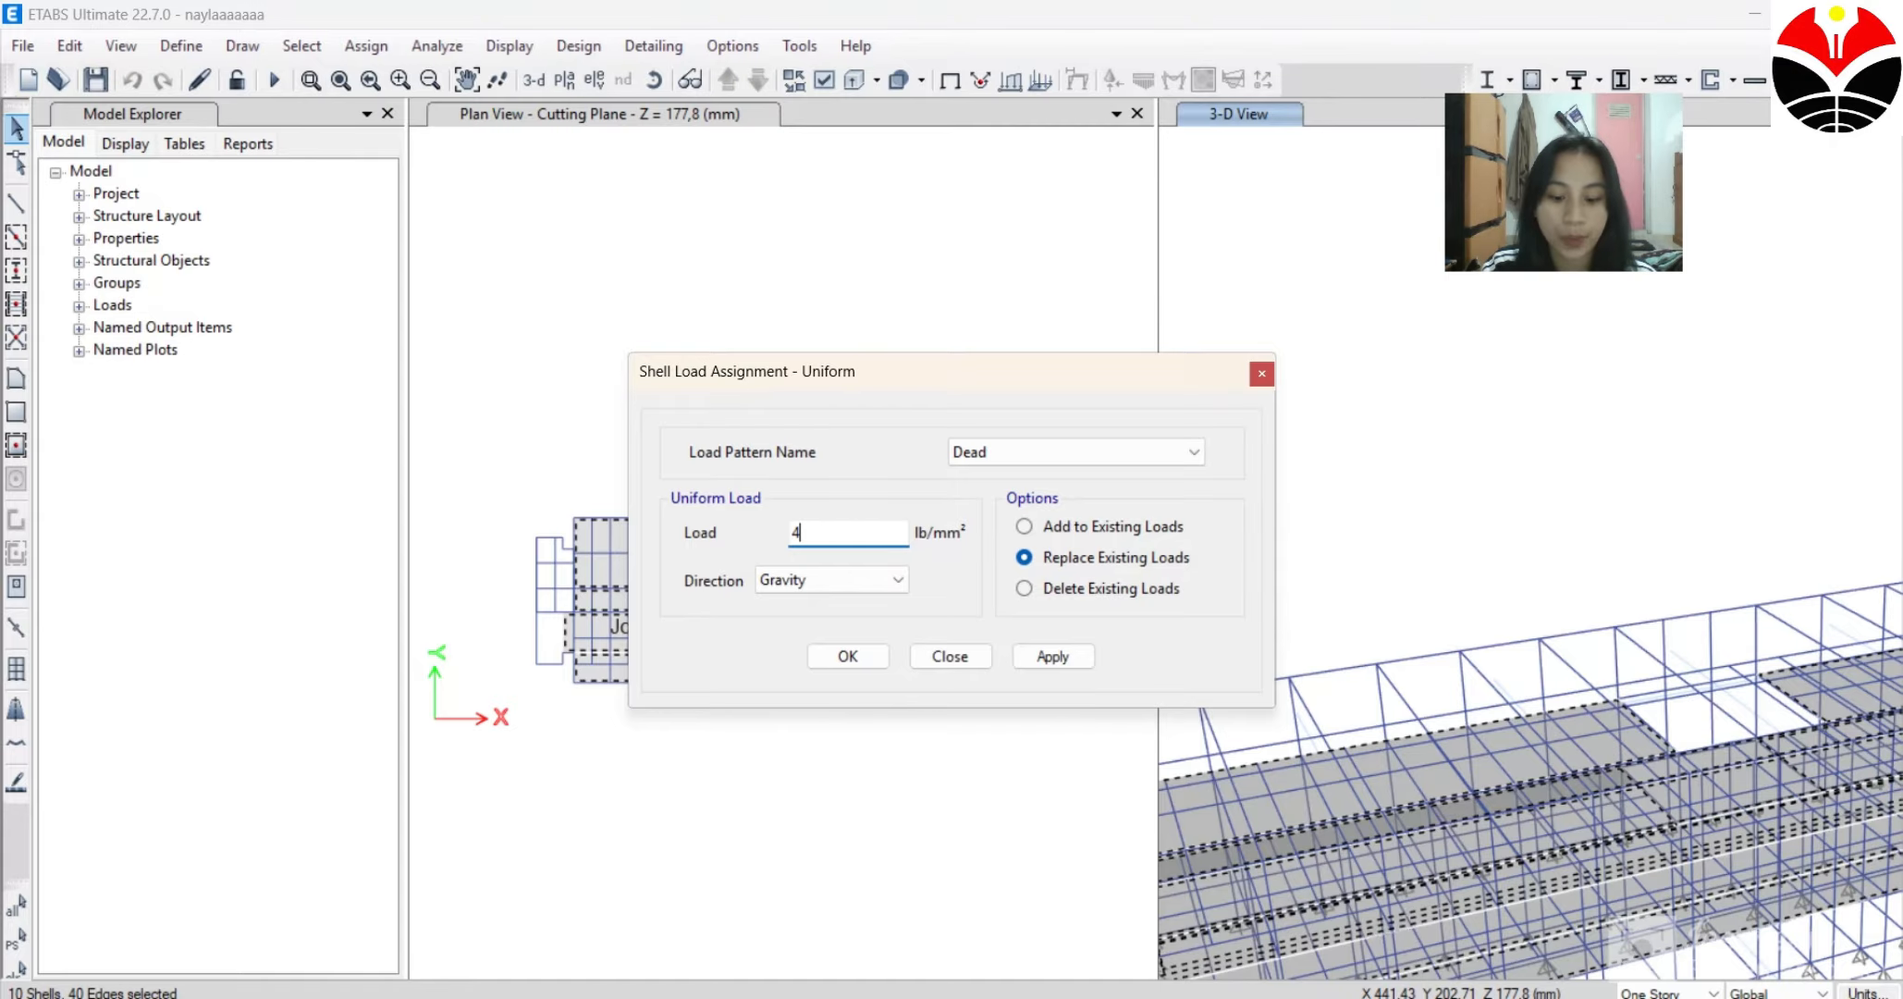
pyautogui.write('4,26')
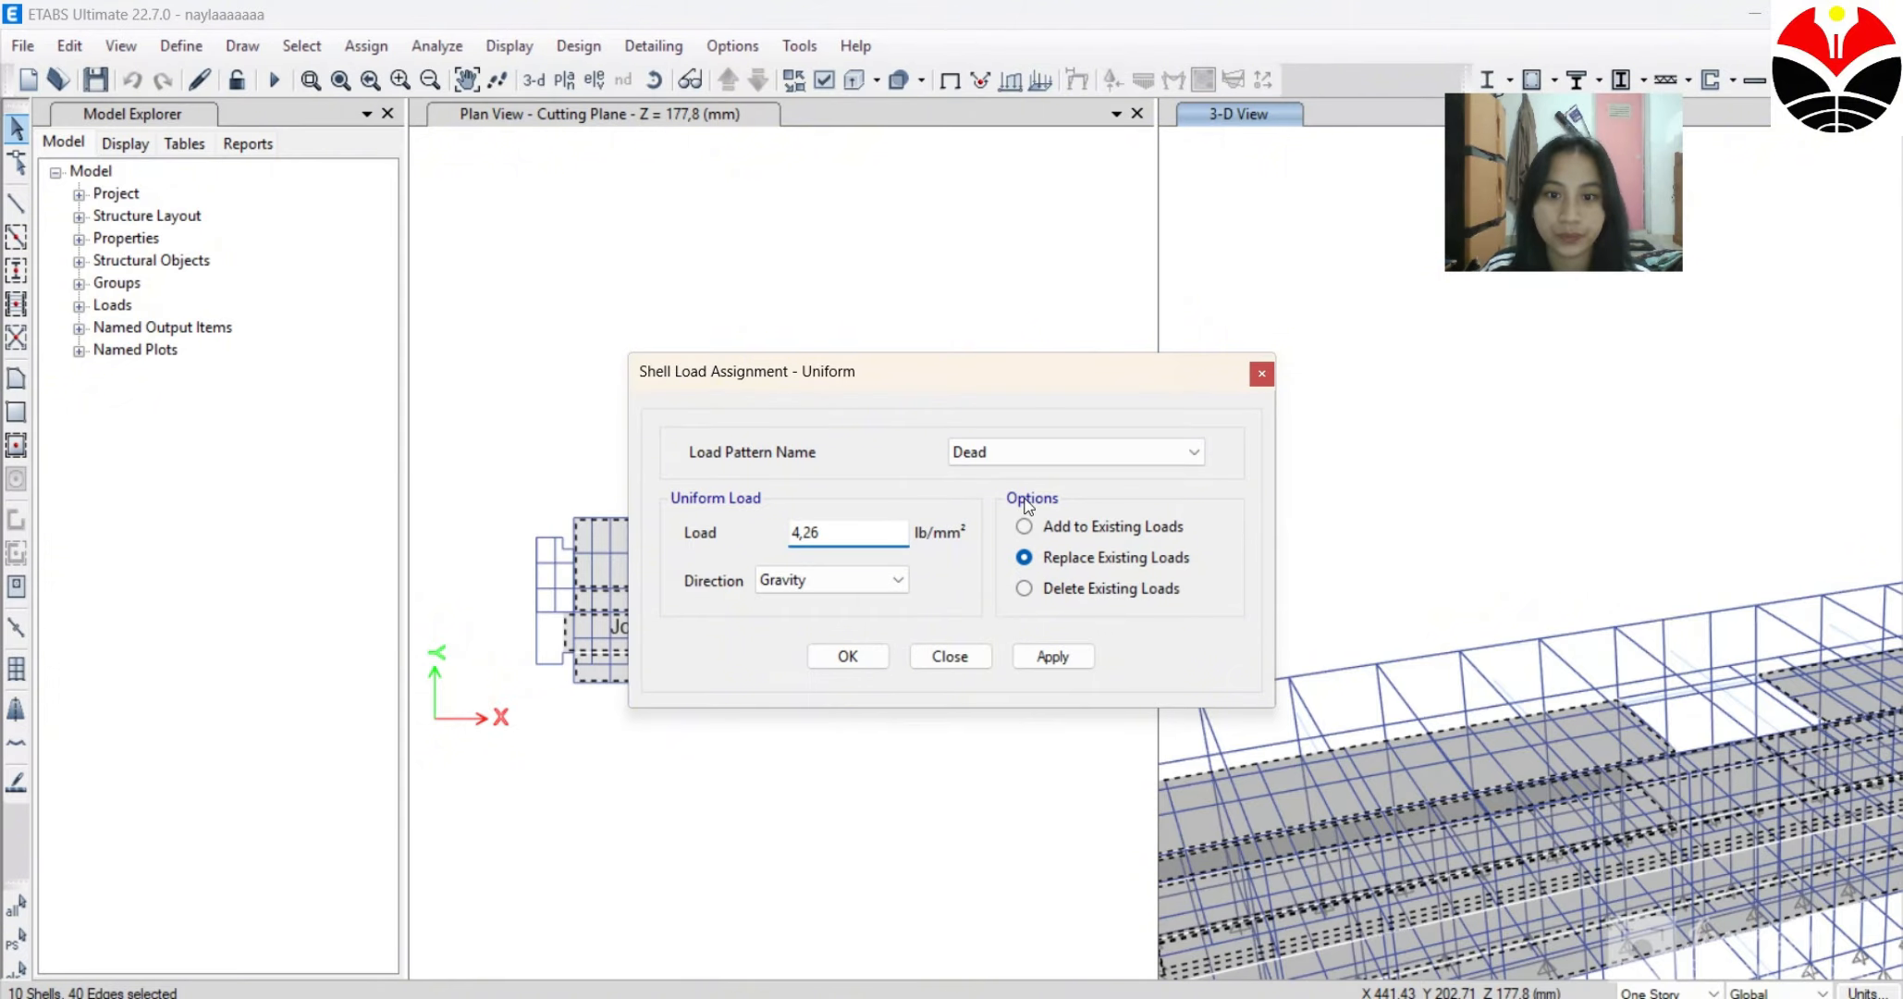
pyautogui.click(1047, 452)
pyautogui.click(1047, 452)
pyautogui.click(875, 657)
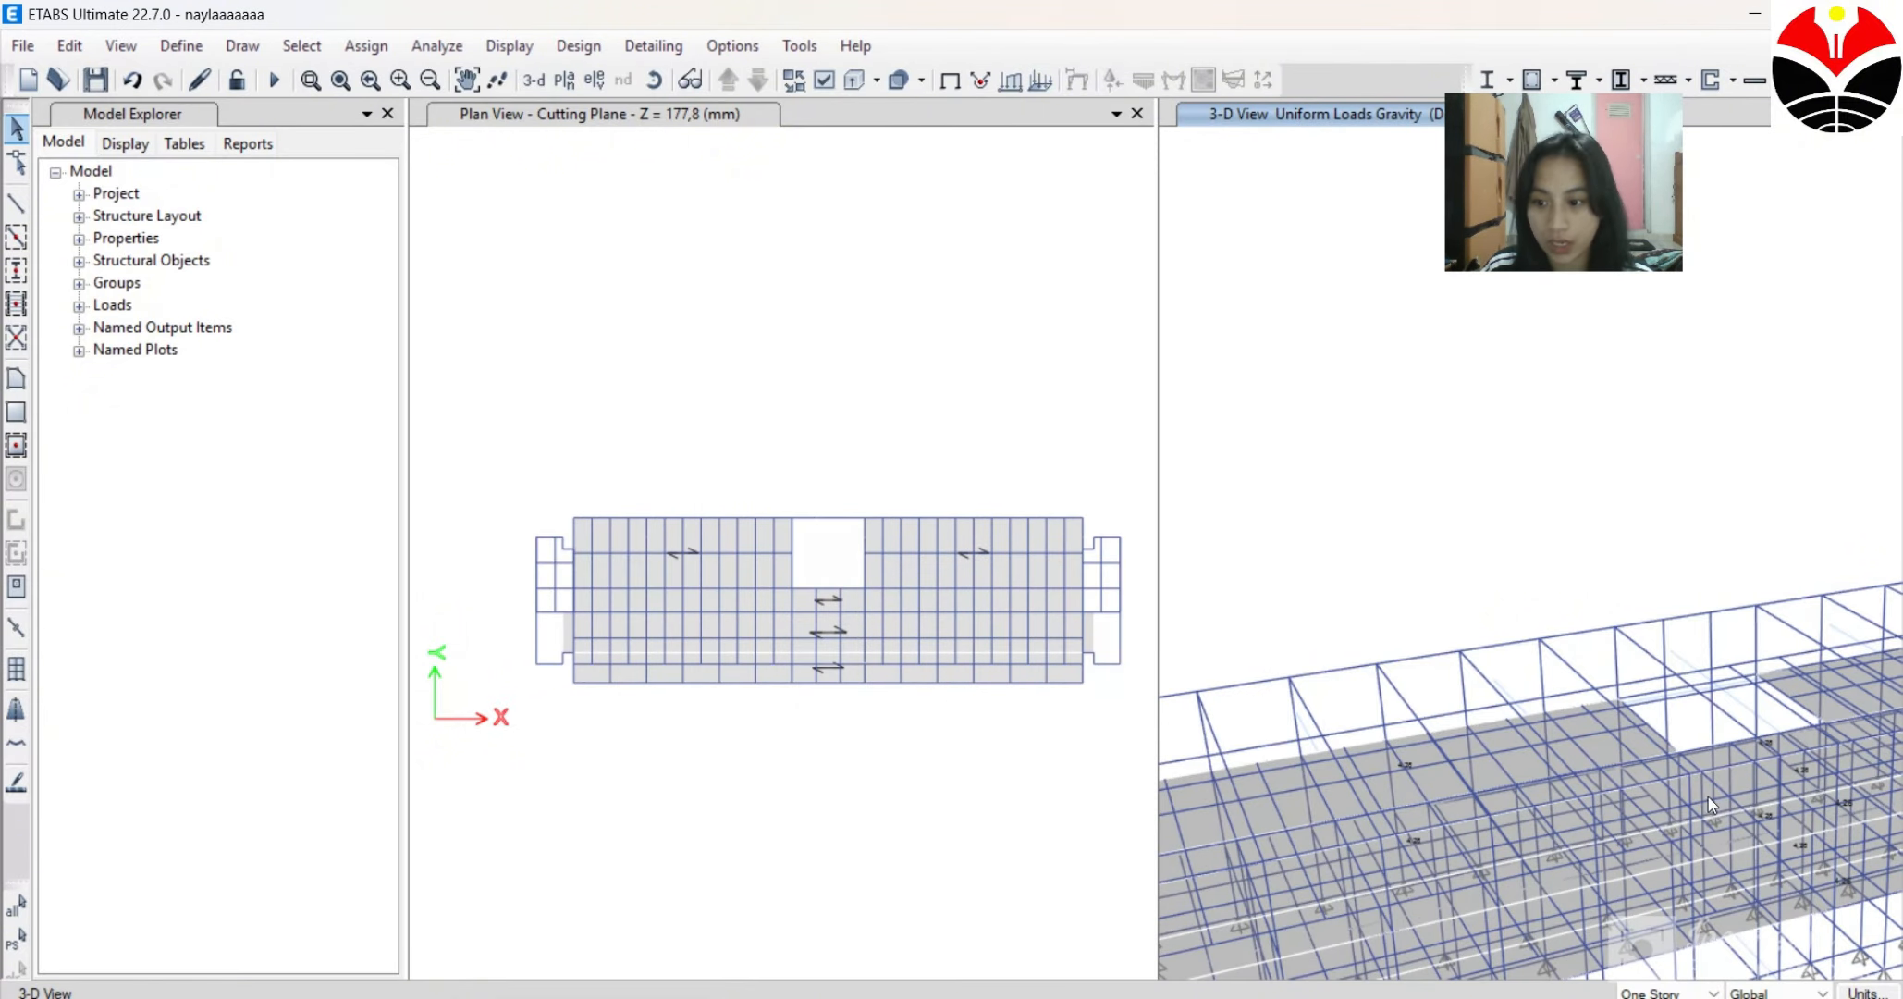
# Assign a uniform shell load of 2,5 lb/mm² in the gravity direction under the Live load pattern, replacing existing loads.
pyautogui.scroll(2, 1808, 860)
pyautogui.scroll(-2, 1807, 859)
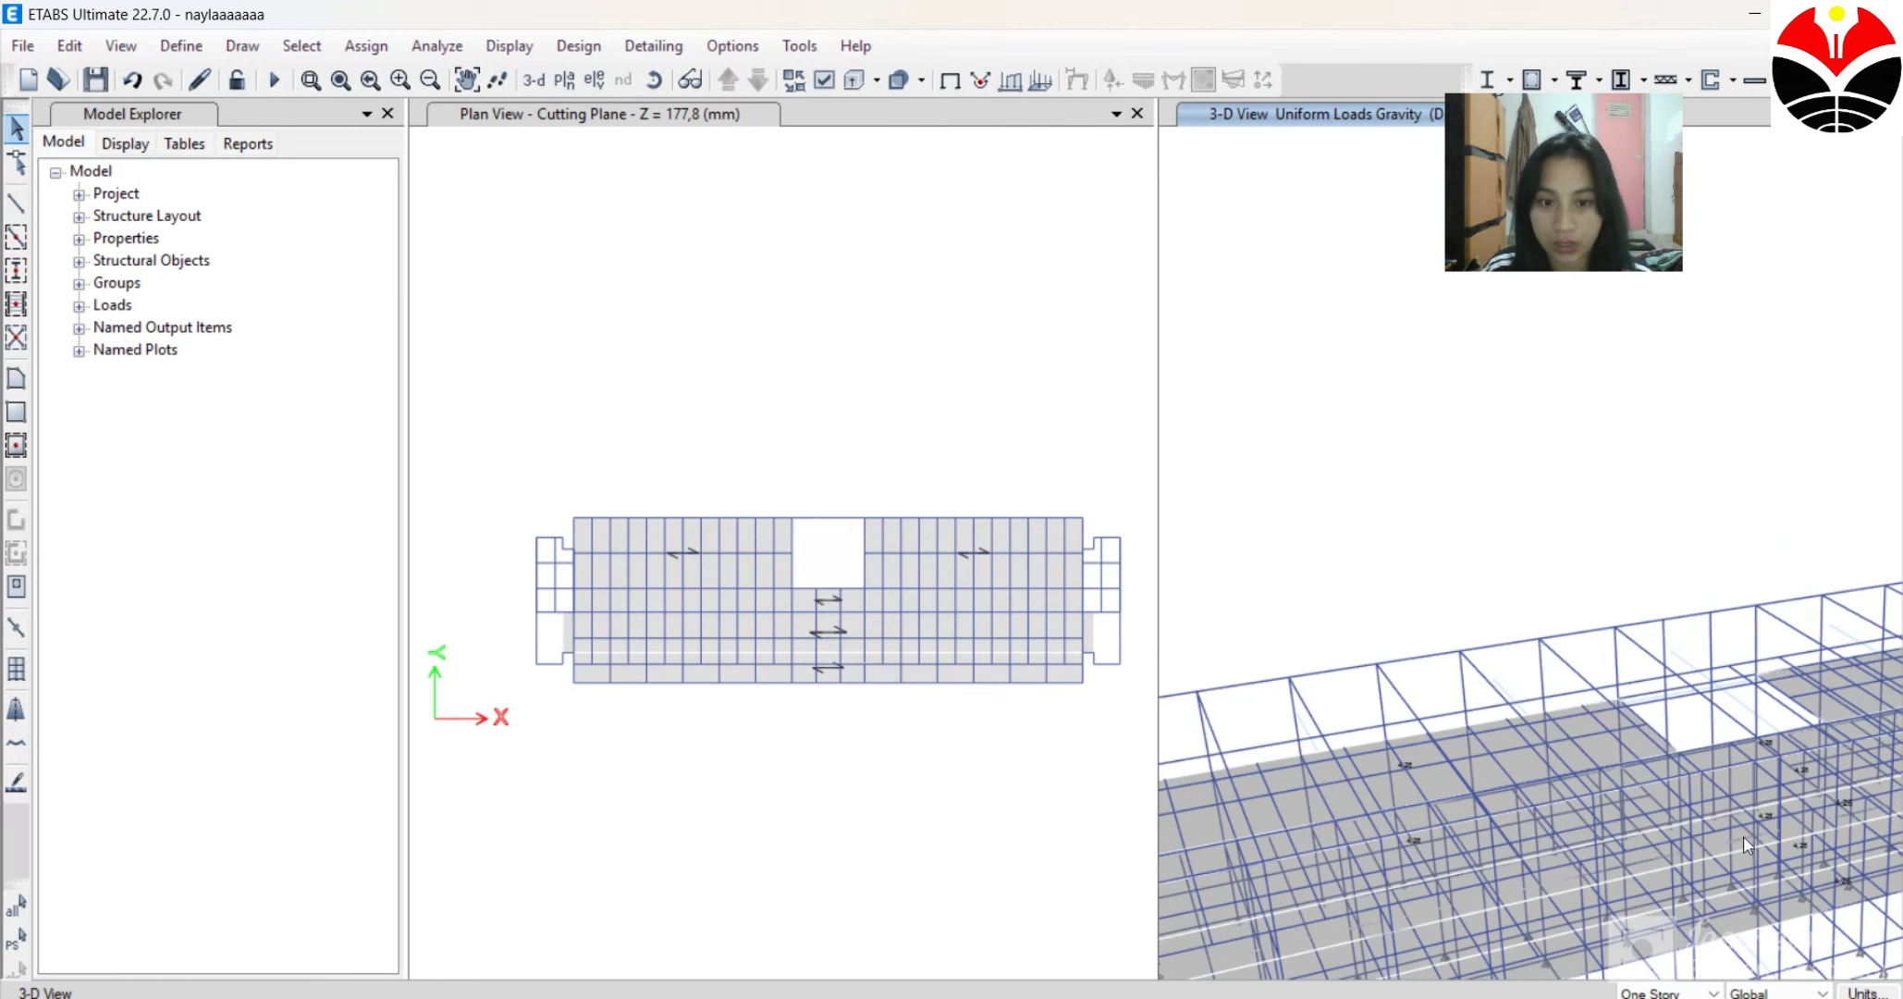
pyautogui.click(349, 48)
pyautogui.moveTo(643, 315)
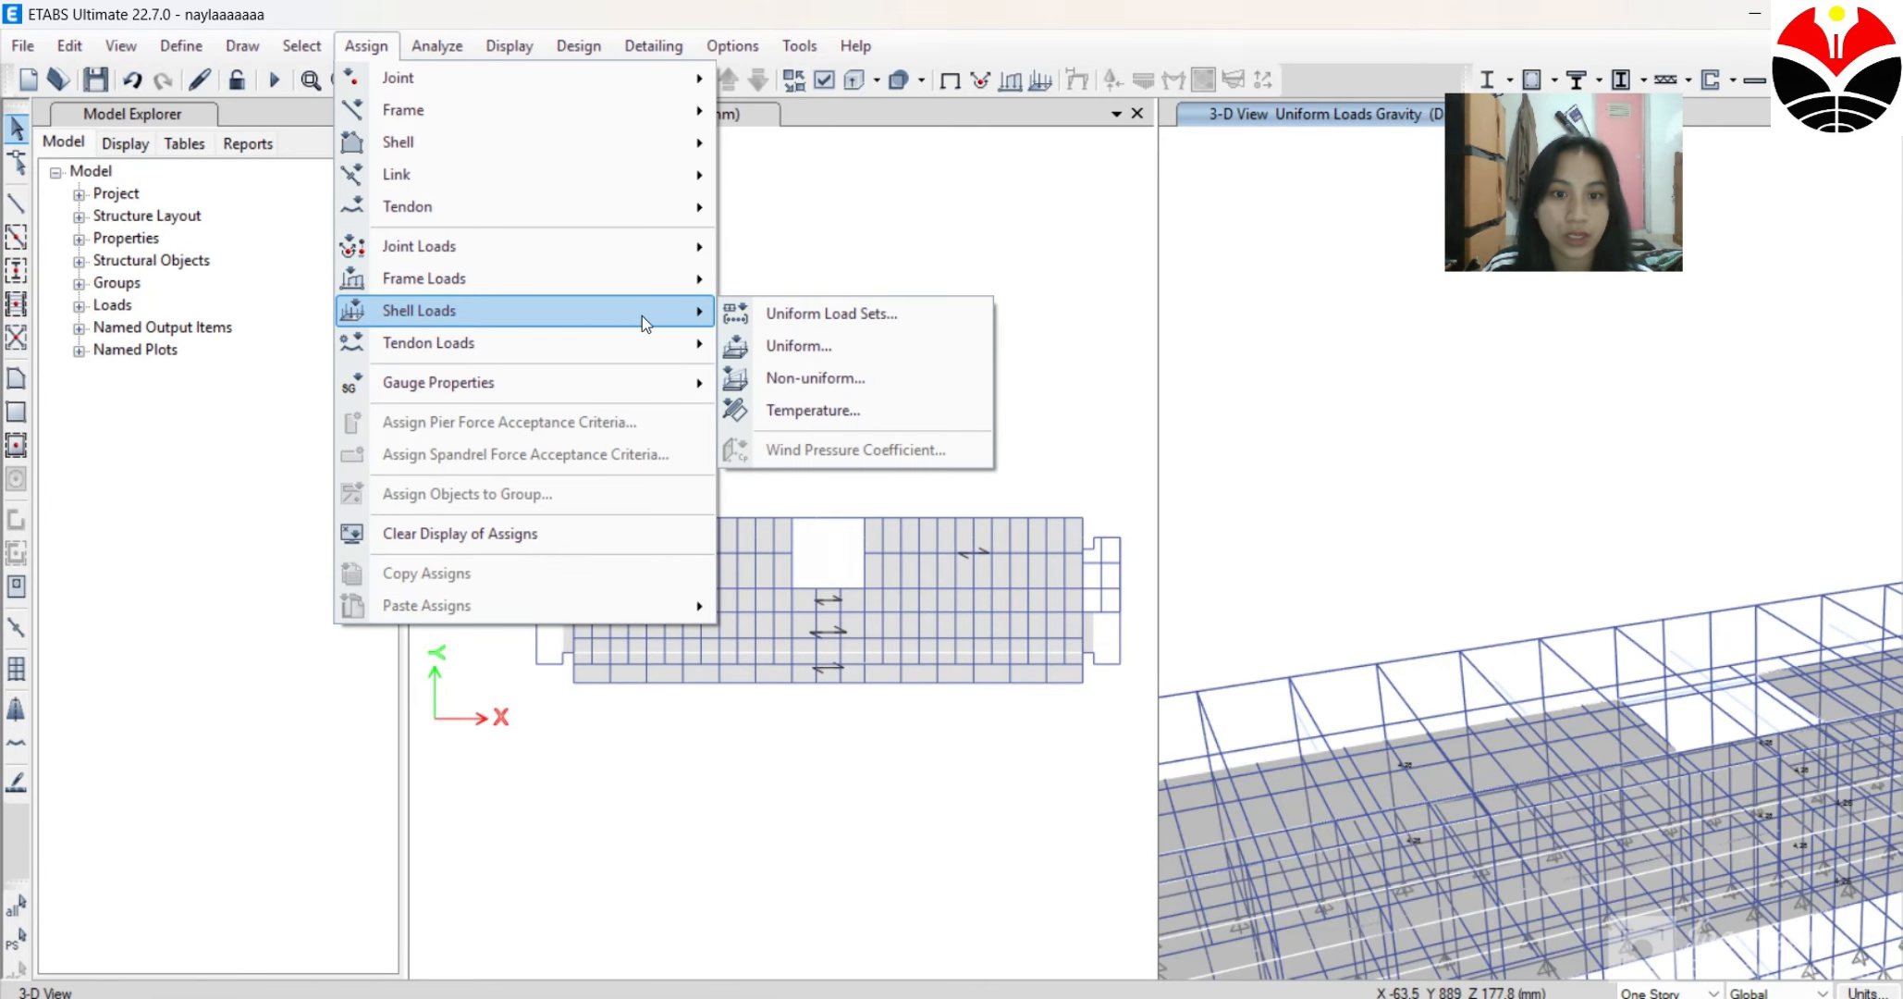
pyautogui.click(804, 344)
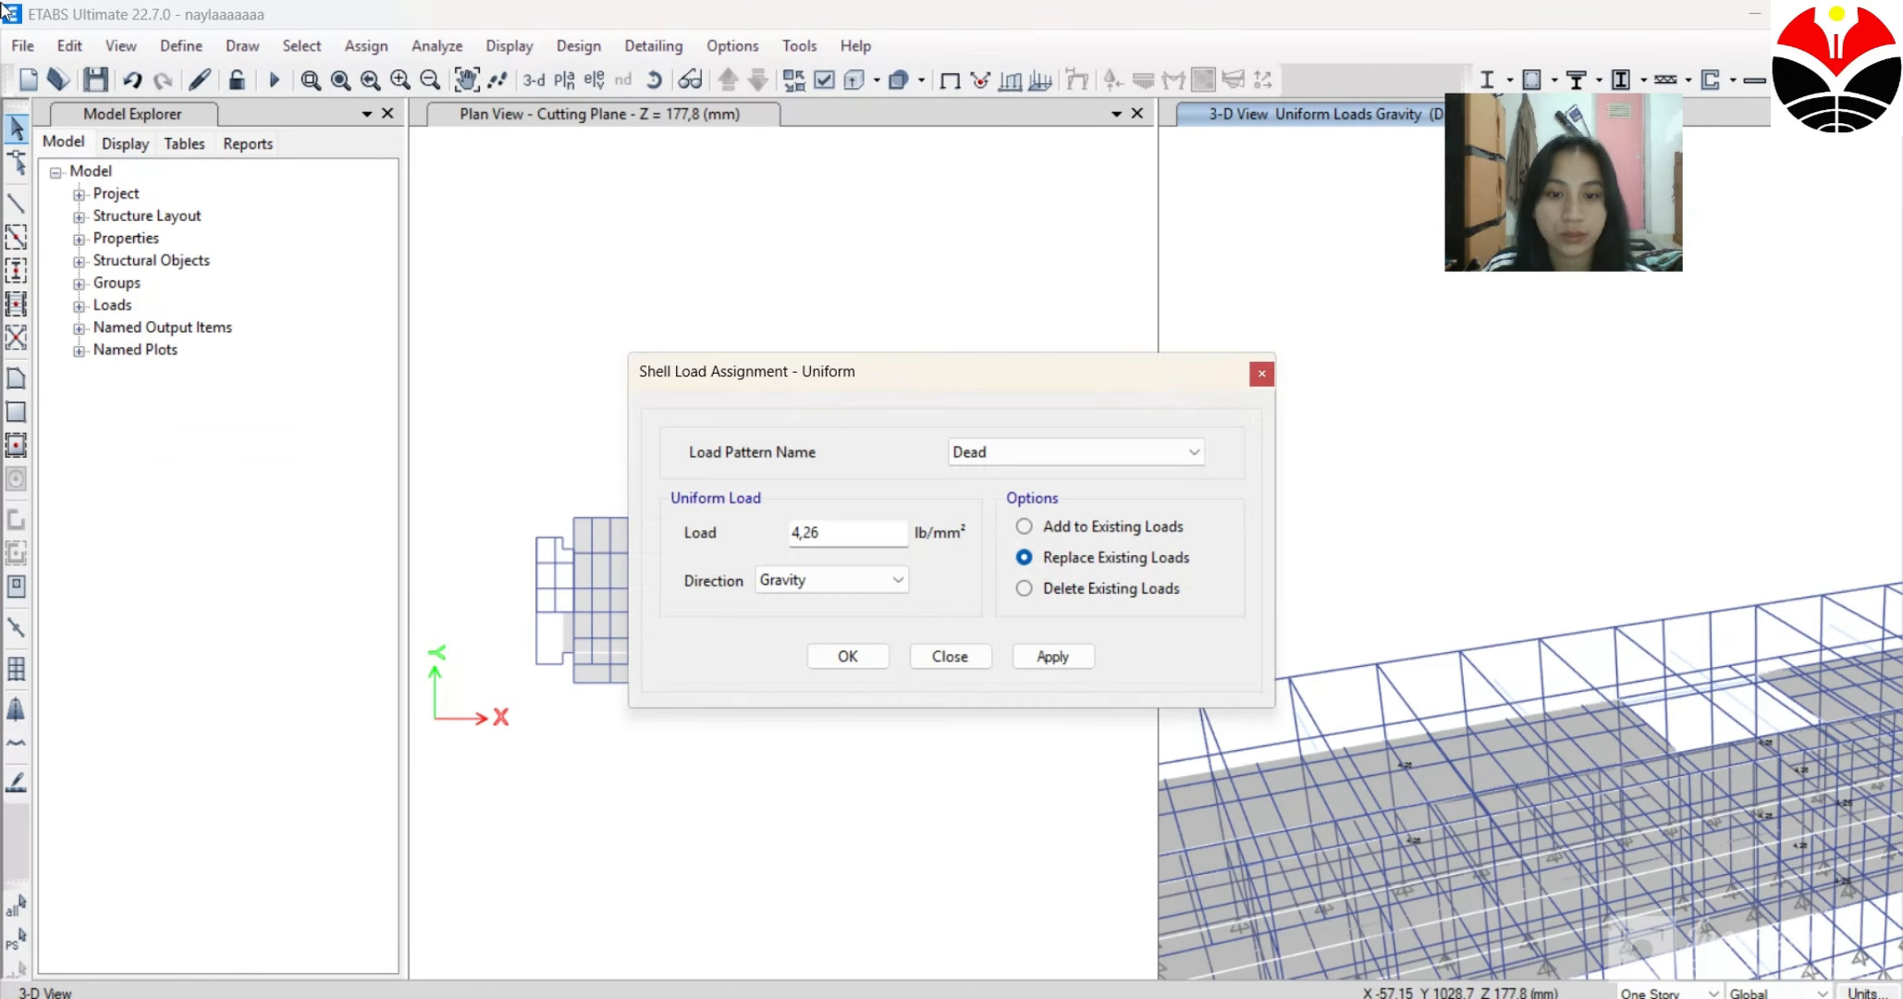
pyautogui.click(1138, 439)
pyautogui.click(1113, 488)
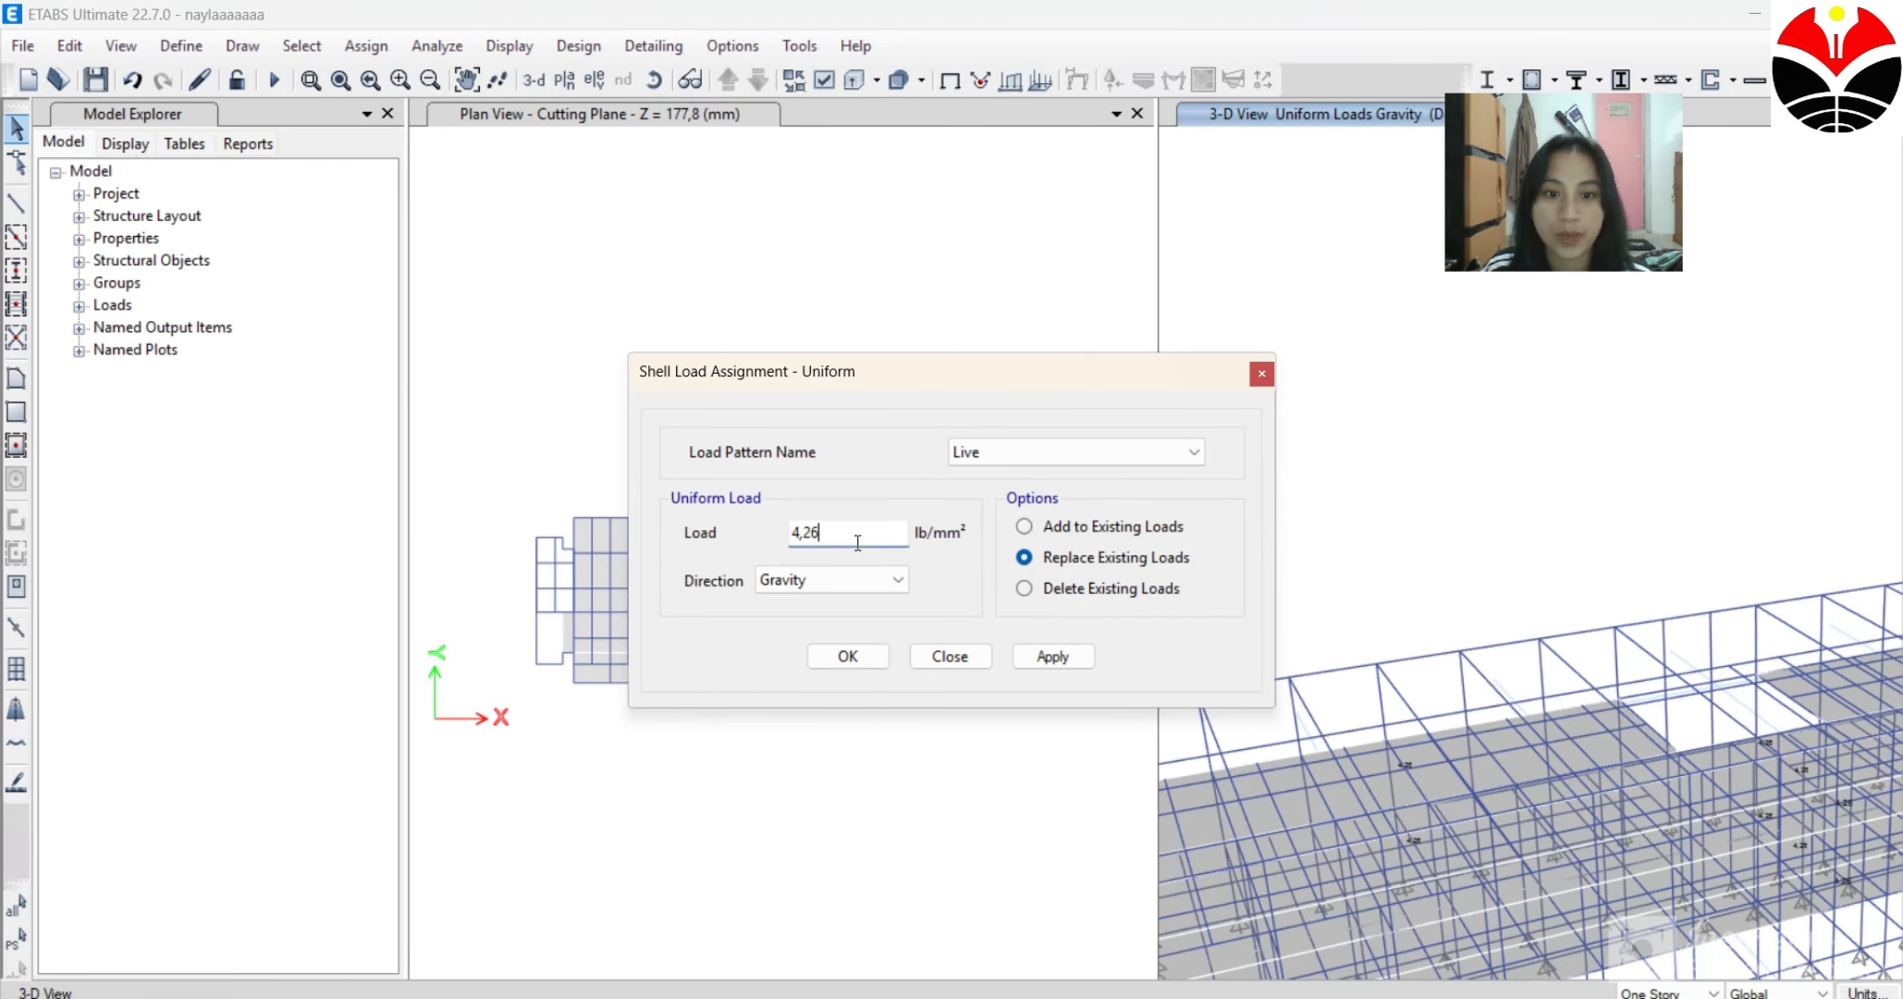
pyautogui.write('2,5')
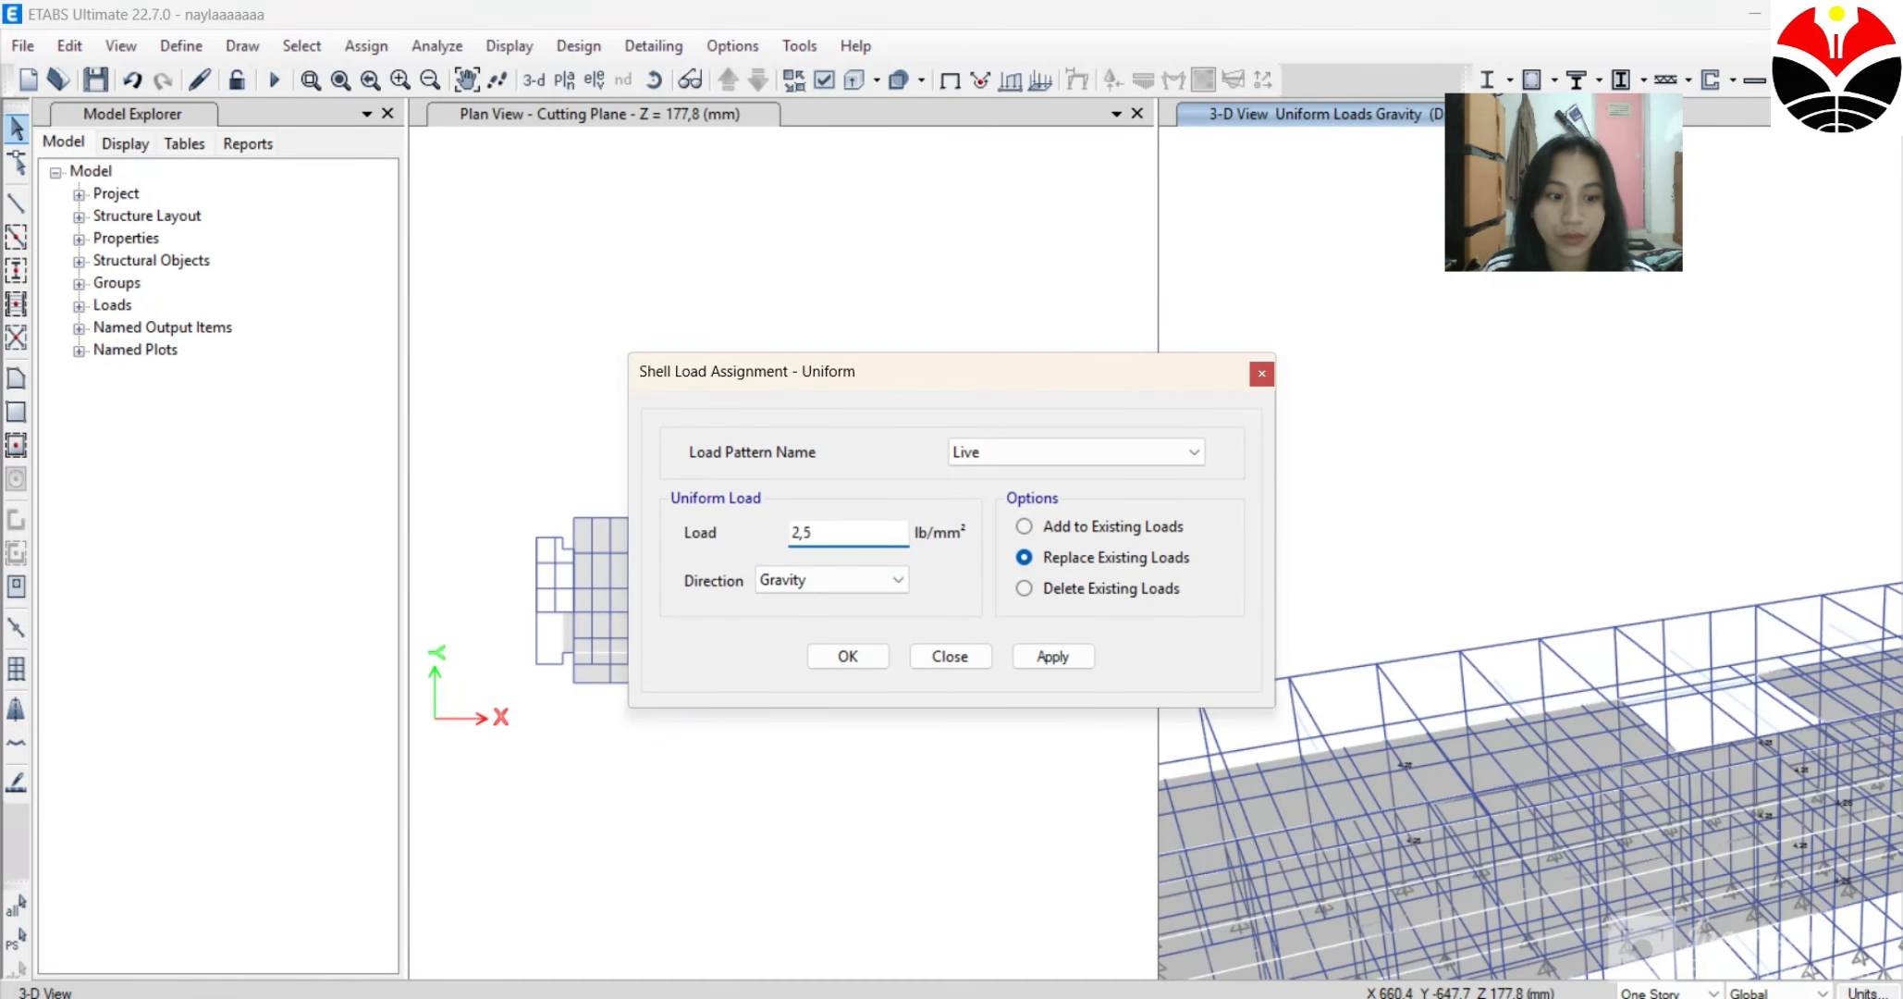
pyautogui.click(863, 653)
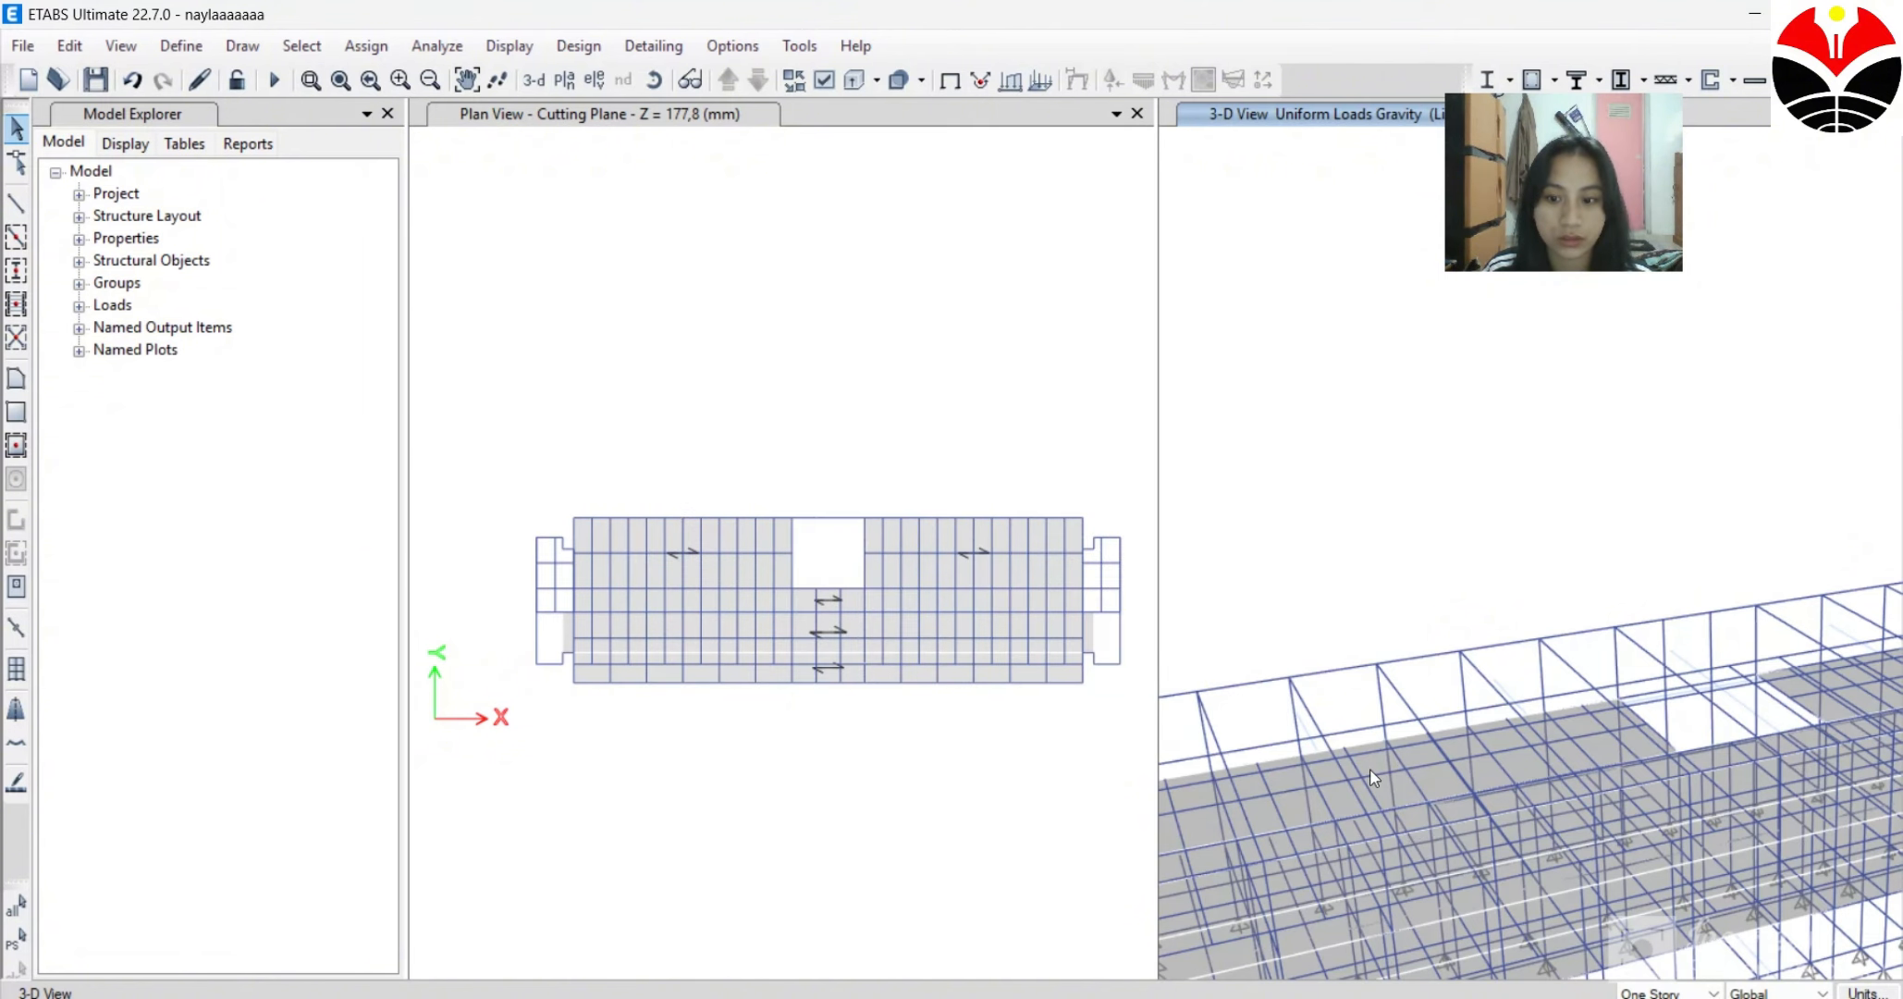
# Run the analysis for the Dead, Live and Modal load cases, all with their action set to Run.
pyautogui.scroll(-5, 1356, 775)
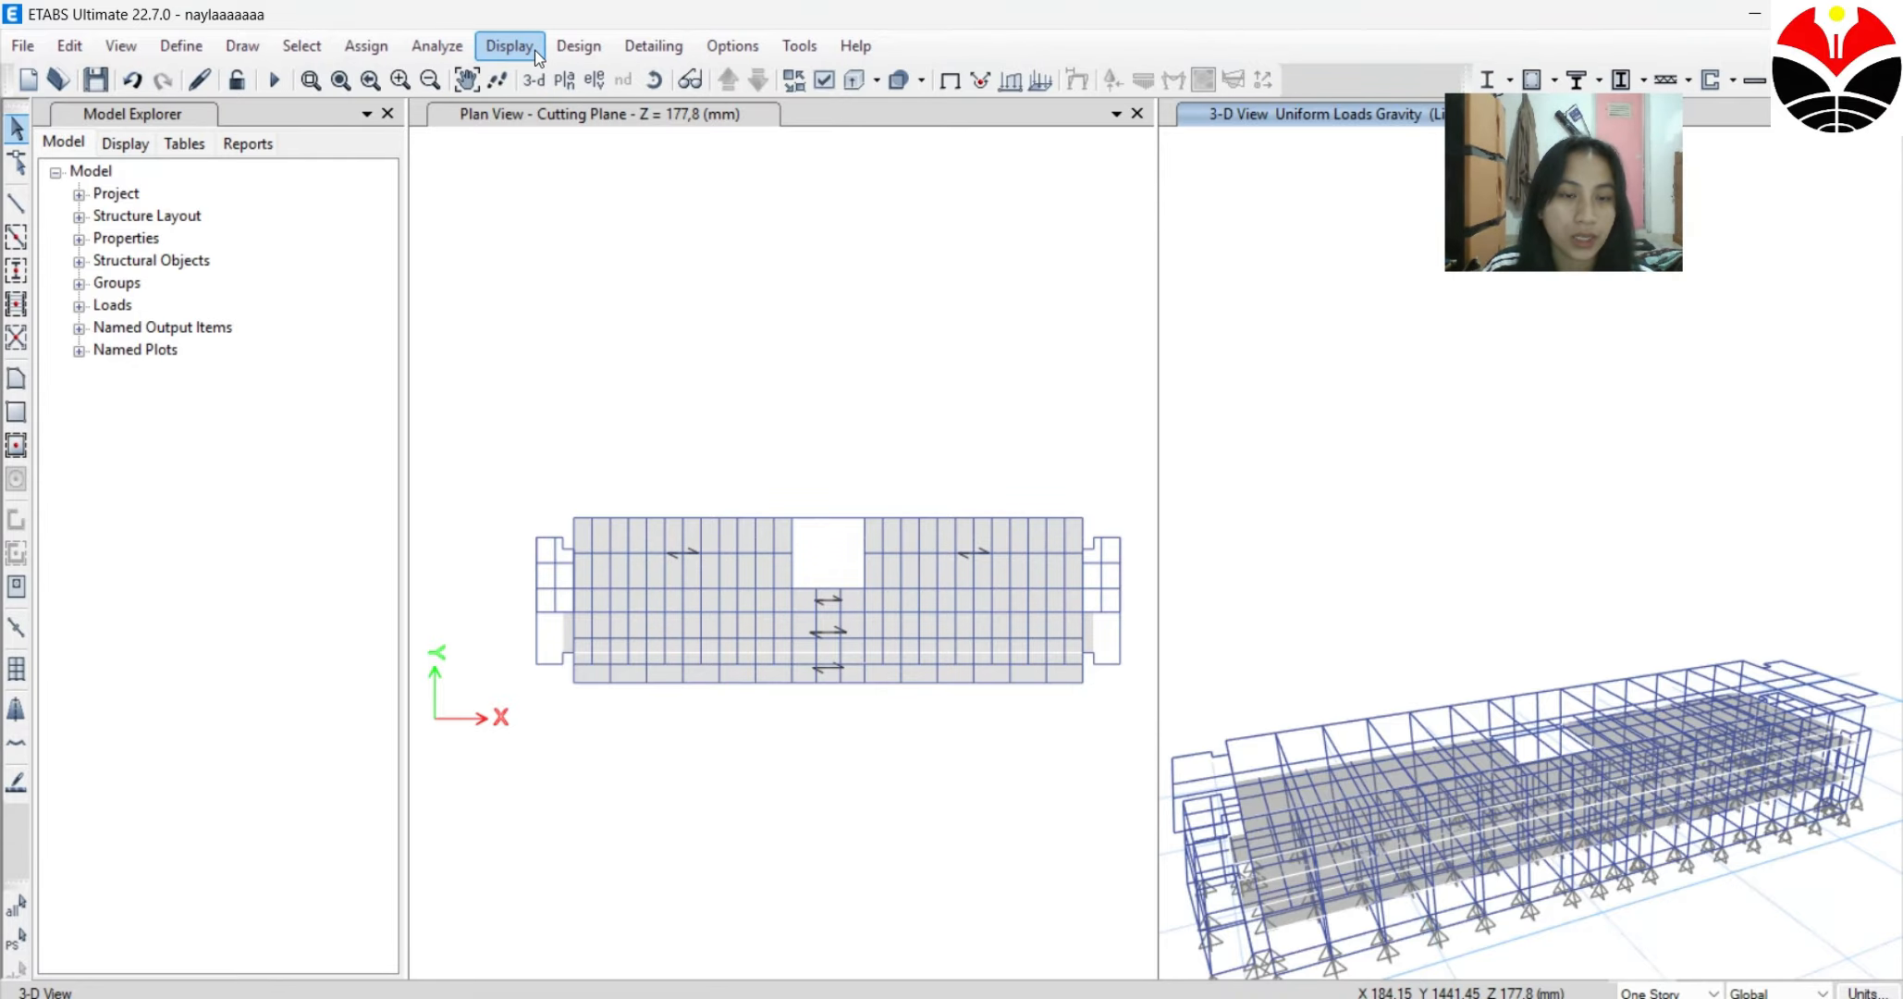
pyautogui.click(559, 51)
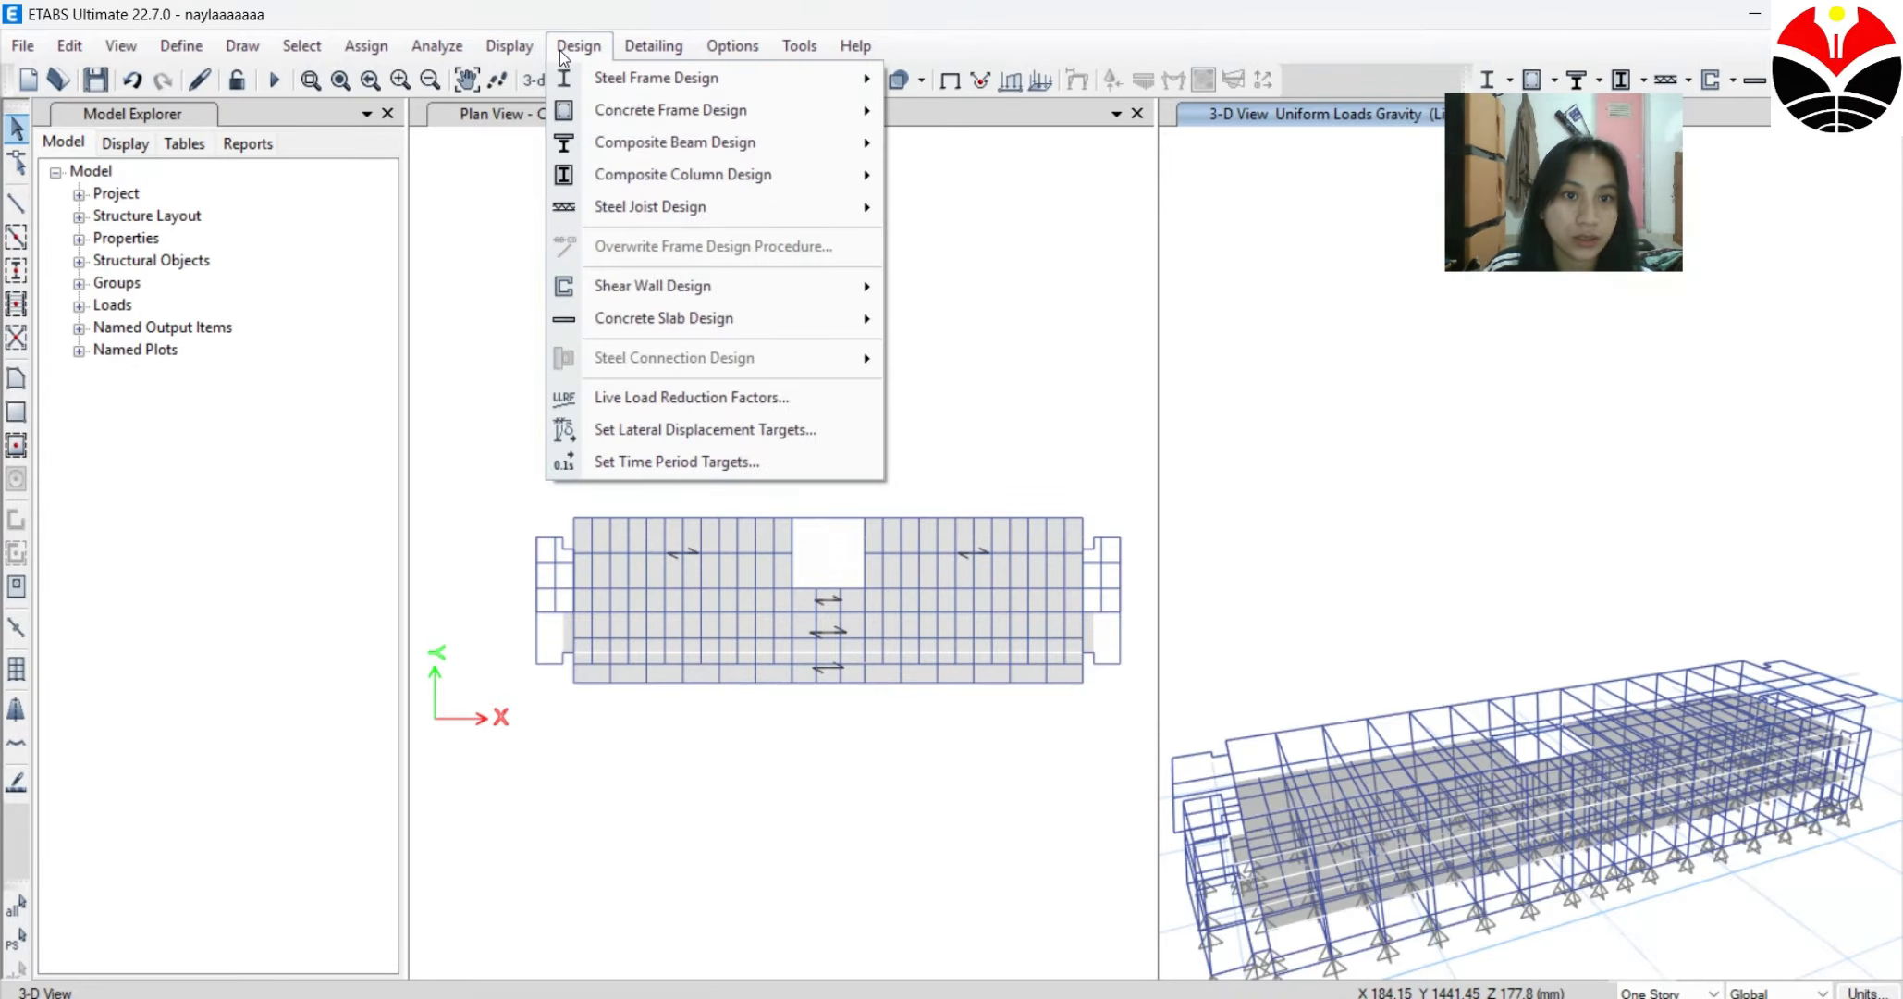
pyautogui.click(510, 45)
pyautogui.click(437, 46)
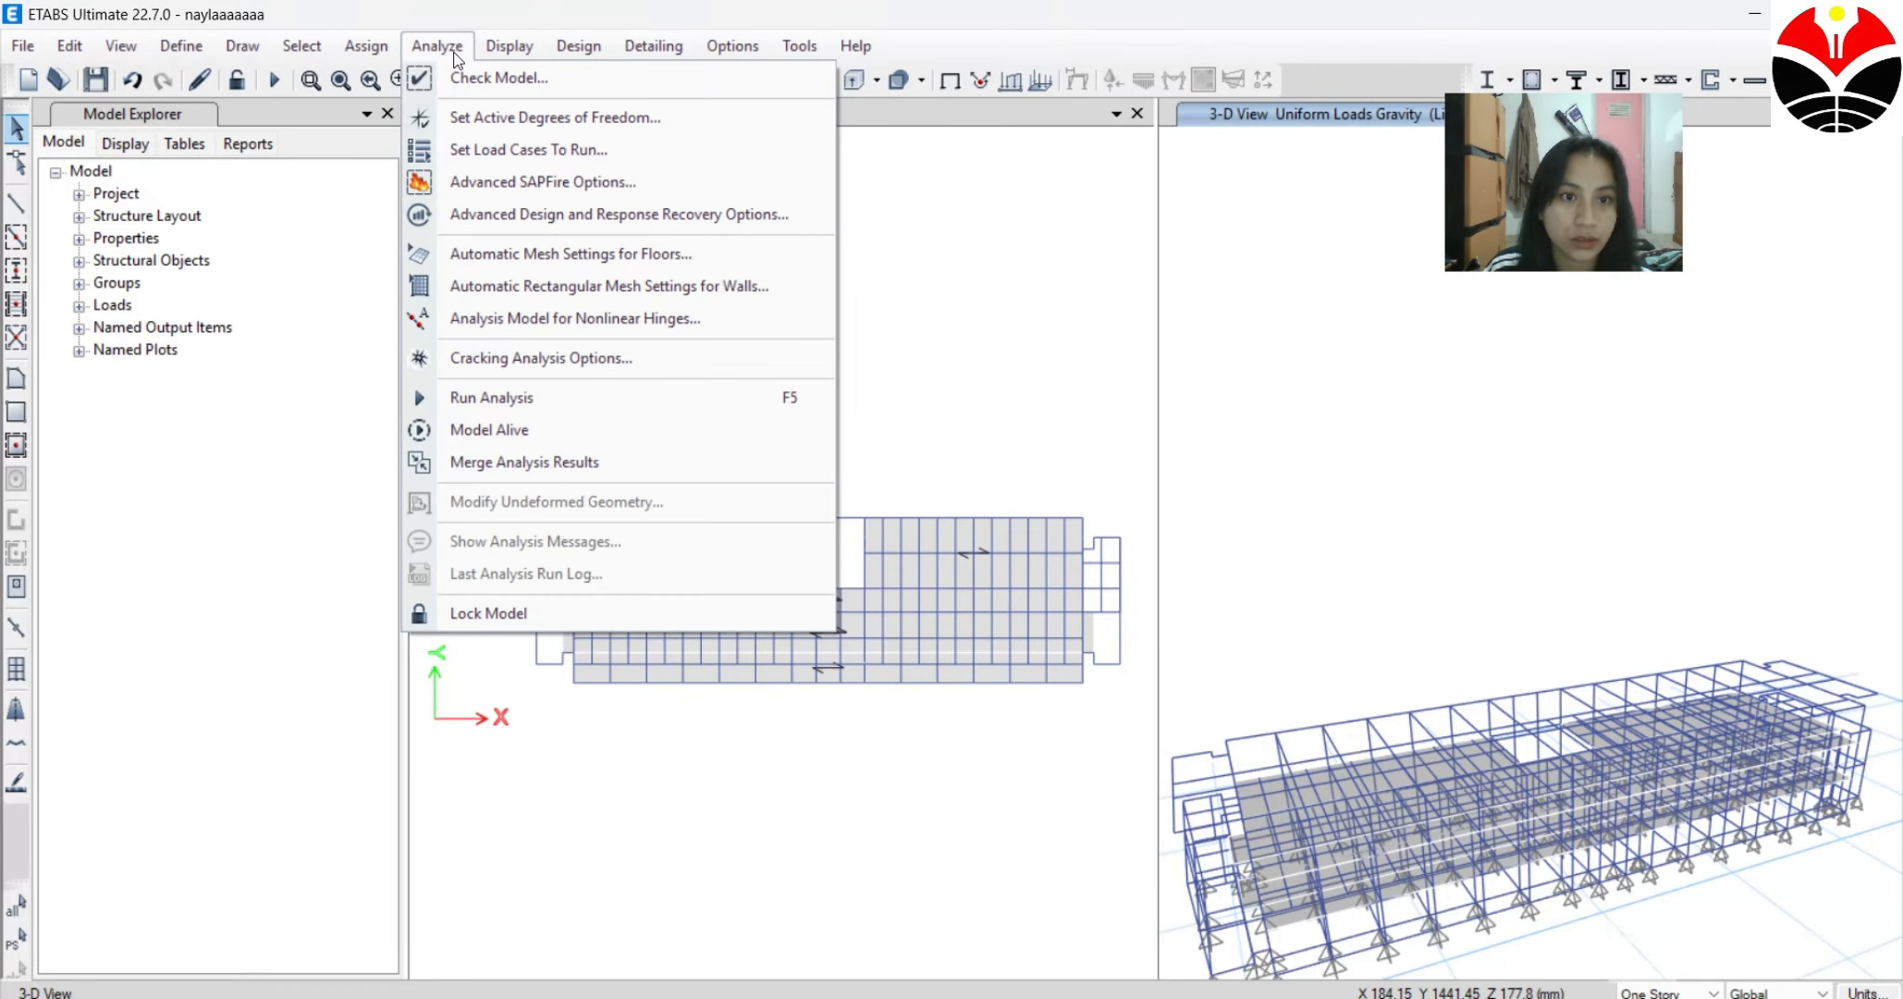
pyautogui.click(465, 151)
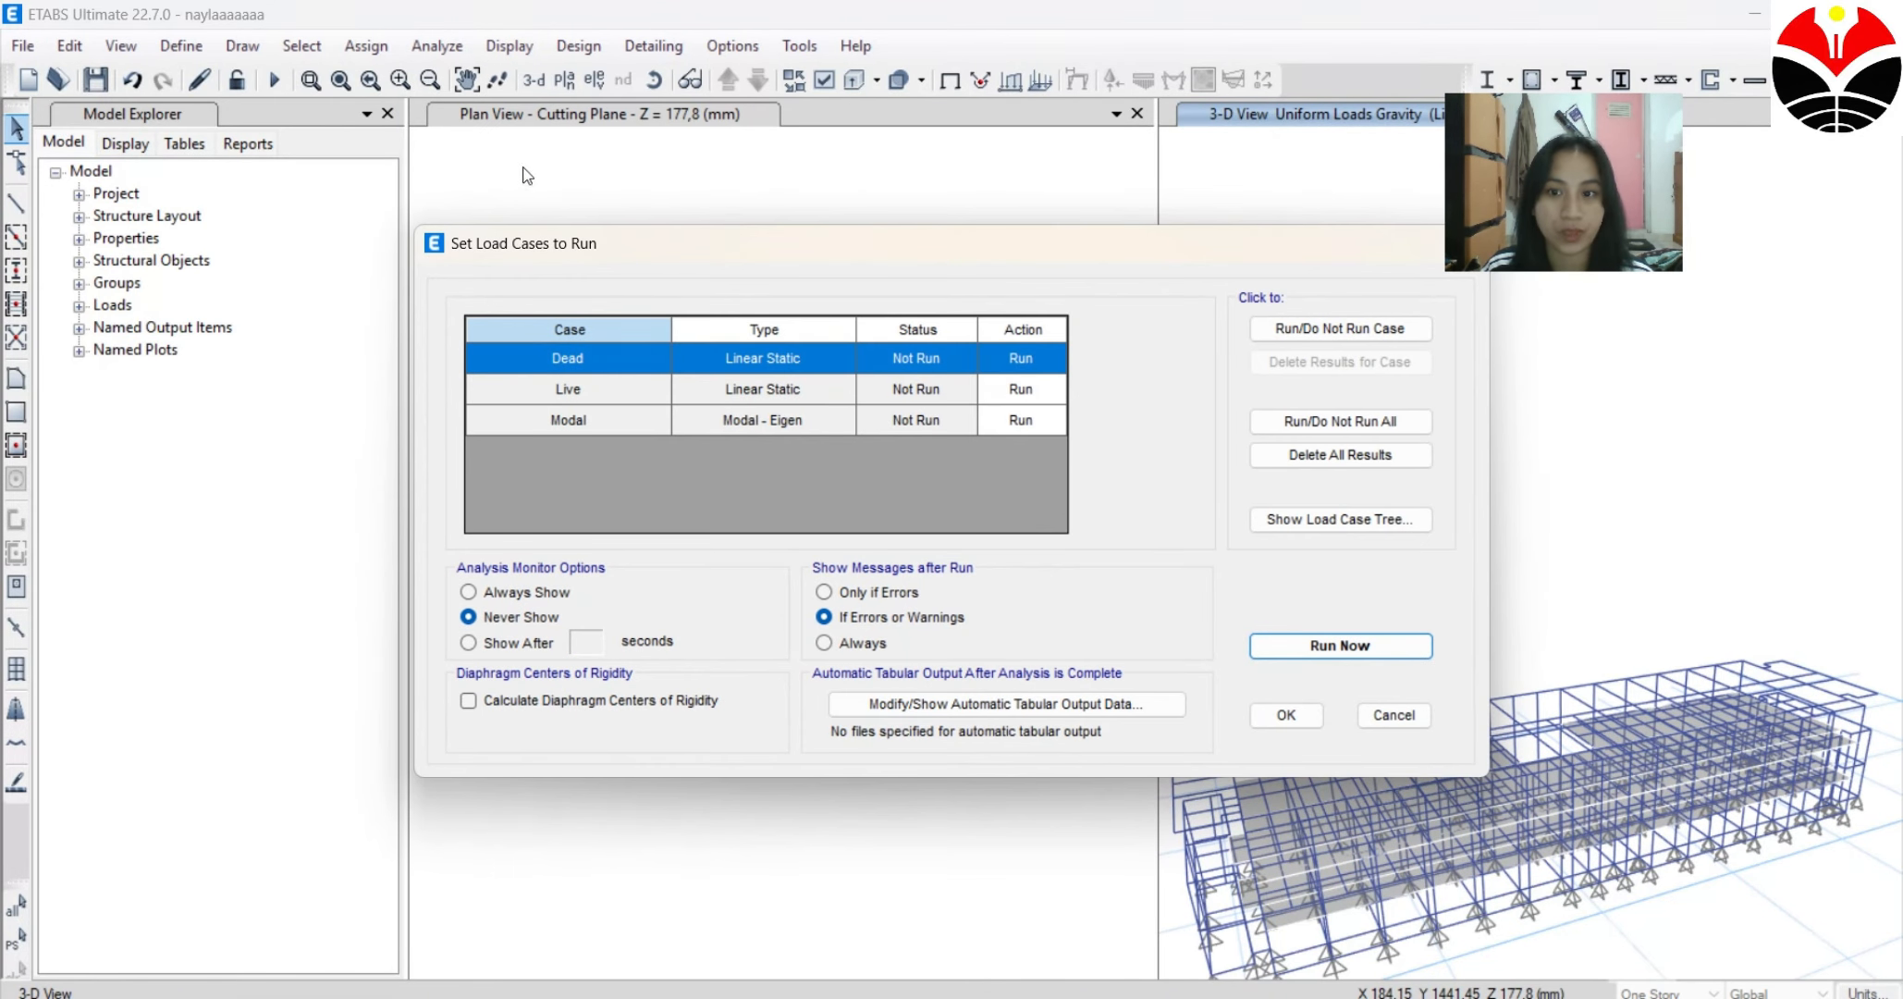
pyautogui.click(1026, 421)
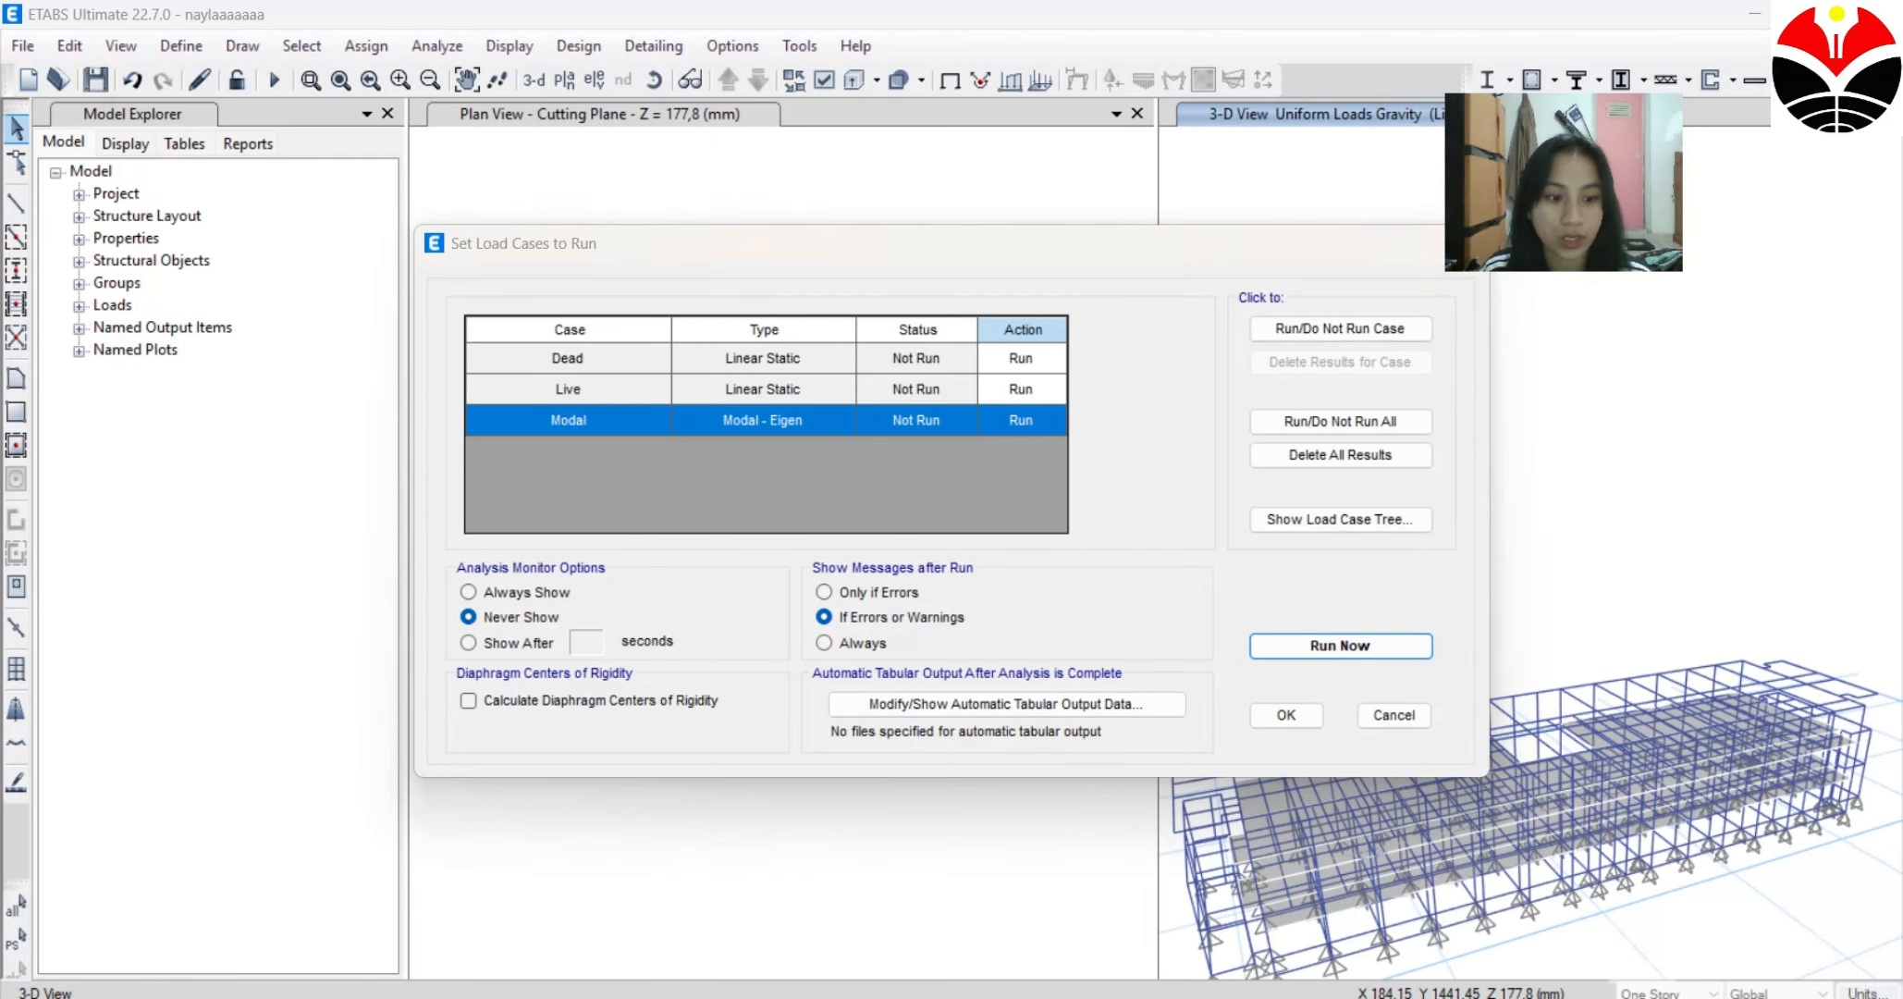
pyautogui.click(667, 420)
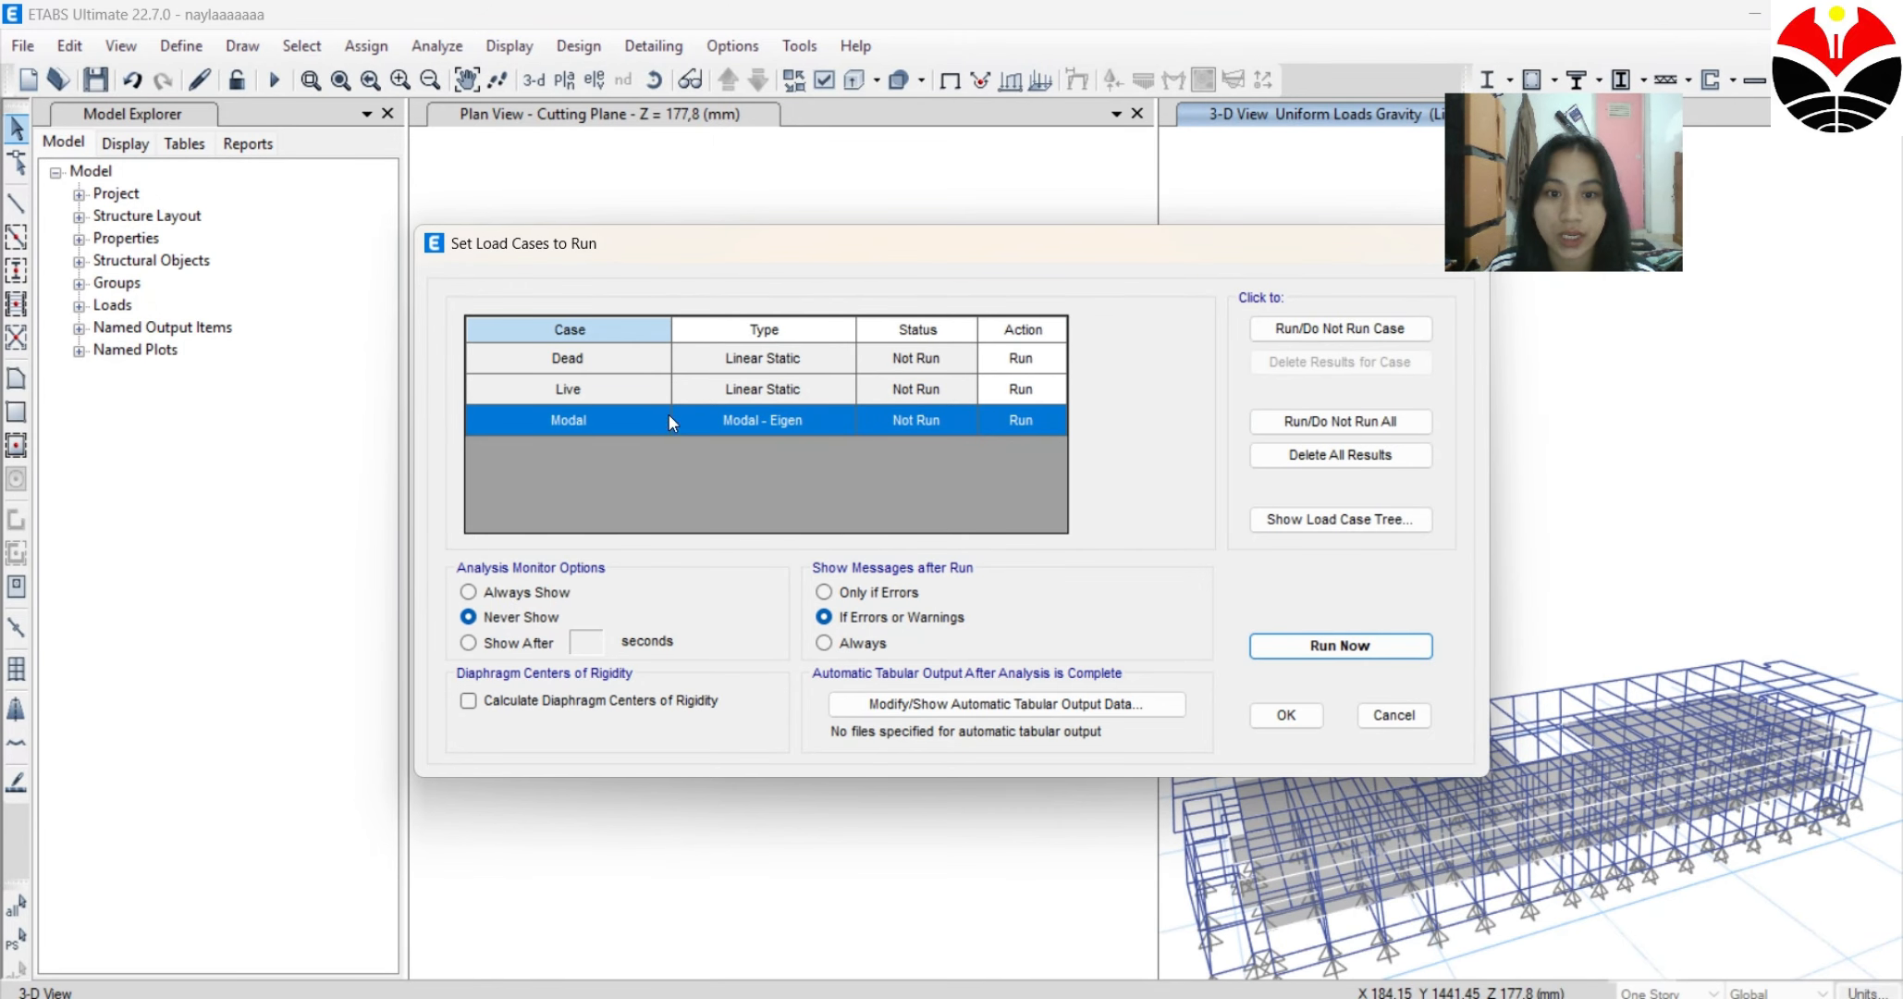
pyautogui.click(1339, 646)
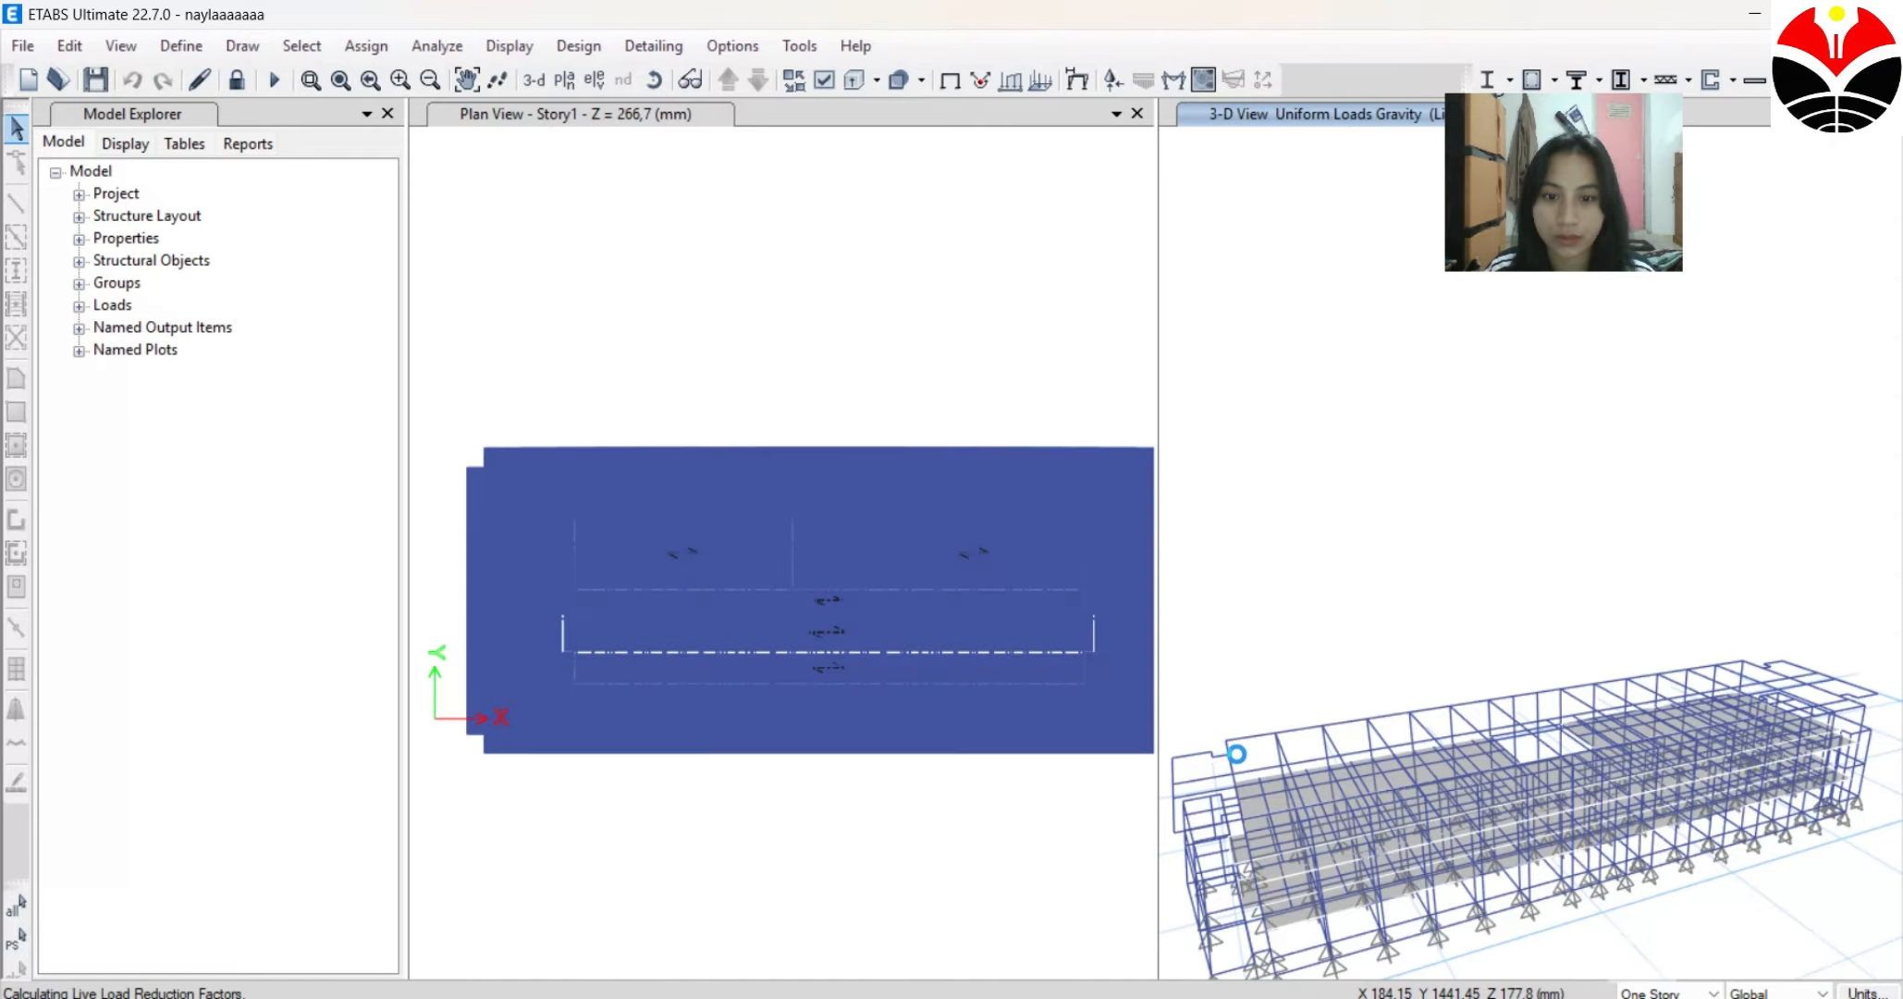
# Examine the Dead load displaced shape of the 3D model from its corner and its short end.
pyautogui.moveTo(1387, 771)
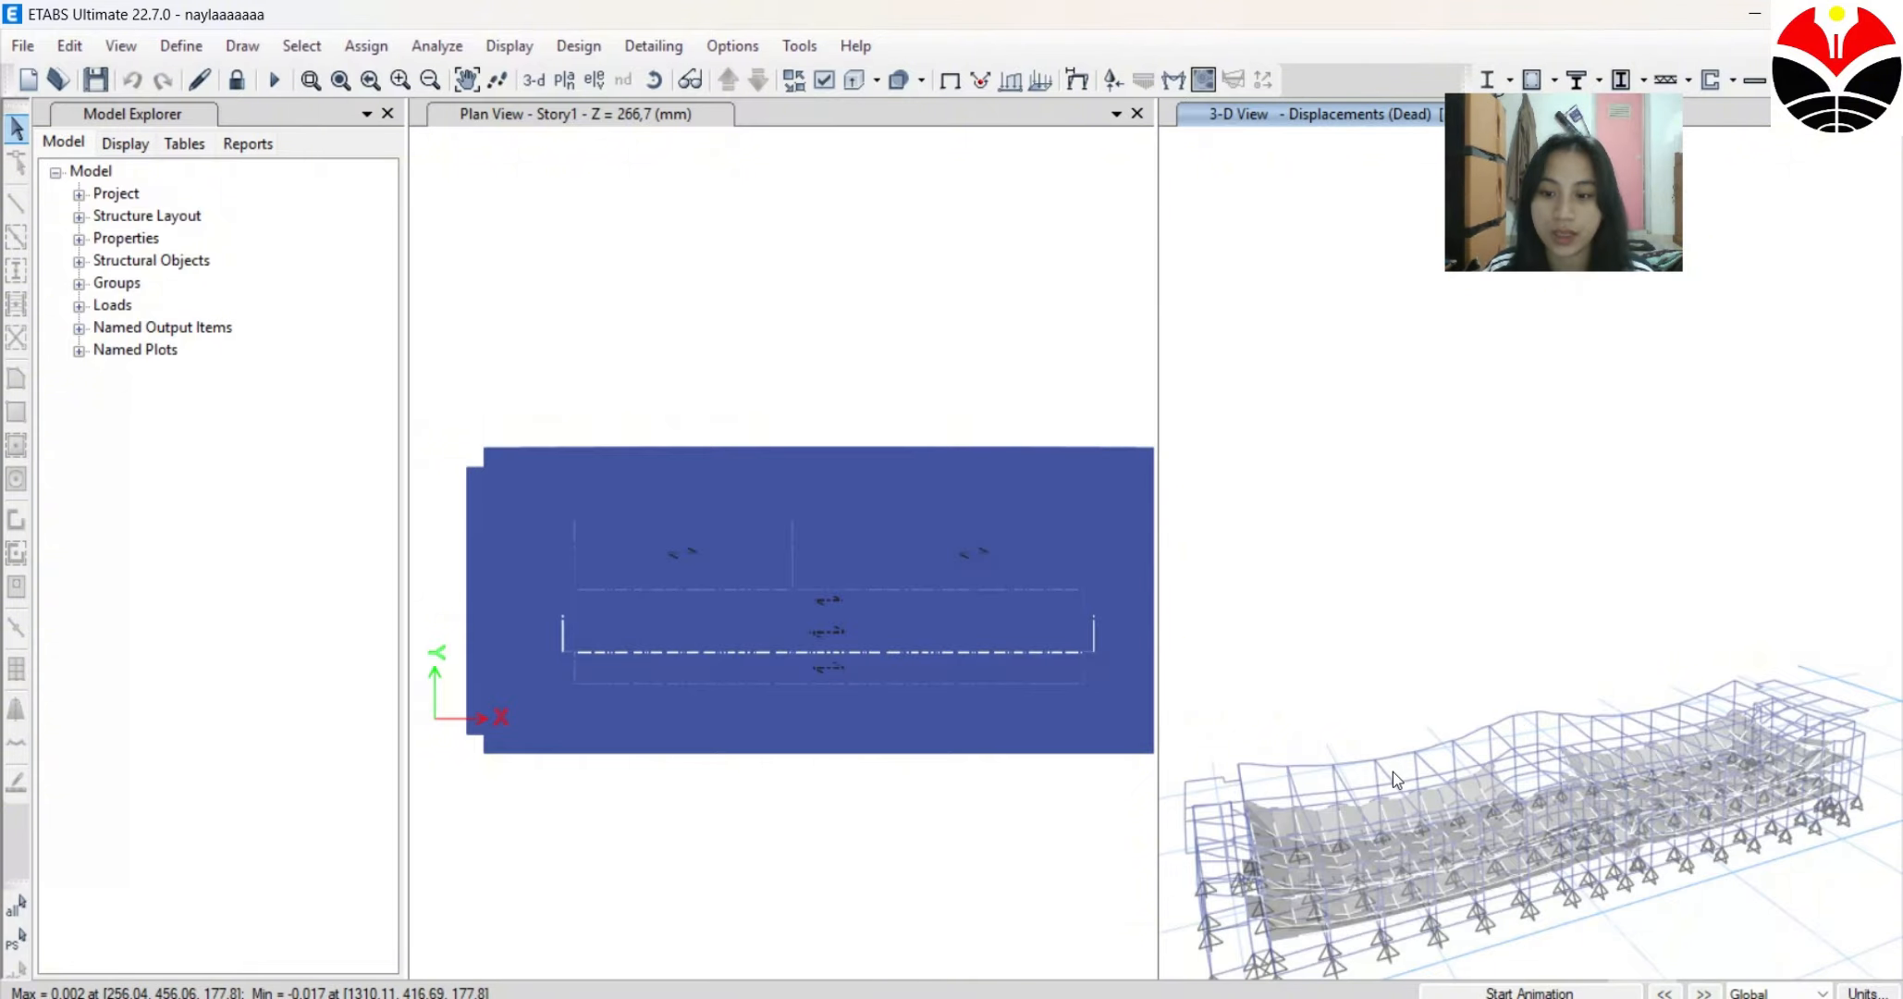
pyautogui.scroll(-4, 1445, 854)
pyautogui.scroll(3, 1445, 877)
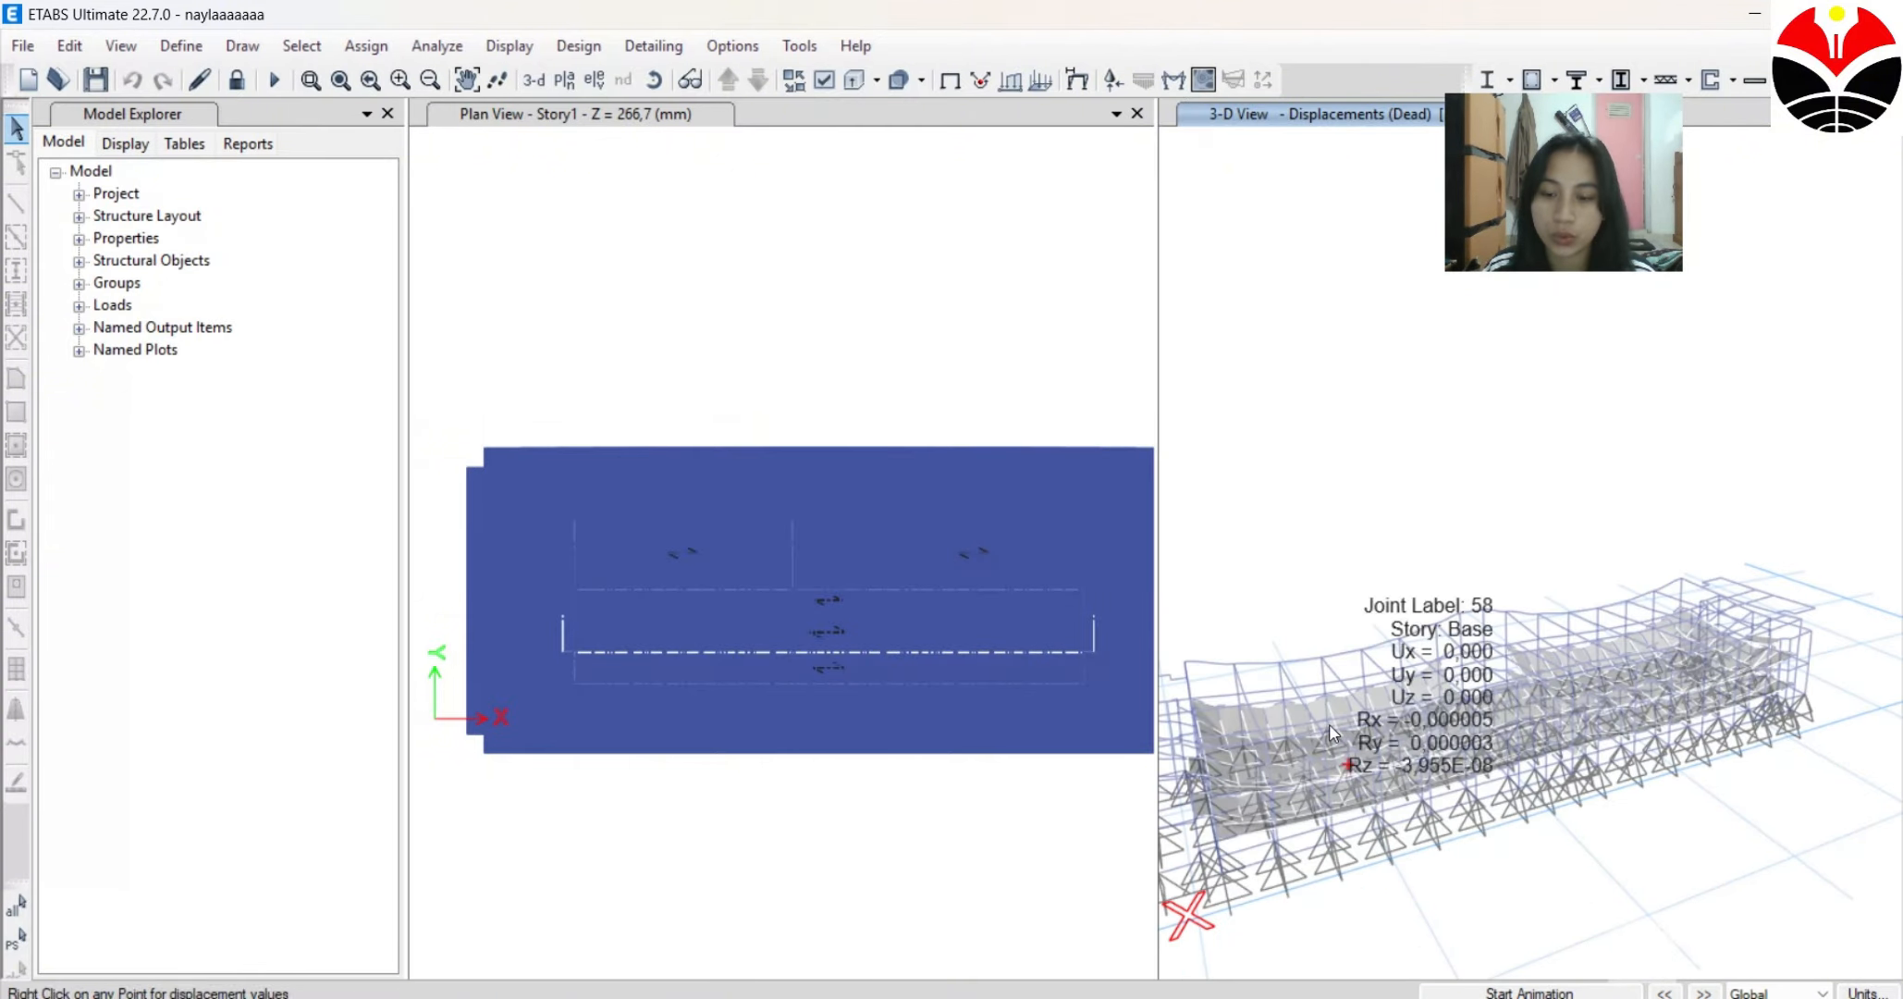
pyautogui.scroll(-3, 1312, 675)
pyautogui.scroll(3, 1240, 646)
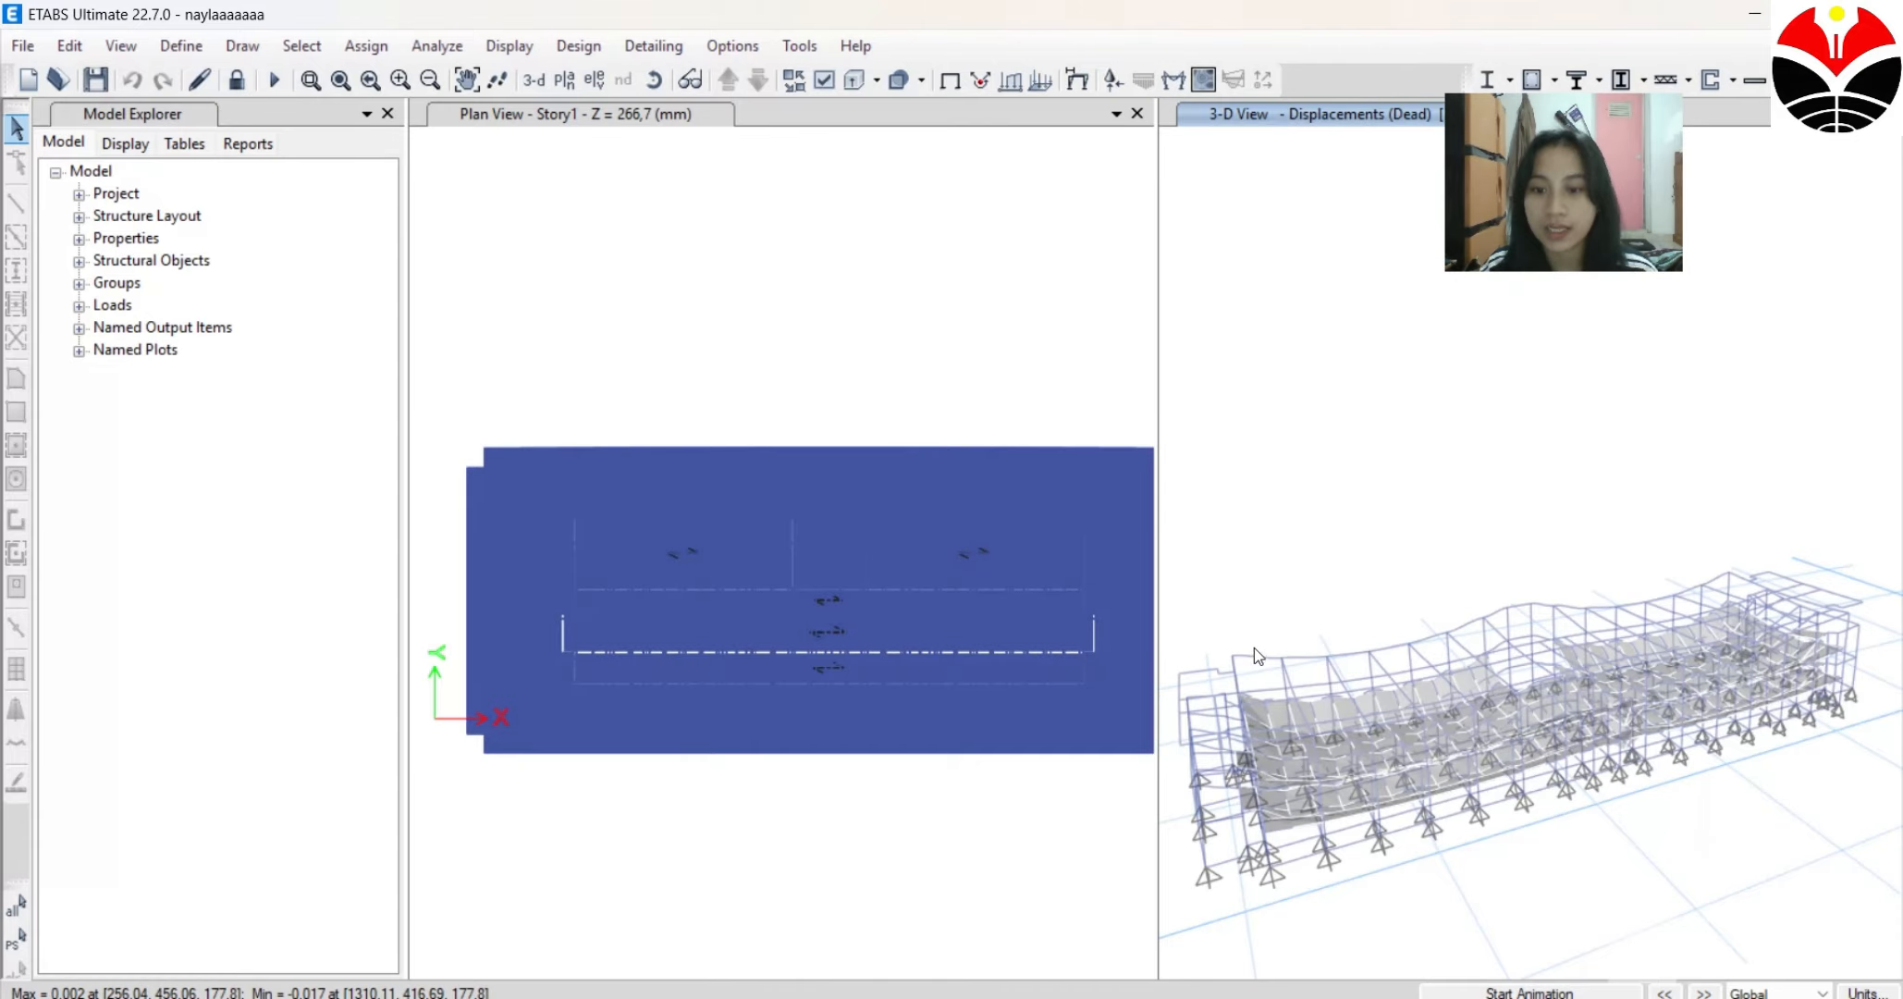
pyautogui.scroll(-3, 1293, 608)
pyautogui.scroll(3, 1295, 615)
pyautogui.moveTo(1304, 747)
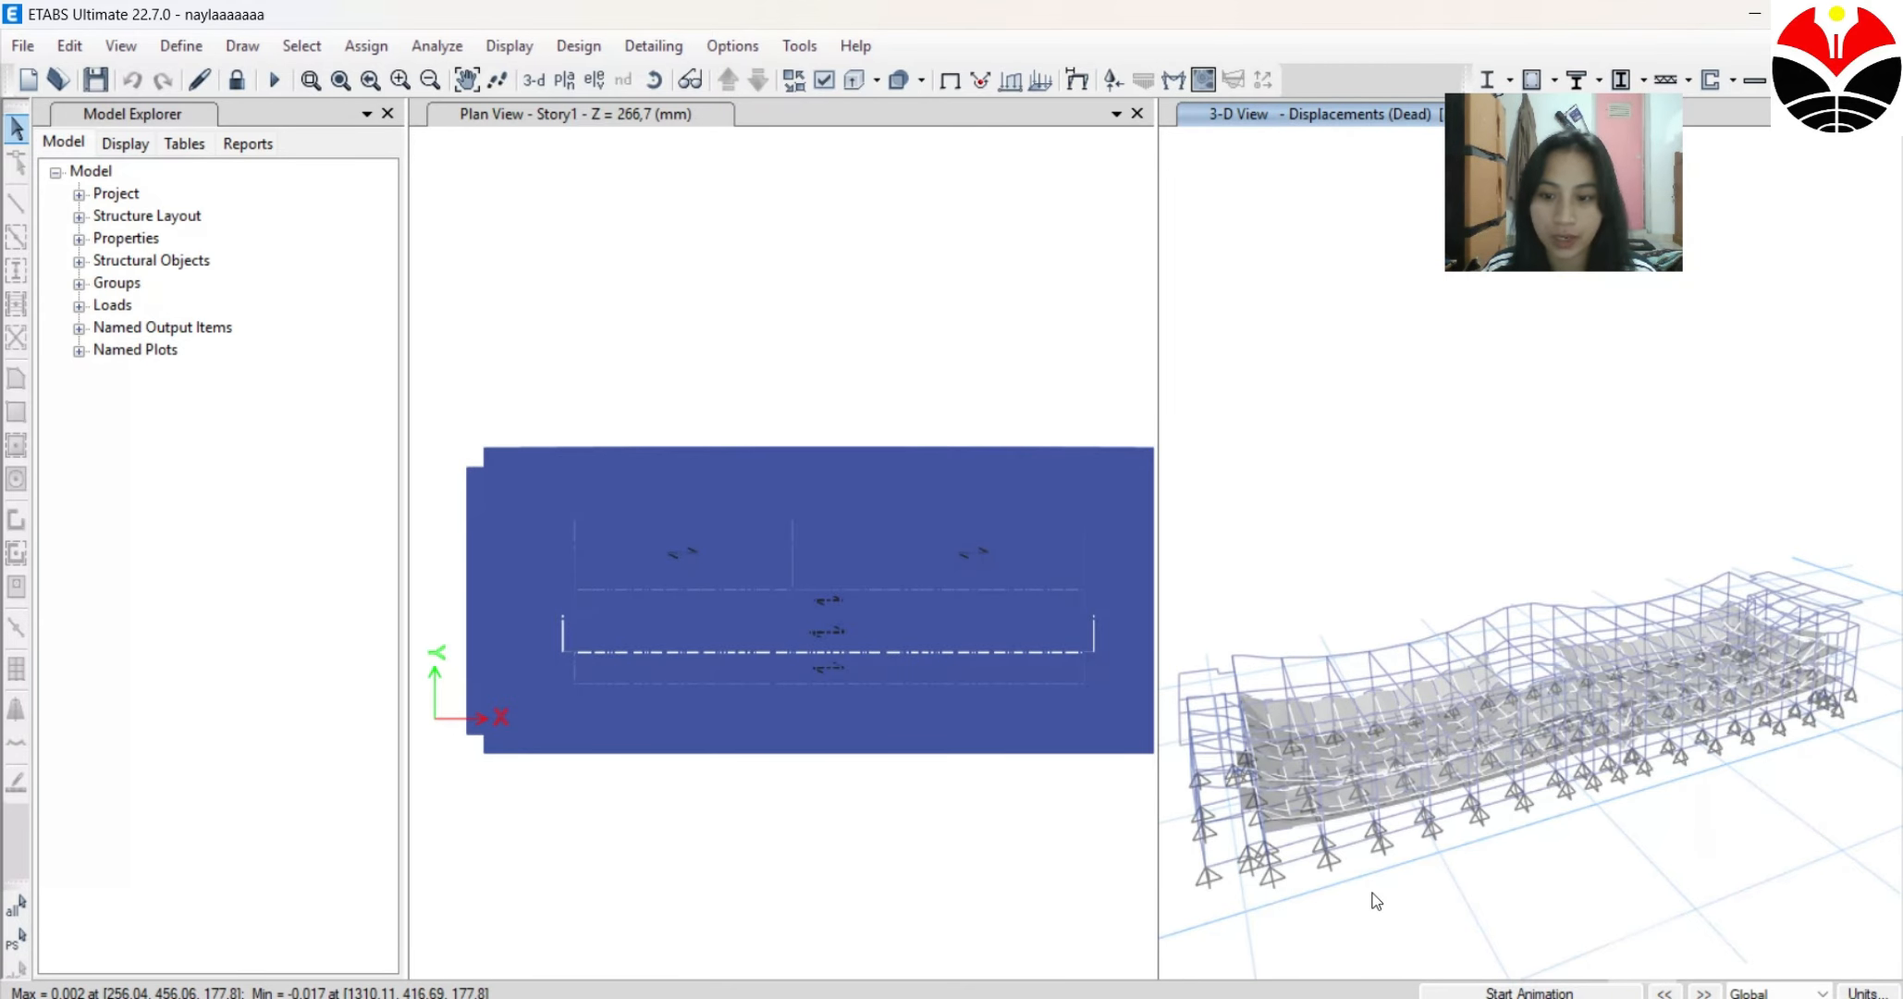
pyautogui.moveTo(1372, 892); pyautogui.dragTo(1426, 867)
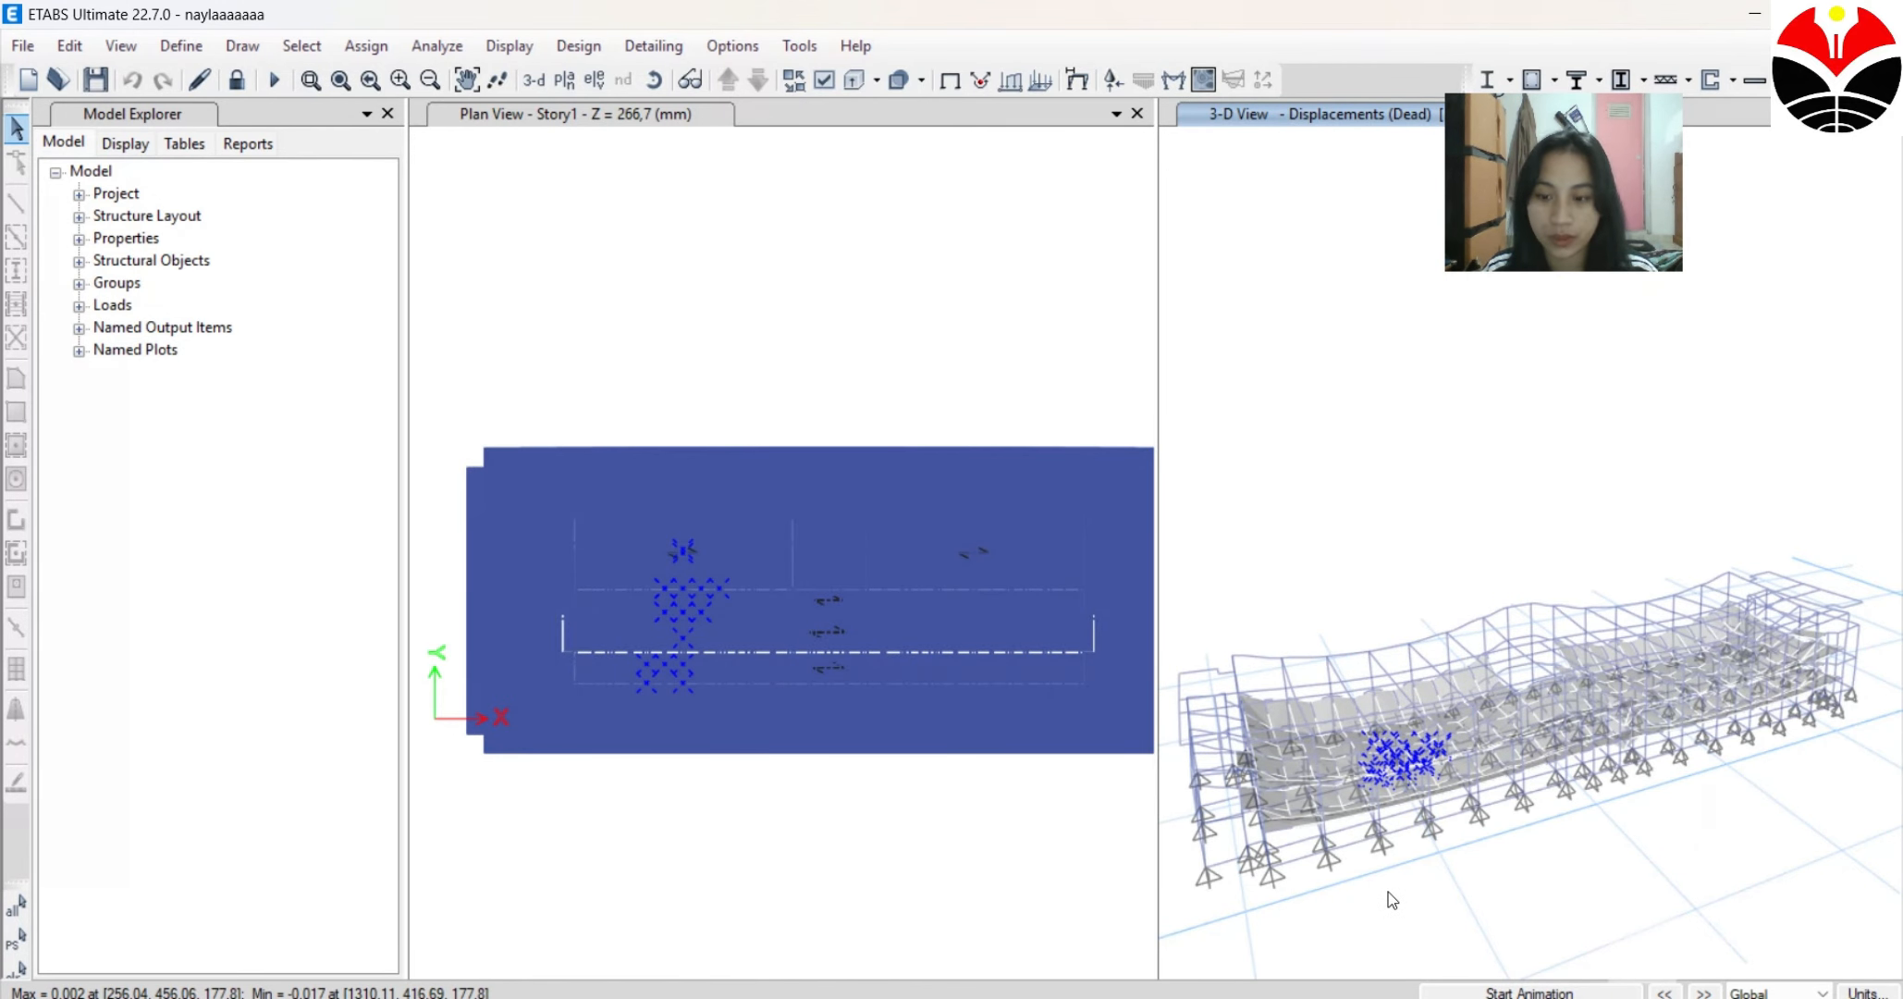
pyautogui.click(1389, 892)
pyautogui.keyDown('shift'); pyautogui.moveTo(1388, 892); pyautogui.dragTo(1514, 790, button='middle'); pyautogui.keyUp('shift')
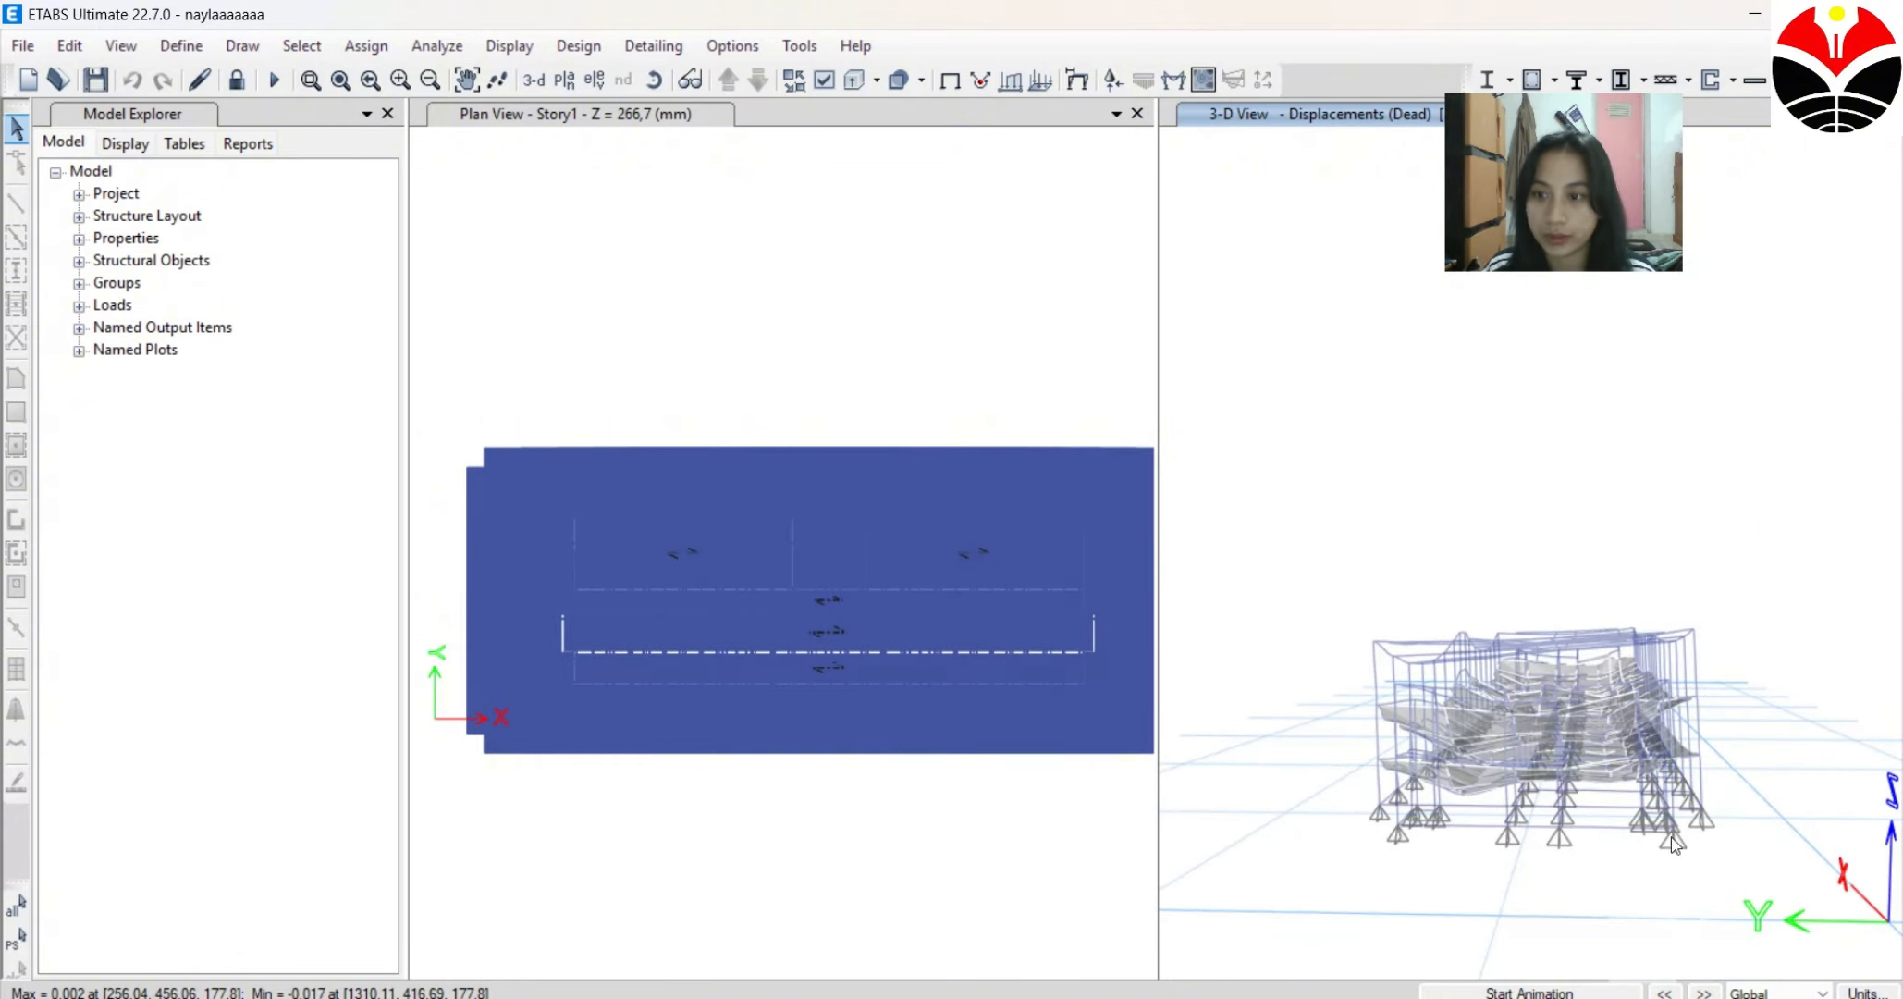
pyautogui.scroll(6, 1571, 786)
pyautogui.scroll(-8, 1352, 523)
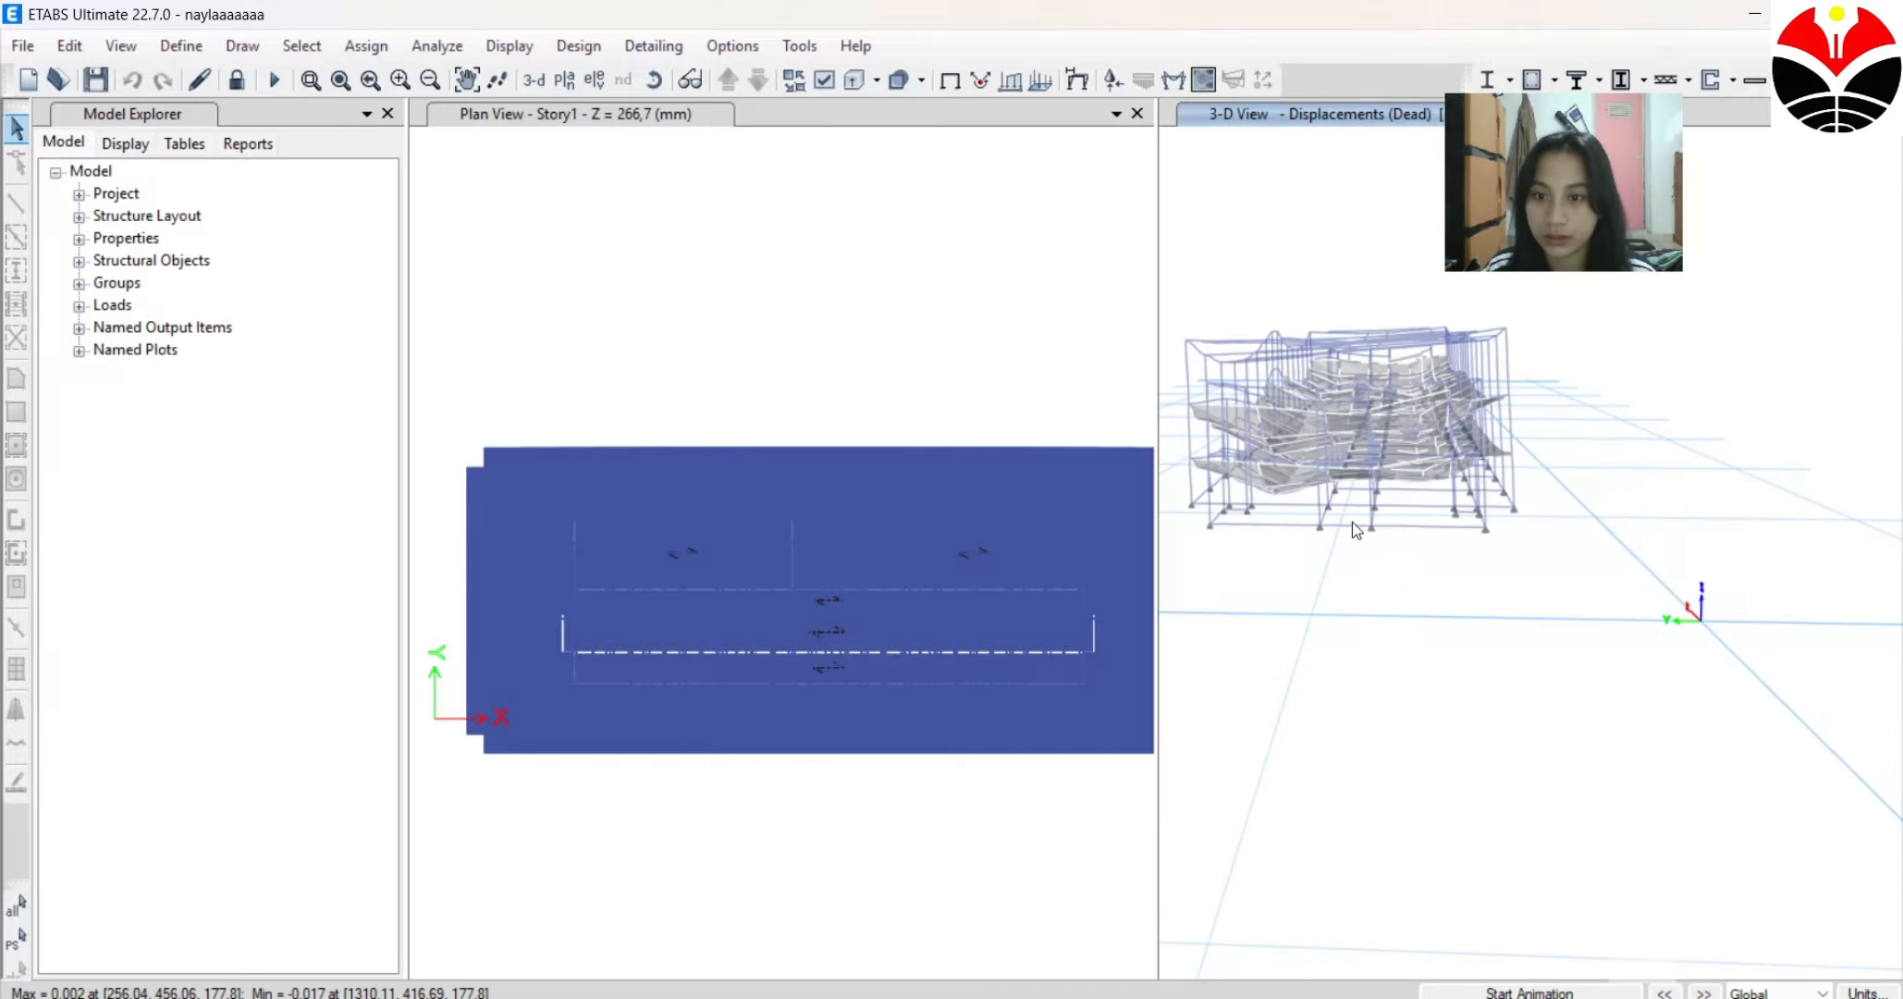
# Examine the Dead load deformation of the slabs and frame along the building's long sides and above the base supports.
pyautogui.keyDown('shift'); pyautogui.moveTo(1287, 617); pyautogui.dragTo(1542, 701, button='middle'); pyautogui.keyUp('shift')
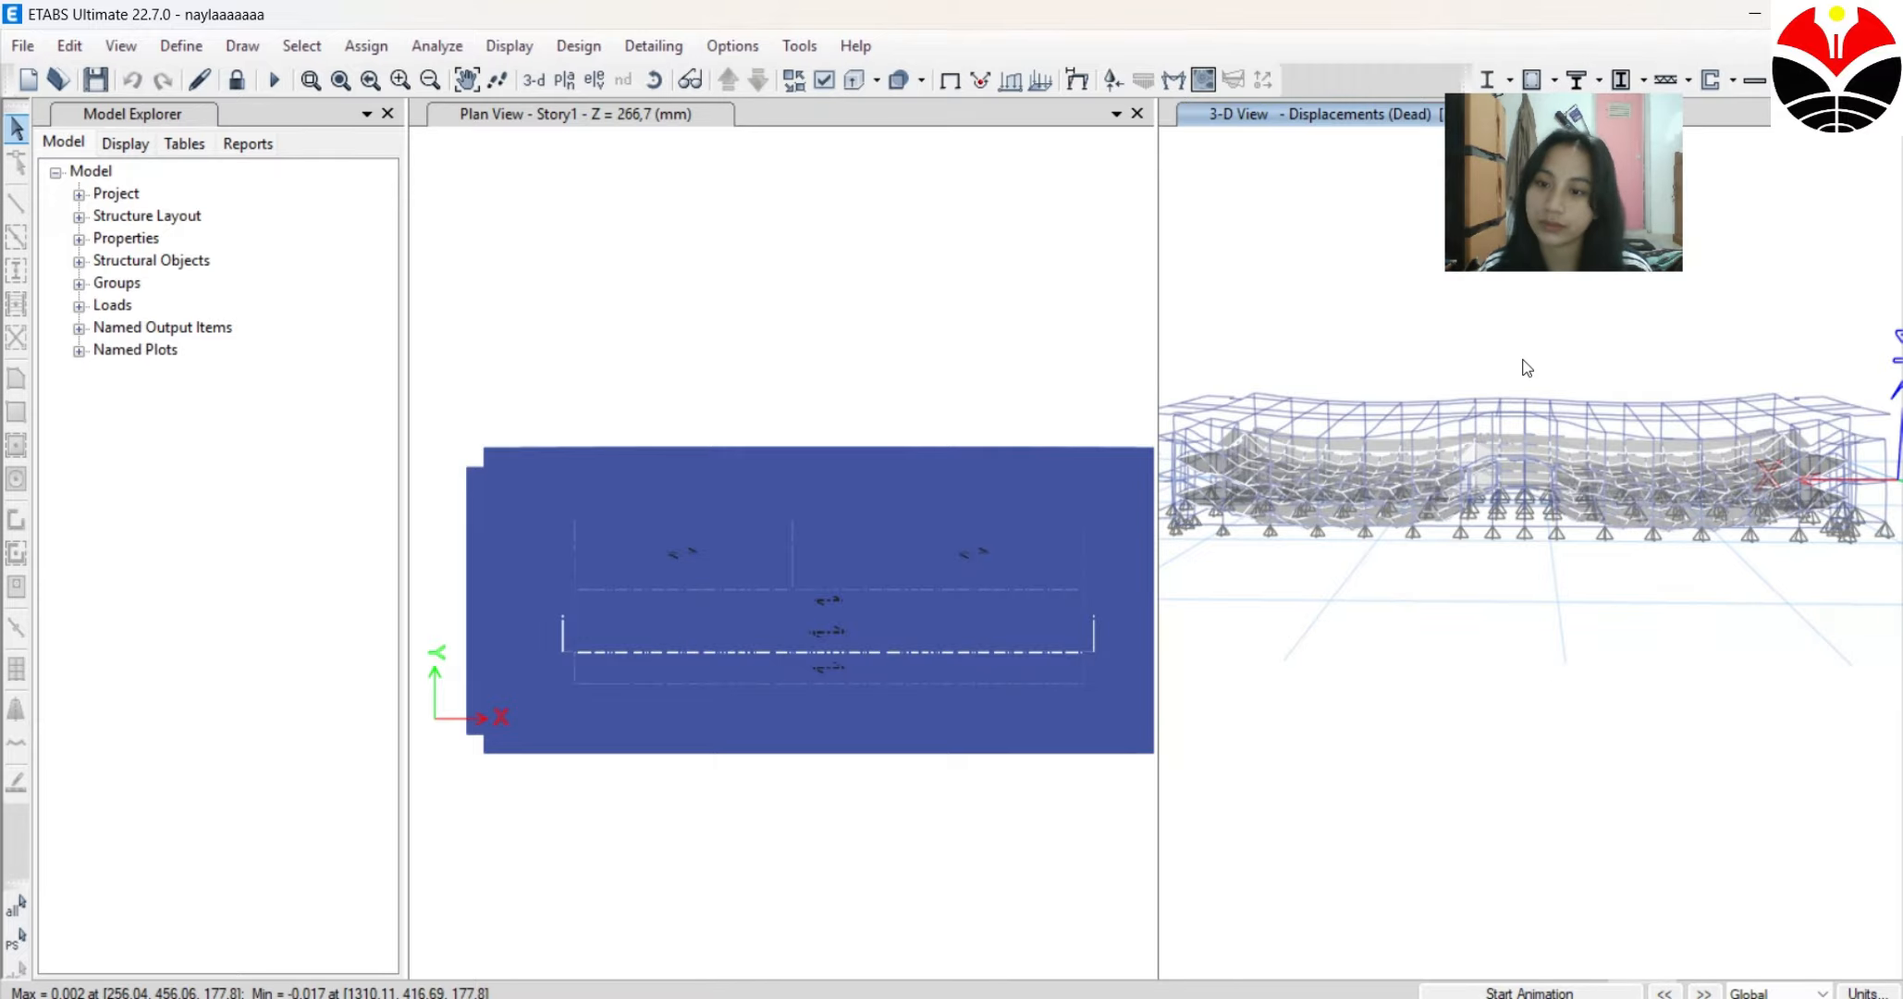
pyautogui.scroll(2, 1526, 368)
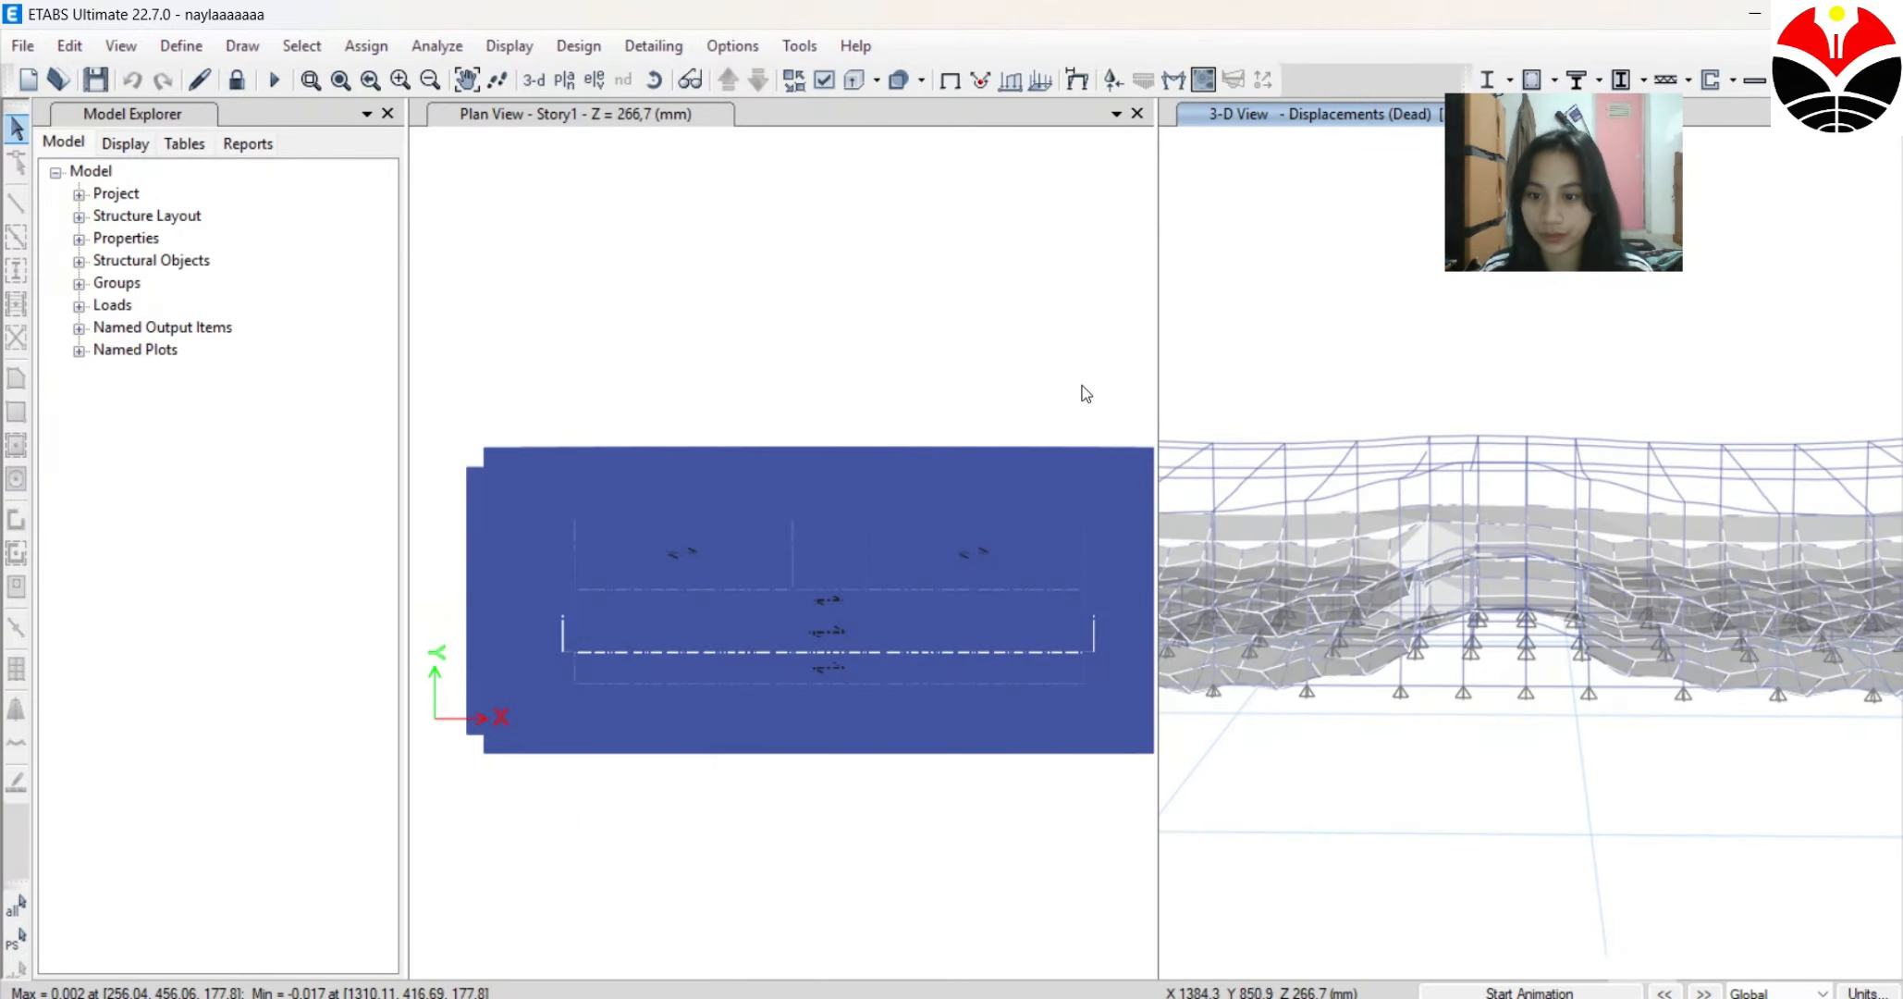
pyautogui.scroll(-2, 1646, 574)
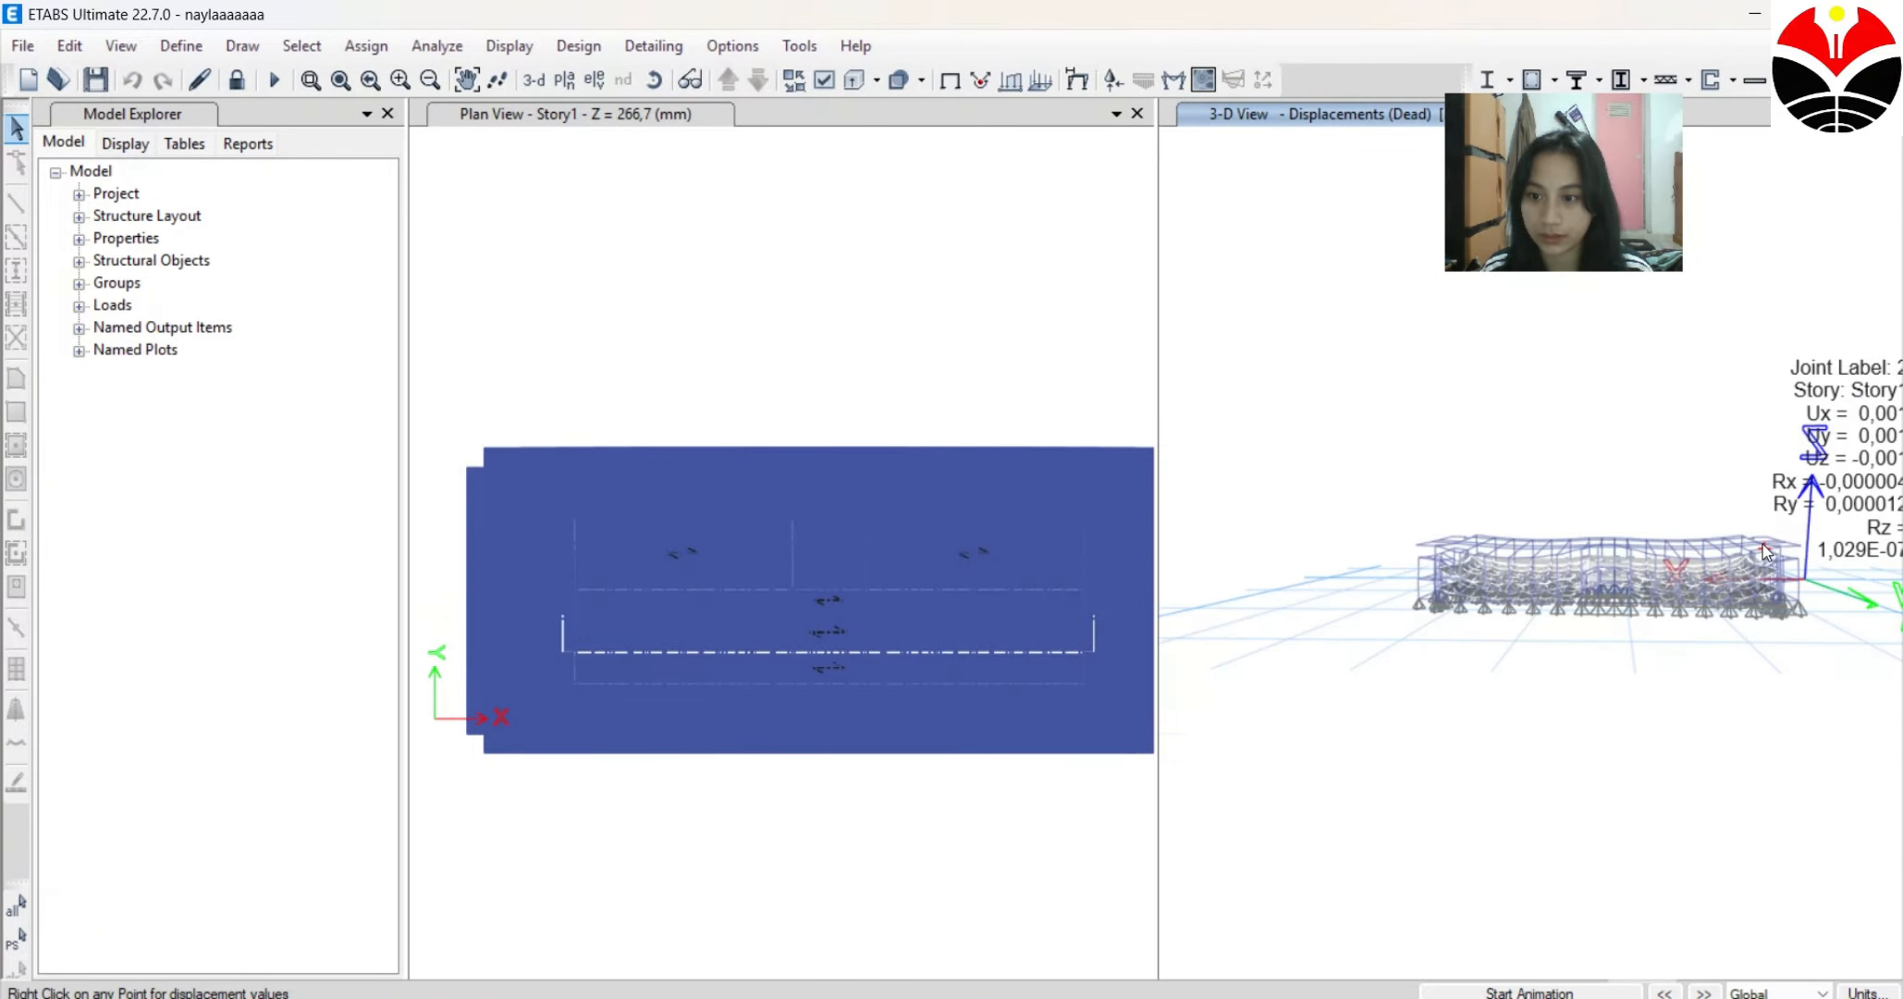
pyautogui.scroll(3, 1763, 541)
pyautogui.scroll(-3, 1555, 828)
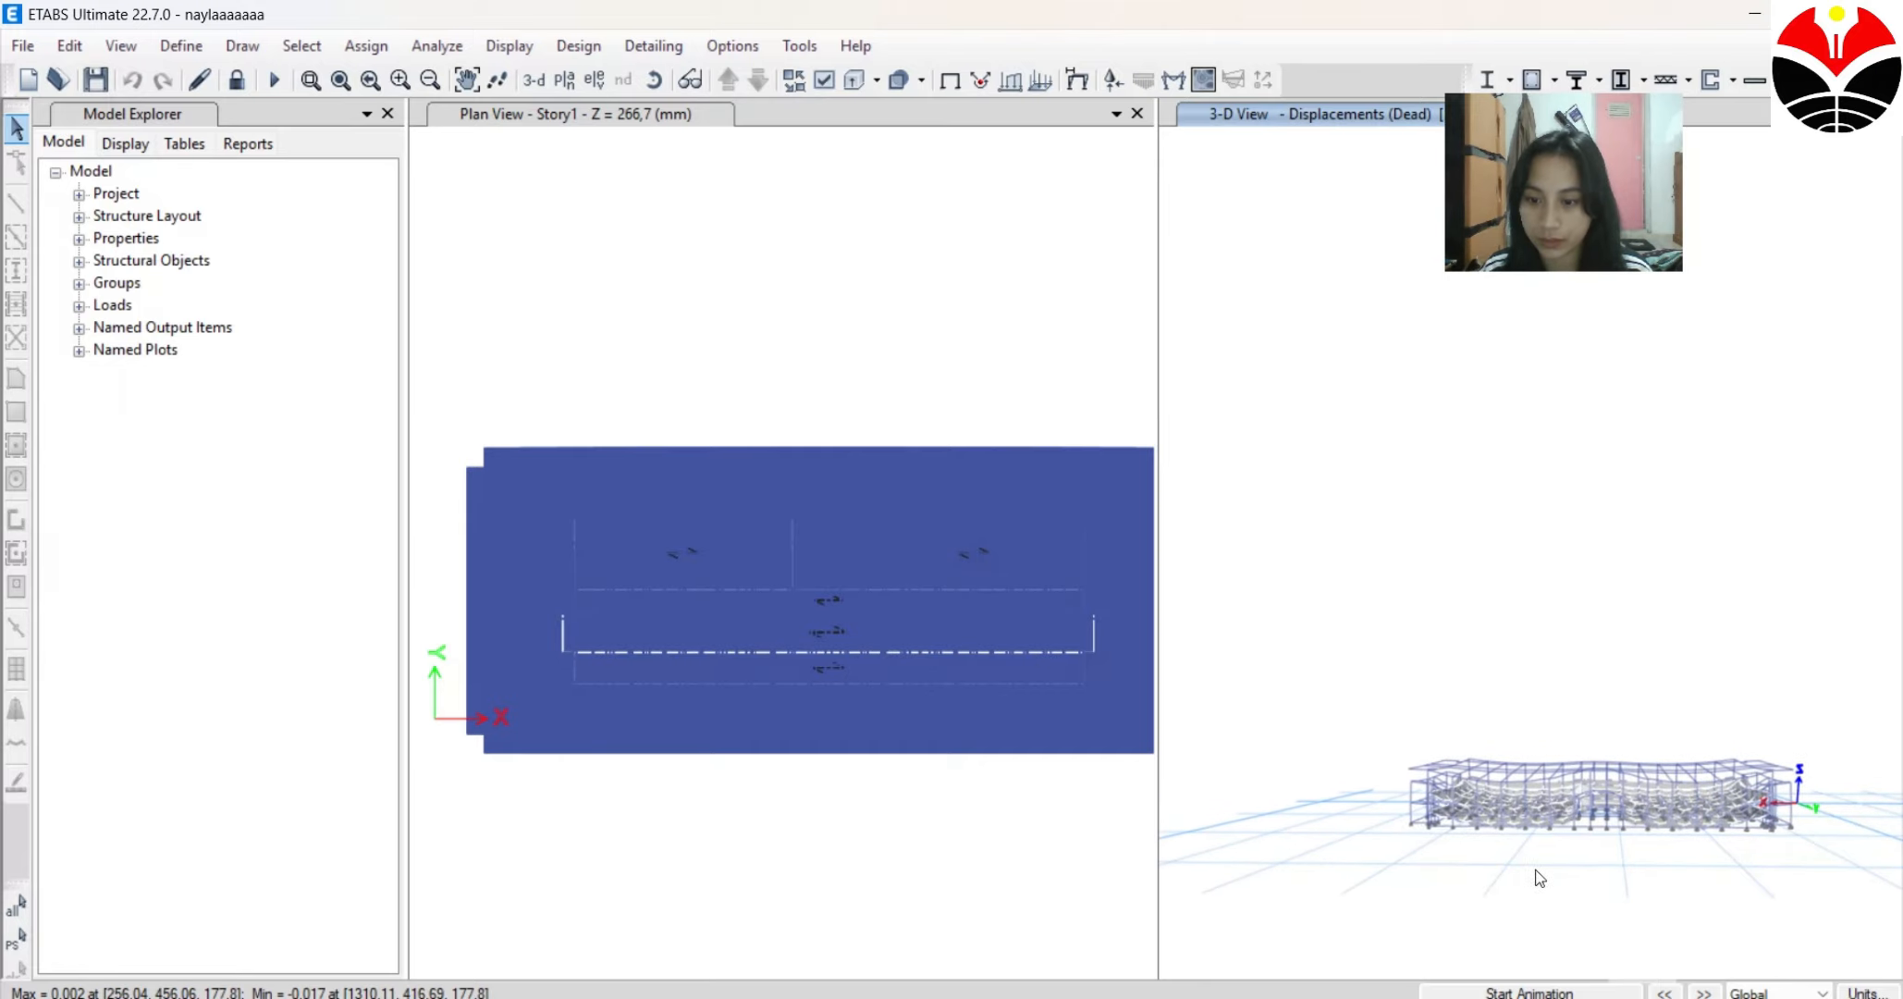
pyautogui.keyDown('shift'); pyautogui.moveTo(1486, 928); pyautogui.dragTo(1582, 877, button='middle'); pyautogui.keyUp('shift')
pyautogui.scroll(5, 1583, 892)
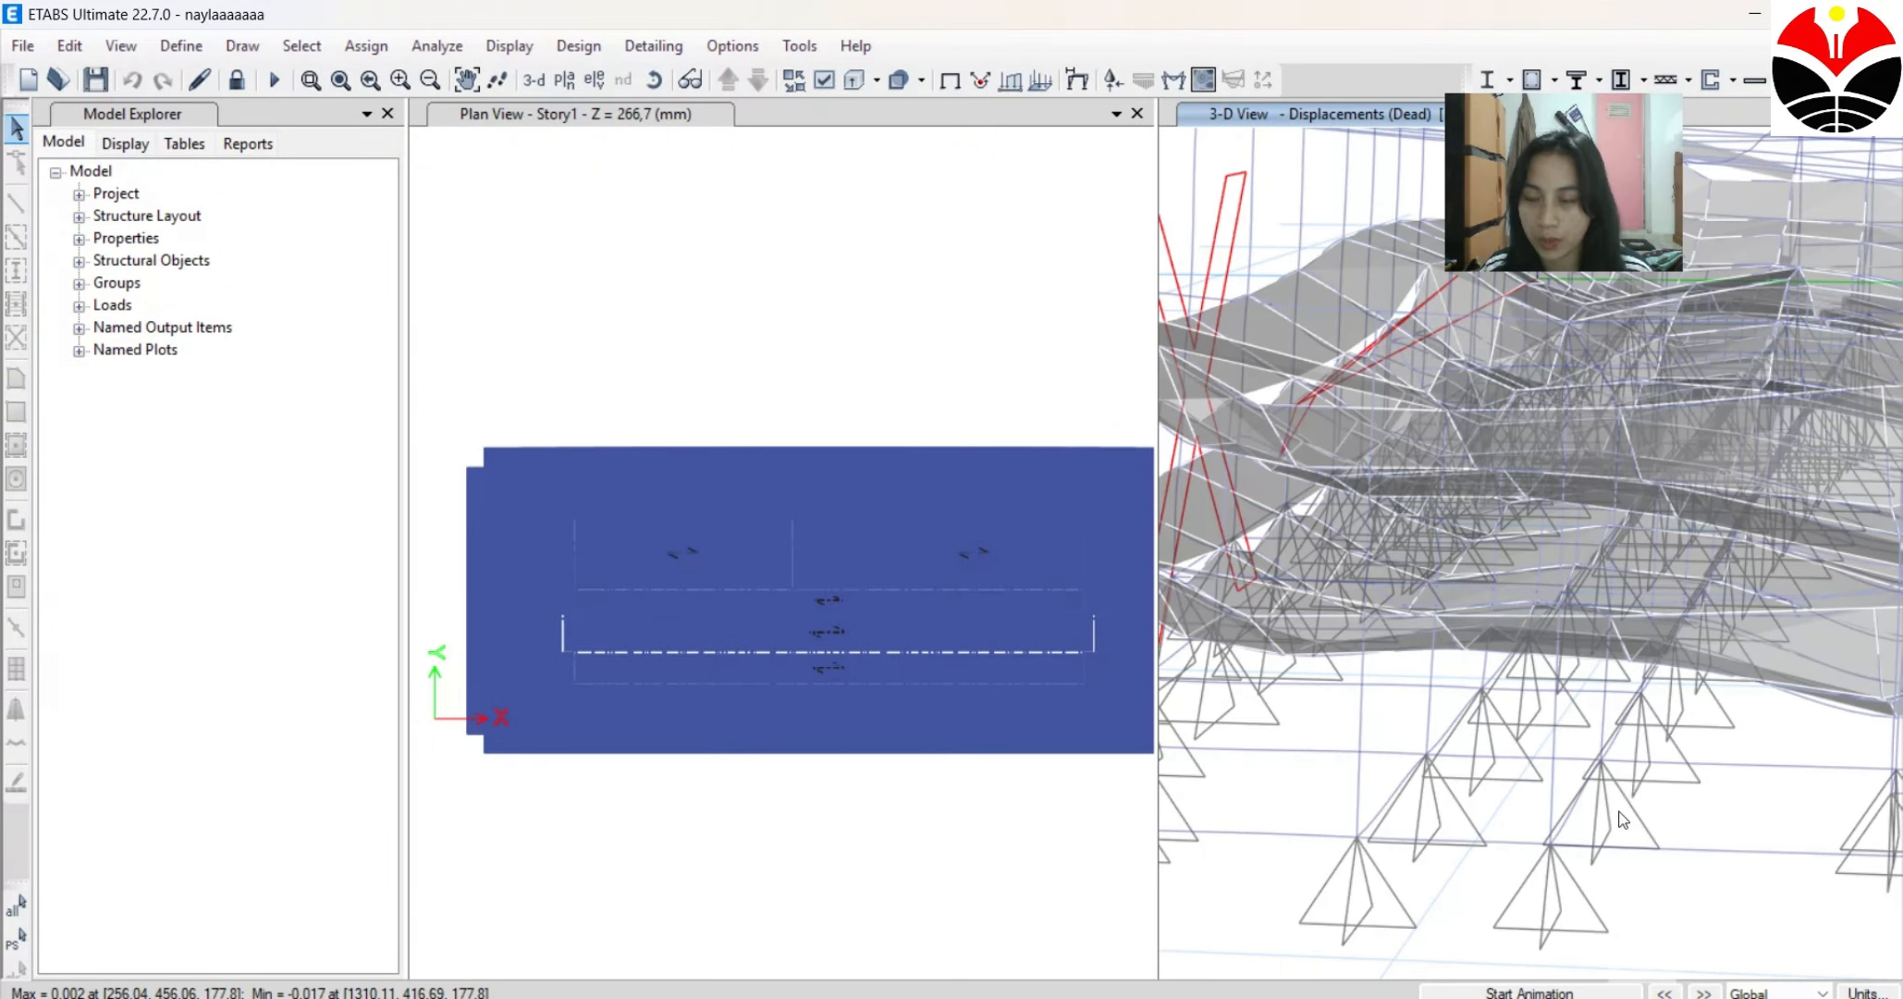
pyautogui.scroll(-2, 1622, 819)
pyautogui.scroll(-4, 1619, 810)
pyautogui.keyDown('shift'); pyautogui.moveTo(1506, 881); pyautogui.dragTo(1695, 875, button='middle'); pyautogui.keyUp('shift')
pyautogui.scroll(5, 1789, 800)
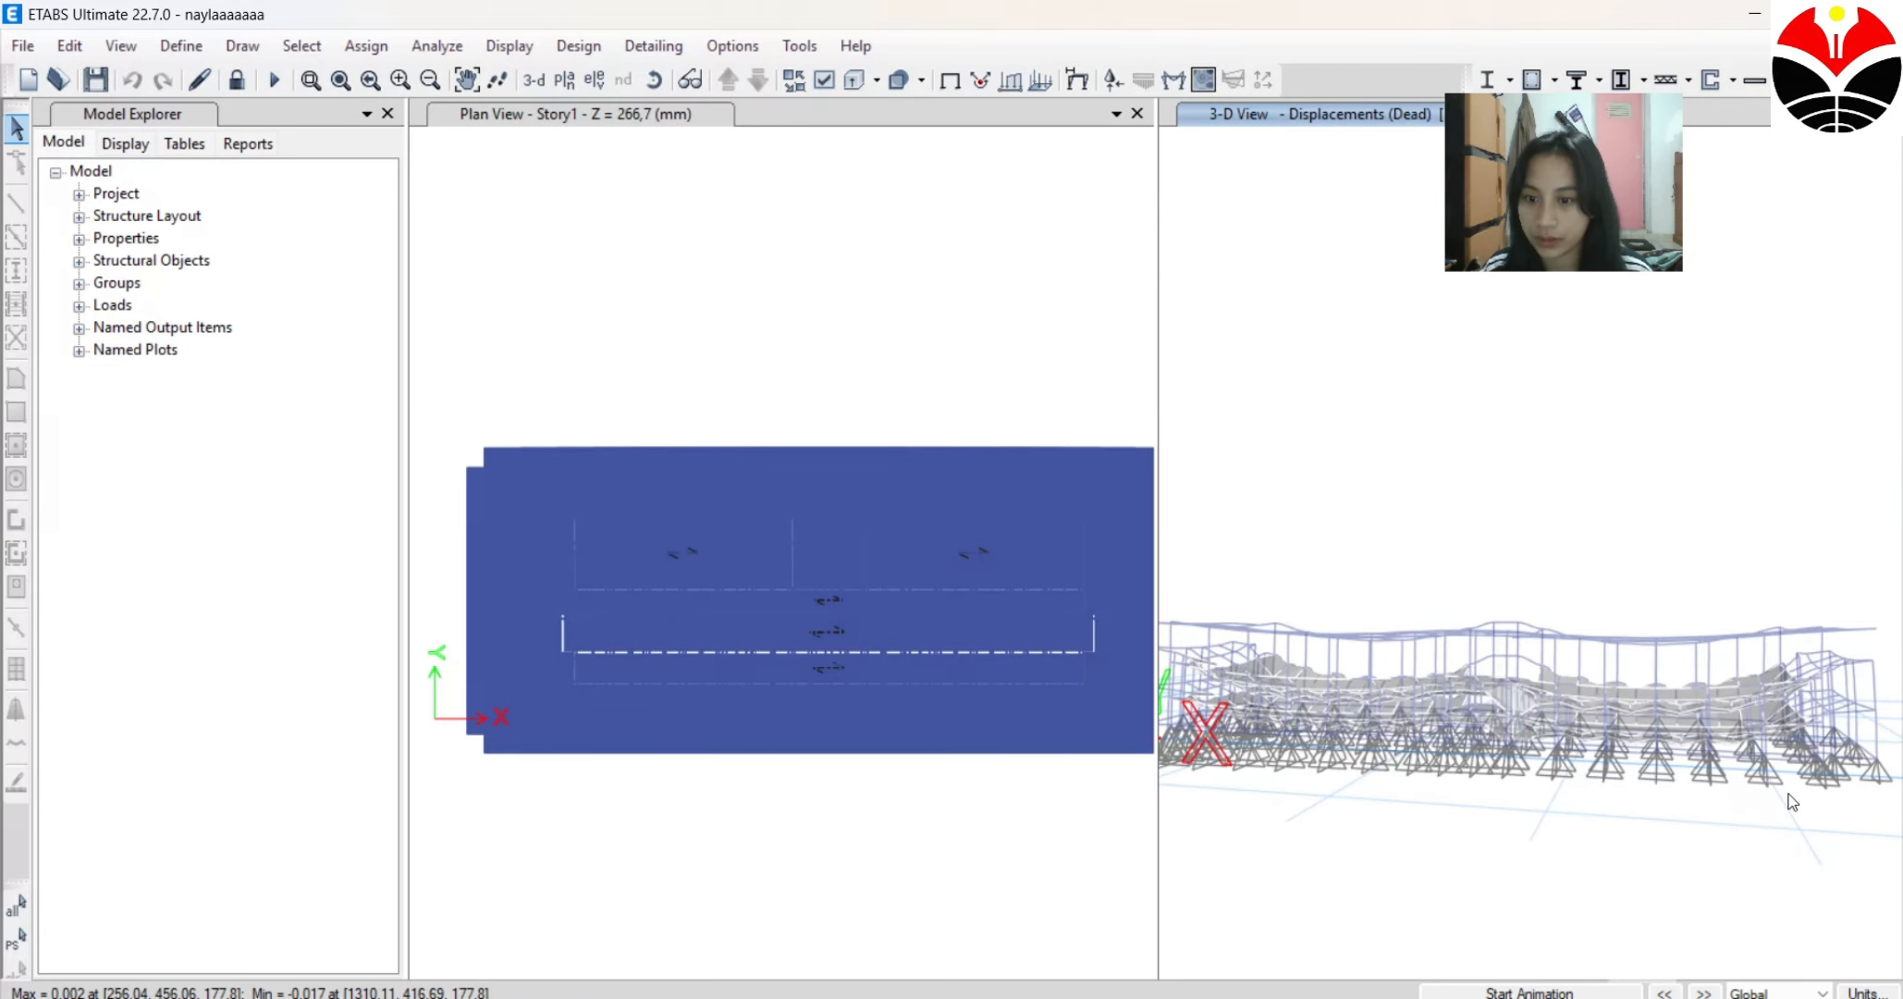
pyautogui.moveTo(1019, 998)
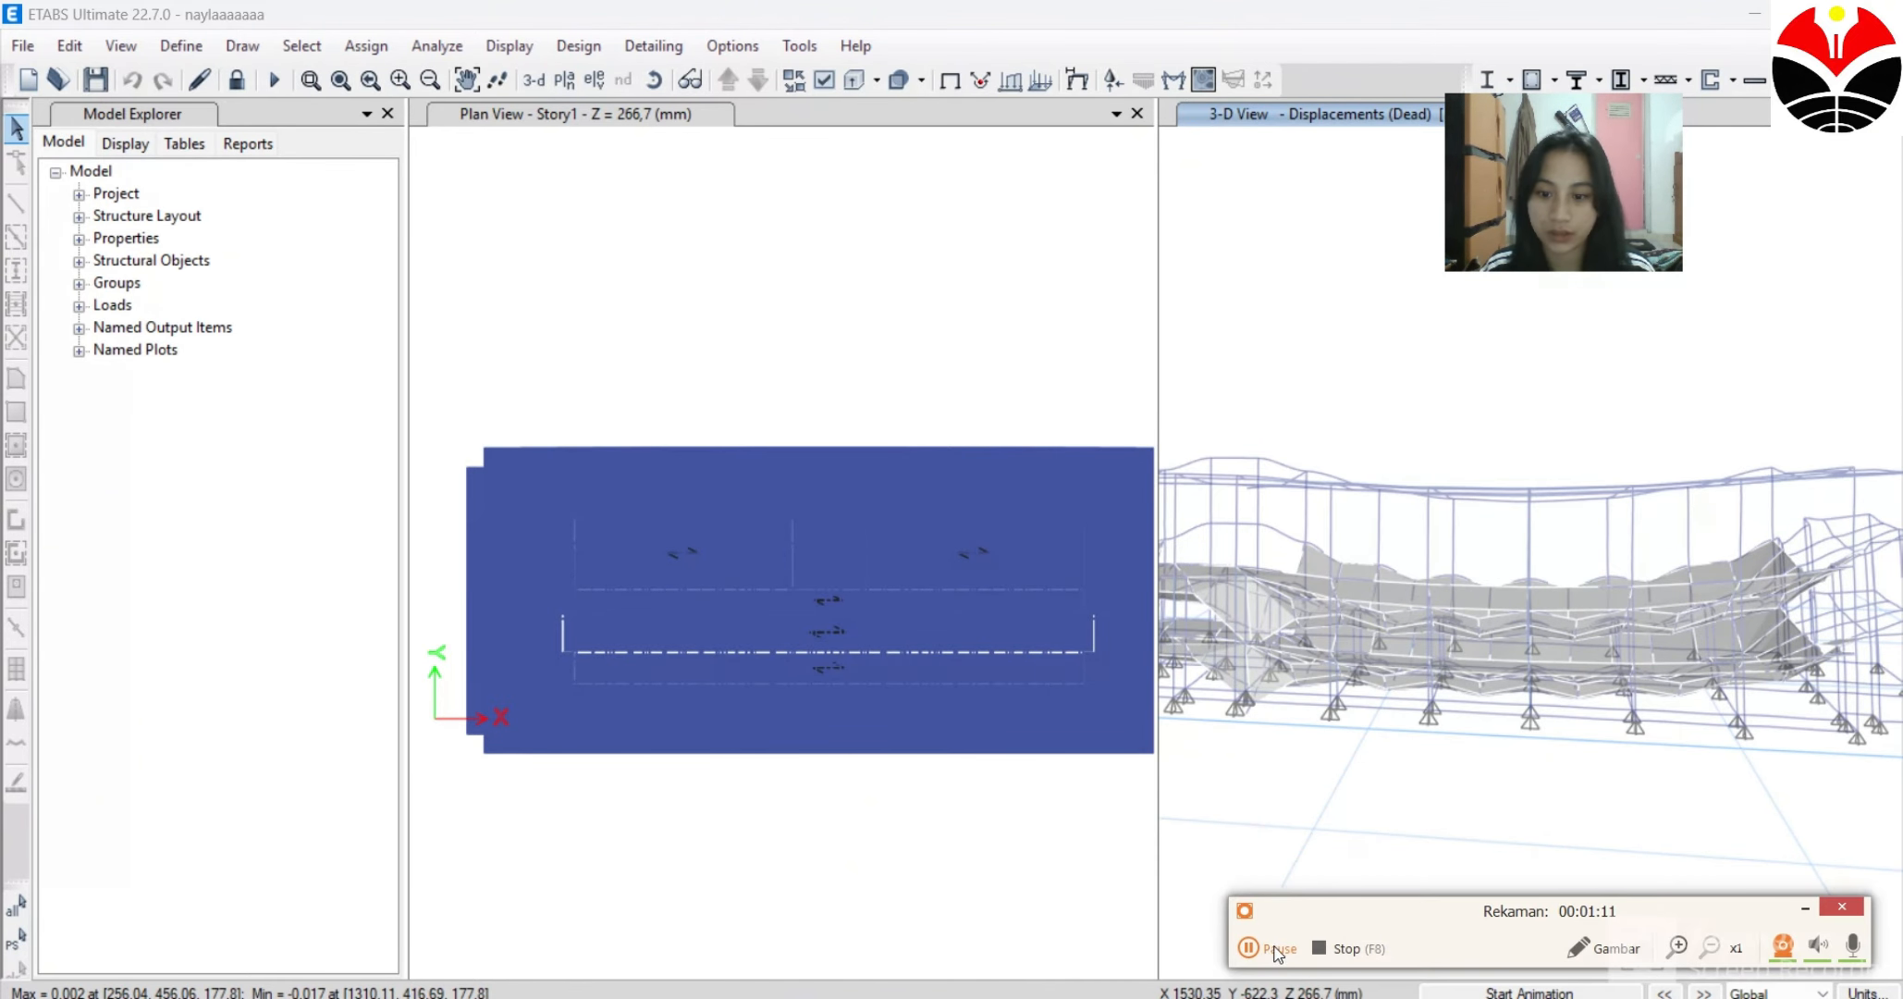
pyautogui.scroll(-2, 1343, 623)
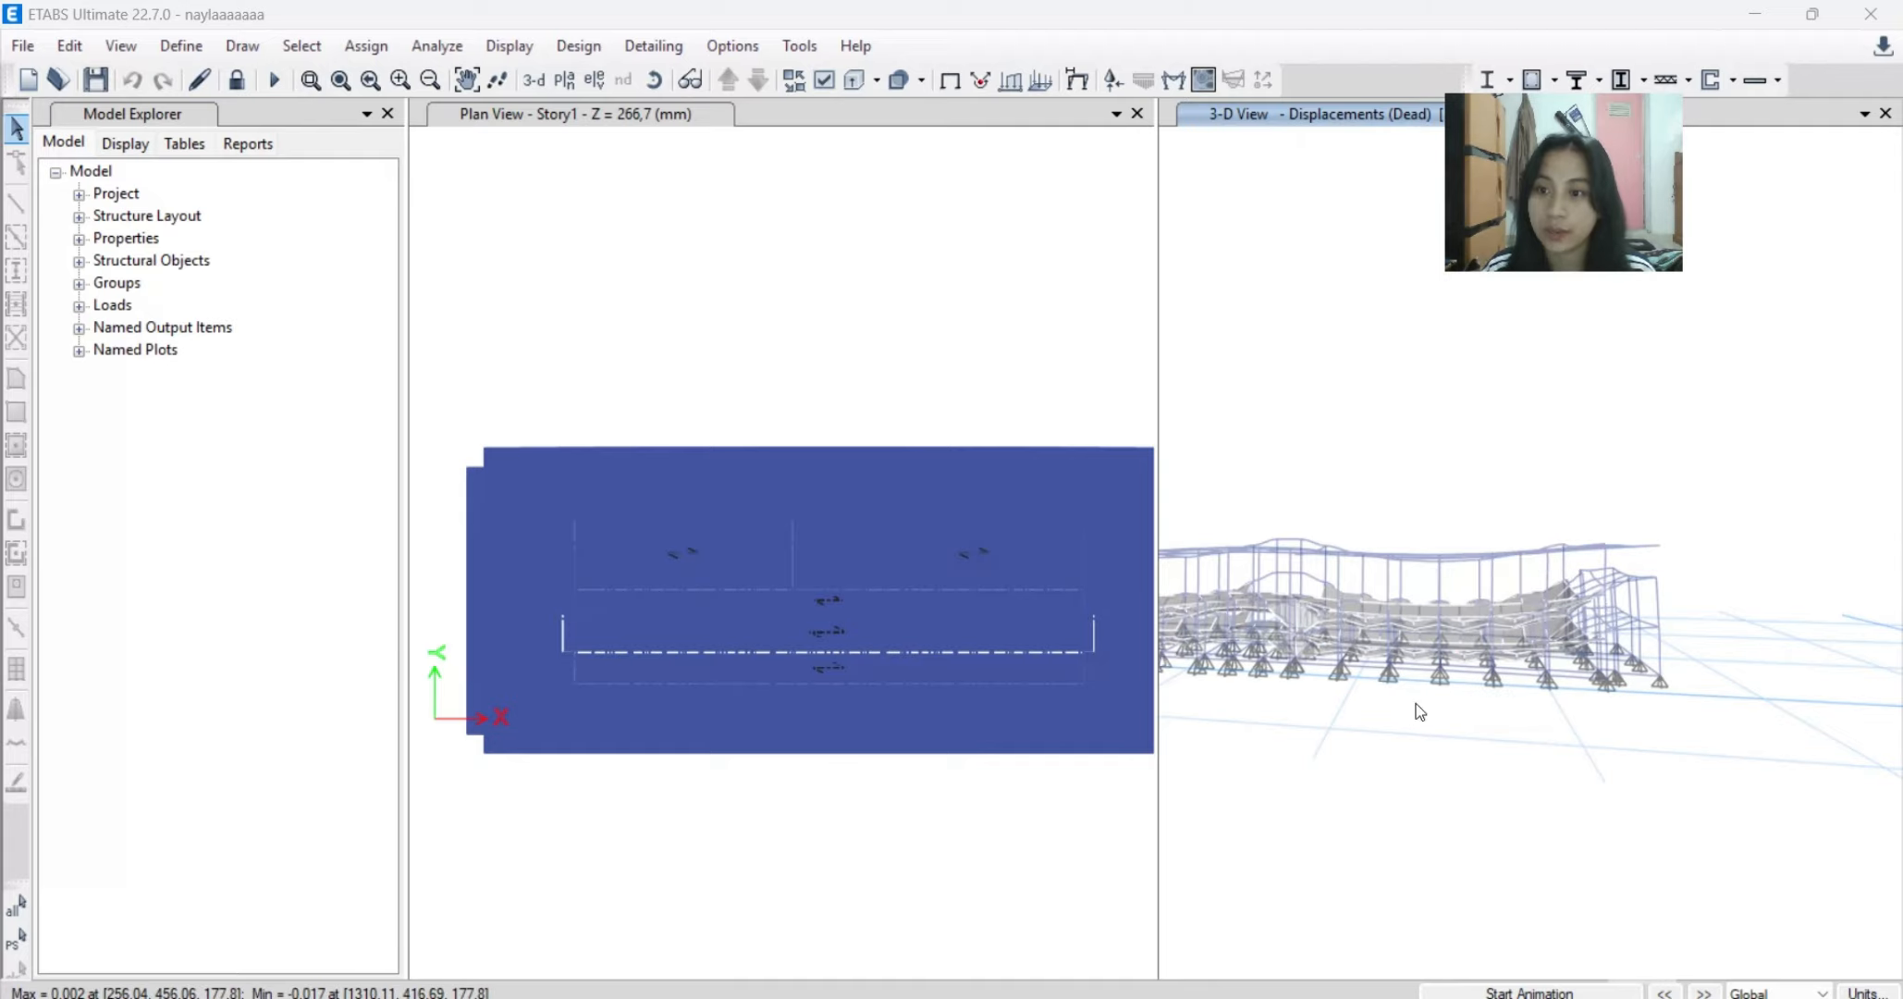
pyautogui.scroll(-2, 1487, 717)
pyautogui.moveTo(1656, 722); pyautogui.dragTo(1679, 837, button='middle')
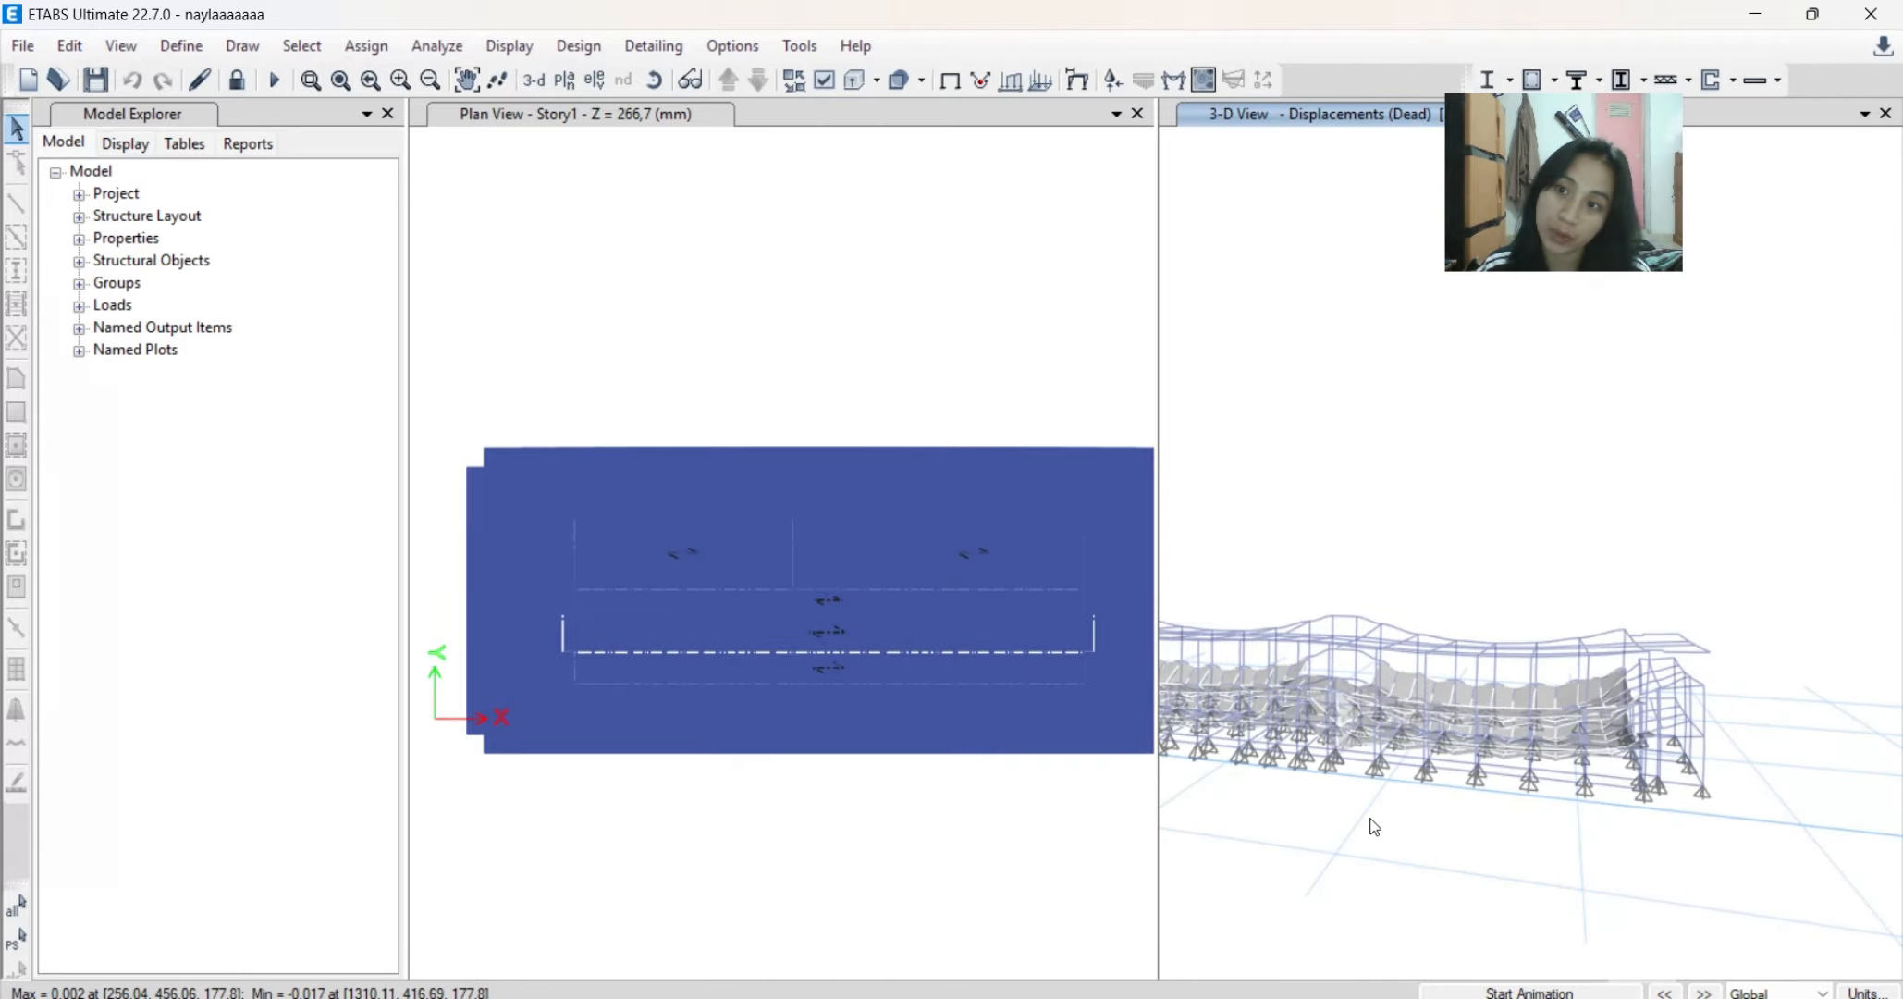
pyautogui.moveTo(1375, 825); pyautogui.dragTo(1555, 826, button='middle')
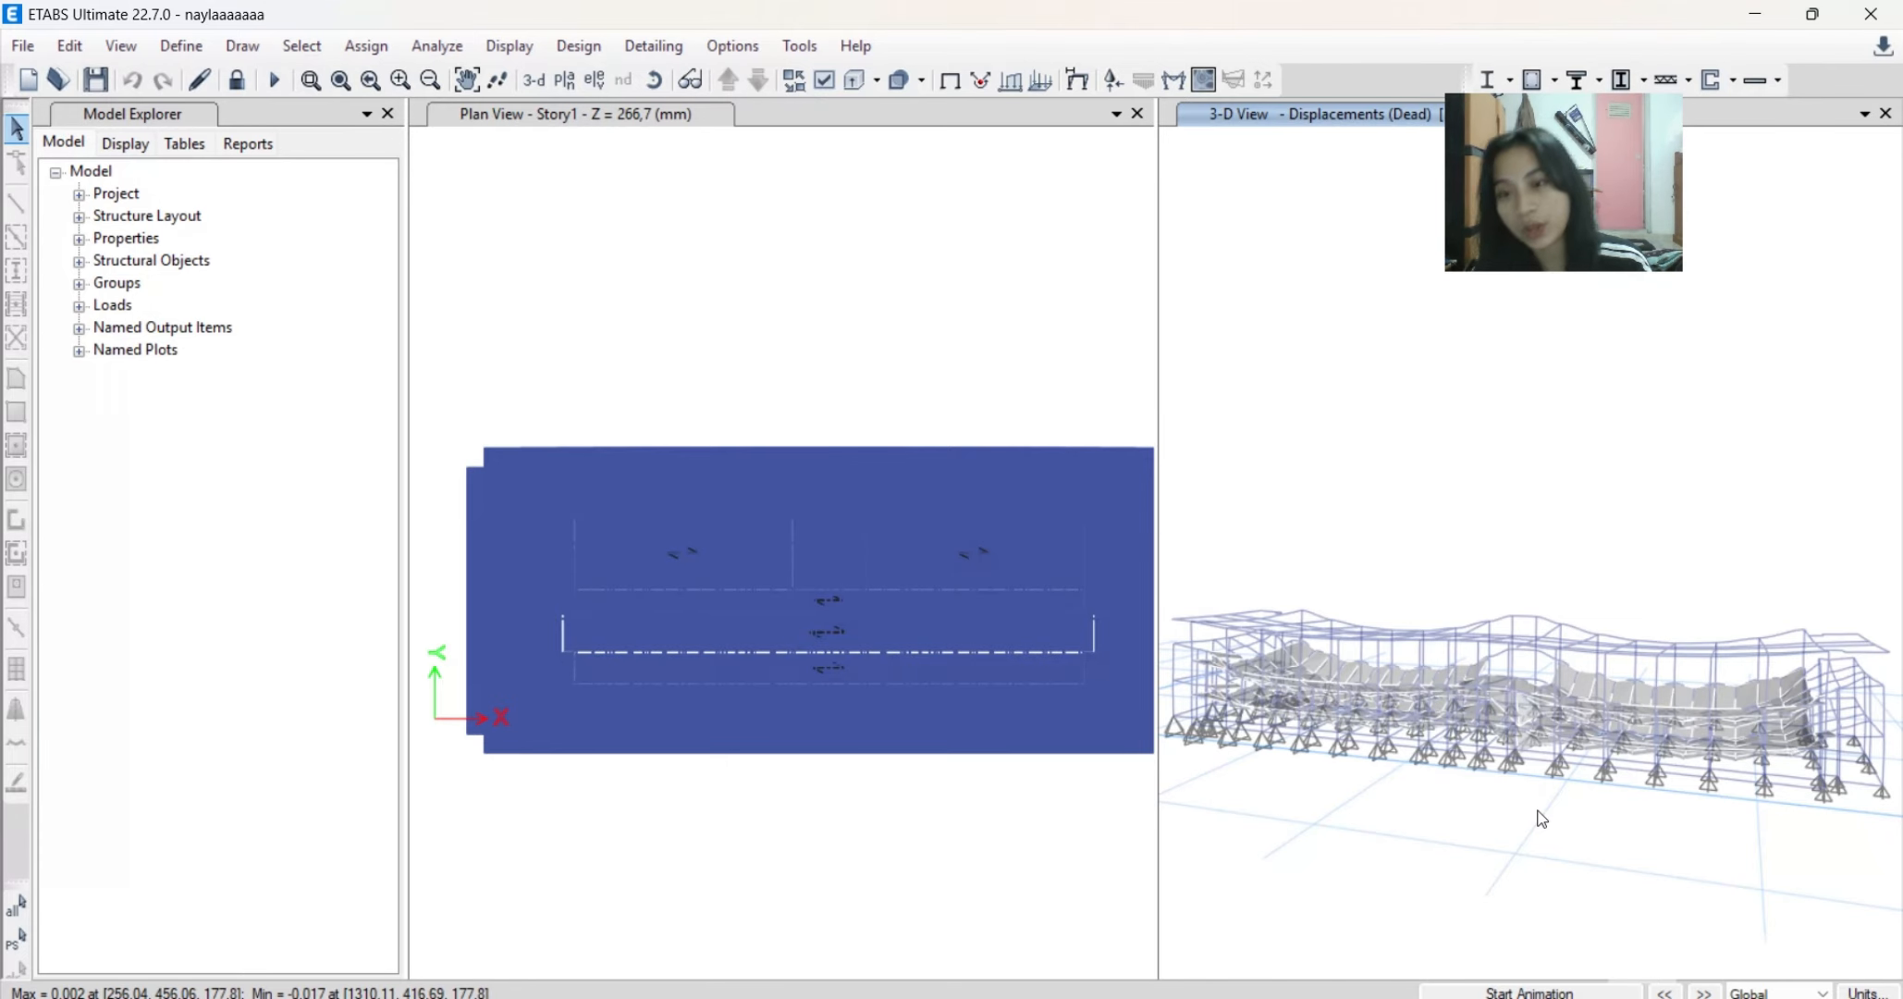